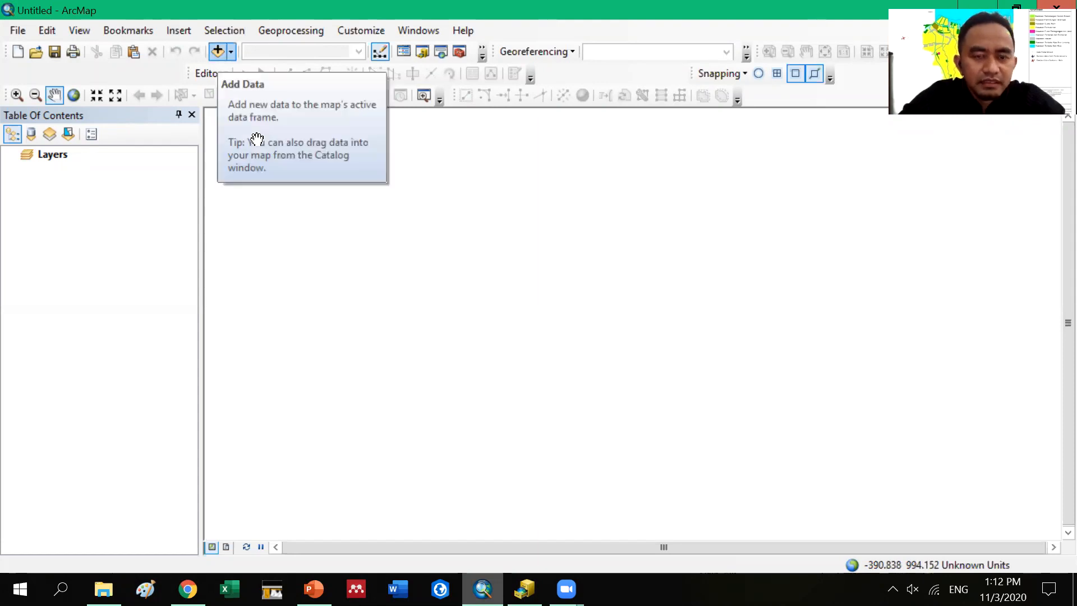
Step: Add Arahan_Peruntukan_Lahan.shp to the map from the A. ARAHAN PERUNTUKAN LAHAN folder inside the Kelas B HASIL folder
left_click(217, 52)
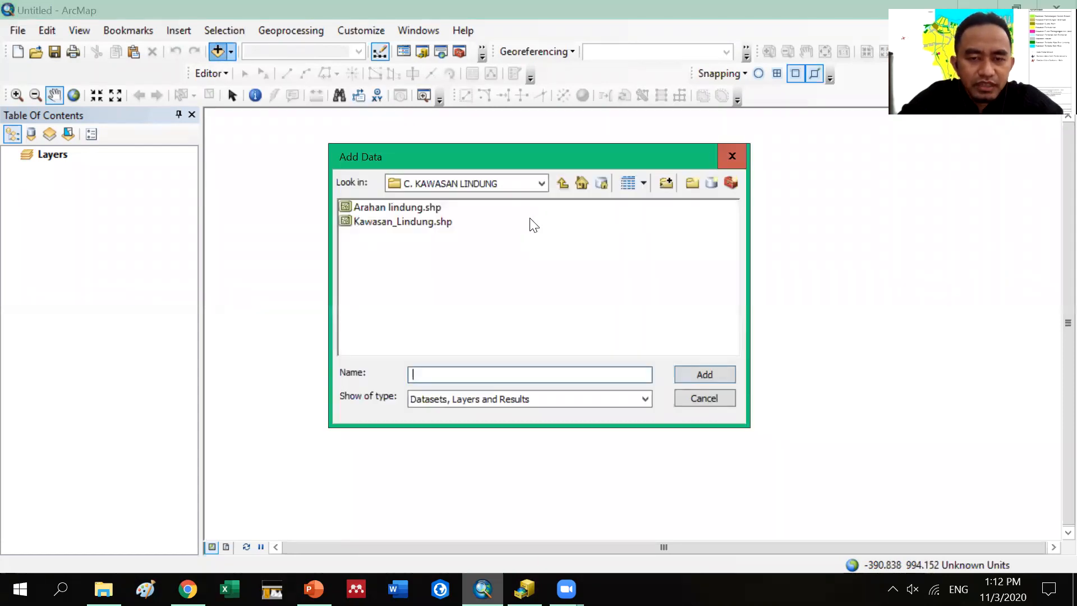
left_click(496, 186)
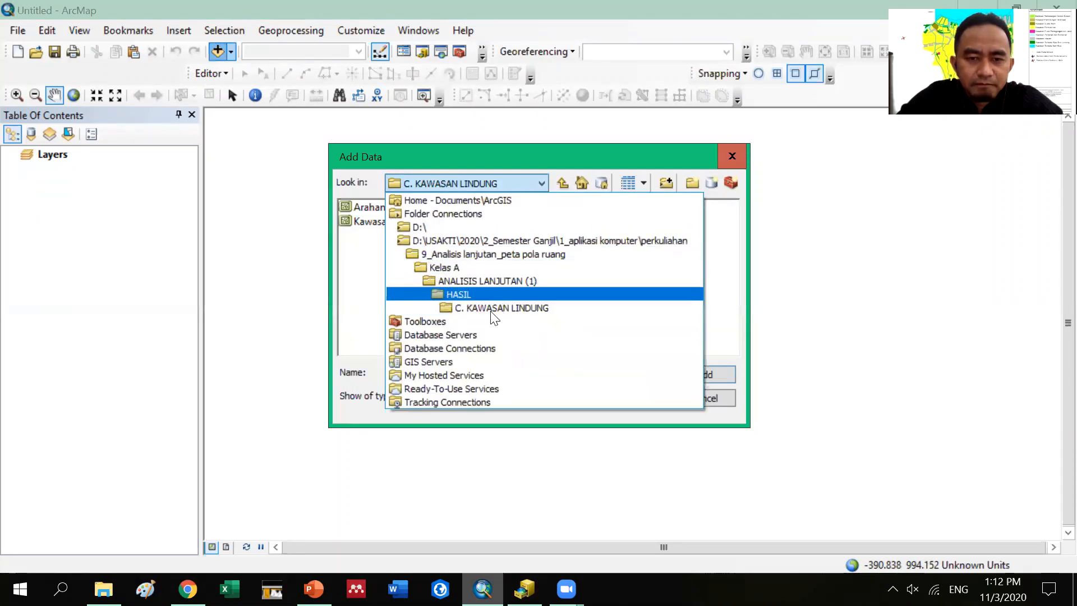
left_click(478, 254)
double_click(372, 222)
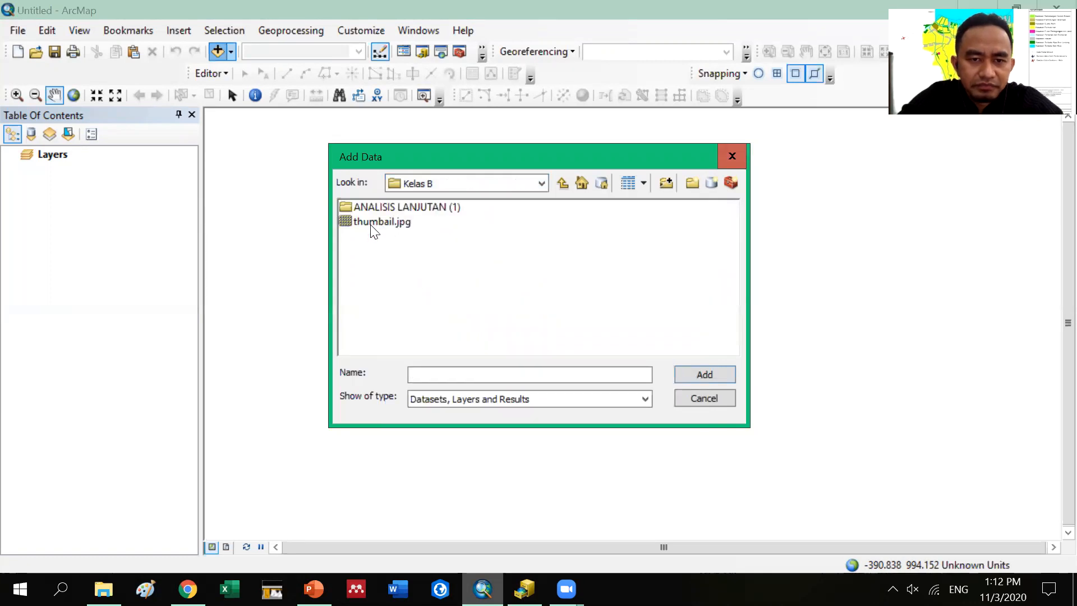
double_click(380, 207)
double_click(377, 209)
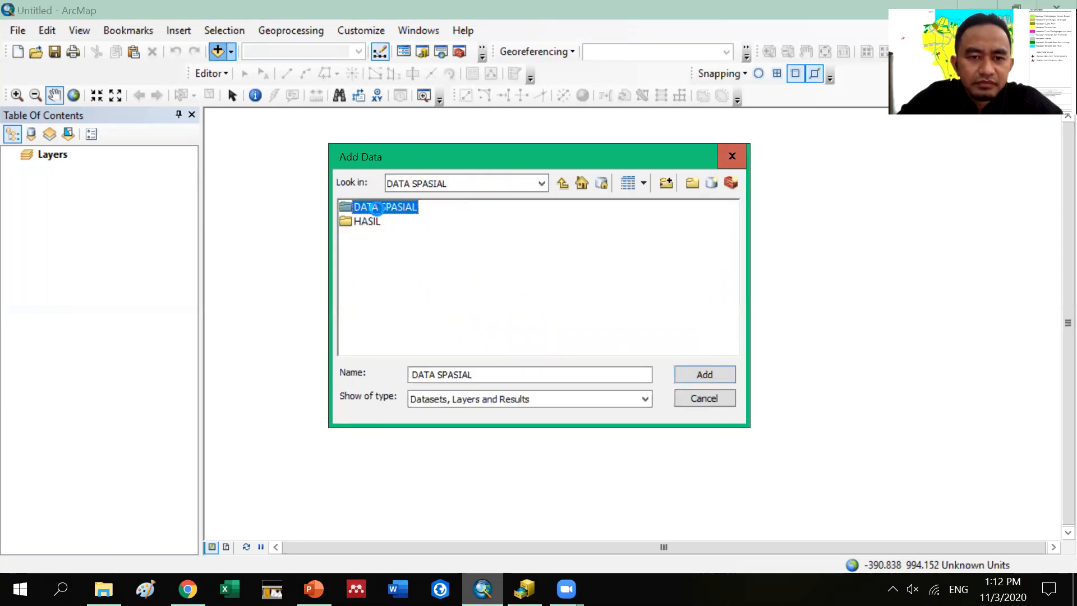
left_click(563, 183)
double_click(368, 222)
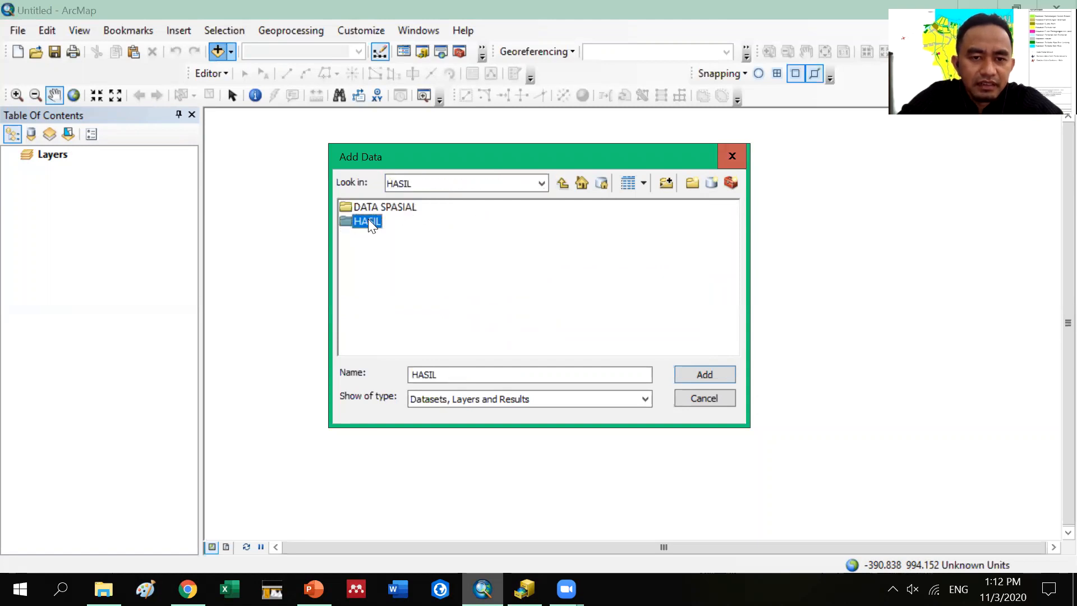
left_click(396, 208)
double_click(396, 207)
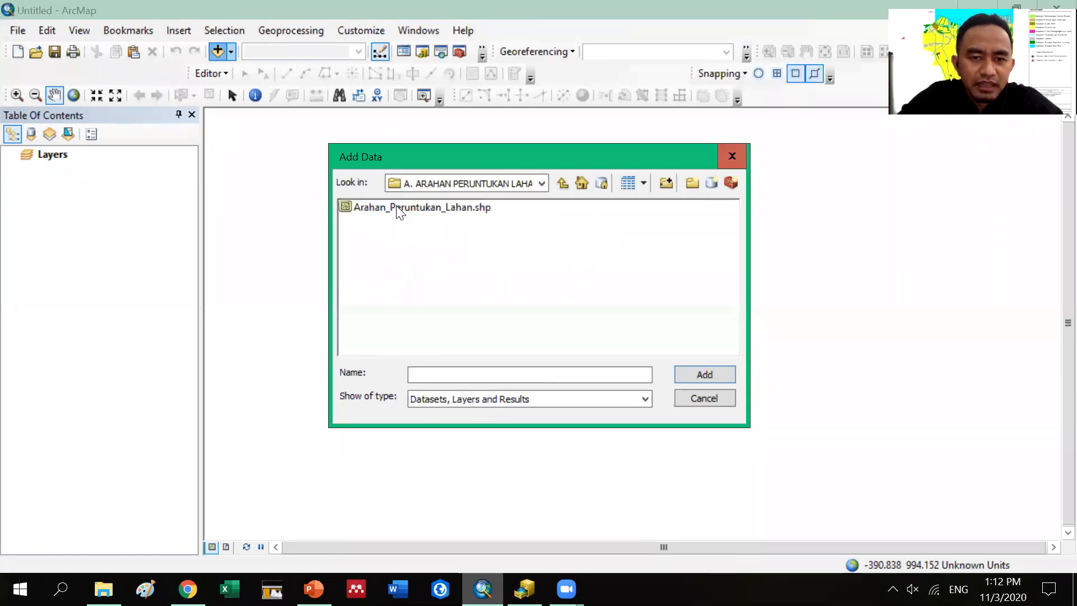
left_click(398, 208)
left_click(694, 377)
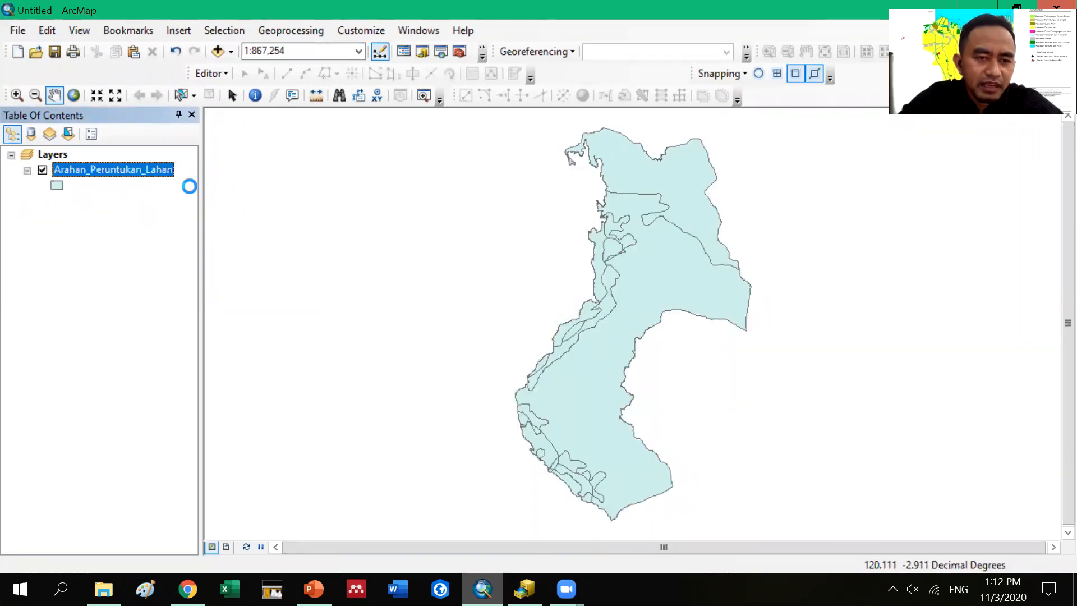
Step: Review the attribute table of the Arahan_Peruntukan_Lahan layer and close it
right_click(137, 169)
left_click(197, 220)
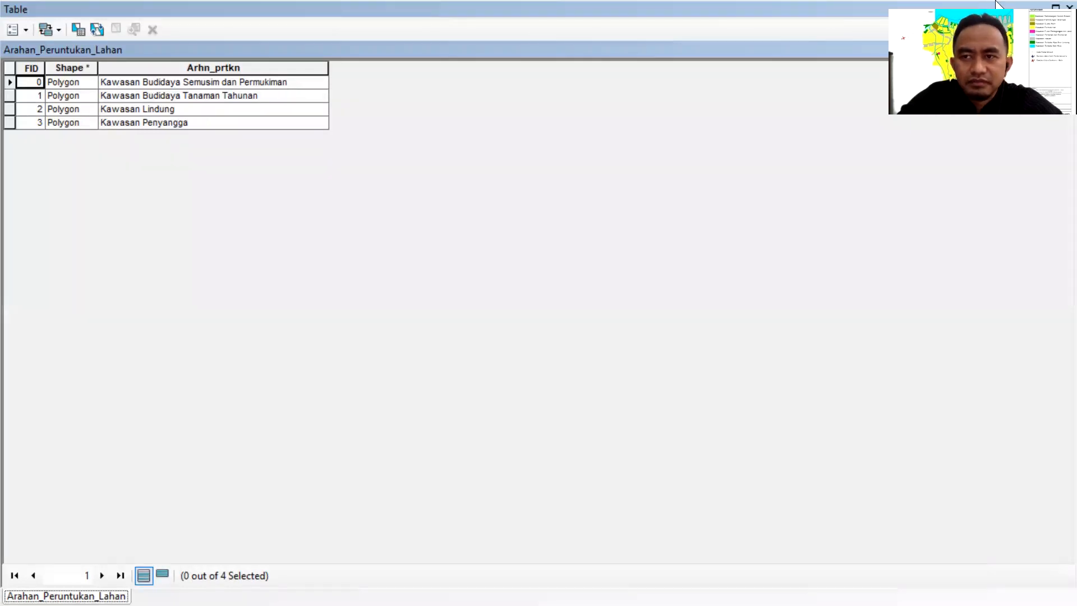
left_click(1069, 7)
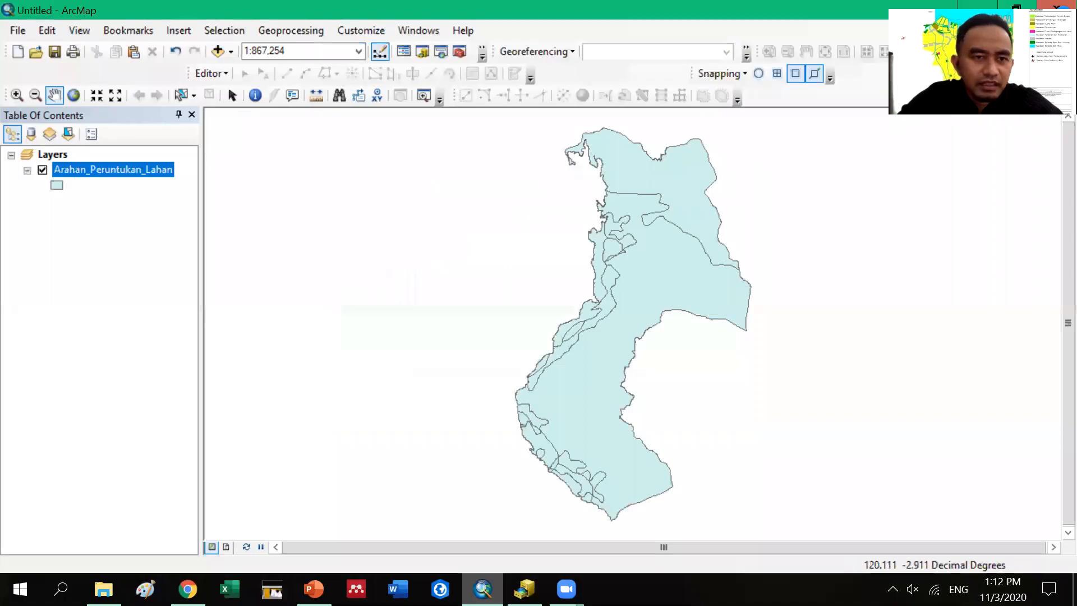
Step: Add Arahan_Lindung.shp to the map from the B. ARAHAN LINDUNG (SETEMPAT + RAWAN BENCANA) folder in HASIL
left_click(231, 51)
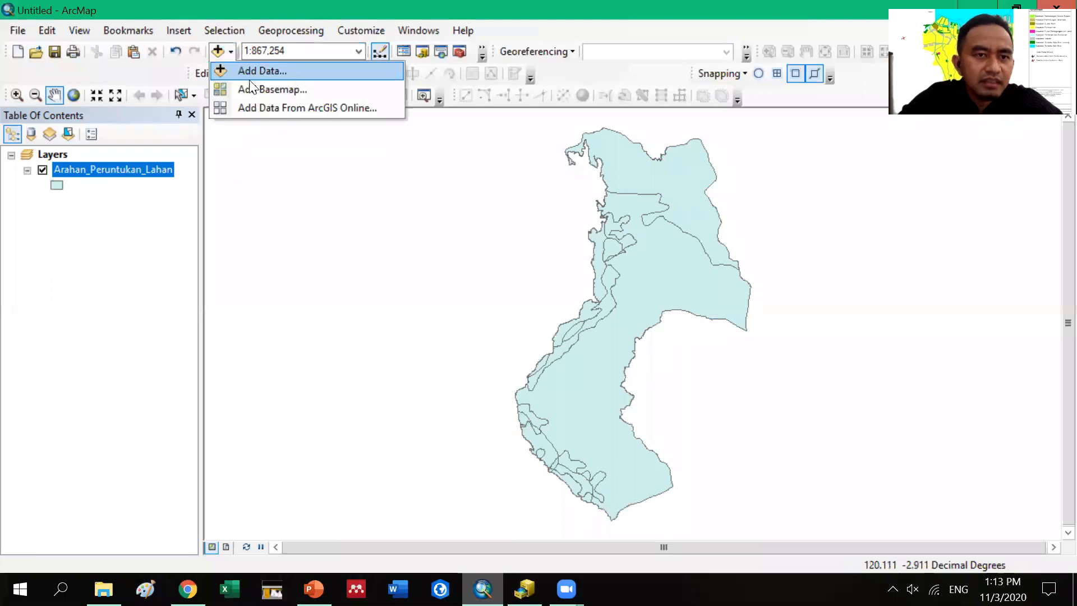
left_click(253, 70)
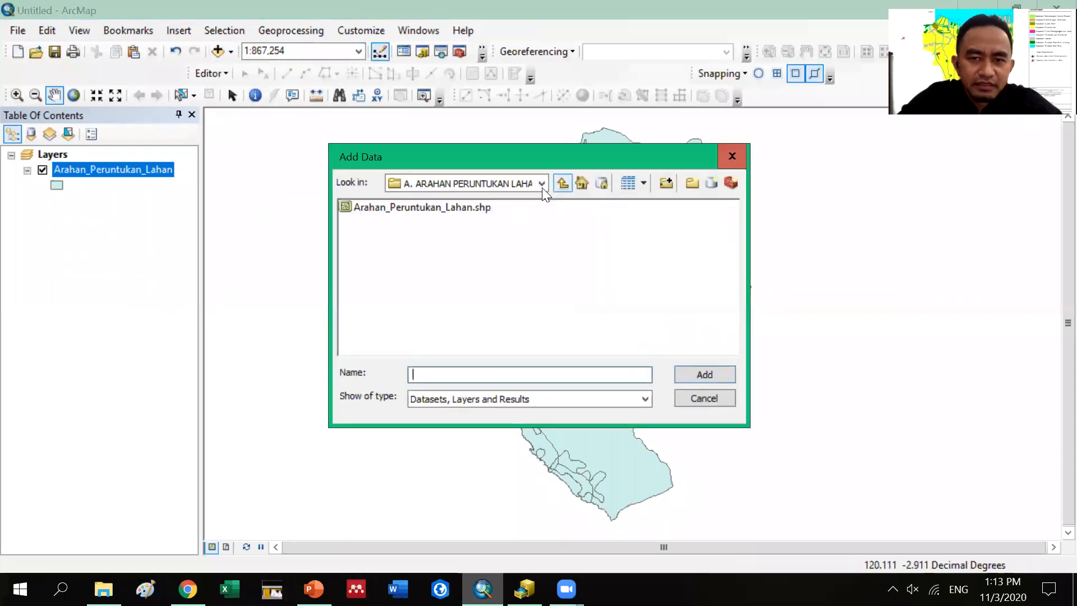
left_click(511, 182)
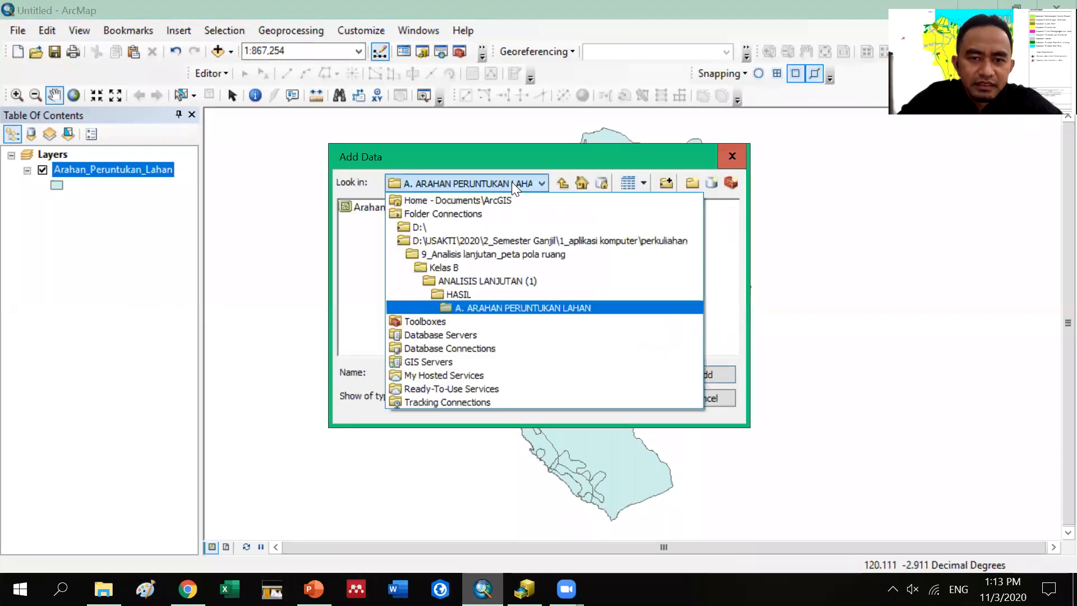
left_click(497, 295)
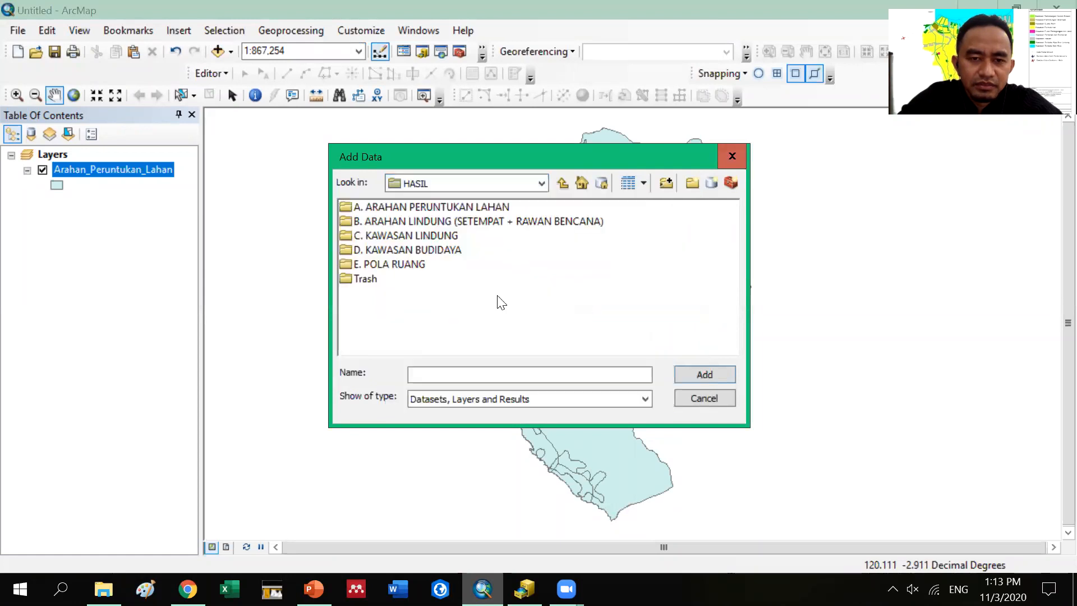
double_click(455, 221)
left_click(420, 207)
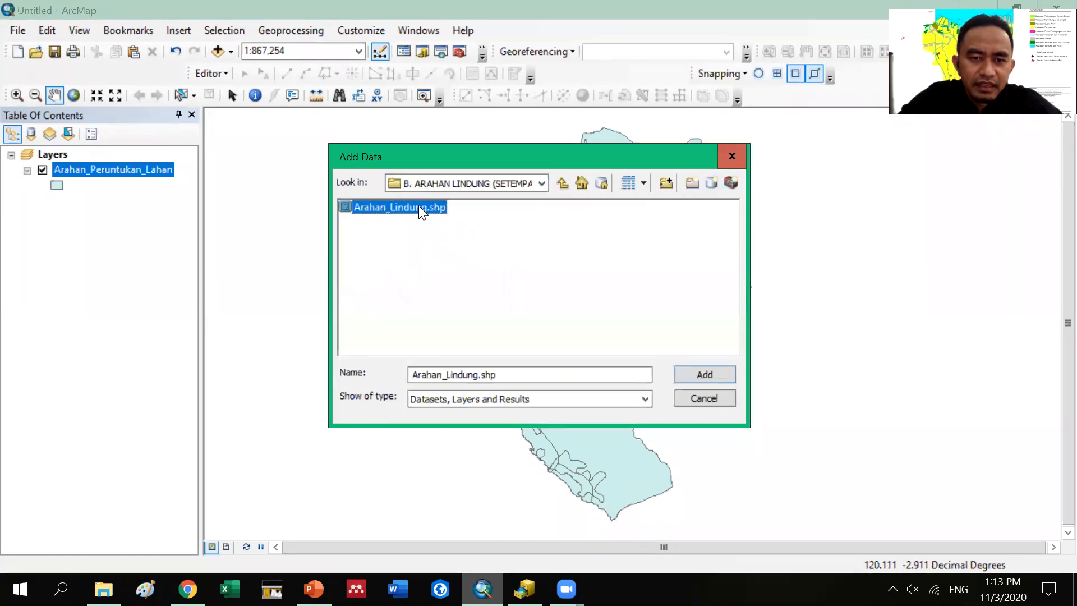
left_click(696, 374)
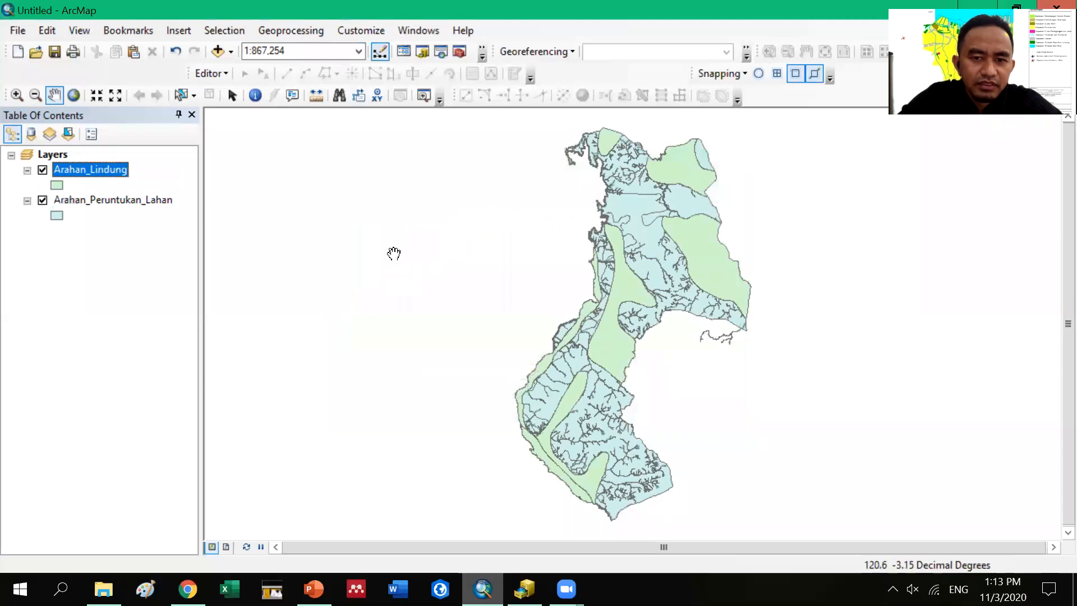
Step: Review the attribute table of the Arahan_Lindung layer and close it
right_click(93, 170)
left_click(132, 221)
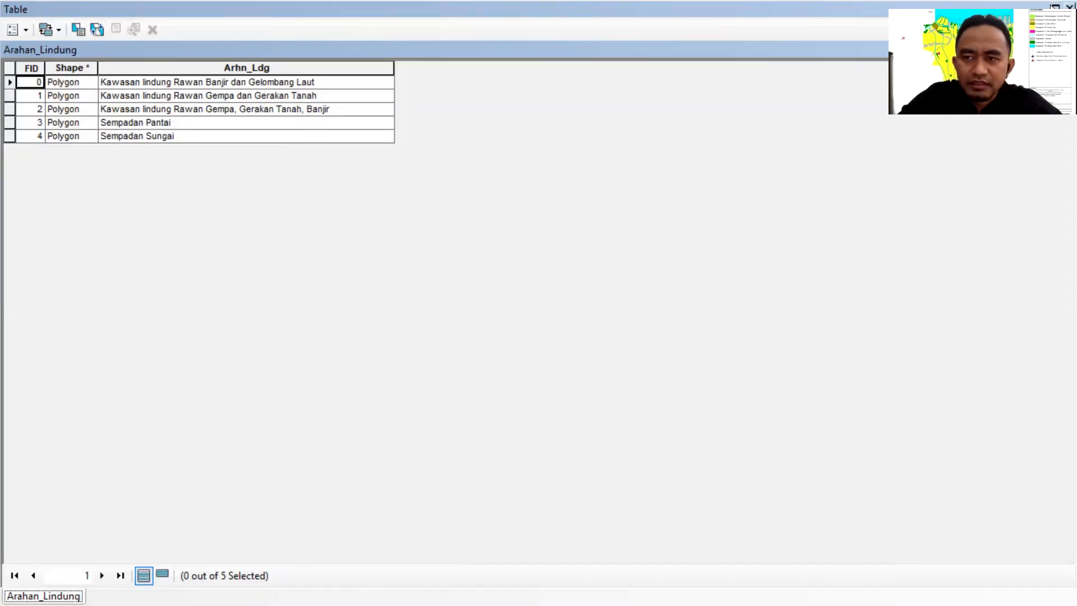
left_click(1070, 6)
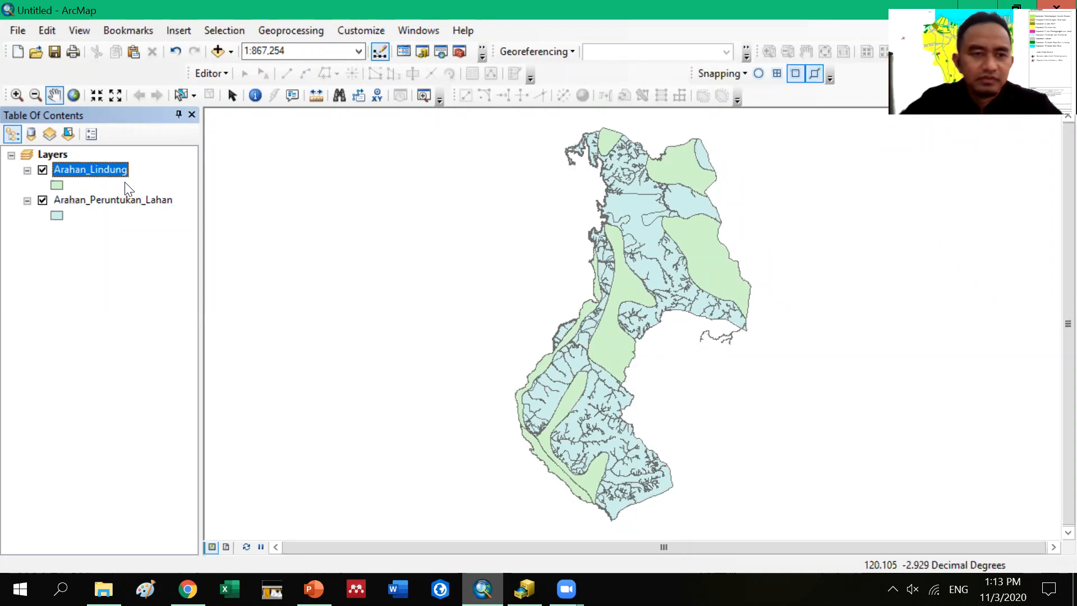
Step: Switch to PowerPoint to review the C. KAWASAN LINDUNG workflow diagram on slide 55, and return to ArcMap
left_click(313, 589)
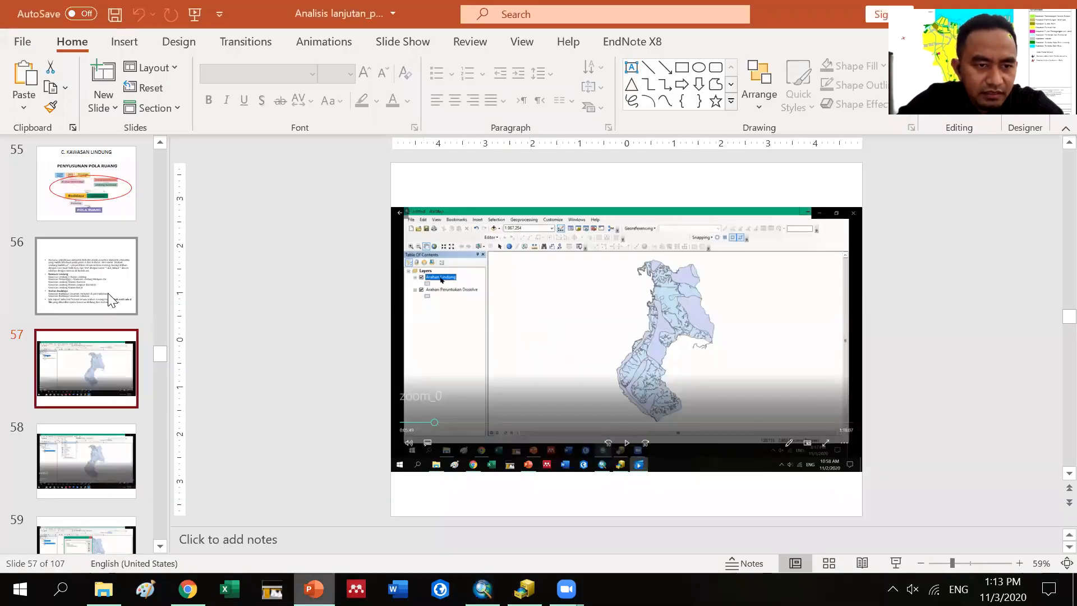
left_click(87, 218)
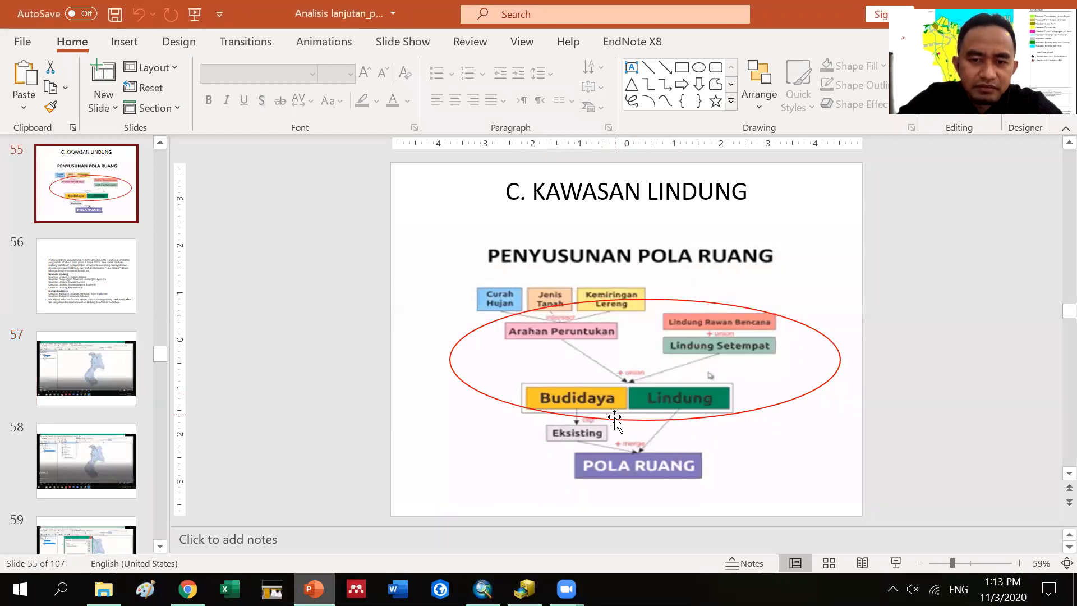
left_click(101, 391)
left_click(482, 589)
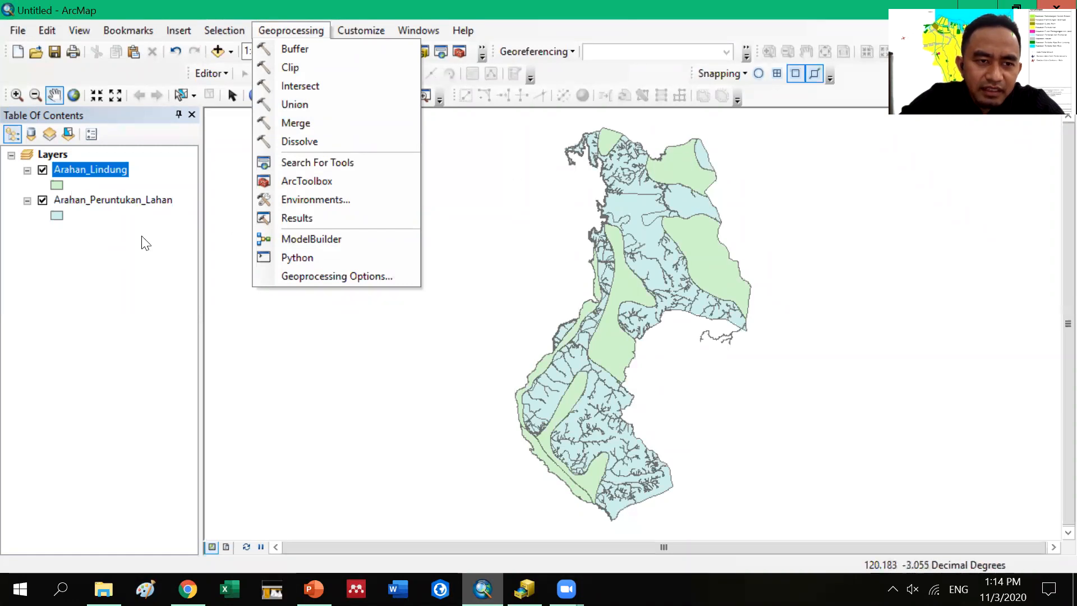
Step: Compare the coverage of Arahan_Lindung and Arahan_Peruntukan_Lahan by toggling each layer's visibility, leaving both displayed
left_click(43, 201)
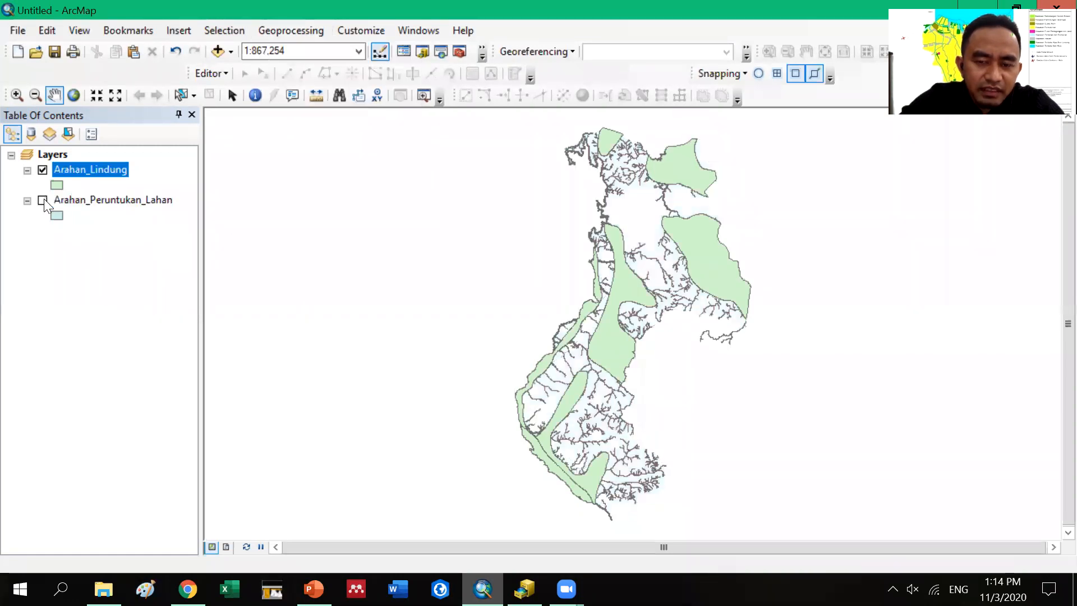
left_click(43, 170)
left_click(43, 170)
left_click(43, 171)
left_click(43, 200)
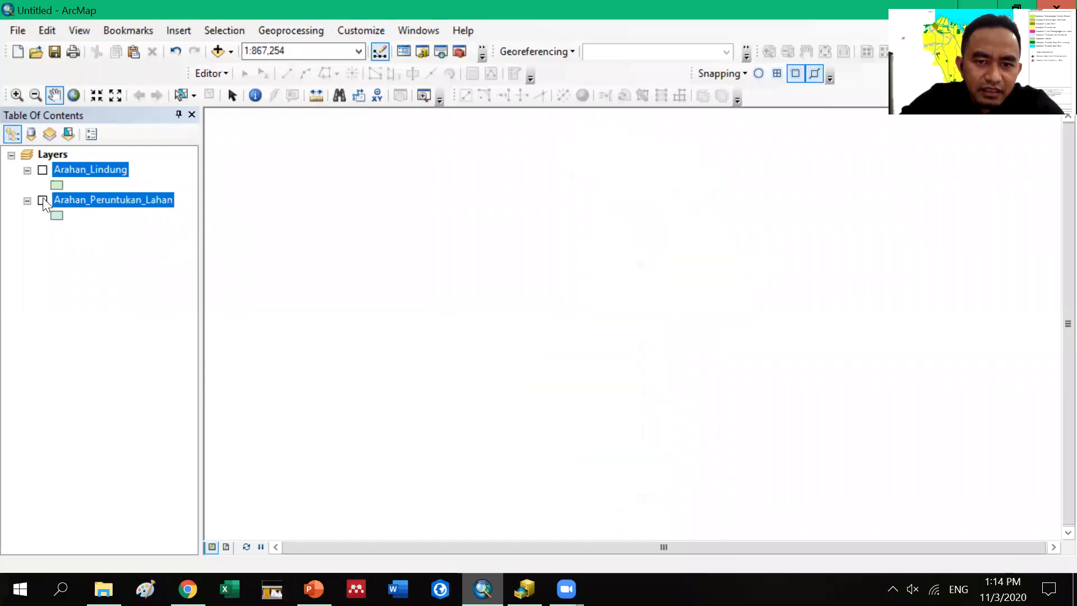
left_click(42, 171)
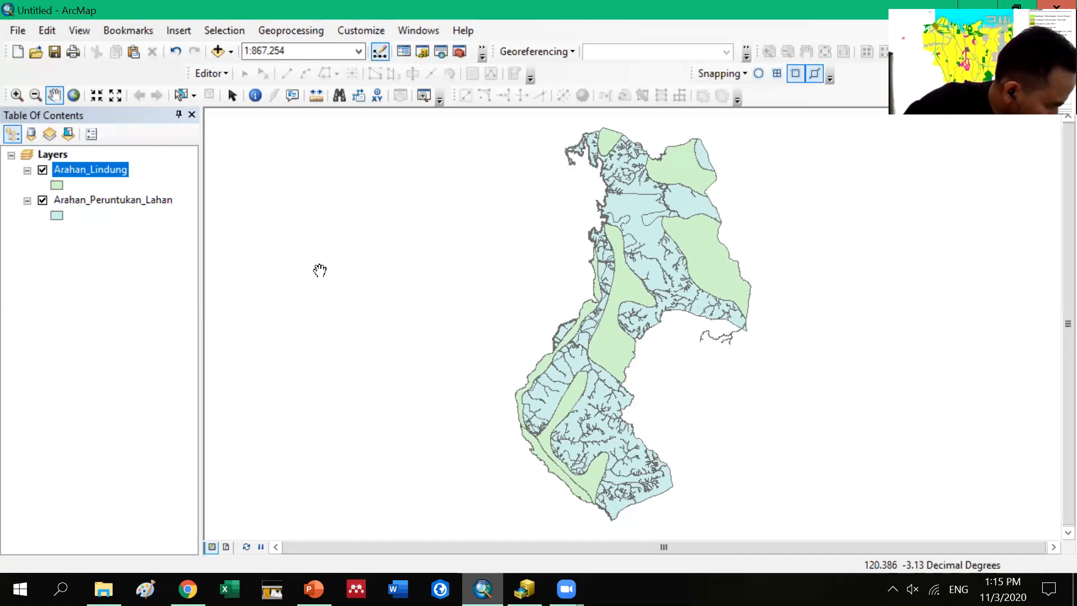
left_click(43, 200)
left_click(43, 170)
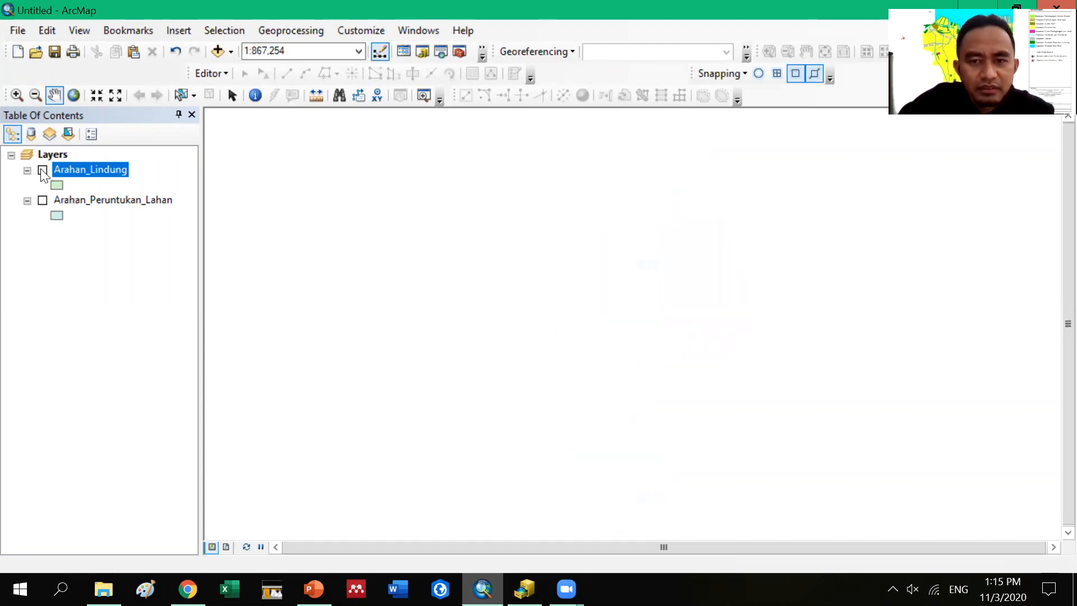
left_click(43, 170)
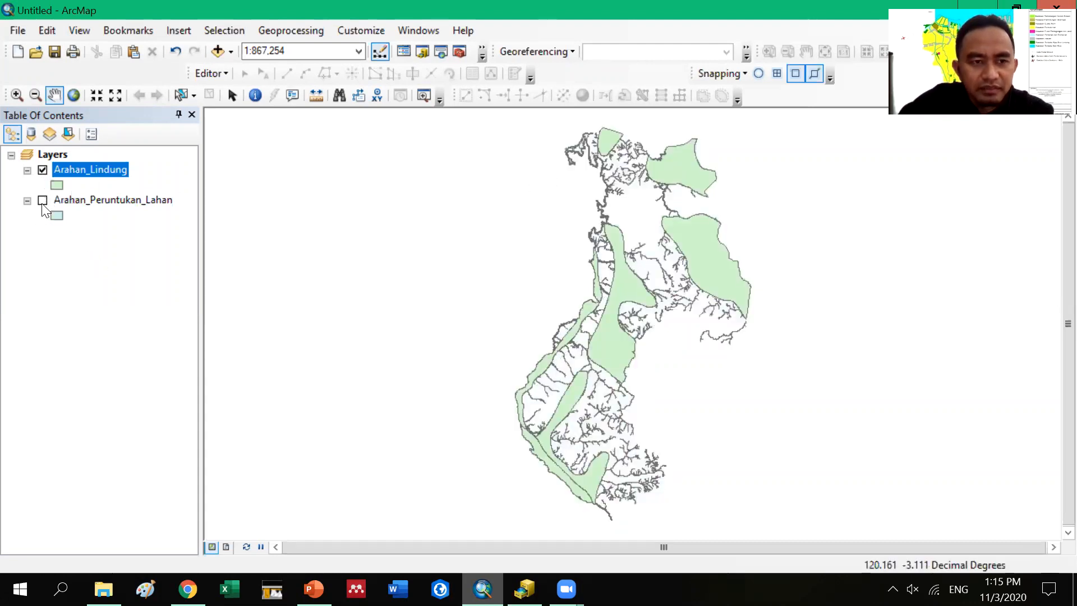
left_click(42, 200)
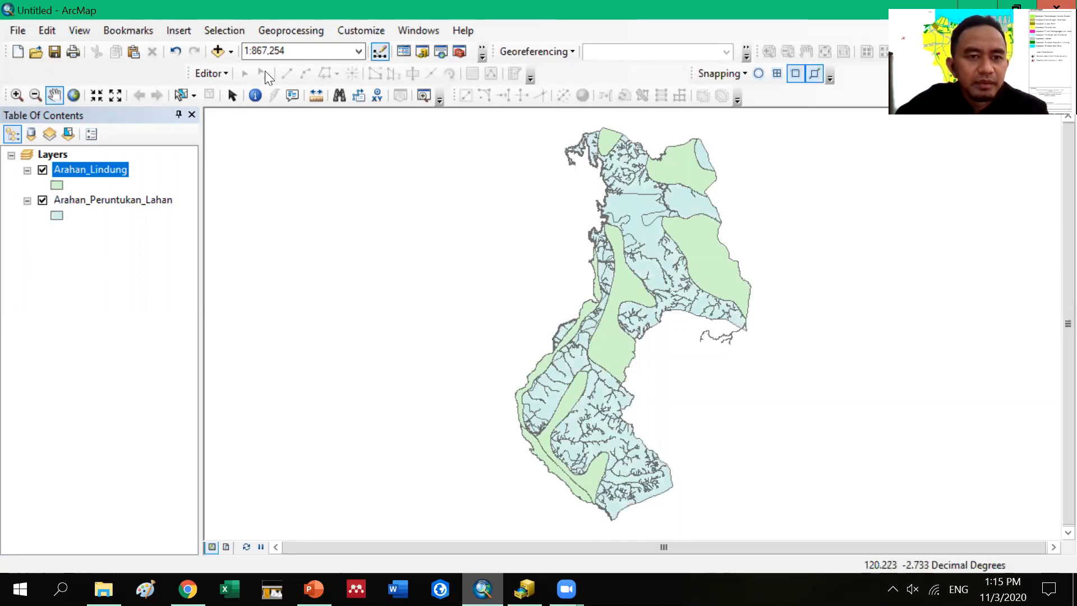
Step: Start a Union with Arahan_Lindung and Arahan_Peruntukan_Lahan as the input features
left_click(273, 31)
left_click(305, 102)
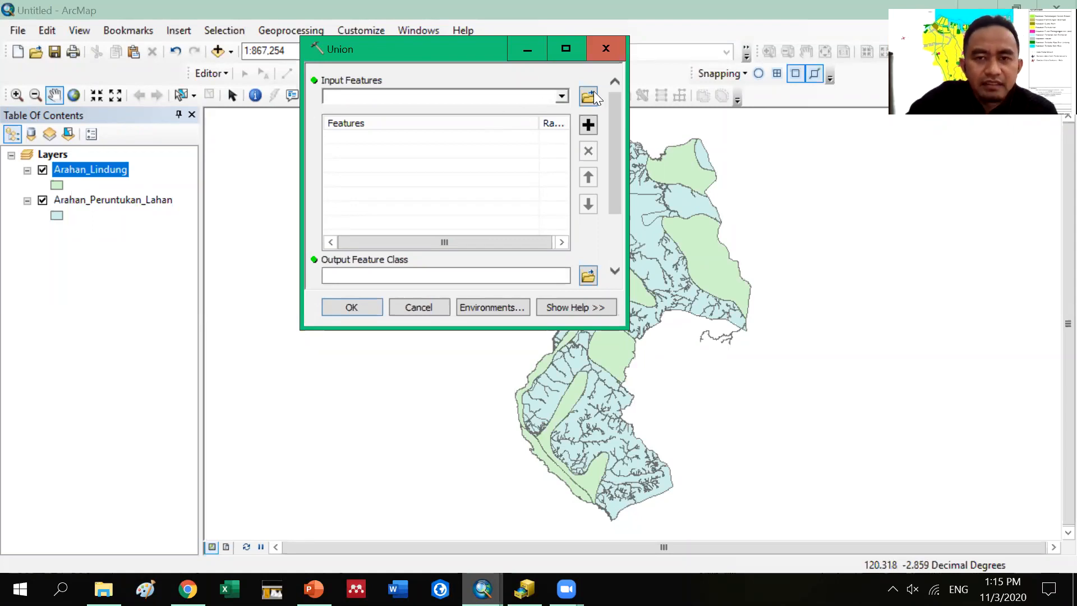
left_click(562, 97)
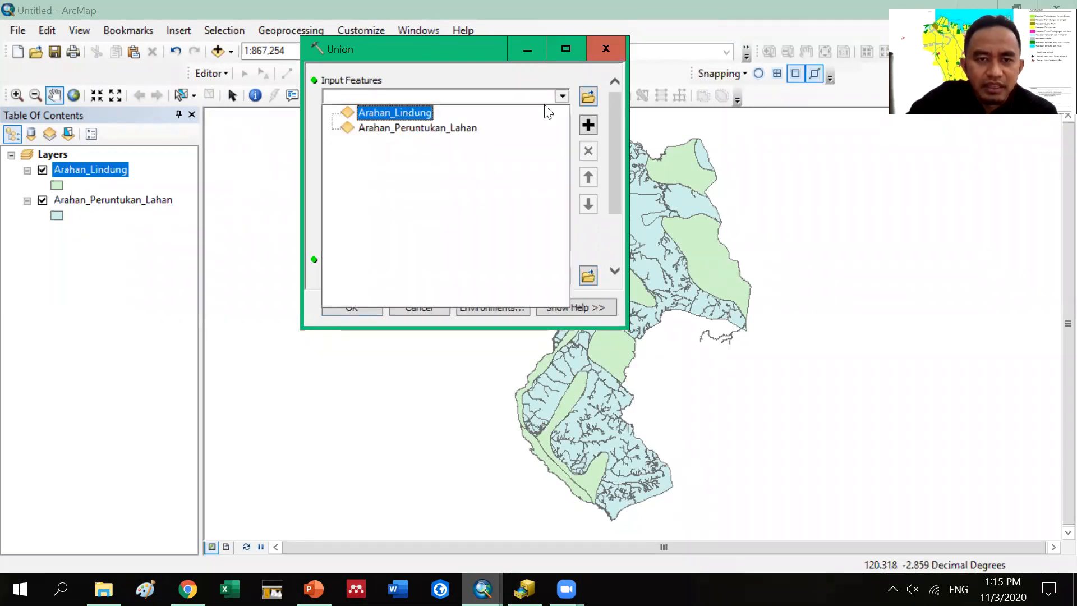
left_click(420, 114)
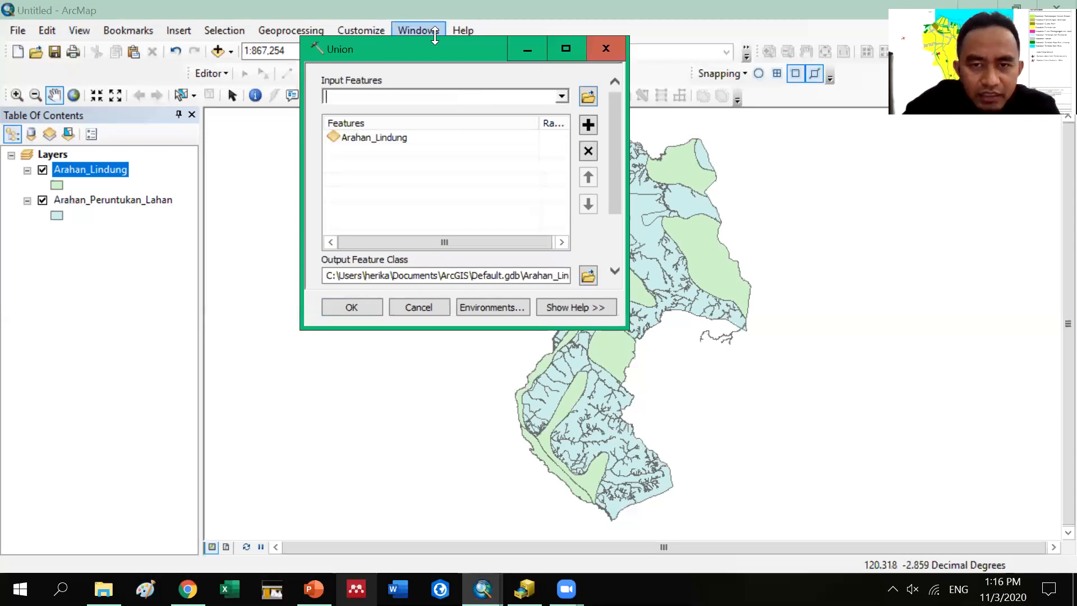
left_click(561, 97)
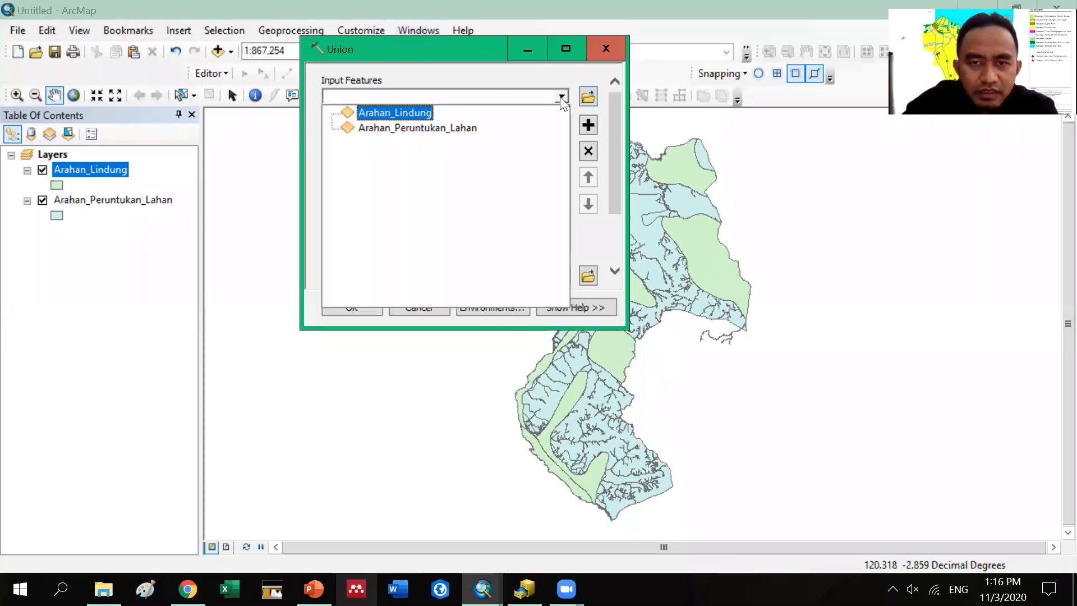
left_click(457, 129)
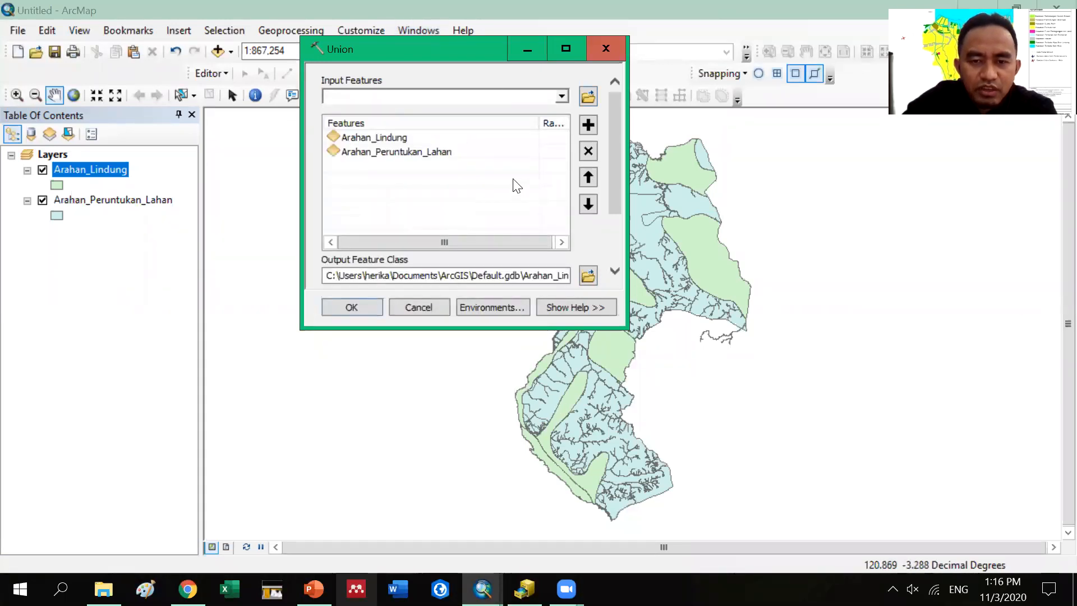
Step: Set the Union output location to the Trash folder under Kelas B, ANALISIS LANJUTAN (1), HASIL
left_click(588, 275)
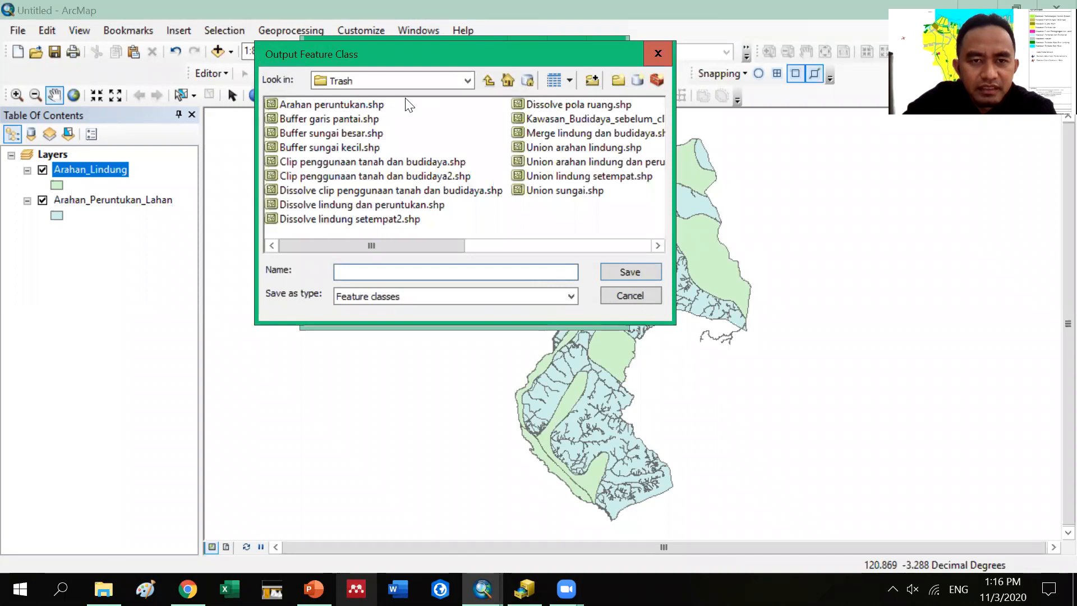
left_click(408, 79)
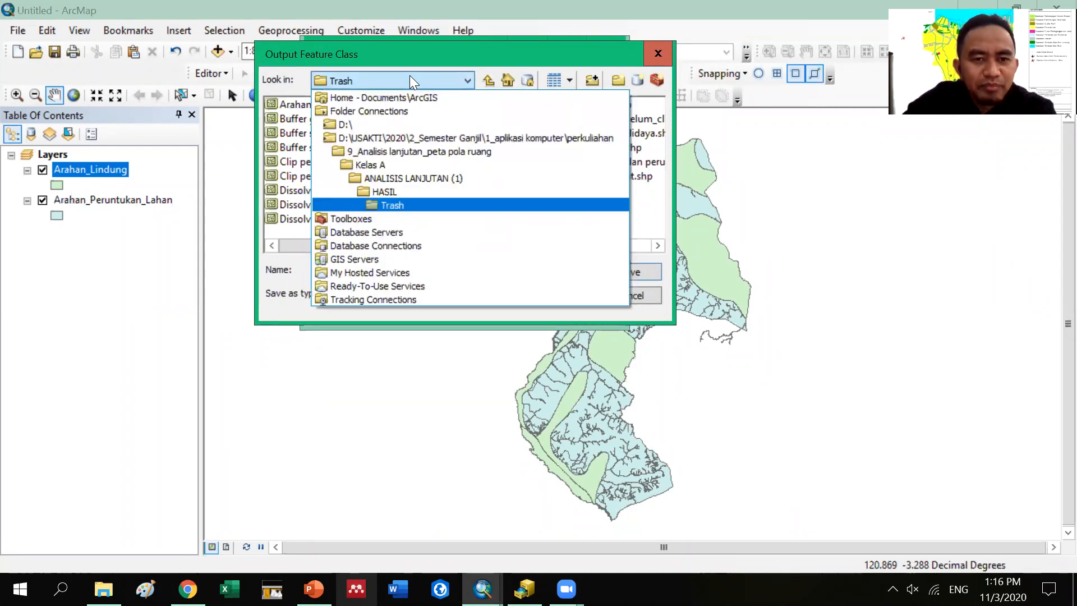
left_click(417, 153)
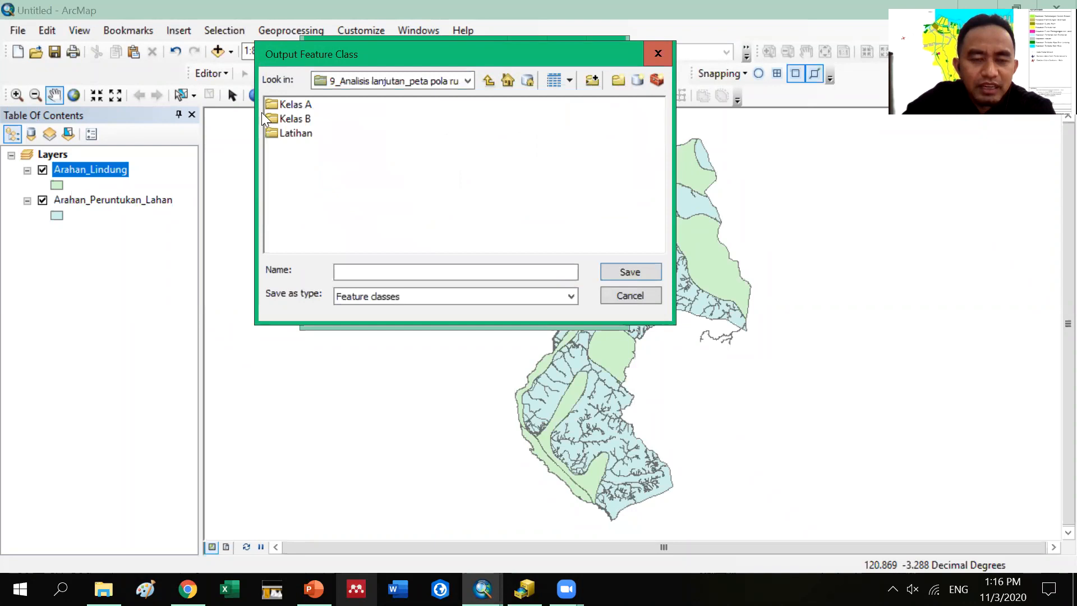
double_click(291, 122)
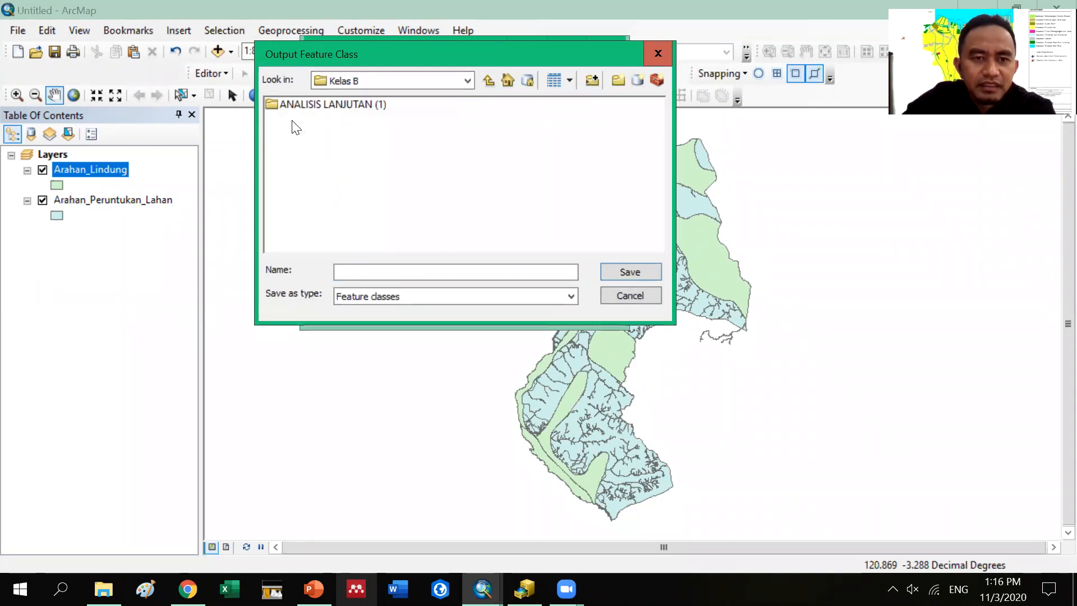
double_click(303, 107)
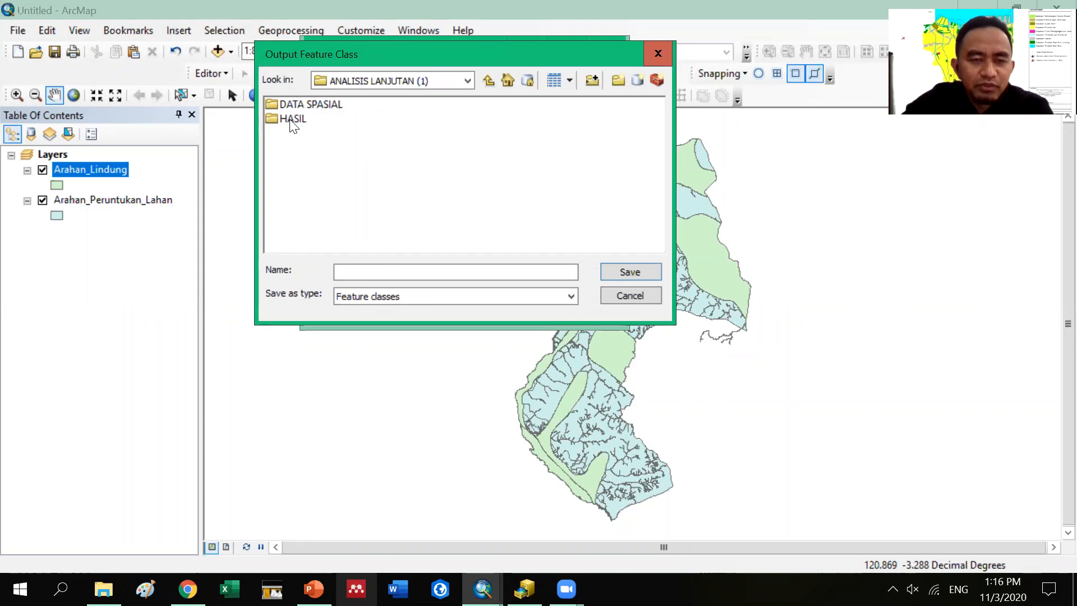
double_click(289, 119)
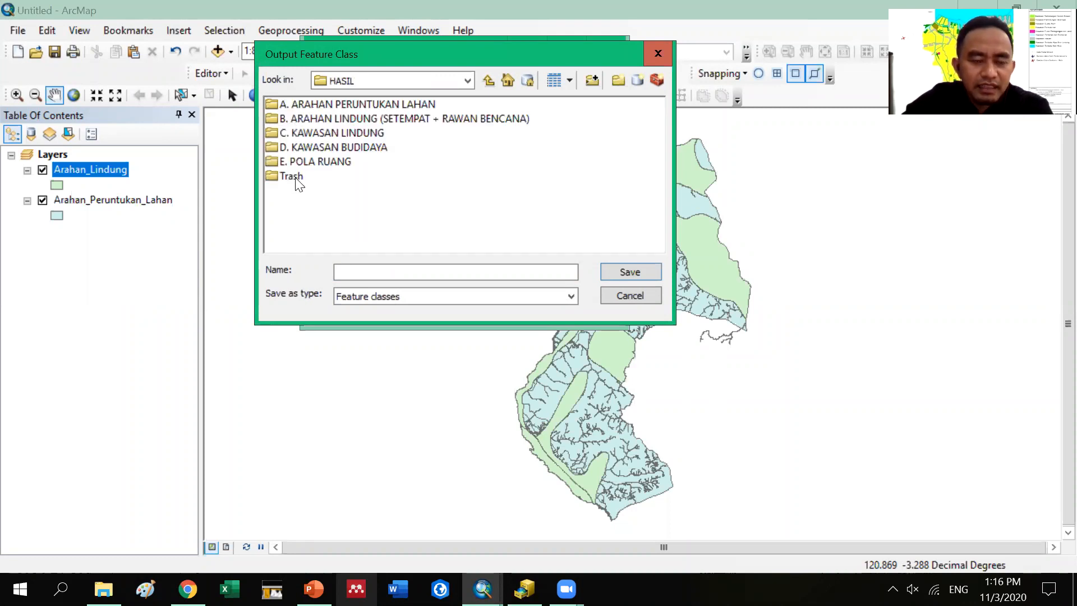
double_click(302, 176)
Step: Name the output feature class "Union arahan lindung dan peruntukan" and run the Union with all attributes joined and gaps allowed
left_click(391, 271)
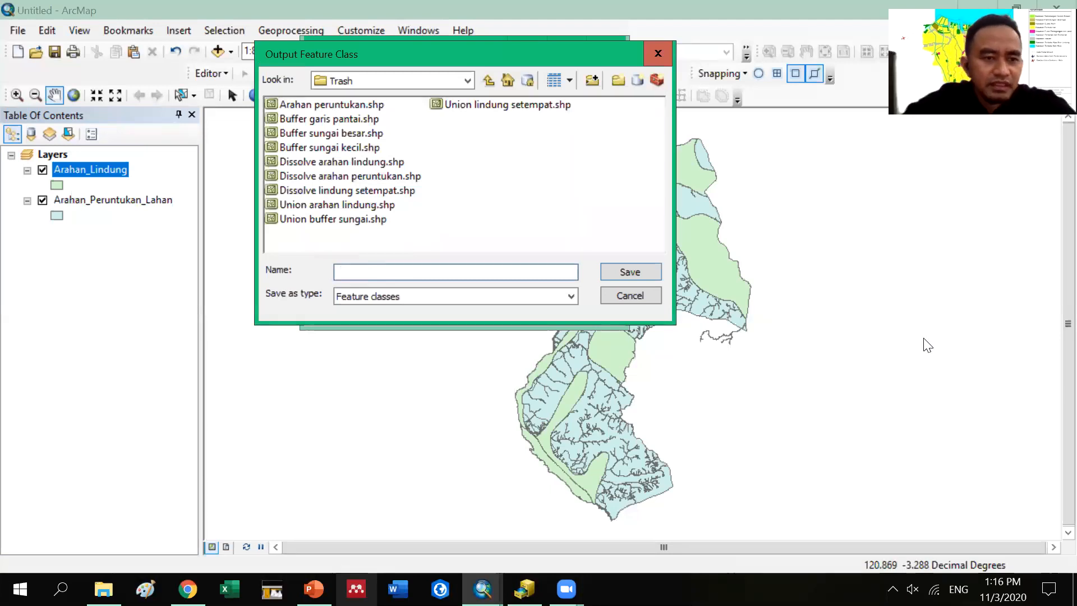
type("Union")
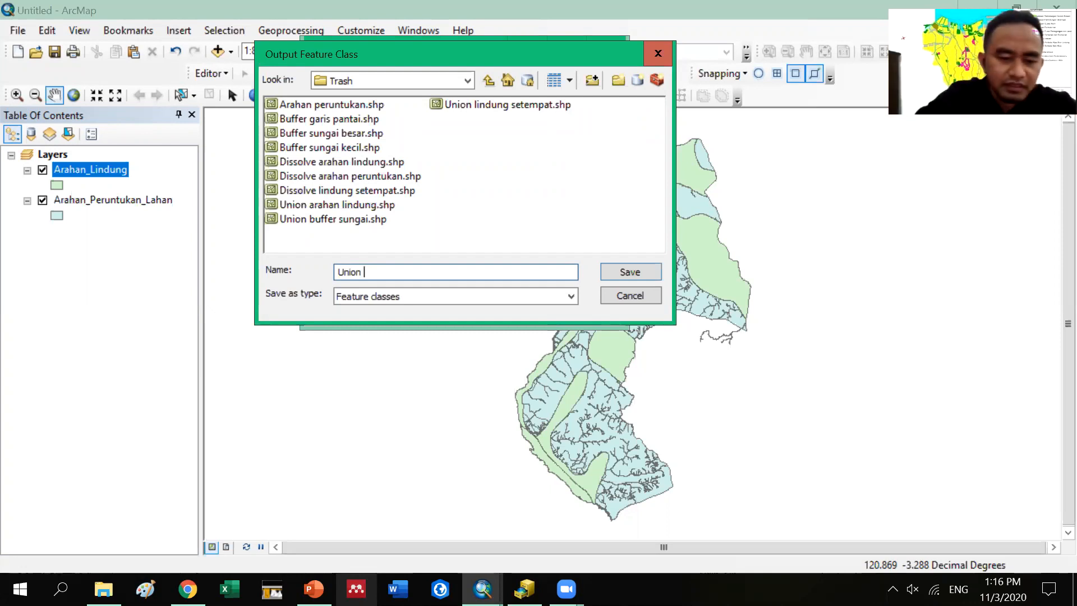
type("arahan lind")
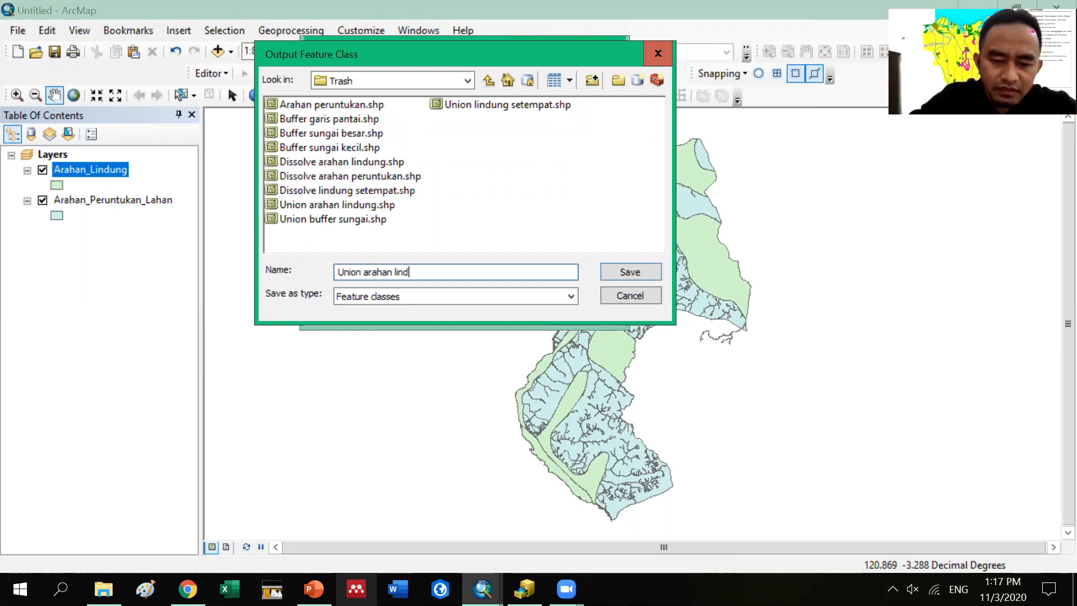
type("ung dan peruntukan")
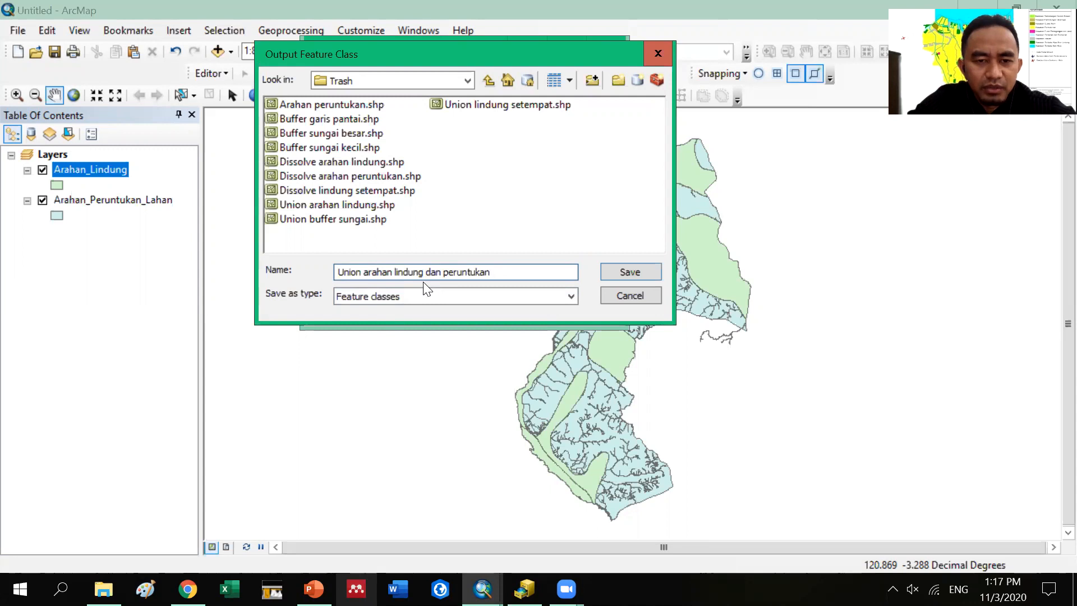
left_click(497, 291)
left_click(497, 291)
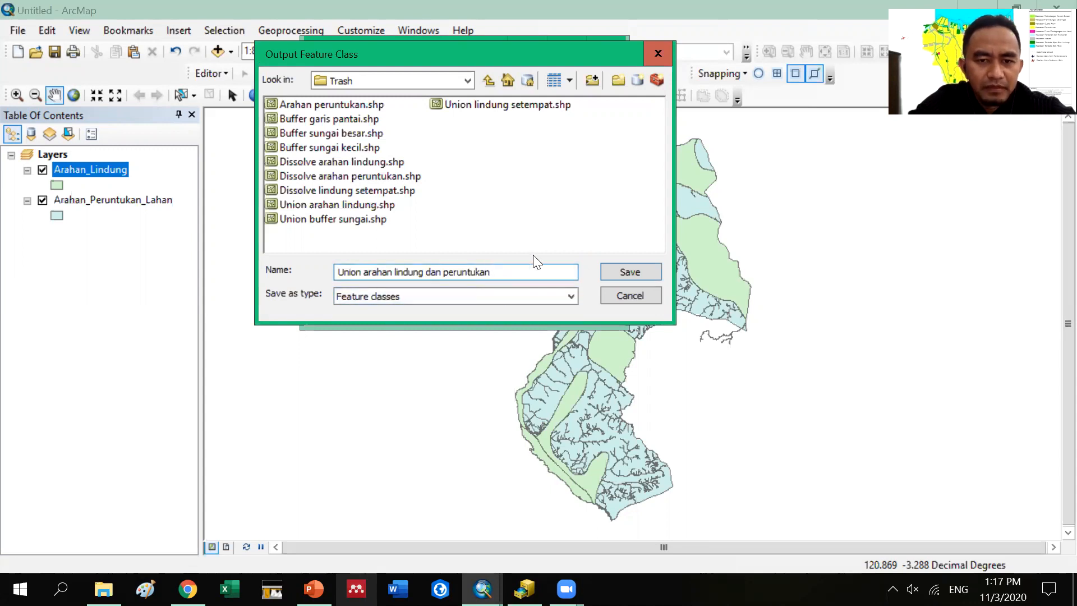
left_click(650, 272)
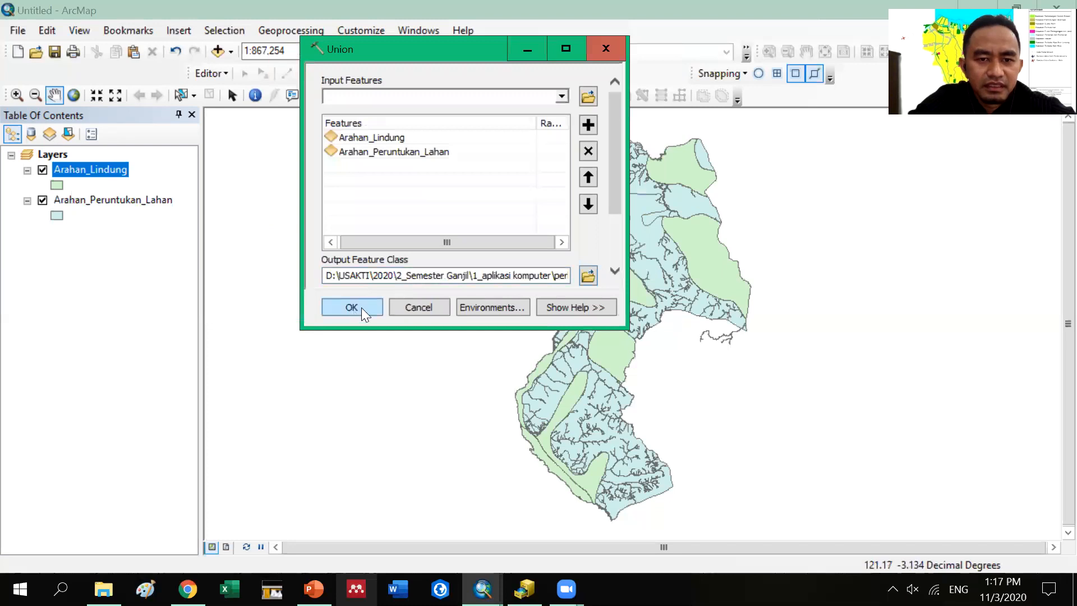
left_click_drag(610, 153, 607, 206)
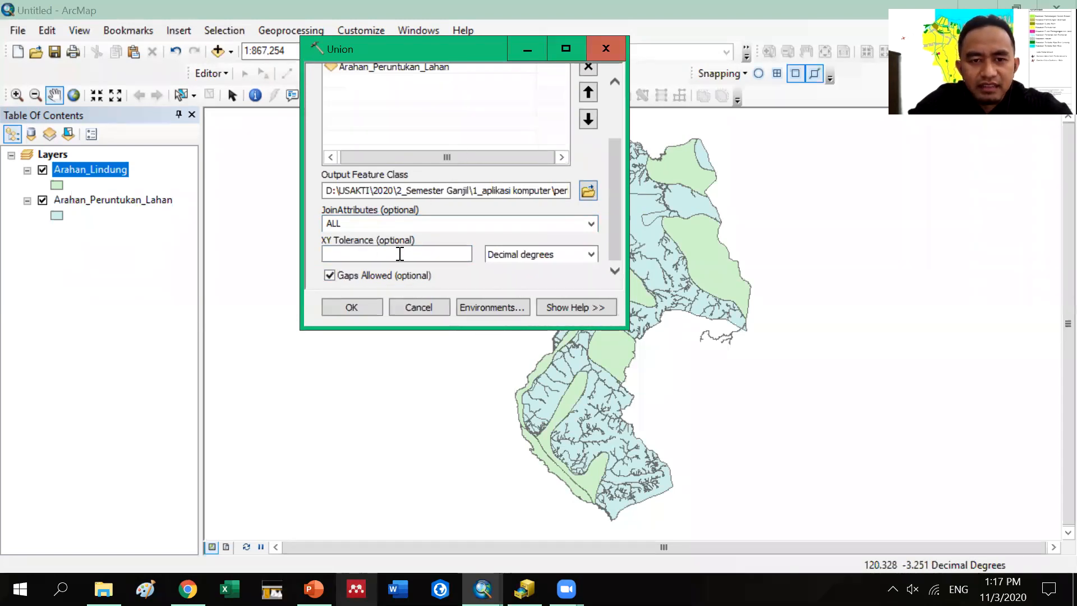
left_click(353, 309)
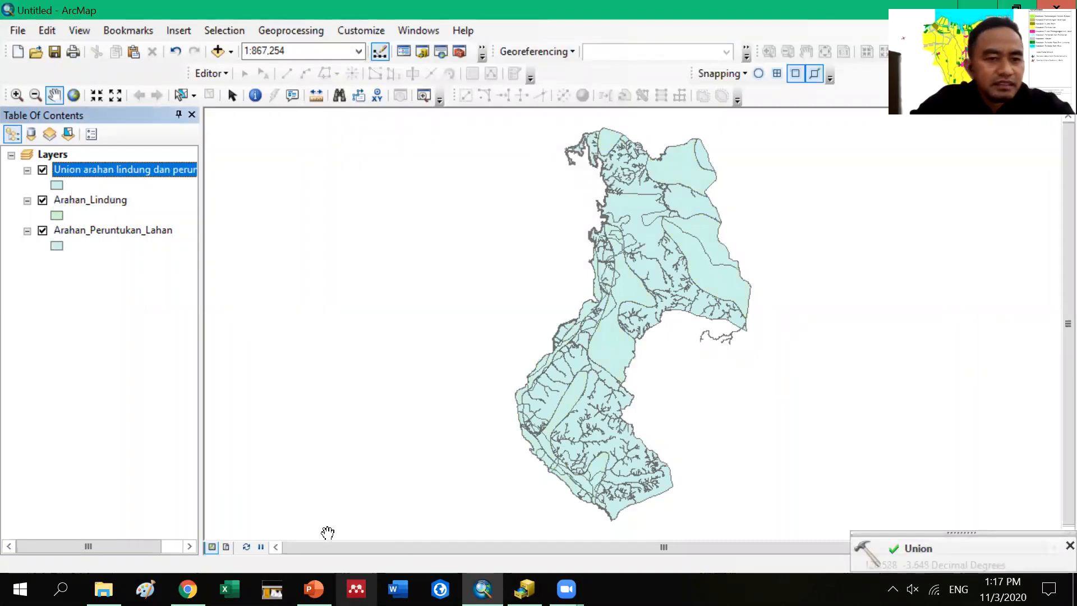
Step: Hide the Arahan_Lindung and Arahan_Peruntukan_Lahan layers and review the attribute table of the new union layer
left_click(42, 230)
left_click(43, 200)
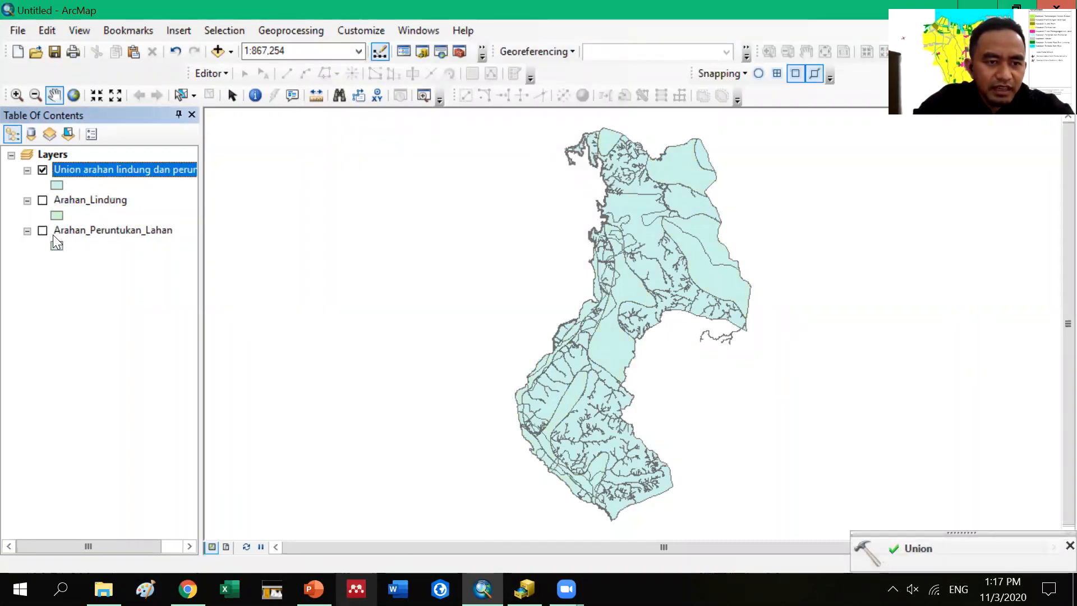
right_click(83, 169)
left_click(128, 220)
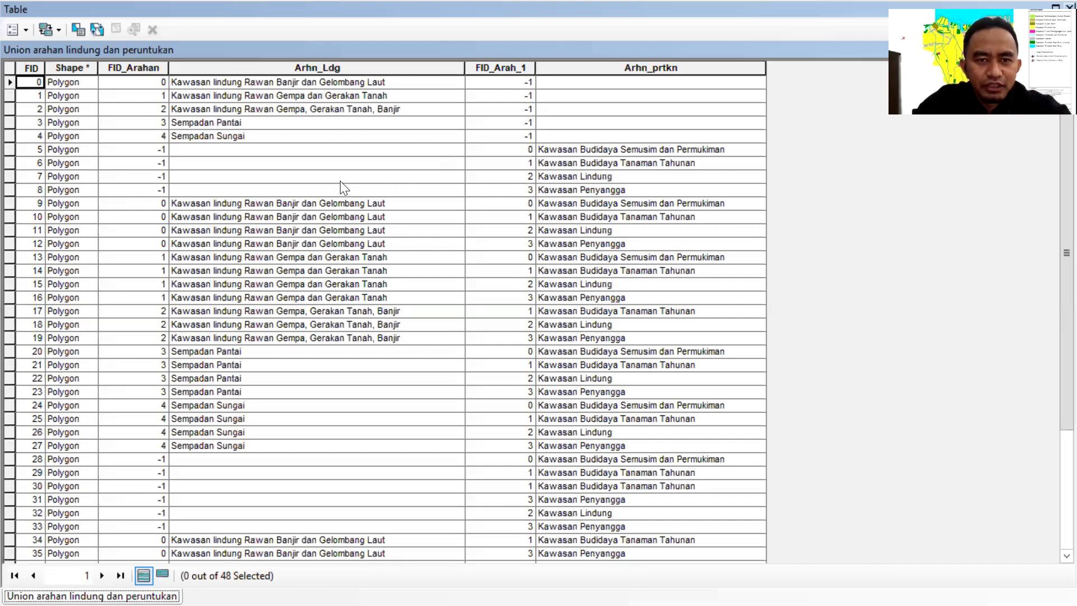
scroll(613, 353, "down", 4)
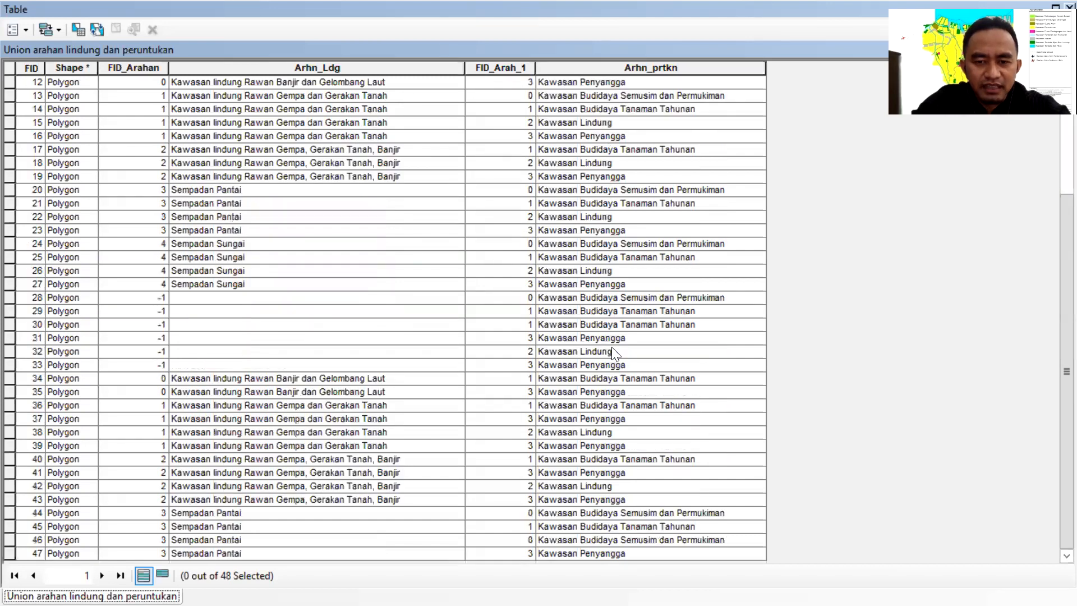
scroll(613, 353, "up", 4)
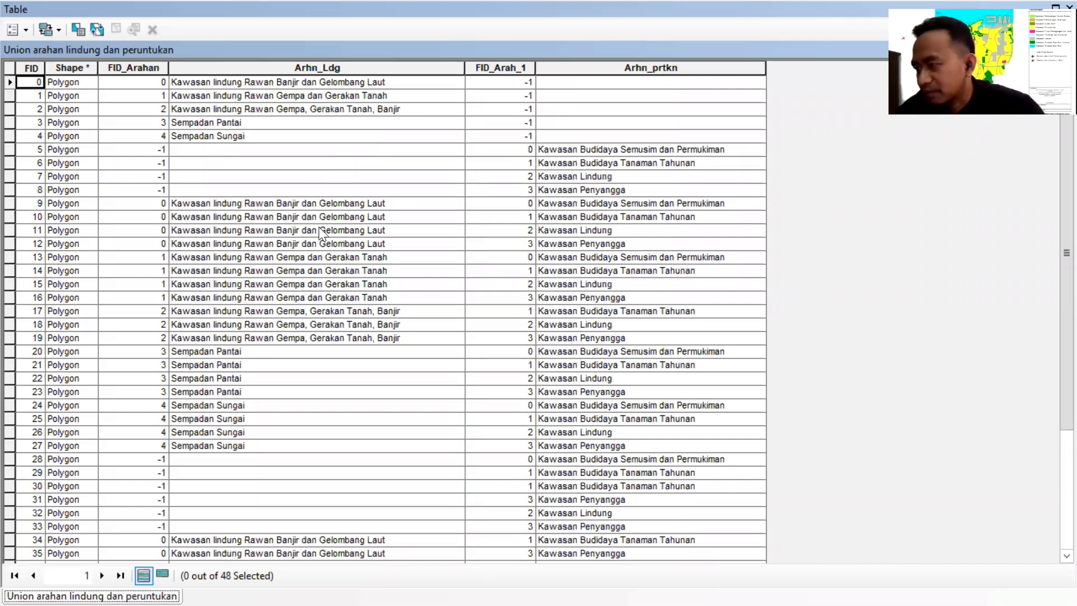
Step: Add a text field of length 50 named Lndg_bddaya to the union table, accepting the shortened name Lndg_bdday
left_click(26, 31)
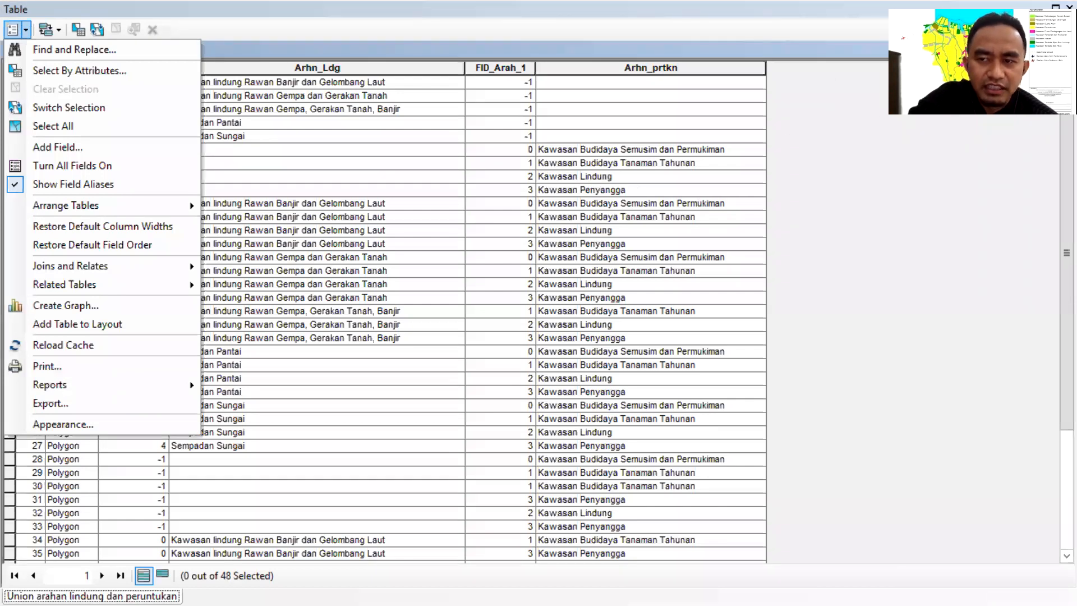
left_click(42, 143)
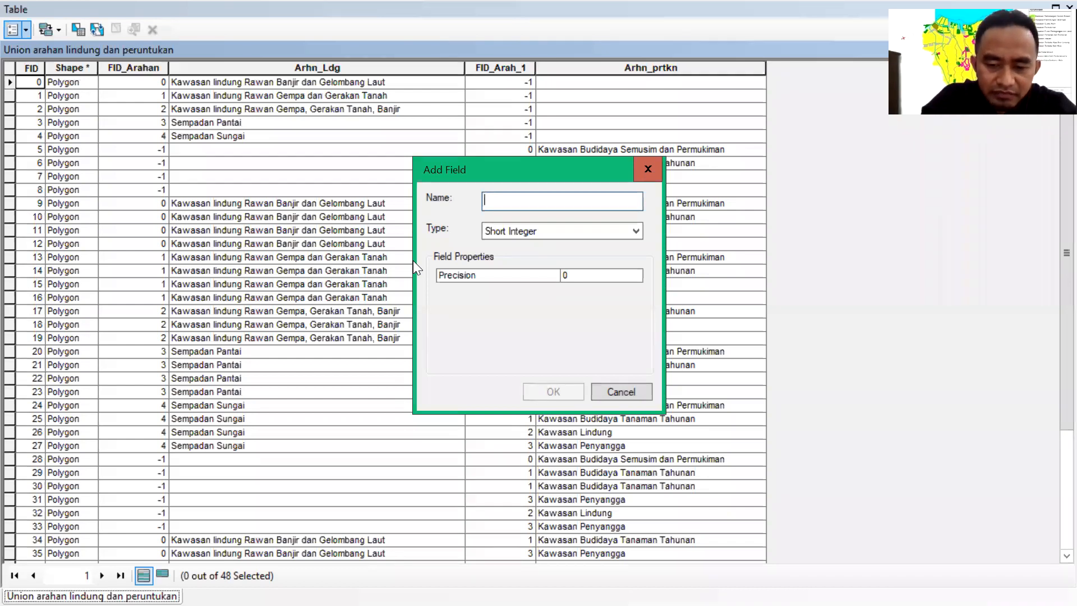
type("L")
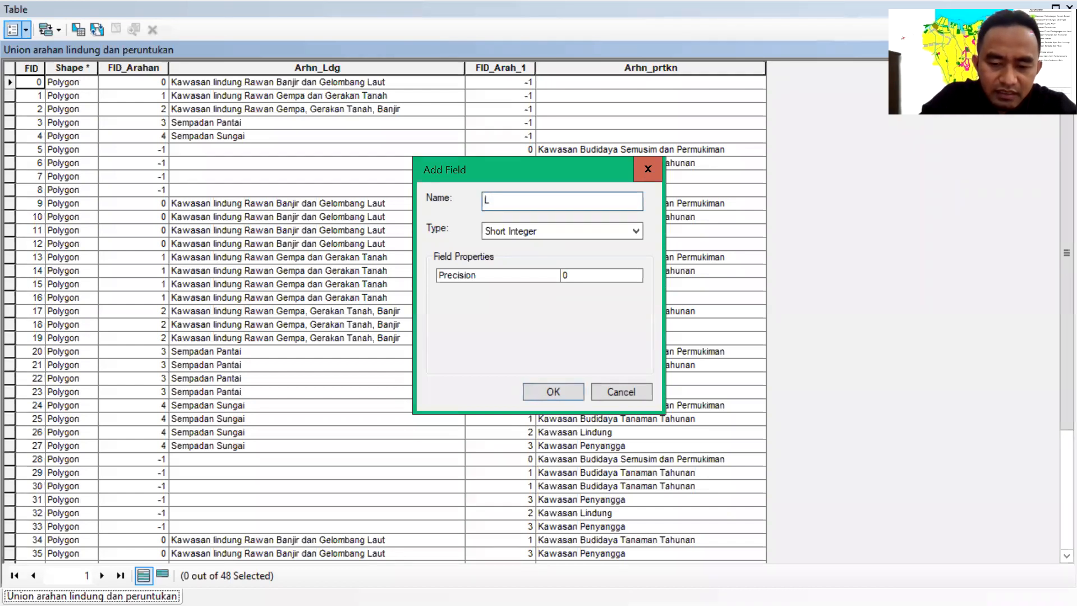
type("nd")
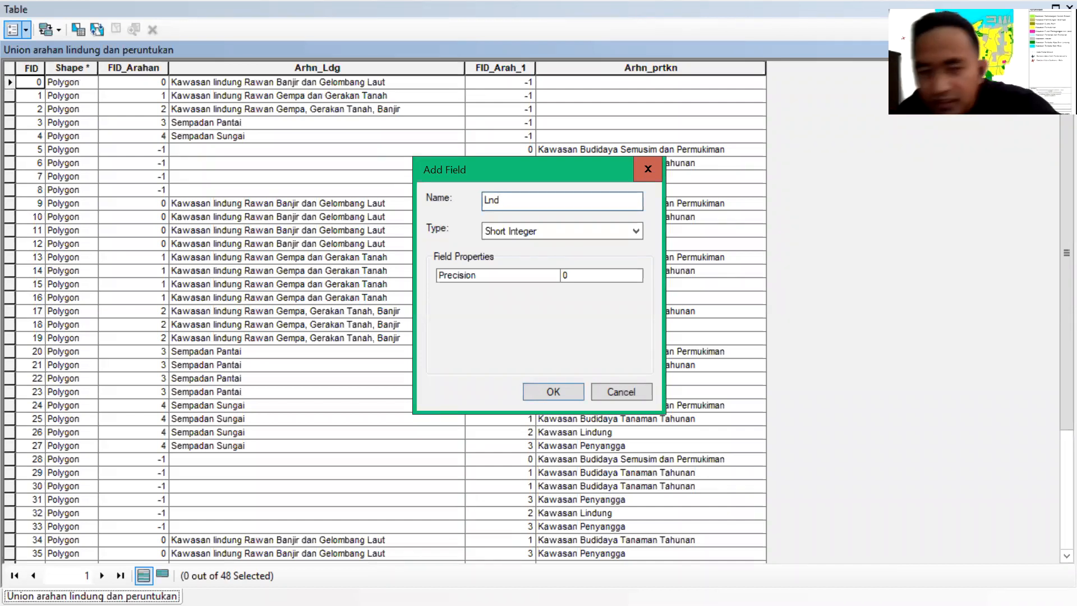
type("g")
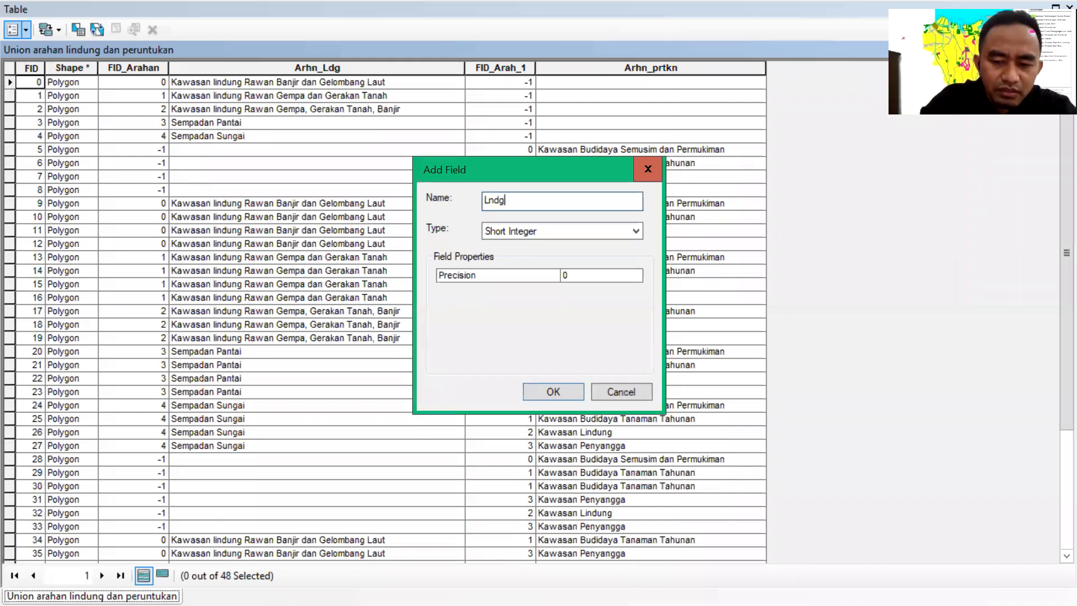
type("_bd")
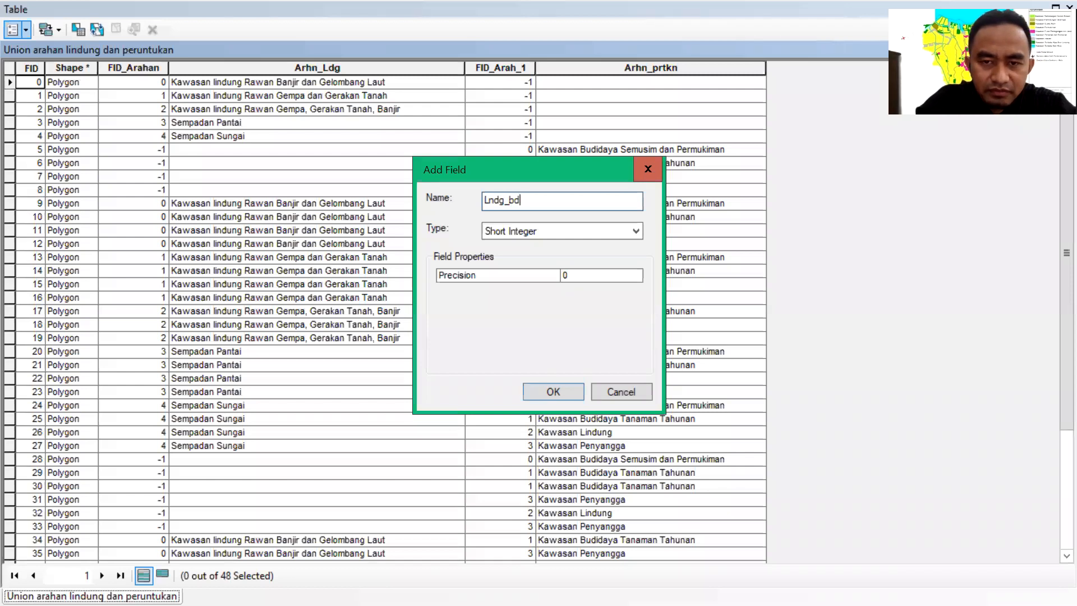
type("daya")
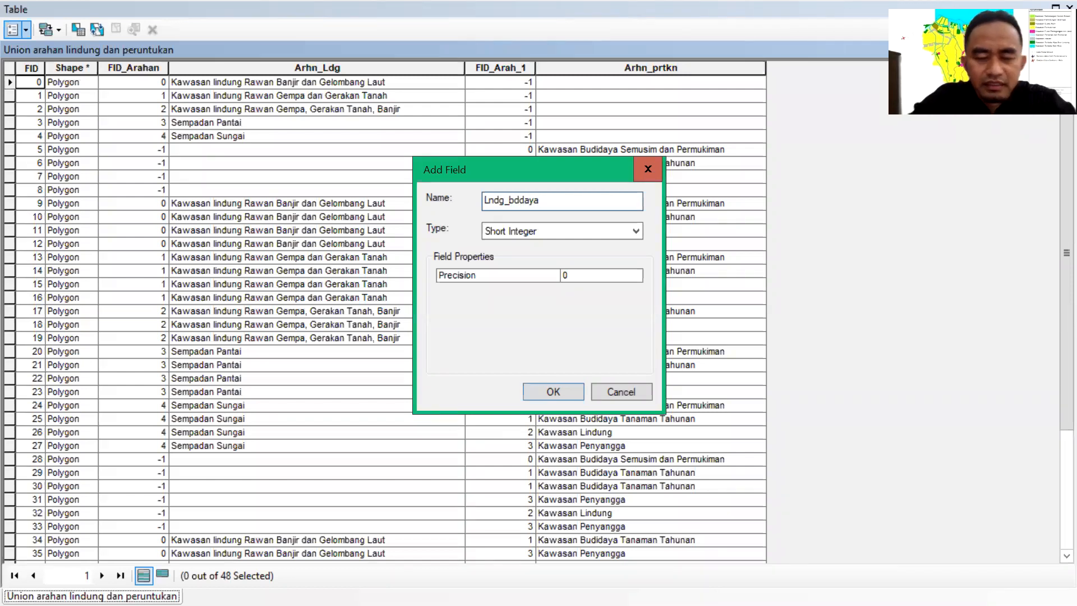
left_click(573, 232)
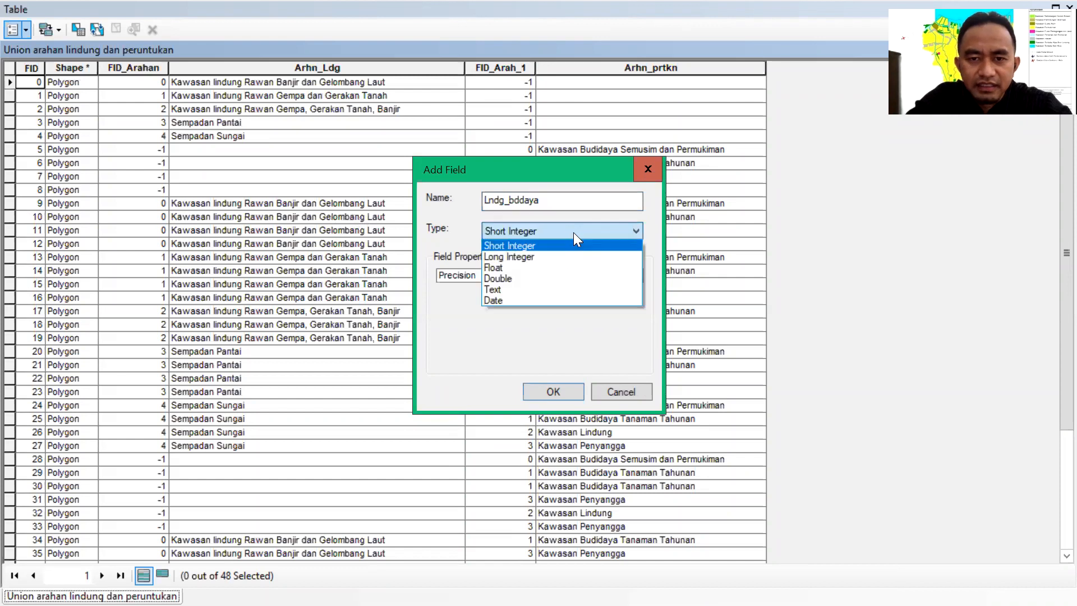
left_click(545, 289)
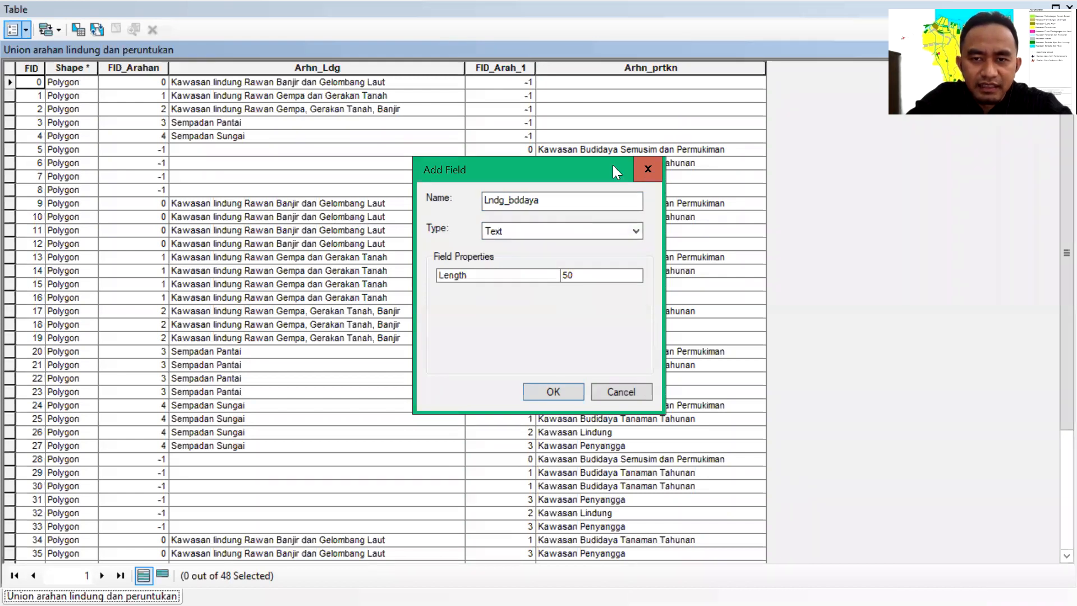
left_click(563, 396)
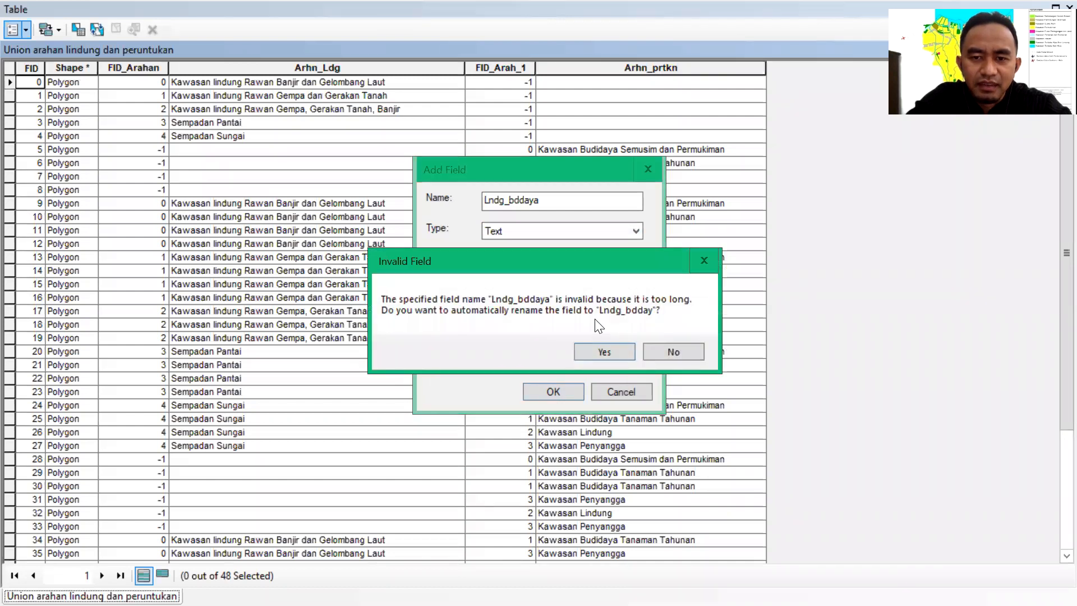
left_click(602, 351)
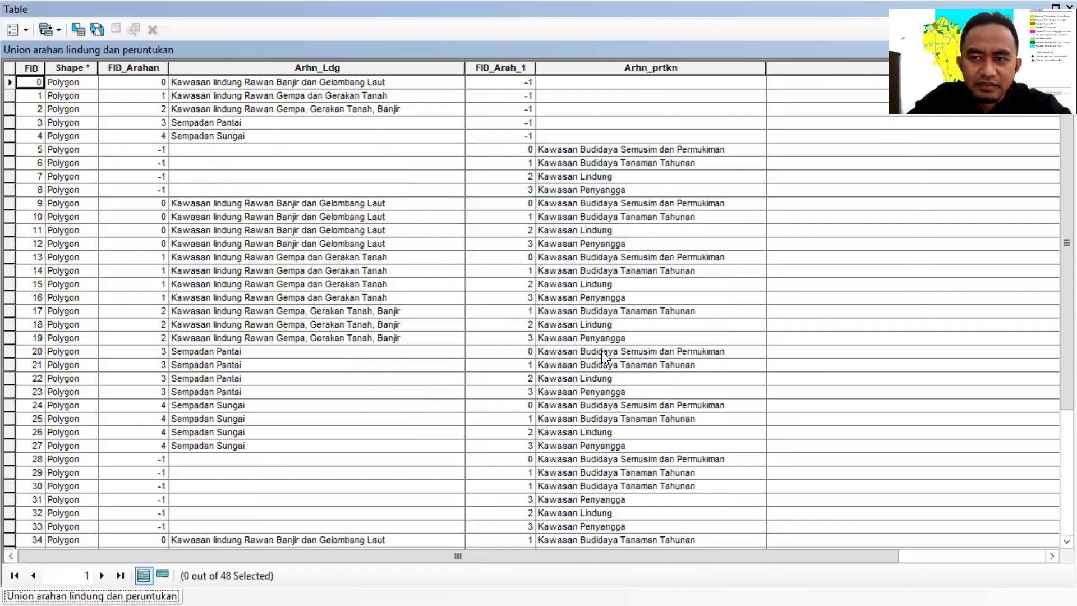
Step: Sort the union table ascending by Arhn_Ldg and review the grouped records
left_click_drag(802, 556, 979, 549)
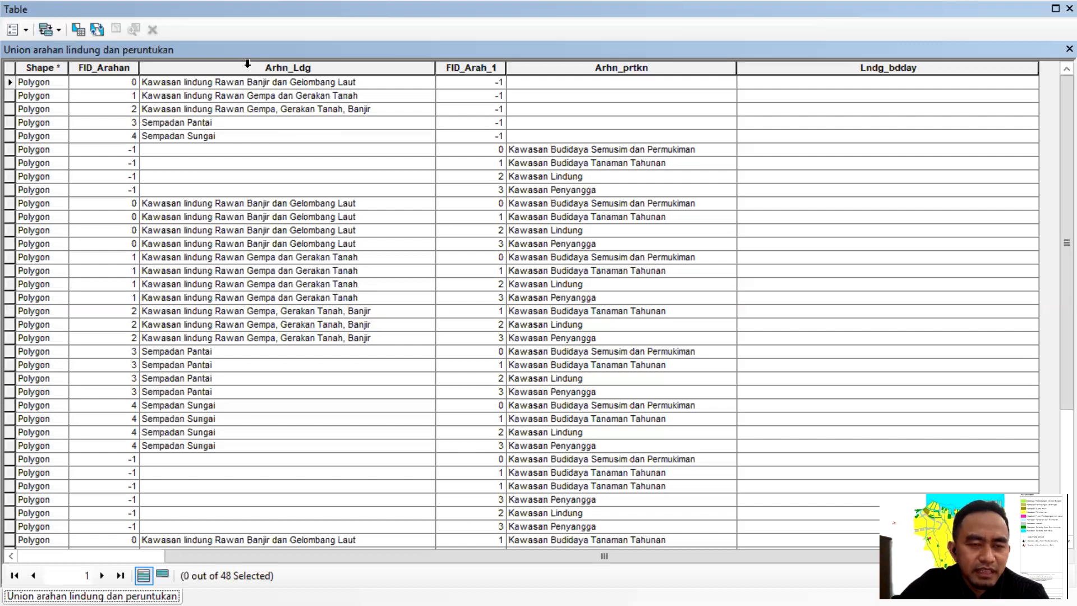
left_click(248, 65)
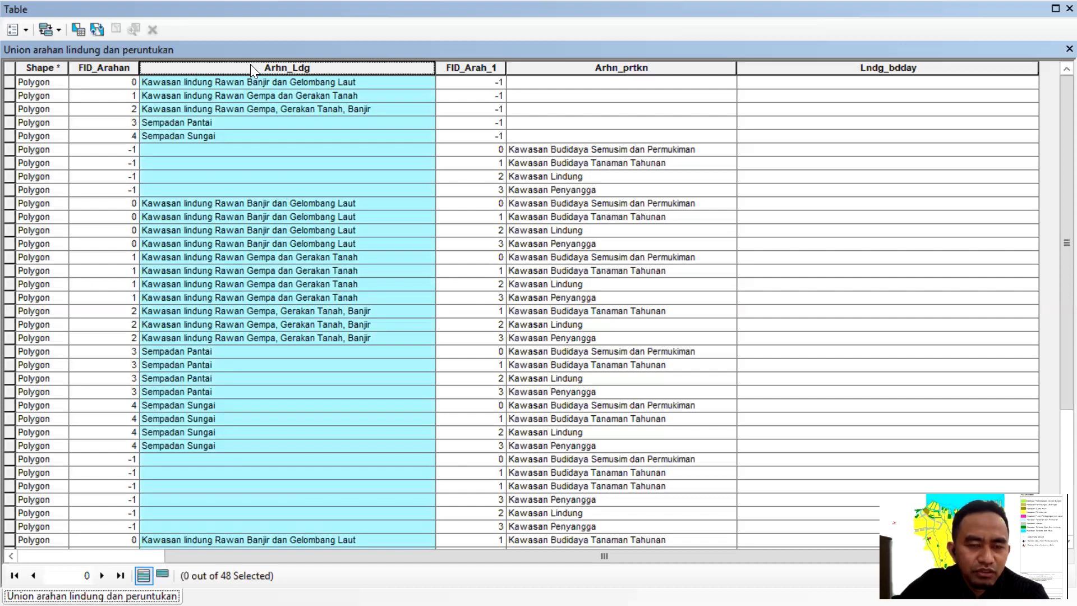
right_click(251, 65)
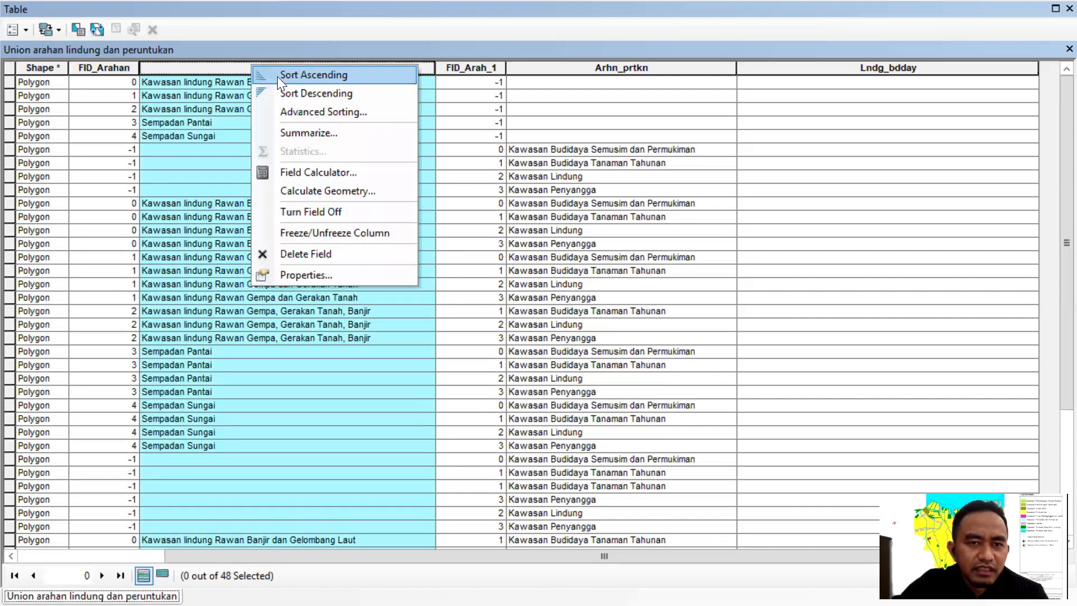
left_click(284, 77)
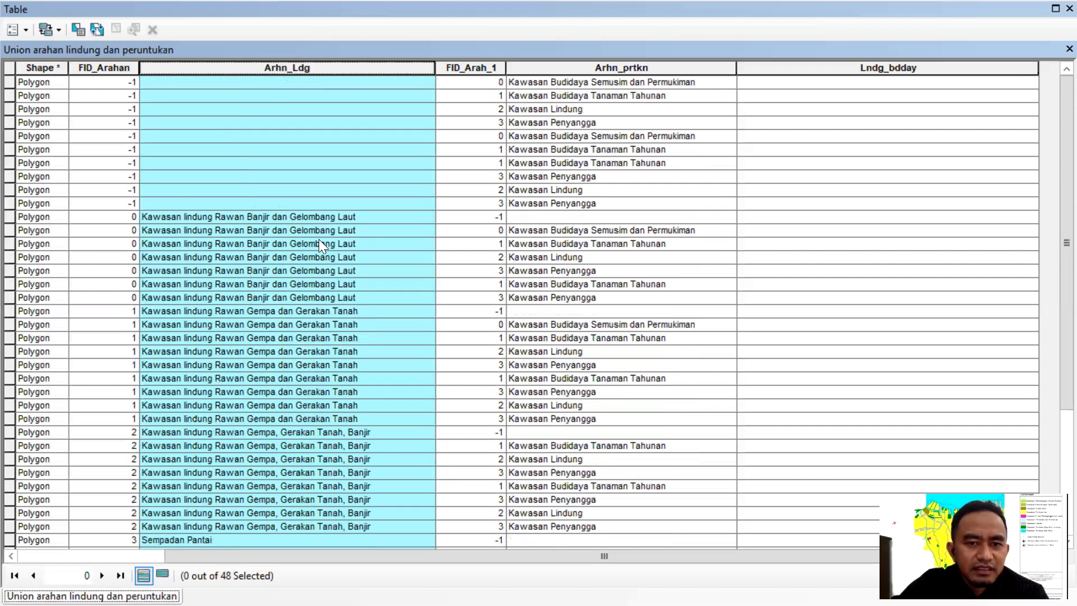
scroll(230, 186, "down", 1)
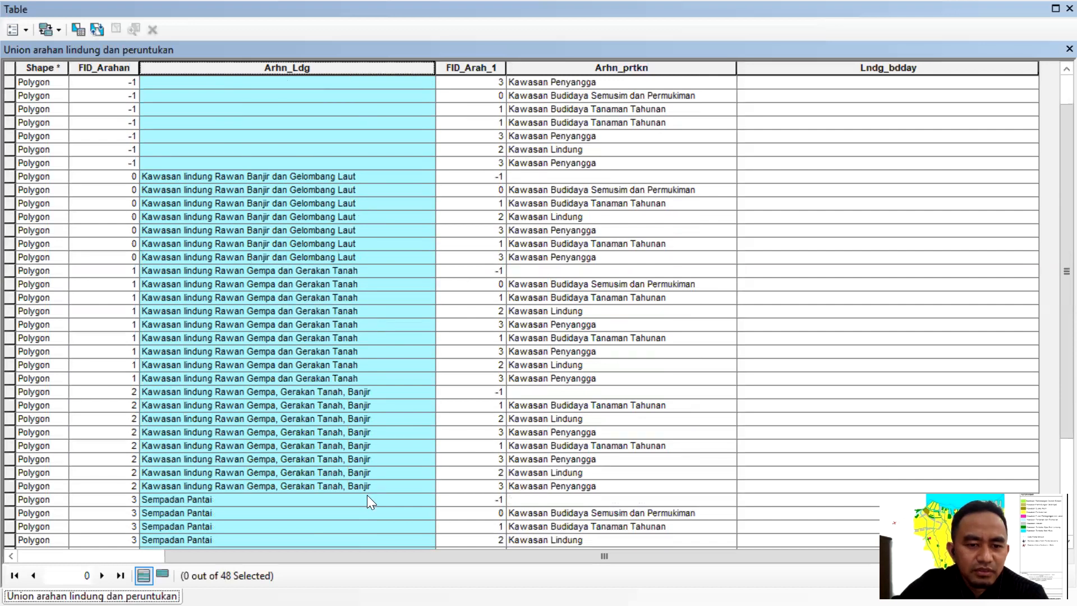
scroll(367, 495, "down", 3)
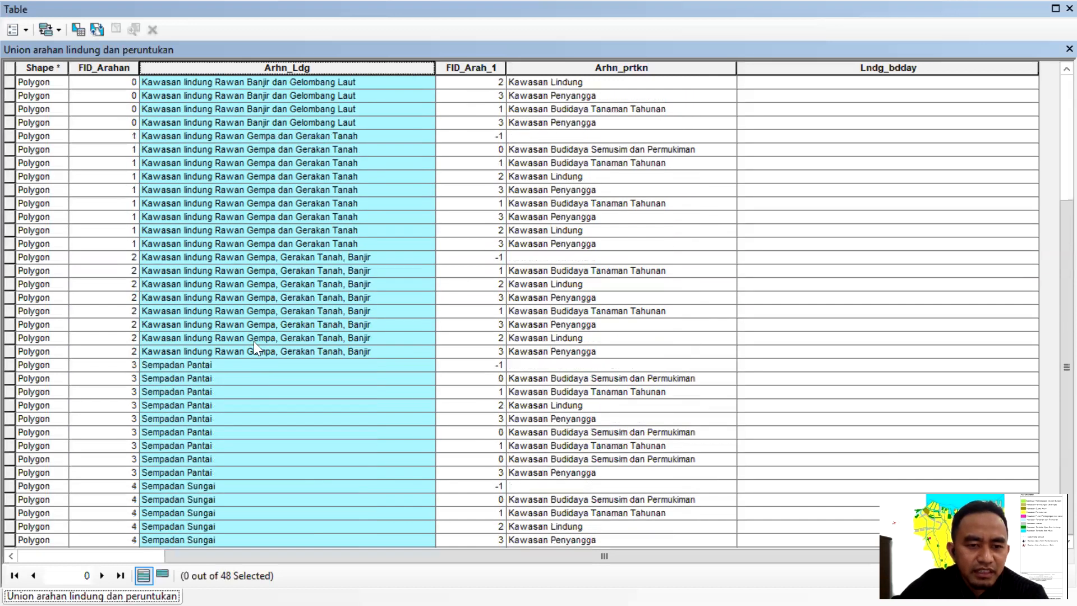
Step: Select all records from the first Kawasan lindung Rawan Banjir dan Gelombang Laut row through the last Rawan Gempa, Gerakan Tanah, Banjir row
scroll(558, 123, "up", 2)
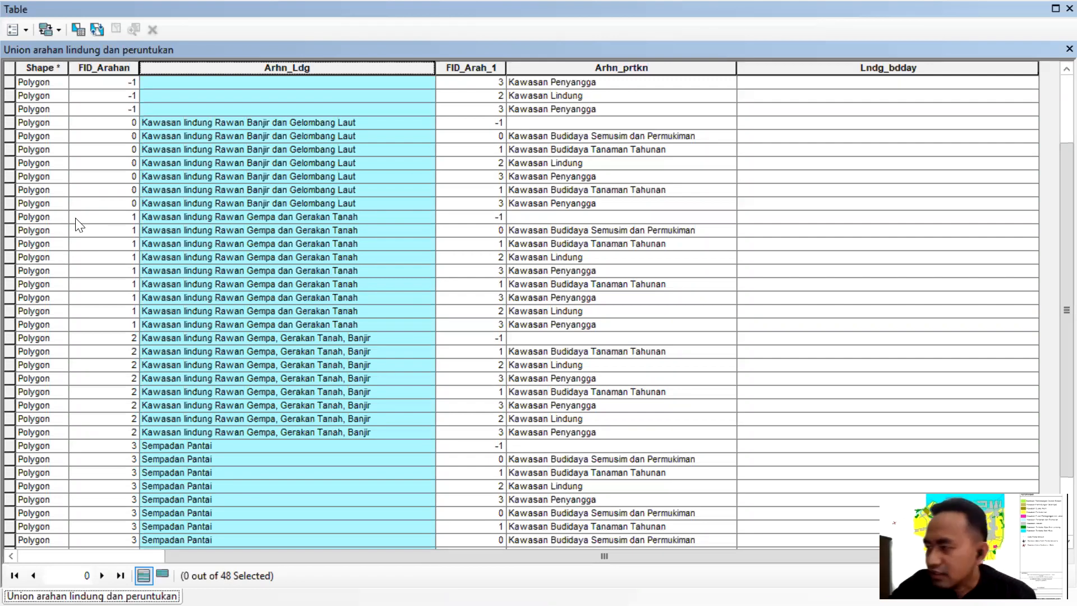
left_click(9, 124)
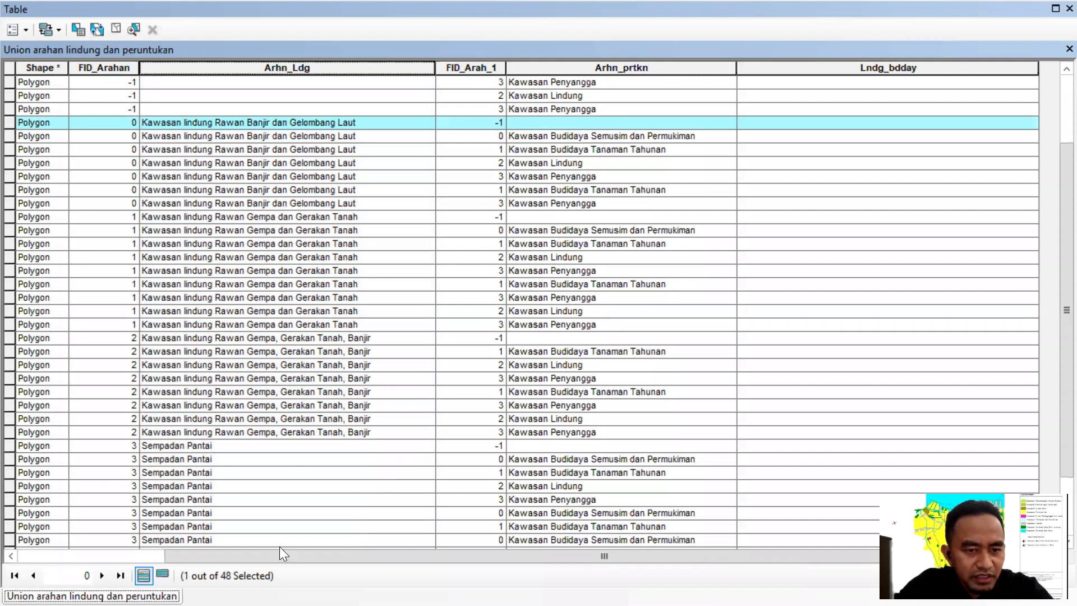
left_click(9, 433)
left_click(8, 435, "shift")
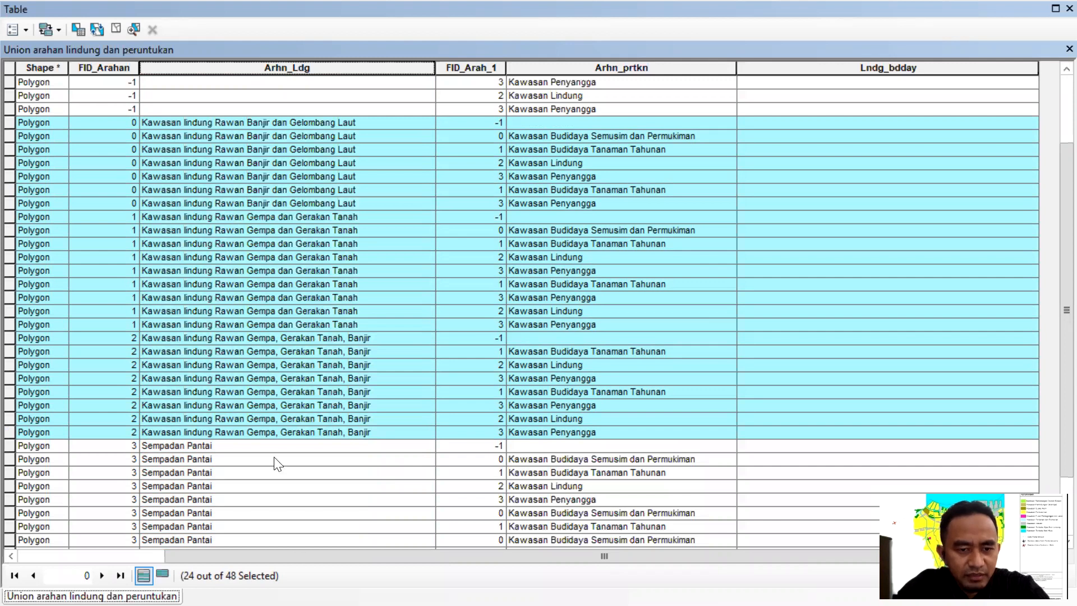
scroll(272, 463, "down", 1)
scroll(308, 396, "up", 3)
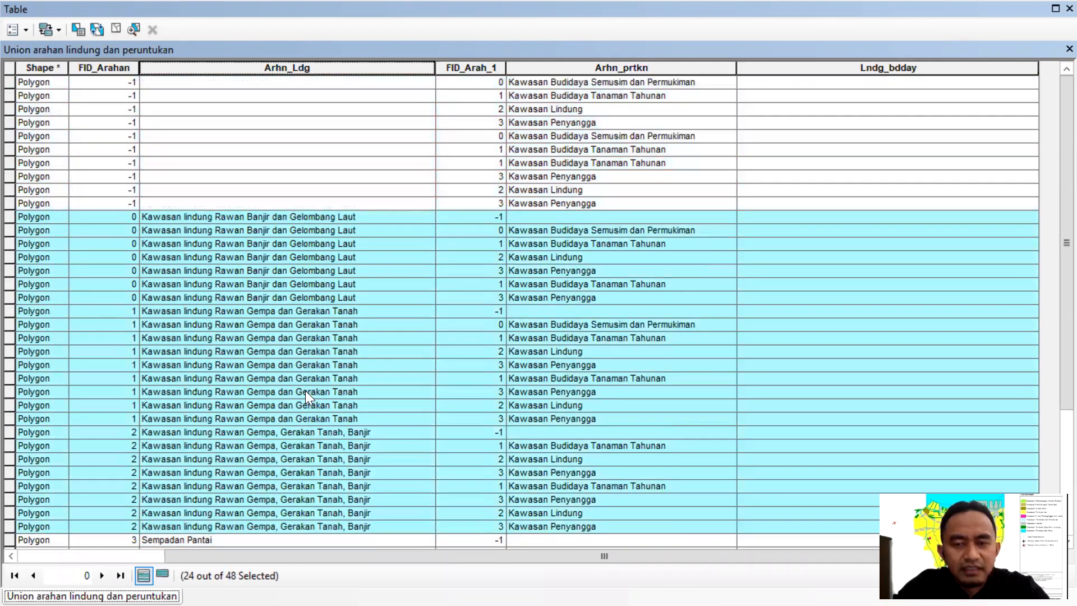
scroll(349, 292, "down", 1)
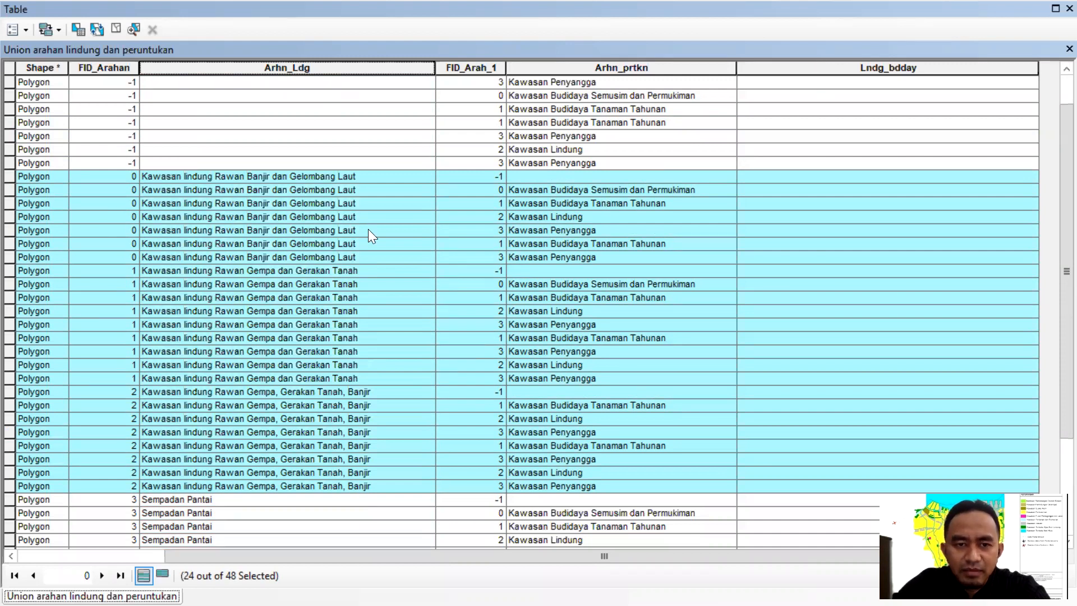
Step: Calculate Lndg_bdday for the selected records from the Arhn_prtkn field, outside an edit session
right_click(813, 66)
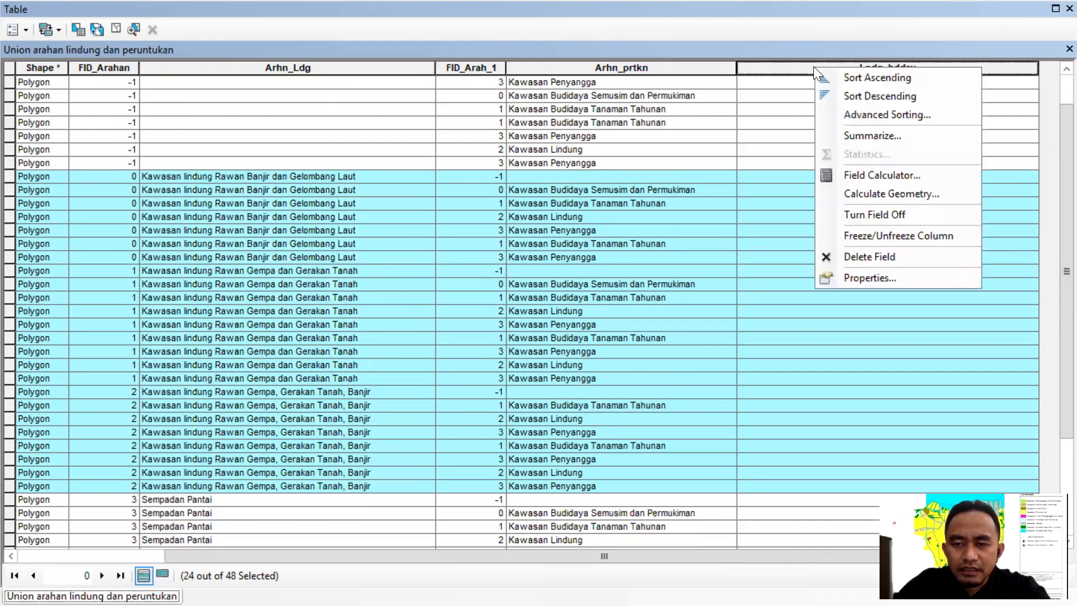
left_click(866, 174)
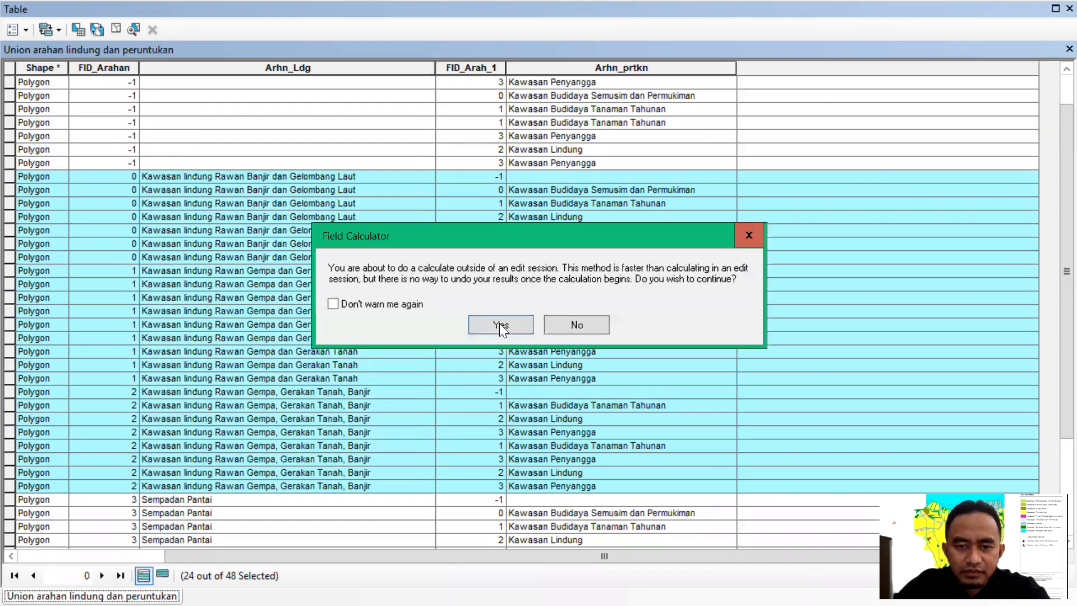
left_click(499, 324)
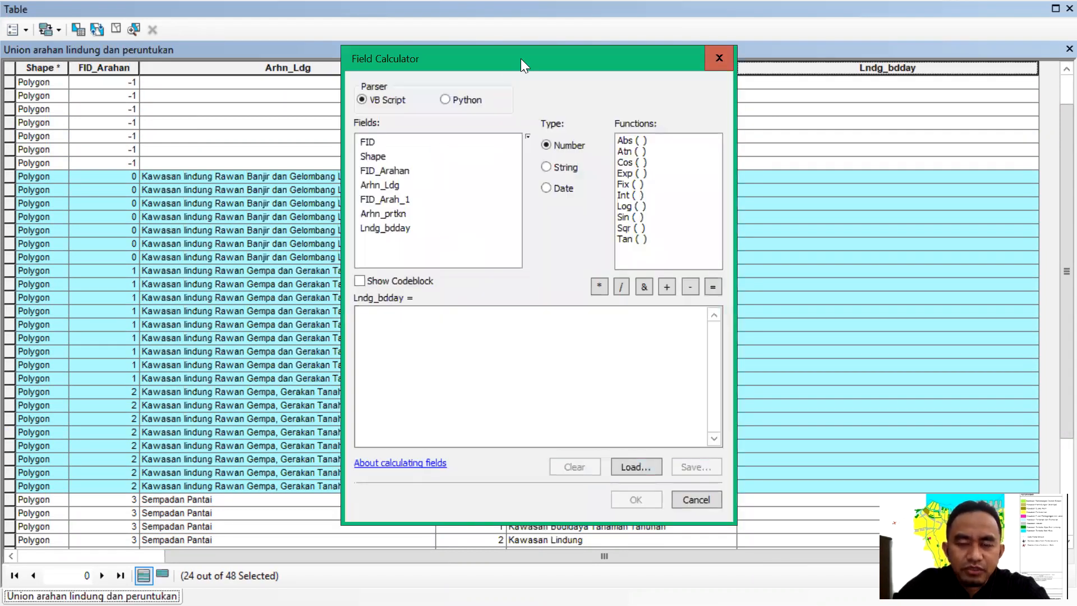
left_click_drag(522, 61, 546, 57)
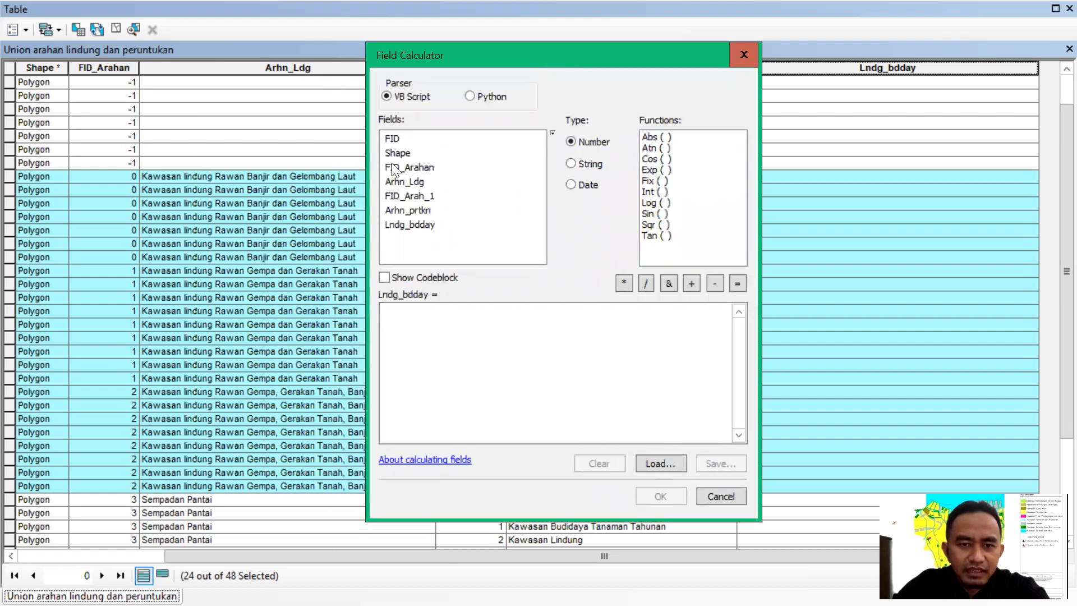
double_click(420, 211)
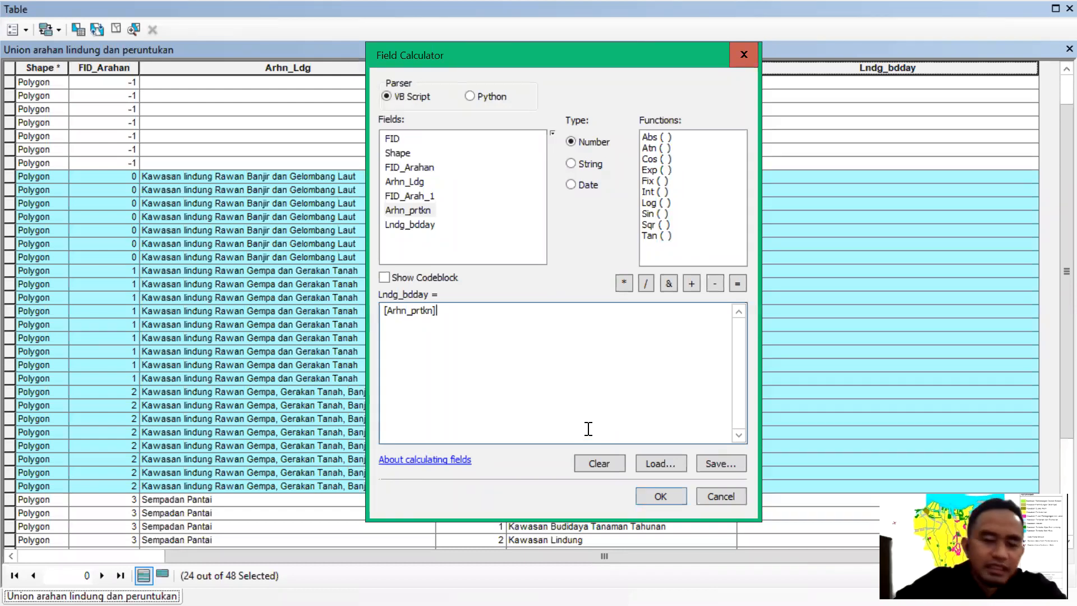
left_click(659, 496)
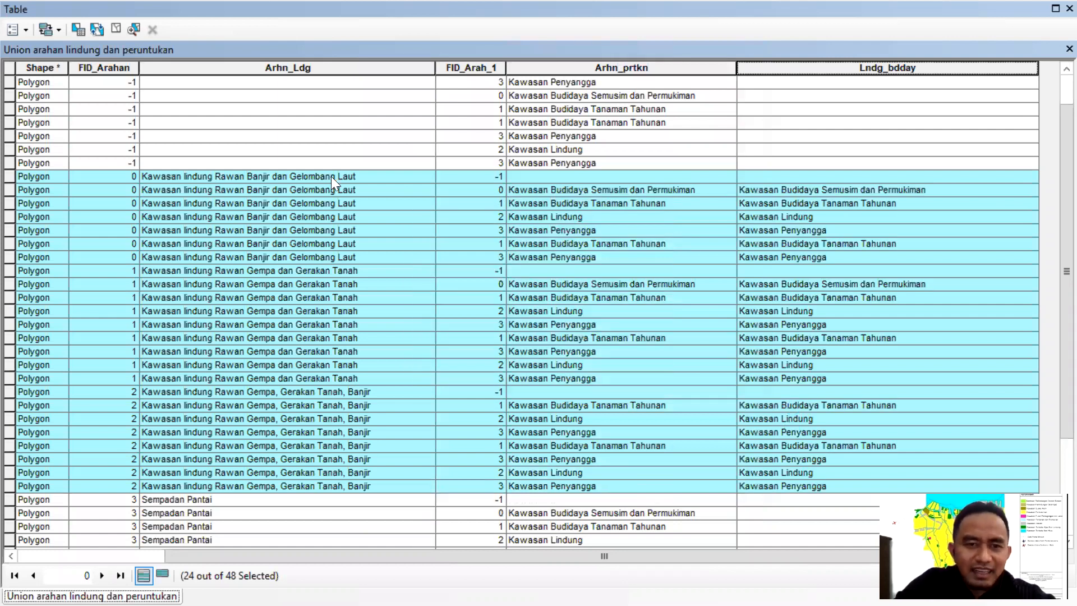
Step: Recalculate Lndg_bdday for the selected records with the expression [Arhn_Ldg] in place of [Arhn_prtkn]
right_click(773, 66)
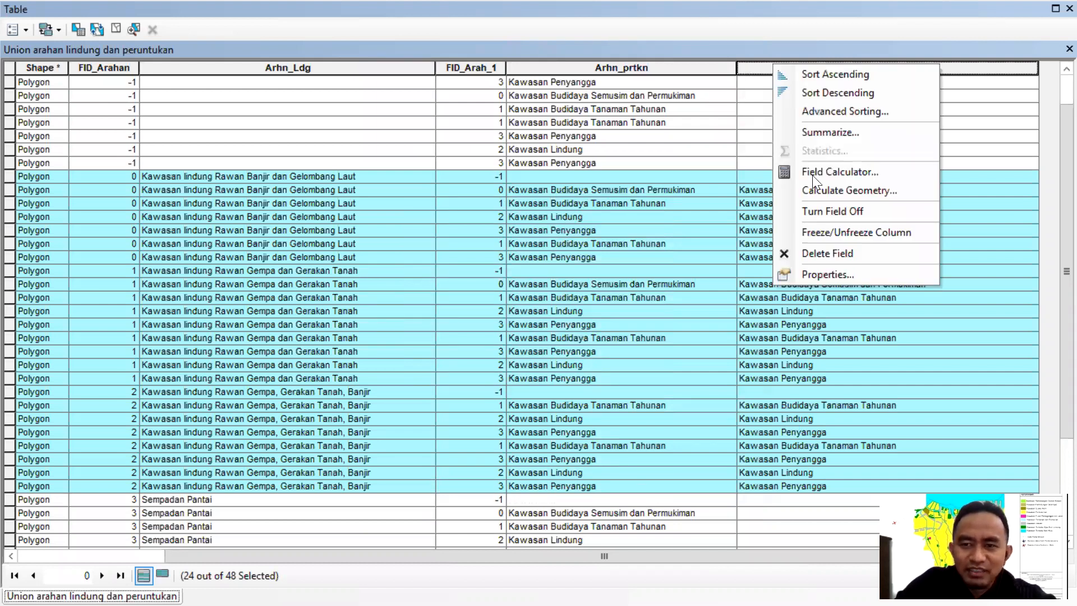
left_click(819, 173)
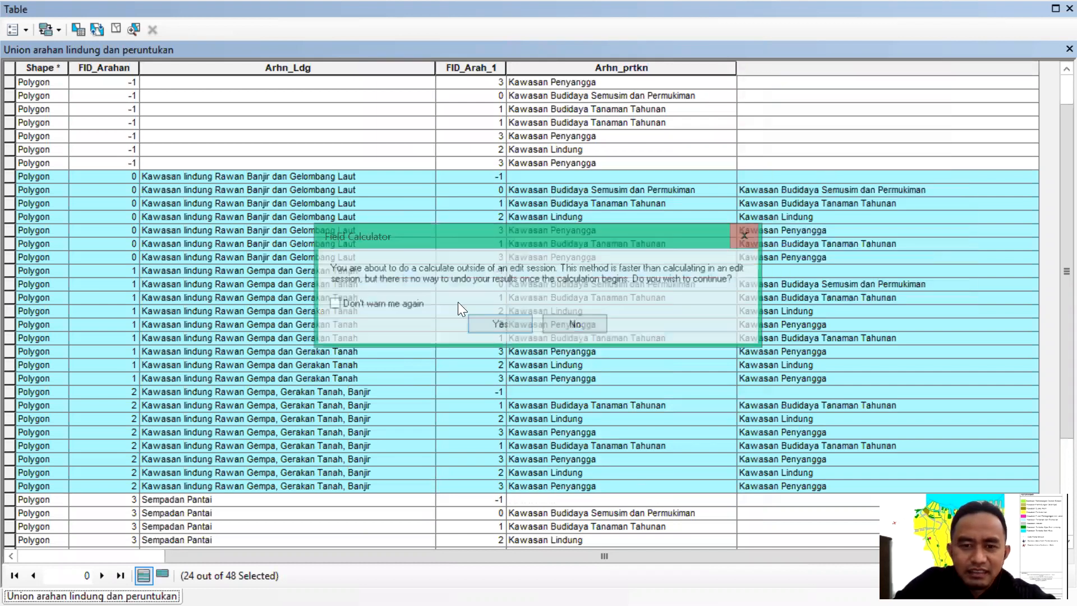
left_click(494, 324)
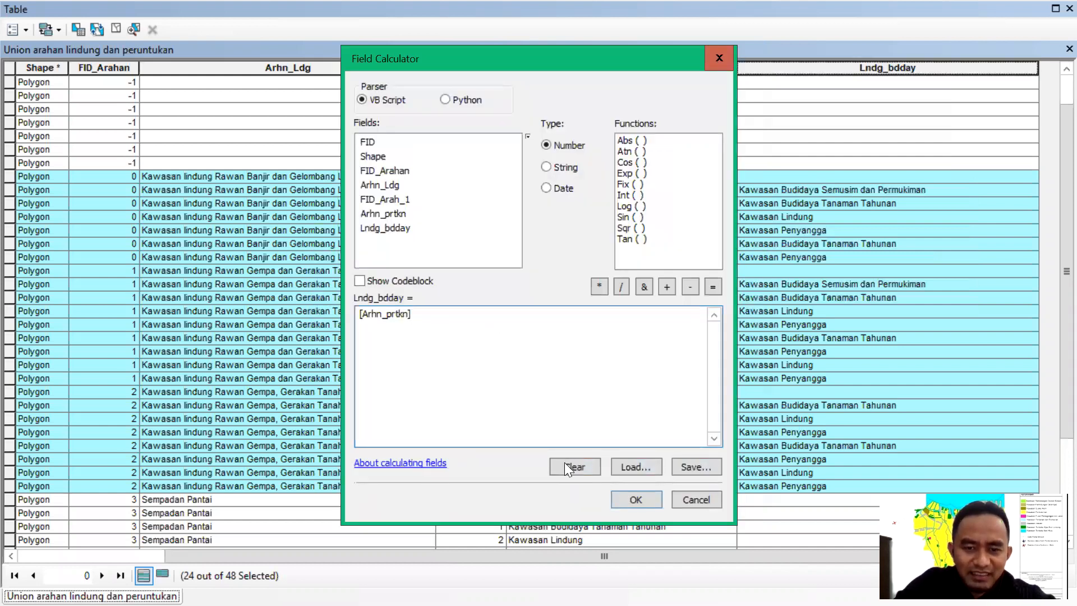
left_click(391, 229)
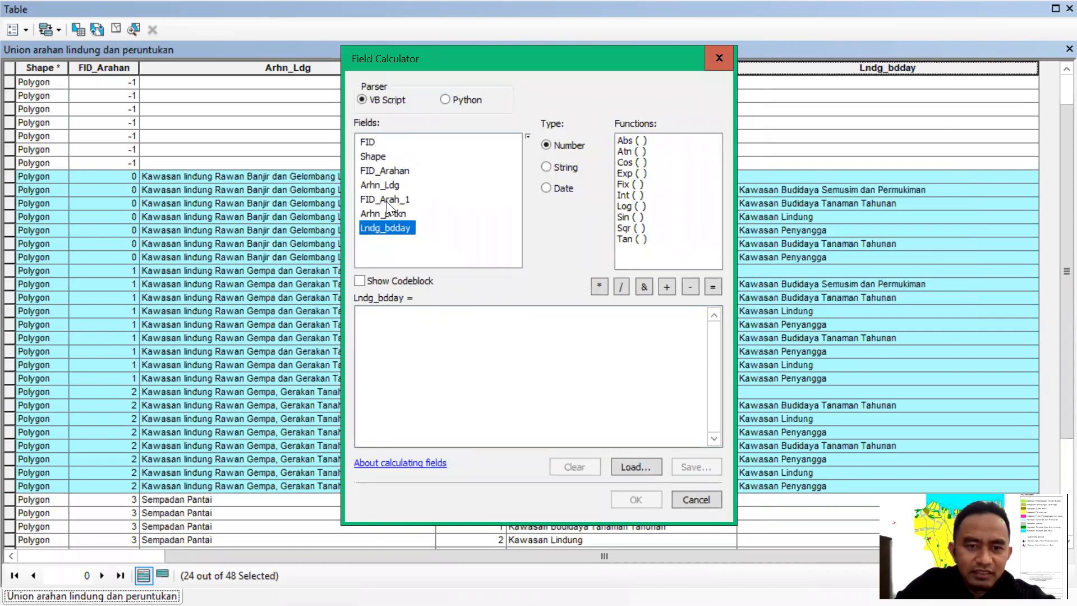
double_click(392, 186)
left_click_drag(550, 60, 588, 78)
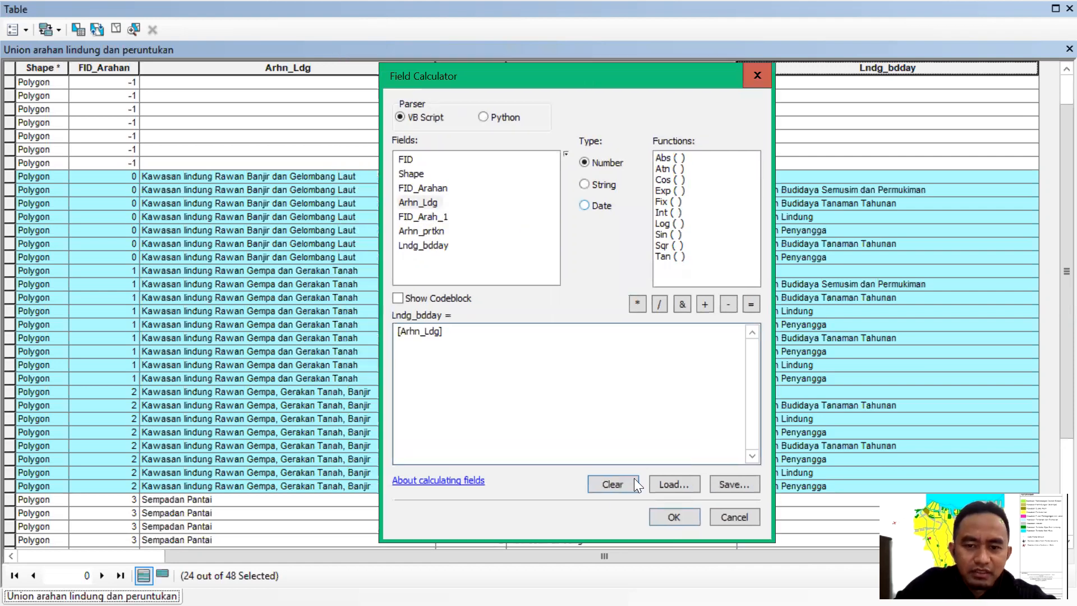
left_click(671, 517)
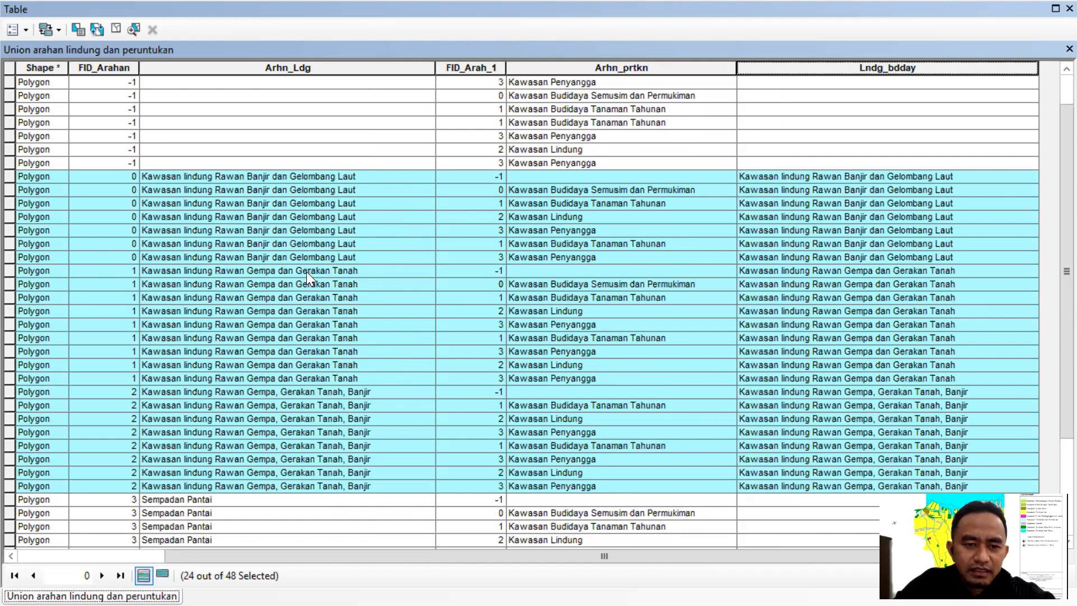
Step: Sort the union table ascending by Arhn_prtkn
scroll(307, 271, "down", 3)
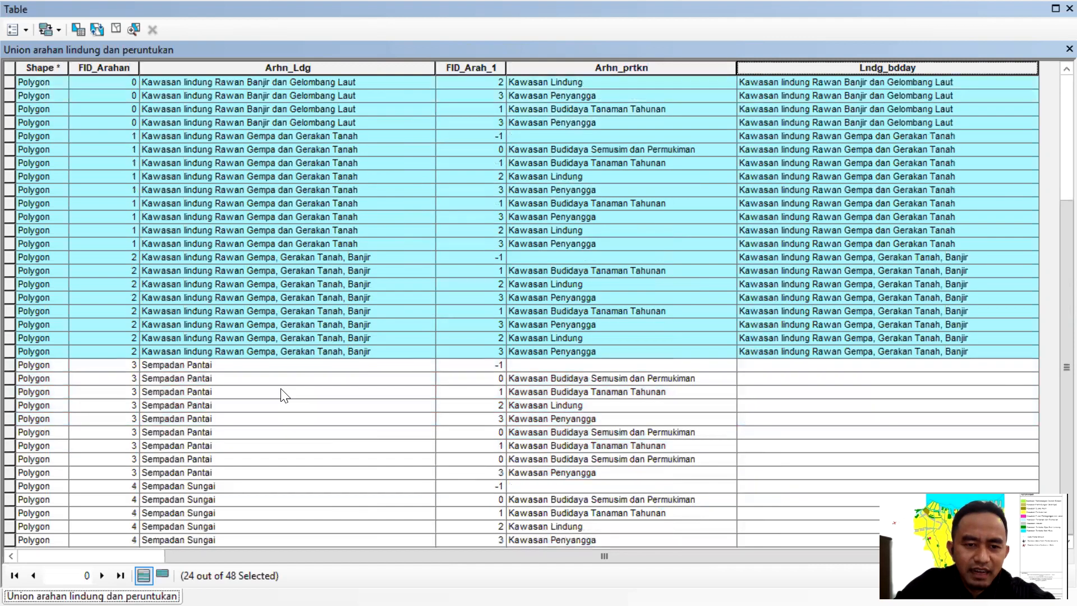
scroll(283, 442, "up", 3)
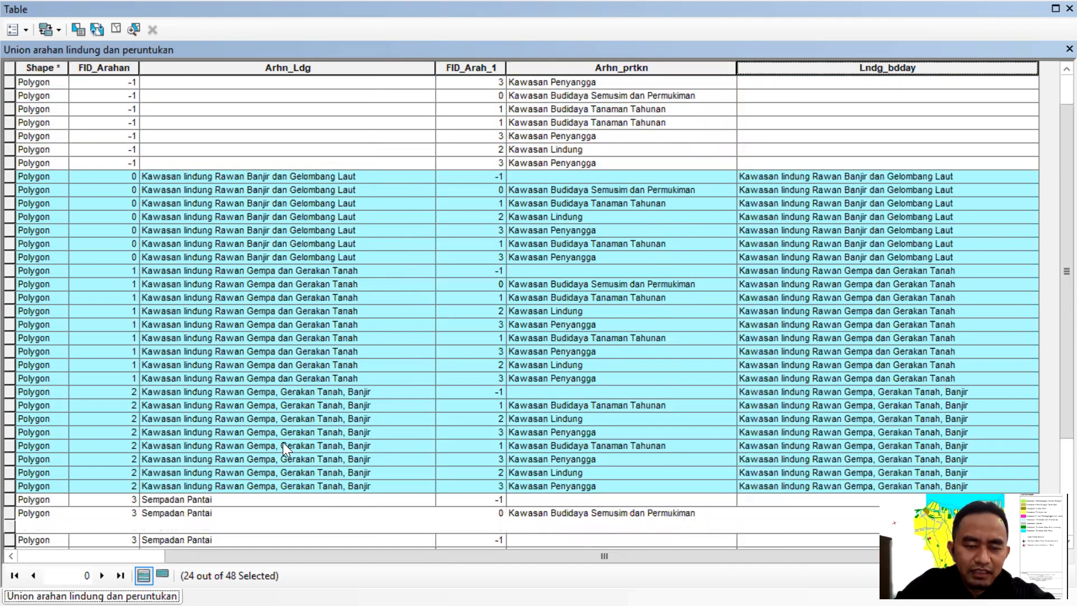
scroll(273, 183, "down", 3)
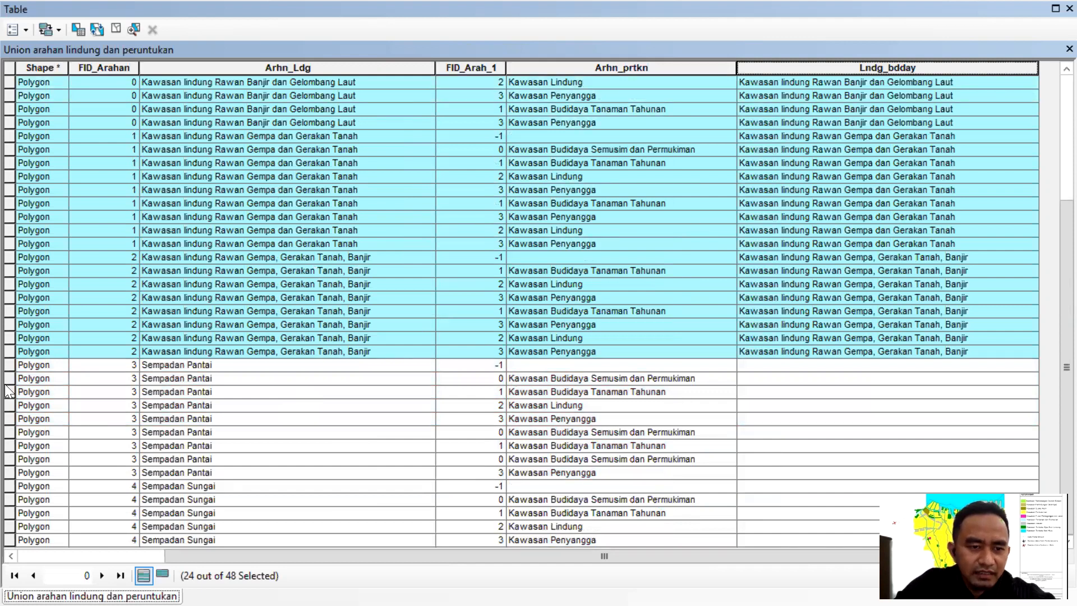
left_click(9, 365)
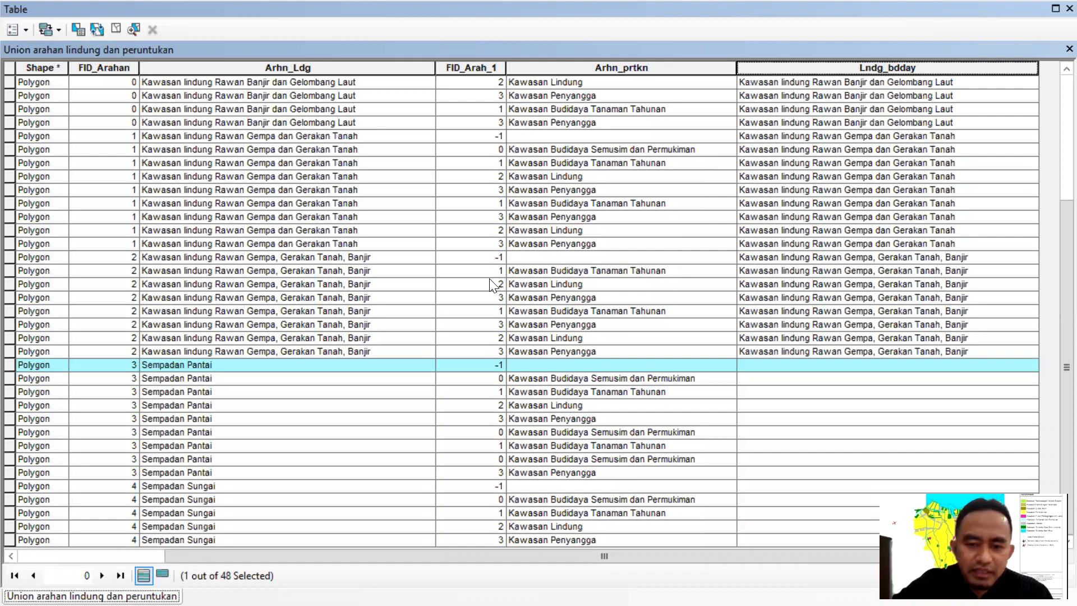
left_click(569, 63)
right_click(570, 63)
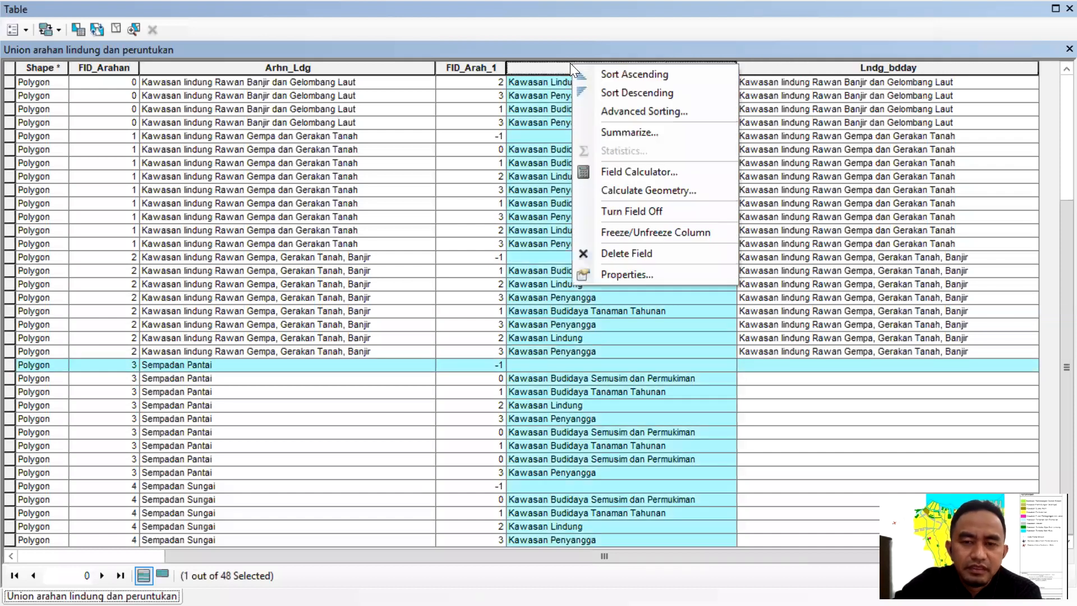
left_click(613, 75)
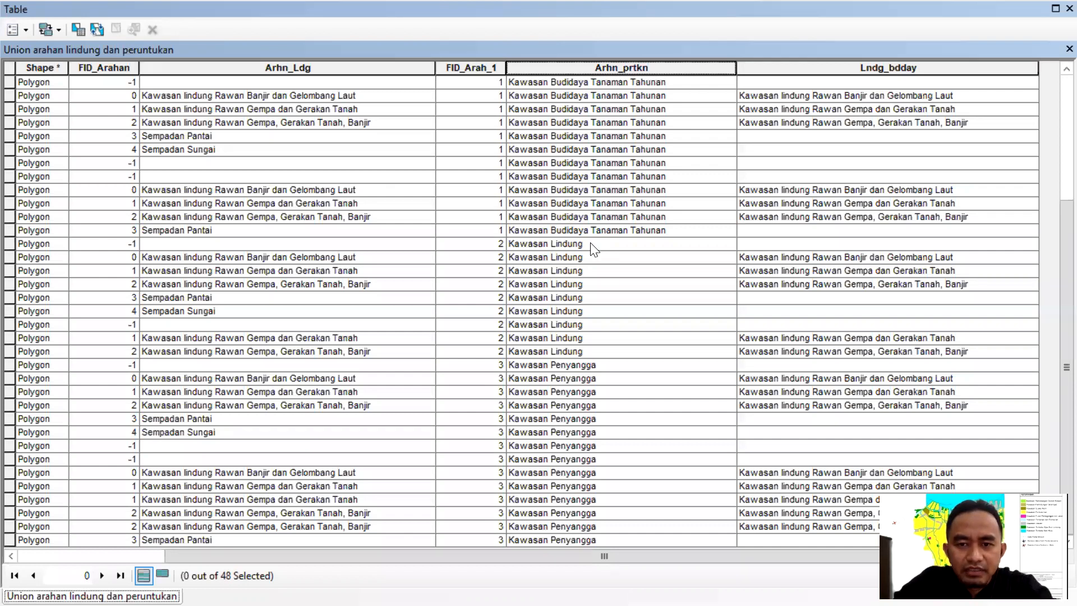
Step: Select all records whose Arhn_prtkn is Kawasan Lindung and show only the selected records
left_click(9, 244)
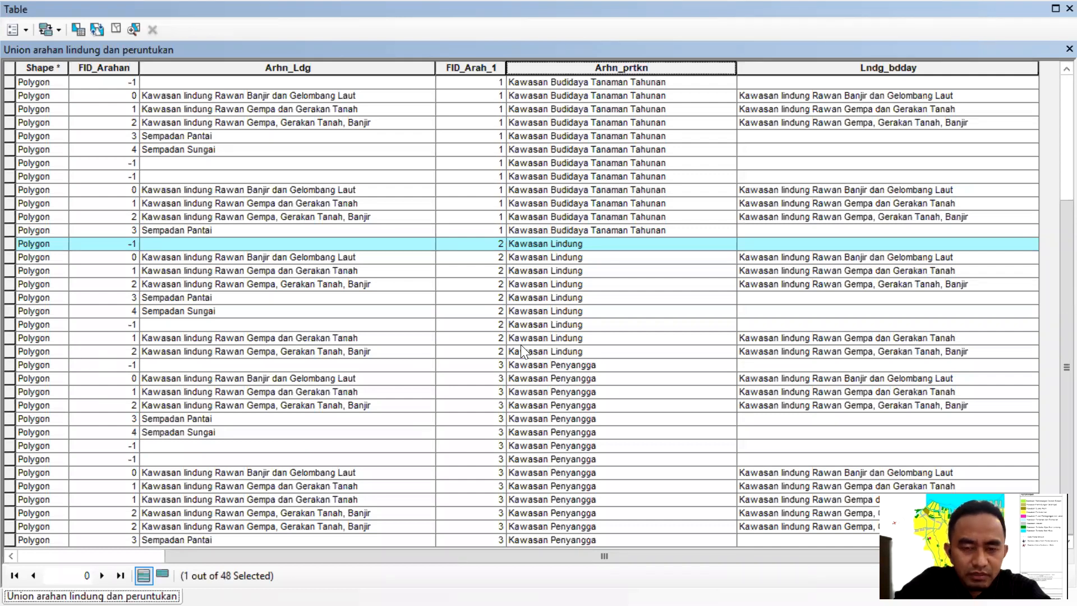
left_click(11, 352)
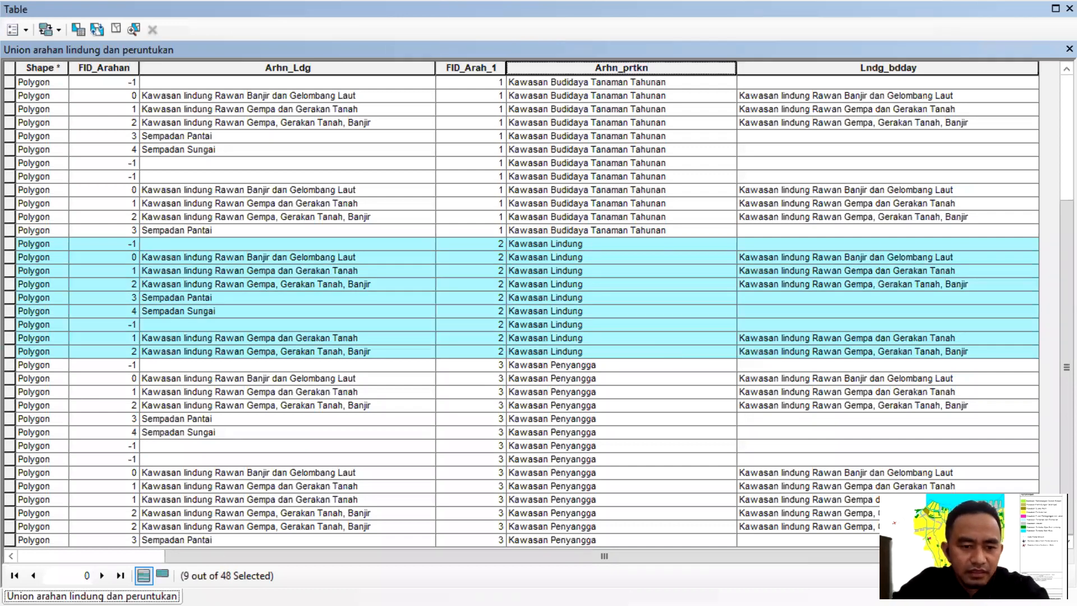
left_click(162, 576)
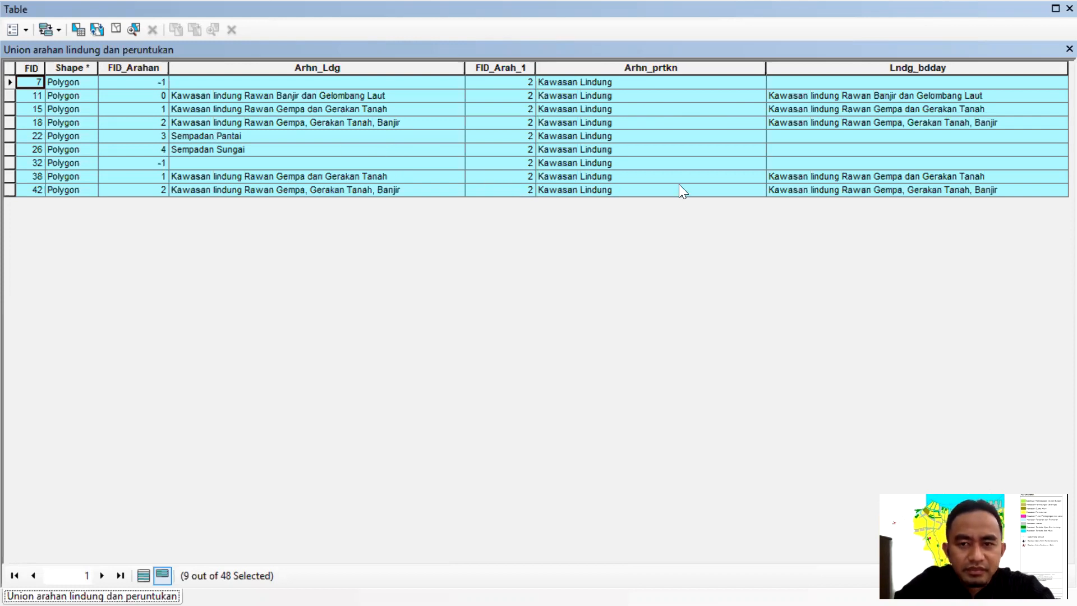
Step: Highlight the Kawasan Lindung records with empty Lndg_bdday, FID 7, 22, 26 and 32, and reselect only those
left_click(8, 83)
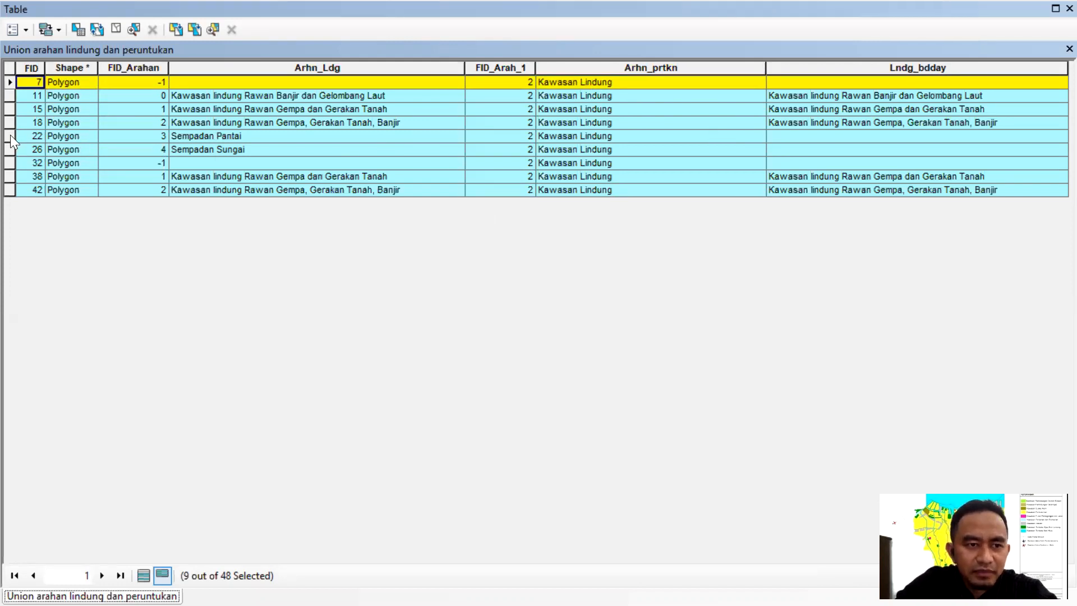
left_click_drag(9, 136, 11, 82)
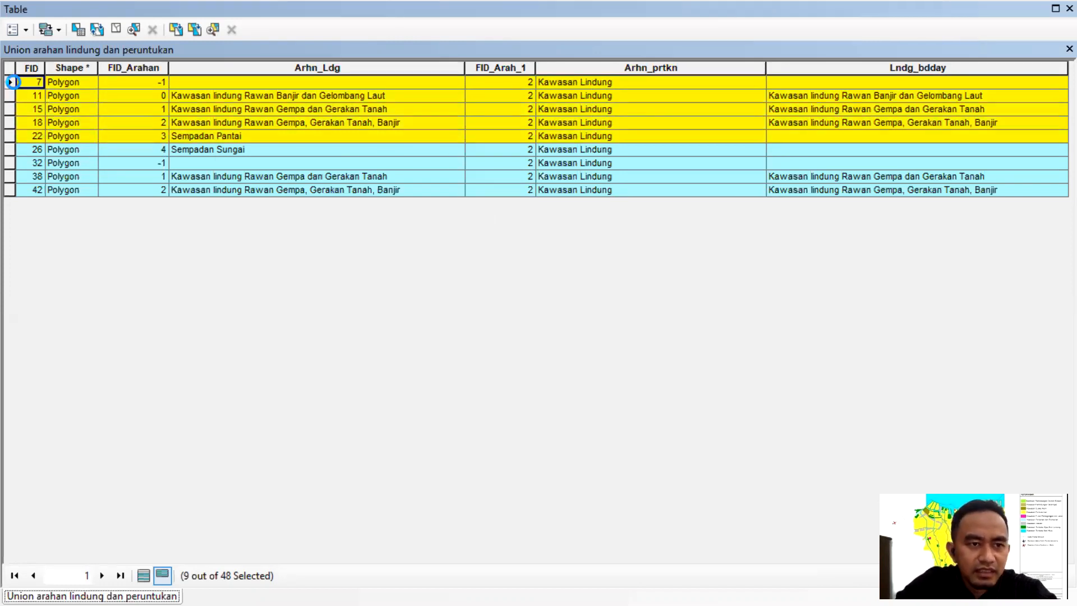
left_click(12, 82)
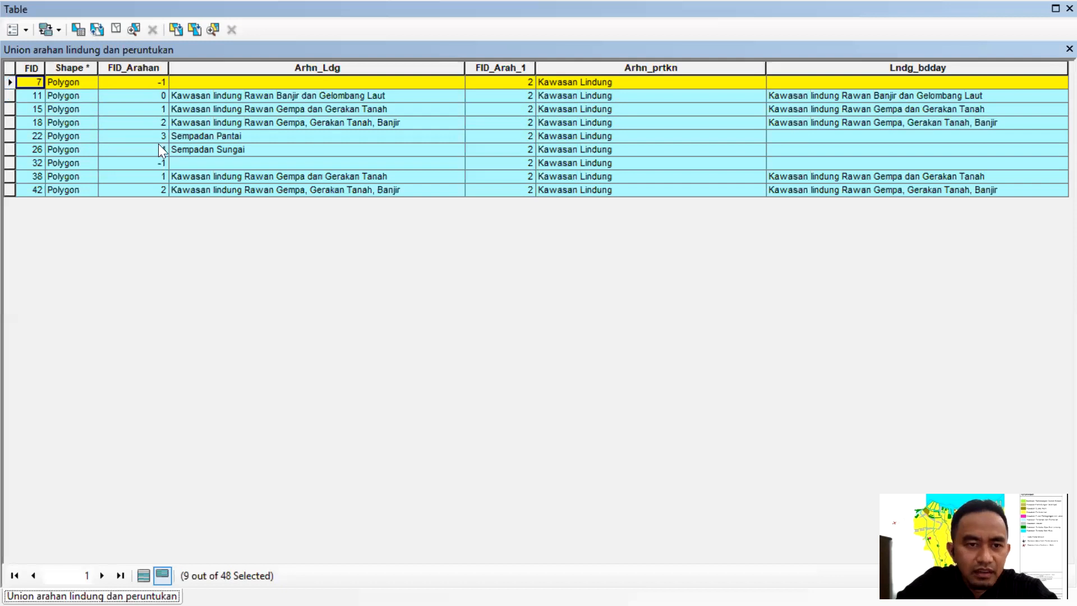
left_click(11, 135, "ctrl")
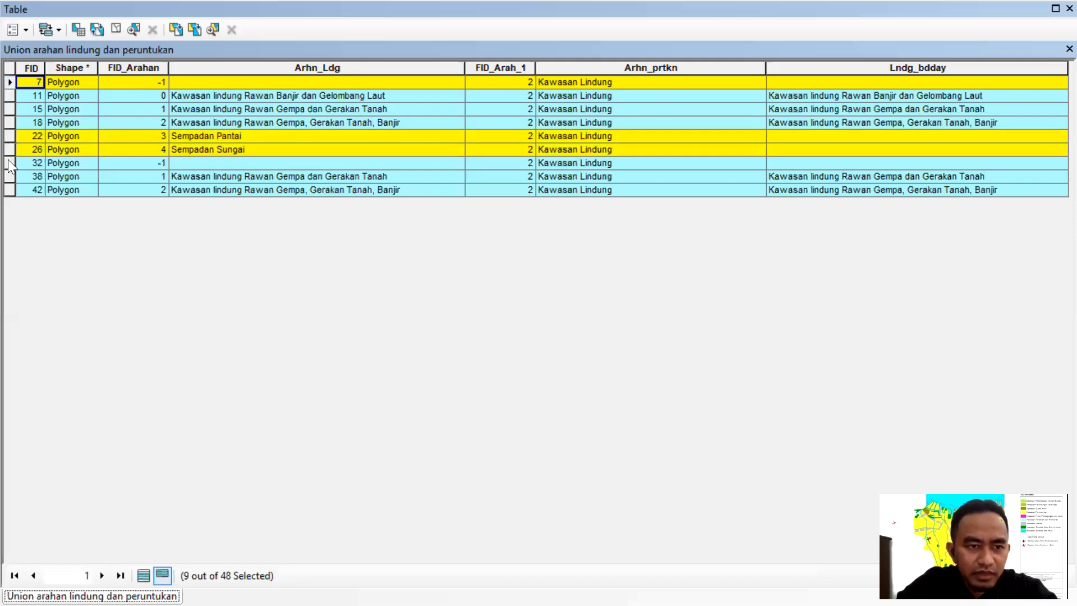
left_click(9, 163, "ctrl")
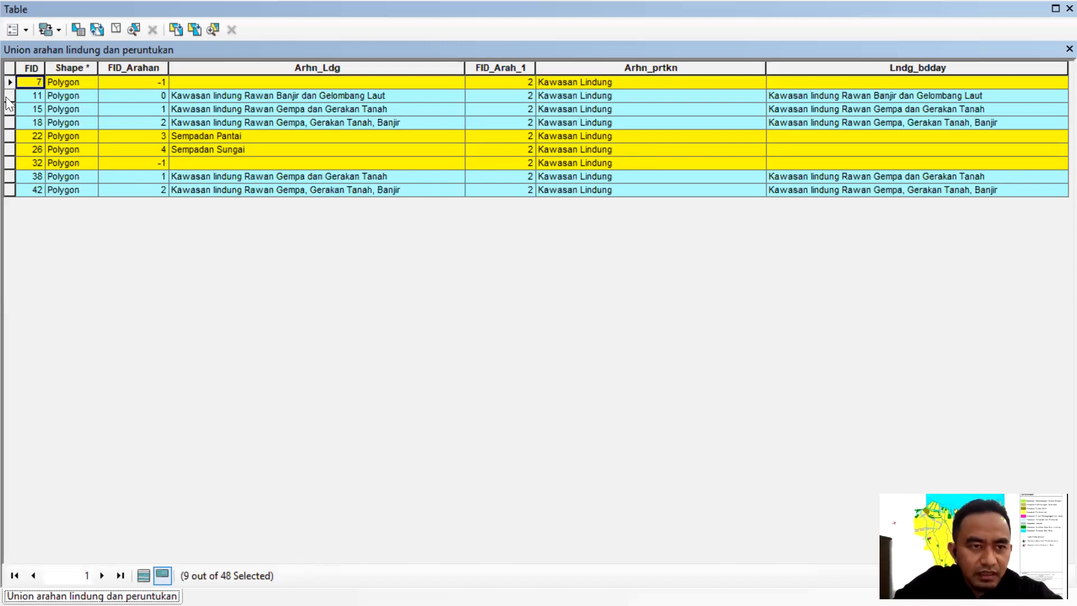
right_click(8, 136)
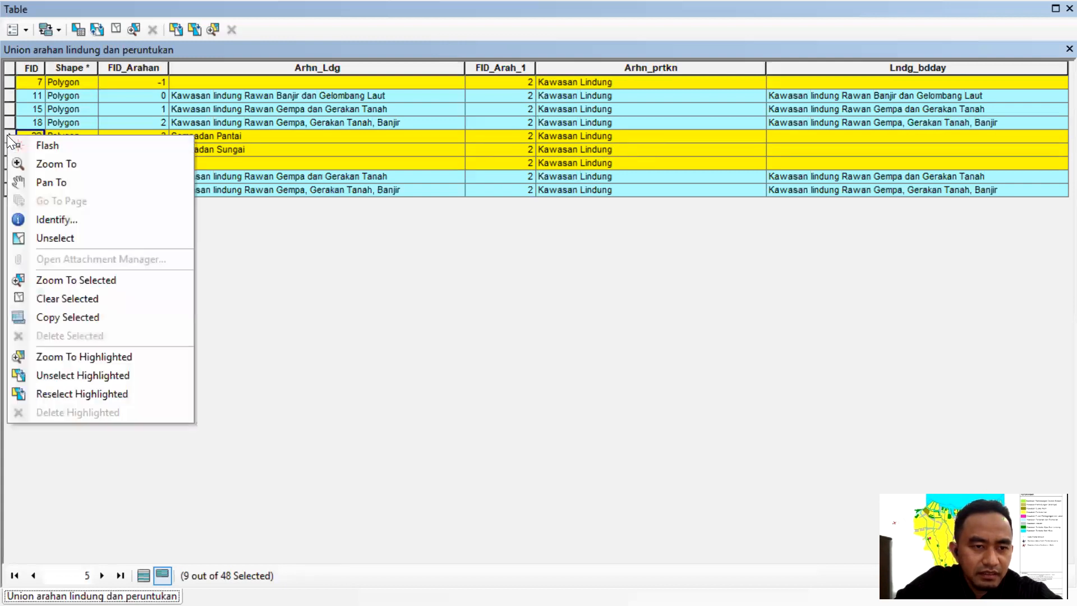
left_click(54, 394)
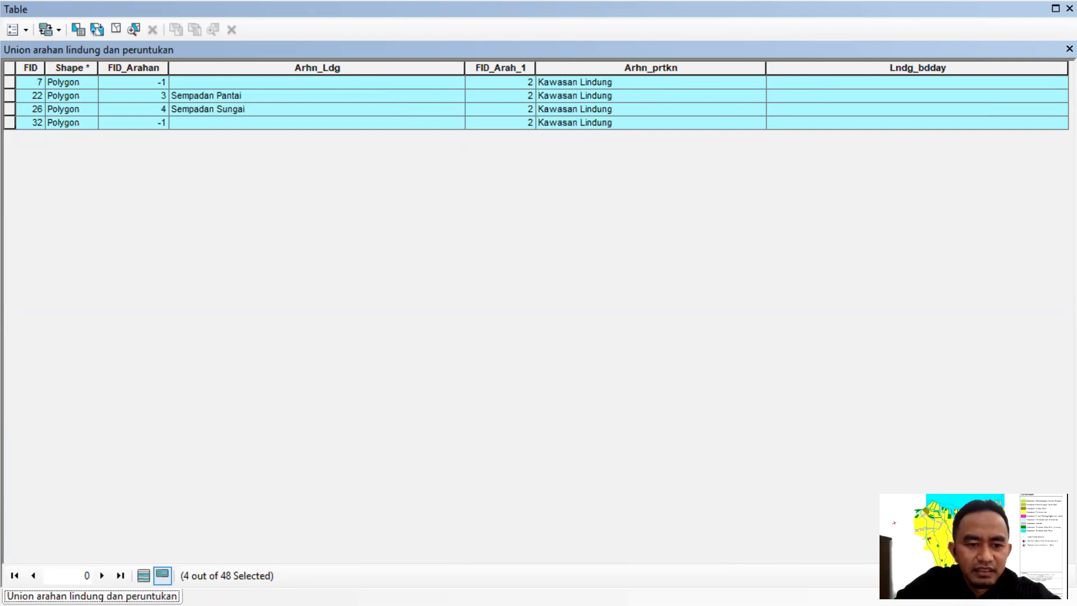
Step: Calculate Lndg_bdday as "Hutan Lindung" for the four selected Kawasan Lindung records and show all table records again
left_click(815, 68)
right_click(814, 68)
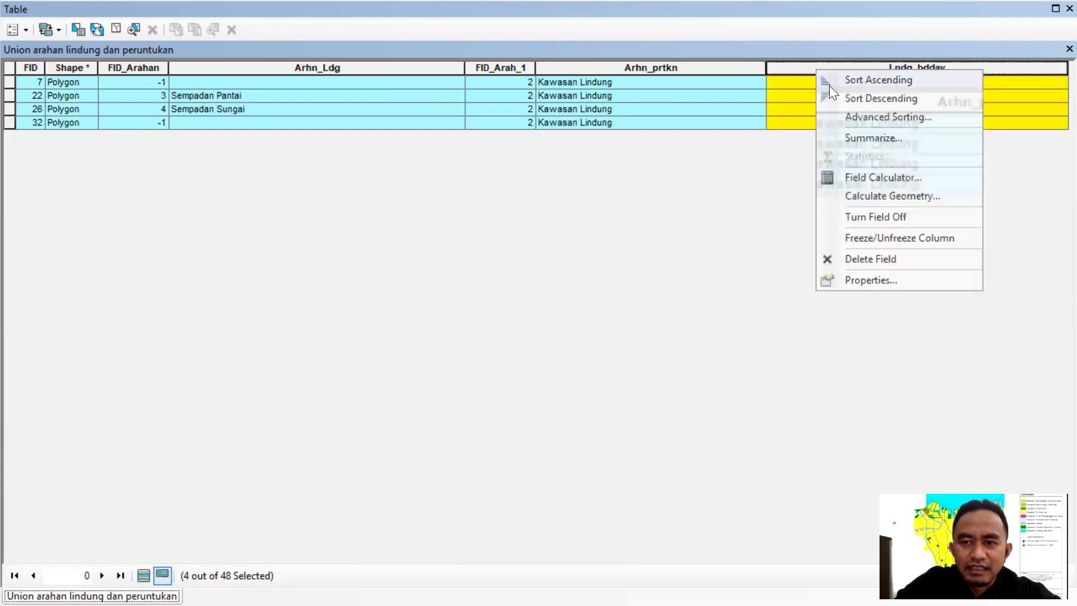
left_click(863, 177)
left_click(500, 324)
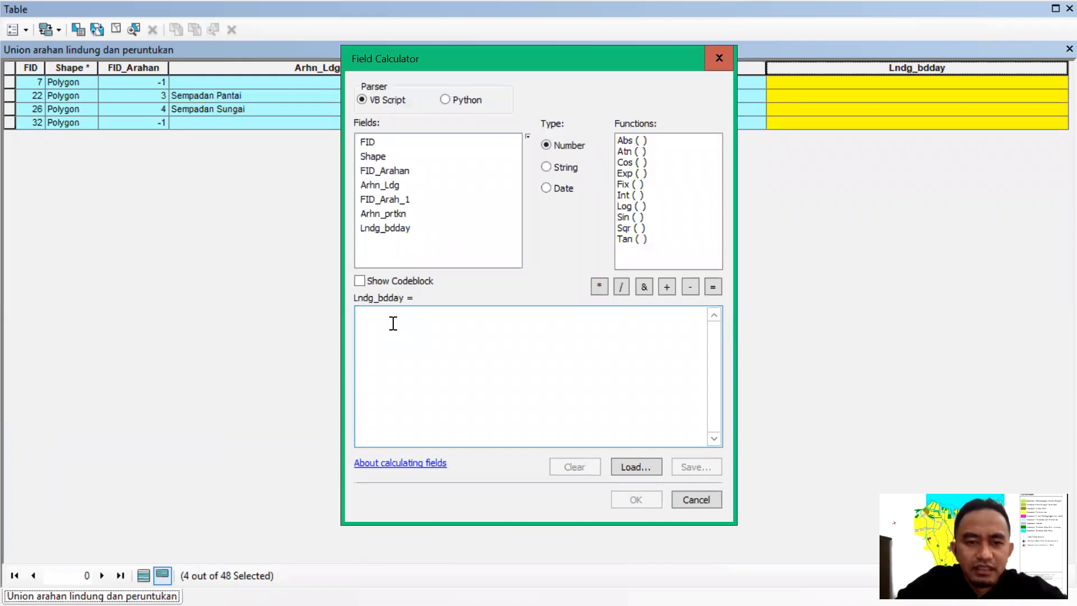
left_click(393, 324)
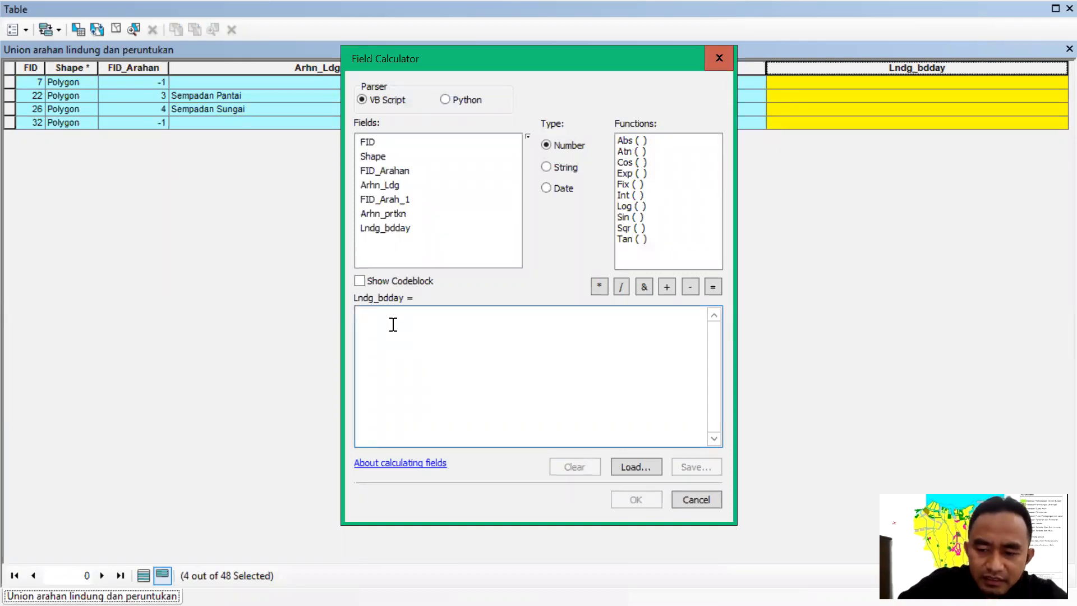
type("\"Hutan Lindung\"")
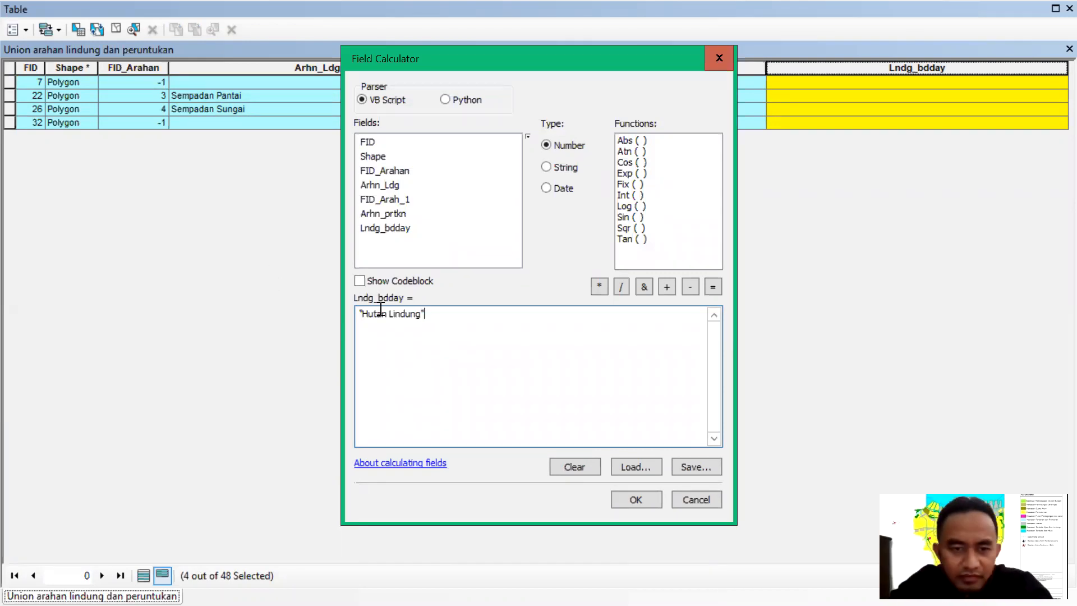
left_click(636, 500)
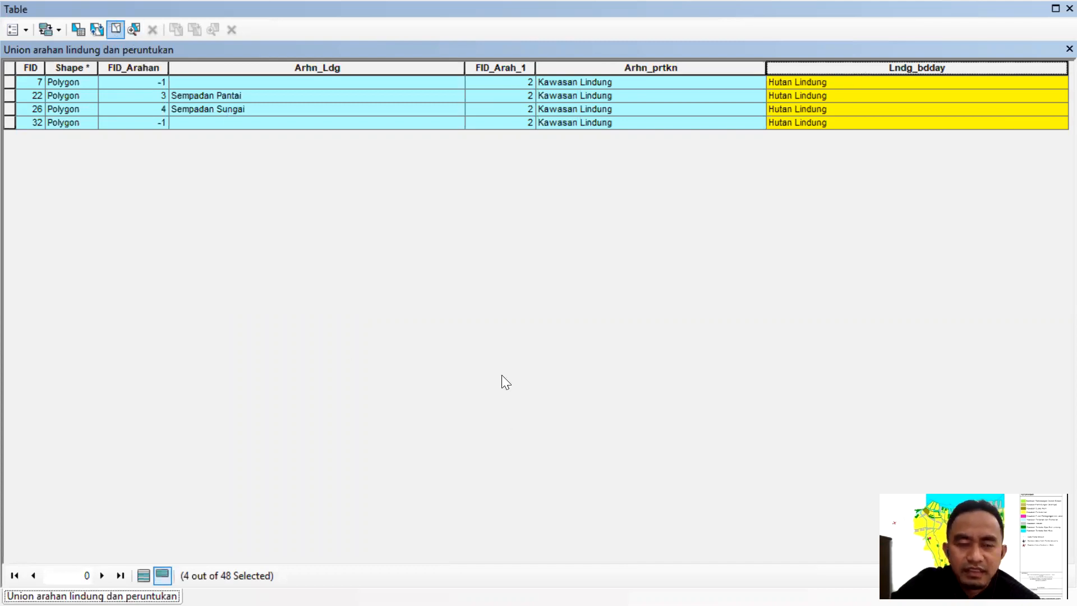
left_click(147, 574)
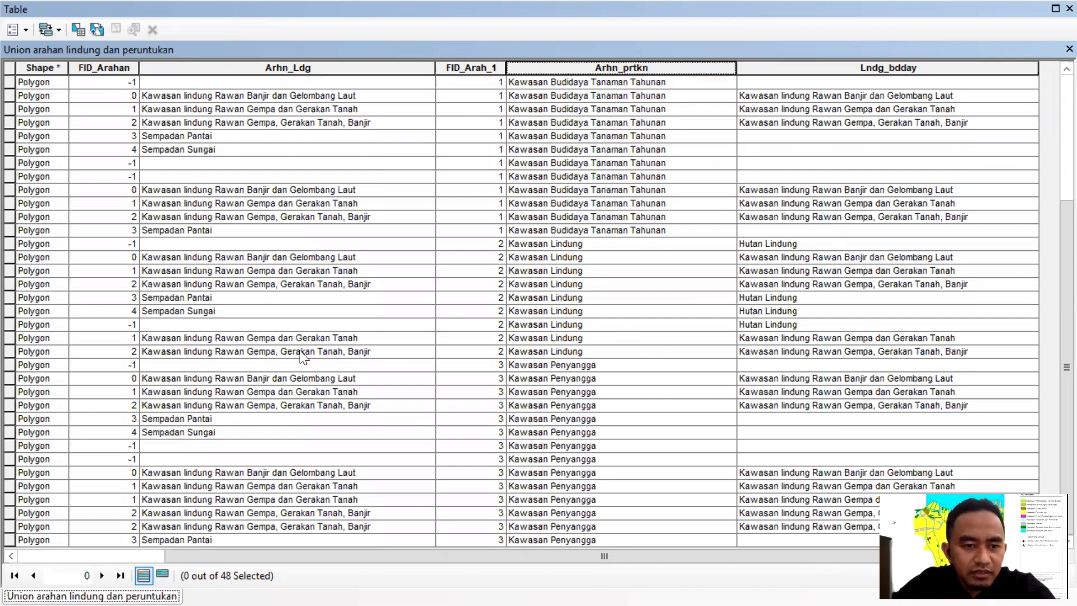
Step: Sort the union table ascending by Arhn_Ldg and review the Lndg_bdday values by group
right_click(291, 69)
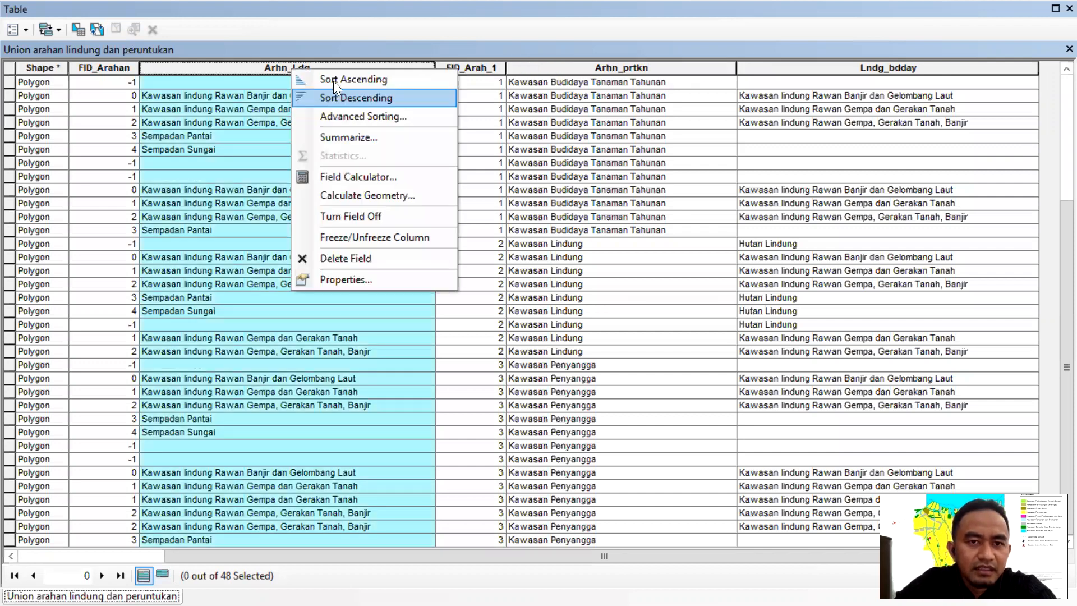
left_click(334, 81)
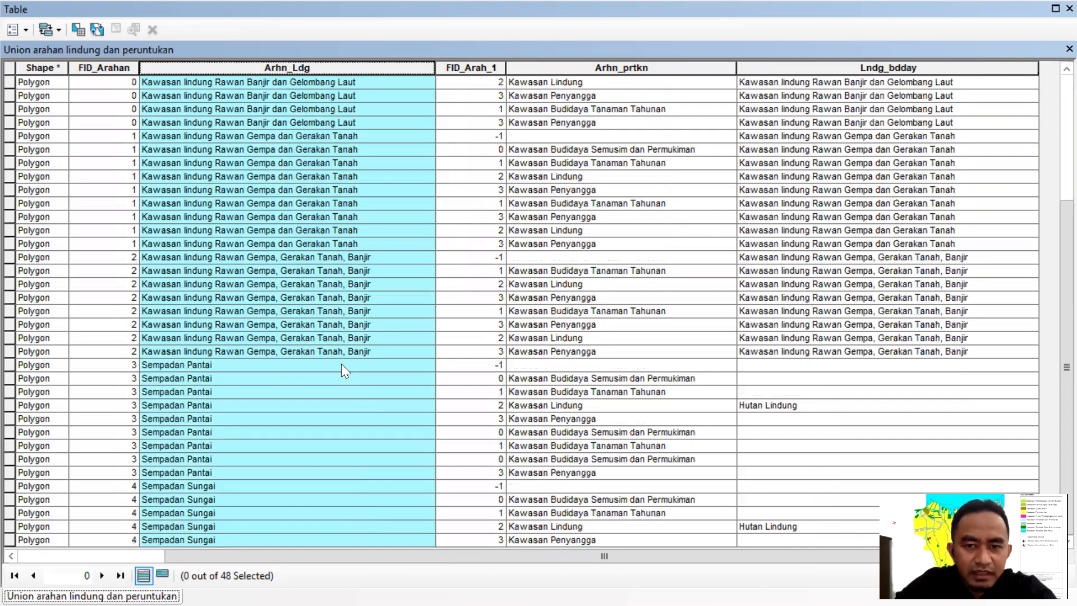
scroll(341, 363, "up", 4)
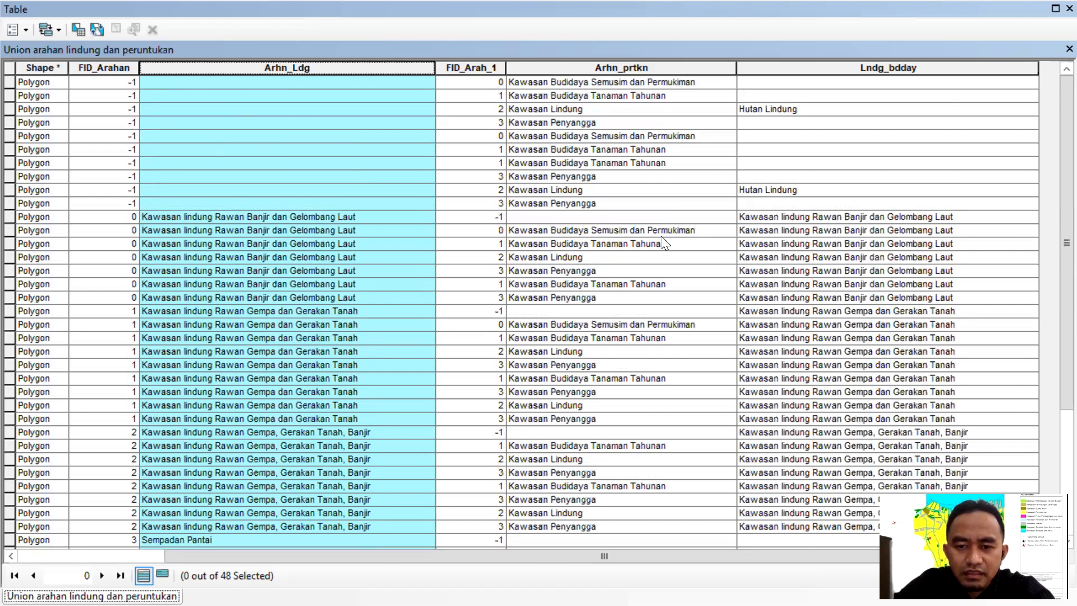
scroll(664, 242, "down", 4)
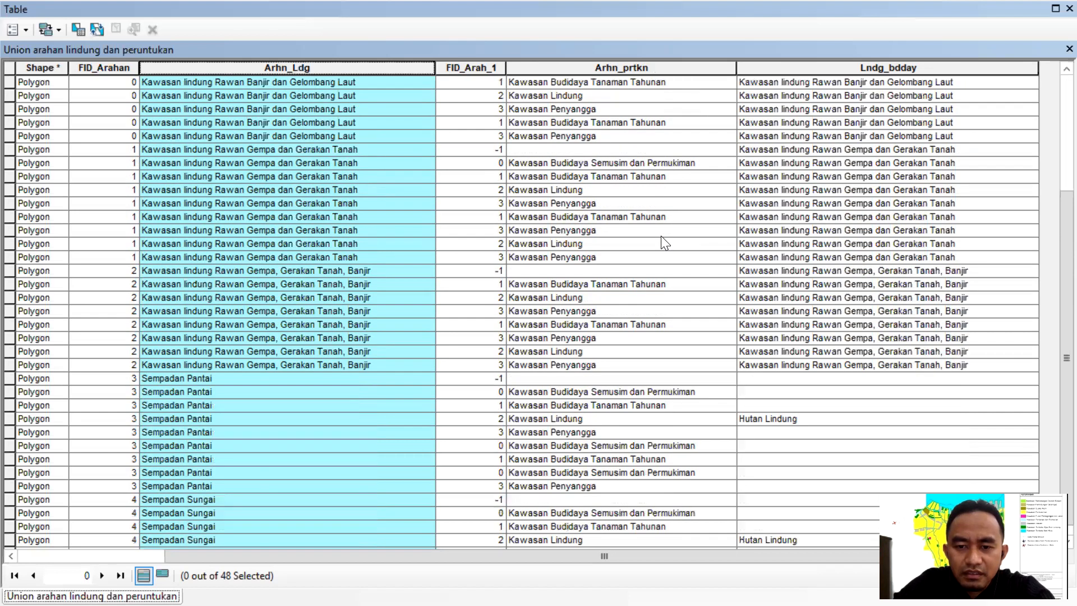
scroll(664, 242, "down", 1)
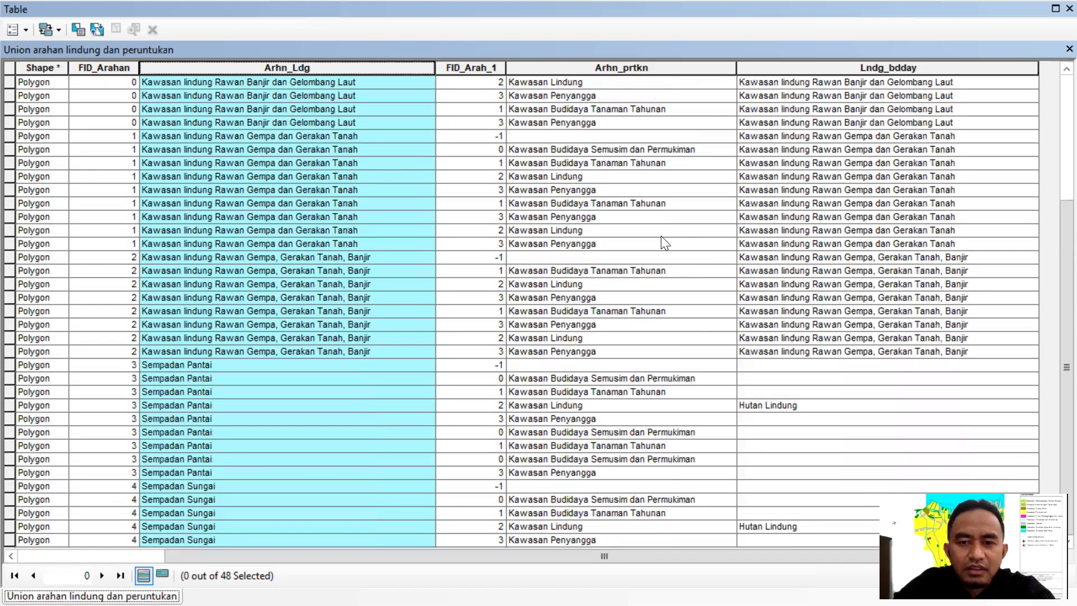
scroll(663, 242, "up", 3)
scroll(620, 213, "up", 2)
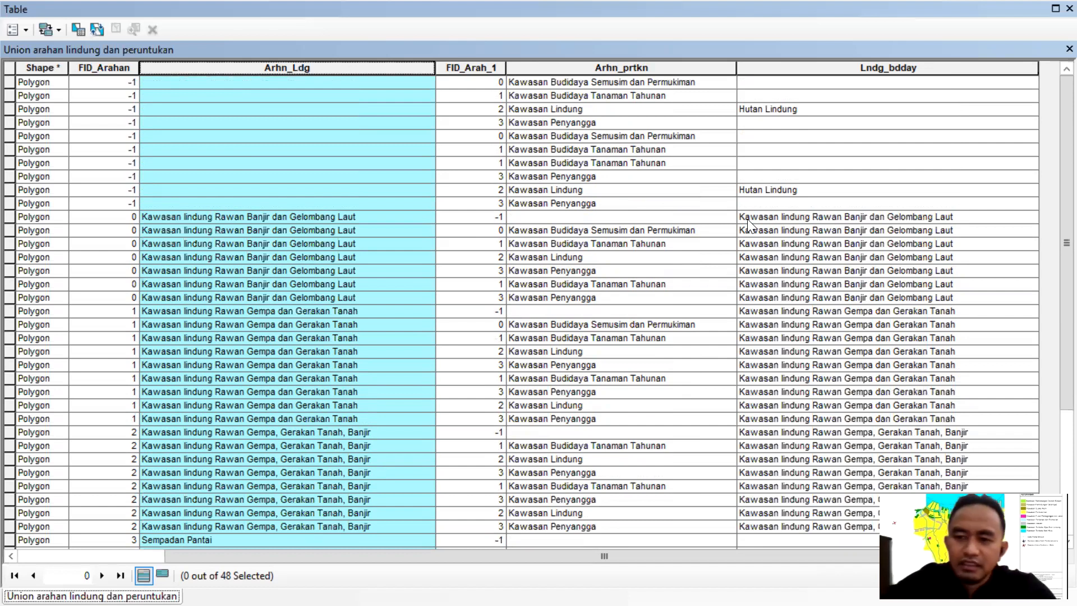
Step: Sort the union table ascending by Arhn_prtkn
left_click(599, 66)
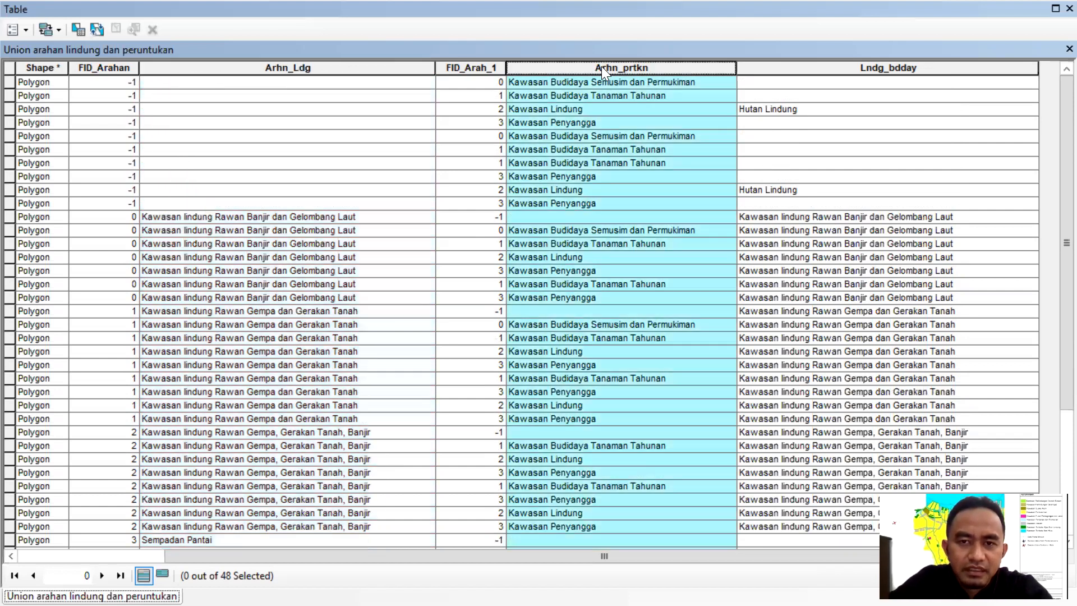
right_click(601, 66)
left_click(669, 74)
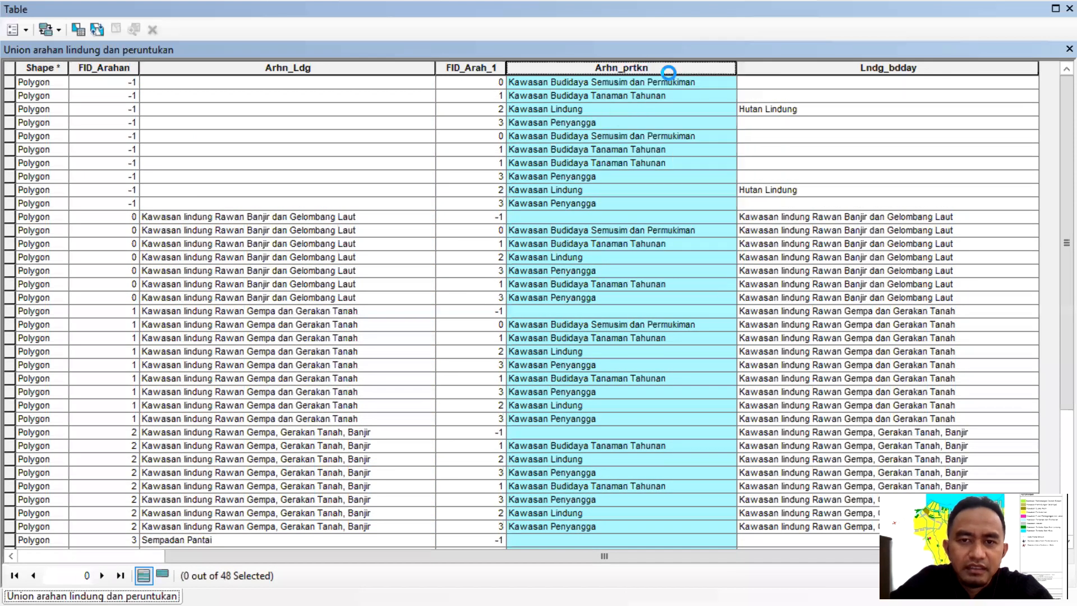
Step: Select and show only the Kawasan Penyangga records, keeping selected just those with empty Lndg_bdday, FID 8, 23, 27, 31, 33 and 47
scroll(658, 293, "down", 7)
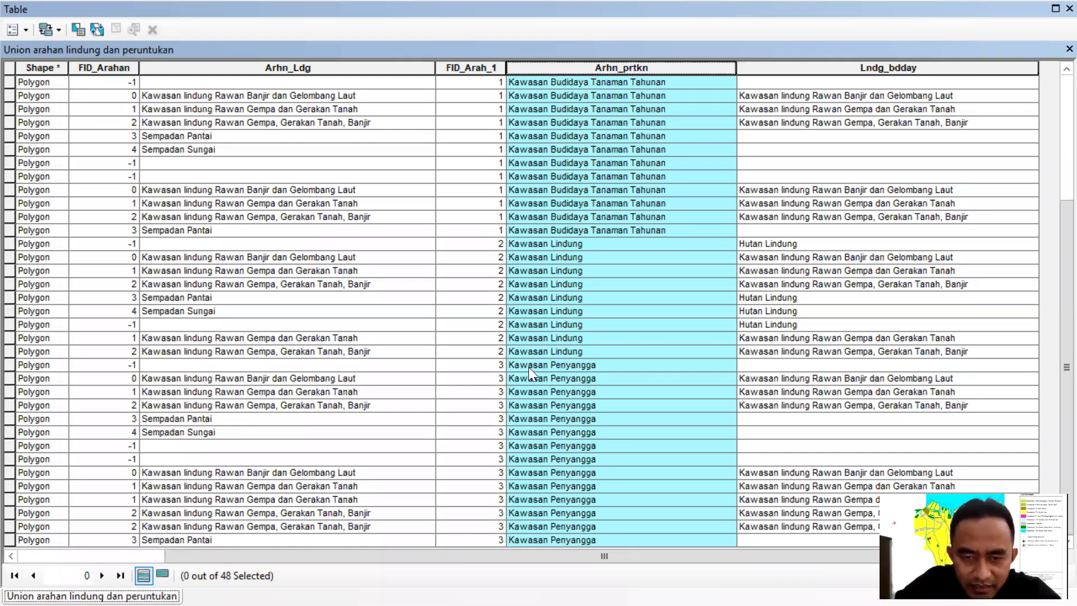
left_click(10, 364)
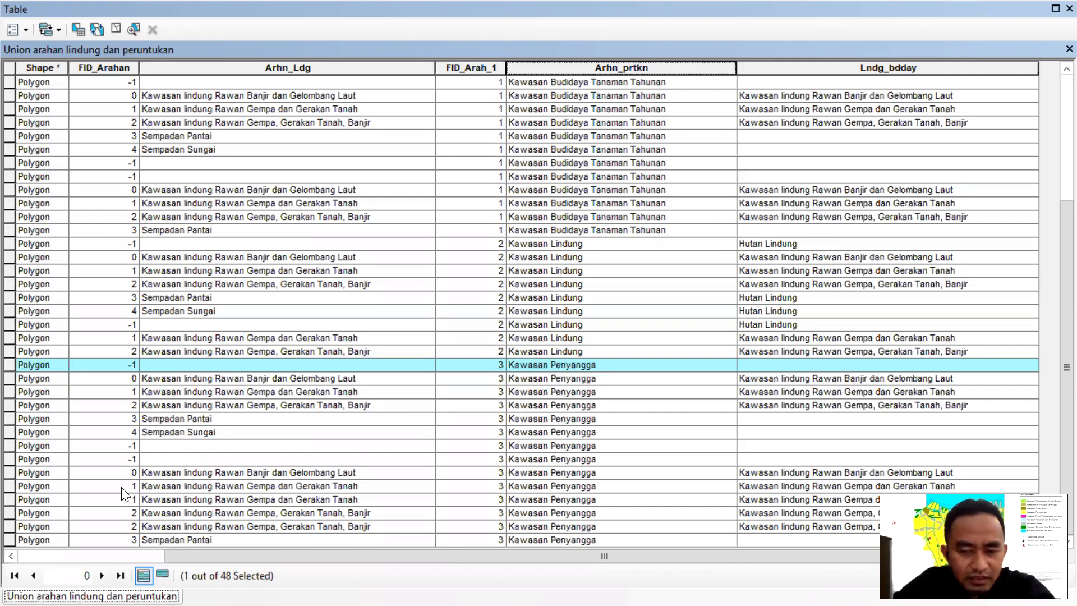
left_click(11, 538, "shift")
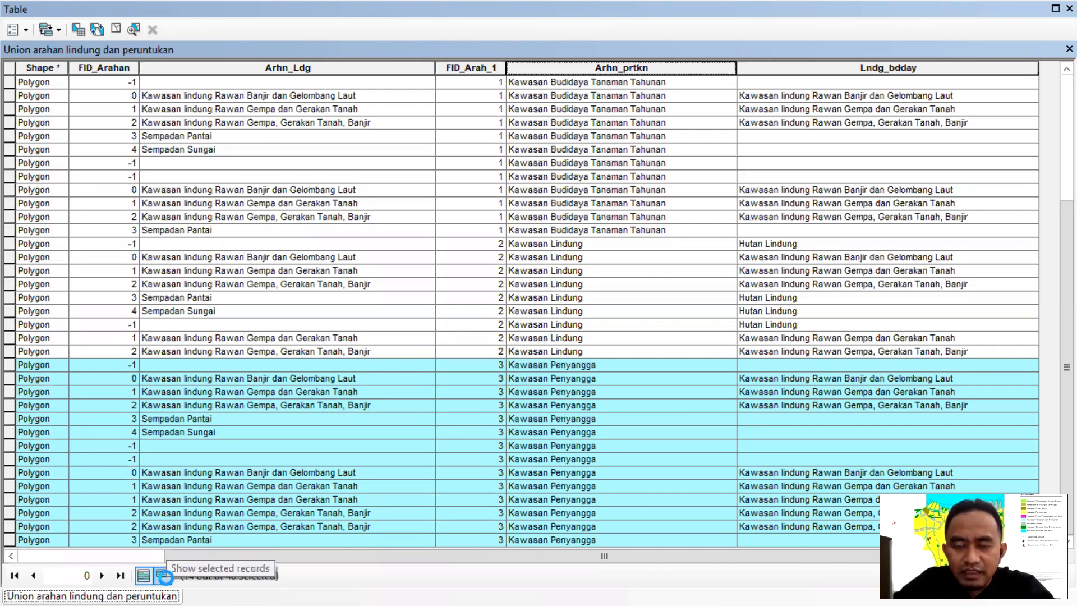
left_click(162, 575)
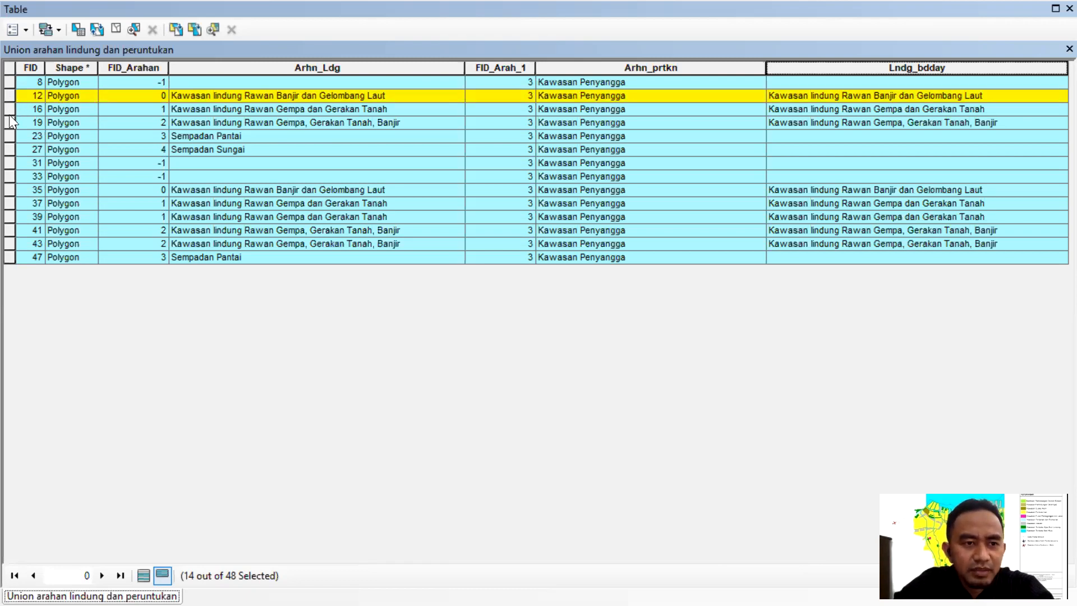
left_click(8, 123)
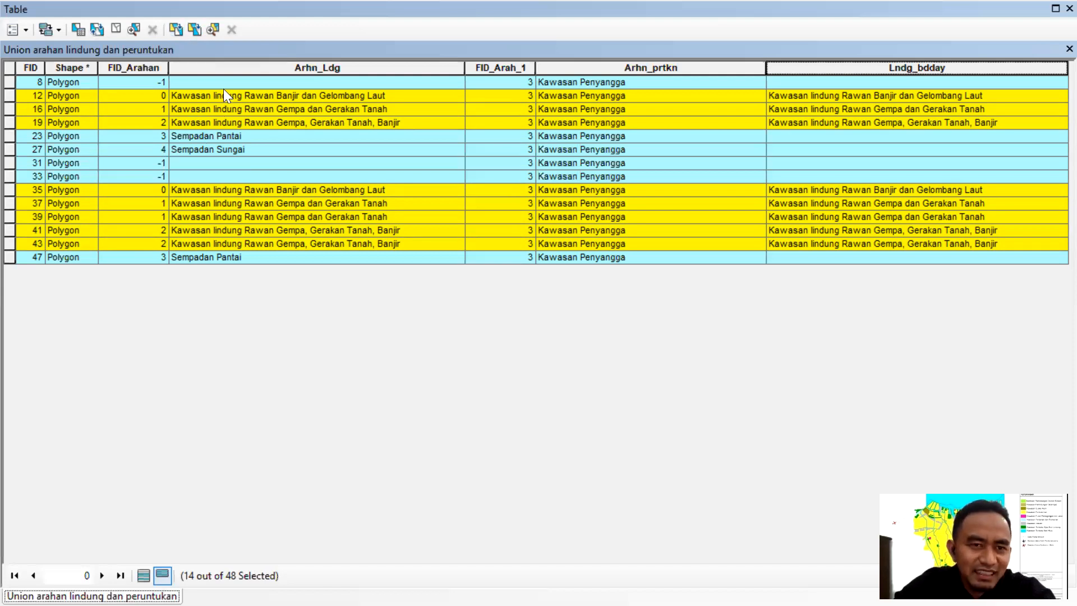
left_click(176, 28)
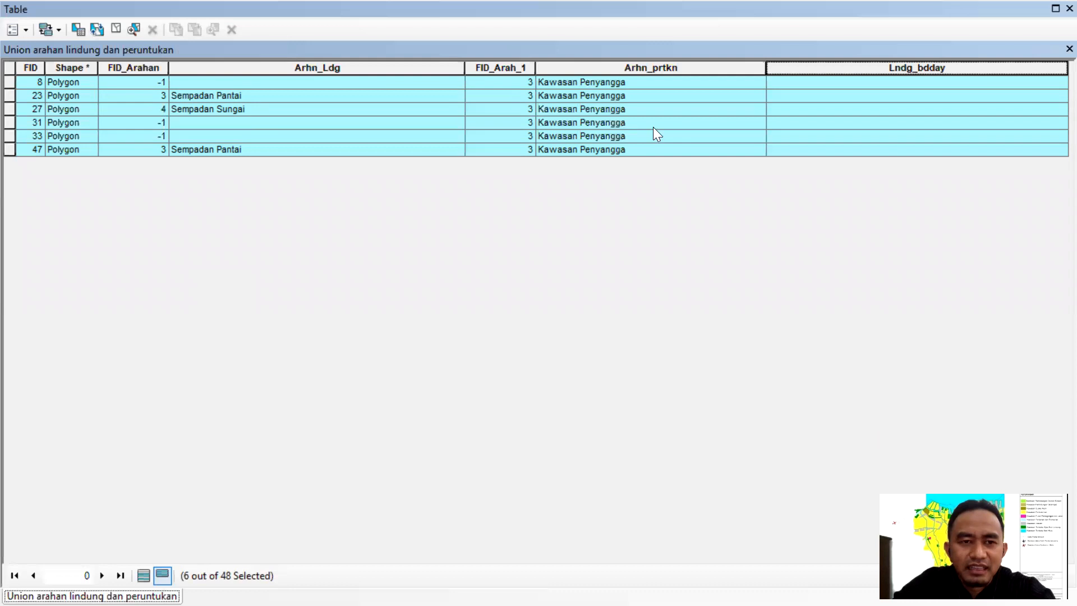
Step: Calculate Lndg_bdday as "Kawasan Lindung Resapan Air" for the selected Kawasan Penyangga records and show all table records again
right_click(829, 78)
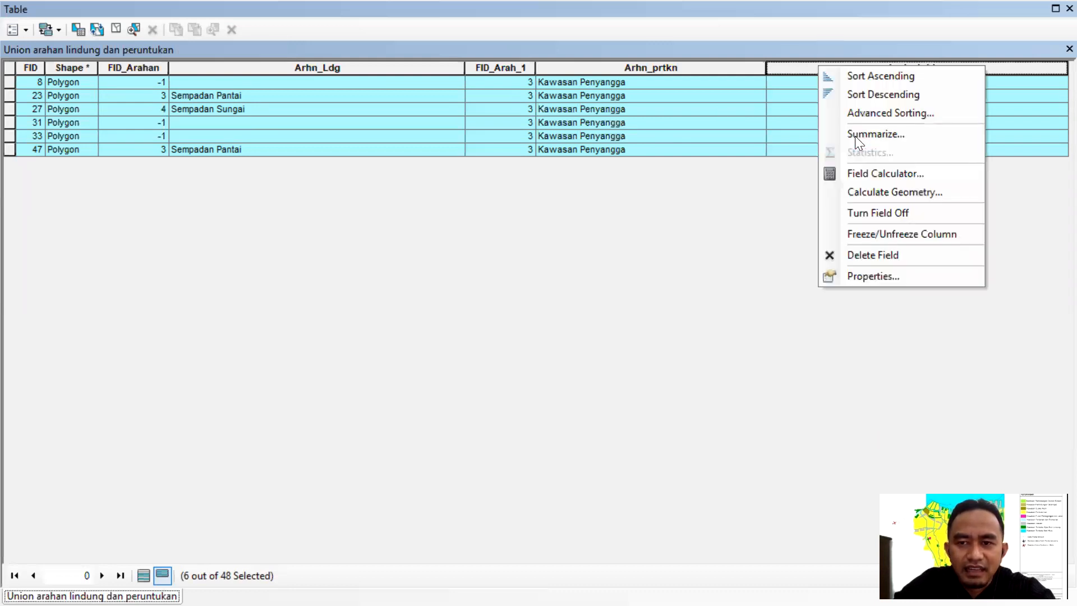
left_click(869, 175)
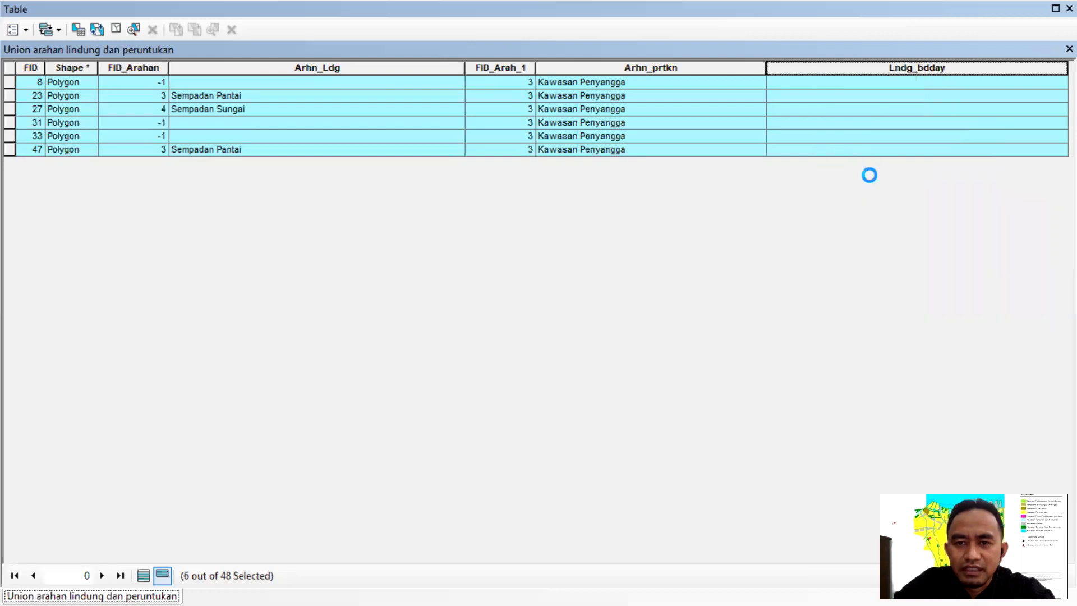
left_click(520, 325)
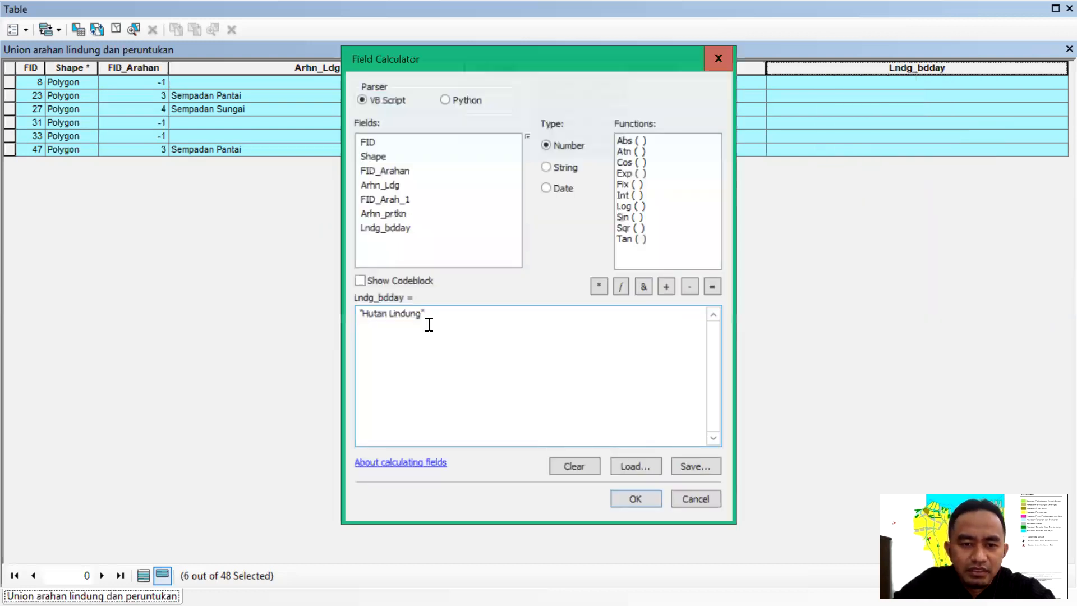
left_click_drag(422, 314, 385, 313)
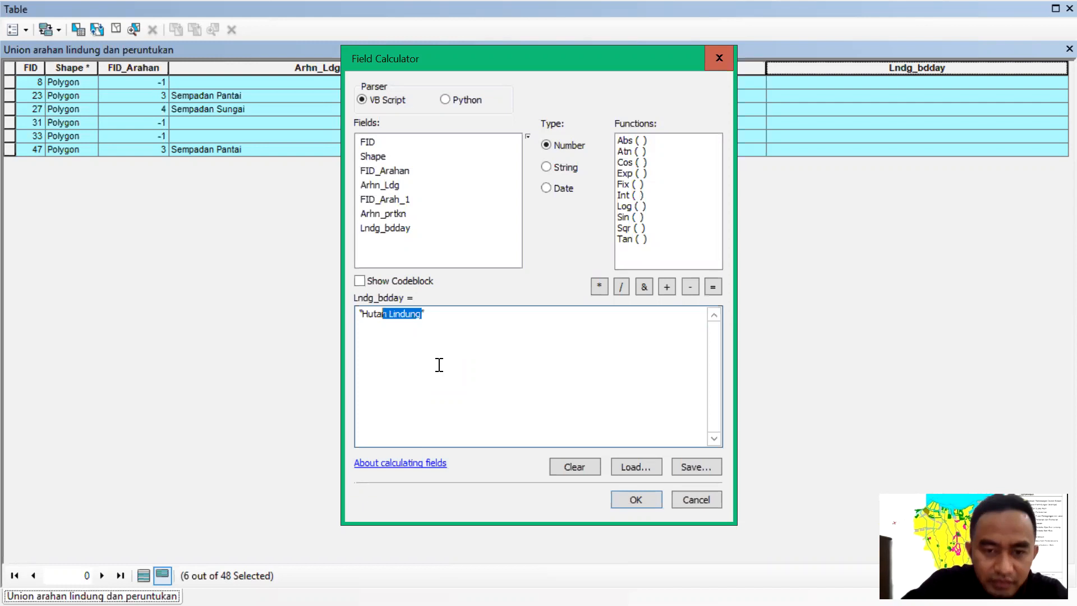
key("BackSpace")
key("BackSpace")
key("BackSpace")
key("BackSpace")
key("BackSpace")
type("Kawasan Lind")
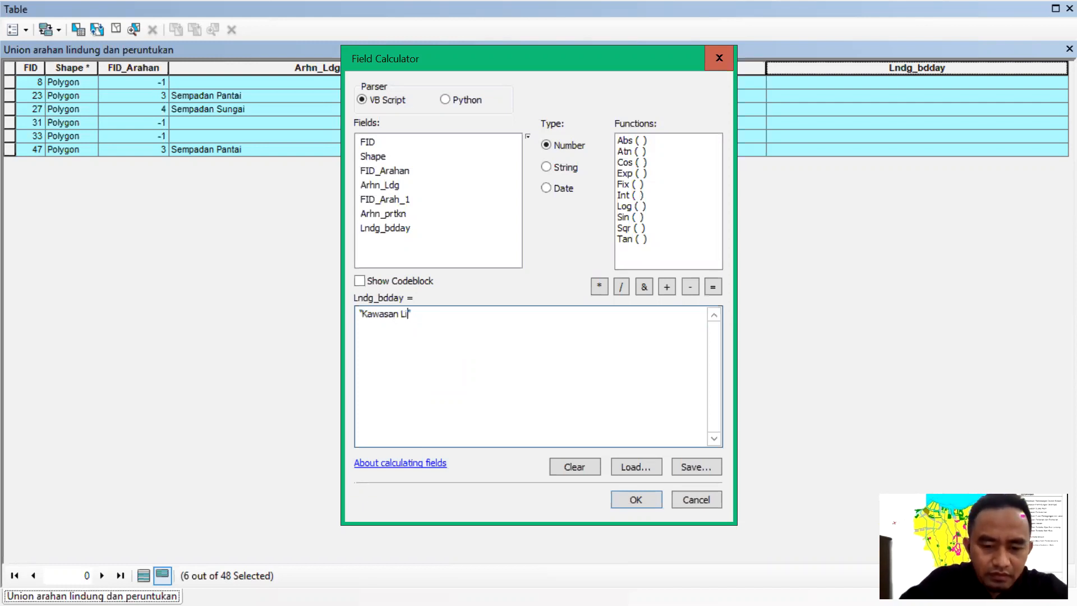
type("ung ")
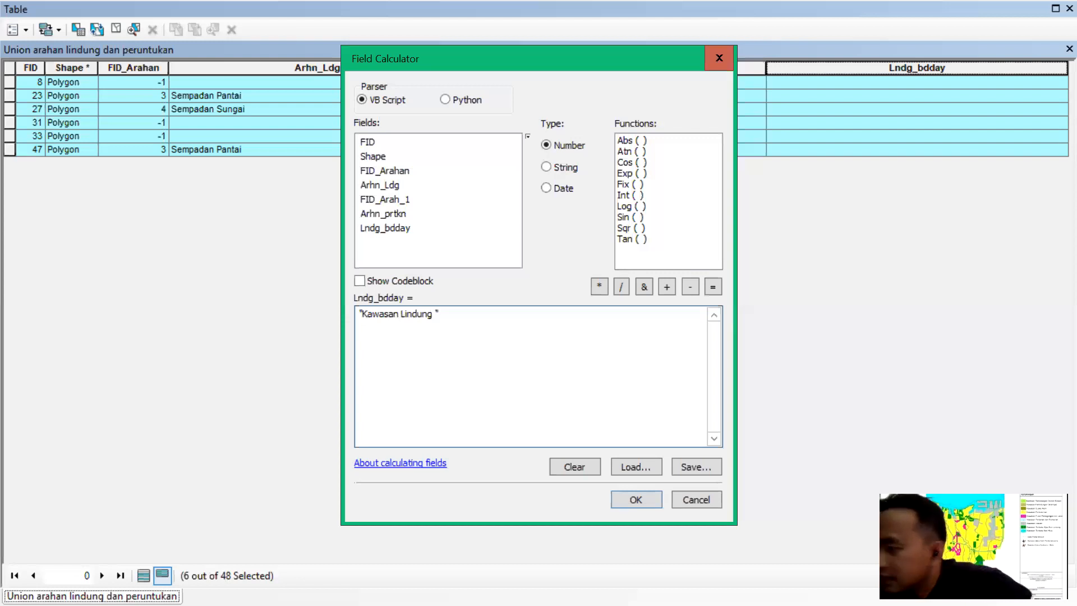
type("Resapan ")
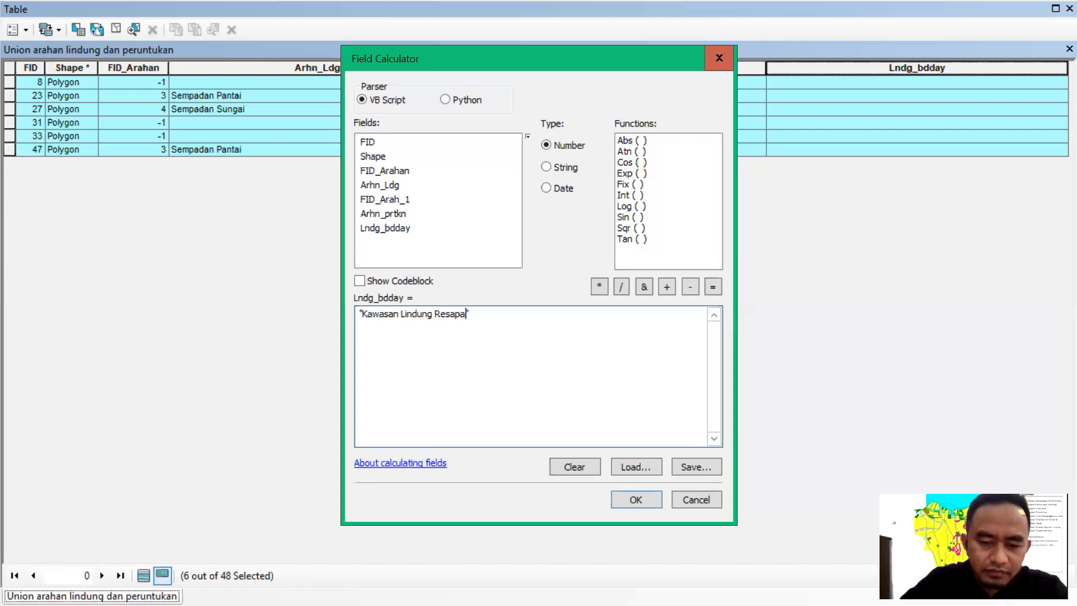
type("Air")
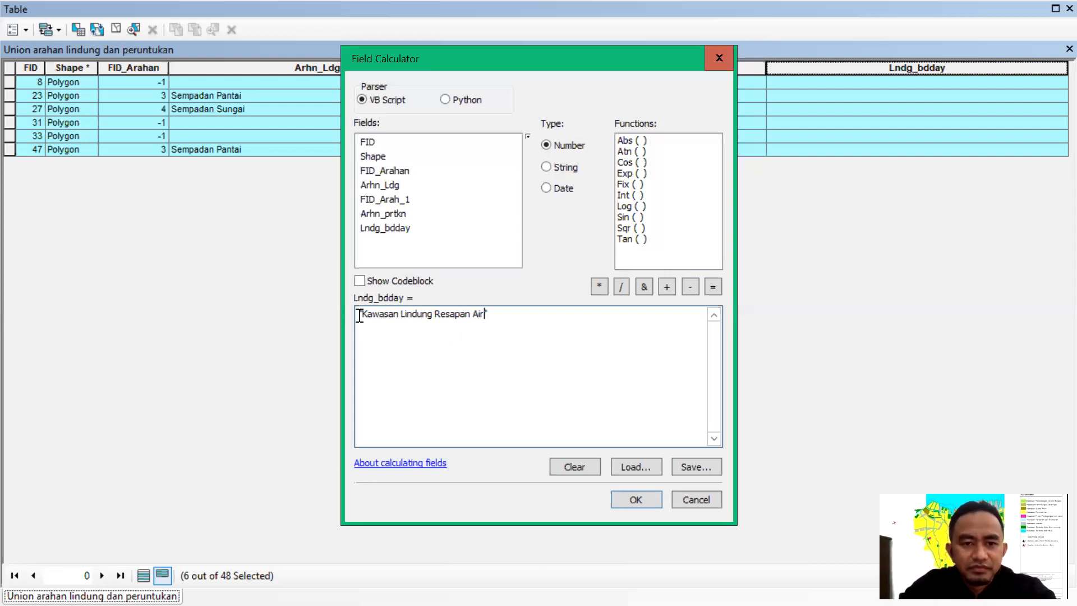
left_click(634, 501)
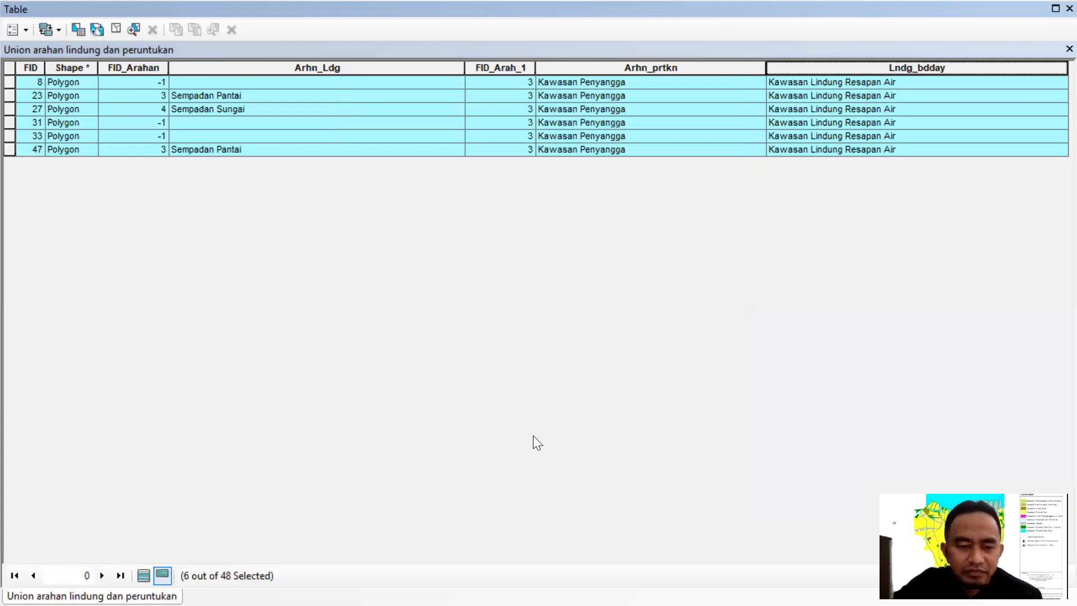
left_click(144, 576)
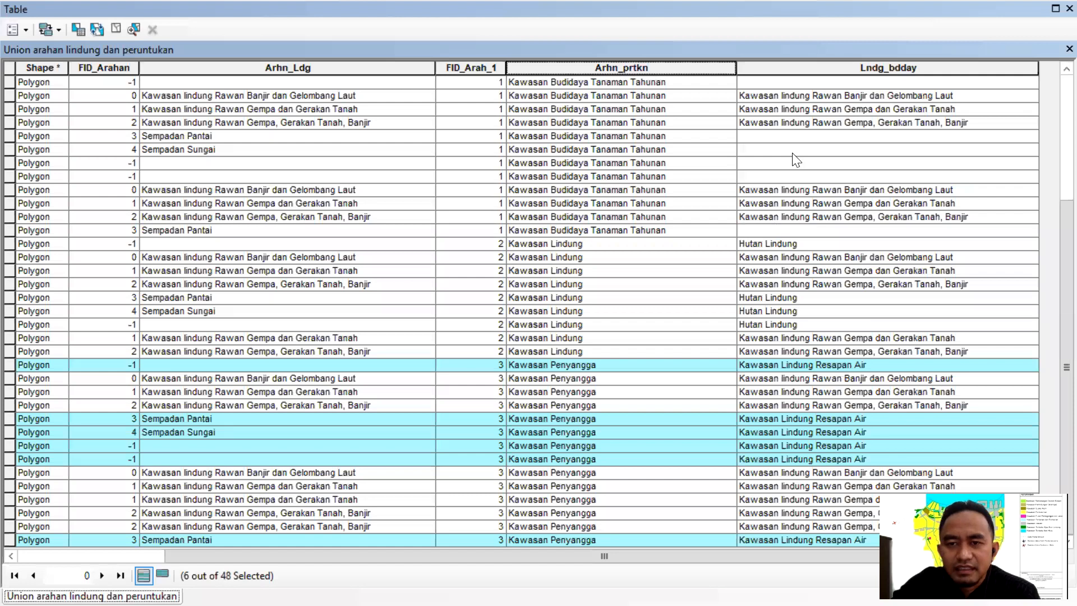
Step: Start a new-selection attribute query with "Arhn_Ldg" = and review the unique values of that field
scroll(796, 152, "up", 5)
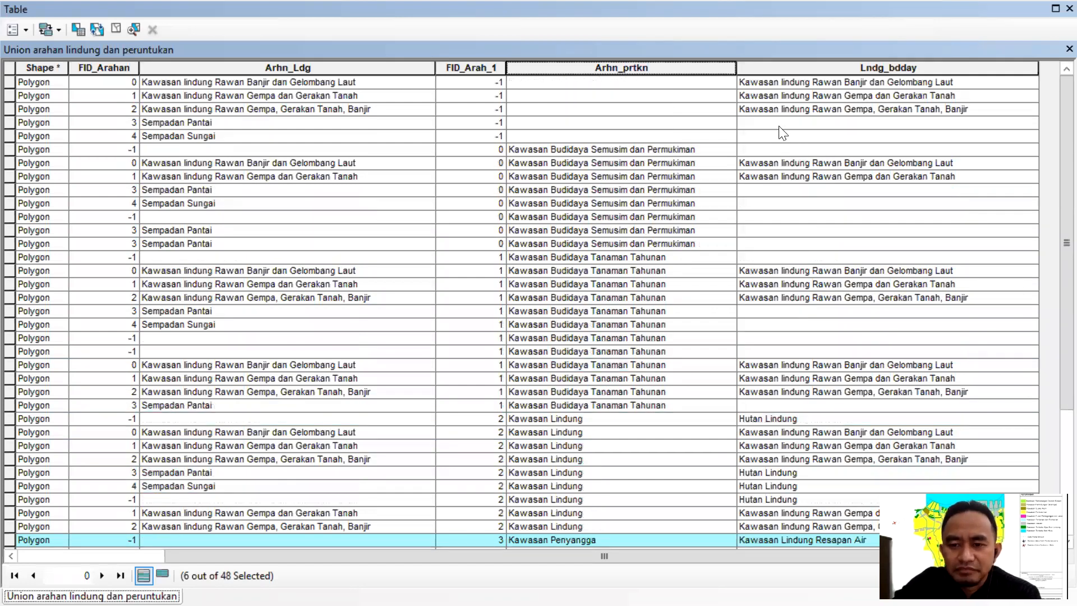
scroll(783, 133, "down", 5)
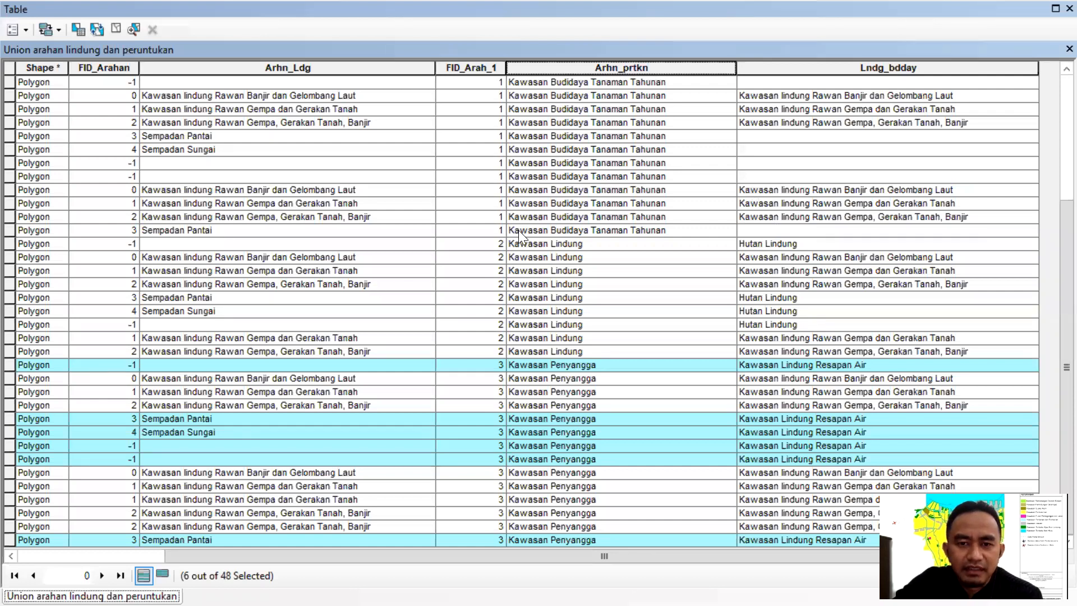
scroll(519, 230, "up", 2)
scroll(262, 270, "up", 2)
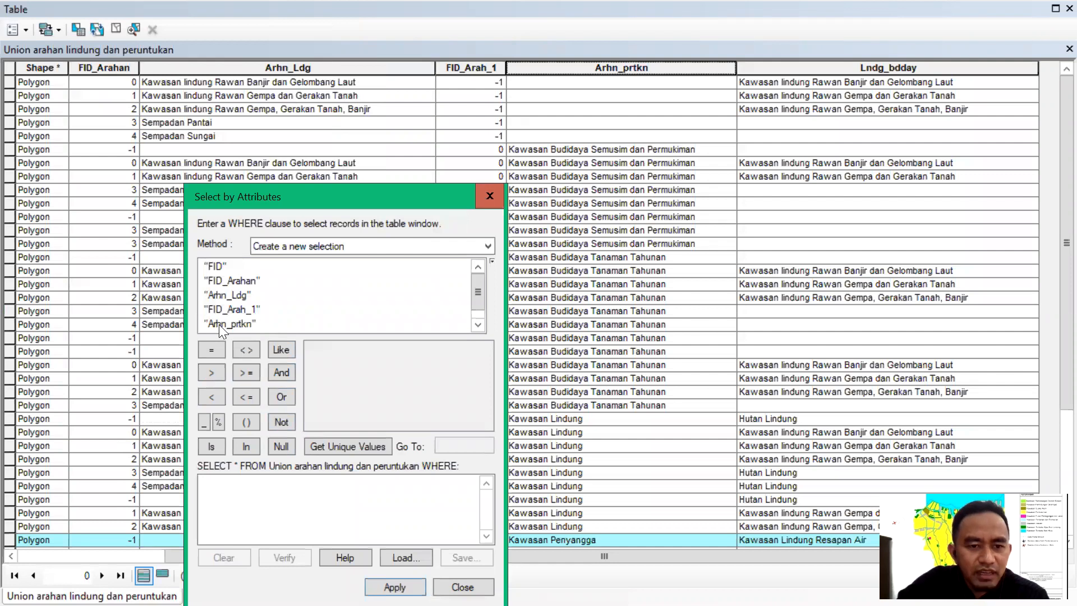
double_click(236, 295)
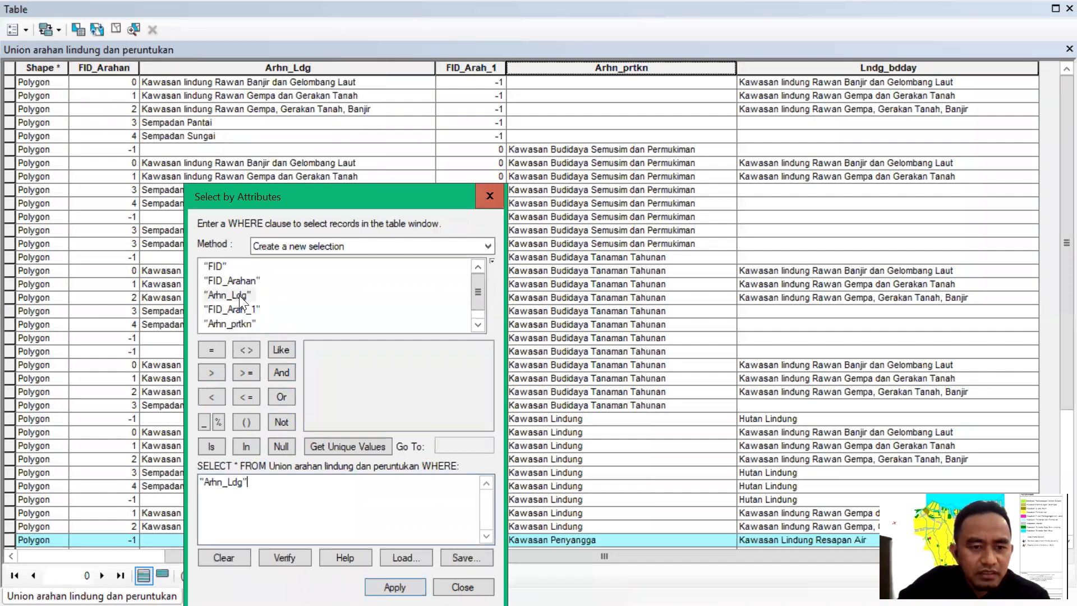
left_click(215, 350)
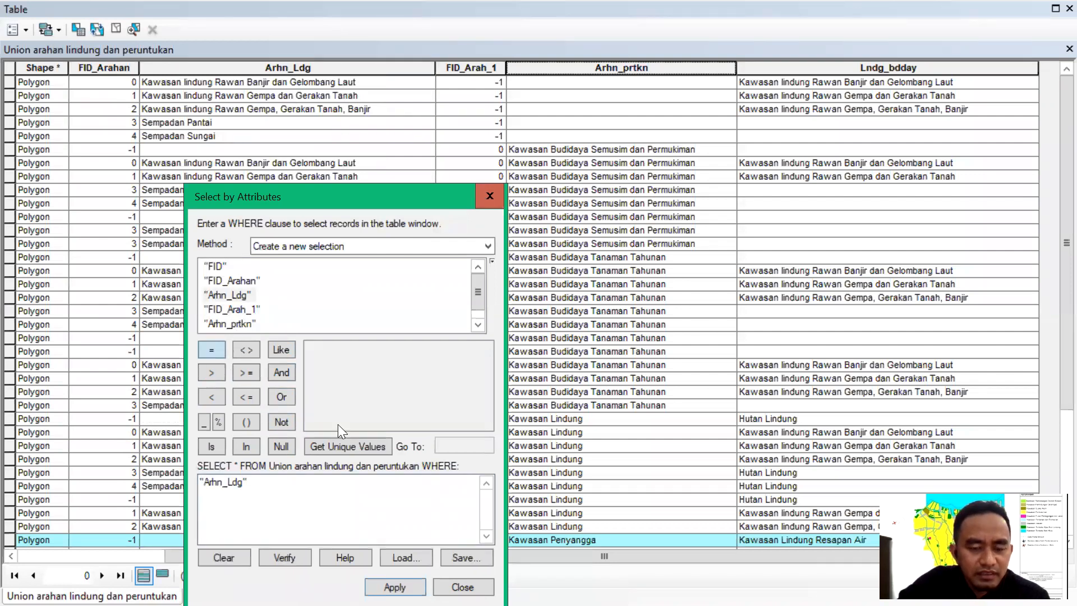
left_click(349, 449)
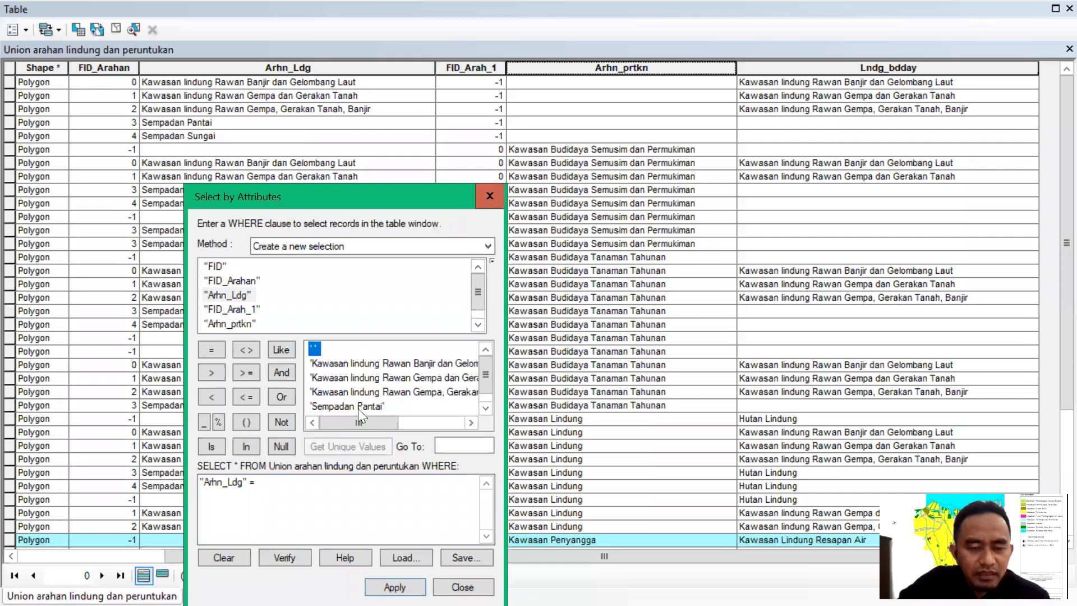
scroll(358, 404, "down", 1)
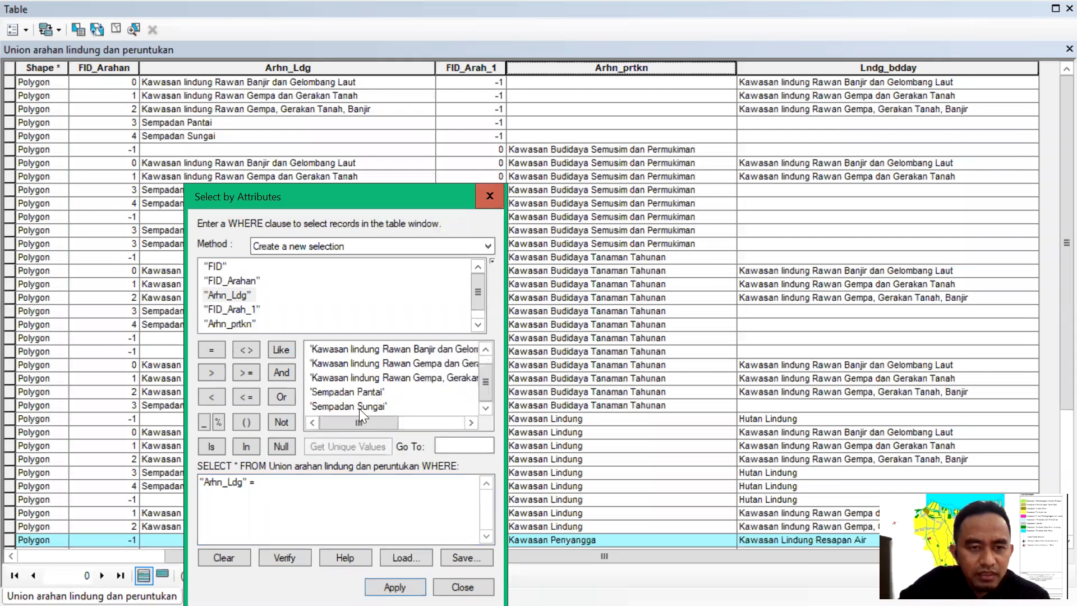
scroll(359, 409, "up", 1)
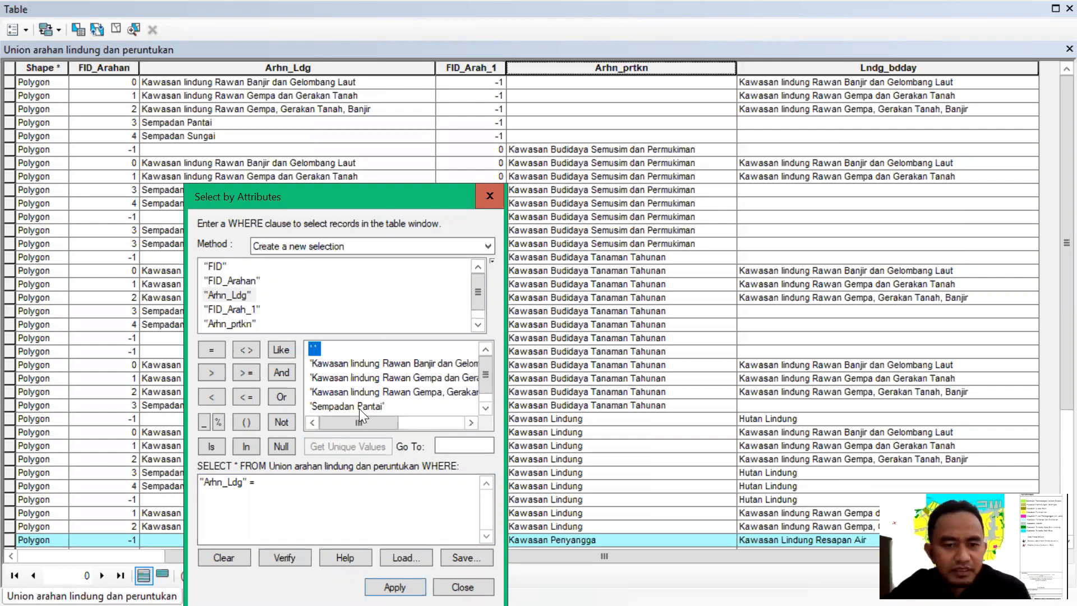
scroll(360, 408, "down", 1)
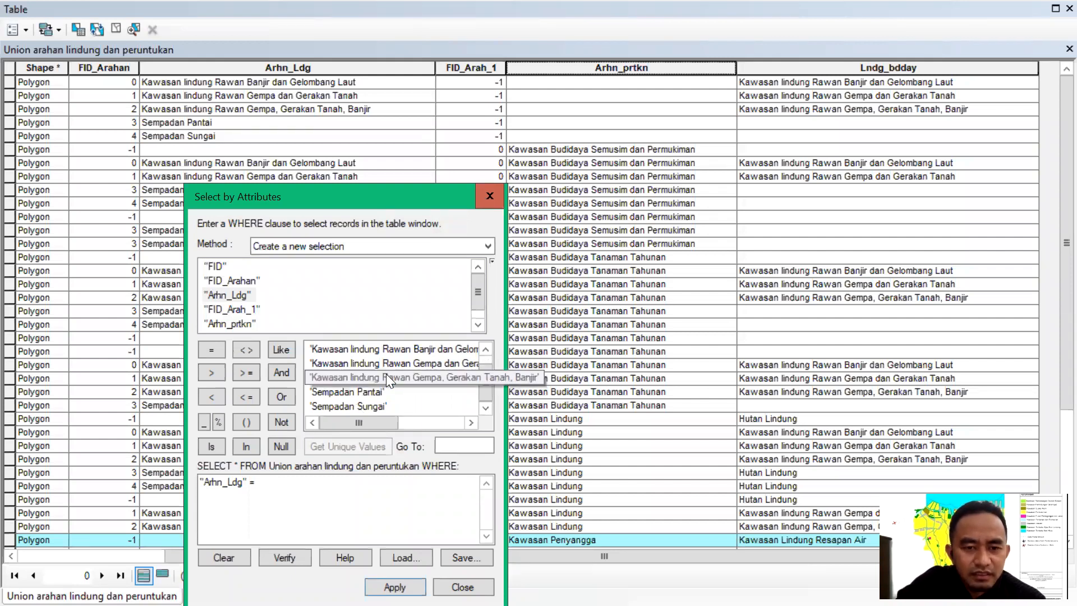
scroll(383, 370, "up", 1)
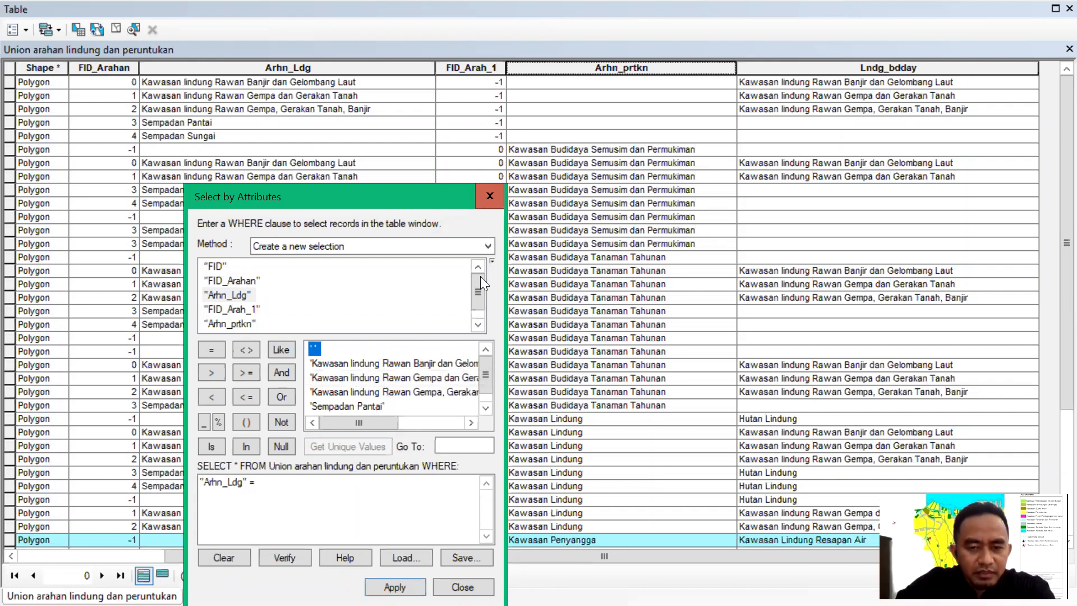
left_click_drag(479, 290, 477, 306)
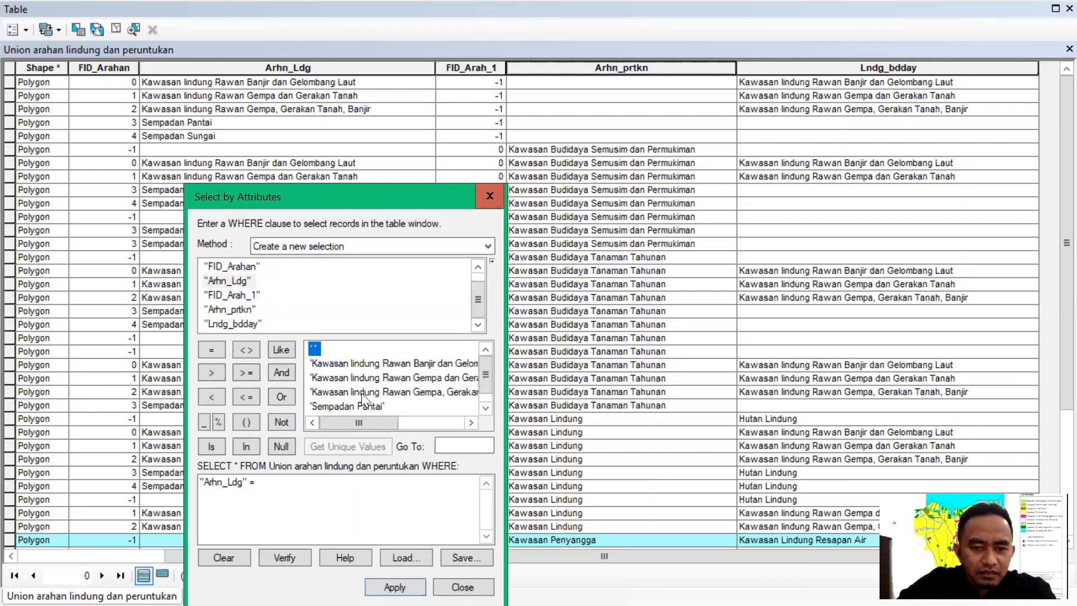
scroll(371, 396, "down", 1)
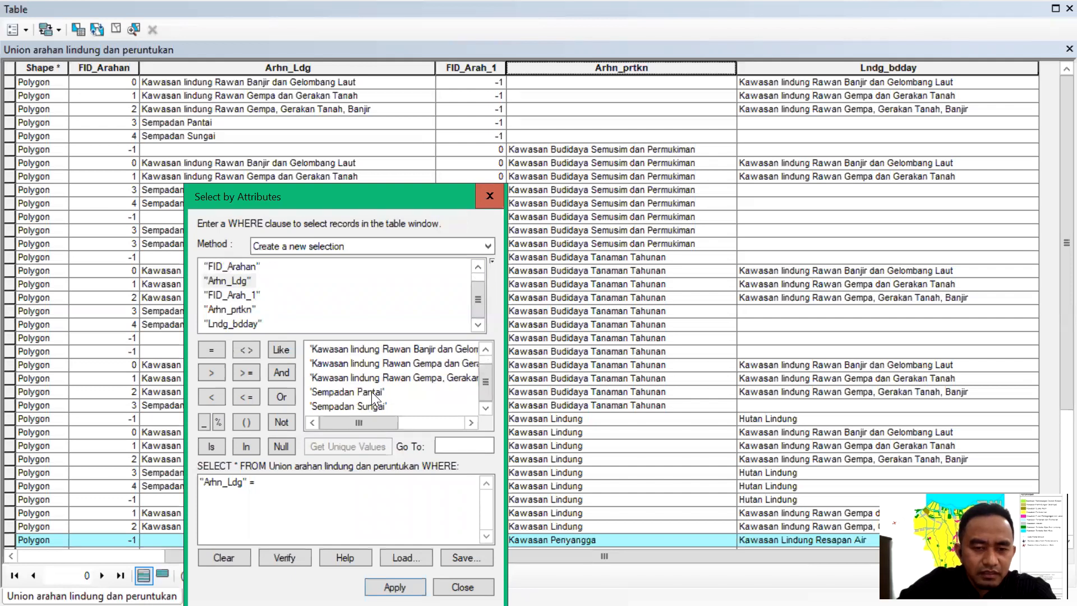
Step: Try to select records with the query "Arhn_Ldg" = 'Sempadan Pantai' OR 'Sempadan Sungai', then close the attribute query
double_click(371, 391)
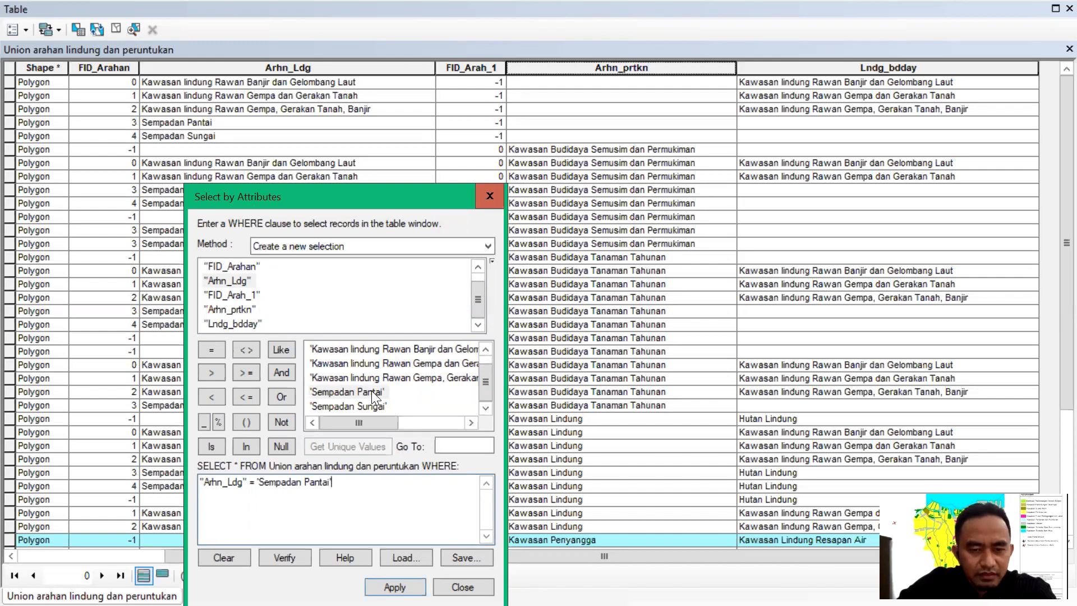
left_click(285, 394)
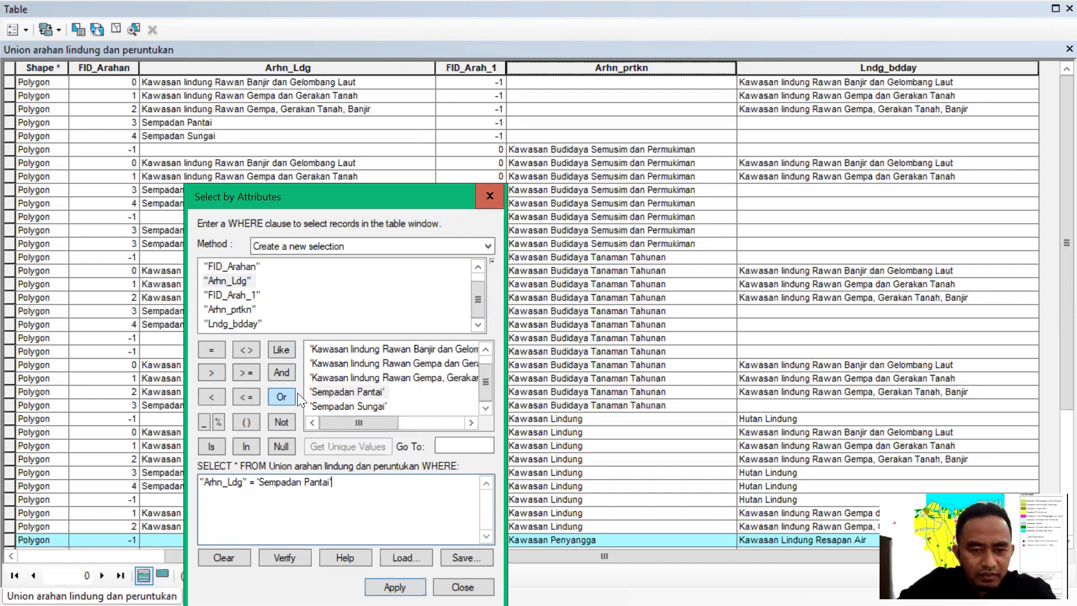
left_click(350, 407)
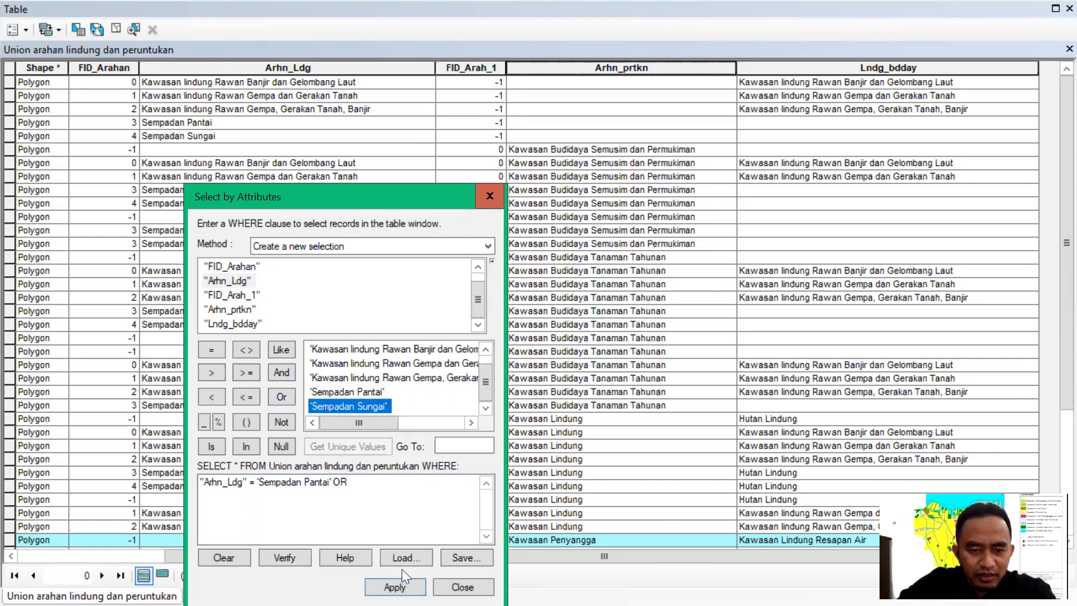
double_click(350, 407)
left_click(394, 587)
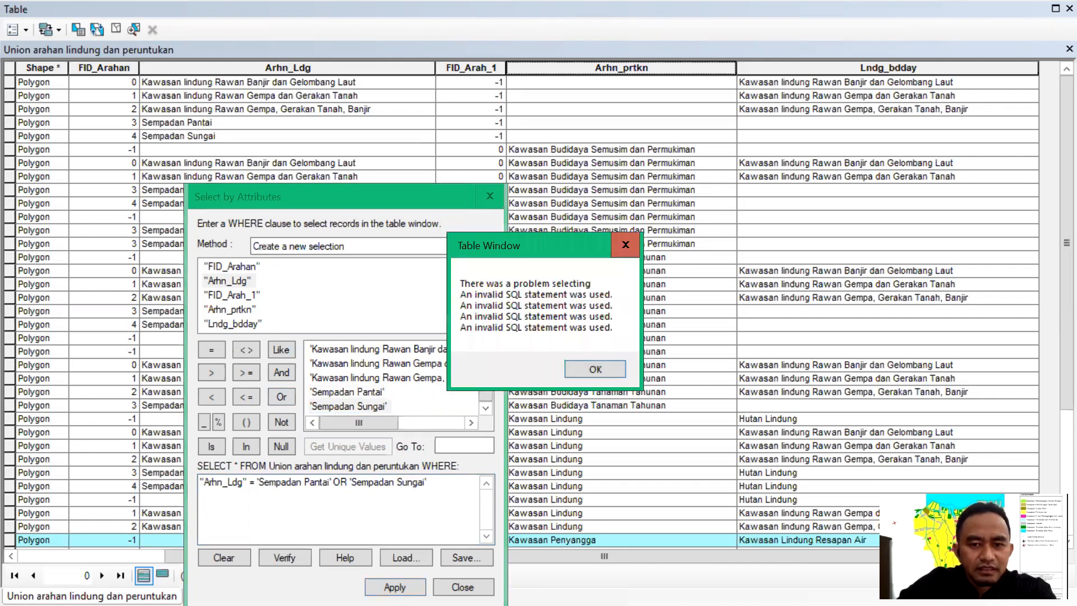
key("Escape")
key("Escape")
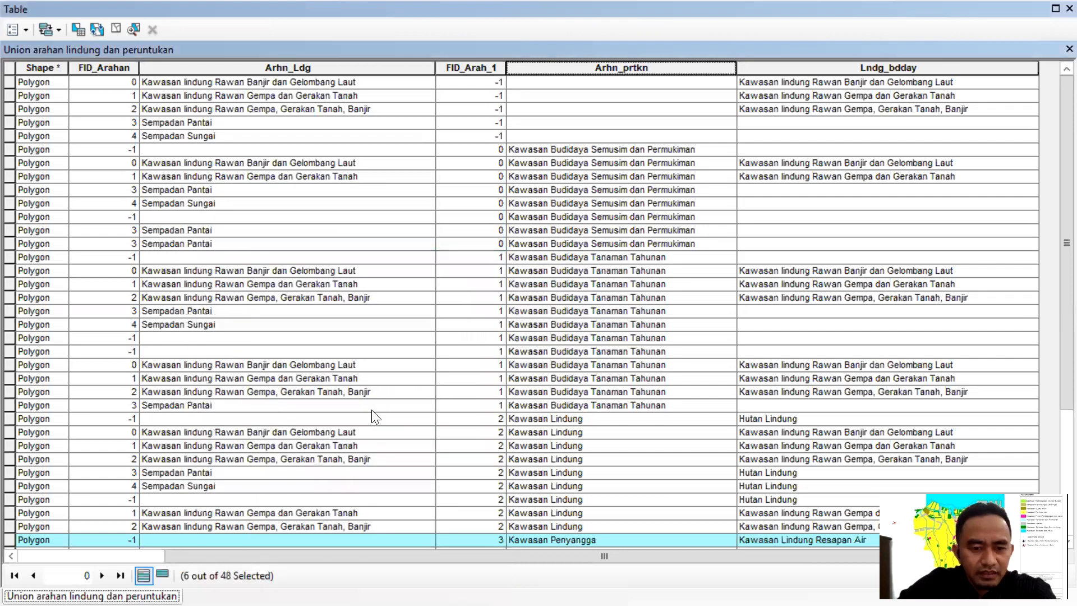
Step: Clear the previous expression and try to select the records whose Arhn_Ldg is Sempadan Pantai with a new attribute query
scroll(370, 410, "down", 4)
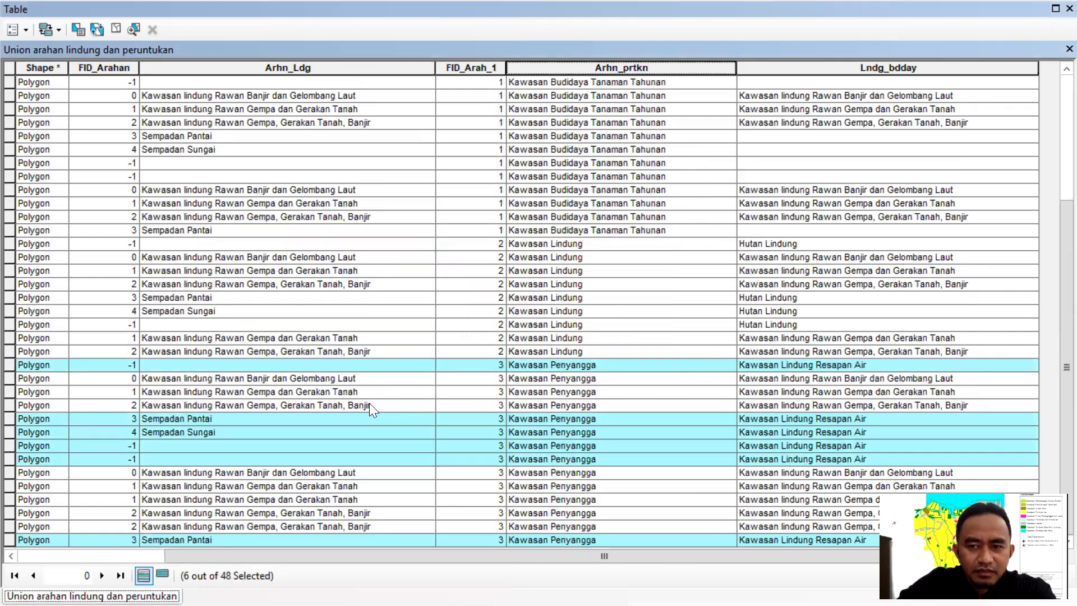
scroll(413, 423, "up", 4)
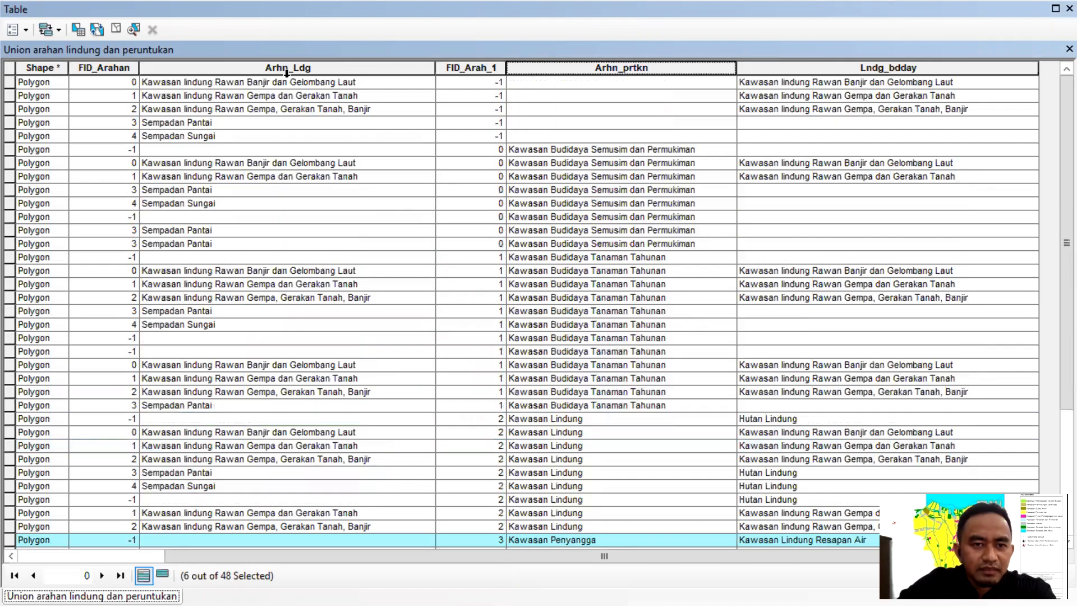
left_click(82, 31)
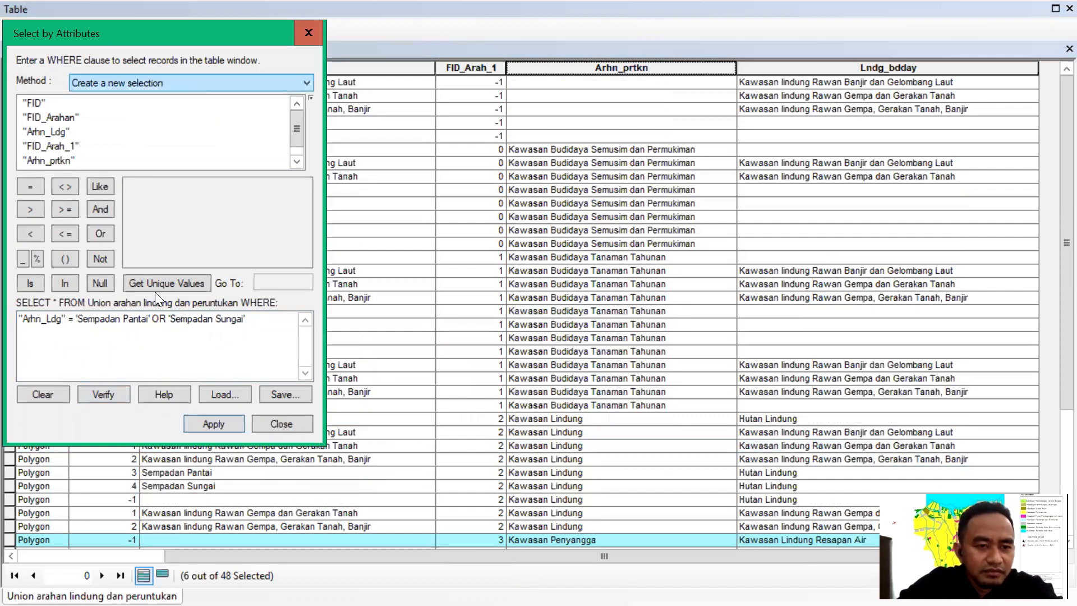
left_click(49, 395)
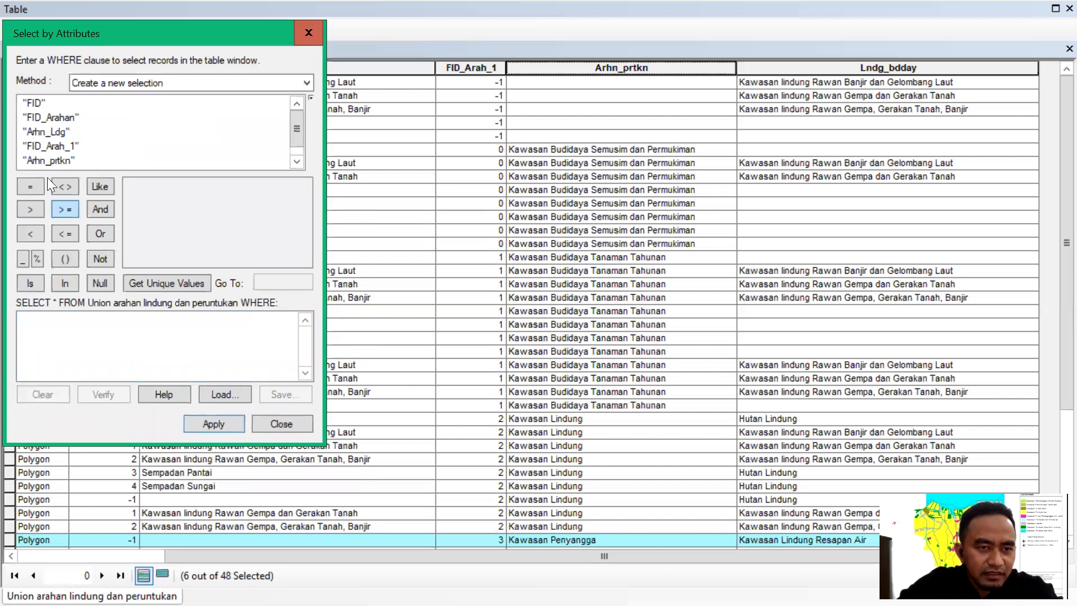
left_click_drag(298, 144, 117, 149)
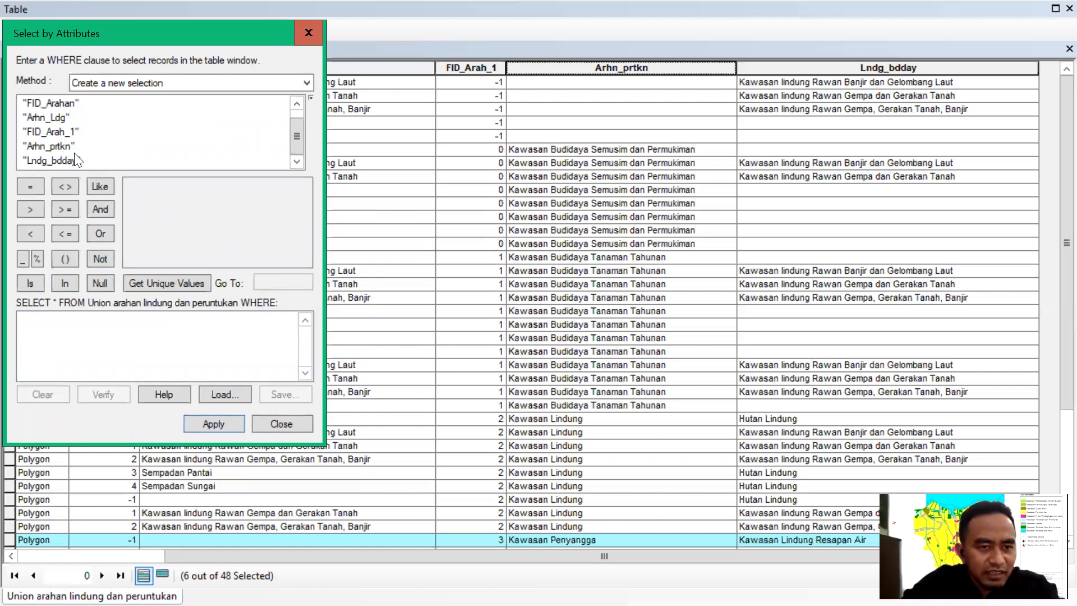
scroll(74, 153, "up", 1)
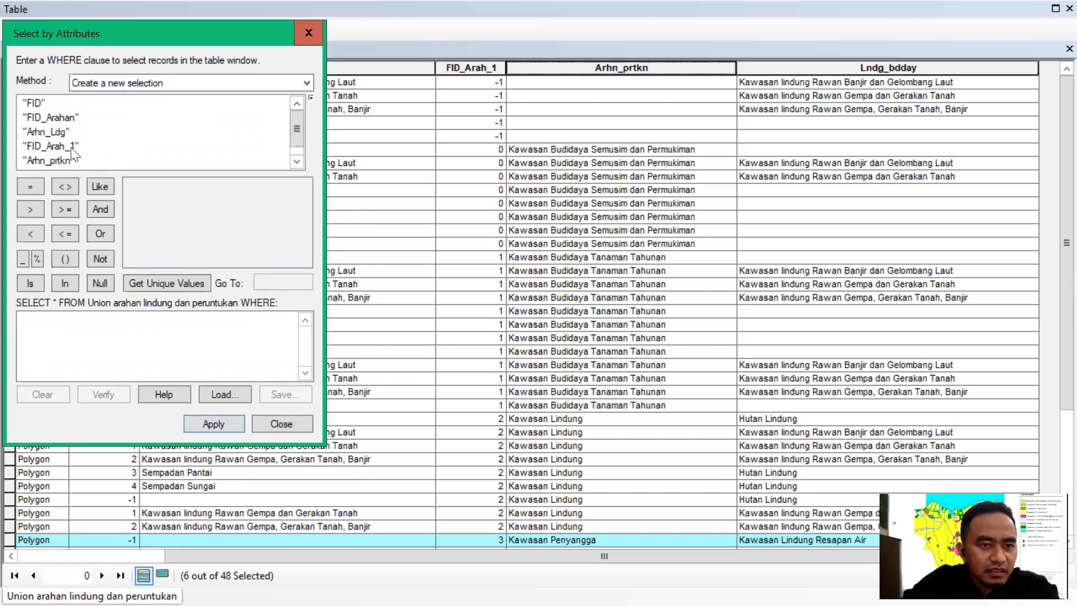
scroll(71, 158, "down", 1)
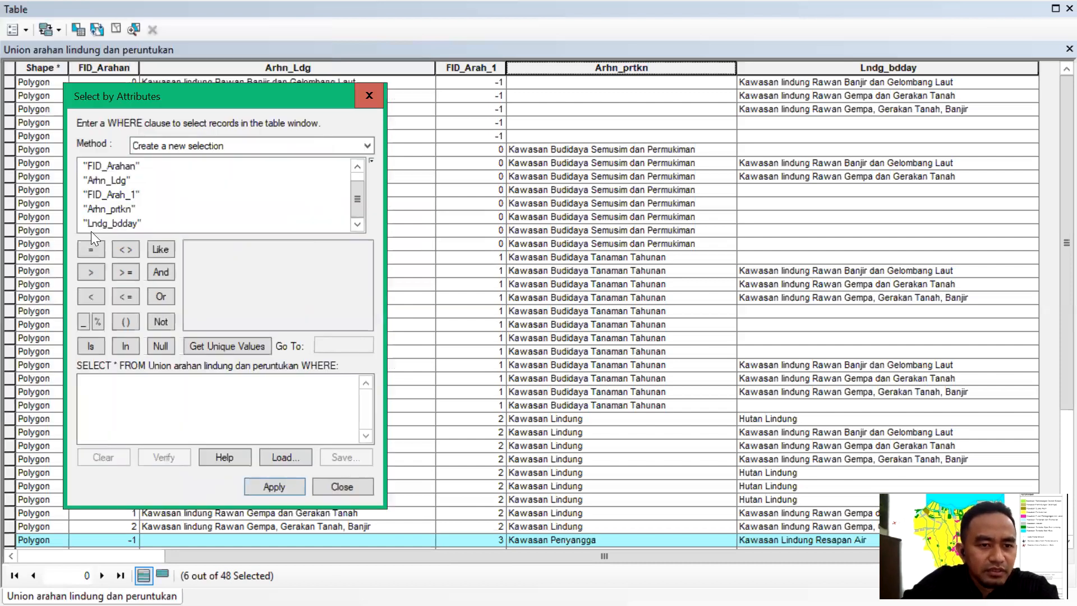
left_click(119, 183)
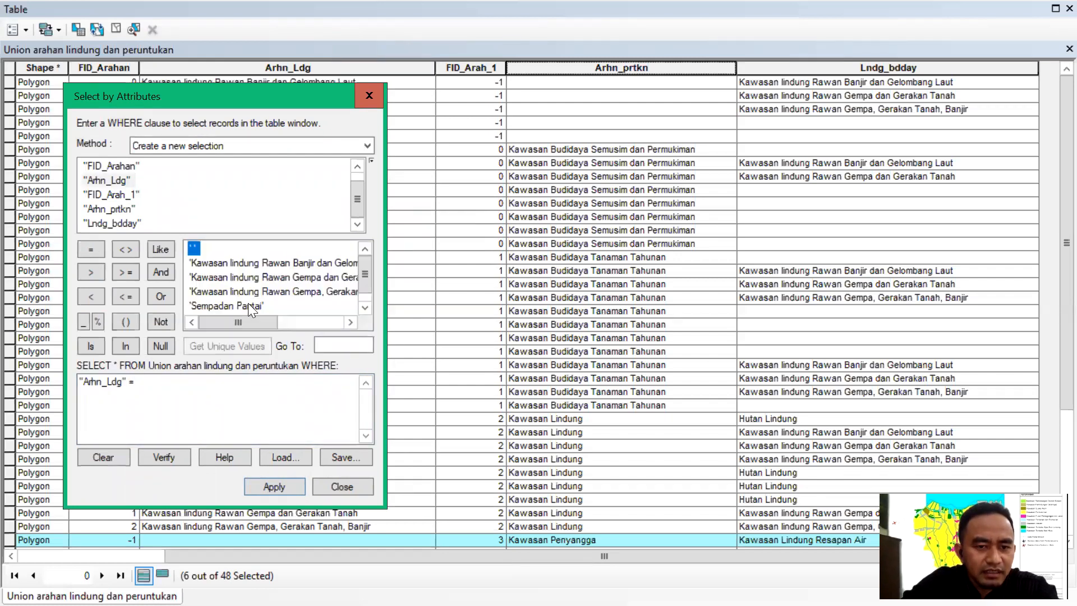
left_click(248, 305)
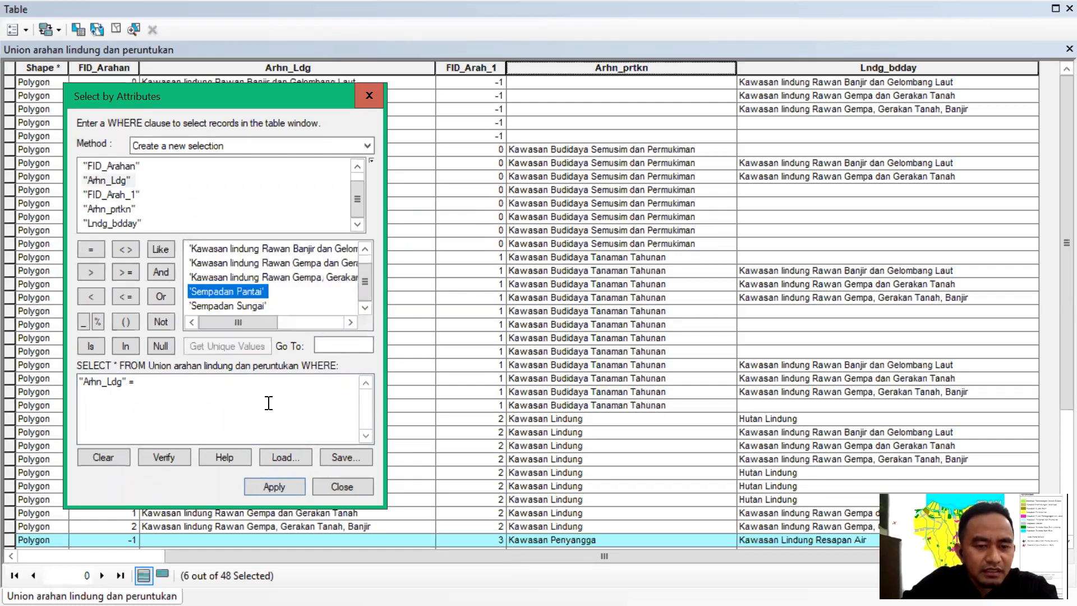
left_click(268, 487)
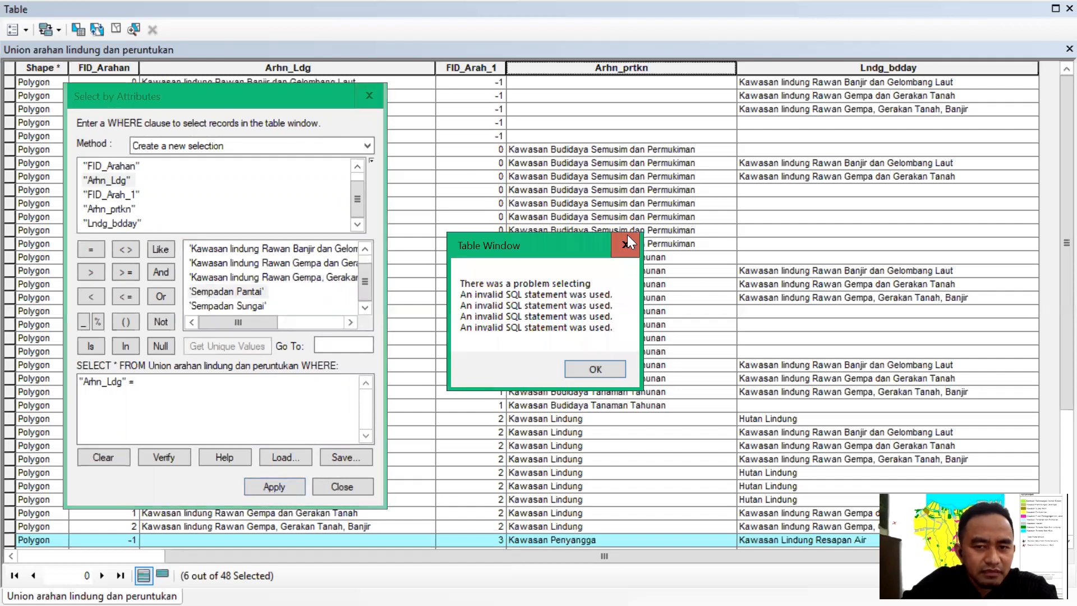
left_click(625, 247)
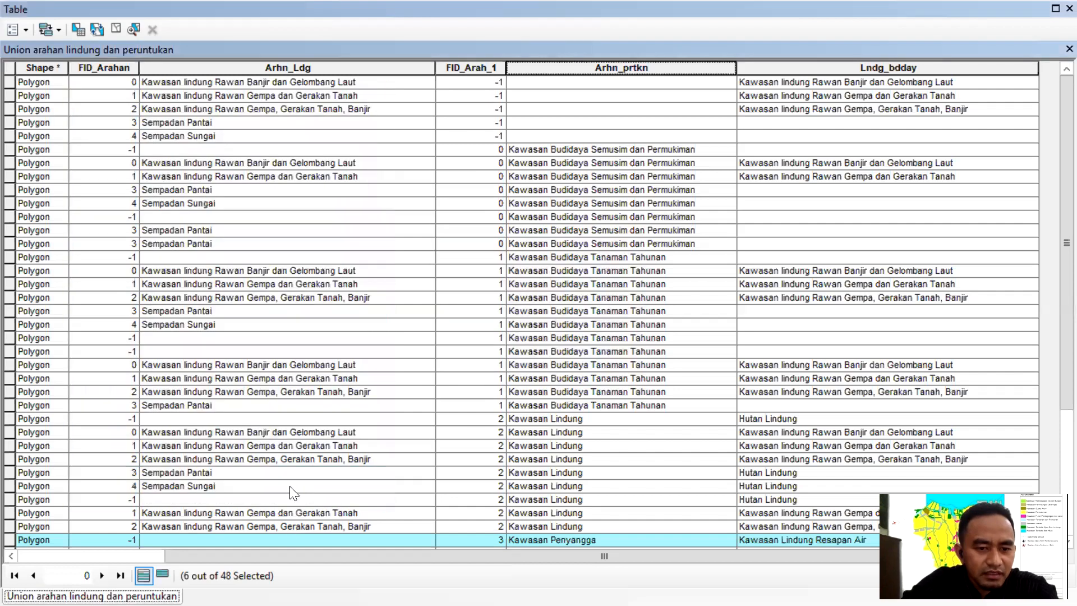
Step: Start a new-selection attribute query on the union table and clear its leftover expression
scroll(312, 445, "down", 2)
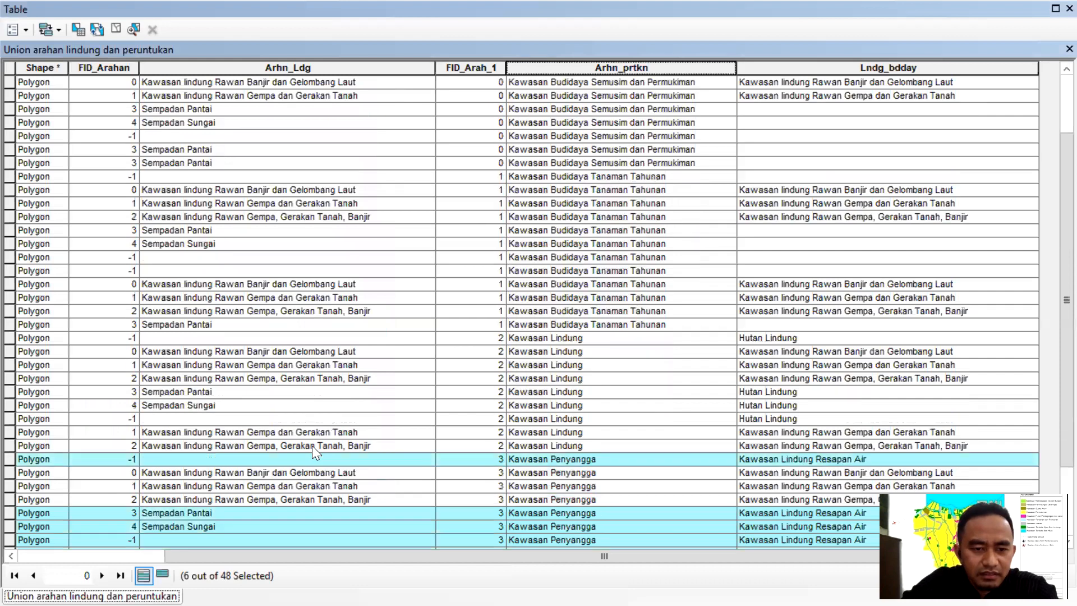
scroll(312, 445, "down", 1)
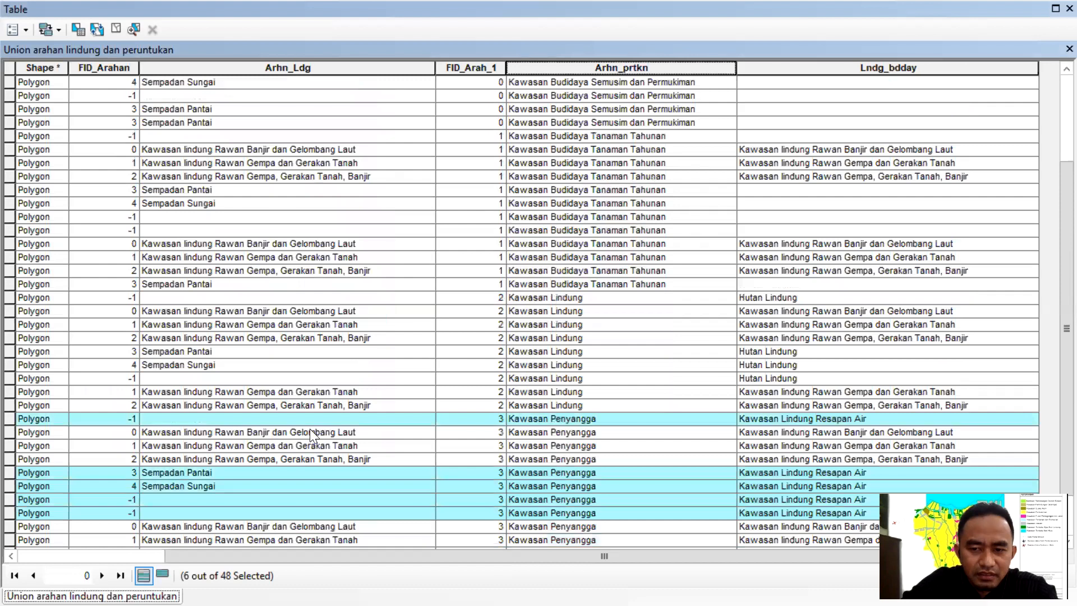
left_click(84, 32)
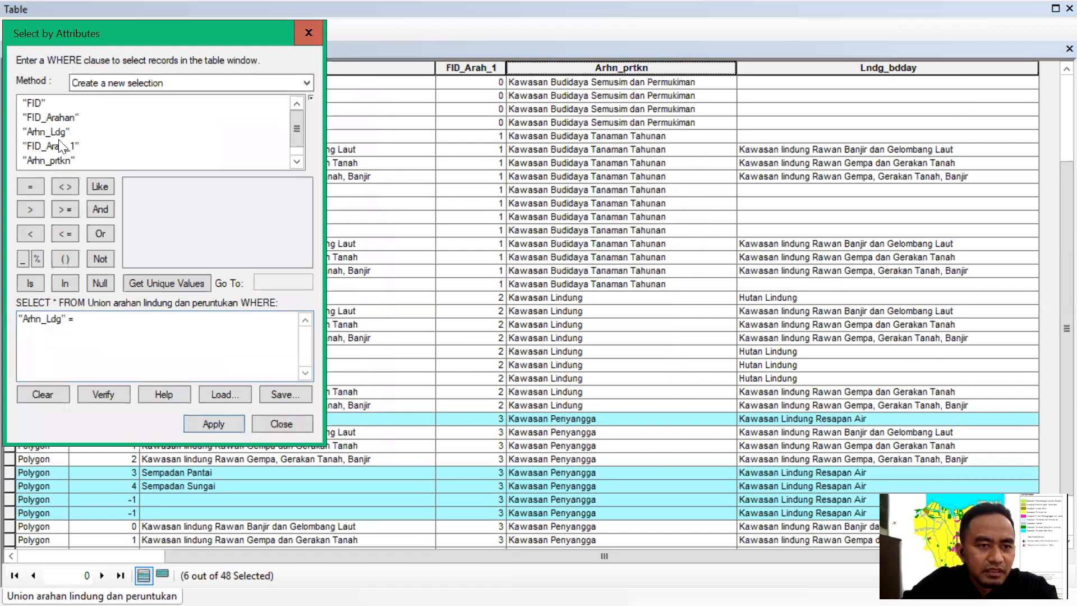
left_click(94, 321)
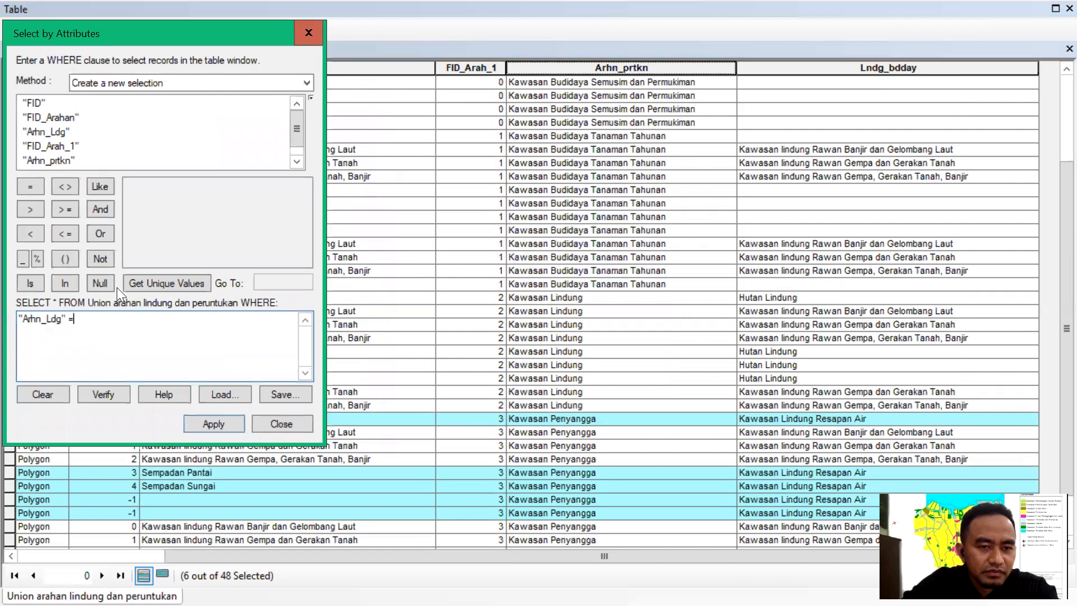
left_click(150, 283)
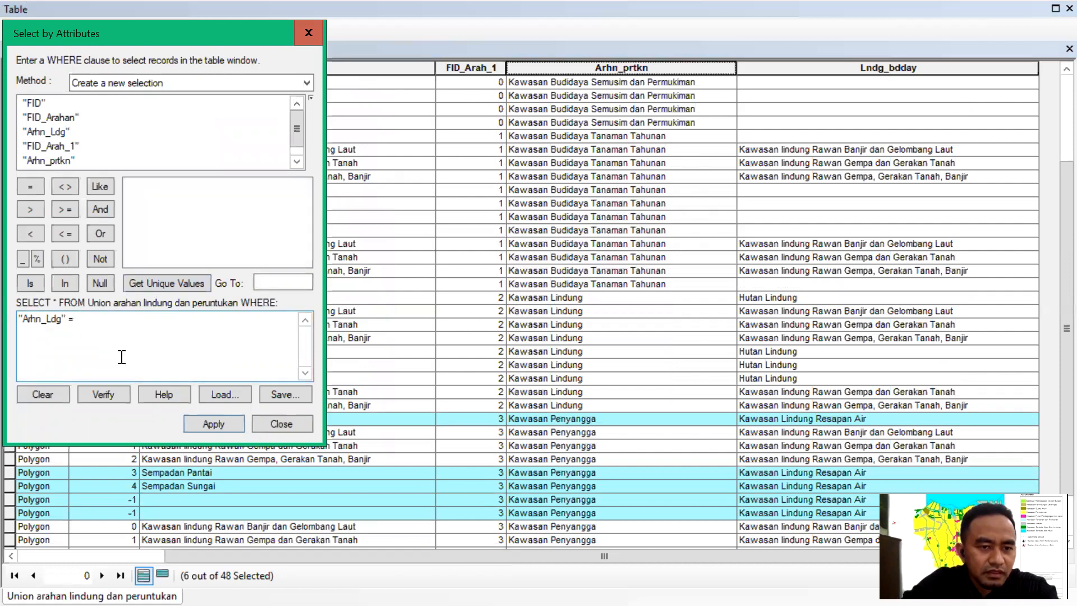
left_click(49, 391)
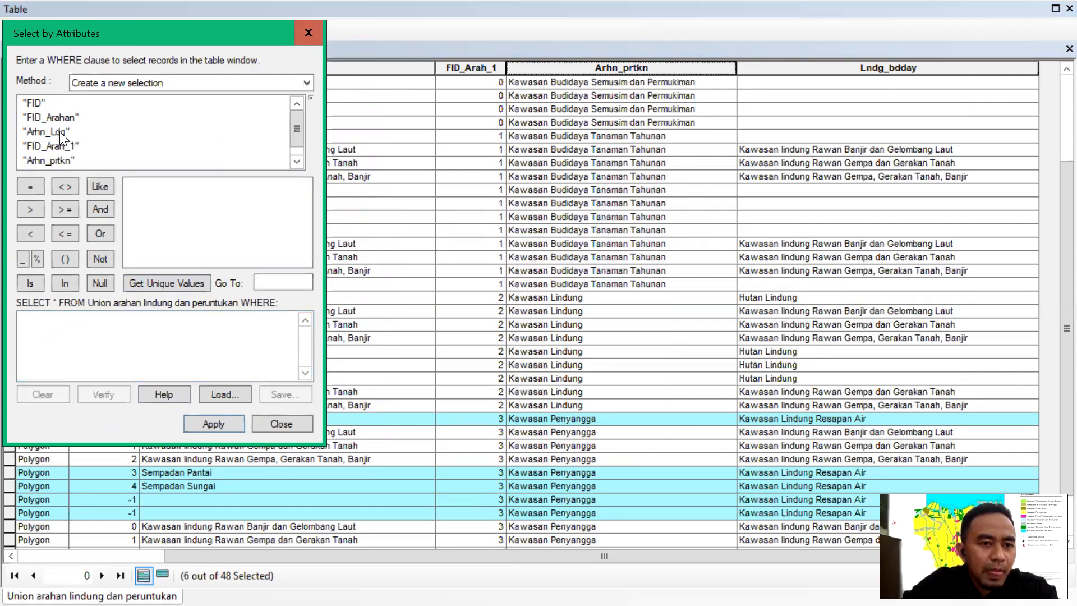
Step: Select the records matching the attribute query "Arhn_Ldg" = 'Sempadan Pantai'
left_click(60, 131)
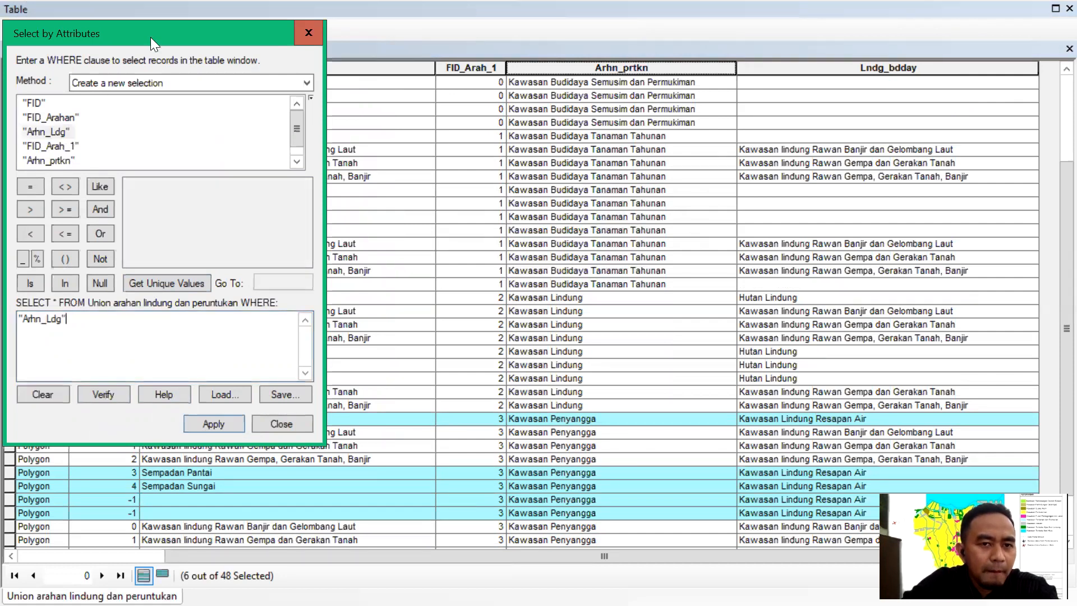
left_click_drag(150, 37, 209, 76)
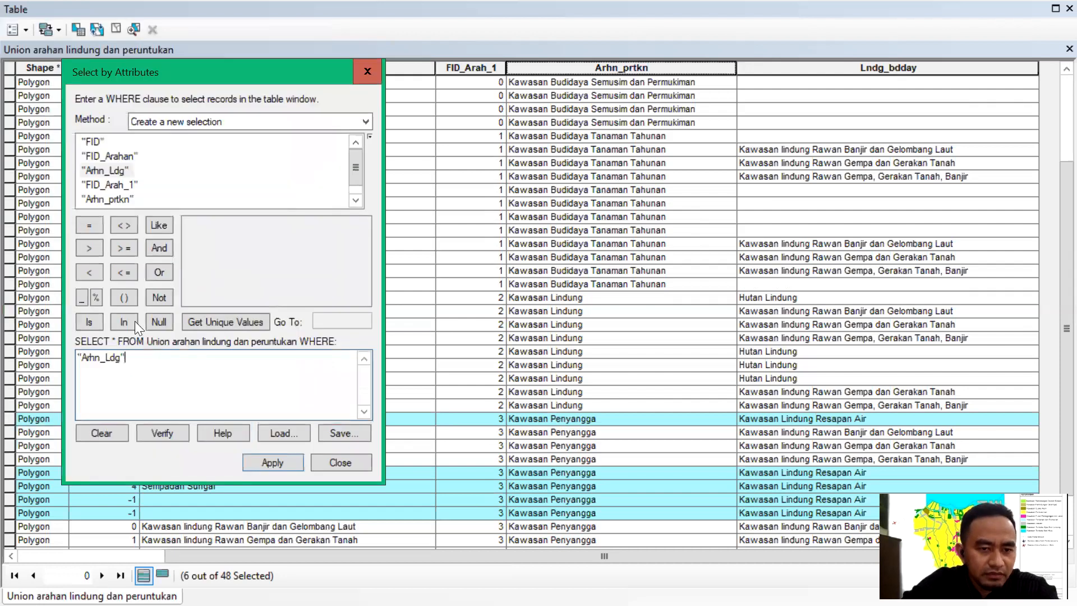
left_click(91, 226)
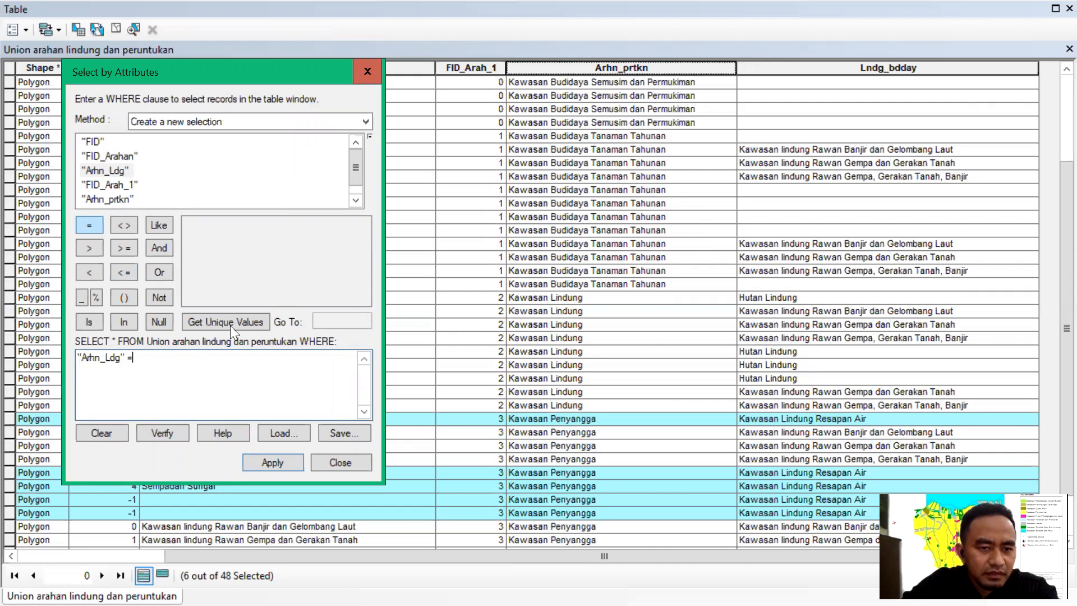
left_click(230, 322)
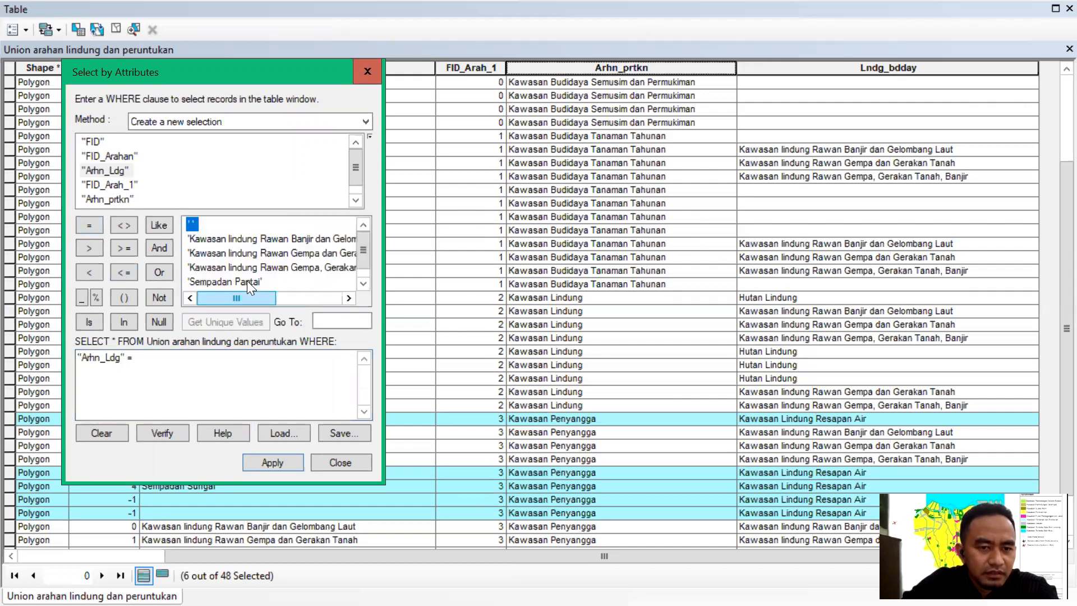
double_click(247, 282)
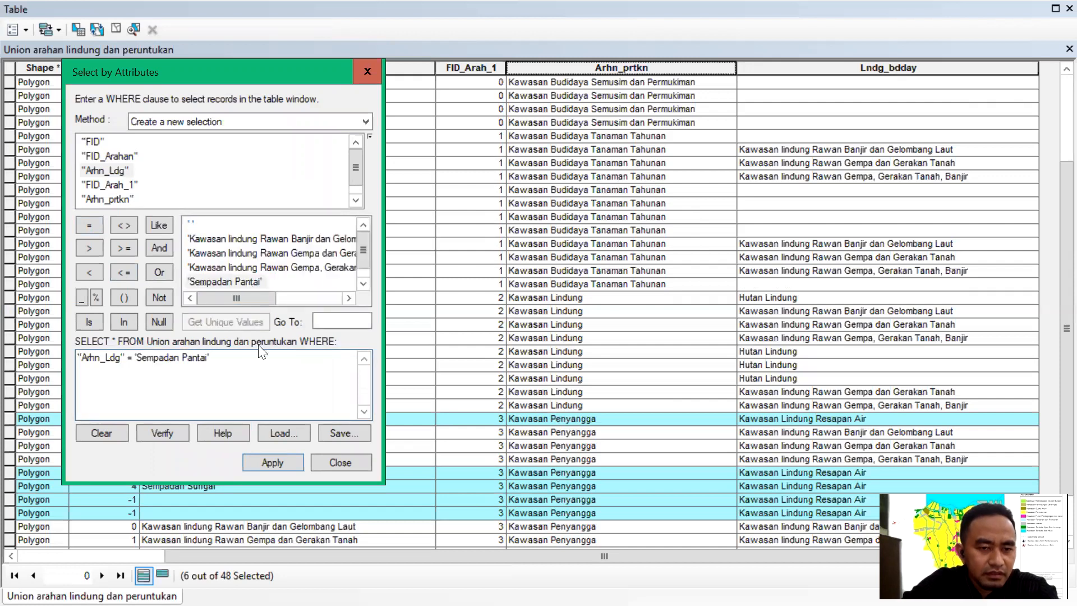
left_click(272, 463)
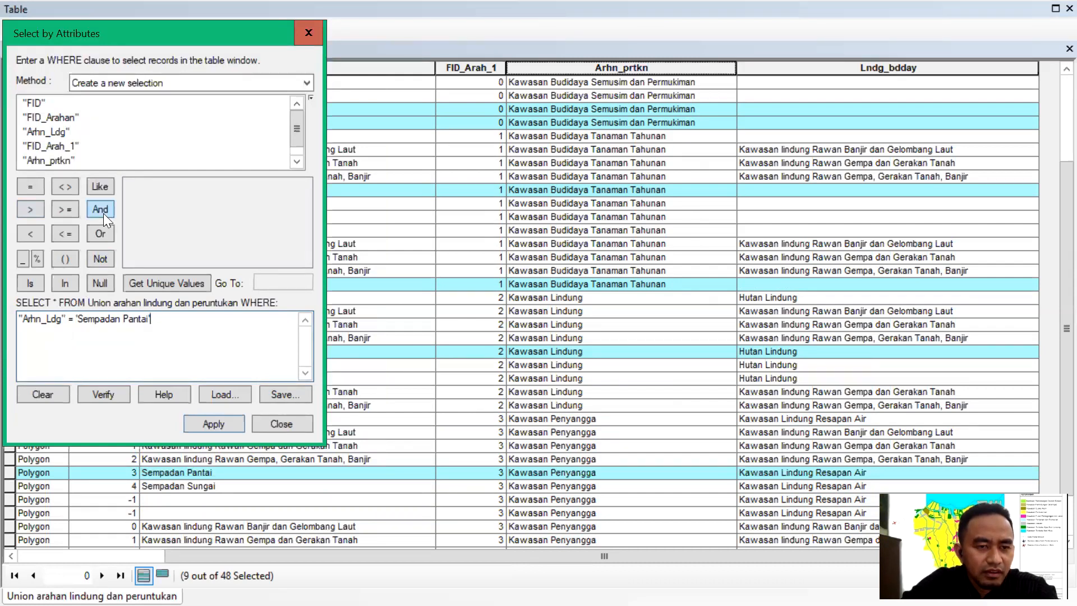
Step: Extend the attribute query with OR "Arhn_Ldg" = 'Sempadan Sungai' and apply it as a new selection
left_click(104, 231)
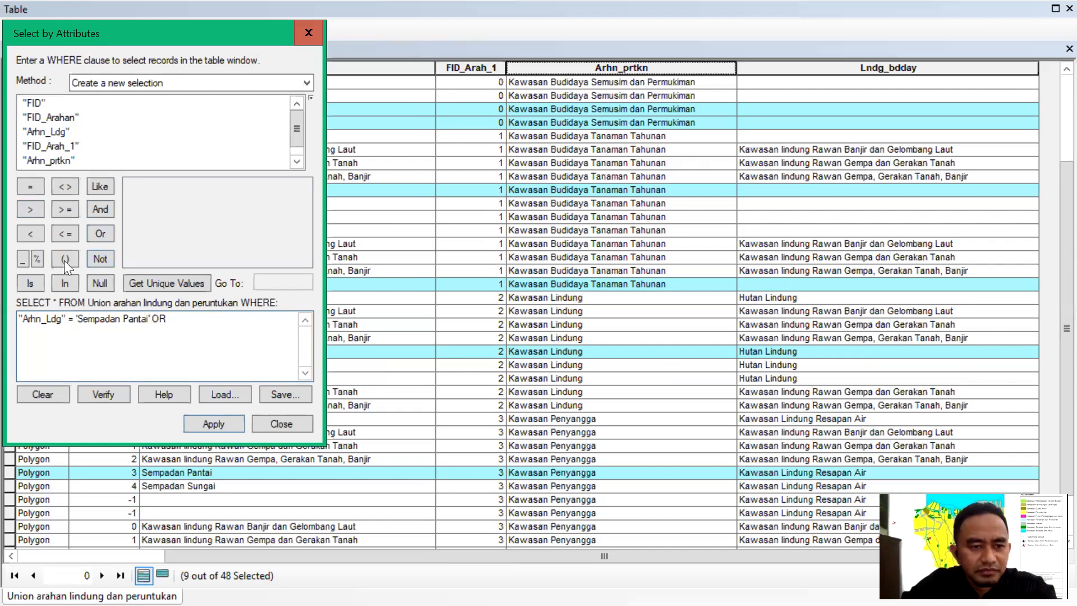
double_click(55, 131)
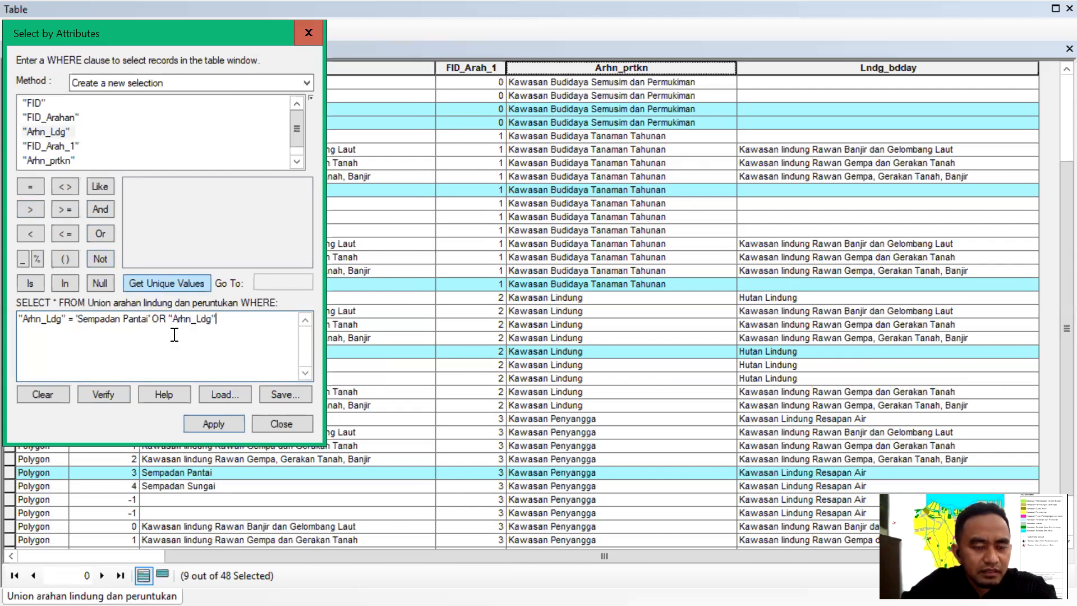
left_click(31, 186)
left_click(171, 281)
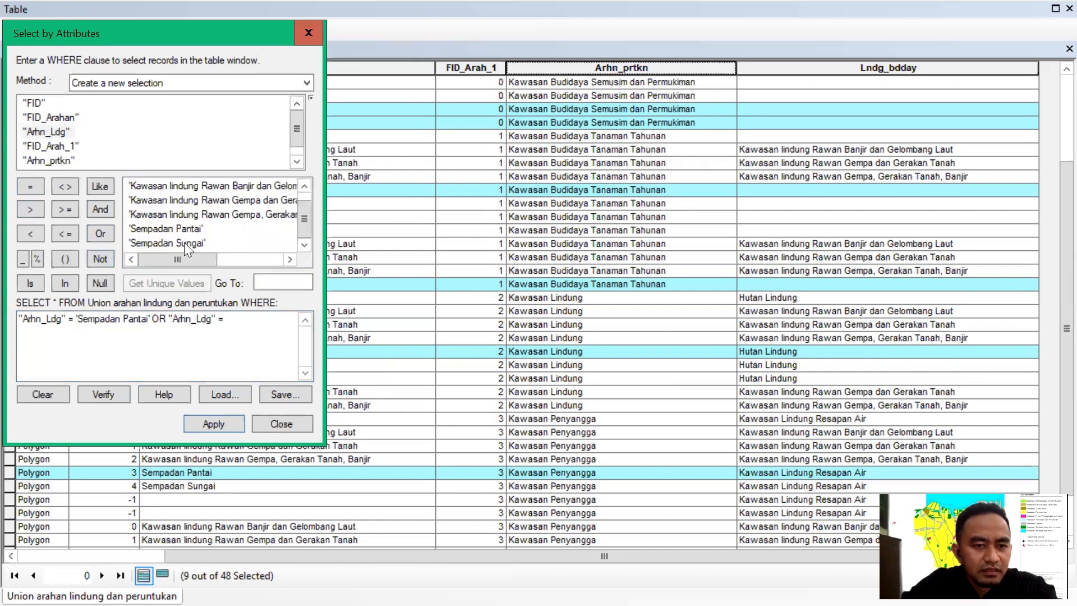
double_click(184, 242)
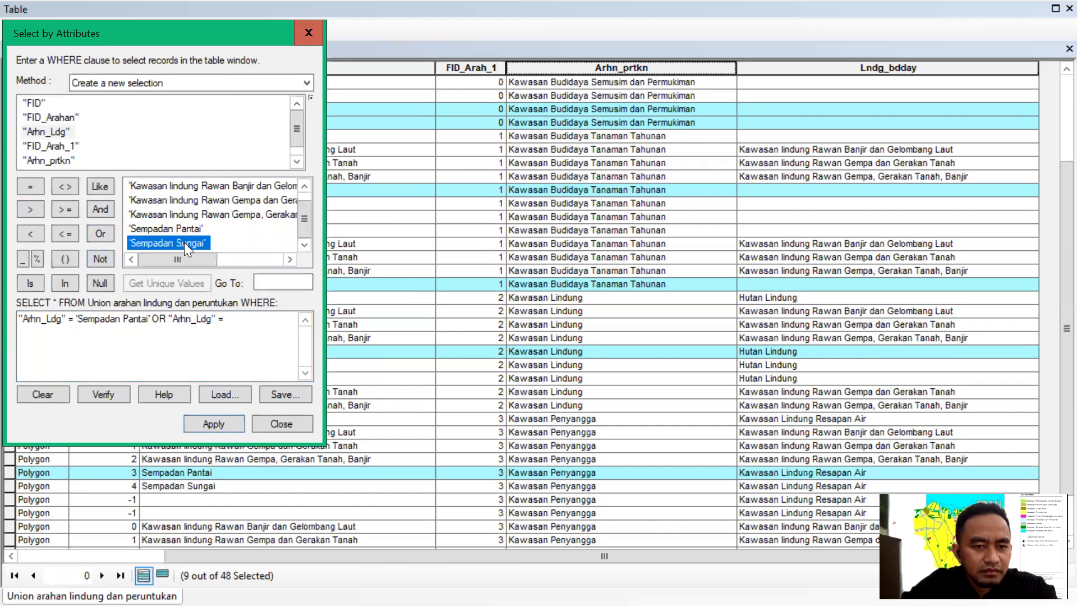
left_click(232, 426)
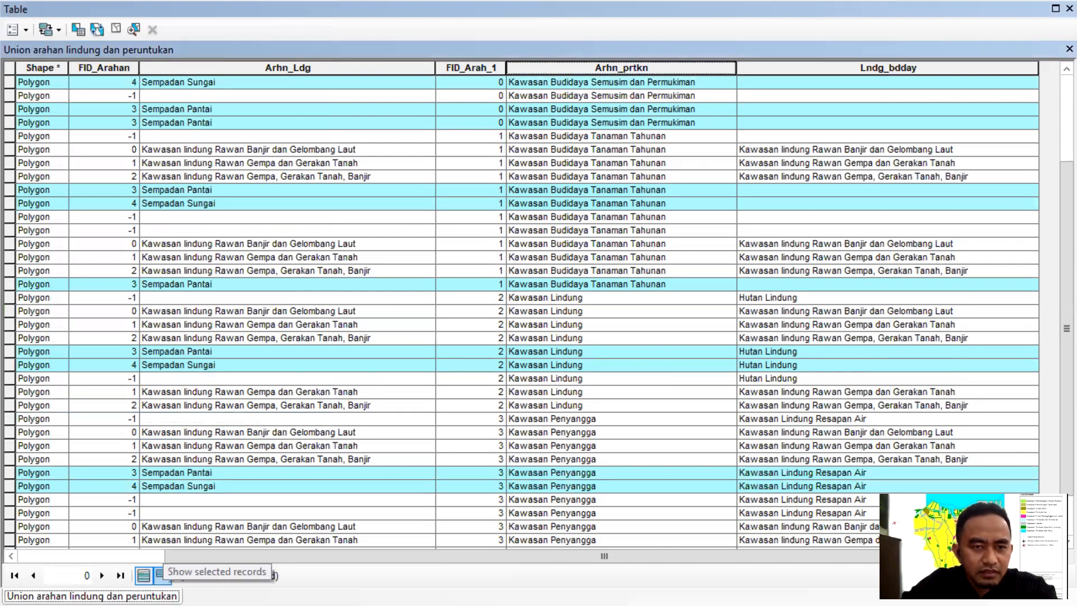
Step: Show only the selected records and deselect those already classified as Hutan Lindung or Kawasan Lindung Resapan Air
left_click(163, 575)
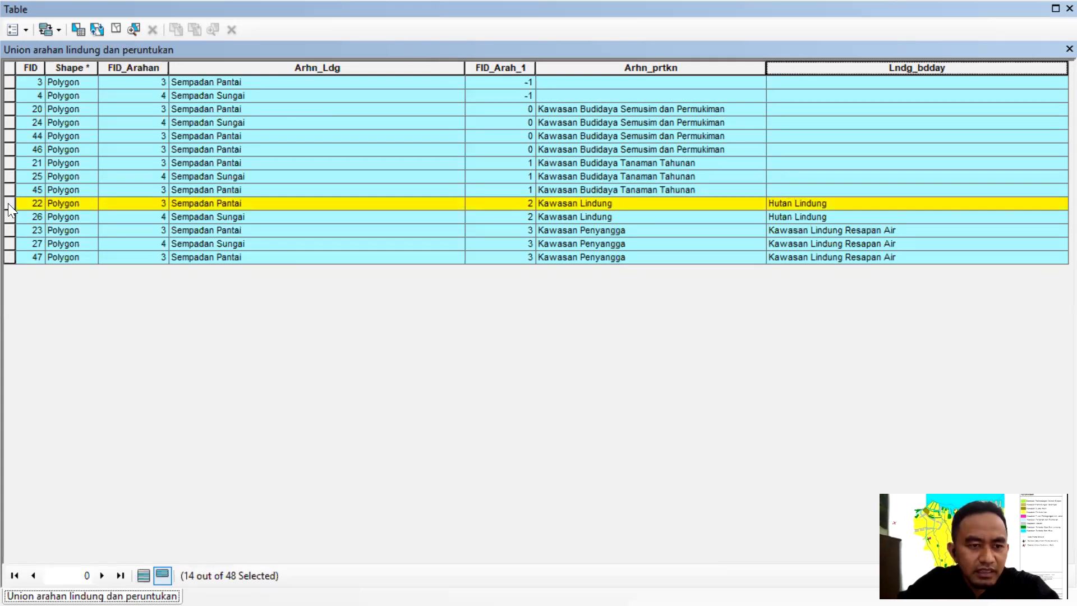
left_click(6, 259, "shift")
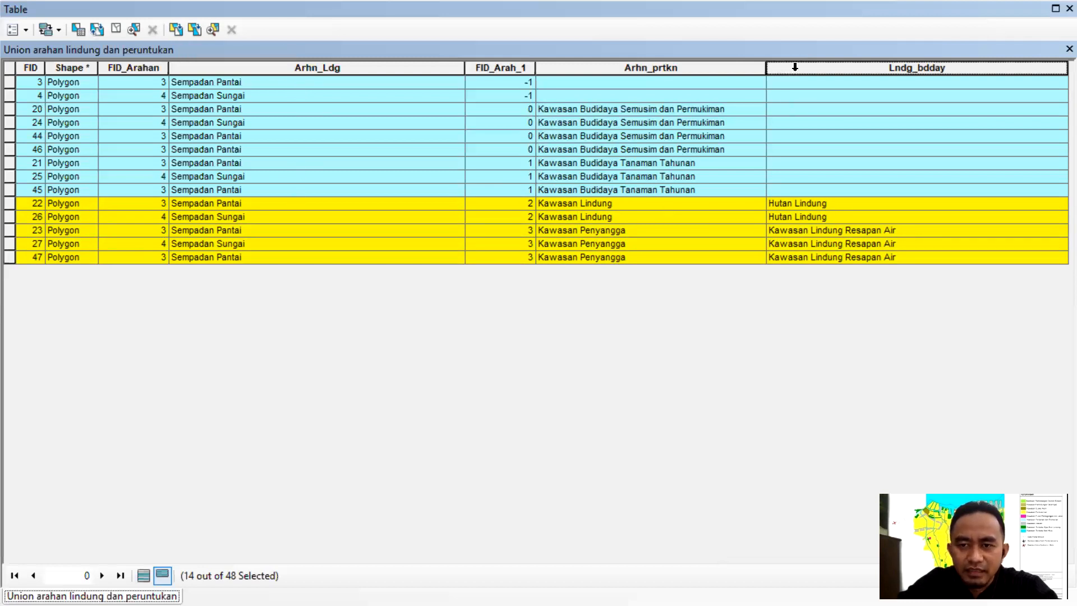
left_click(176, 33)
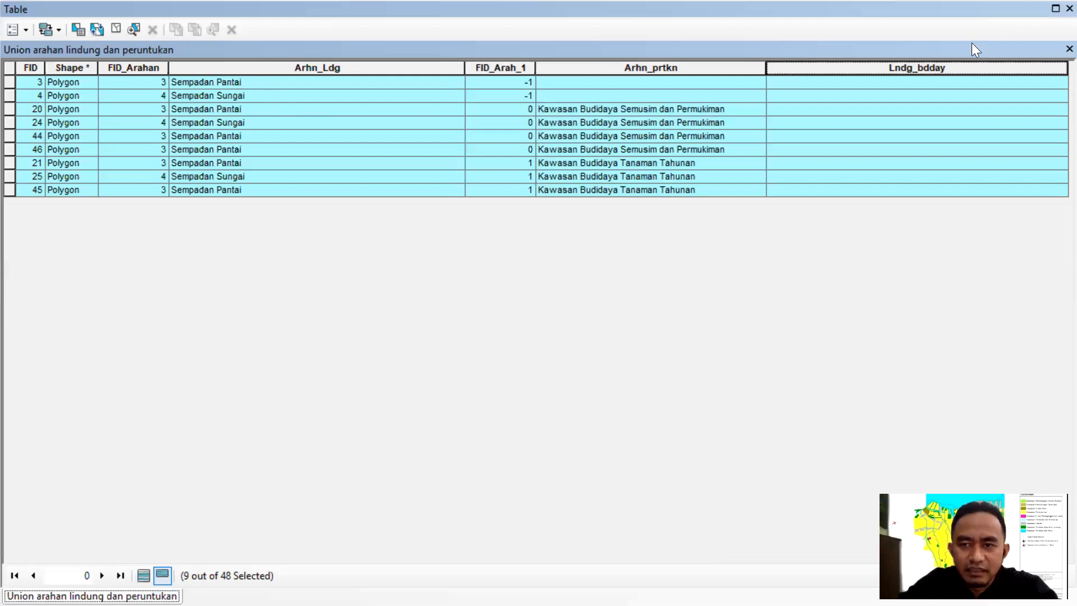
Step: Calculate Lndg_bdday from the Arhn_Ldg field for the selected sempadan records and show all table records again
right_click(909, 68)
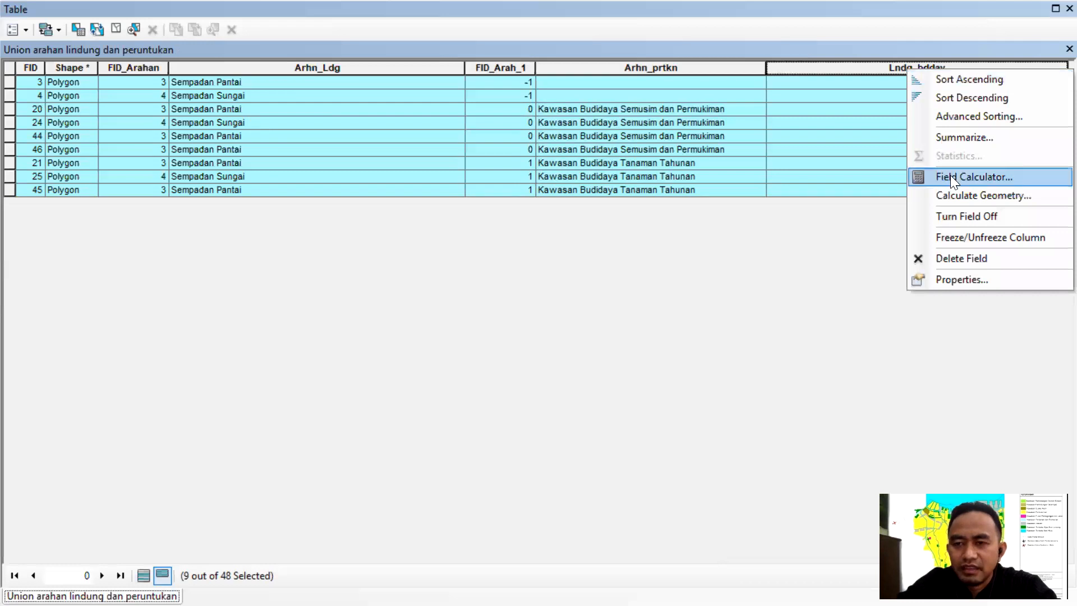
left_click(520, 325)
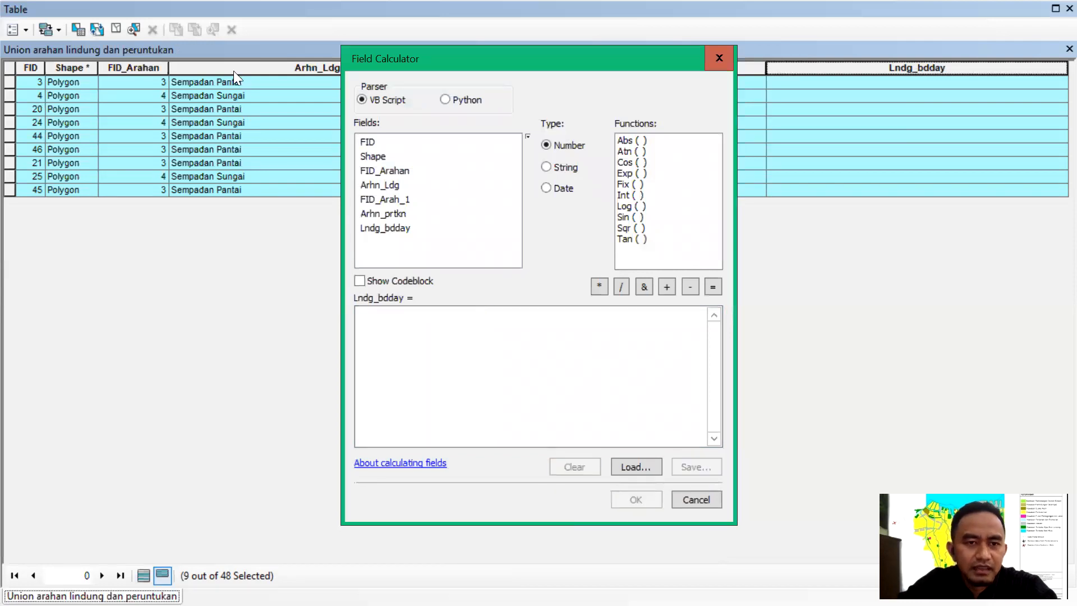
double_click(389, 185)
left_click(639, 499)
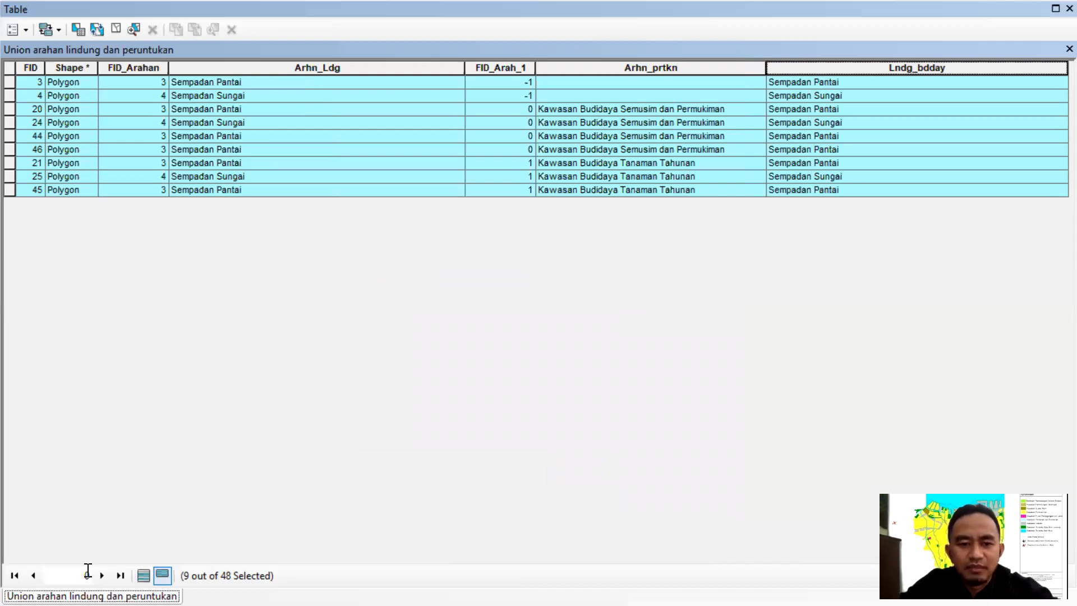
left_click(143, 576)
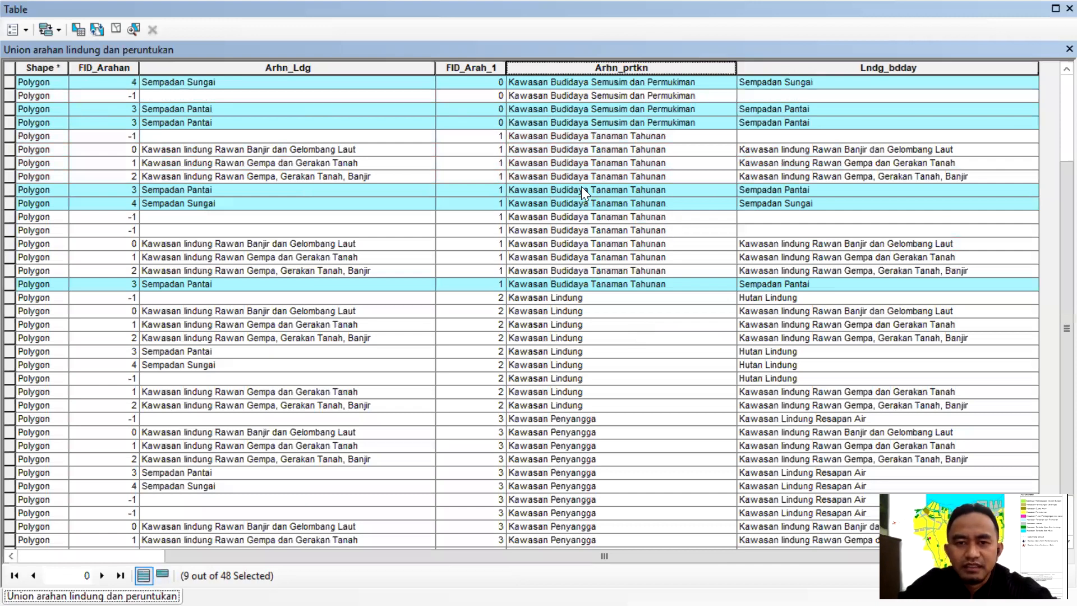
Step: Sort the table in ascending order by Lndg_bdday
left_click(809, 66)
right_click(809, 66)
left_click(840, 80)
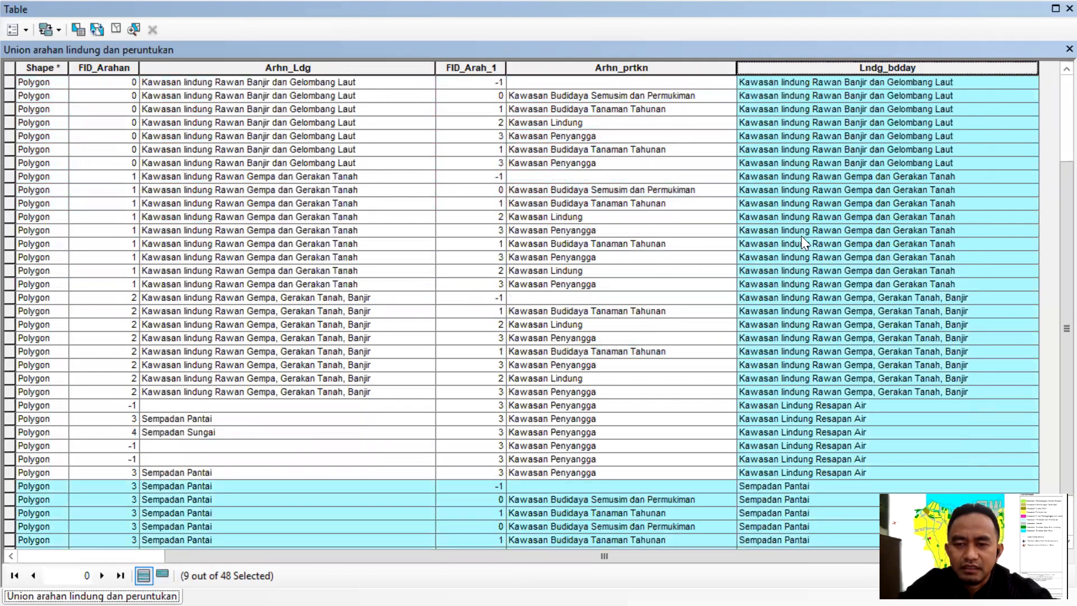
Step: Review the sorted Lndg_bdday values across the table, checking for records that are still unclassified
scroll(802, 238, "down", 1)
scroll(803, 238, "down", 1)
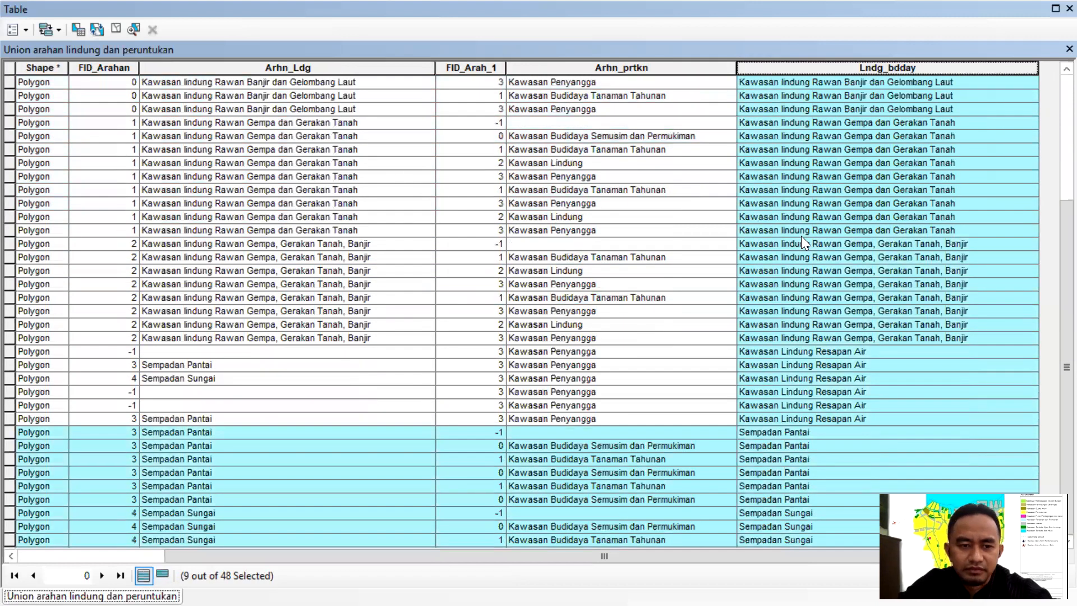
scroll(801, 235, "up", 5)
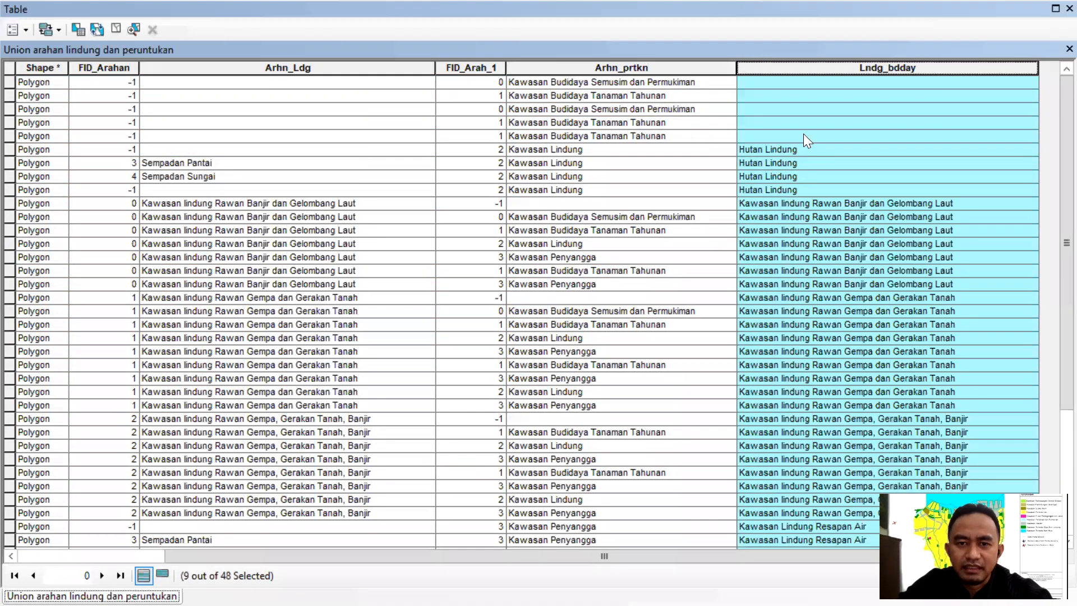
scroll(803, 306, "down", 4)
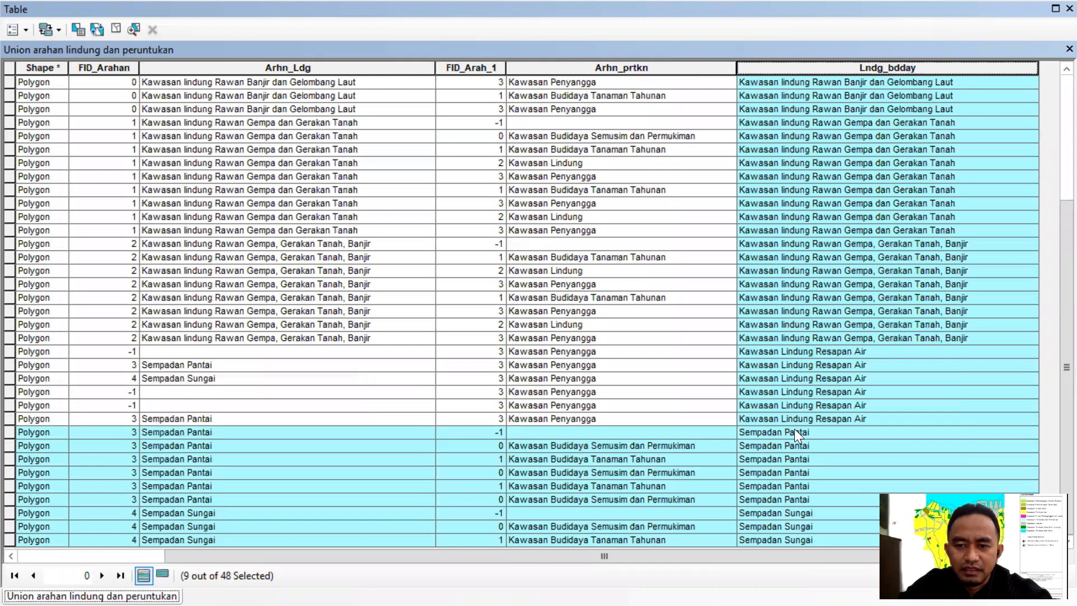
scroll(792, 280, "up", 4)
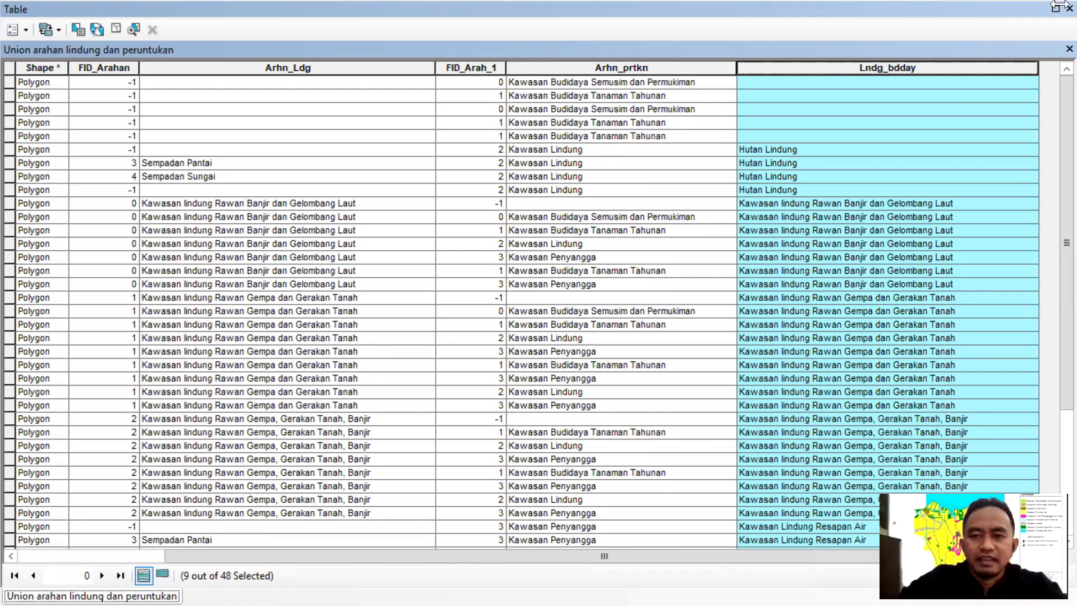
scroll(824, 313, "down", 5)
scroll(796, 263, "up", 5)
scroll(333, 158, "down", 5)
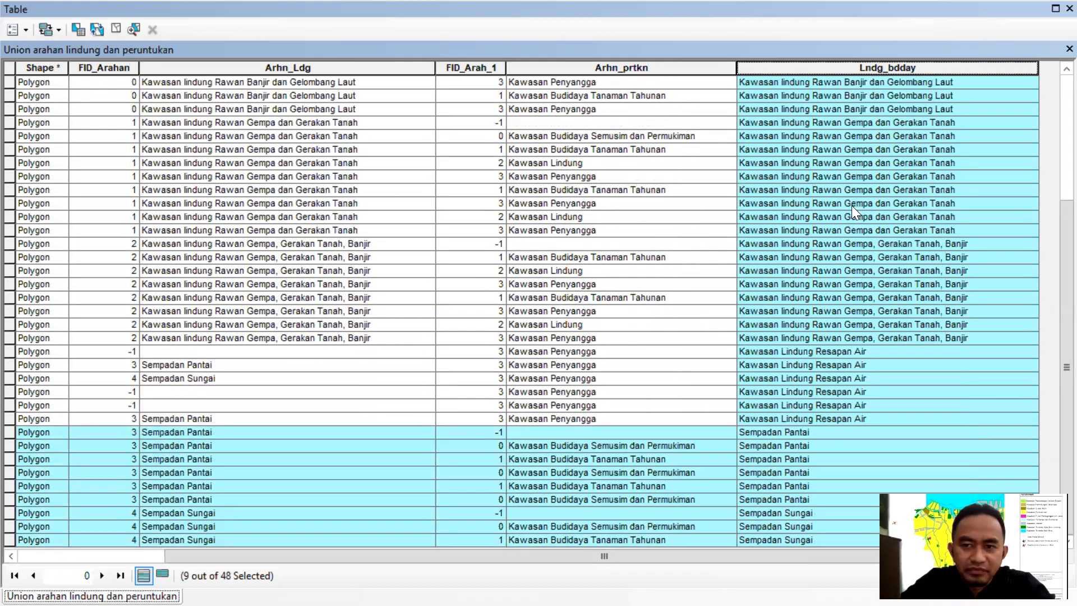
scroll(887, 269, "up", 5)
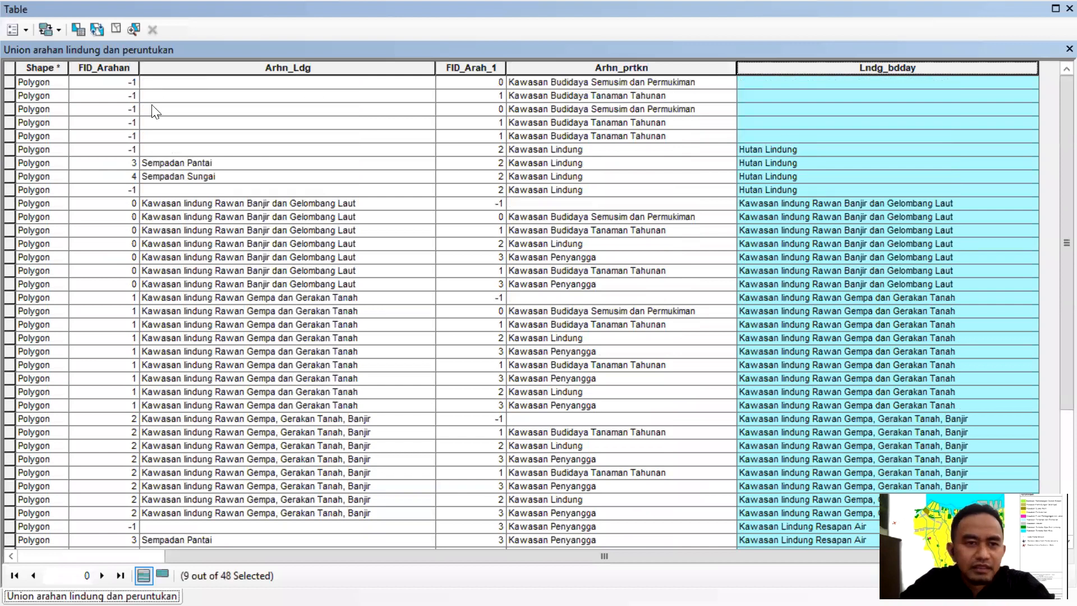
Step: Select the Kawasan Budidaya records whose Lndg_bdday is empty and show only the selected records
left_click(11, 81)
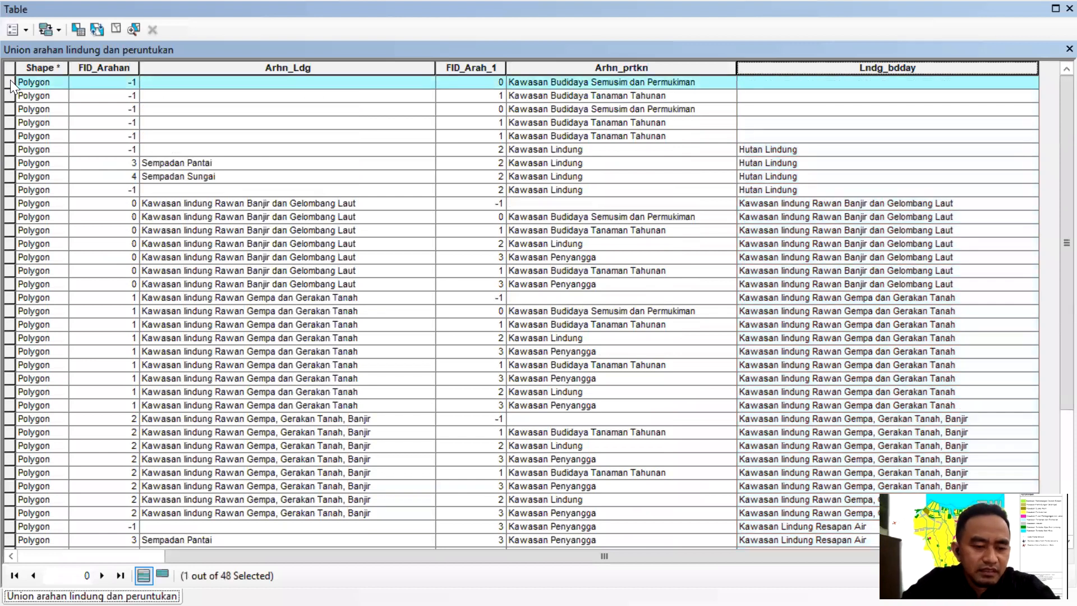
left_click(9, 122, "shift")
left_click(9, 137, "shift")
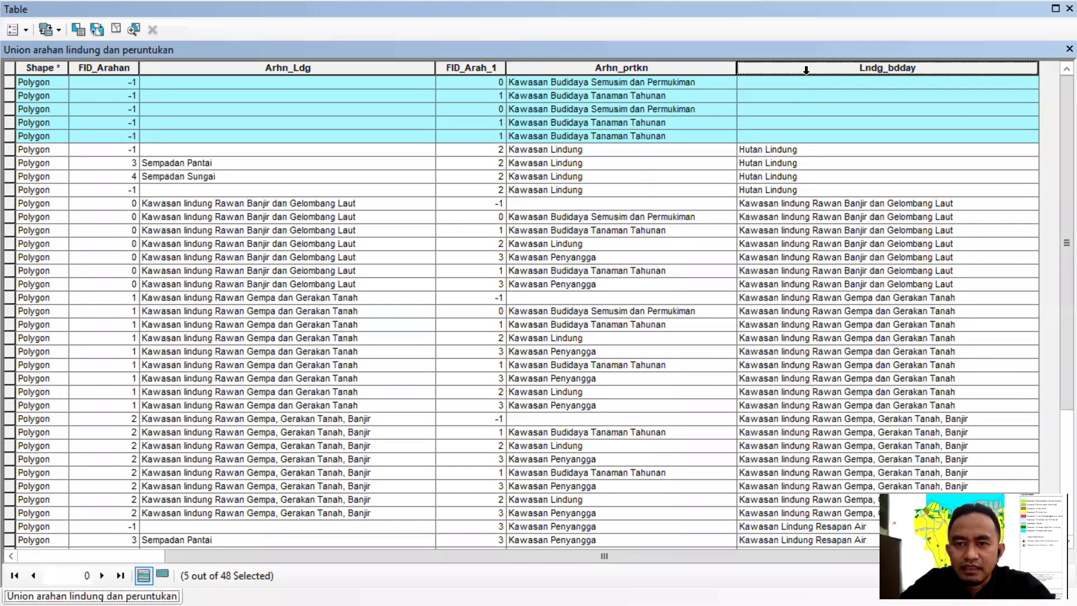
left_click(162, 576)
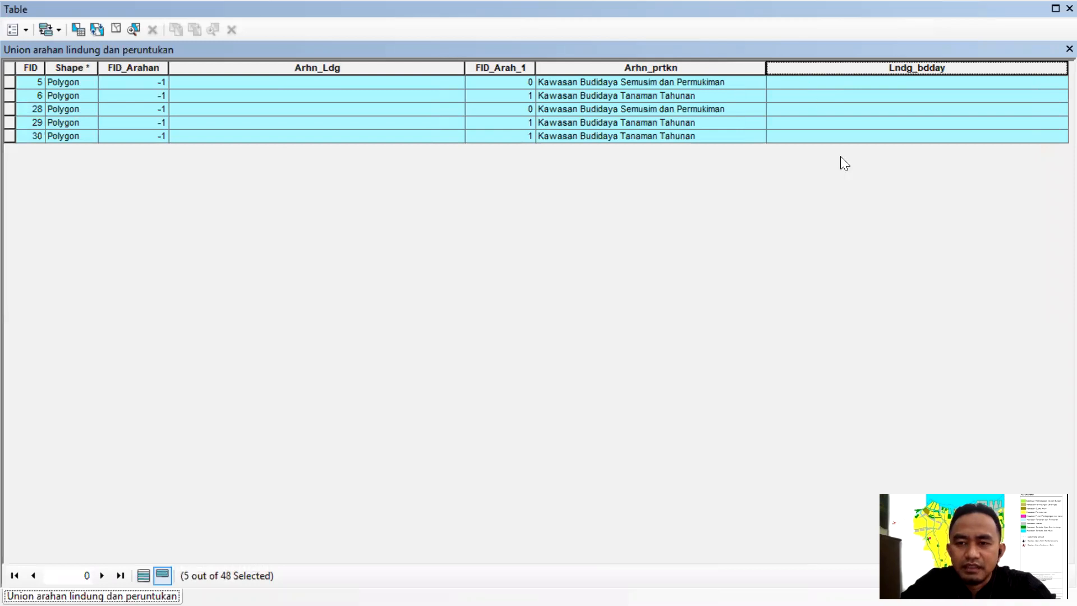
Step: Calculate Lndg_bdday from the Arhn_prtkn field for the selected Kawasan Budidaya records, with all records shown again, and clear the selection
right_click(804, 68)
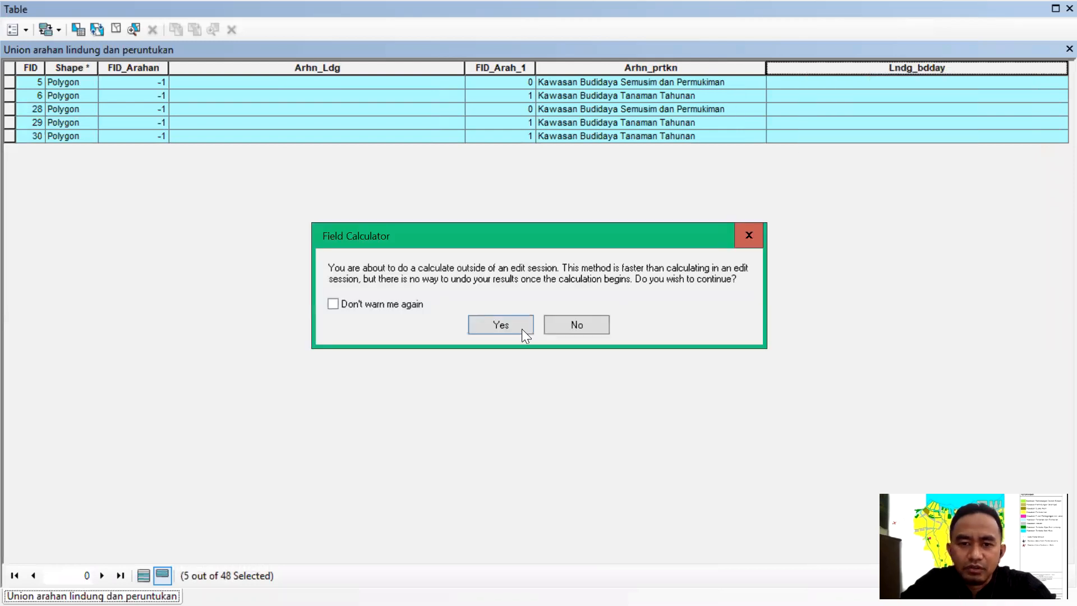
left_click(520, 329)
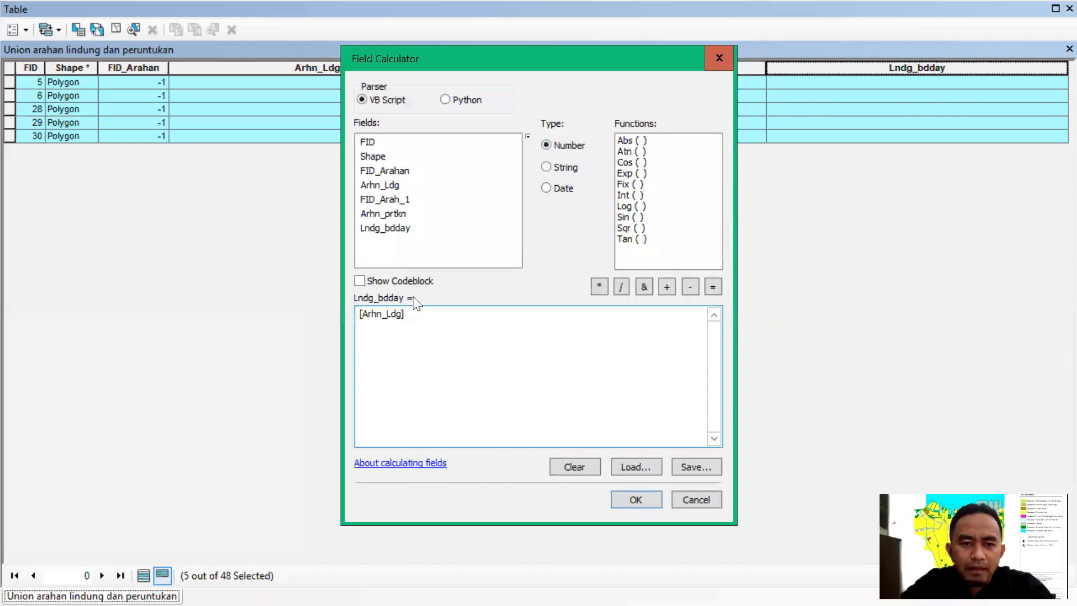
left_click(585, 466)
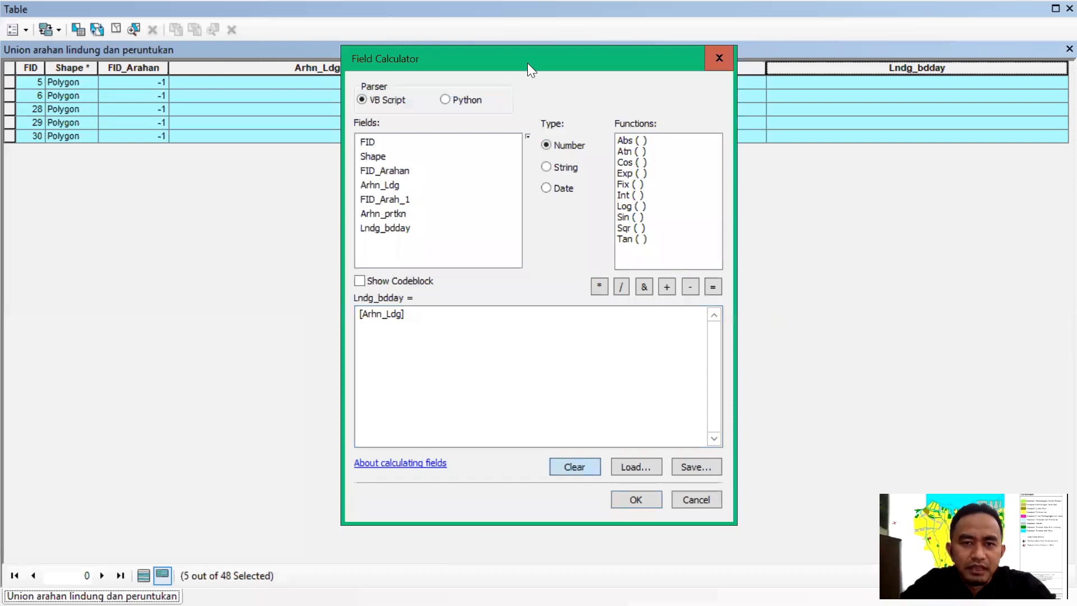
left_click_drag(537, 58, 545, 208)
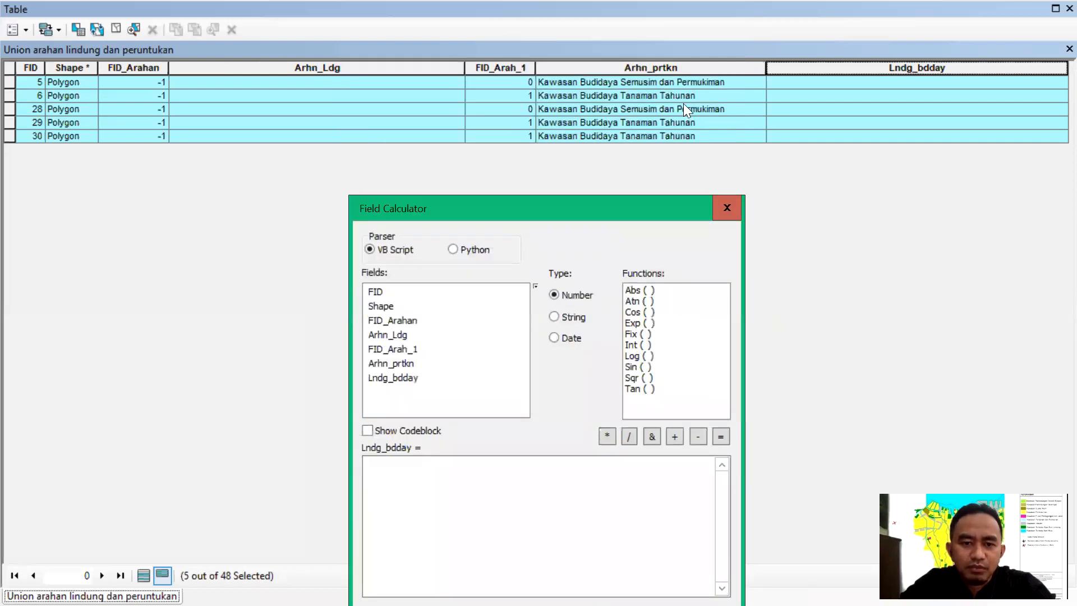
double_click(390, 363)
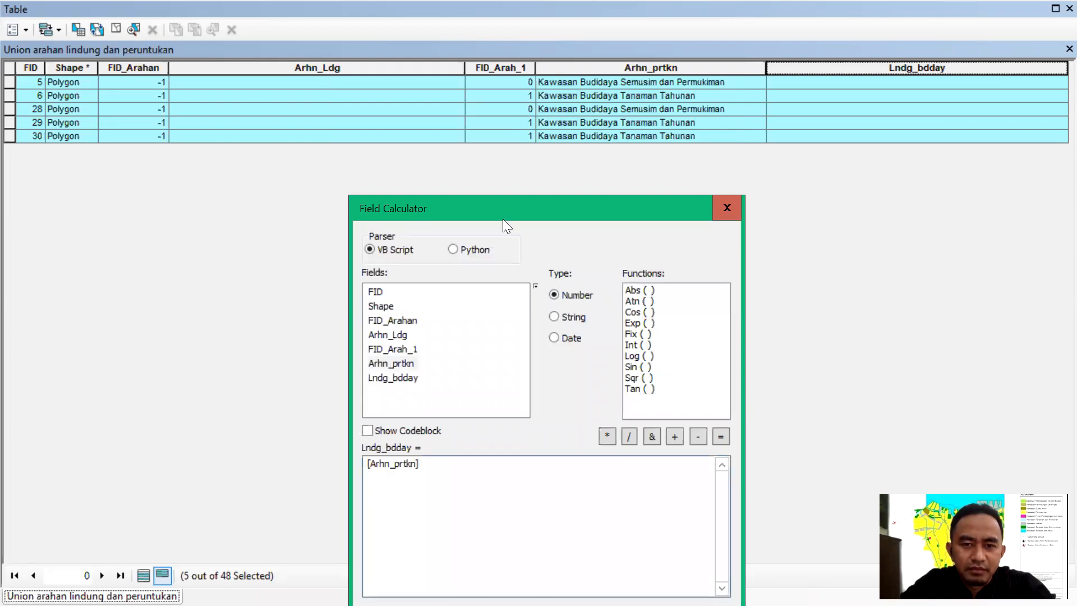
left_click(495, 527)
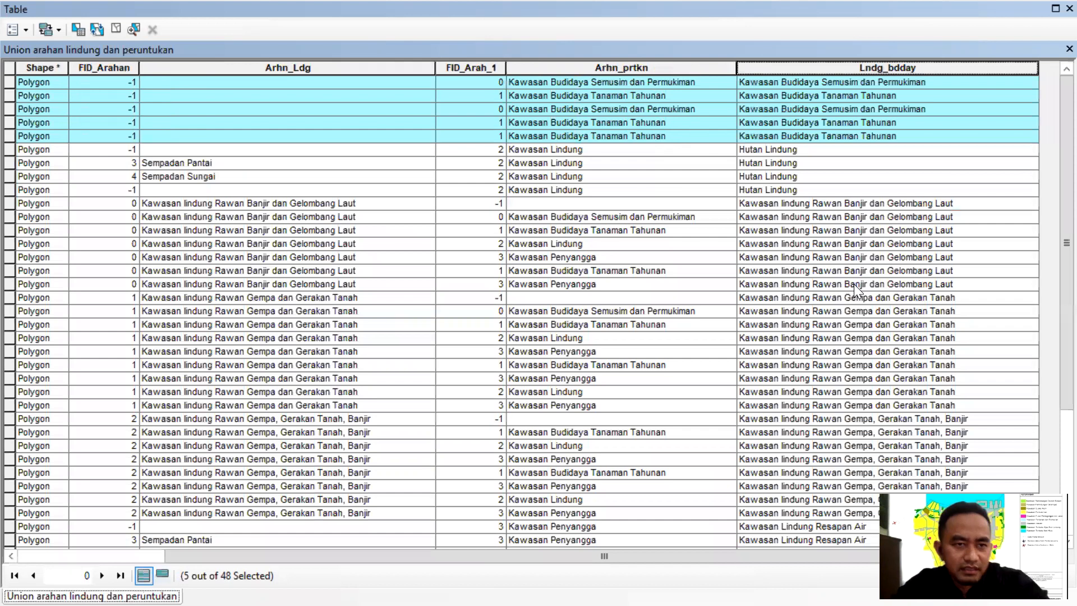
left_click(118, 30)
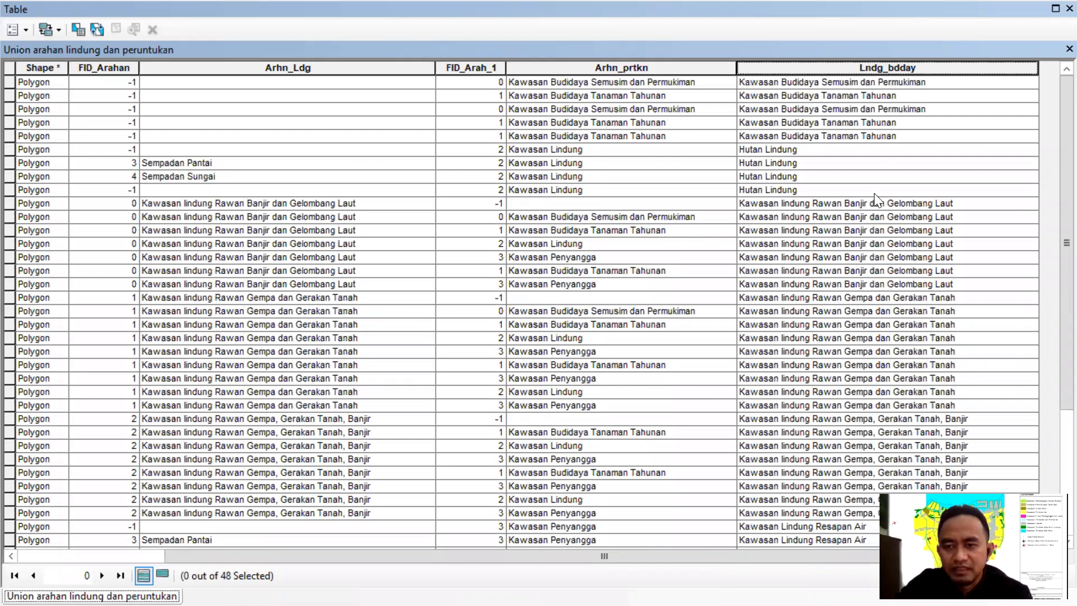
Step: Review the Lndg_bdday classification across all records of the union table and close the table
scroll(843, 200, "down", 4)
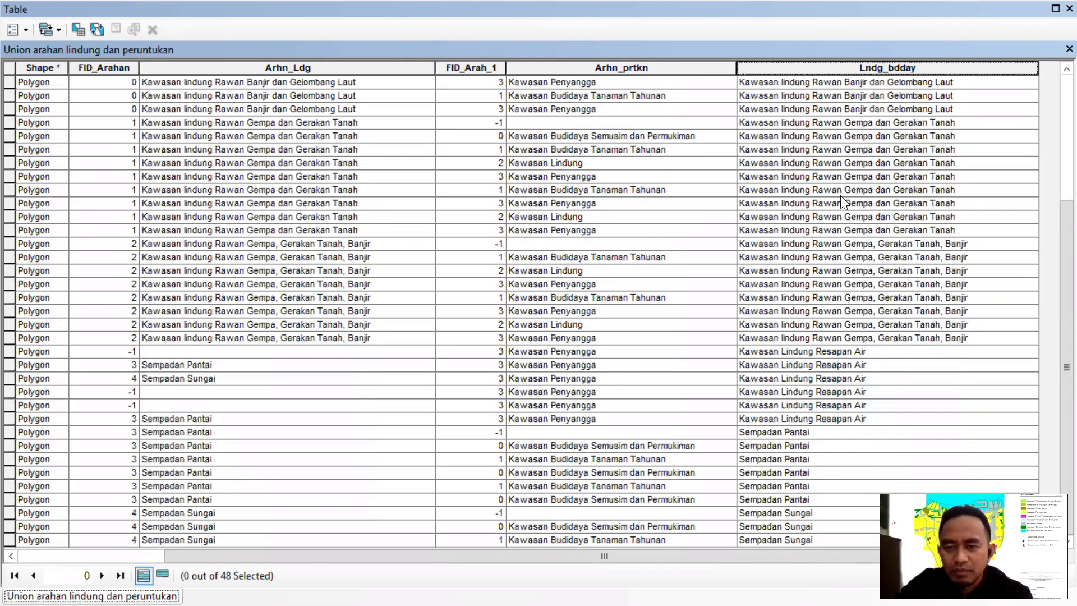
scroll(841, 219, "up", 4)
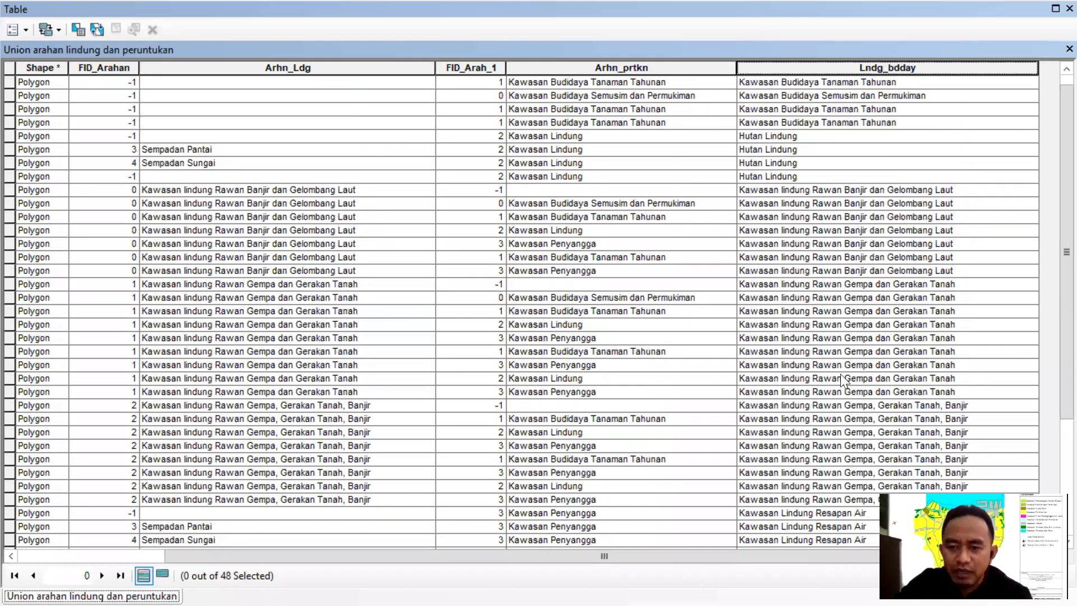
scroll(817, 296, "down", 2)
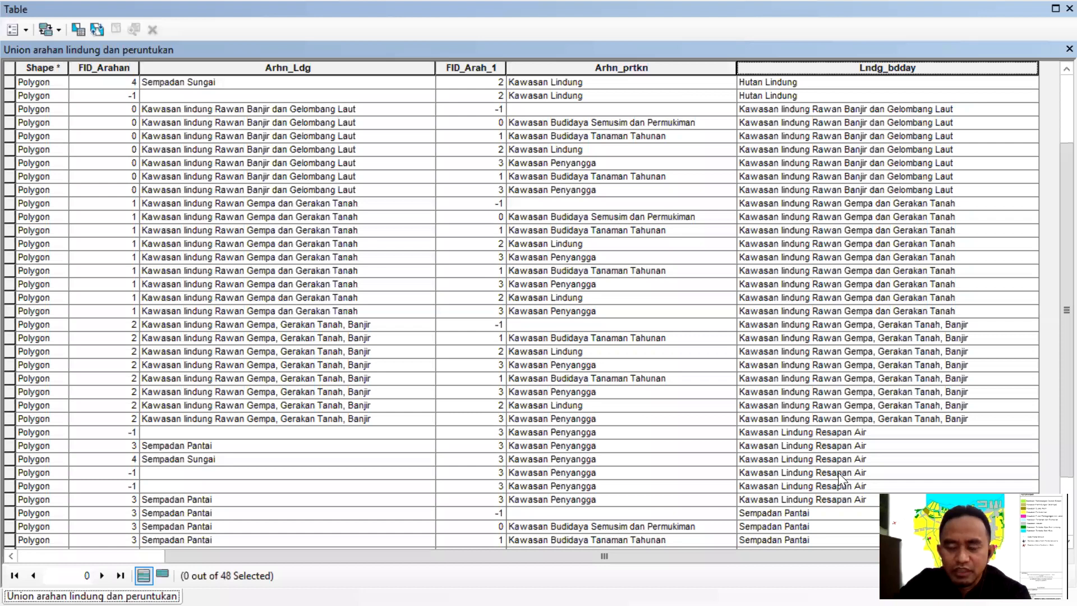
scroll(838, 473, "down", 2)
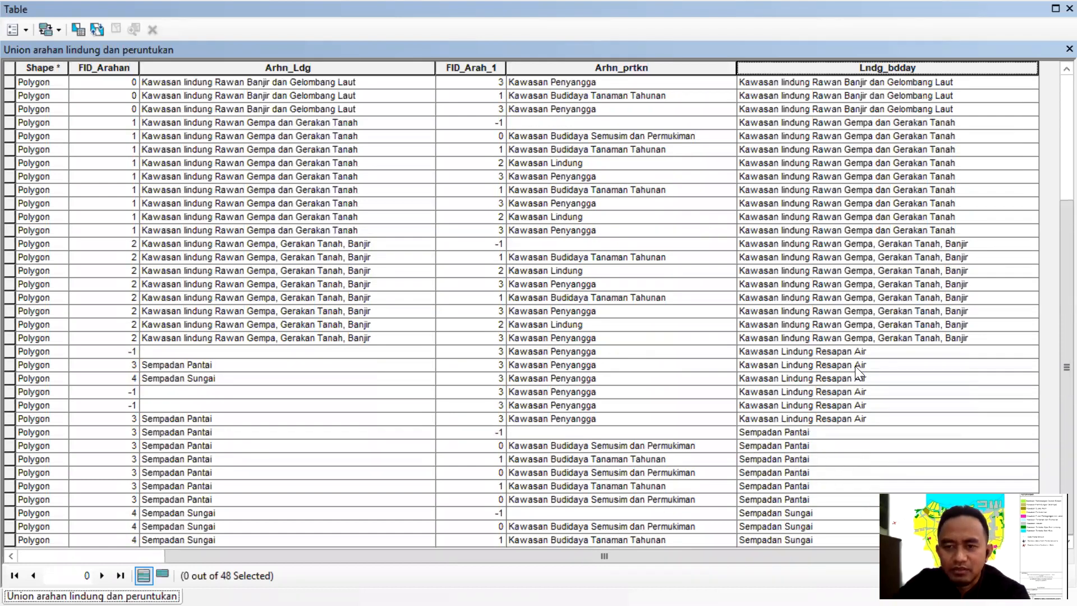
scroll(795, 276, "up", 5)
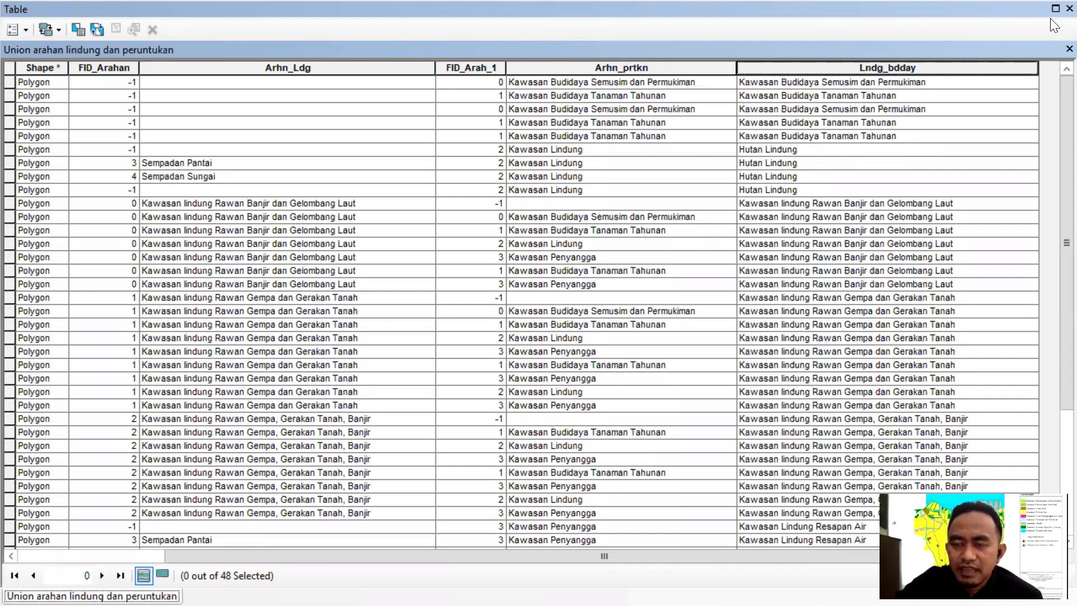
left_click(1070, 8)
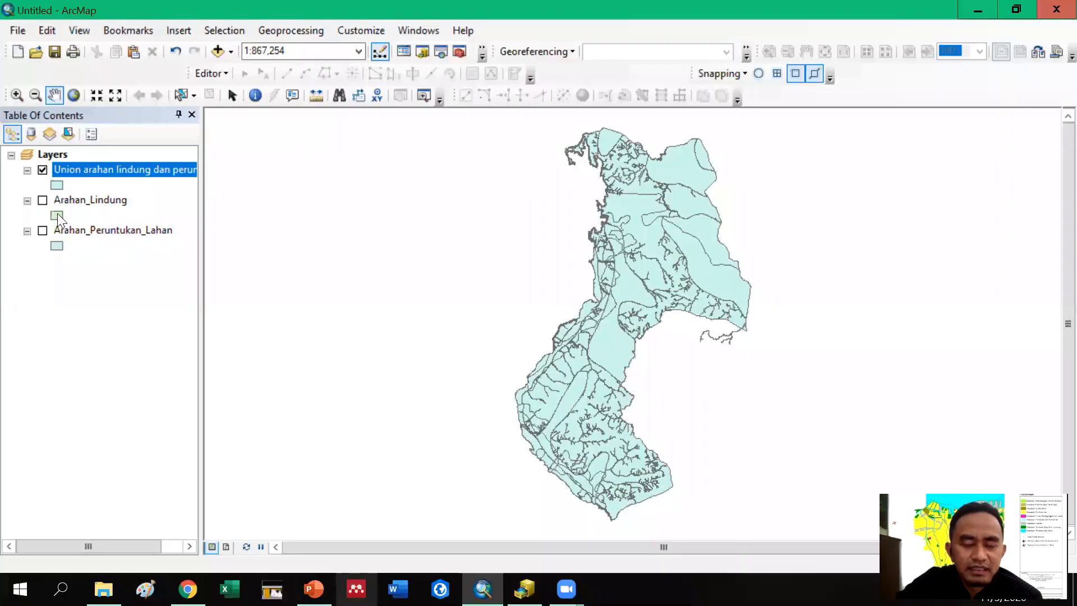
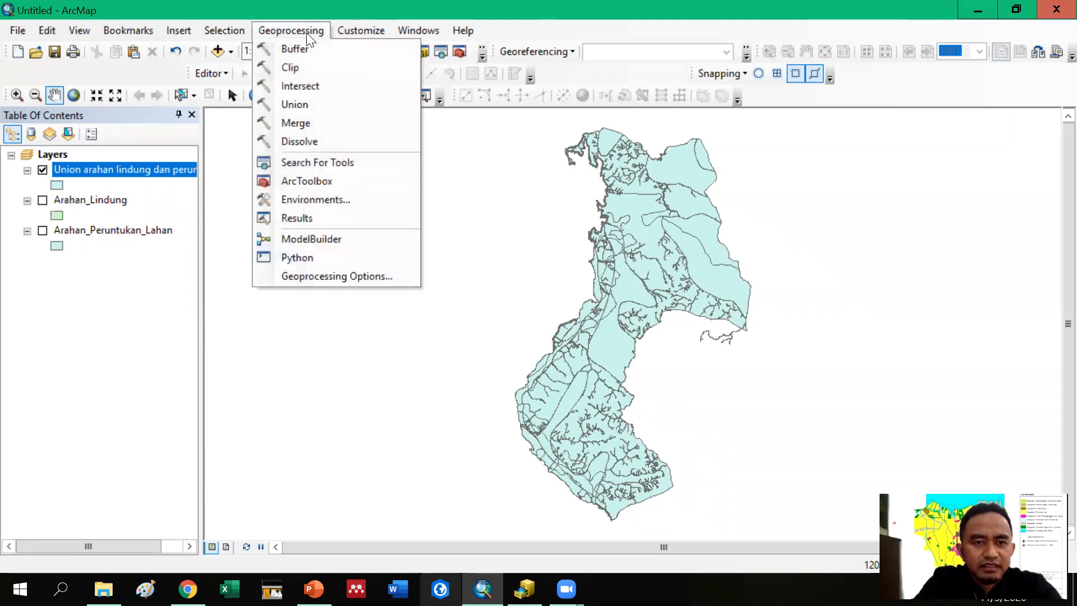
Step: Set up a Dissolve with Union arahan lindung dan peruntukan as input and the Trash folder as output location
left_click(315, 143)
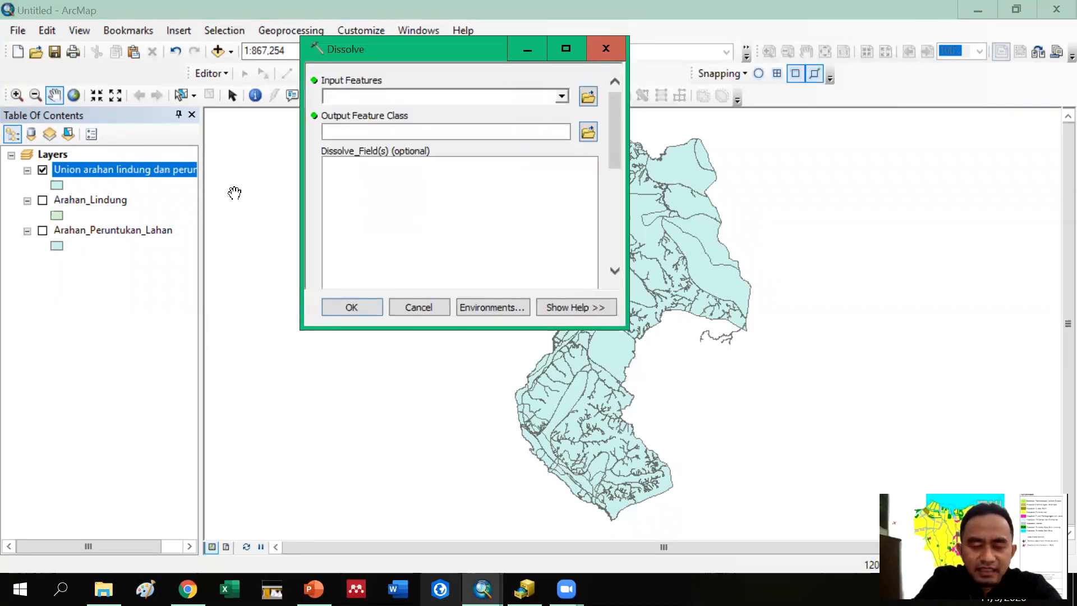
left_click_drag(106, 170, 423, 92)
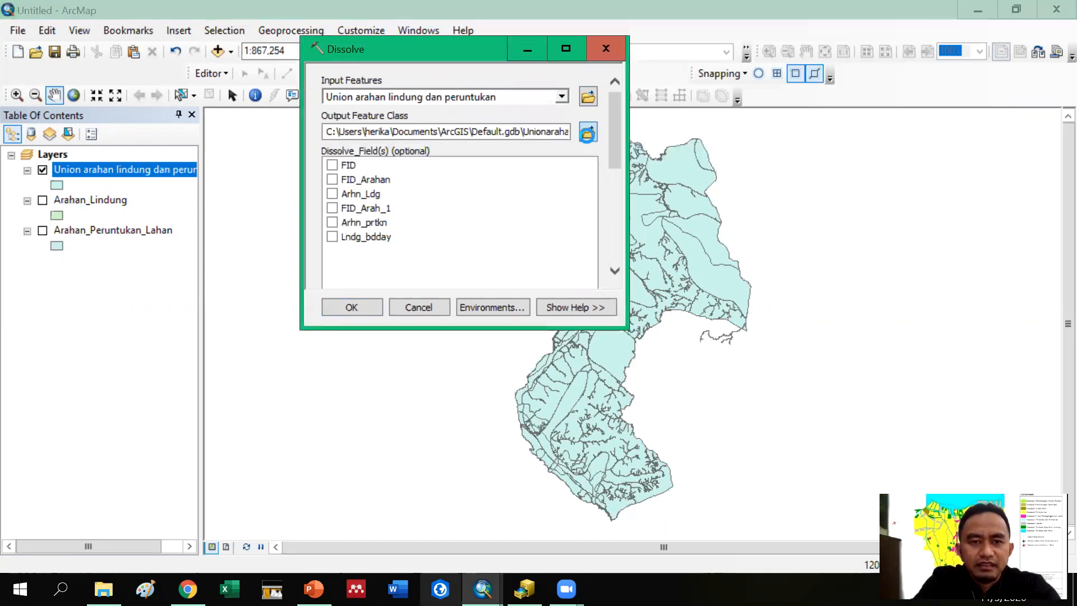
left_click(588, 132)
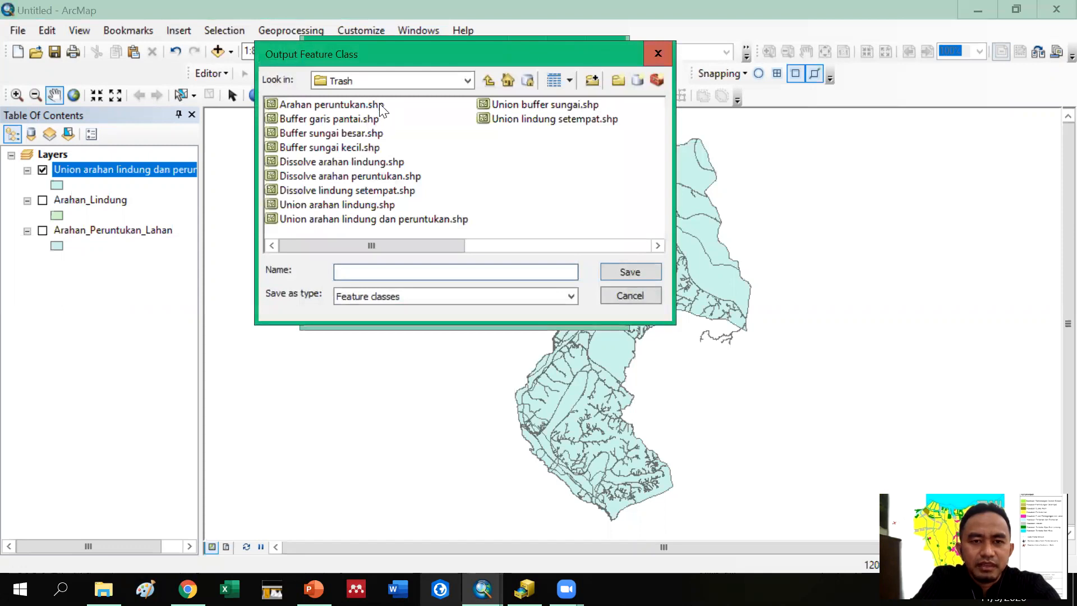
left_click(393, 79)
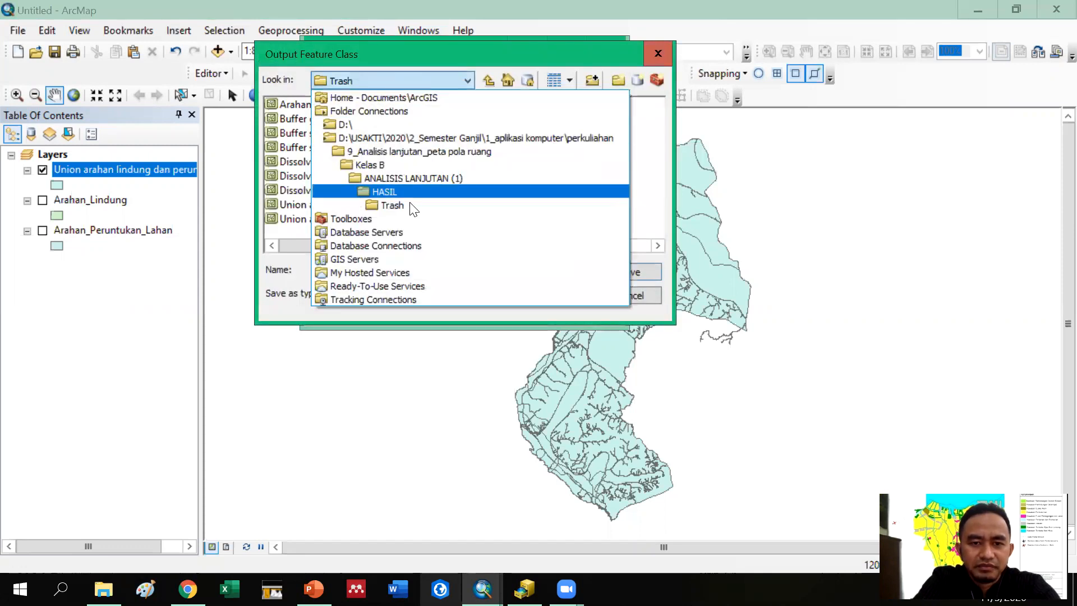
left_click(392, 205)
Step: Save the Dissolve output feature class under the name "Dissolve arahan lindung dan peruntukan"
left_click(381, 271)
type("Dissol")
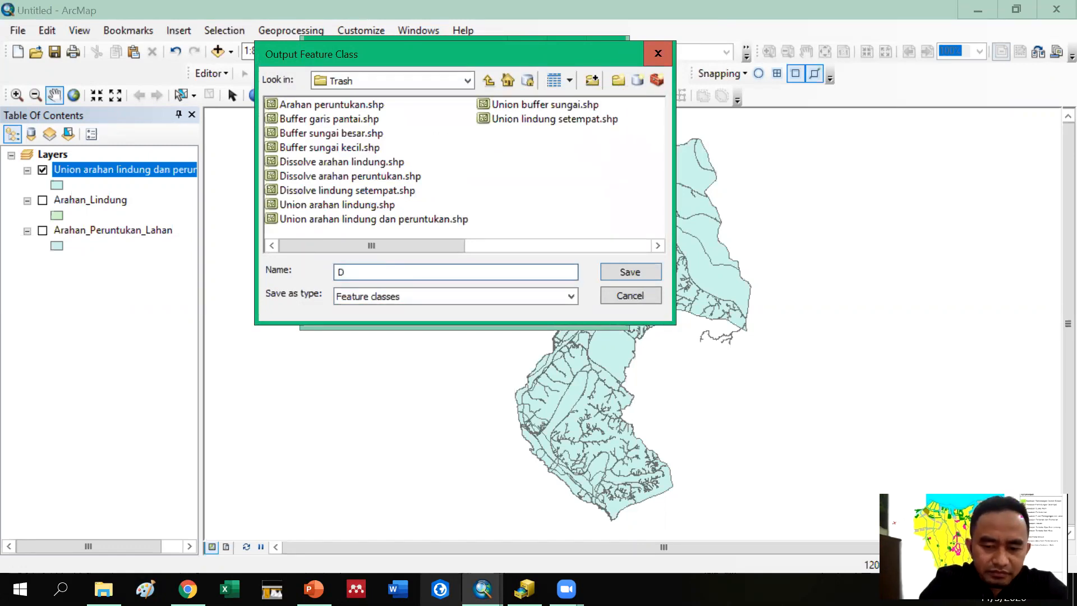
type("ve")
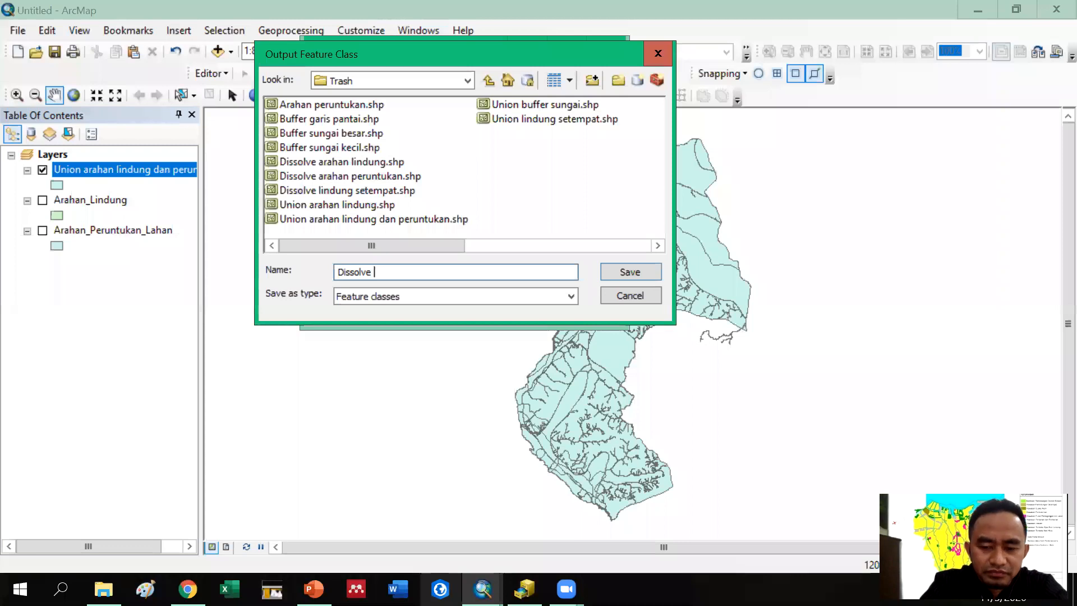
type("lindung ")
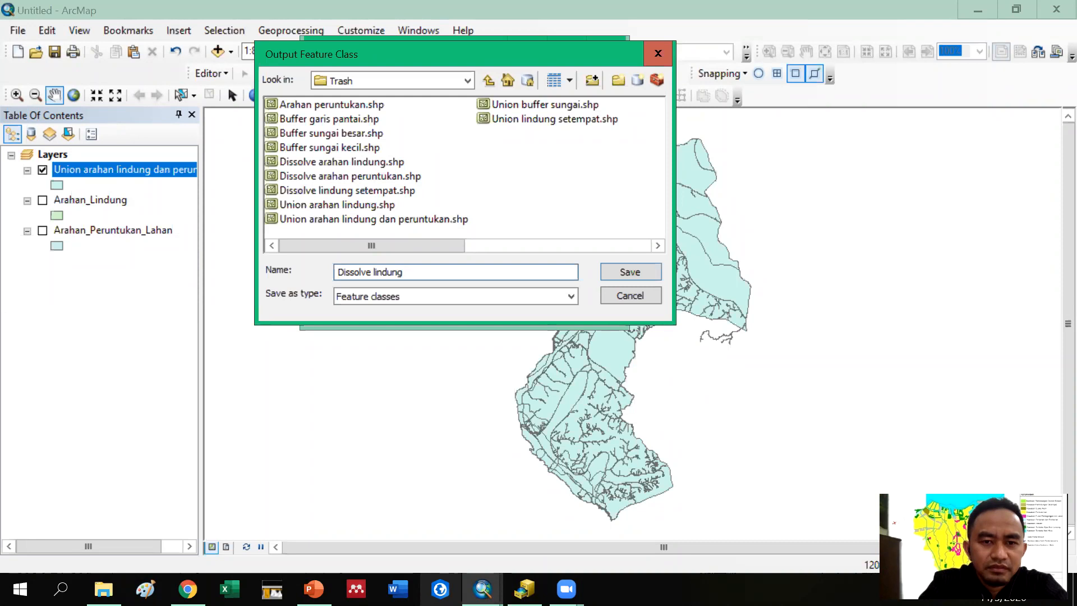
type("dan perun")
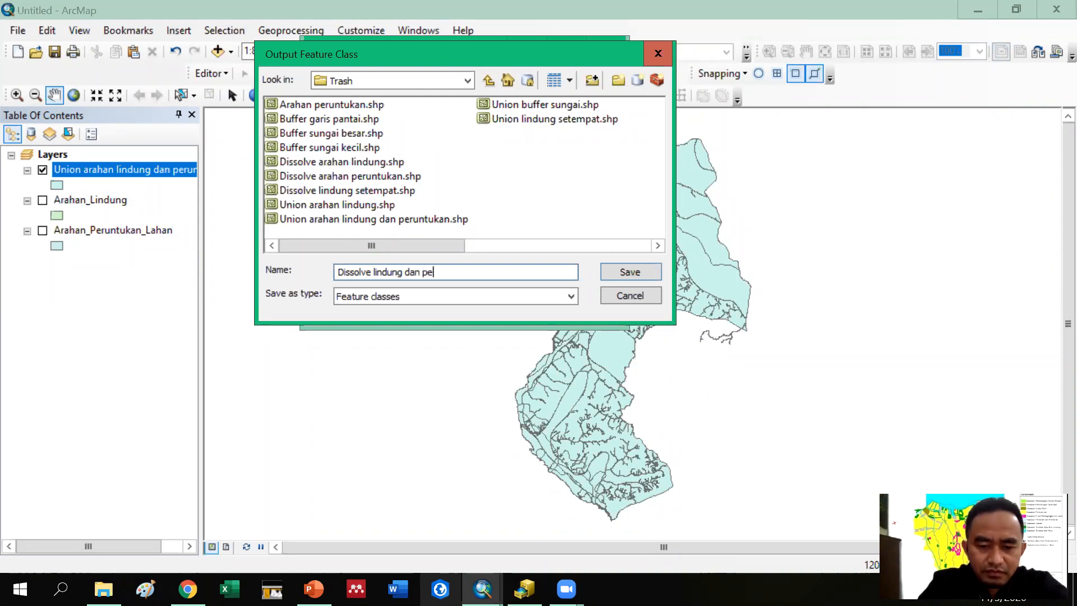
type("tukan")
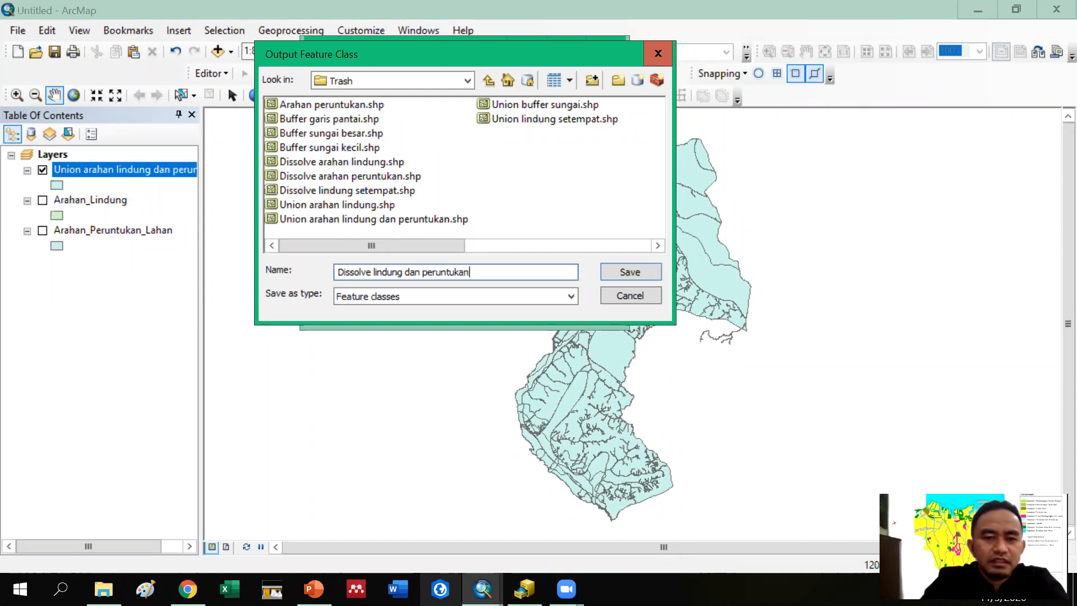
left_click(373, 273)
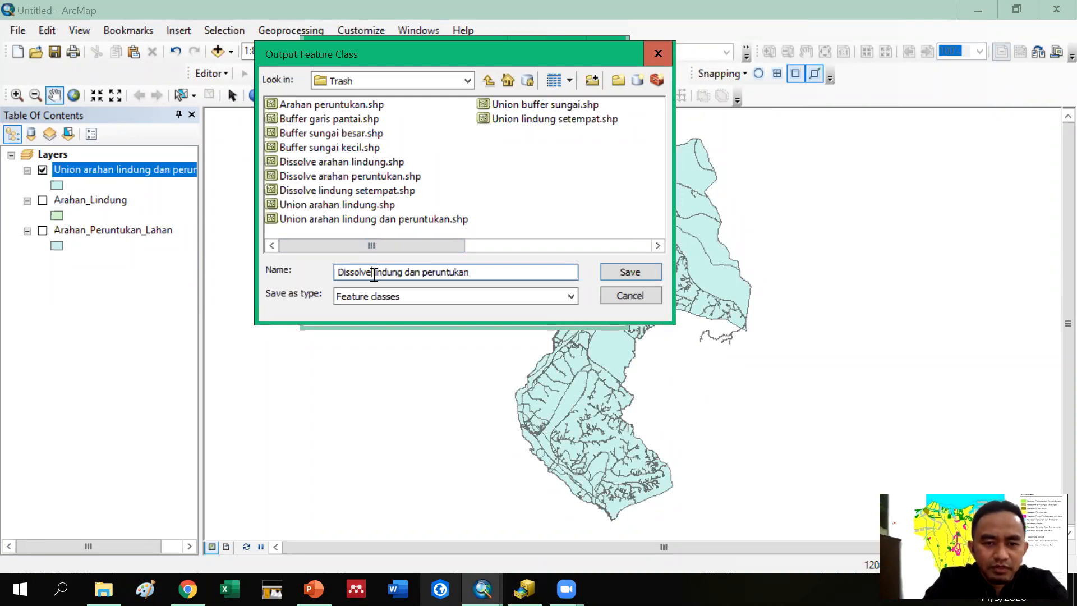
type("arahan")
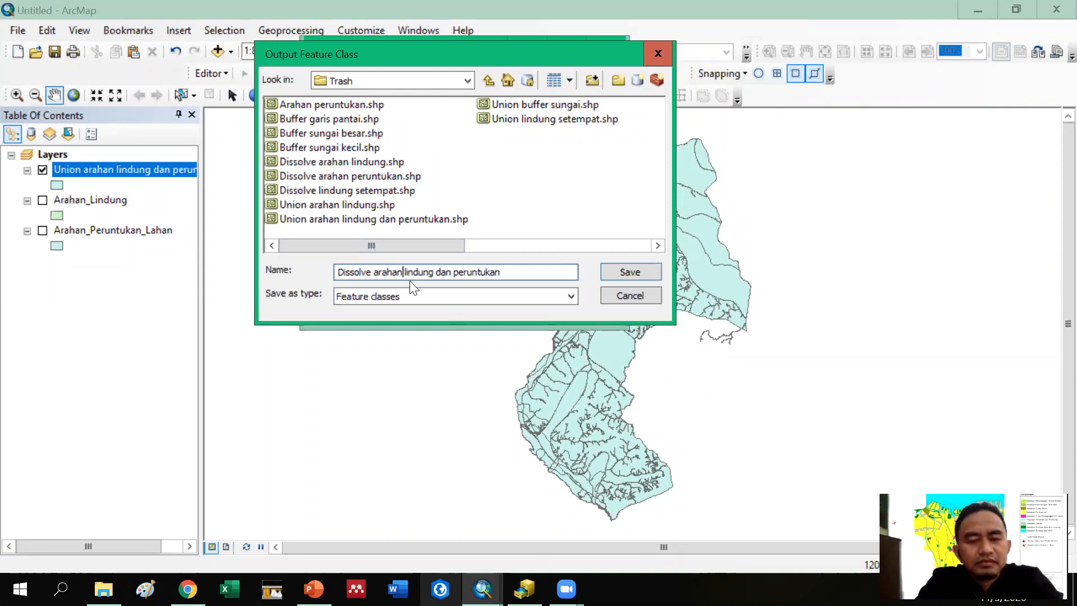
left_click(614, 275)
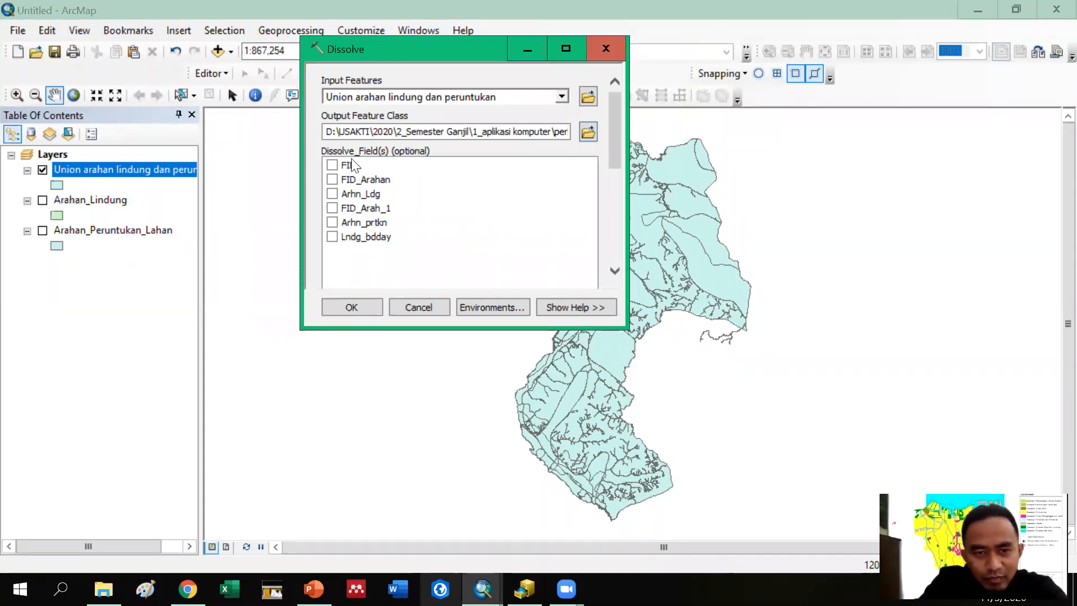
Step: Run the Dissolve on the Lndg_bdday field and hide the union layer on the map
left_click(333, 237)
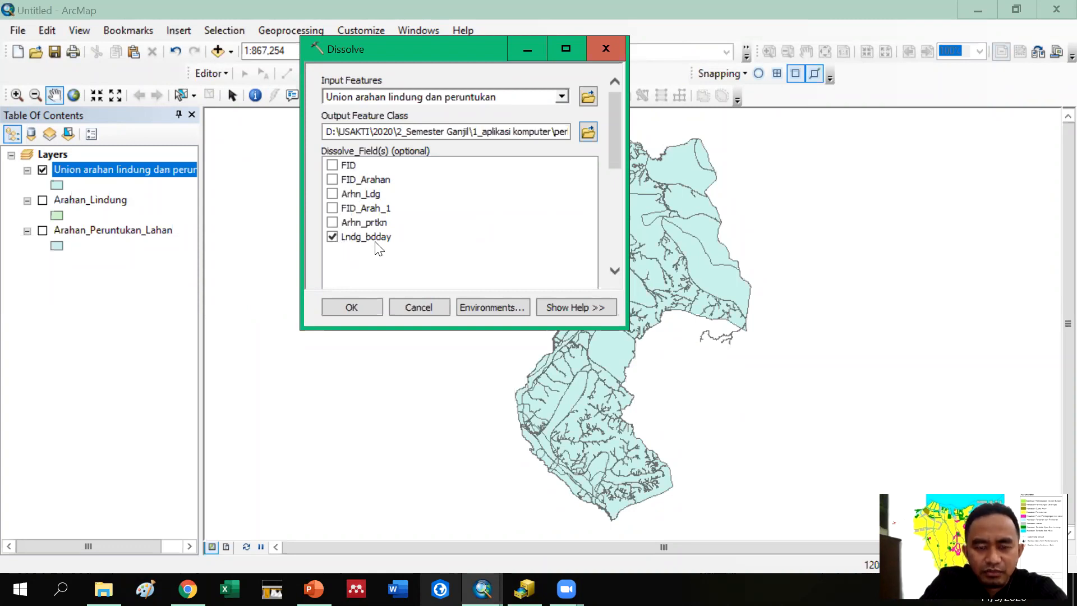
left_click(367, 310)
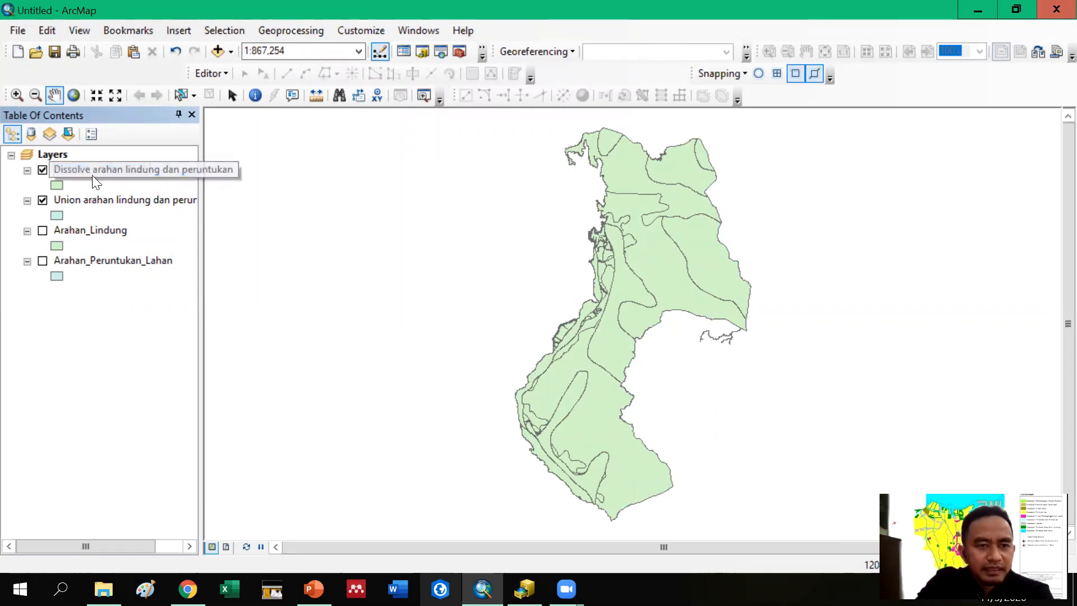
left_click(44, 199)
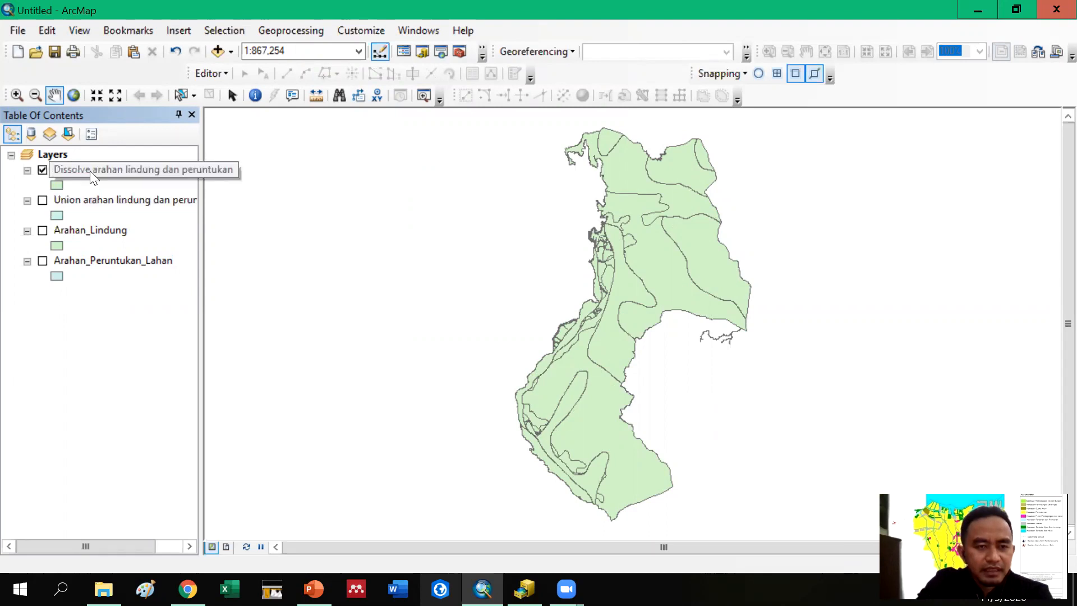
Step: Open the dissolved layer's attribute table and select the Kawasan Budidaya Semusim dan Permukiman and Kawasan Budidaya Tanaman Tahunan records
right_click(90, 171)
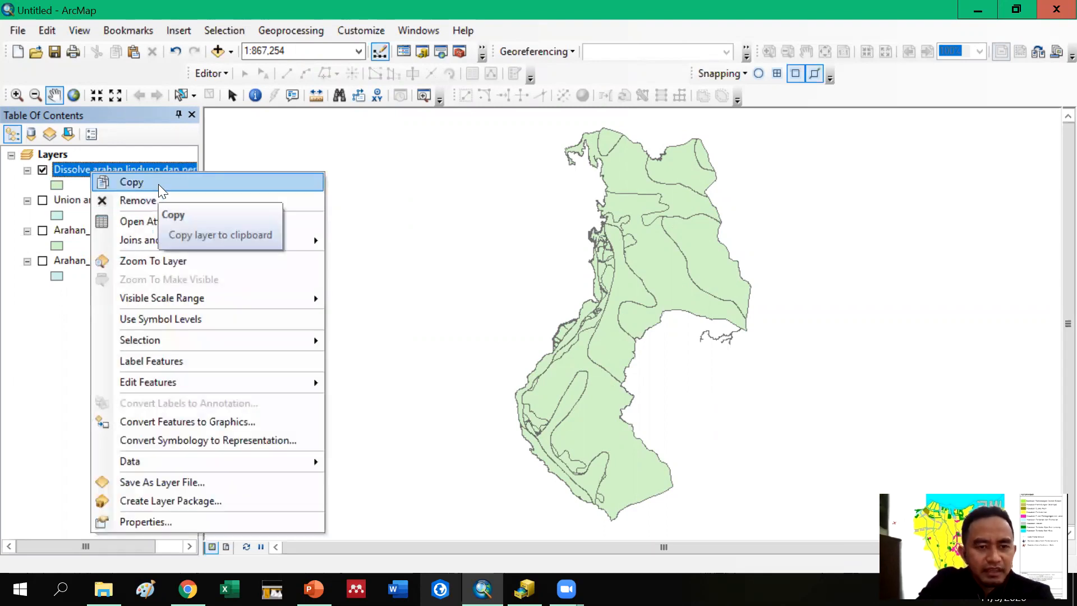
left_click(167, 222)
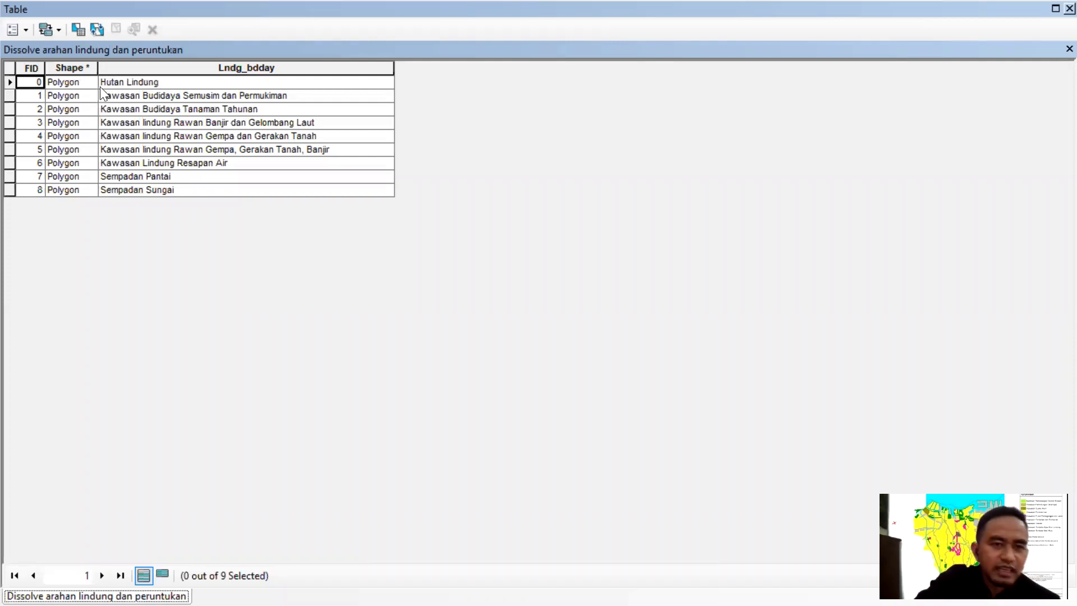
left_click(10, 95)
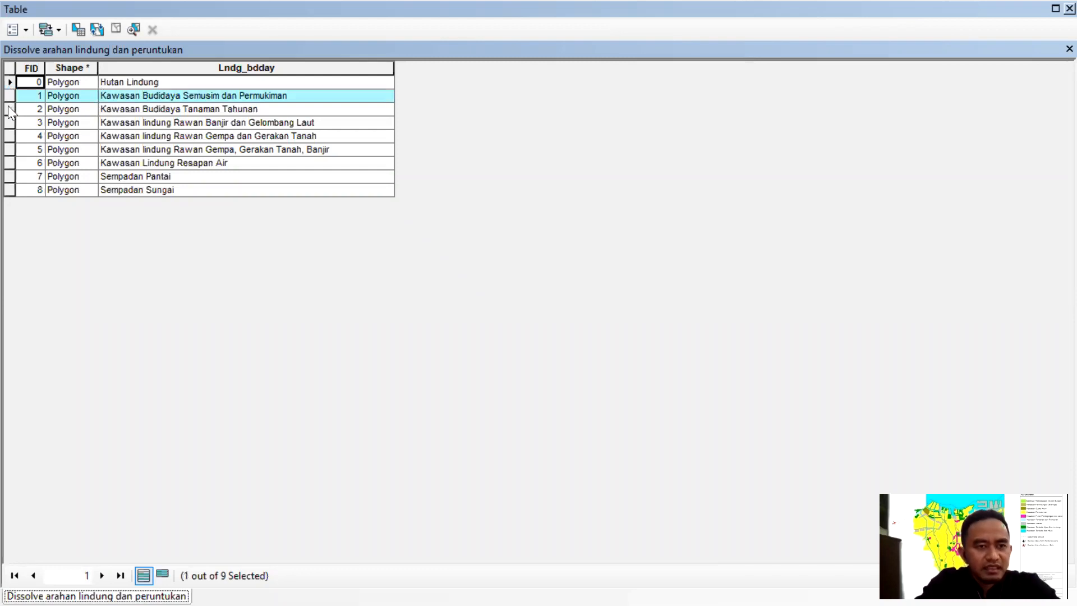
left_click(8, 108, "ctrl")
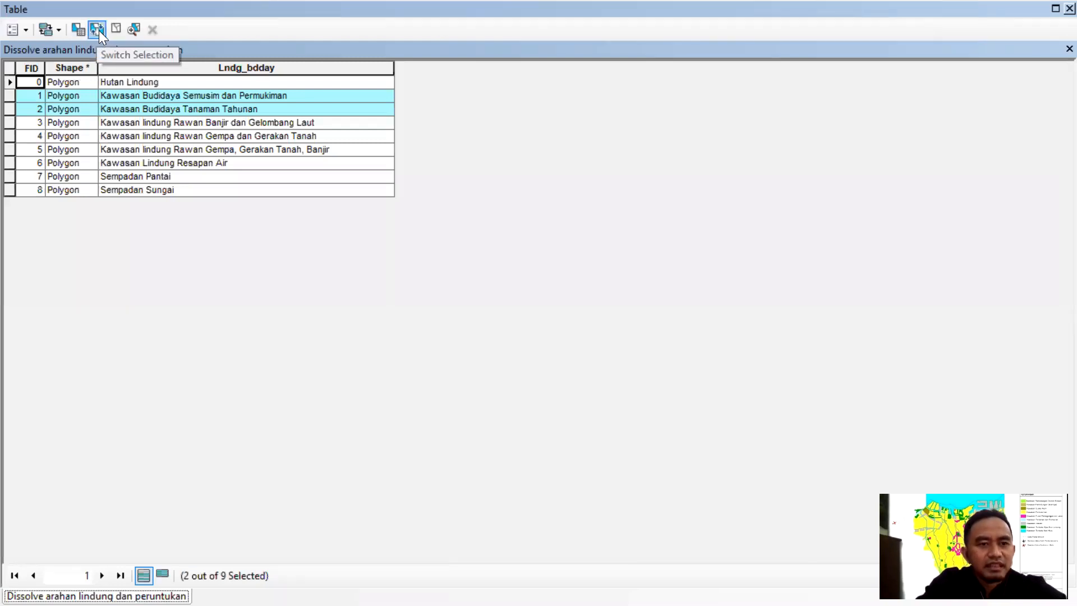
right_click(9, 94)
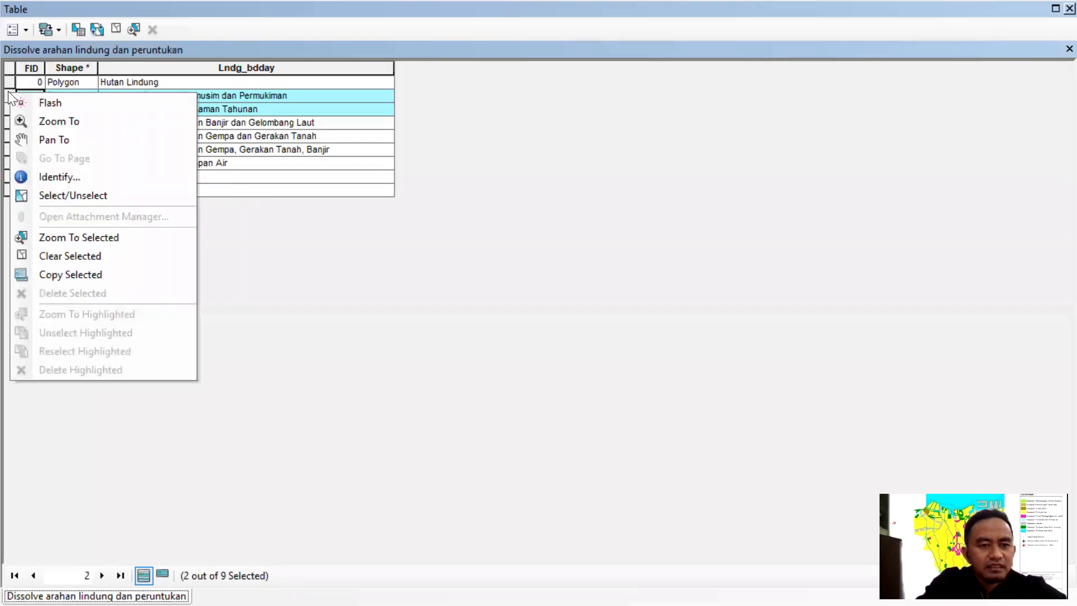
left_click(366, 295)
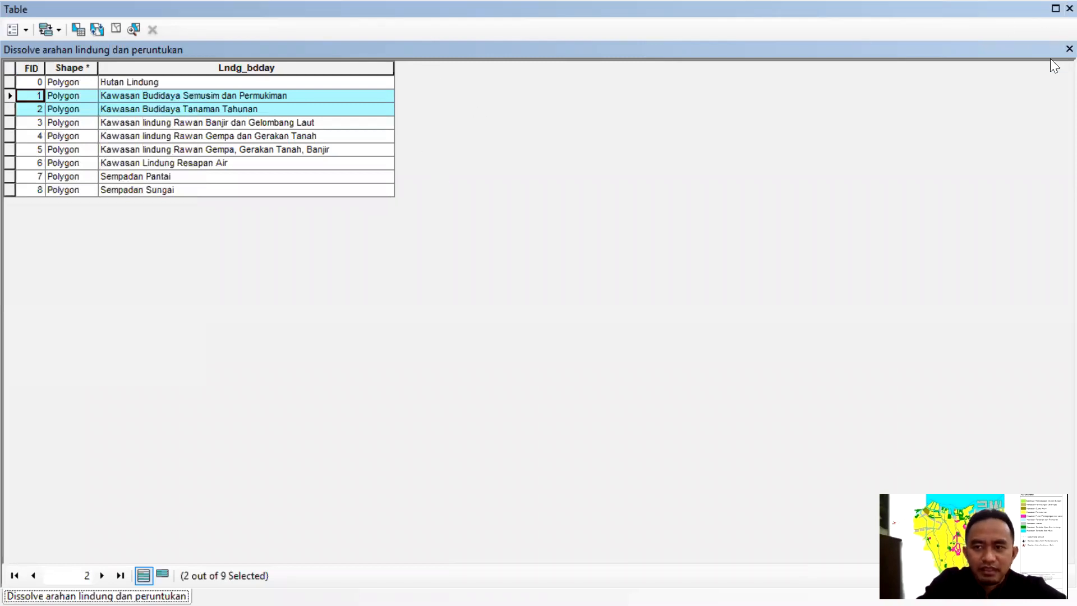
Step: Clear the feature selection and reselect the Kawasan Budidaya Semusim dan Permukiman and Kawasan Budidaya Tanaman Tahunan records in the dissolved layer's attribute table
left_click(1070, 49)
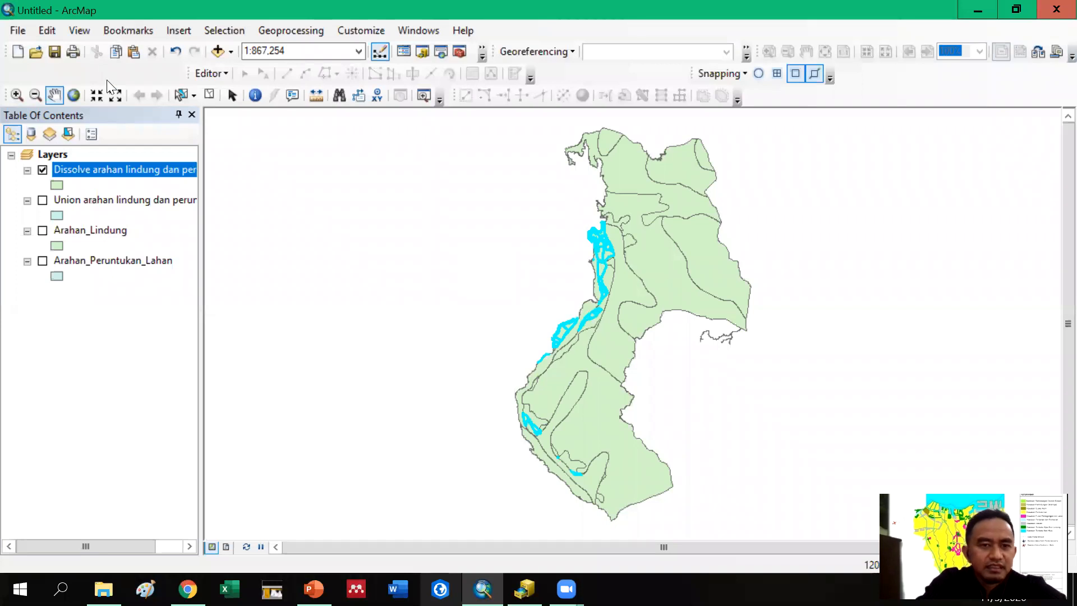
left_click(209, 95)
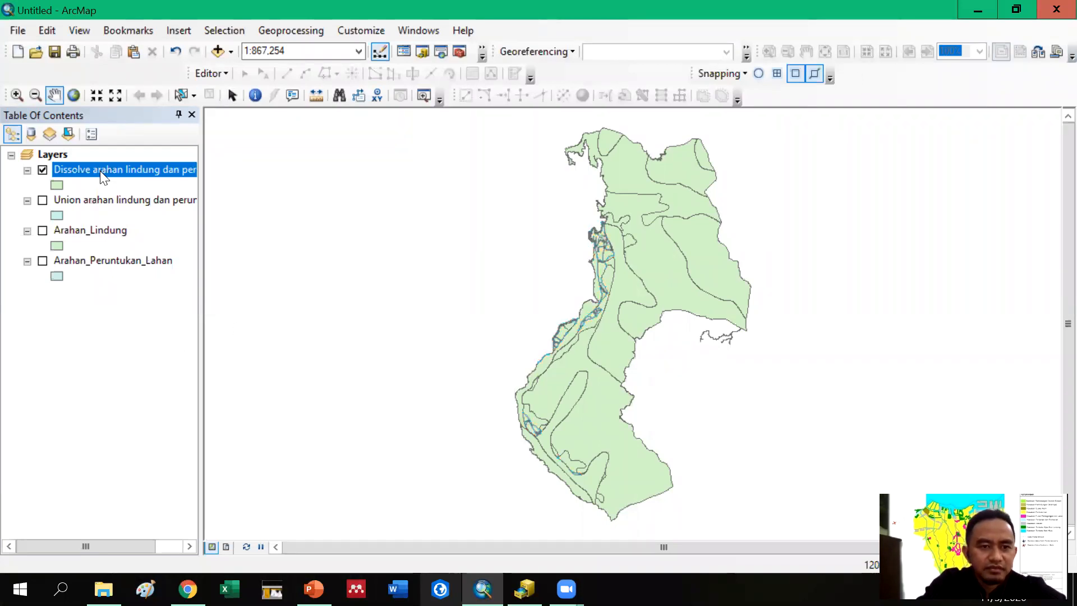
right_click(102, 172)
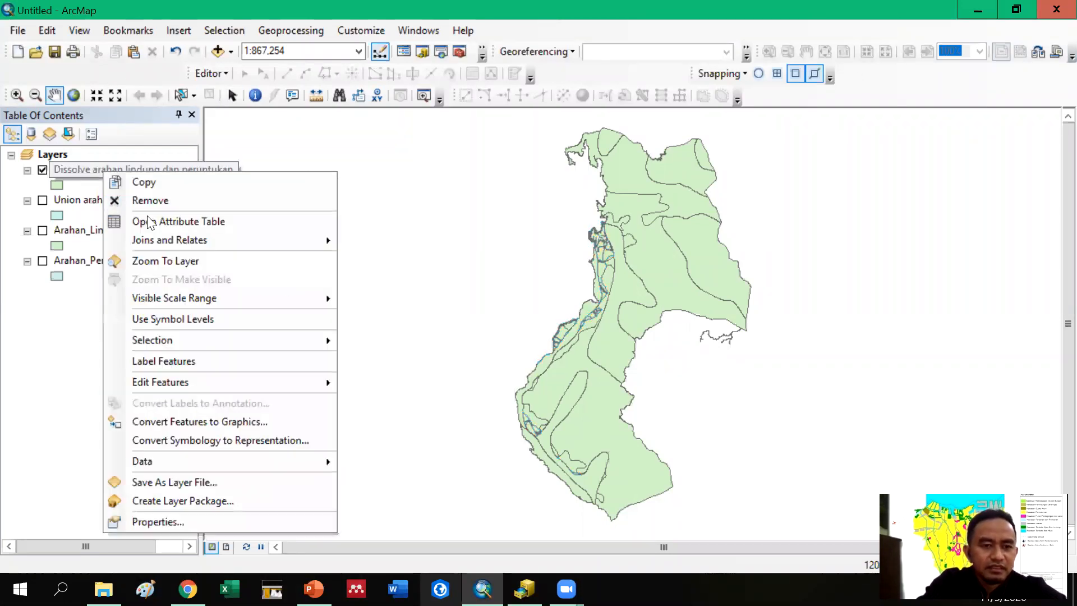
left_click(160, 222)
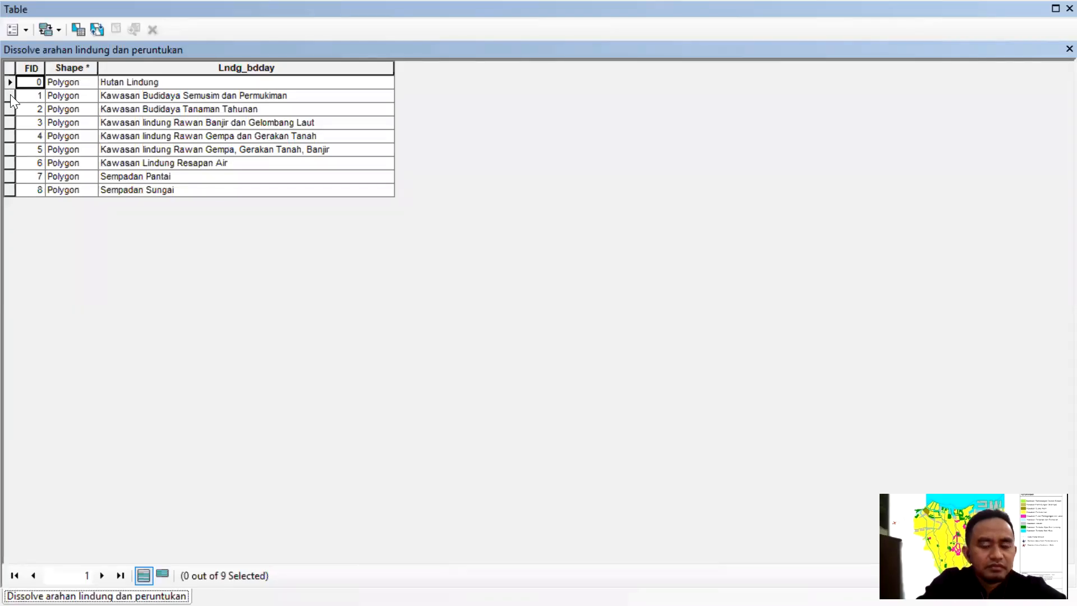
left_click(10, 96)
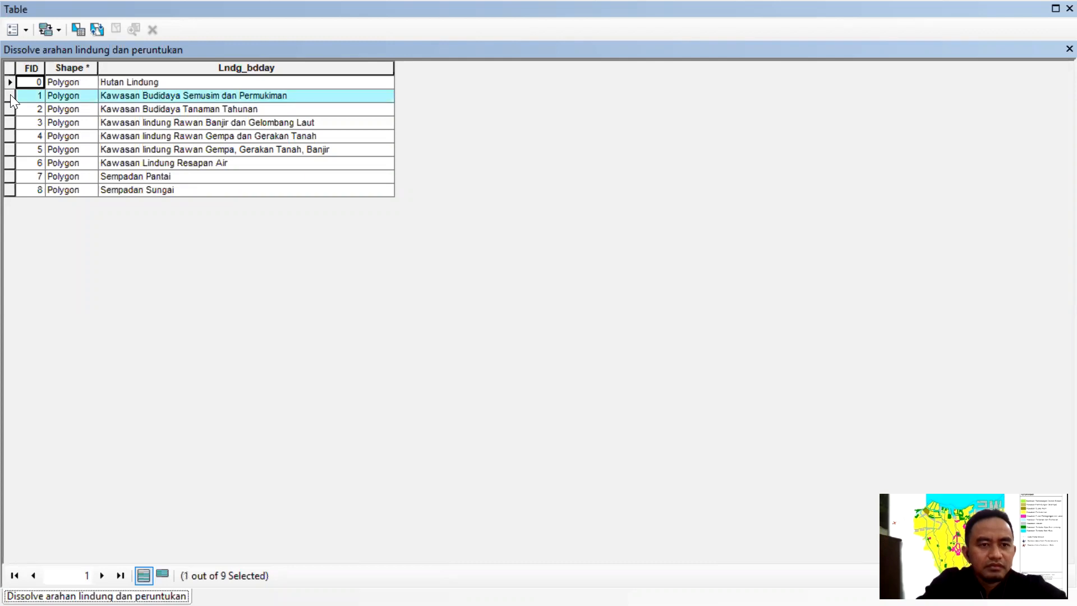
left_click(9, 108, "ctrl")
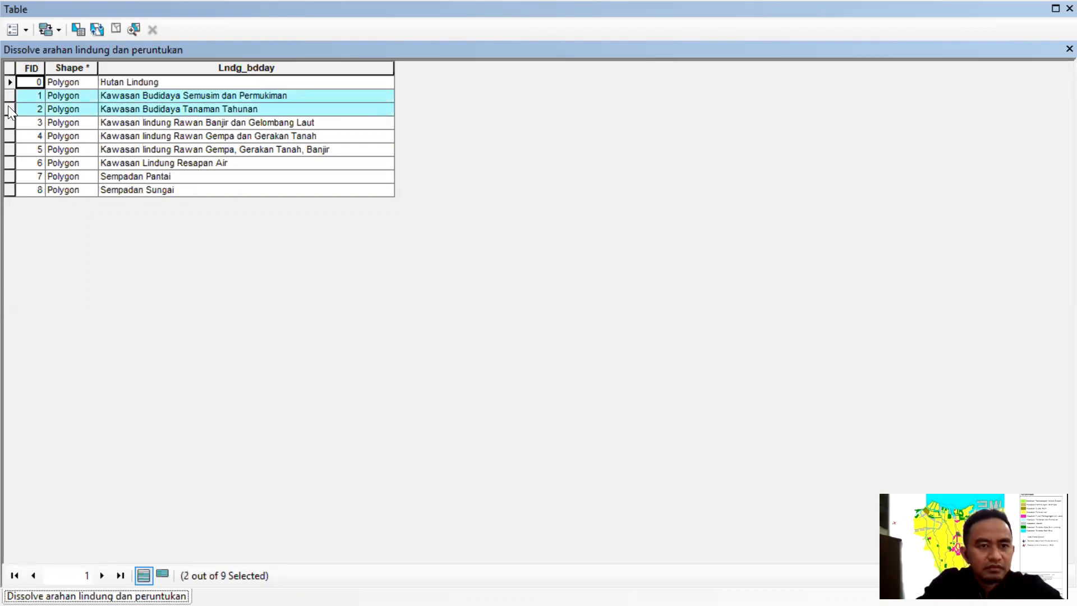
right_click(9, 110)
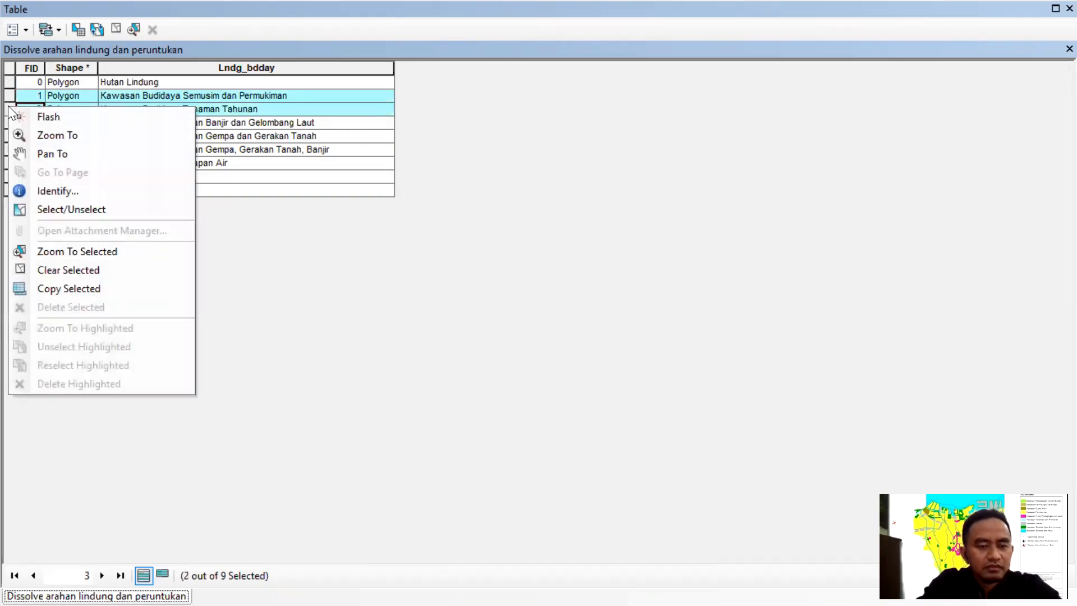
left_click(429, 264)
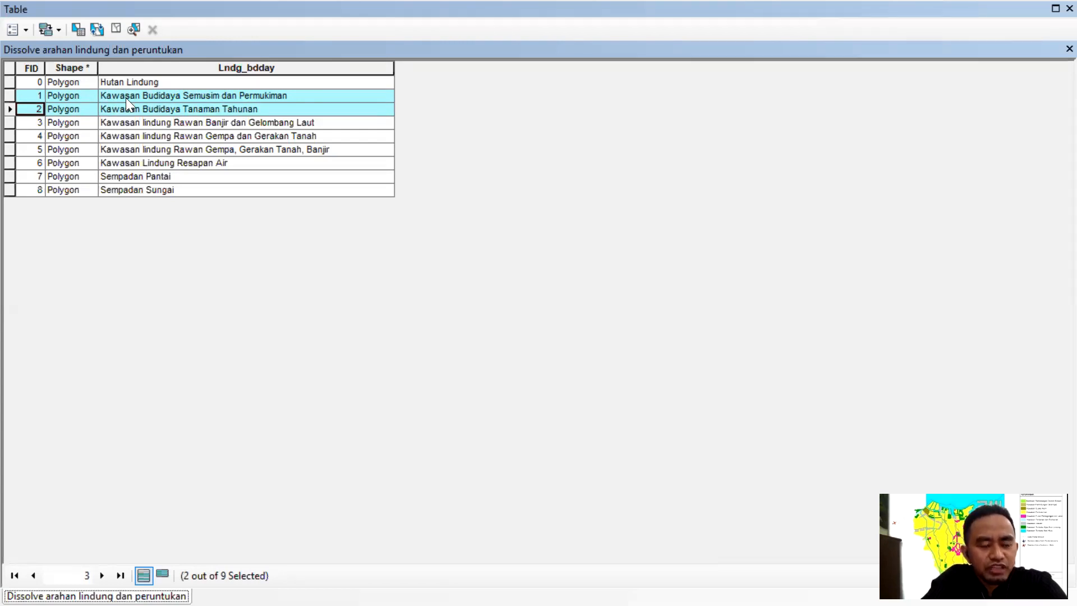
Step: Switch the selection to all records other than Kawasan Budidaya and start a data export of the dissolved layer's selected features
left_click(98, 32)
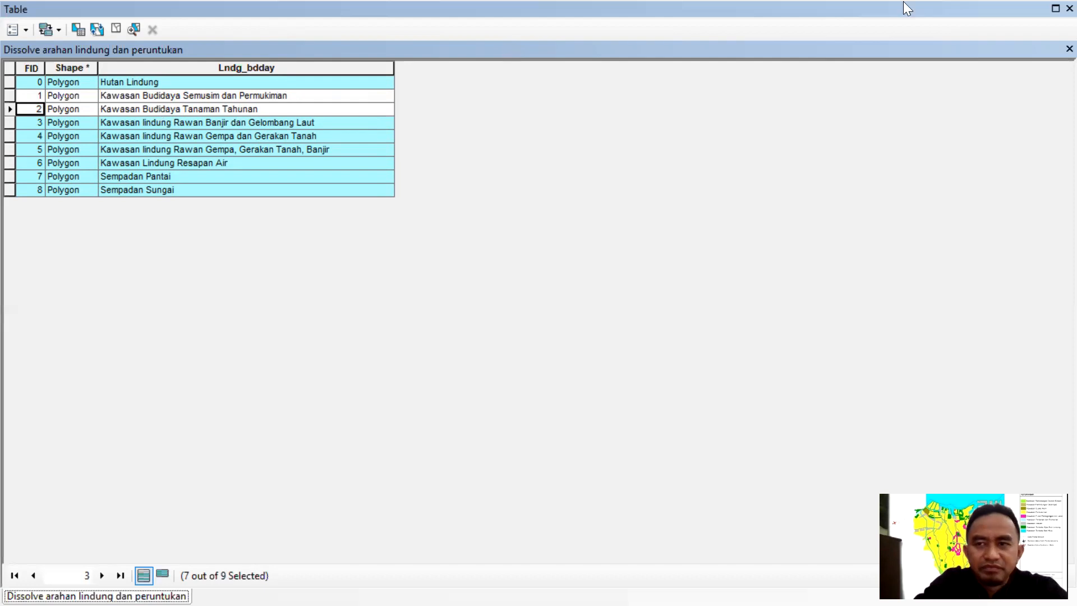
left_click(1052, 15)
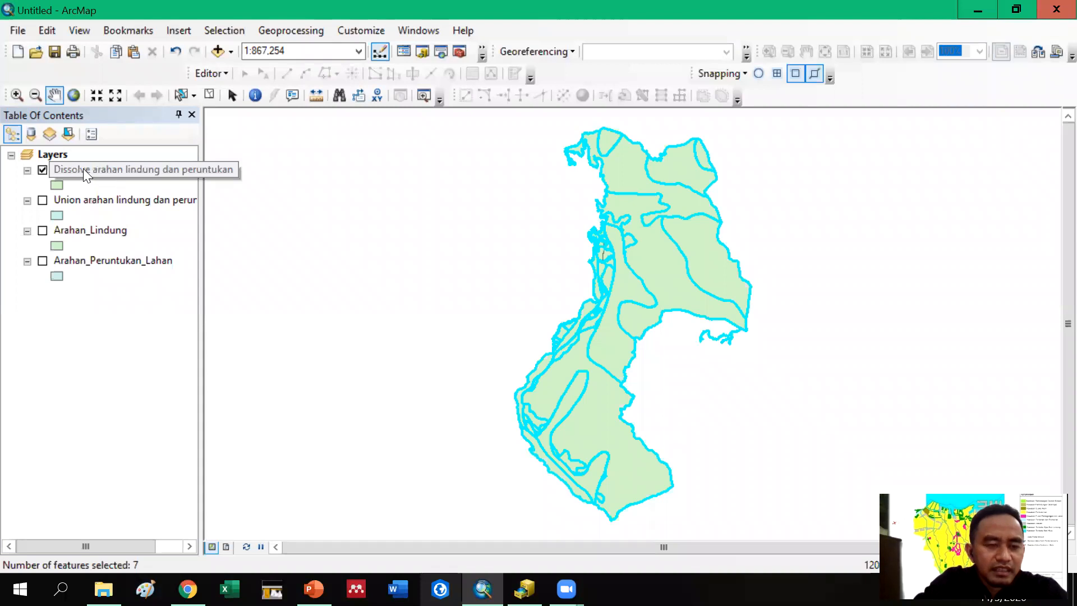
right_click(83, 168)
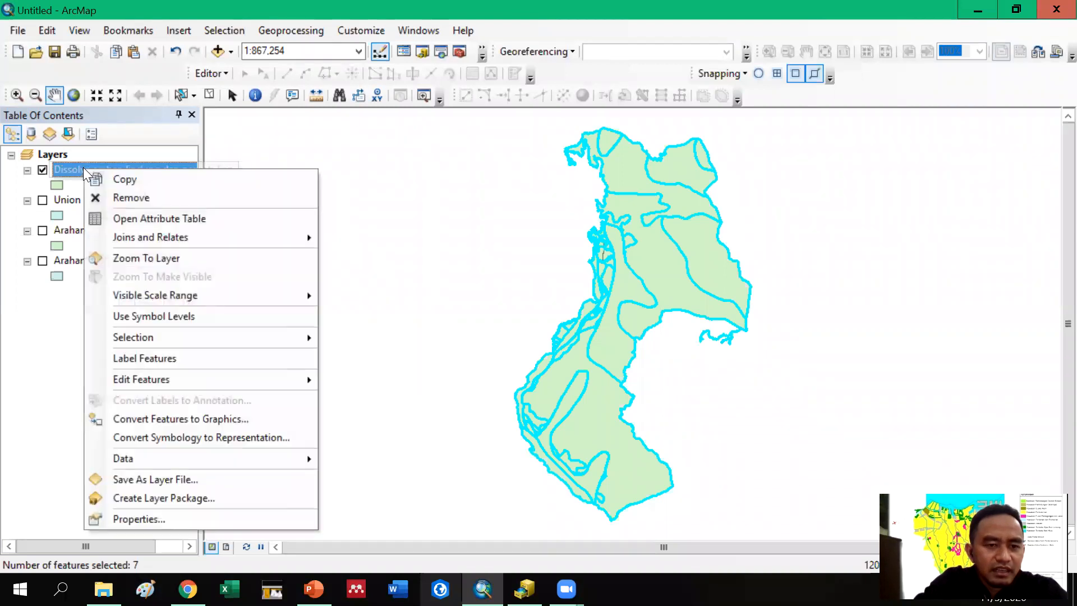
mouse_move(146, 462)
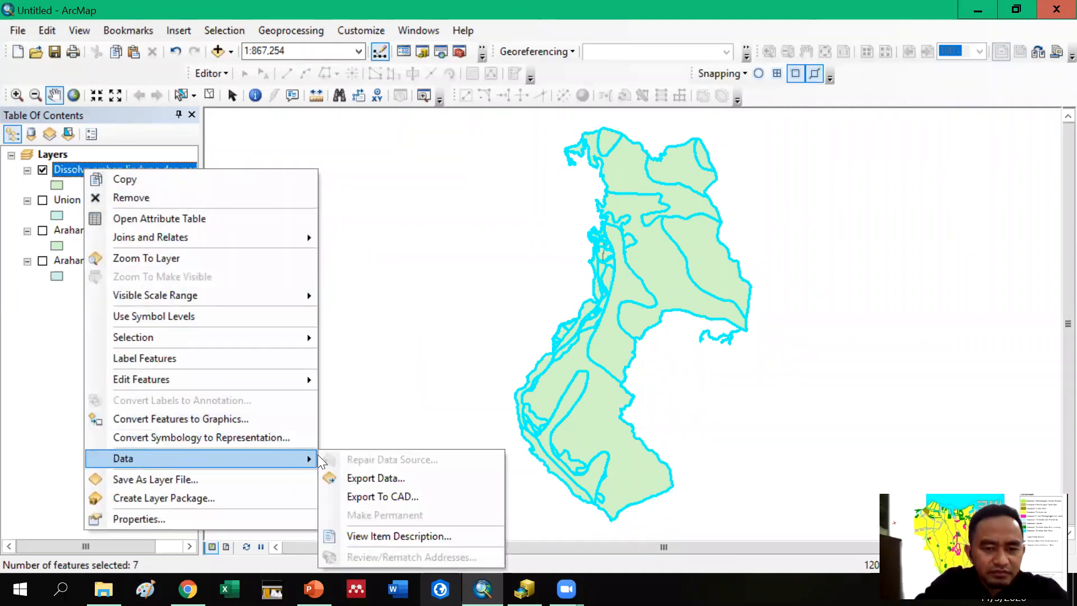
left_click(374, 479)
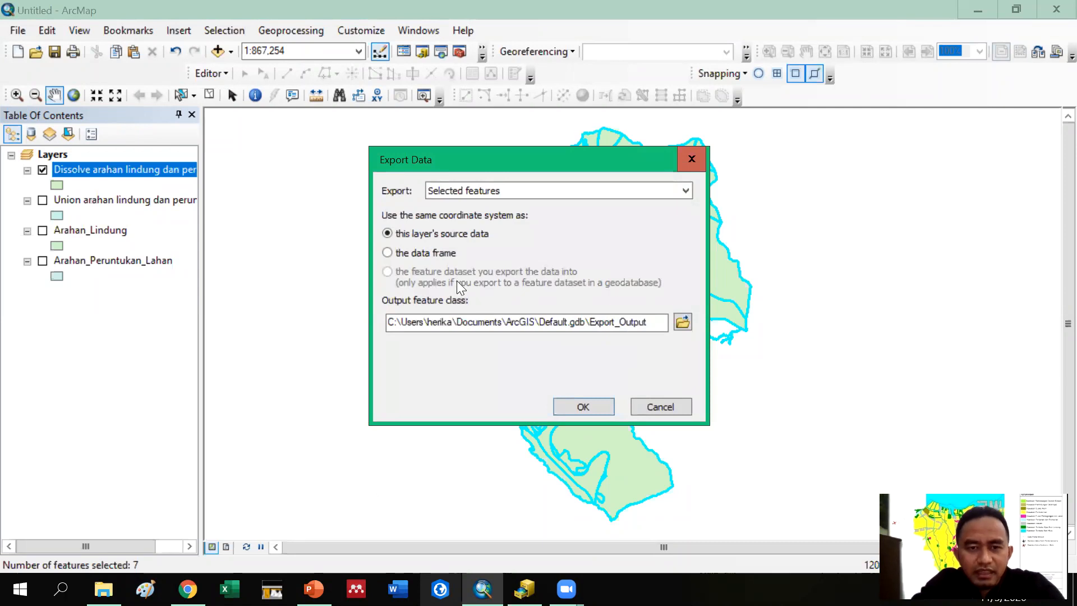
left_click_drag(460, 157, 364, 83)
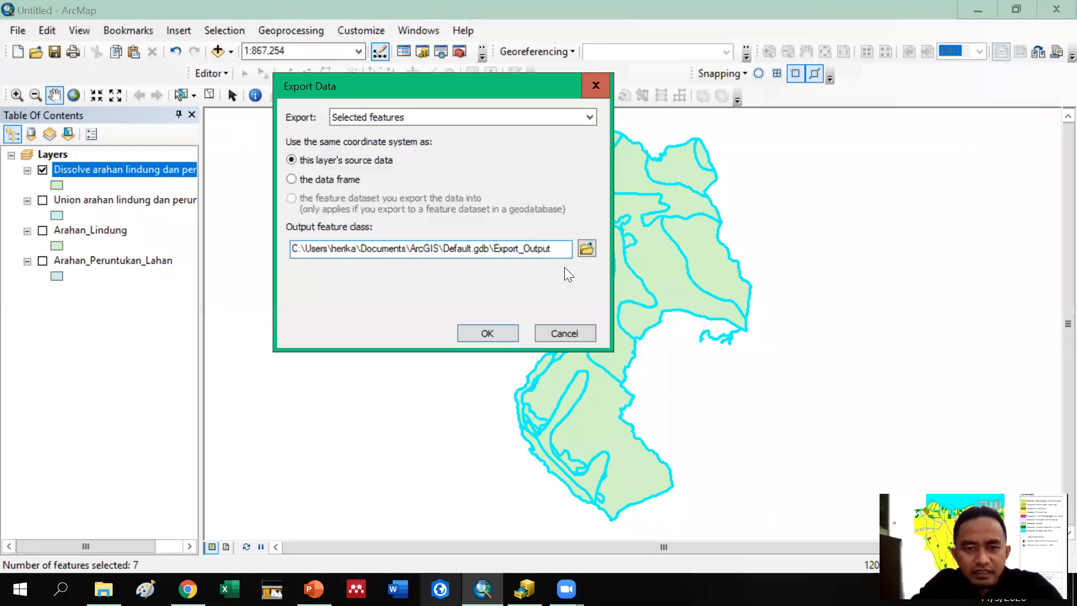
Step: Set the export's output location to the C. KAWASAN LINDUNG folder inside HASIL
left_click(586, 248)
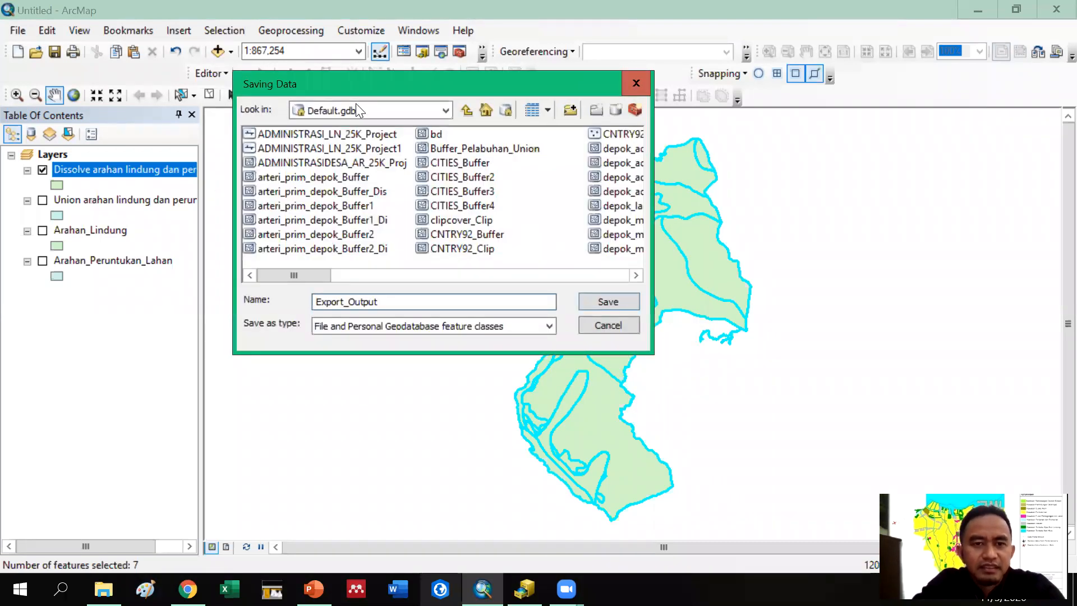
left_click(362, 110)
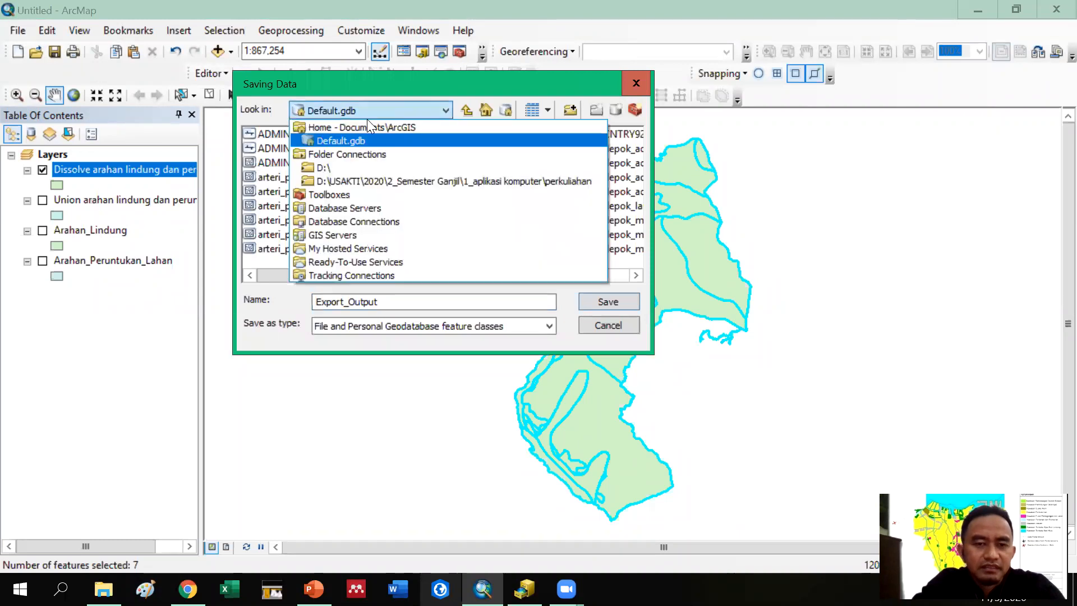
left_click(371, 182)
double_click(452, 137)
left_click(265, 147)
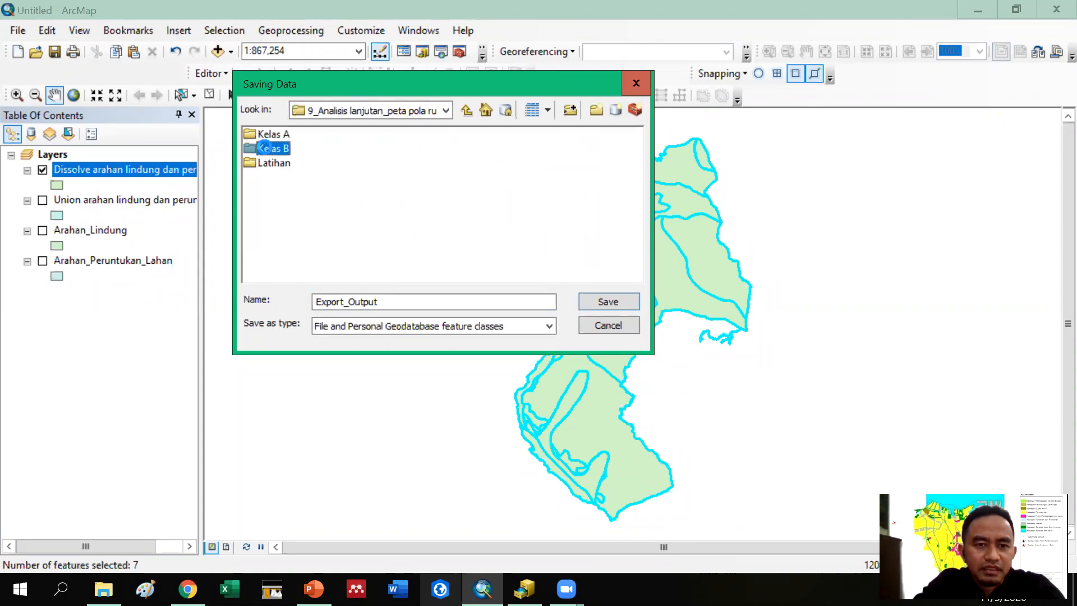
double_click(271, 138)
double_click(272, 149)
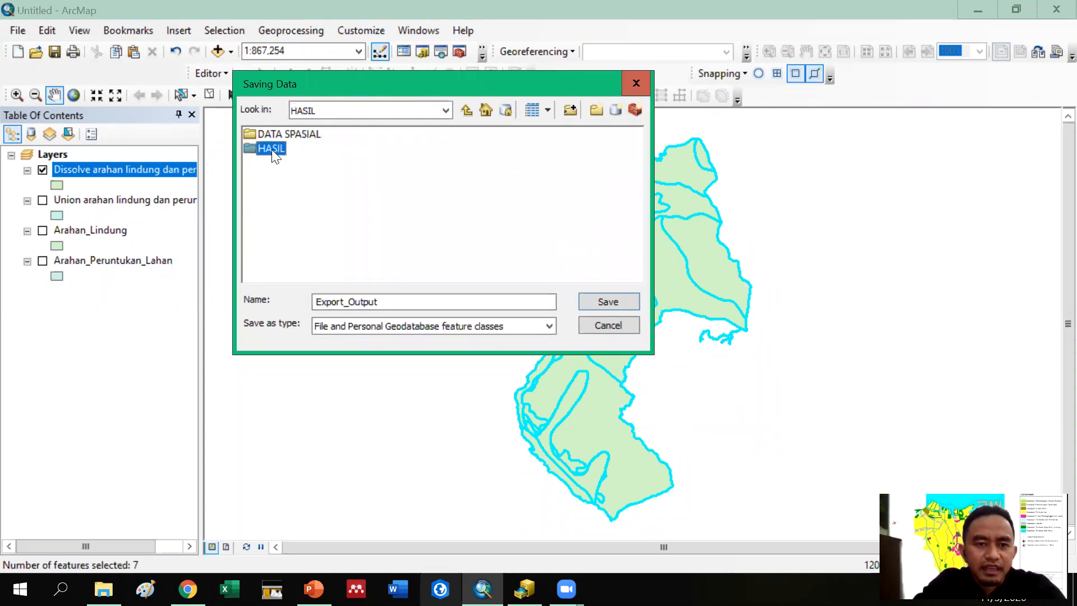
double_click(283, 165)
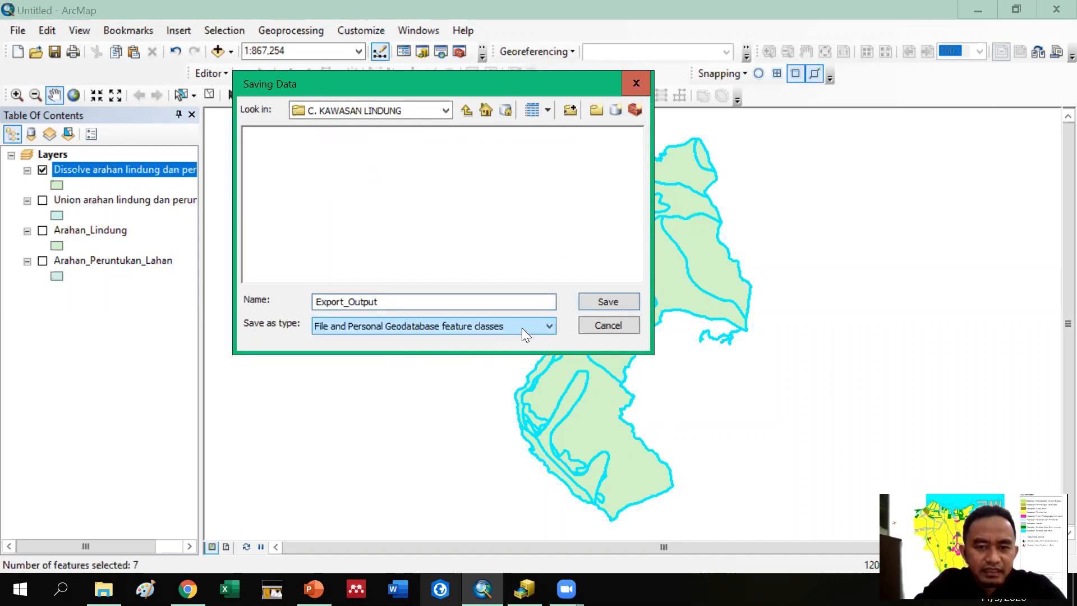
Step: Save the export output as a shapefile named "Kawasan Lindung"
left_click_drag(376, 302, 289, 304)
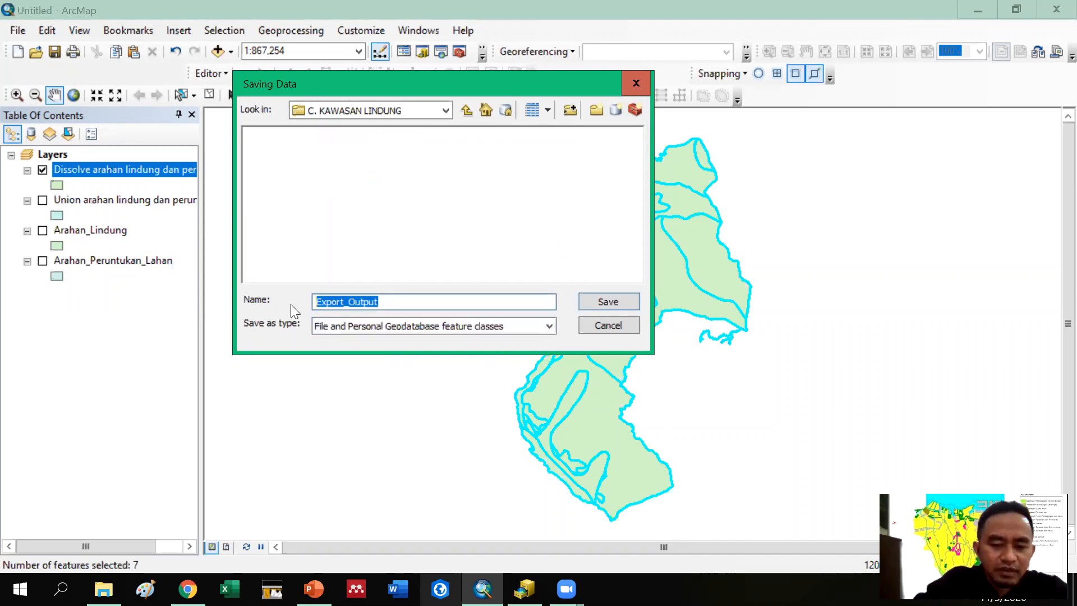
type("Kawasan Lindung")
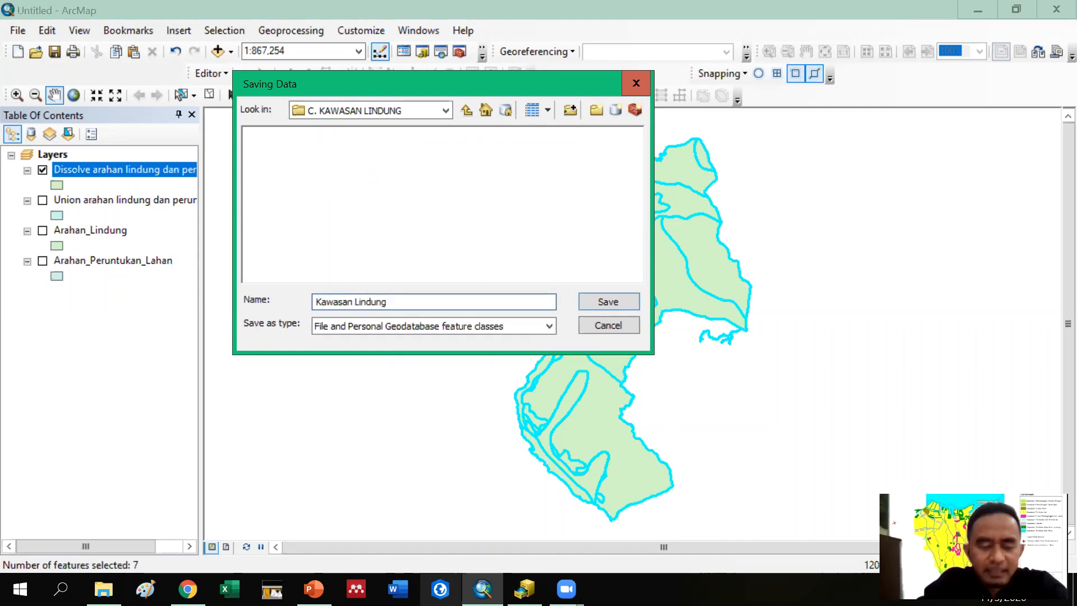
left_click(510, 329)
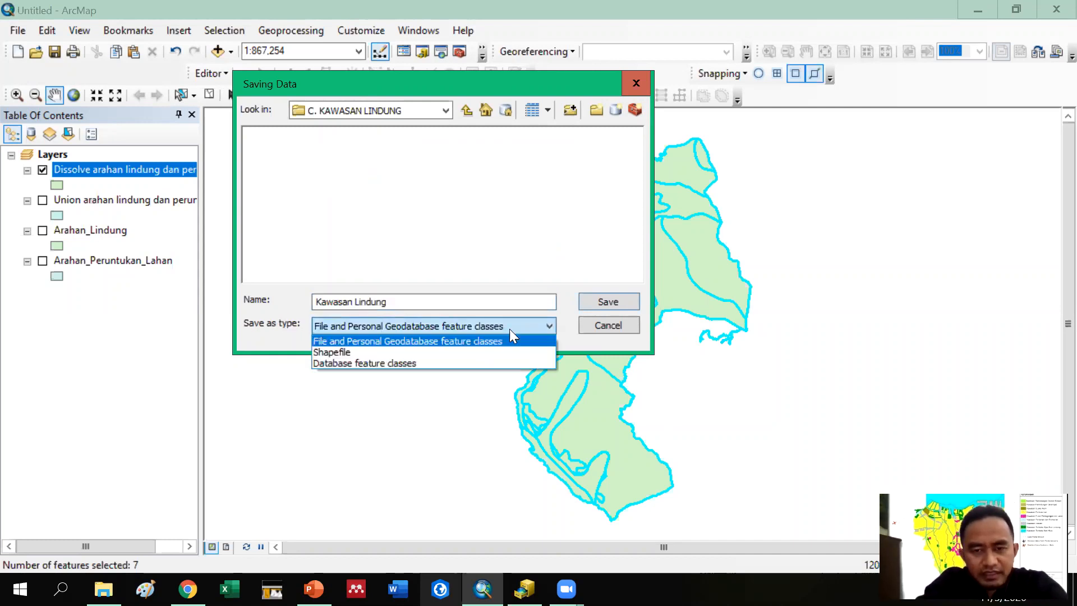
left_click(445, 353)
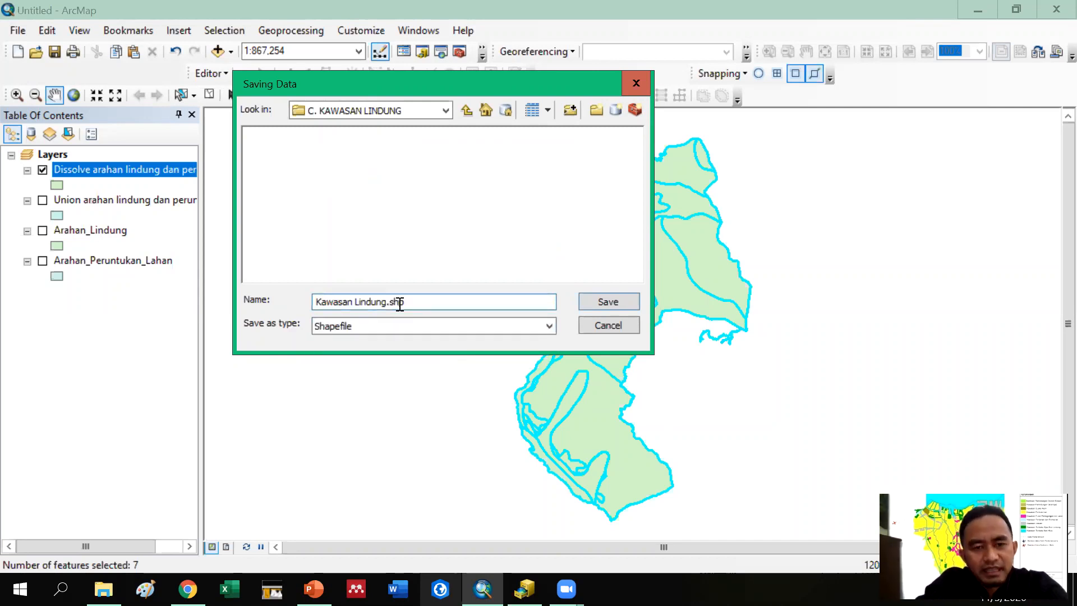
left_click(599, 303)
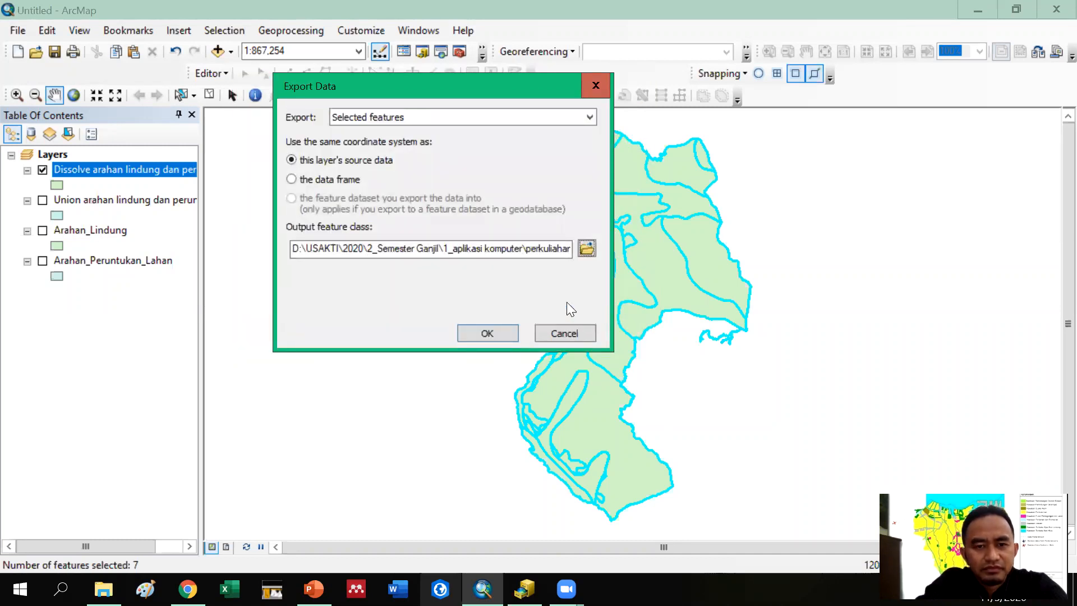
Step: Run the export, add the exported data to the map as a layer, and hide the dissolved layer
left_click(510, 332)
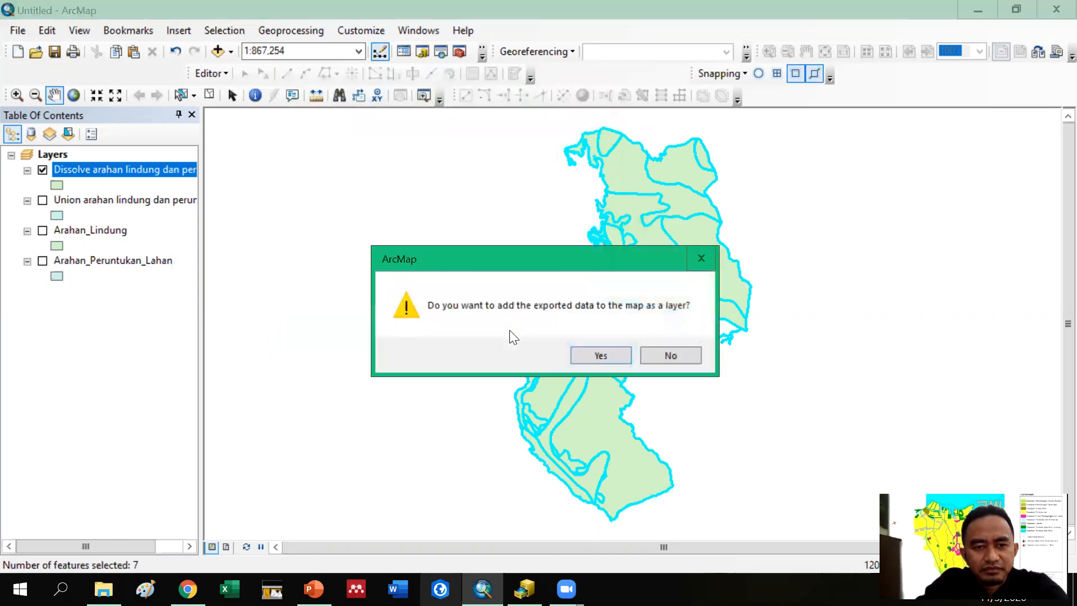
left_click(597, 356)
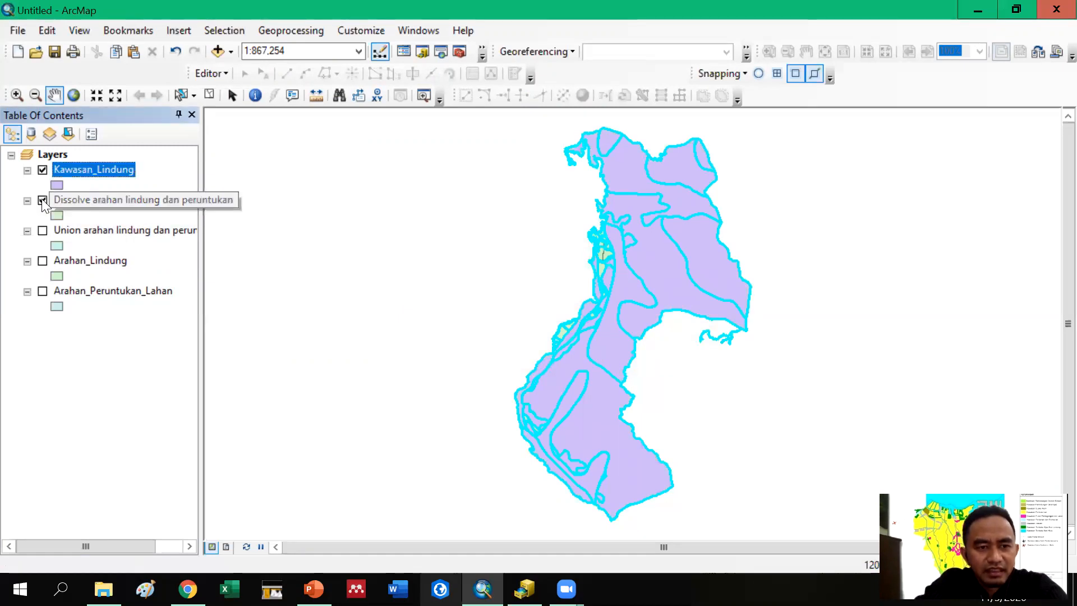
left_click(43, 200)
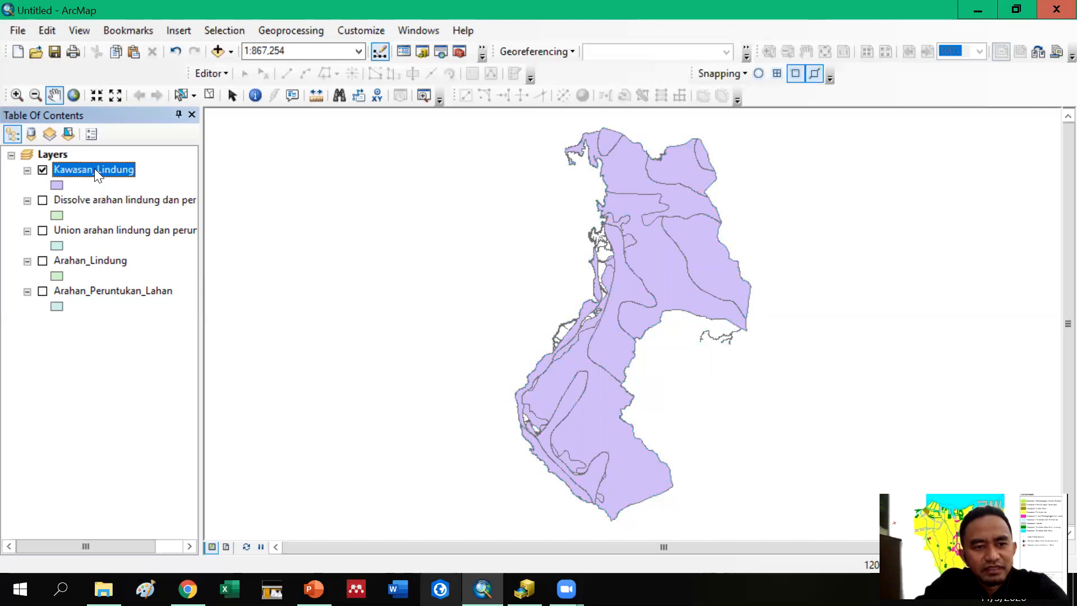
Step: Review the Lndg_bdday classes in the Kawasan_Lindung attribute table and close the table
right_click(96, 172)
left_click(128, 218)
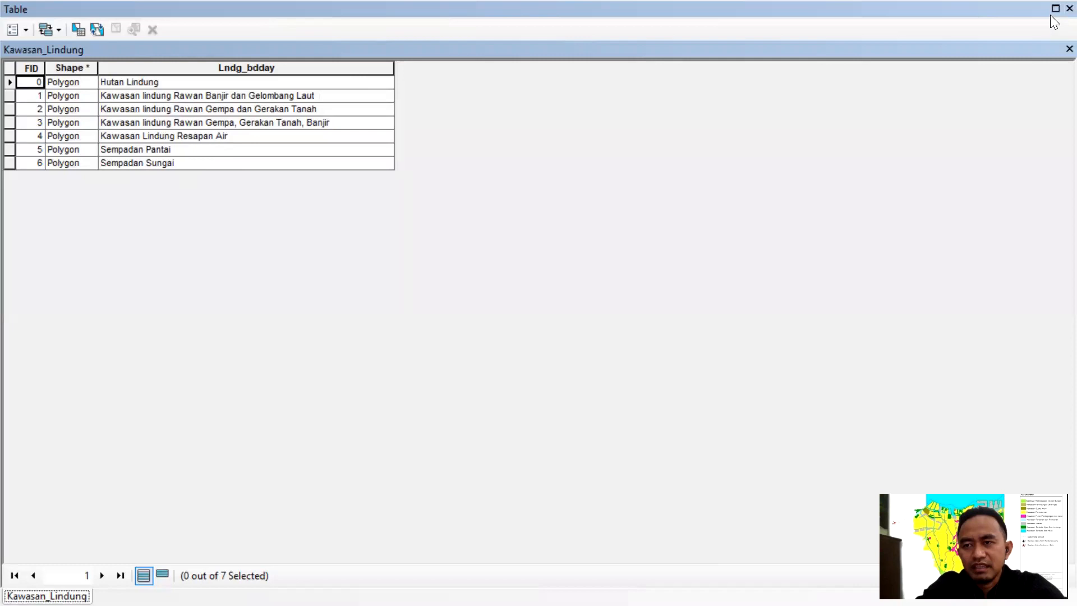
left_click(1070, 8)
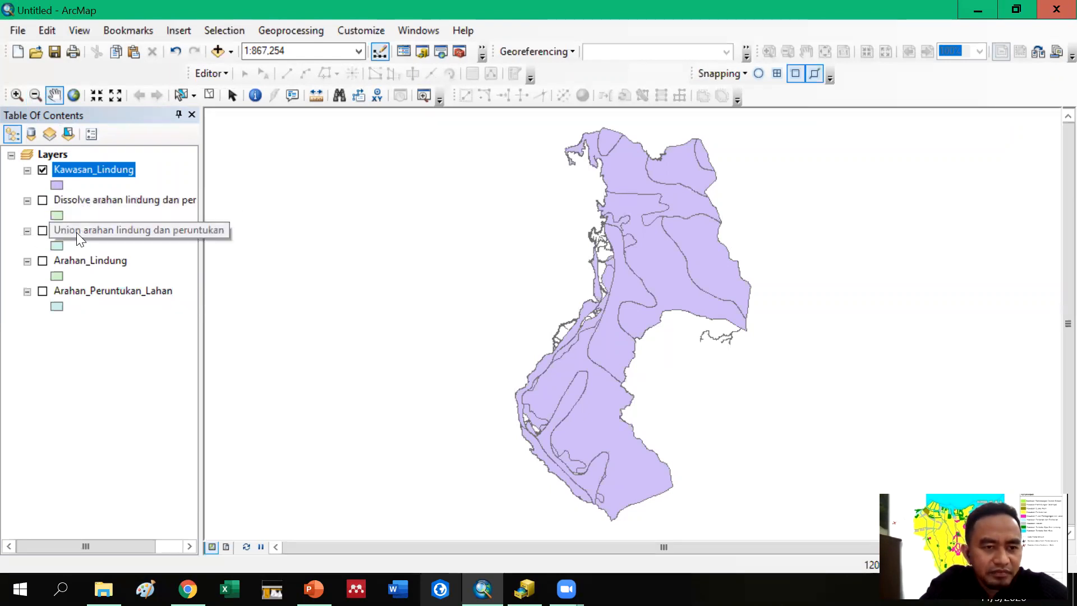
Step: Remove the Kawasan_Lindung, union, Arahan_Lindung and Arahan_Peruntukan_Lahan layers from the map, keeping only the dissolved layer
left_click(76, 232)
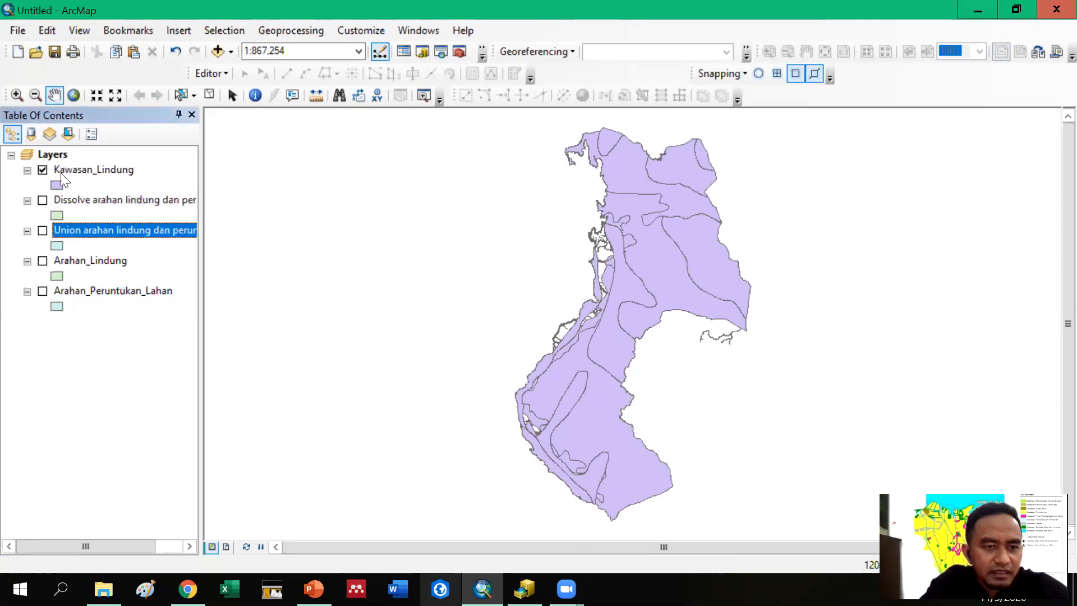
left_click(61, 173)
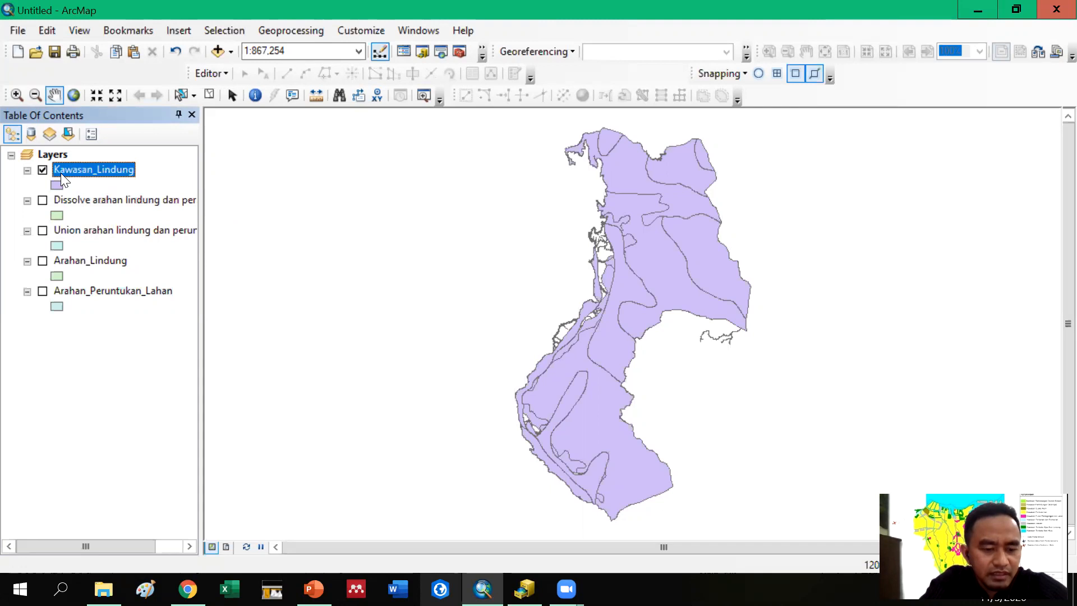
left_click(80, 290, "shift")
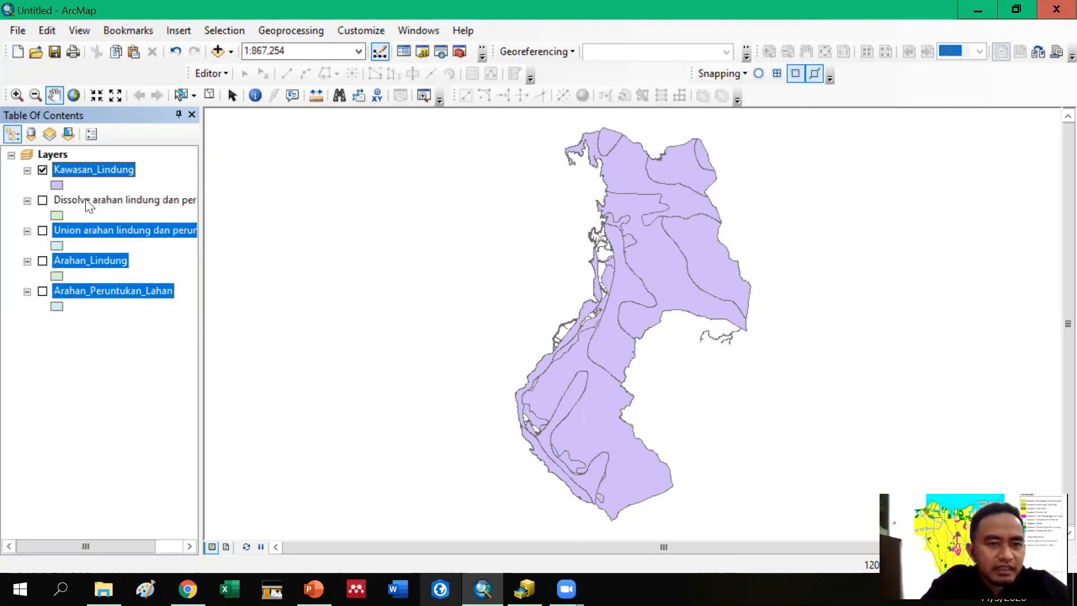
right_click(88, 168)
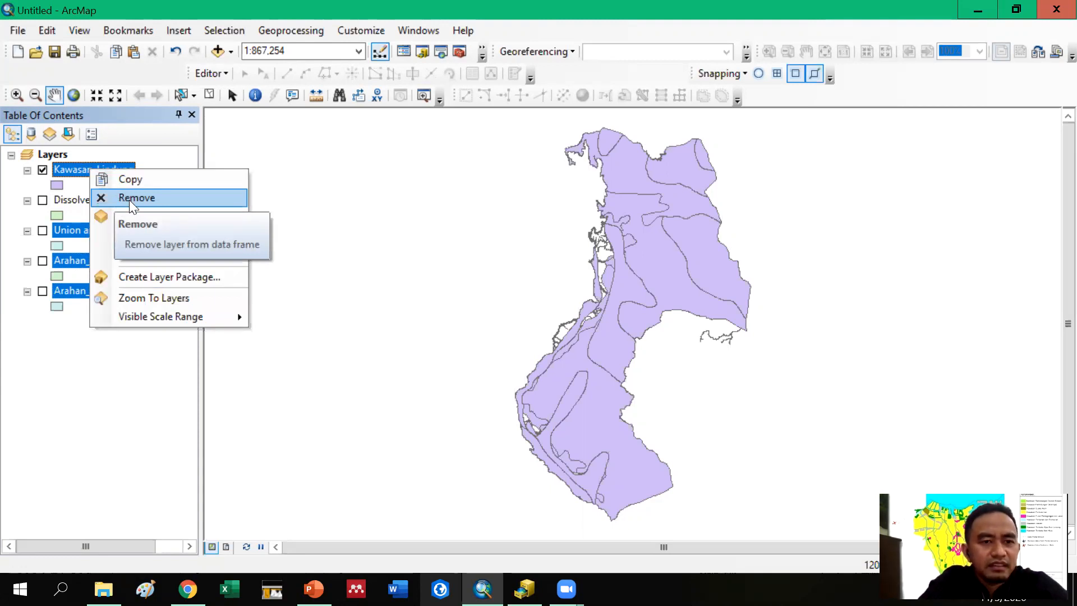
left_click(133, 198)
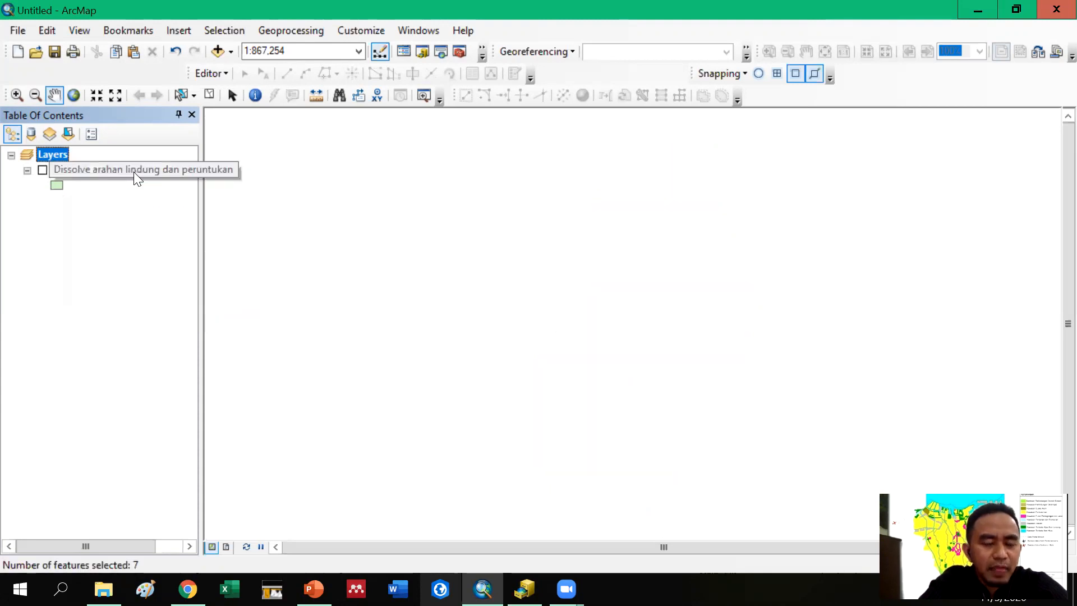
Step: Switch the selection in the dissolved layer's attribute table to the two Kawasan Budidaya classes, close the table and show the layer
right_click(134, 172)
left_click(173, 220)
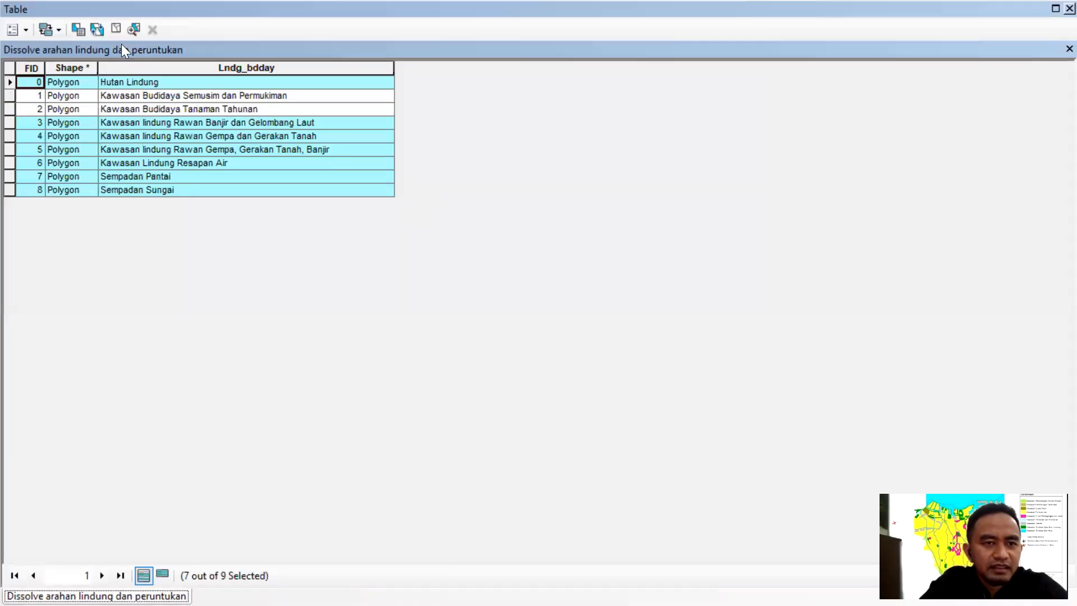
left_click(97, 29)
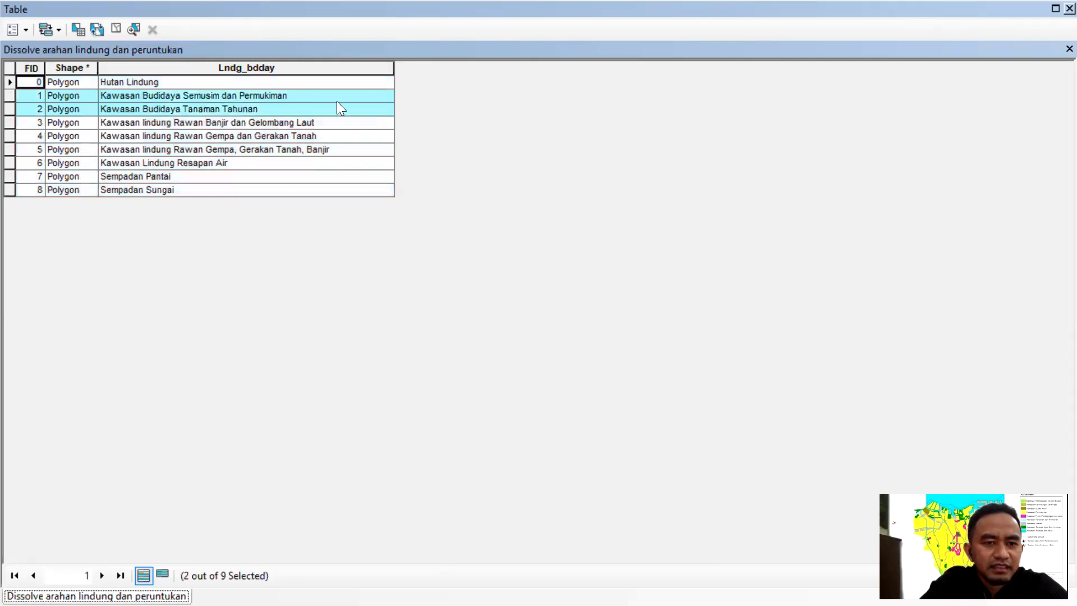
left_click(1070, 8)
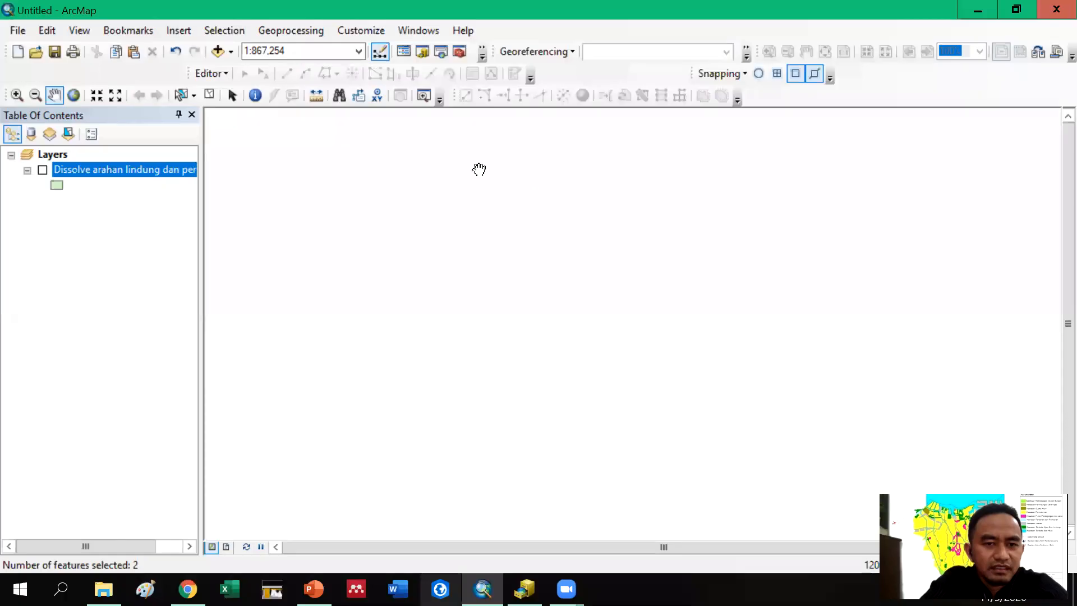
left_click(42, 170)
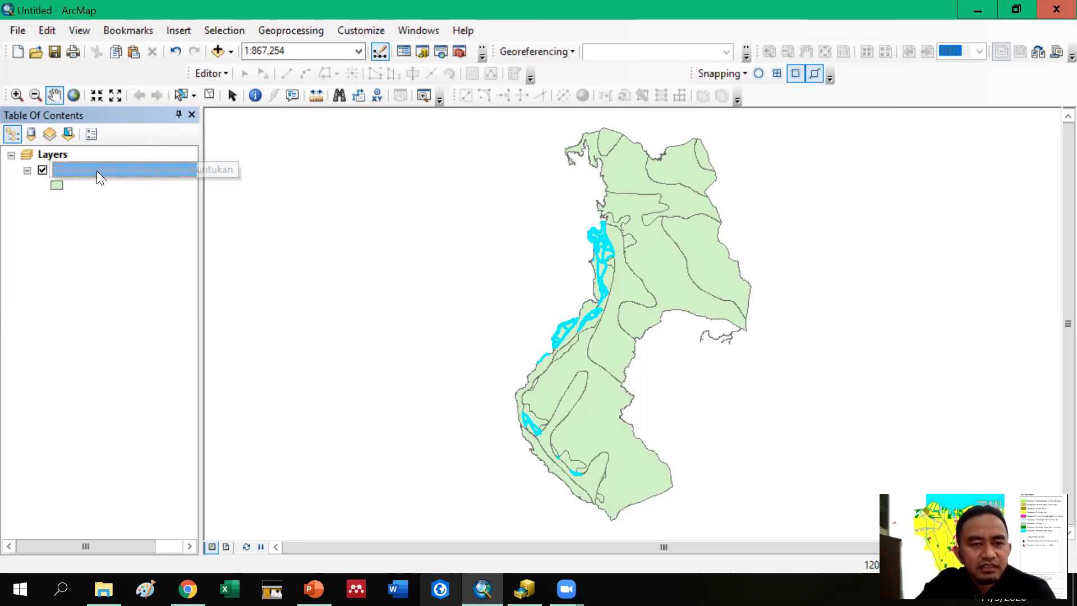
Step: Start exporting the dissolved layer's selected features and choose the Kelas B > ANALISIS LANJUTAN (1) > HASIL > Trash folder for the output
left_click(98, 168)
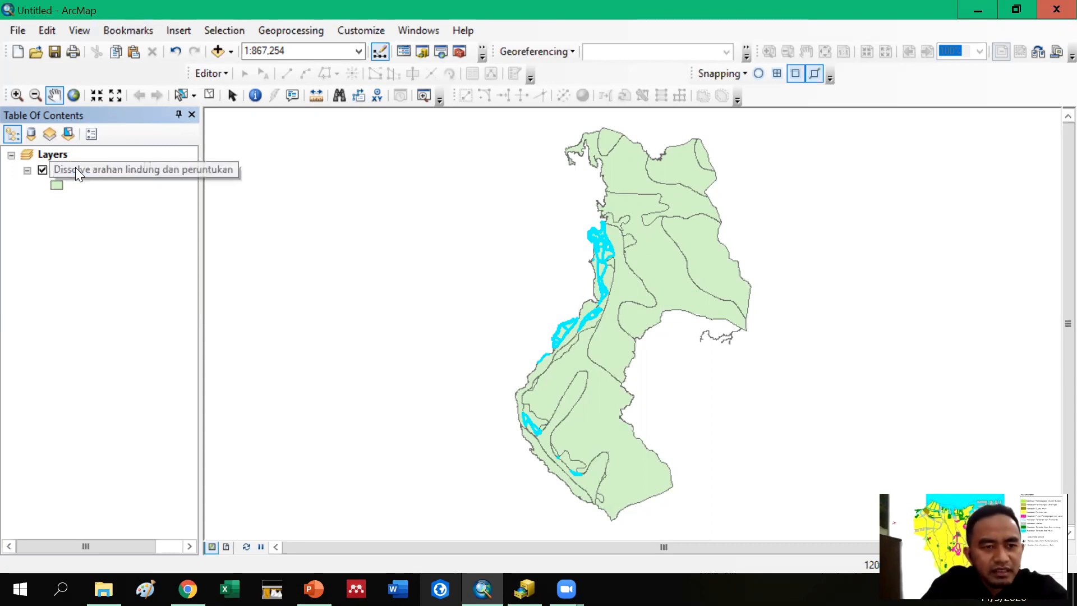
right_click(75, 167)
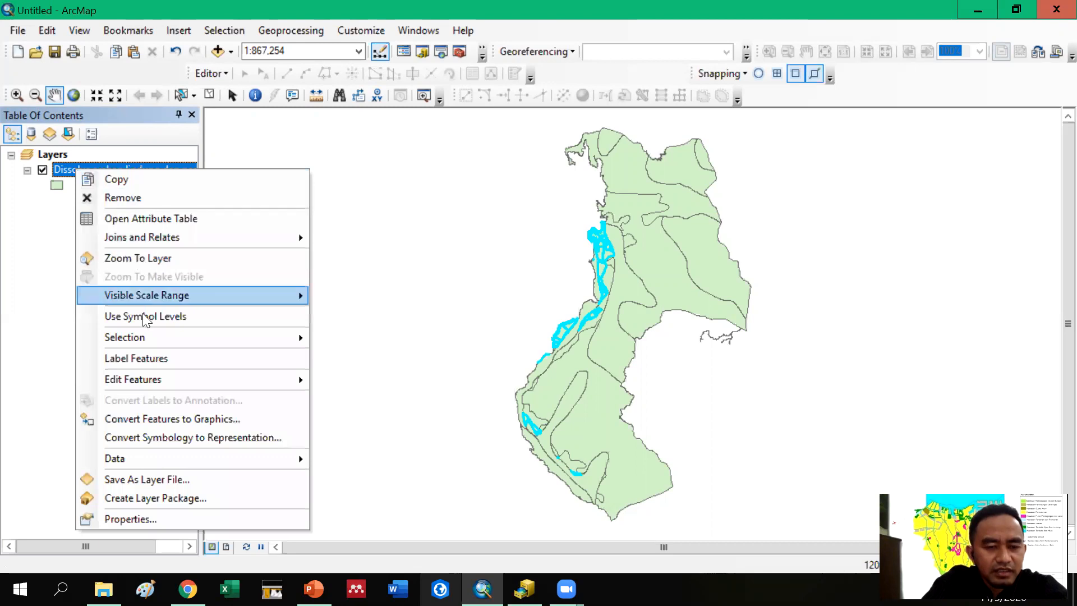
mouse_move(163, 459)
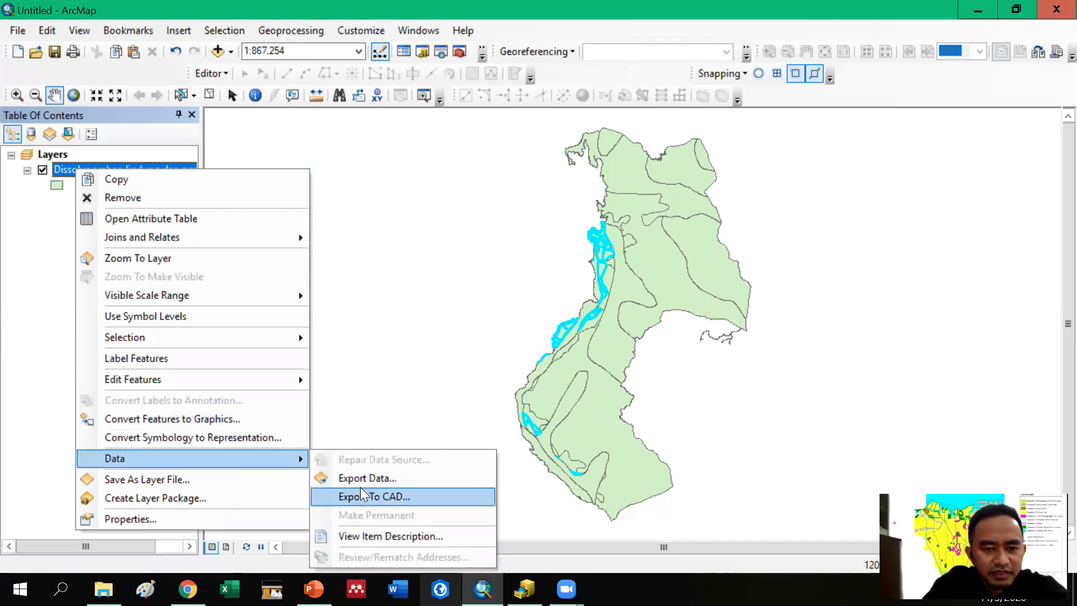
left_click(375, 477)
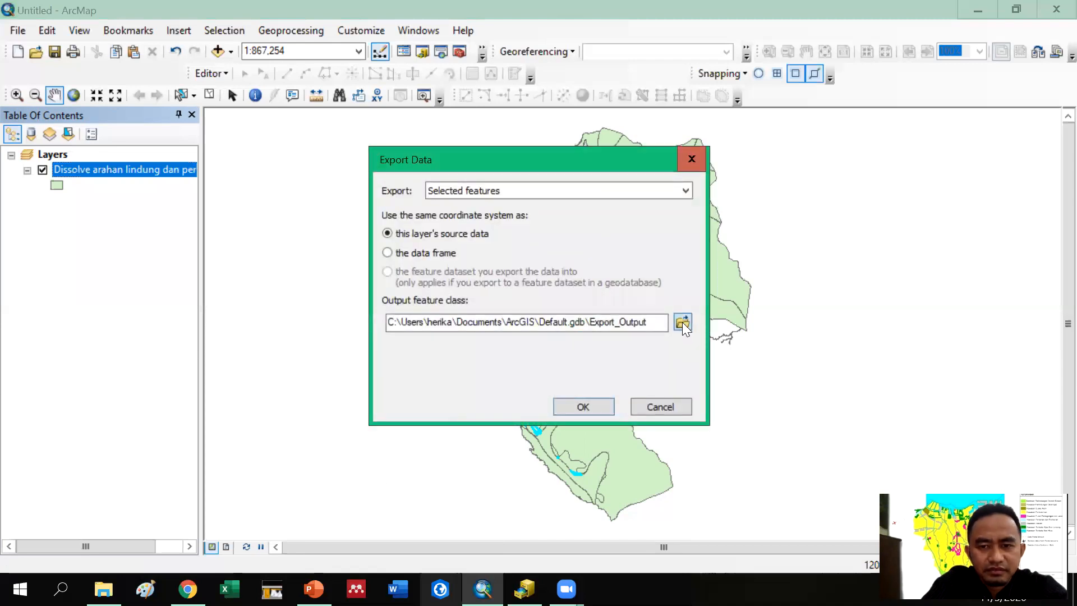
left_click(682, 322)
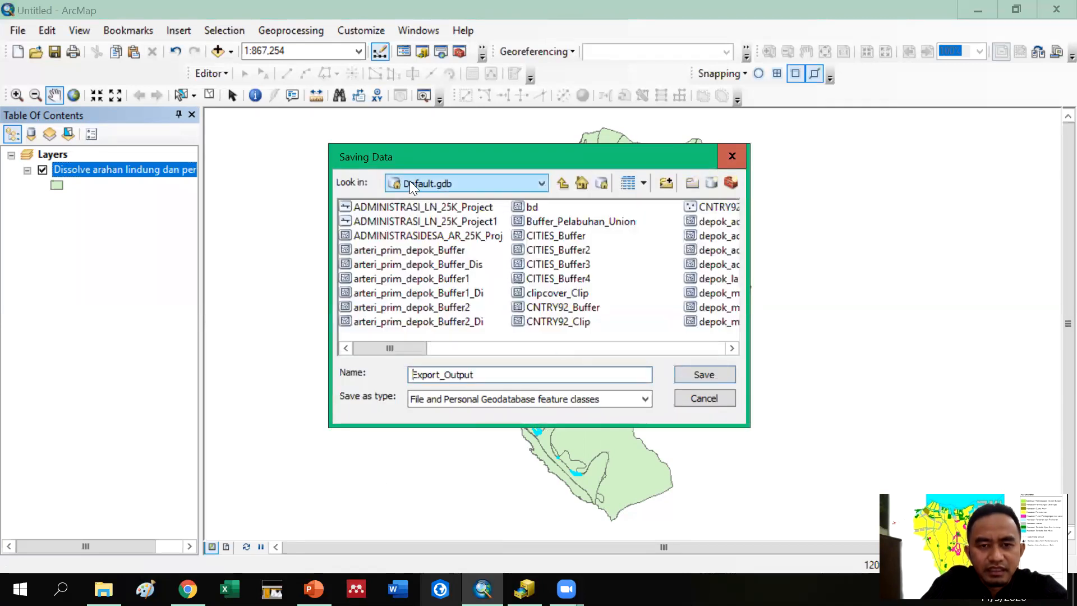
left_click(410, 181)
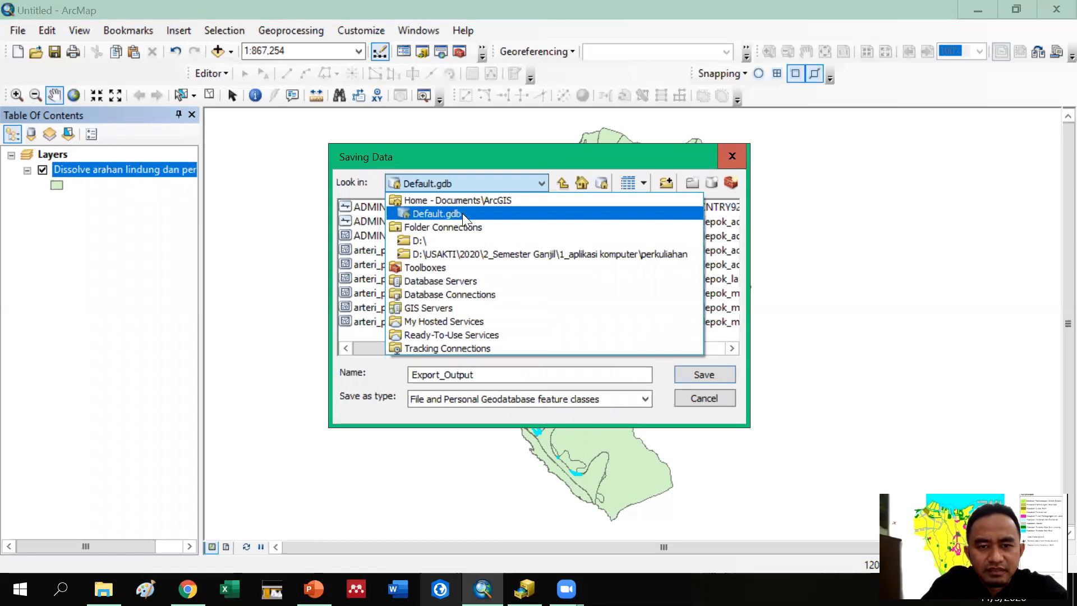
left_click(470, 254)
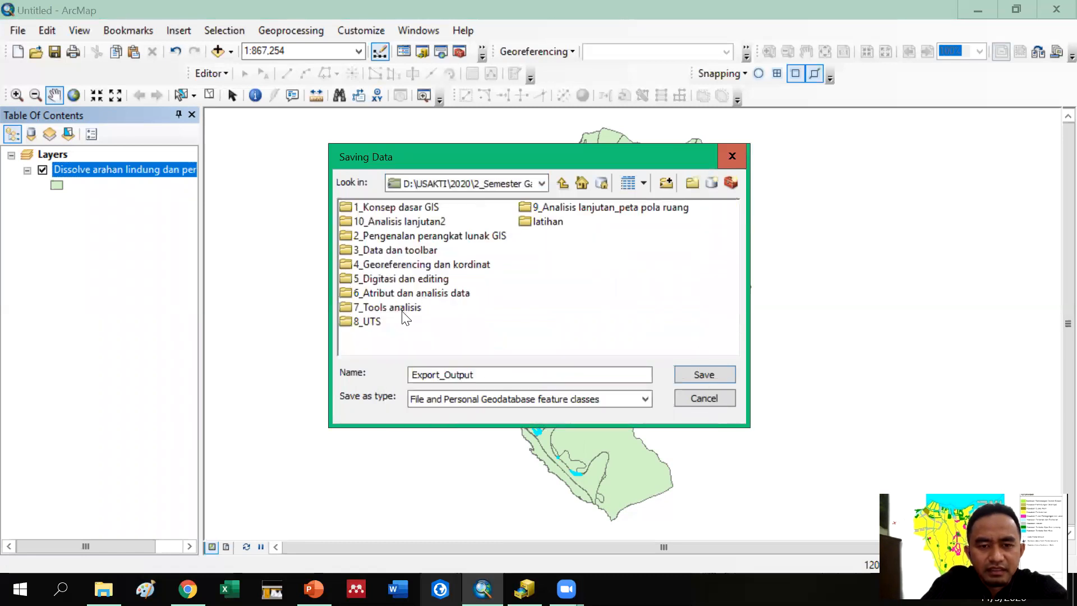
double_click(552, 207)
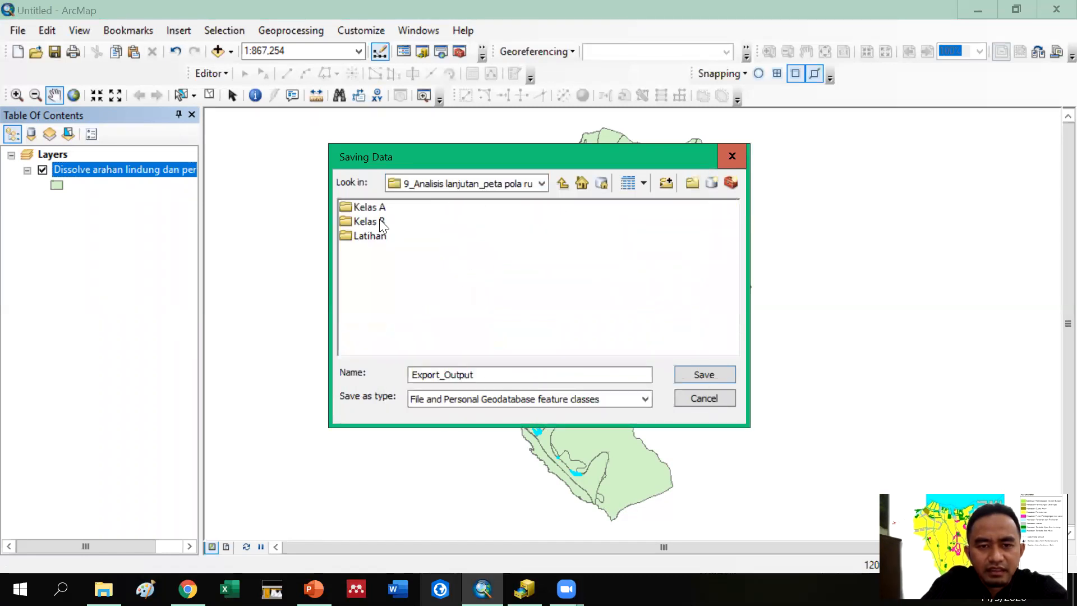
double_click(379, 221)
double_click(382, 207)
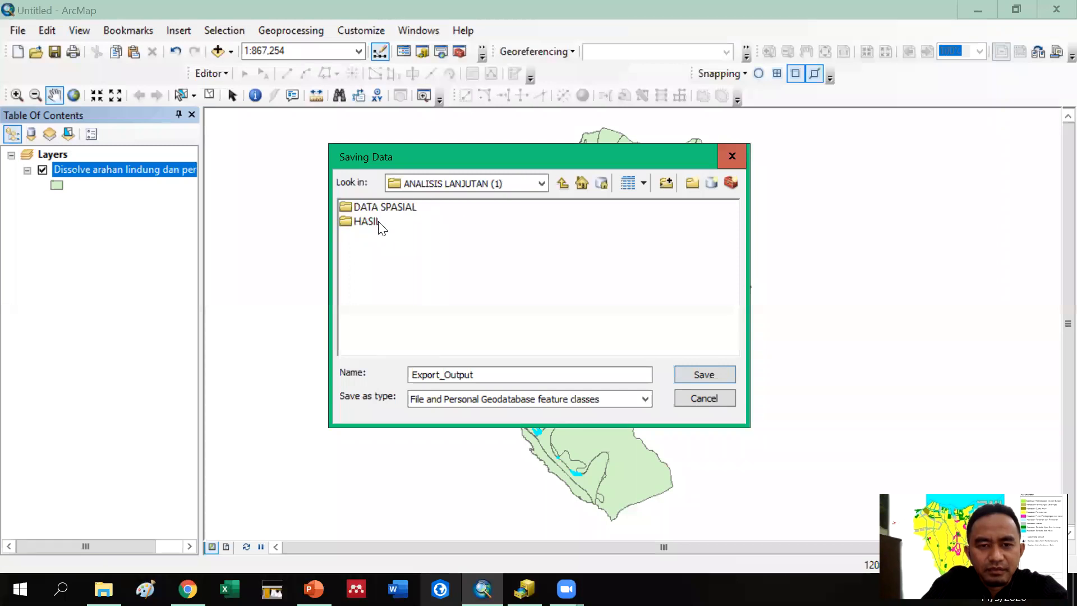
double_click(378, 221)
double_click(368, 280)
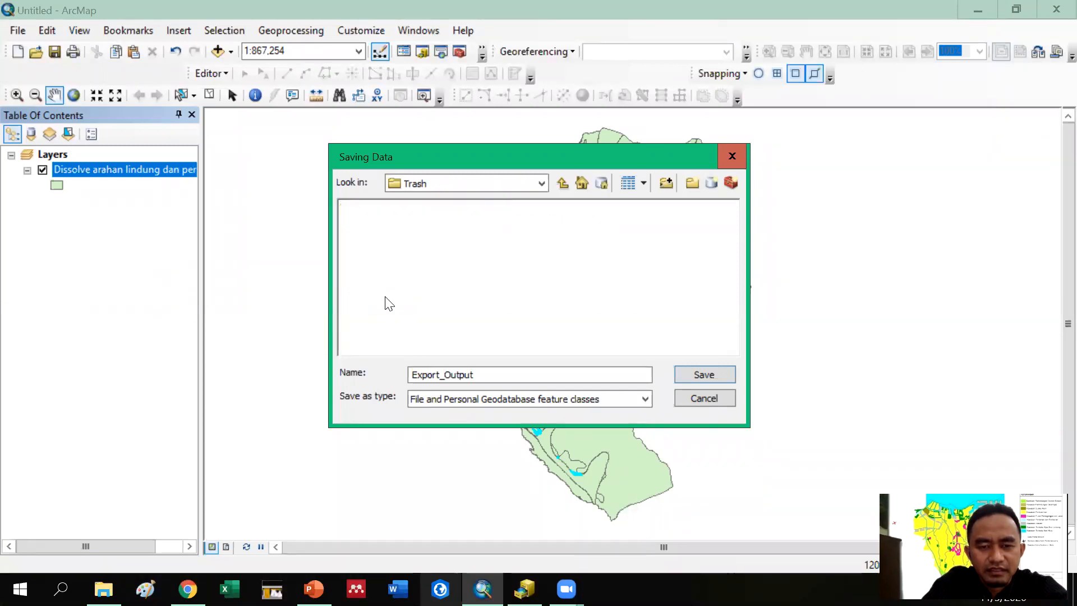
Step: Save the export output as a shapefile named "Kawasan Budidaya sebelum clip"
left_click(493, 375)
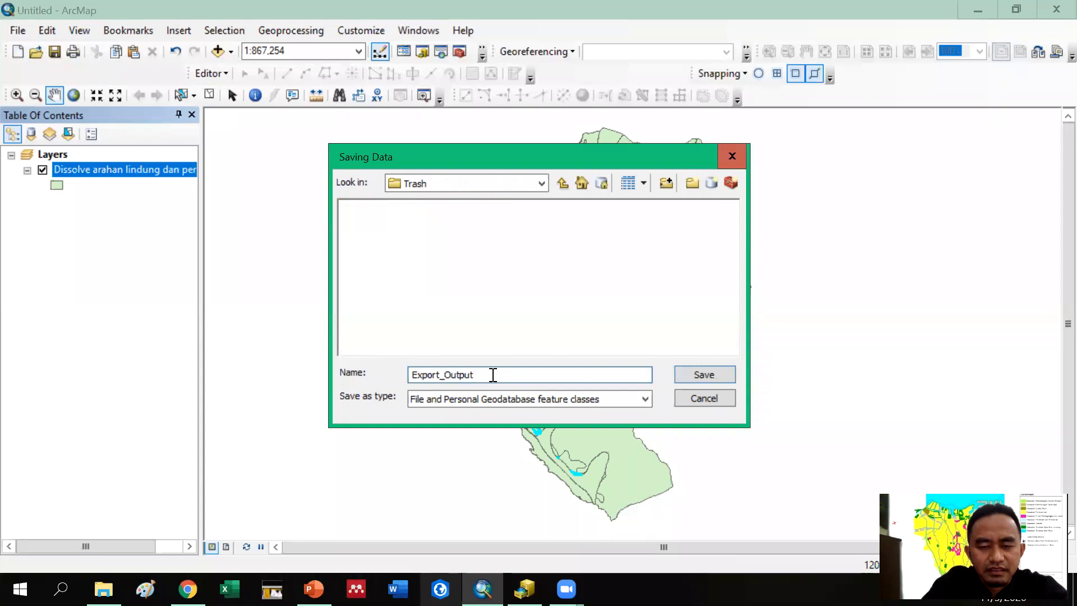
double_click(505, 373)
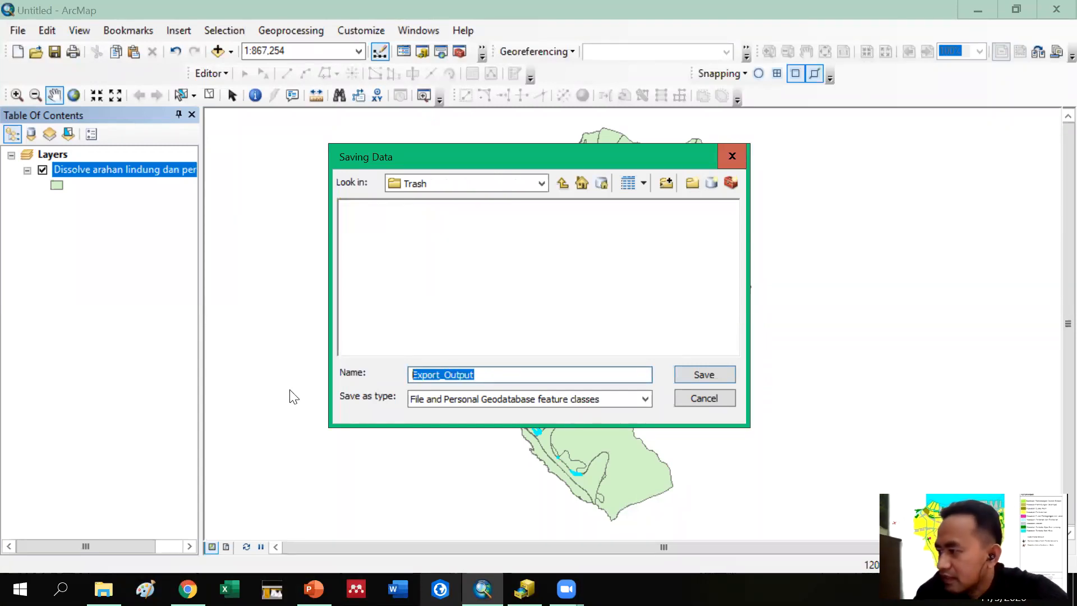
type("Kawa")
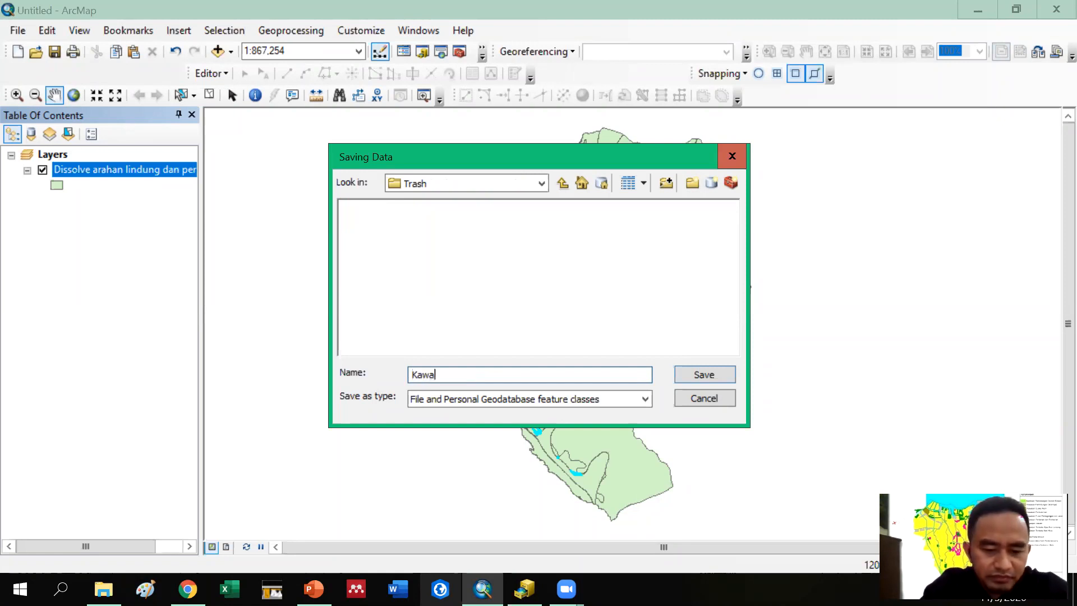
type("san Budiday")
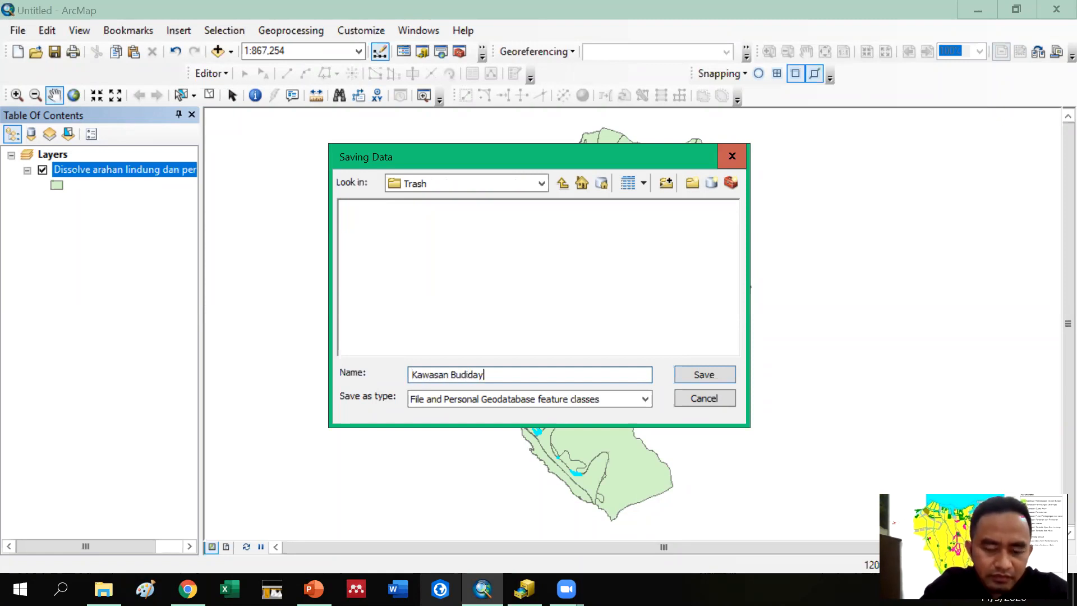
type("a sebe")
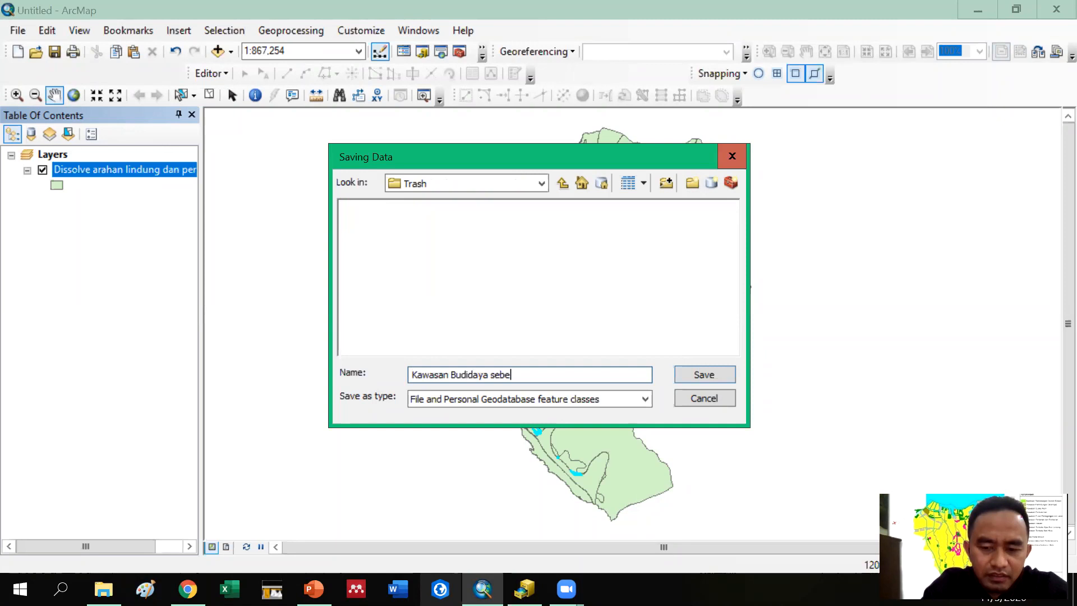
type("lum clip")
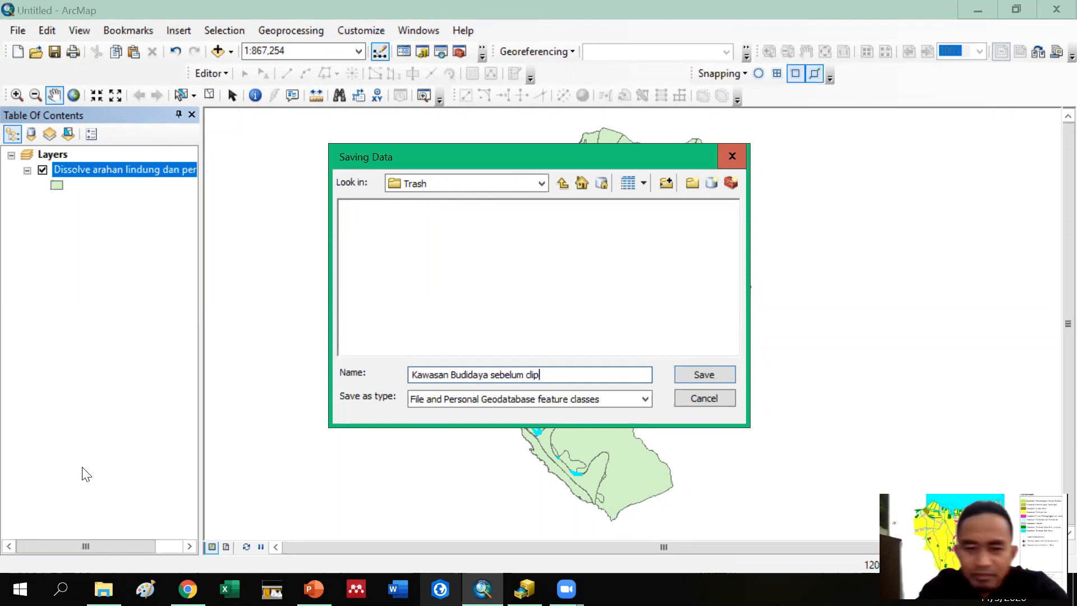
left_click(630, 401)
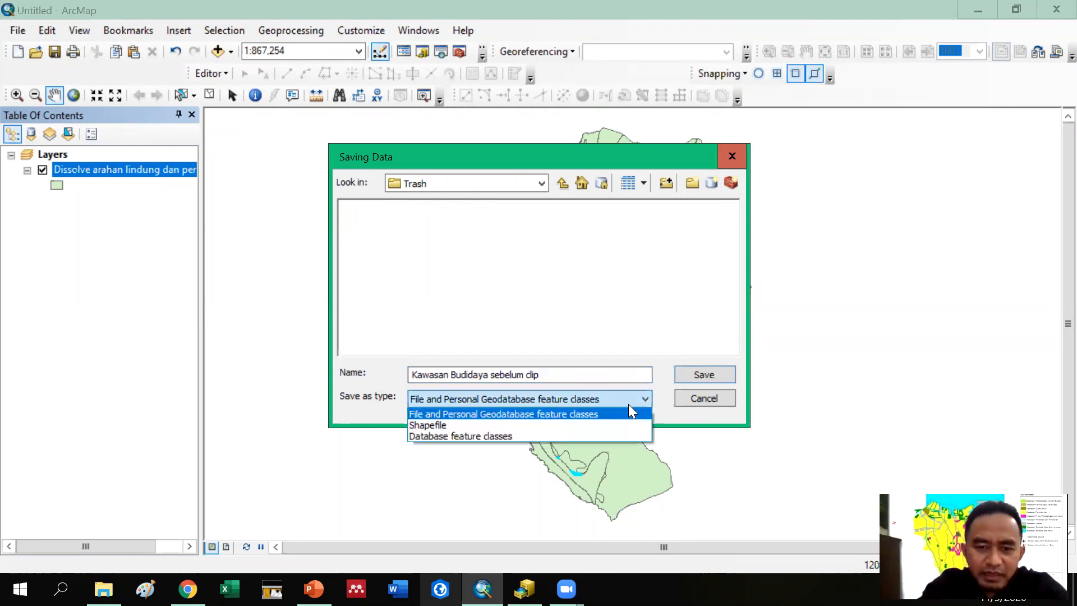
left_click(578, 425)
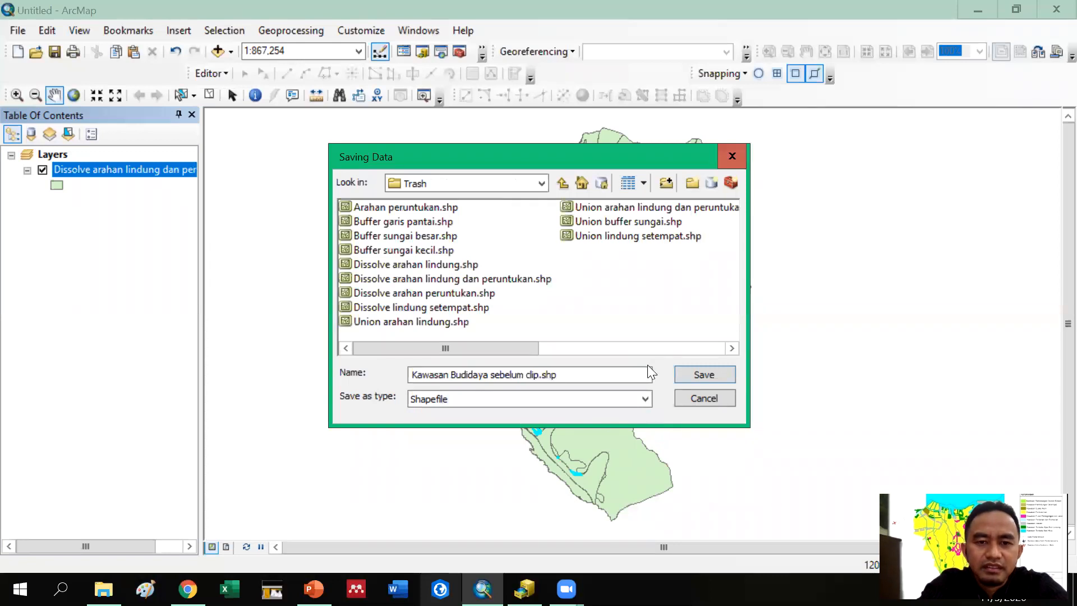
left_click(716, 377)
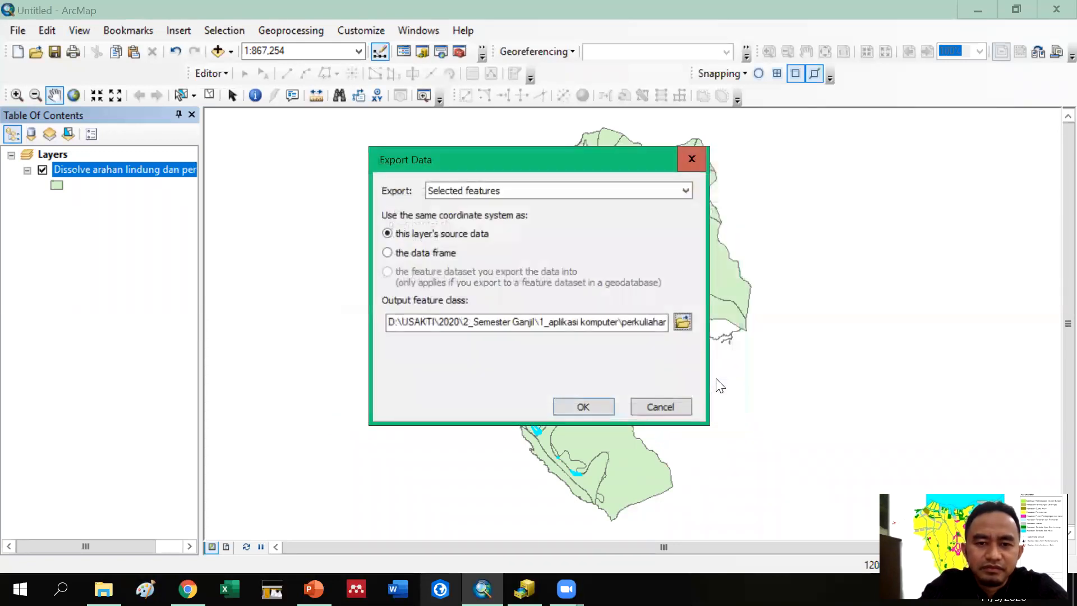
Step: Run the export of the Kawasan Budidaya features, add the result to the map and hide the dissolved layer
left_click(611, 409)
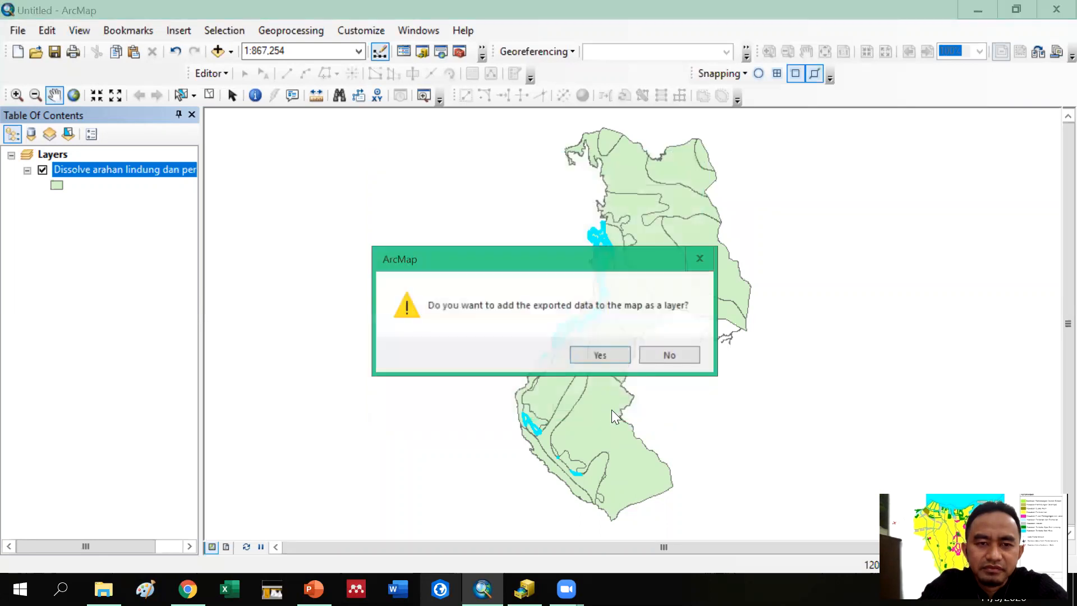
left_click(597, 351)
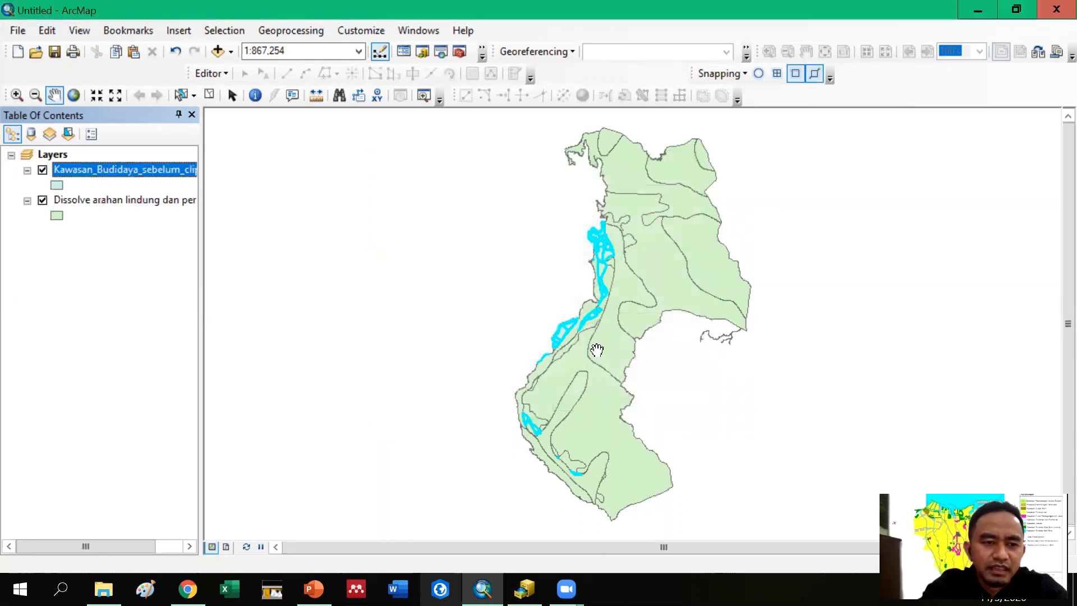
left_click(42, 201)
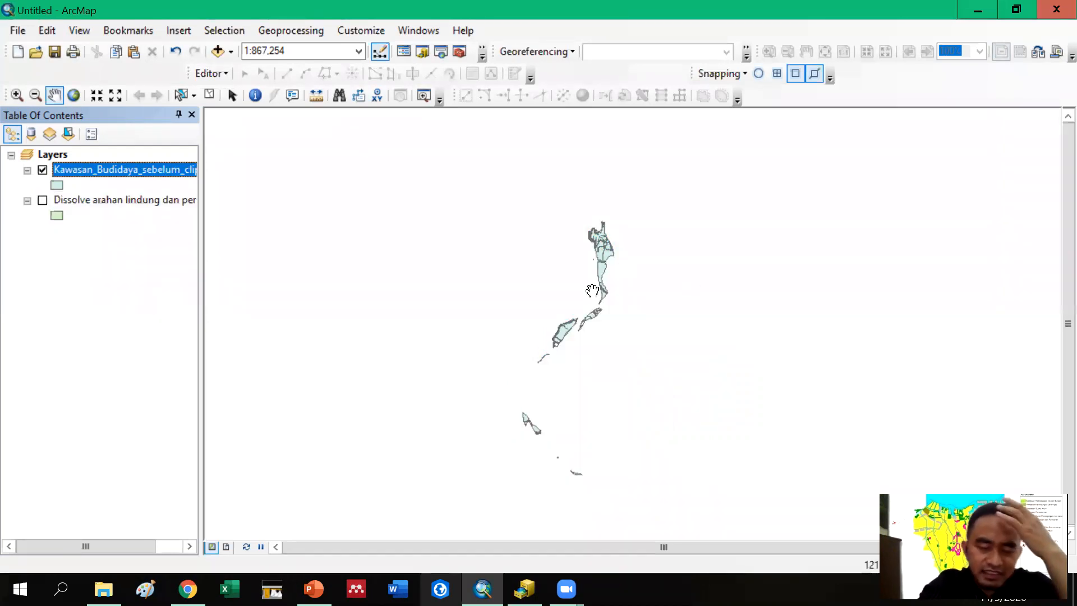
Step: Review the Lndg_bdday classes in the Kawasan_Budidaya_sebelum_clip attribute table and close the table
right_click(115, 166)
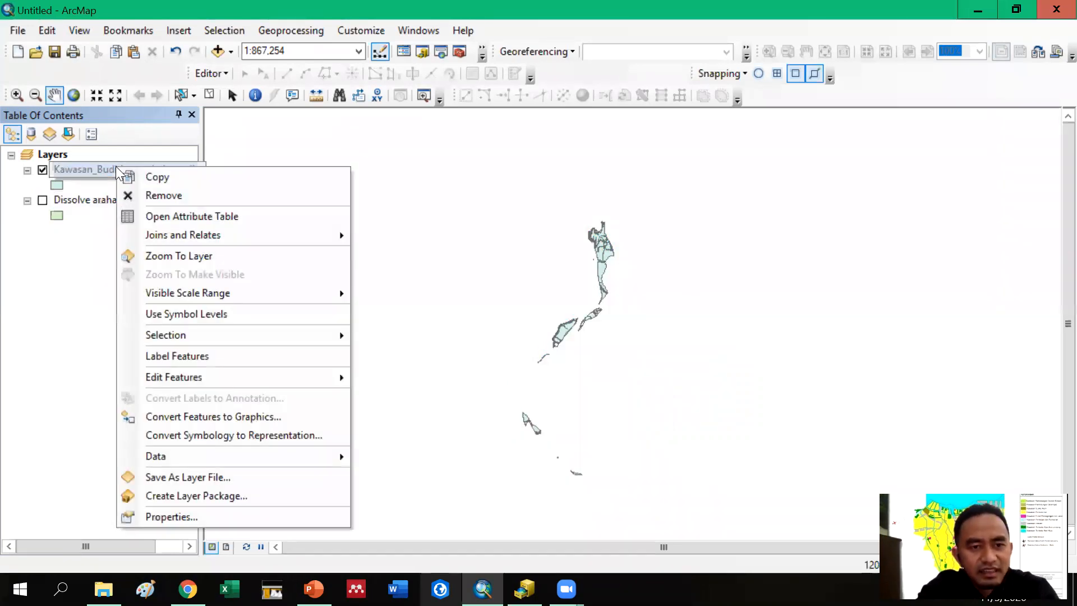
left_click(163, 213)
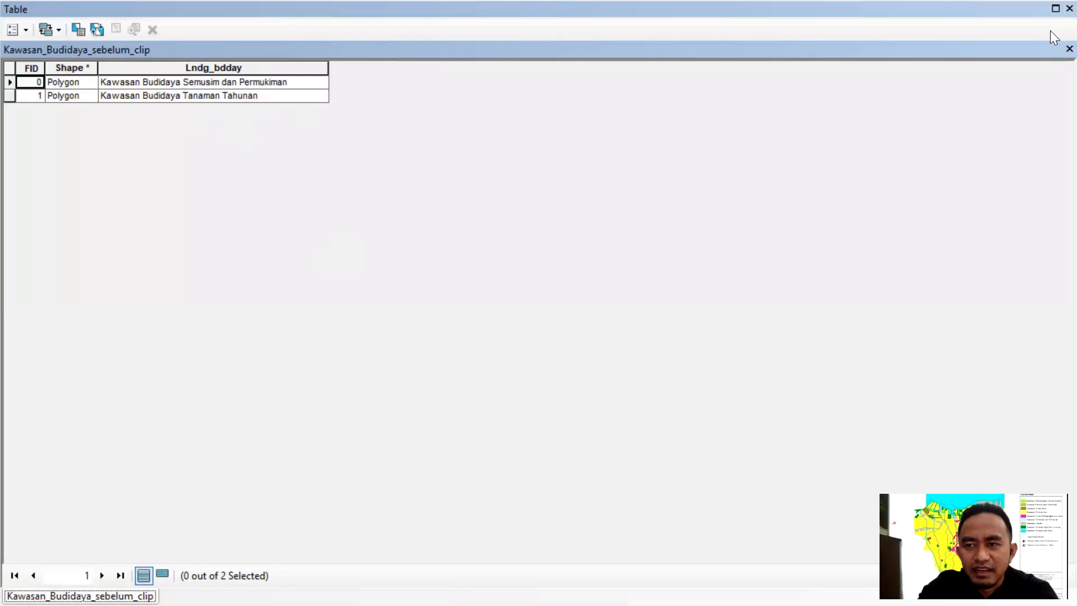
left_click(1070, 9)
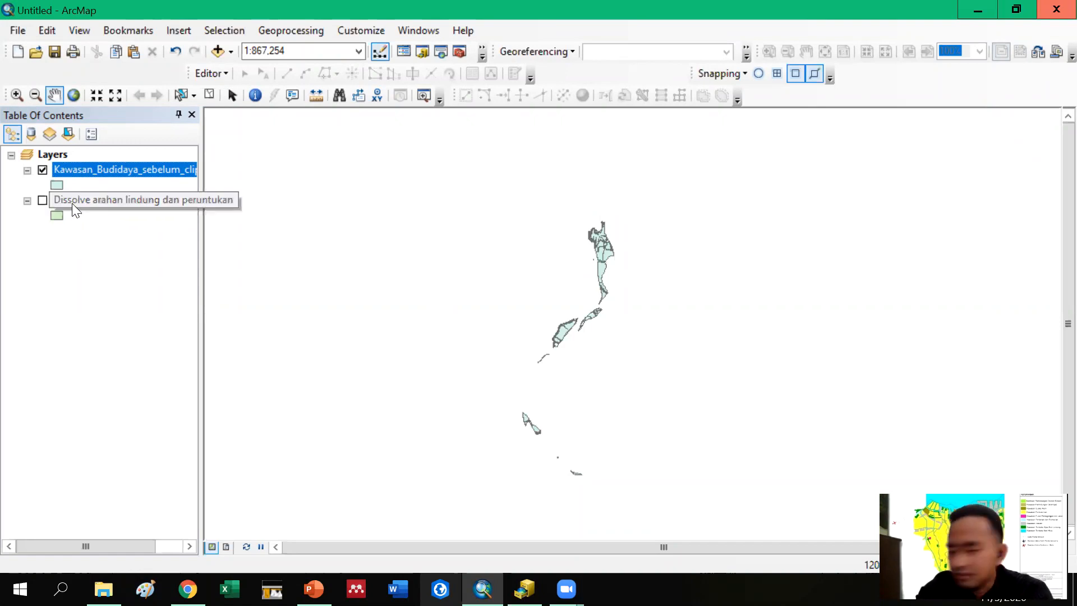
Step: Remove the "Dissolve arahan lindung dan peruntukan" layer from the map, keeping only Kawasan_Budidaya_sebelum_clip
left_click(95, 168)
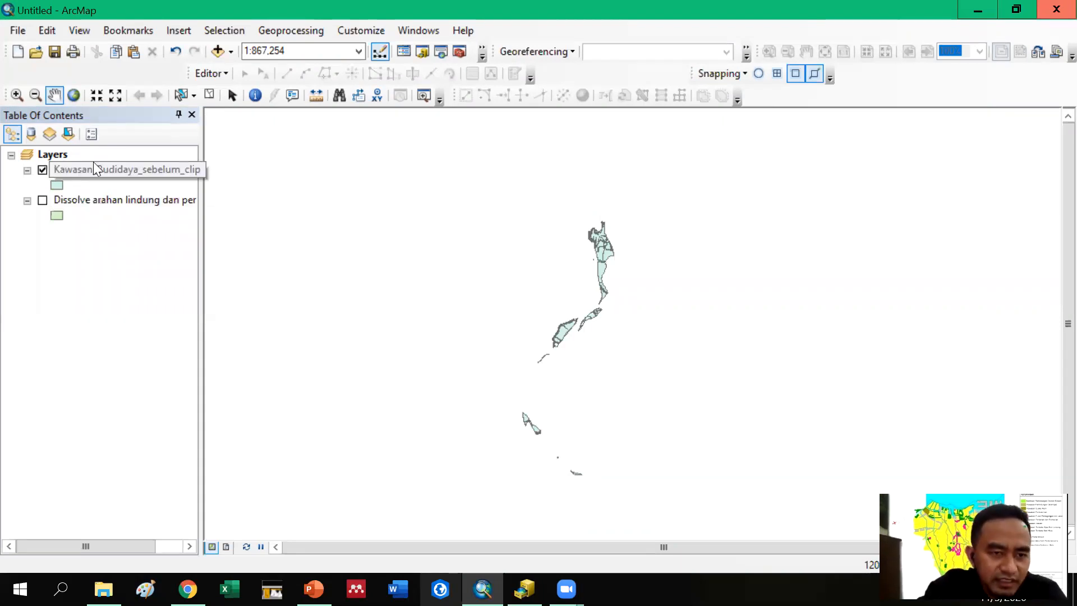
right_click(86, 203)
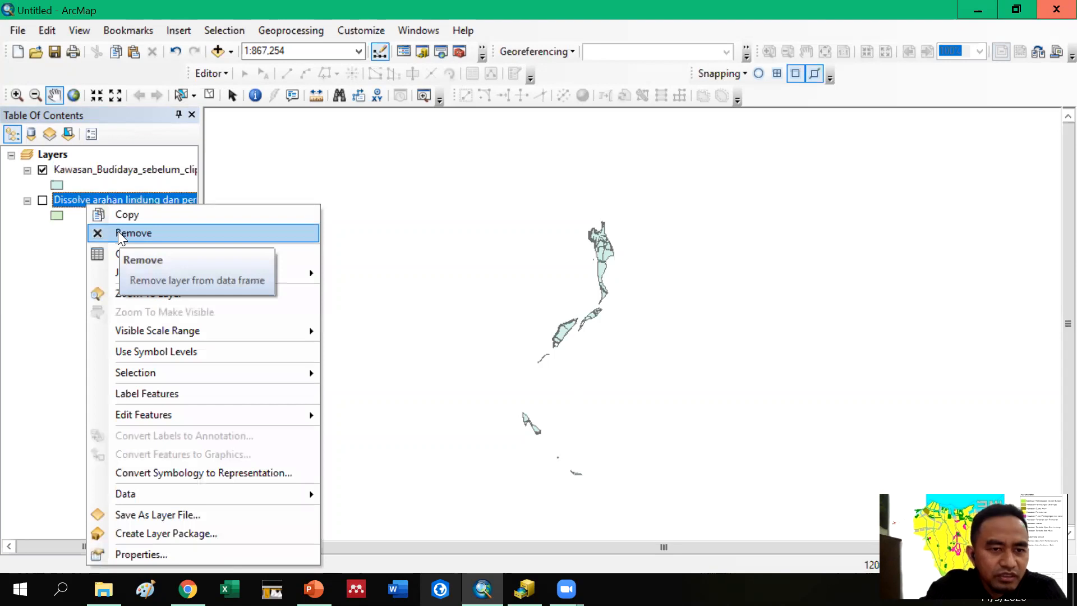
left_click(119, 234)
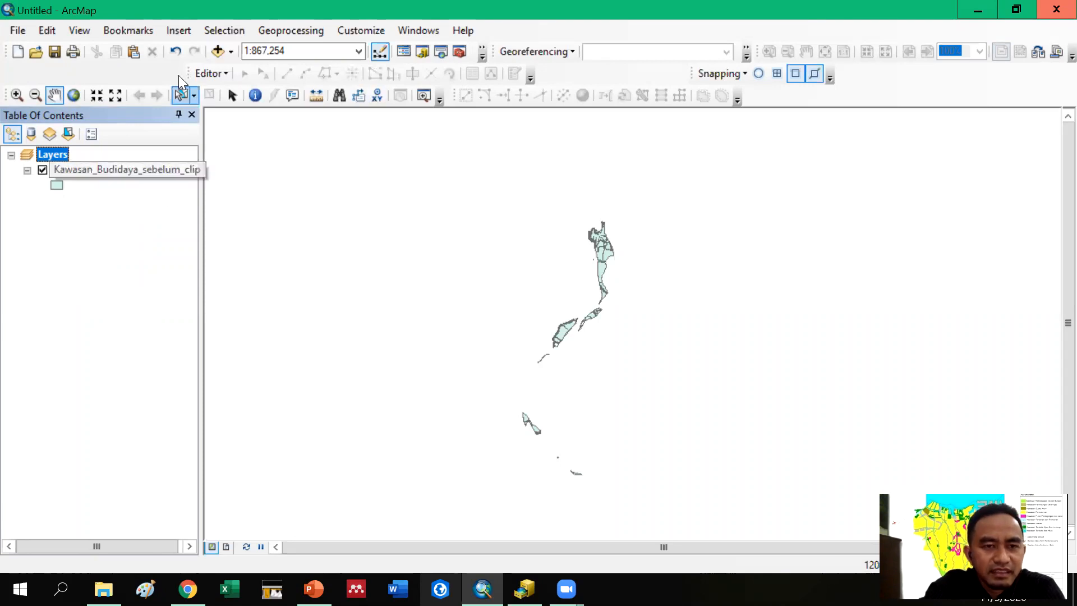
Step: Add Peta Penggunaan Tanah Eksisting.shp to the map from the DATA SPASIAL folder inside ANALISIS LANJUTAN (1)
left_click(231, 51)
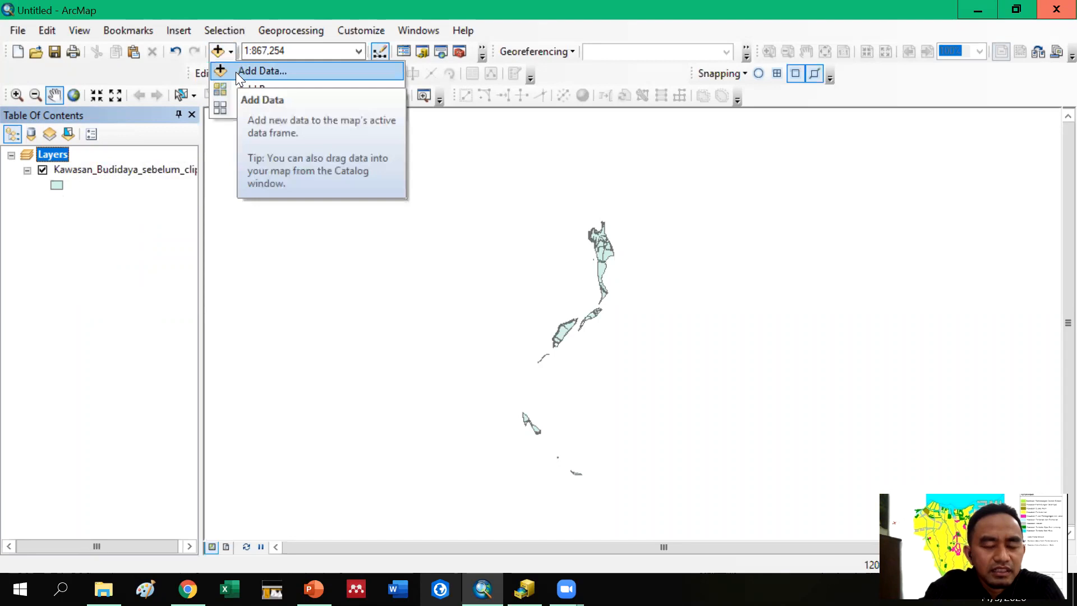
left_click(236, 72)
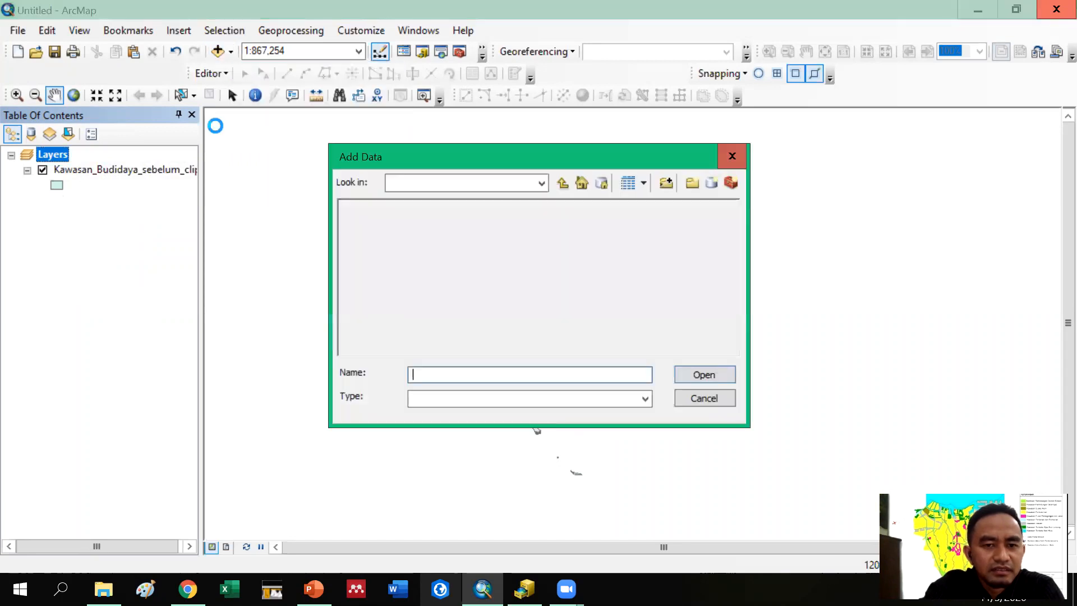
left_click(475, 181)
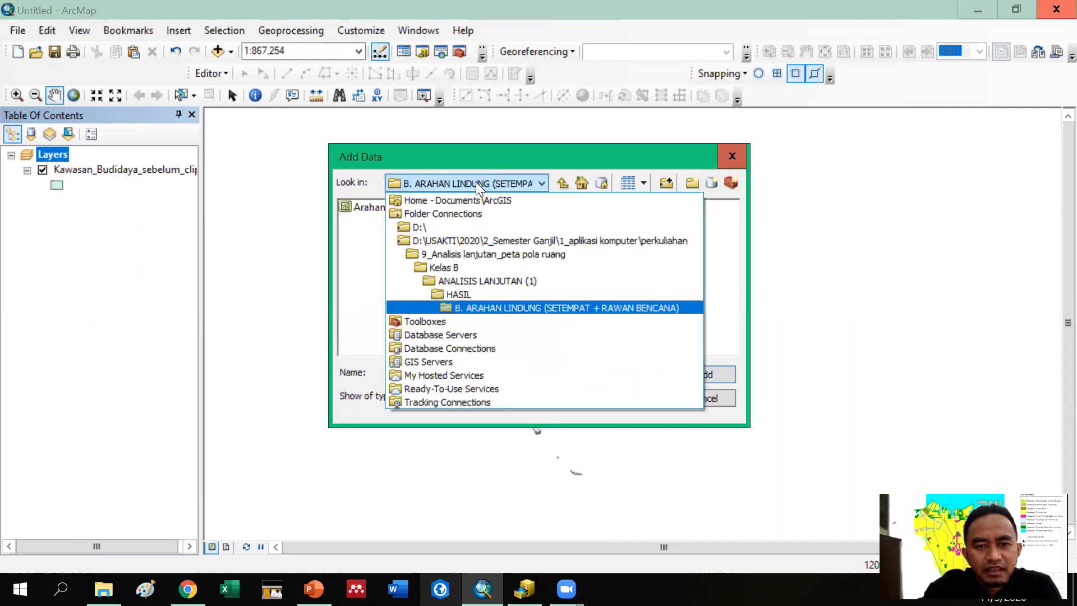
left_click(487, 269)
double_click(418, 208)
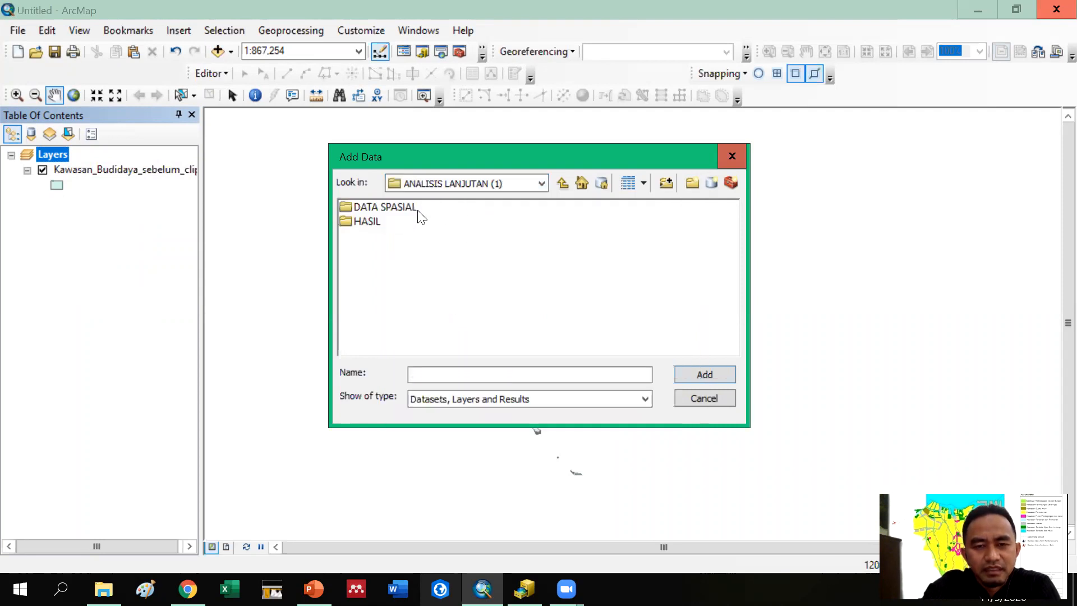
left_click(410, 208)
double_click(412, 208)
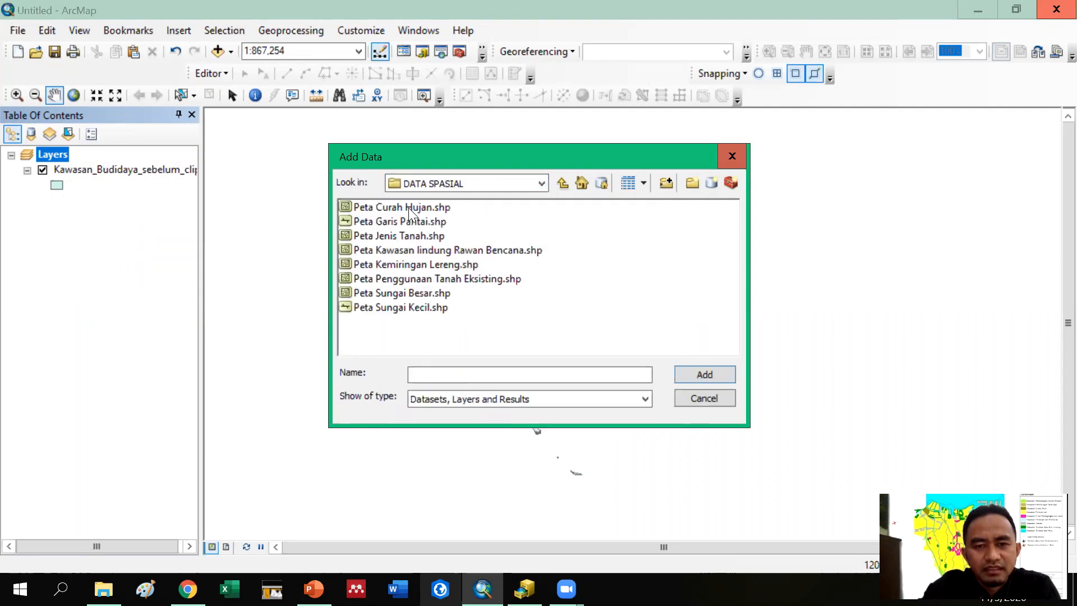
left_click(464, 280)
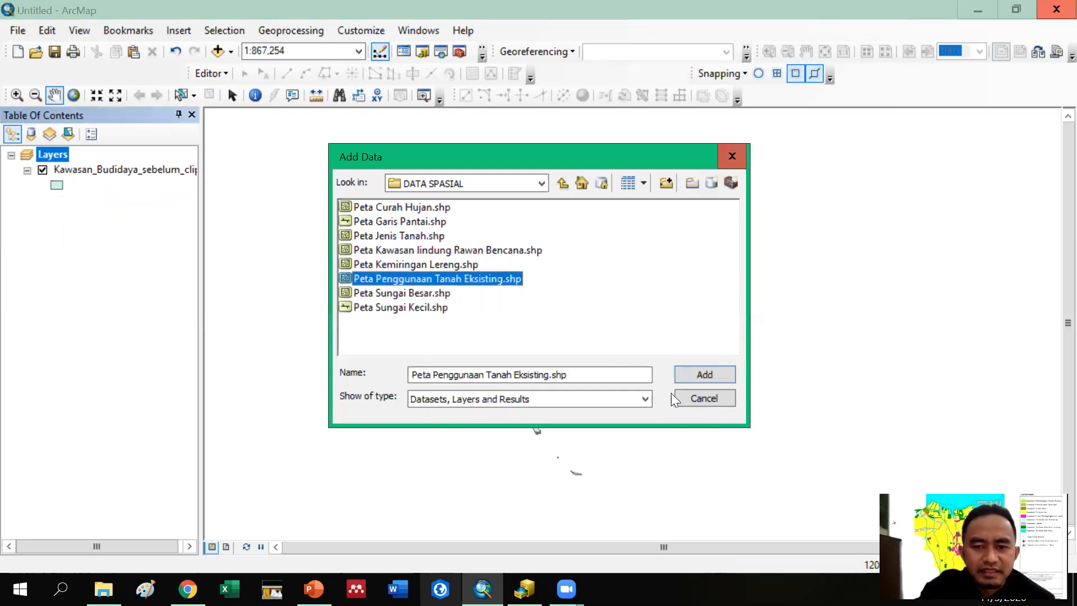
left_click(703, 374)
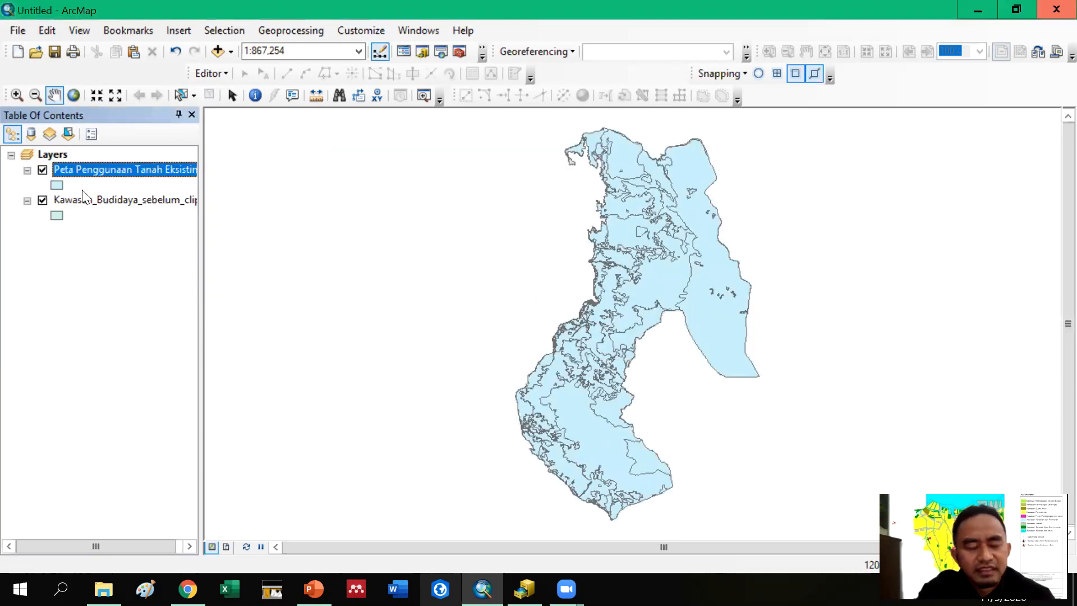
Step: Open the attribute table of Peta Penggunaan Tanah Eksisting and examine its Landcov and EKSISTING classes
right_click(80, 171)
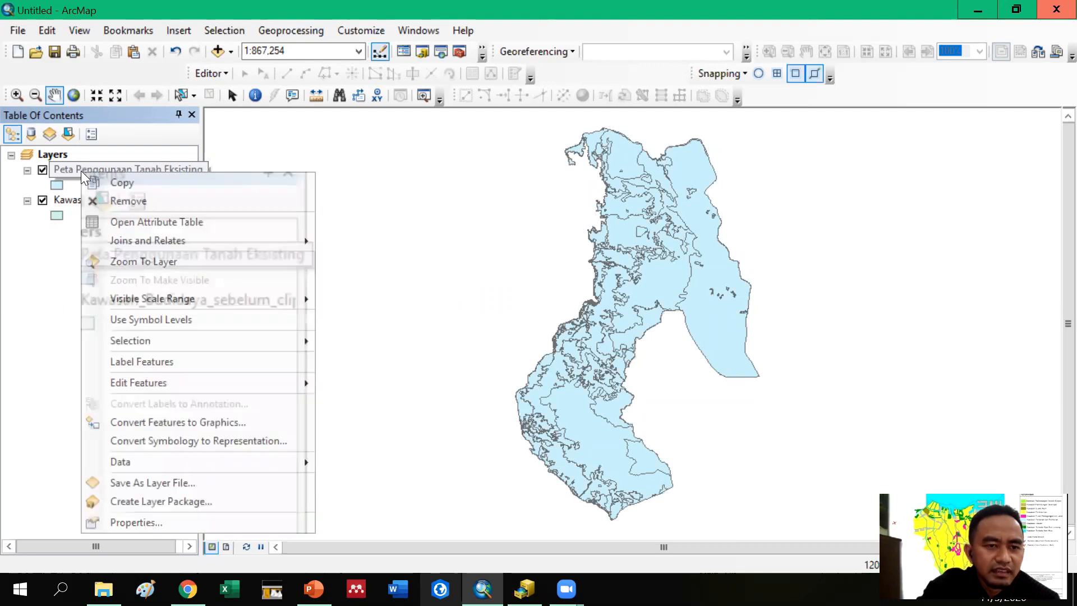
left_click(119, 218)
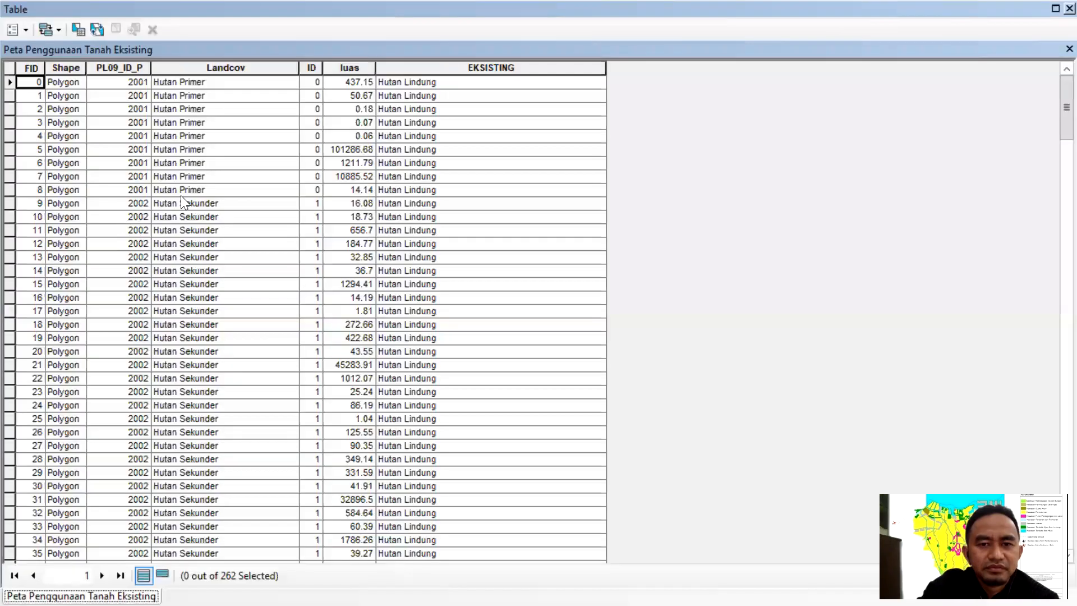
scroll(527, 308, "down", 14)
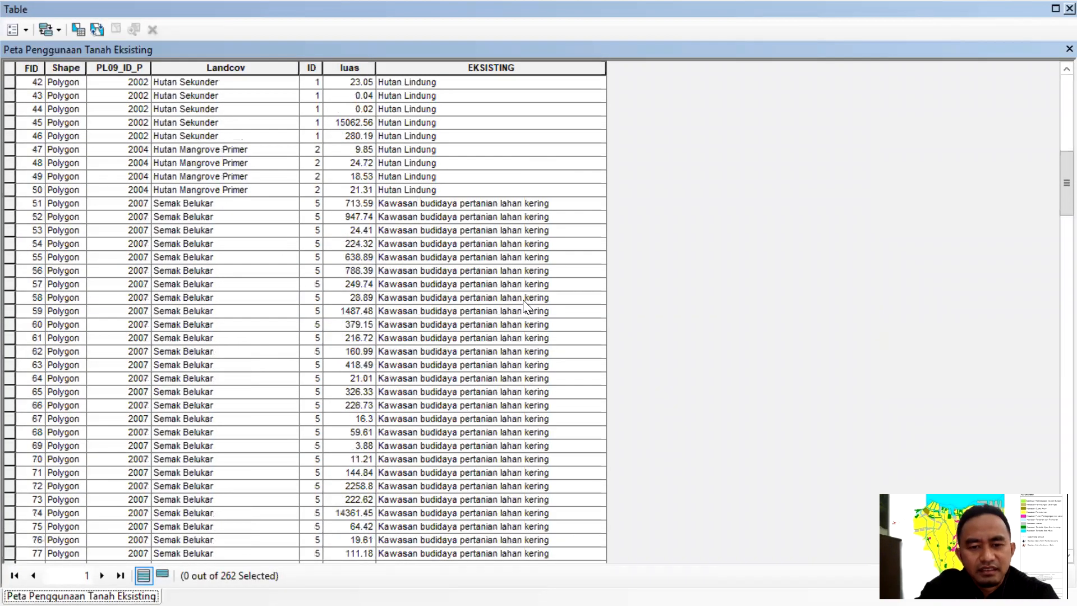
scroll(524, 303, "down", 20)
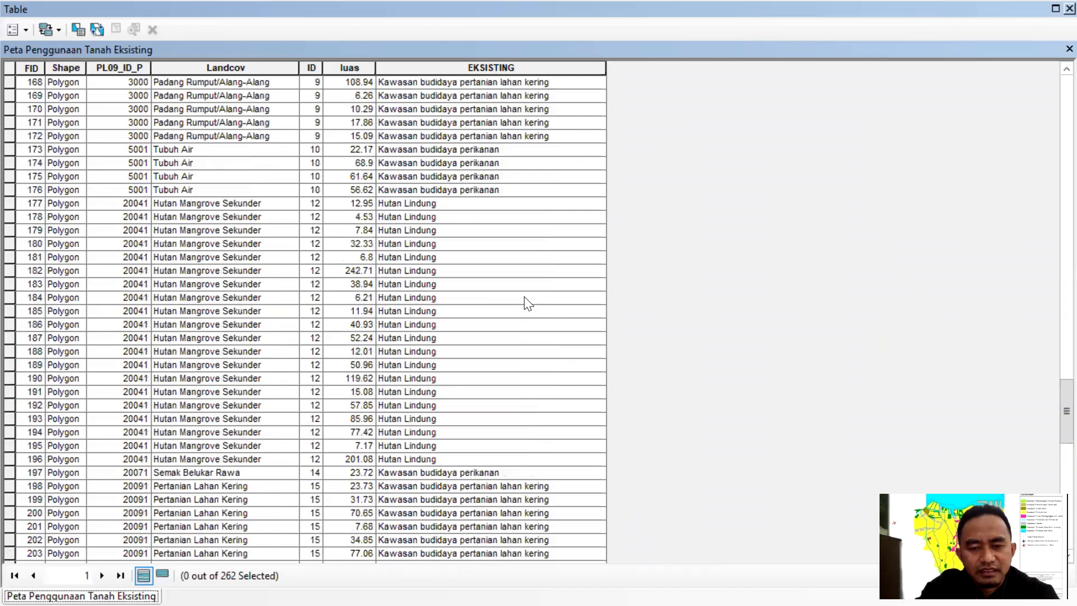
scroll(527, 299, "up", 20)
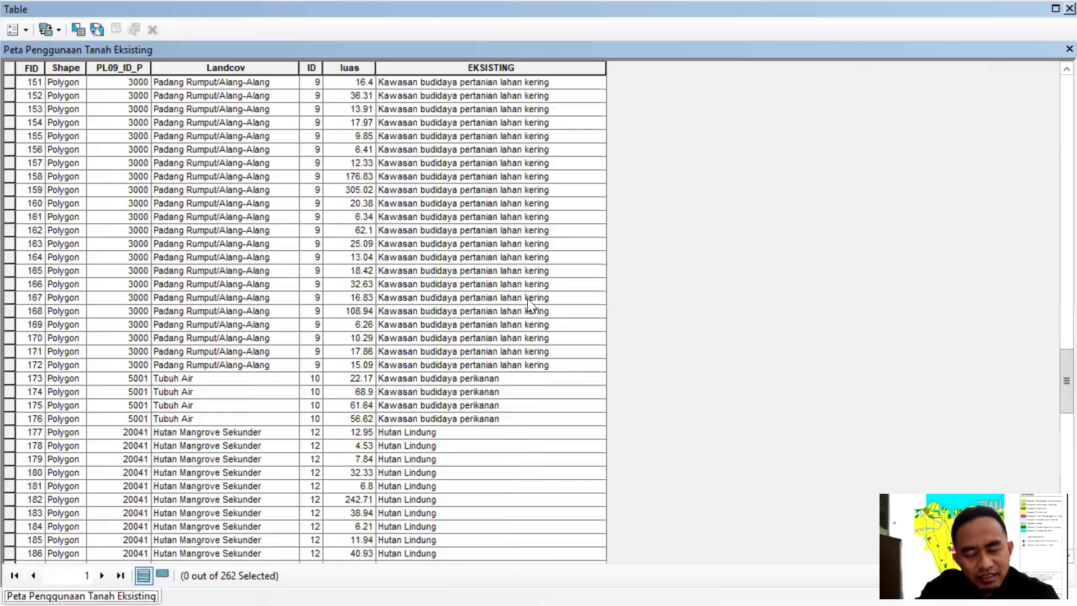
scroll(573, 344, "up", 20)
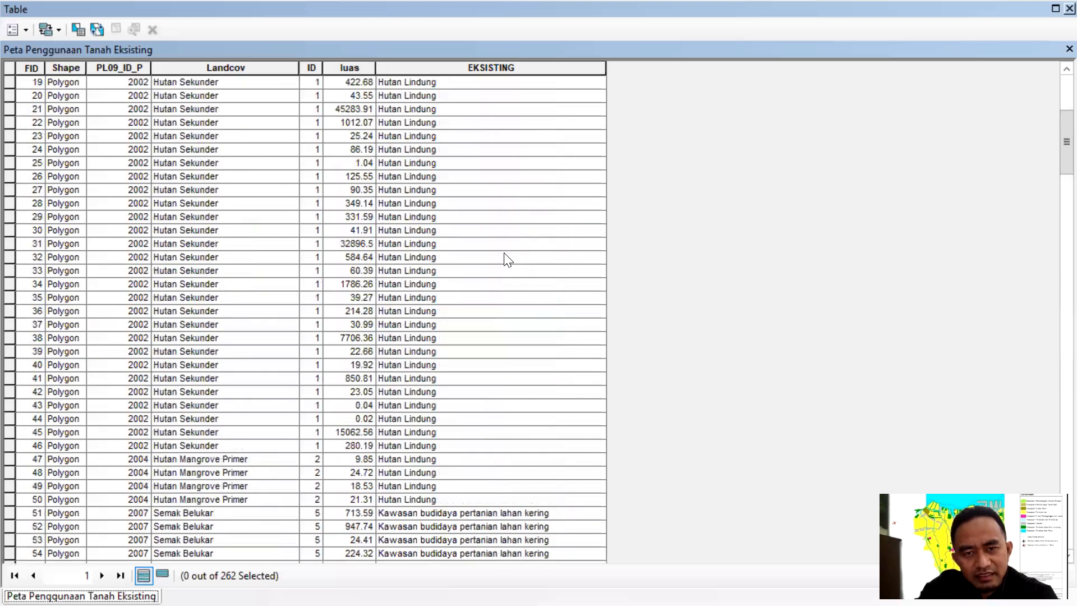
scroll(472, 144, "up", 1)
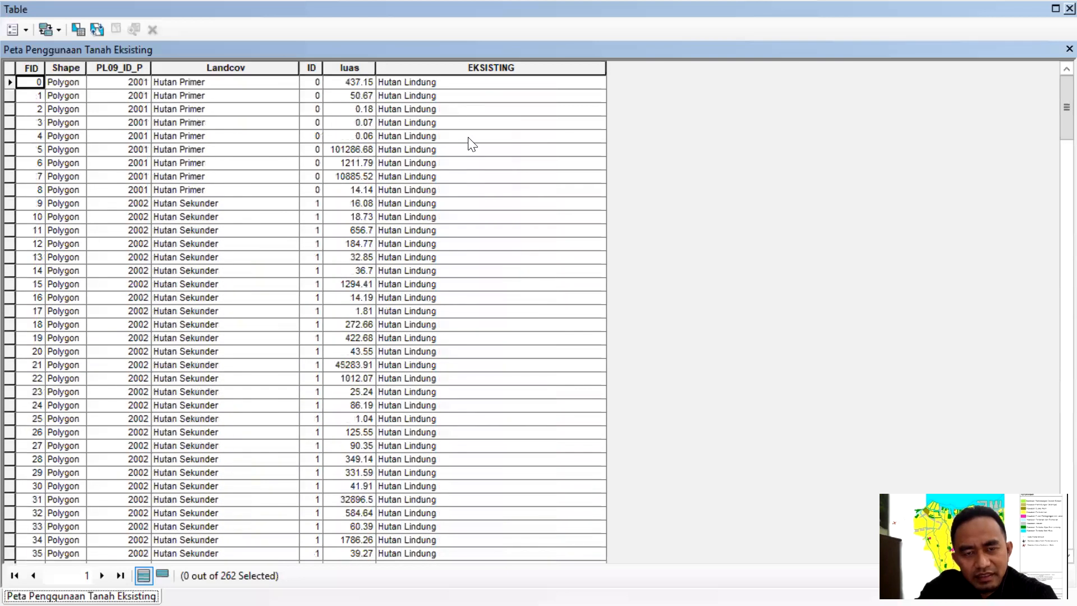
left_click(455, 84)
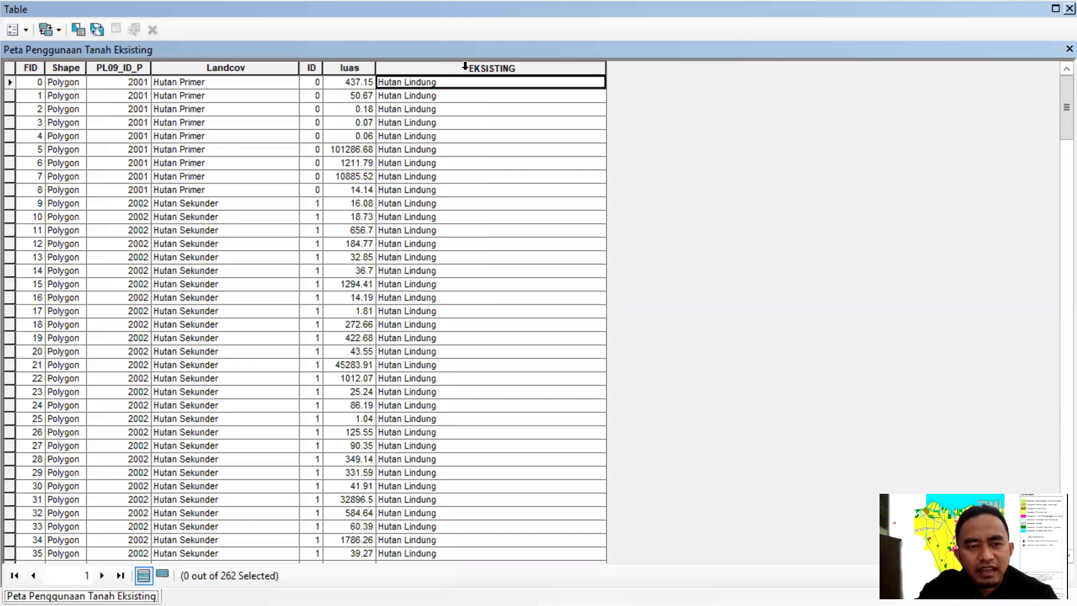
scroll(464, 117, "down", 3)
scroll(459, 101, "up", 3)
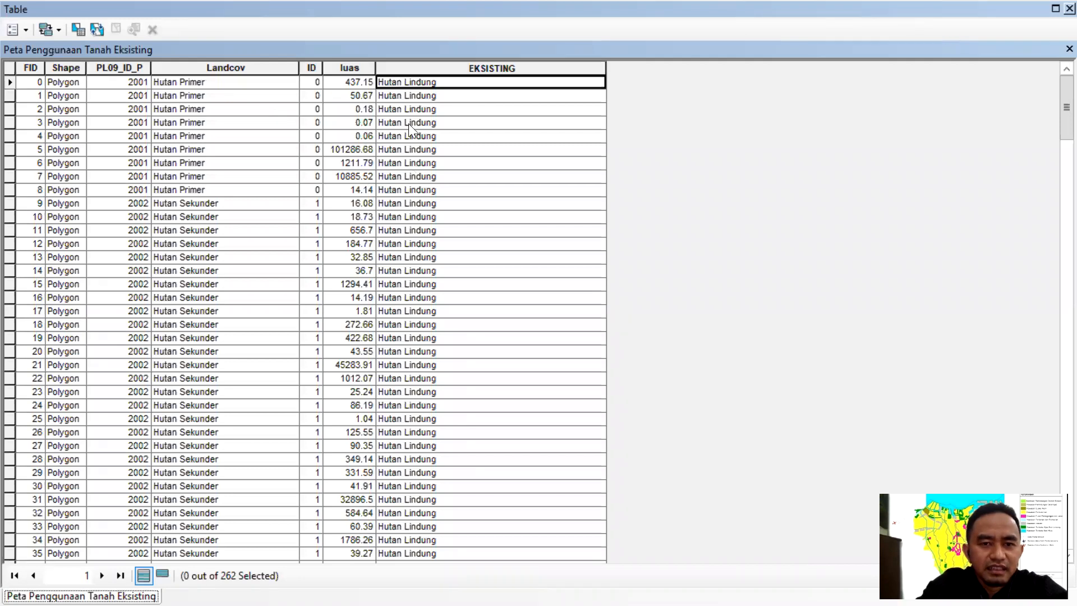
Step: Sort the existing land use table ascending by the EKSISTING field and review how the Landcov types are grouped under each class
right_click(419, 66)
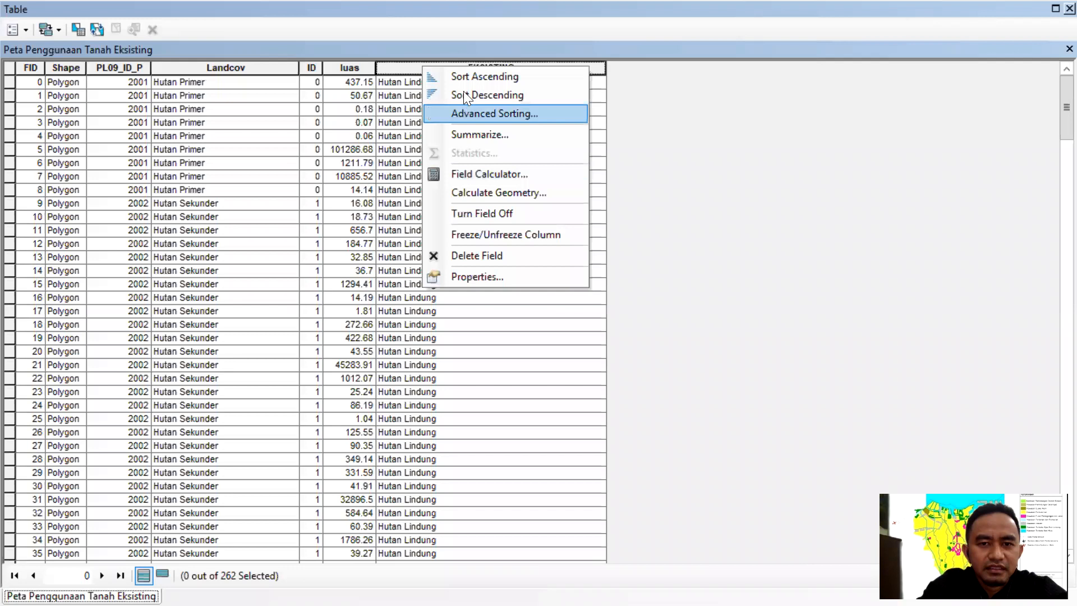
left_click(464, 75)
scroll(504, 234, "down", 7)
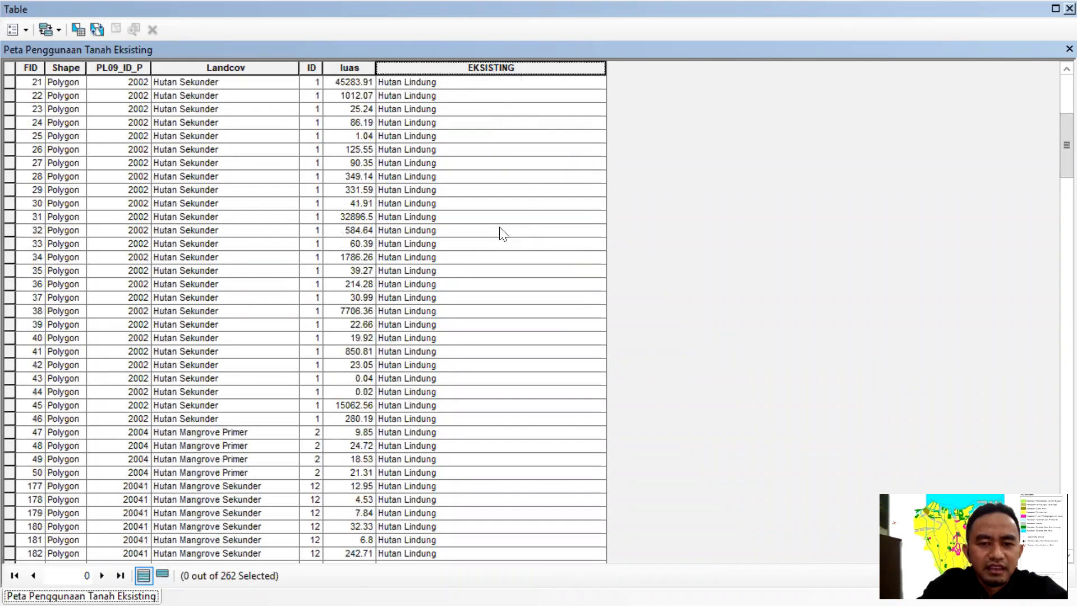
scroll(504, 235, "down", 10)
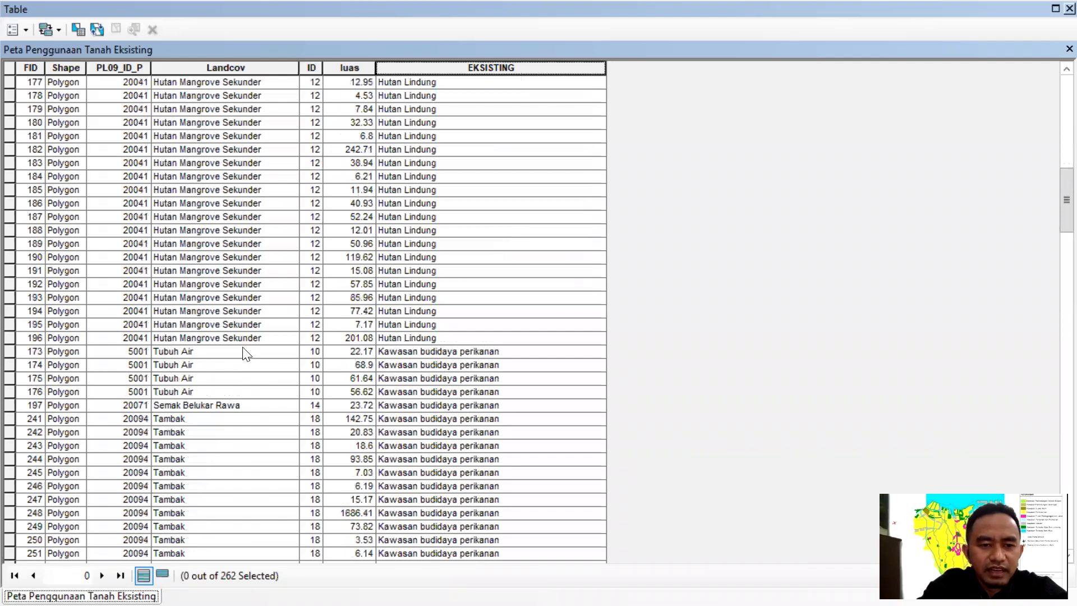
scroll(206, 91, "up", 8)
scroll(204, 90, "up", 4)
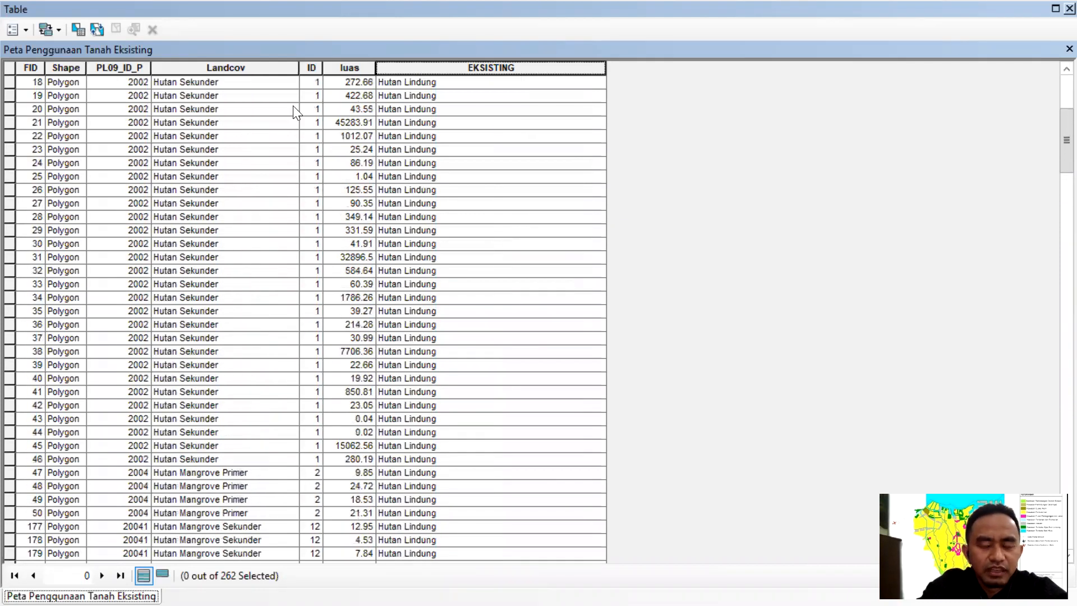
scroll(399, 111, "down", 11)
scroll(476, 240, "down", 4)
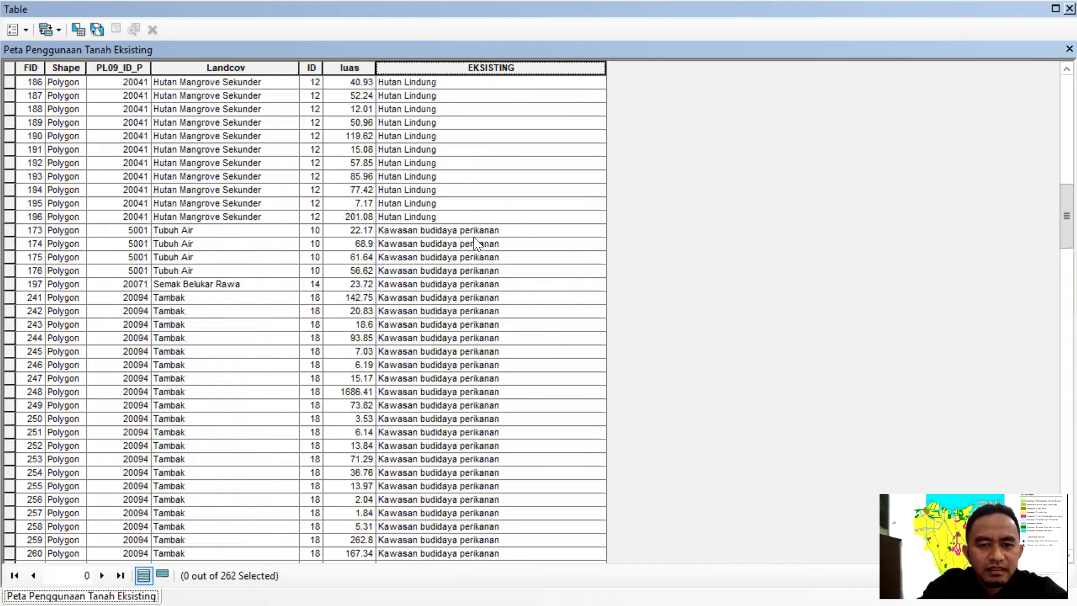
scroll(496, 237, "down", 20)
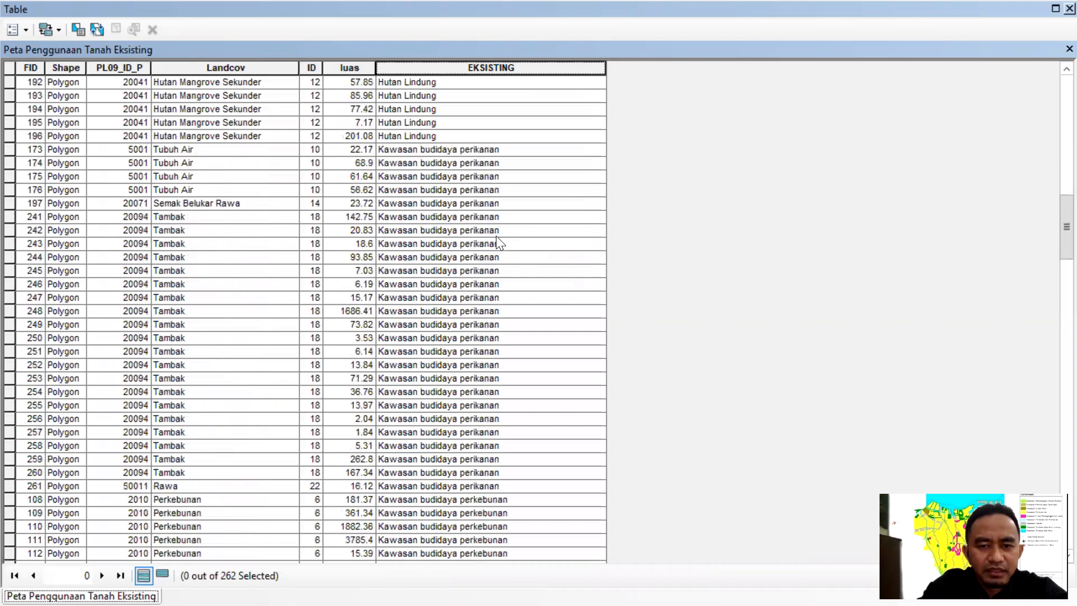
scroll(496, 241, "down", 20)
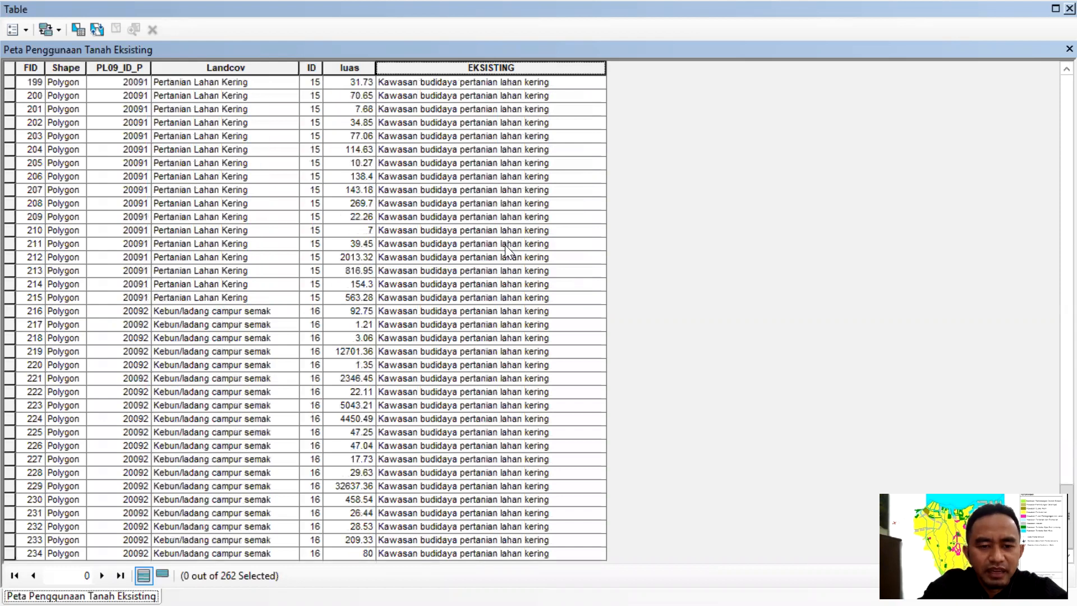
scroll(504, 244, "up", 20)
scroll(496, 242, "up", 5)
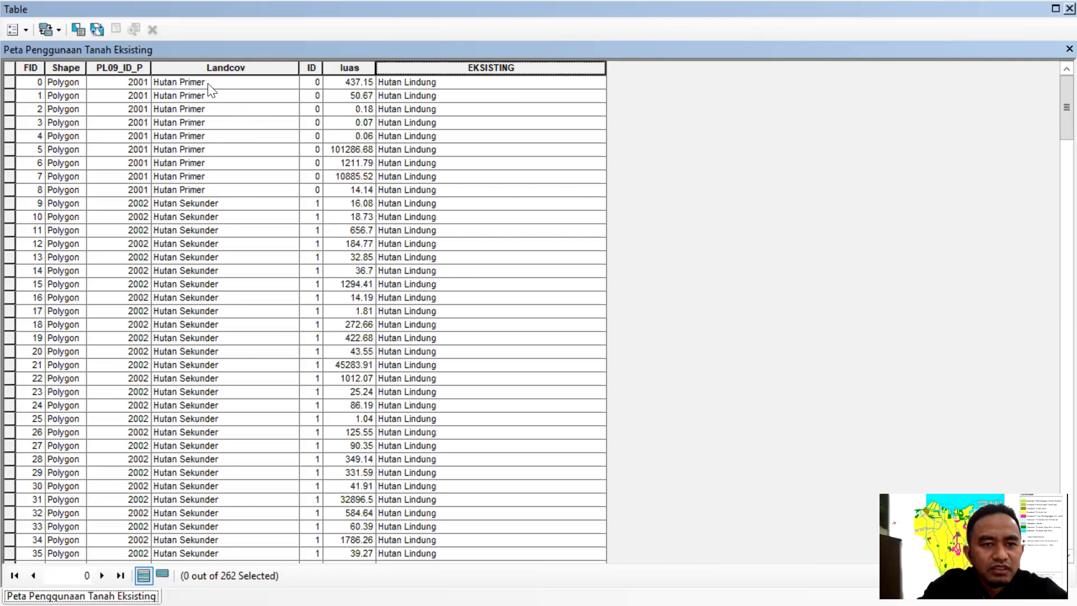
Step: Select all consecutive Hutan Lindung records in the sorted table, from FID 0 through FID 196
left_click(9, 82)
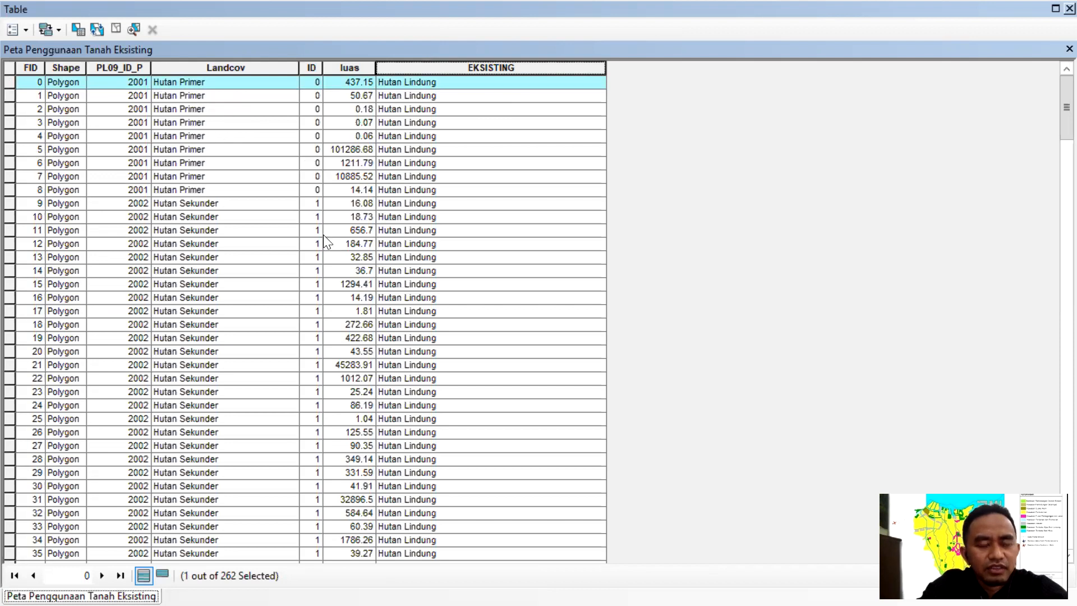
scroll(323, 235, "down", 9)
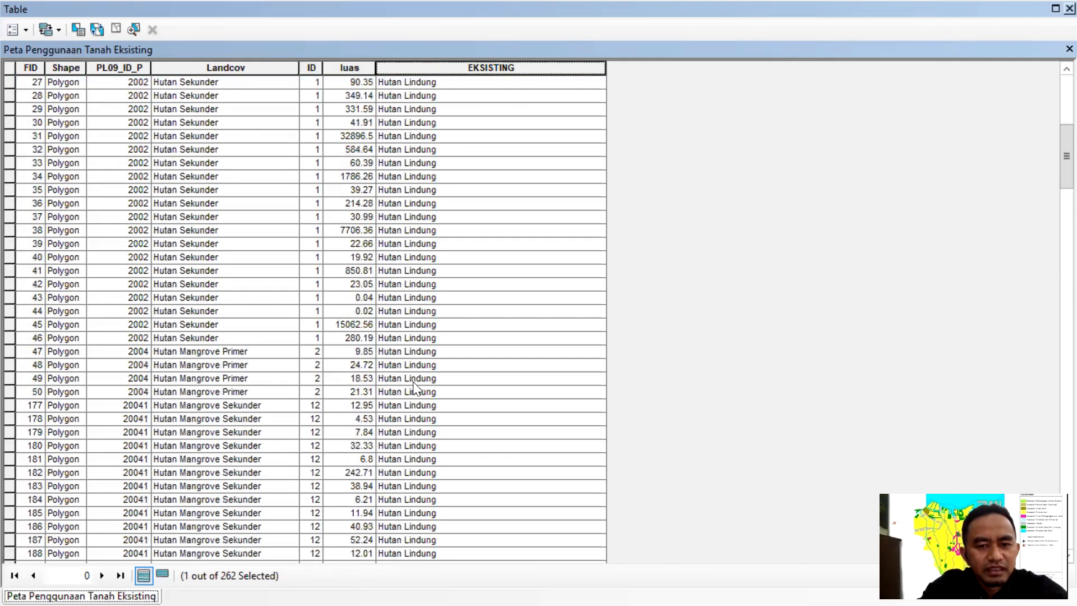
scroll(413, 381, "down", 6)
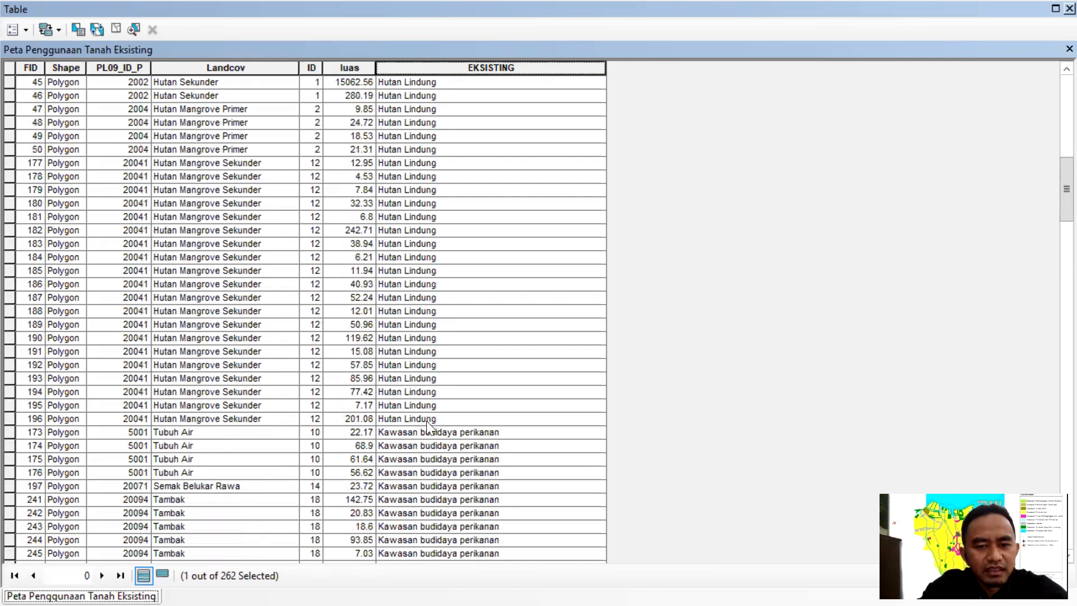
left_click(8, 418, "shift")
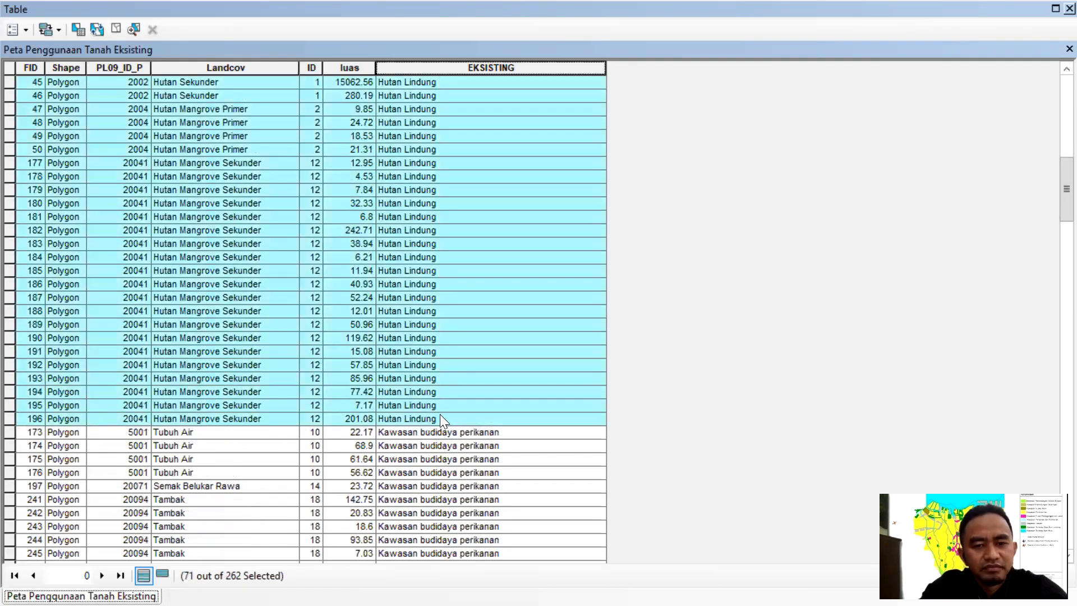
Step: Calculate the EKSISTING field as "Hutan Lindung" for the selected forest and mangrove records with the VB Script parser
scroll(439, 240, "up", 6)
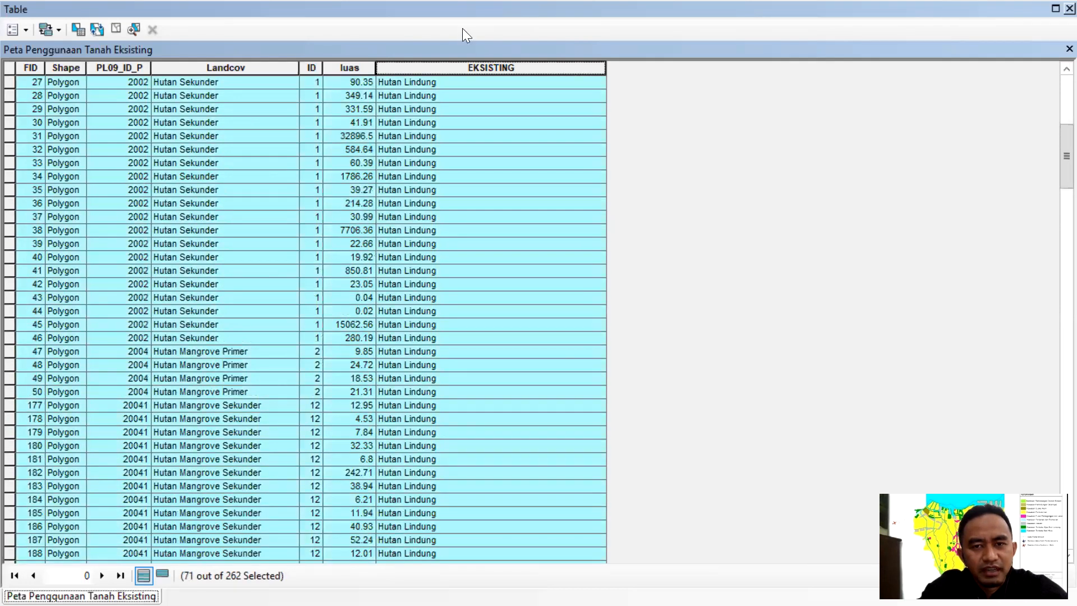
right_click(464, 65)
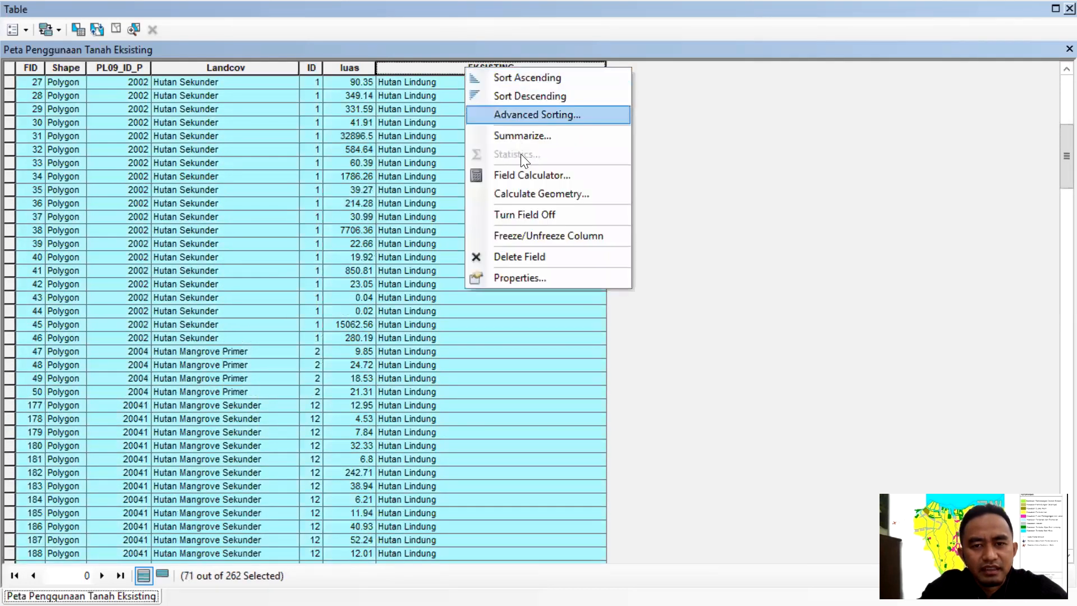
left_click(527, 175)
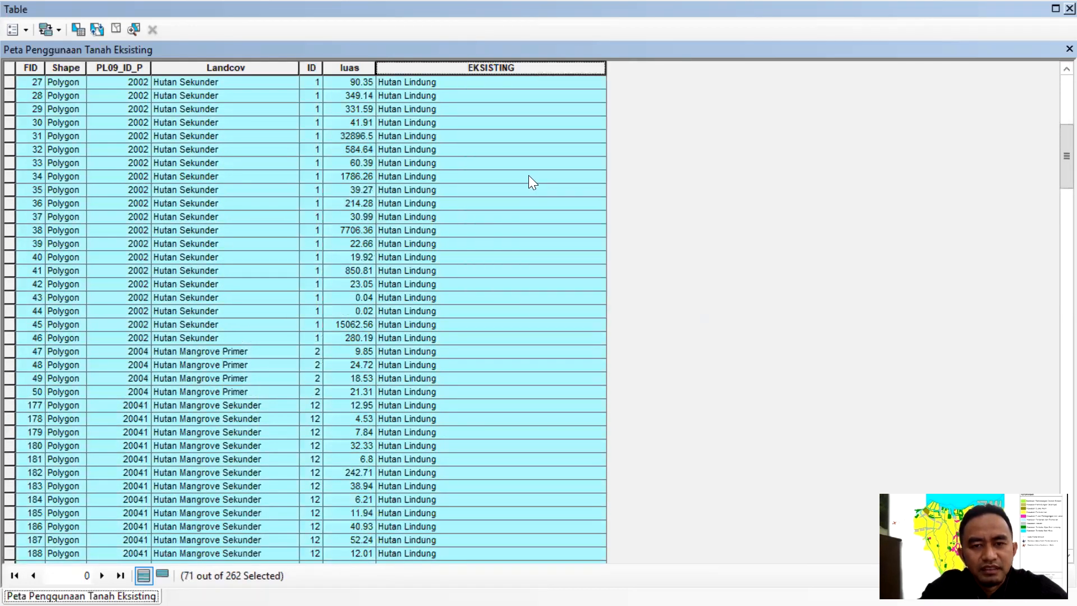
left_click_drag(519, 238, 562, 202)
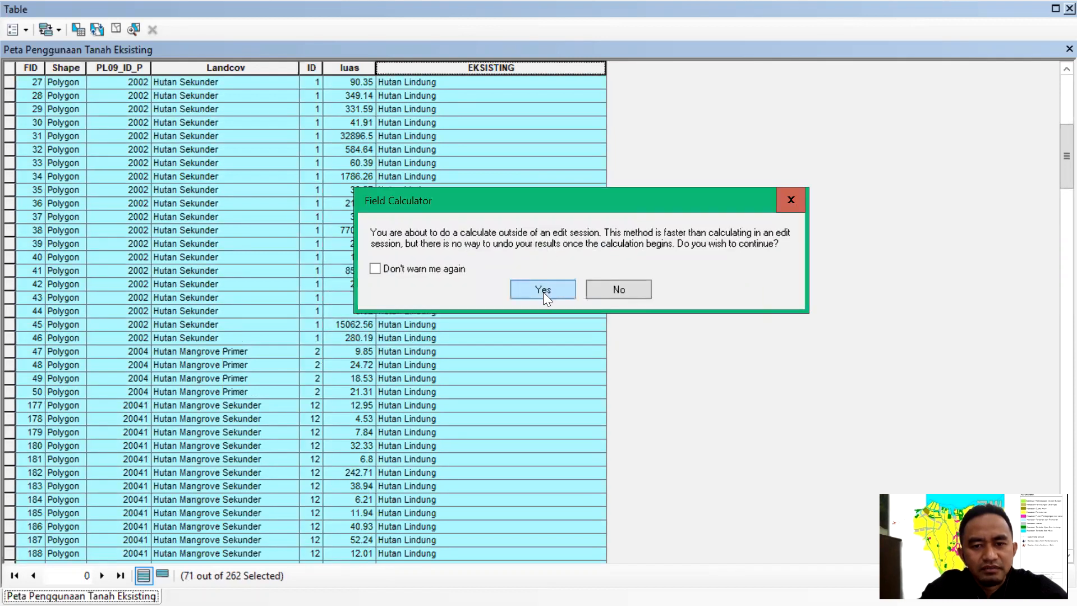
left_click(543, 290)
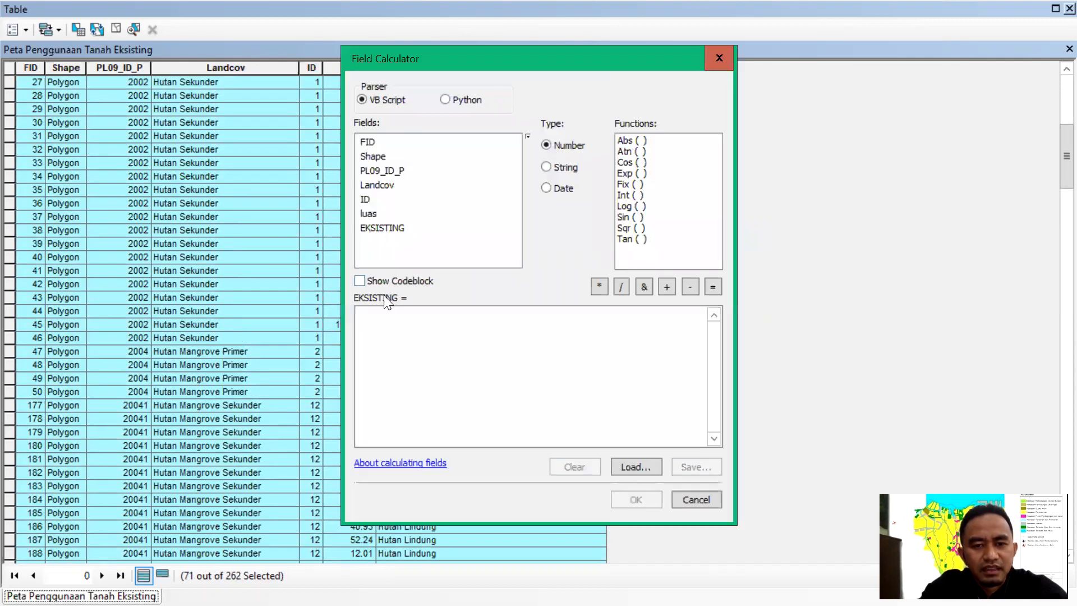
left_click(406, 329)
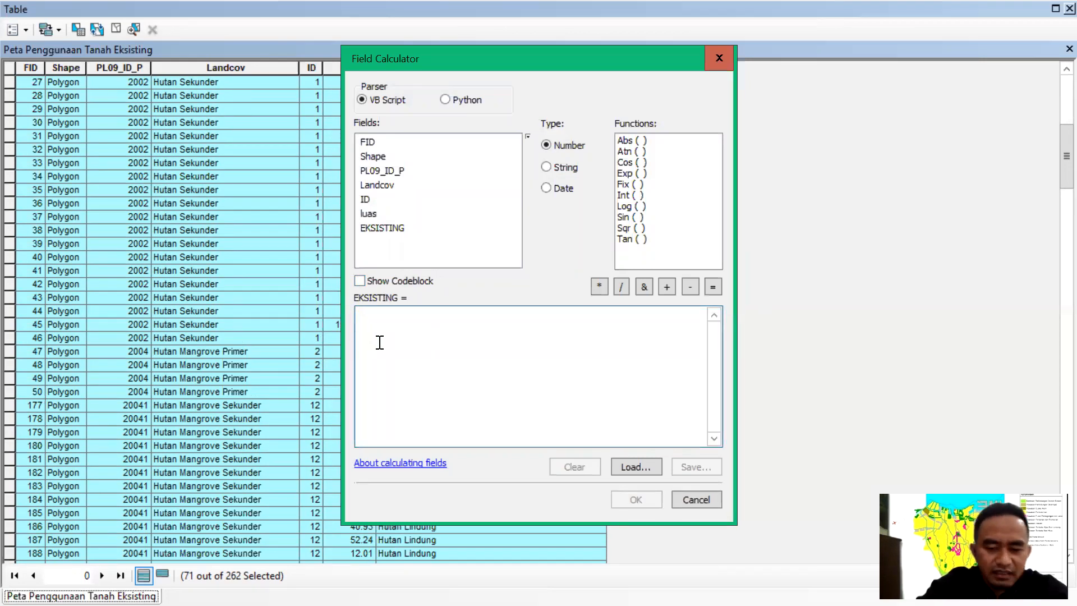
type("\"Hutan Lindung\"")
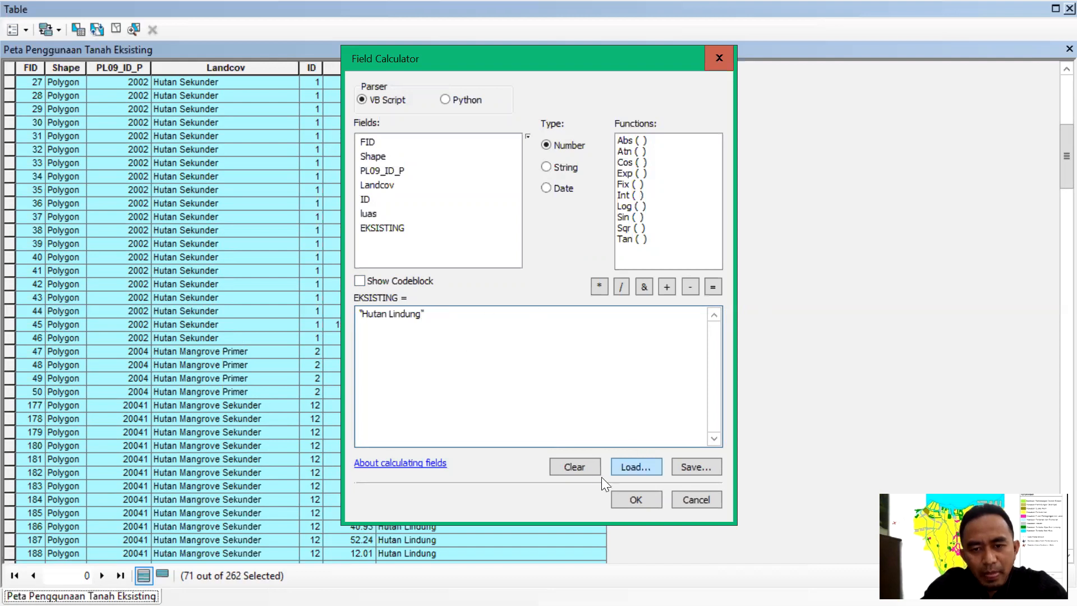
left_click_drag(594, 55, 858, 10)
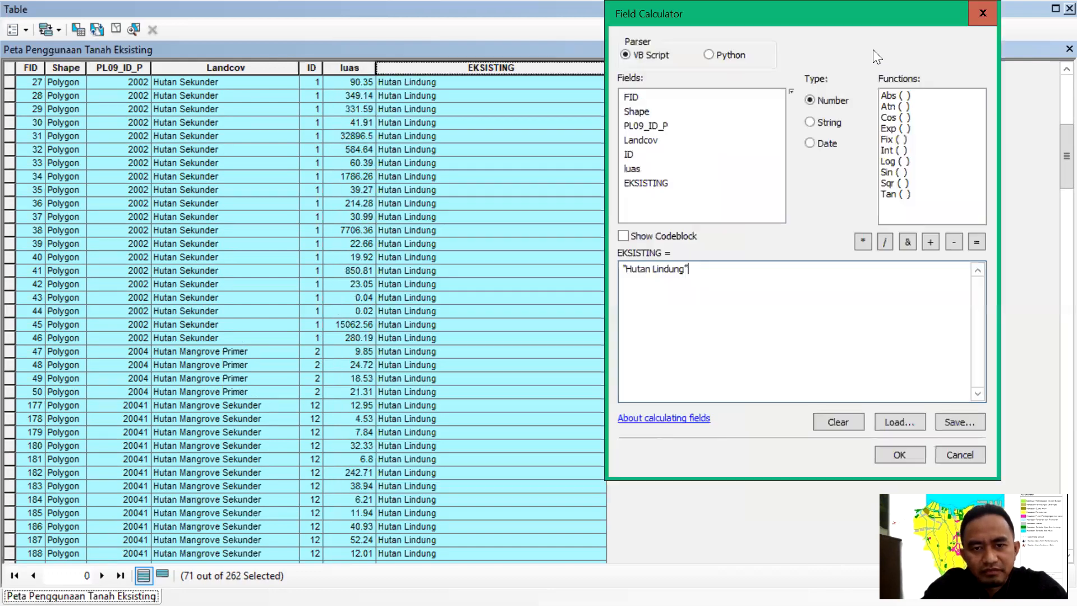
left_click(899, 454)
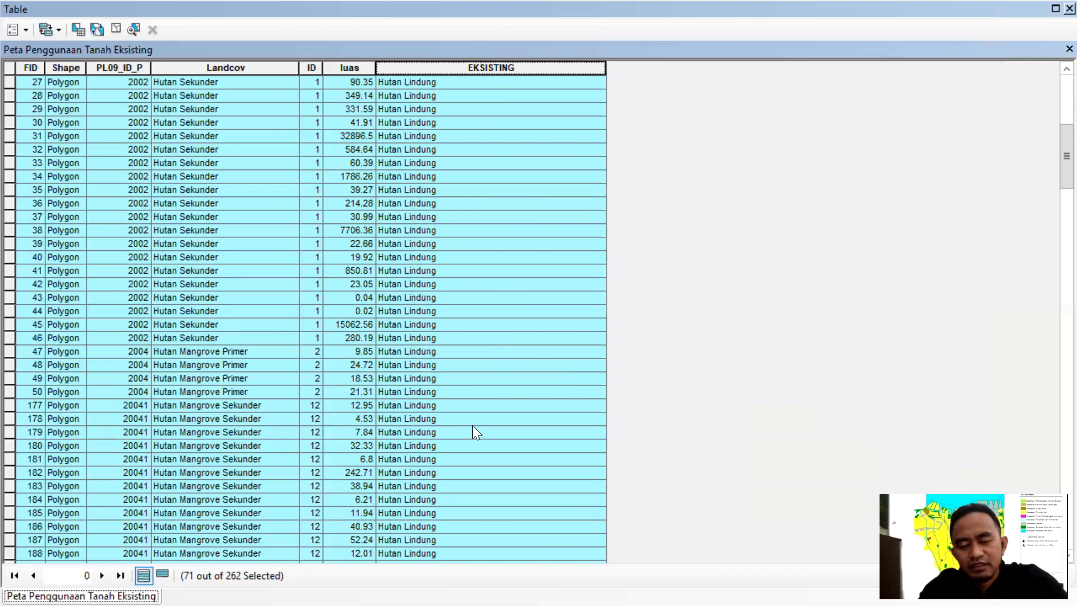
Step: Examine the EKSISTING class assigned to each Landcov type throughout the attribute table, and close the table
scroll(472, 425, "down", 7)
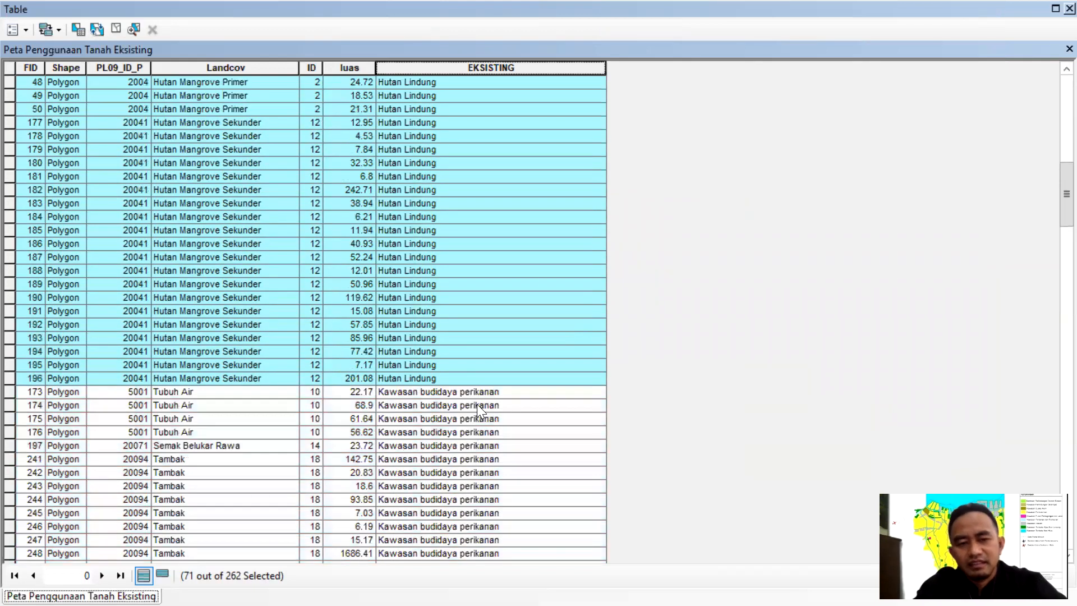
scroll(468, 392, "down", 2)
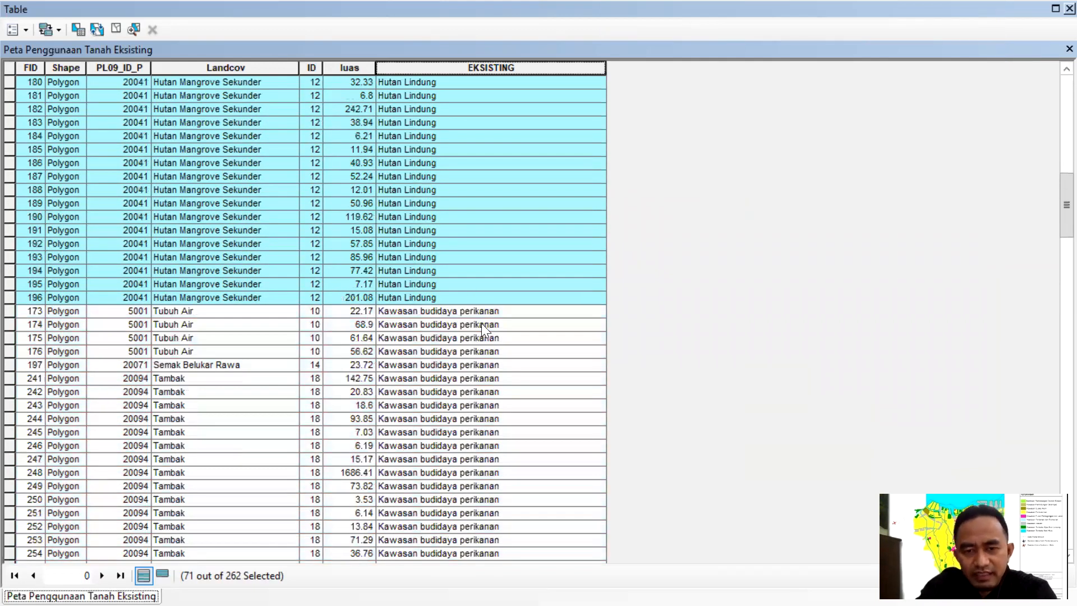
scroll(457, 337, "down", 20)
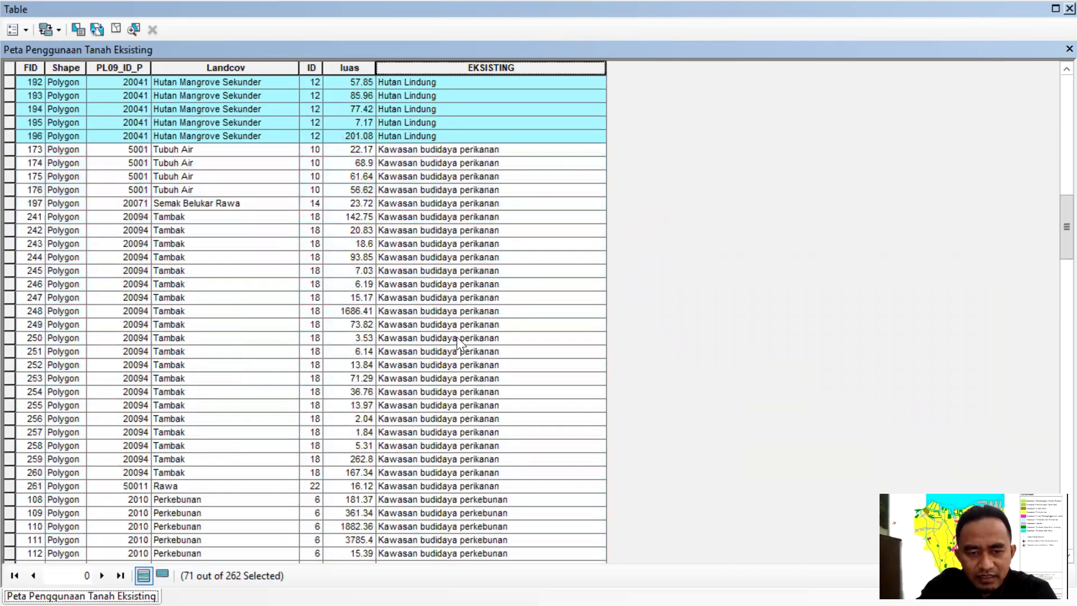
scroll(457, 336, "down", 20)
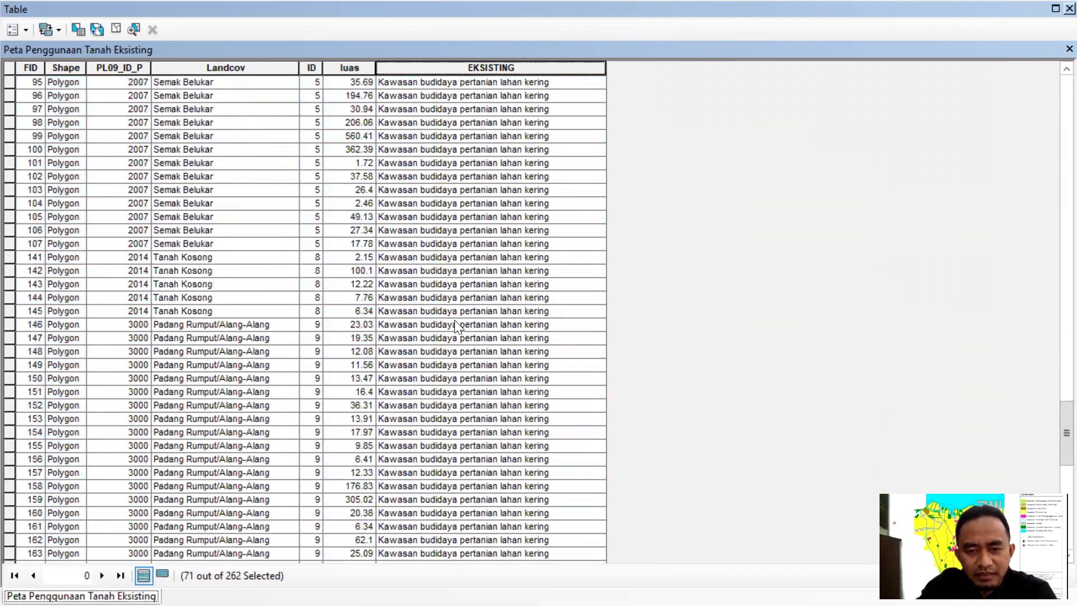
scroll(458, 321, "up", 20)
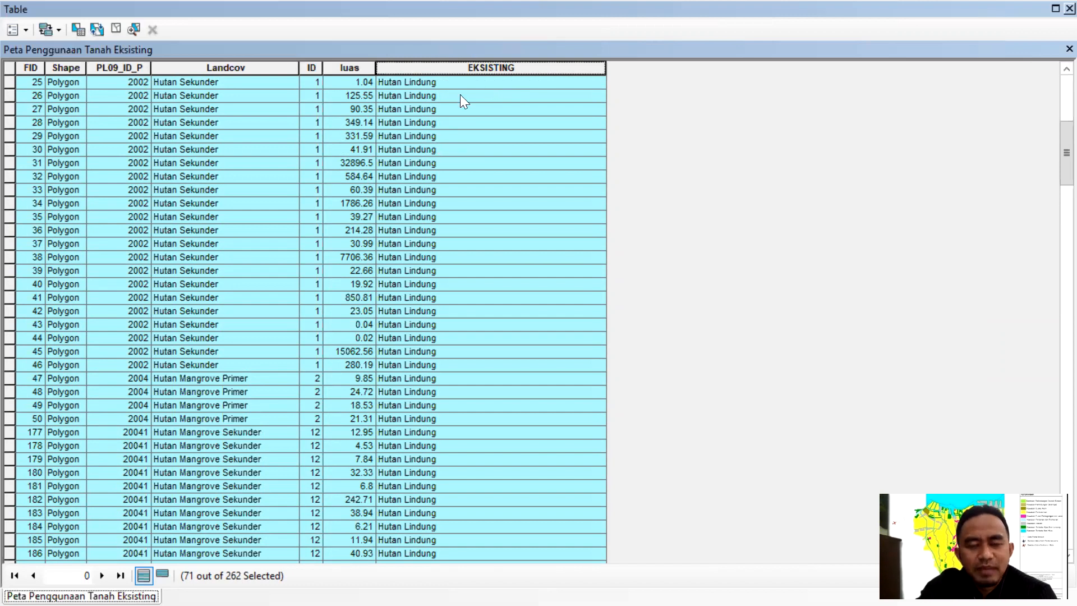
scroll(480, 77, "down", 2)
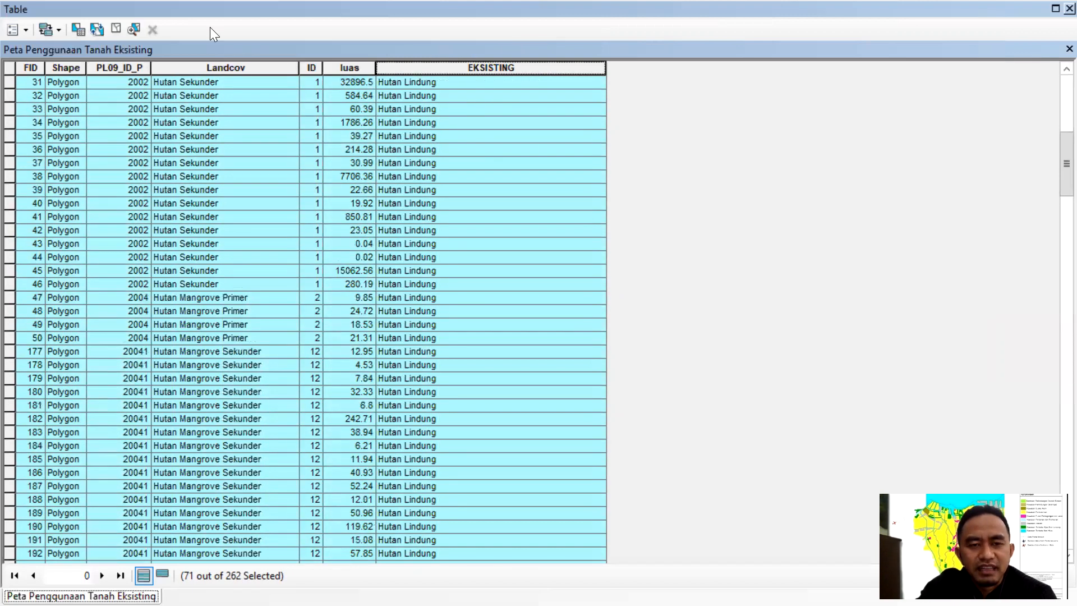
scroll(250, 89, "down", 20)
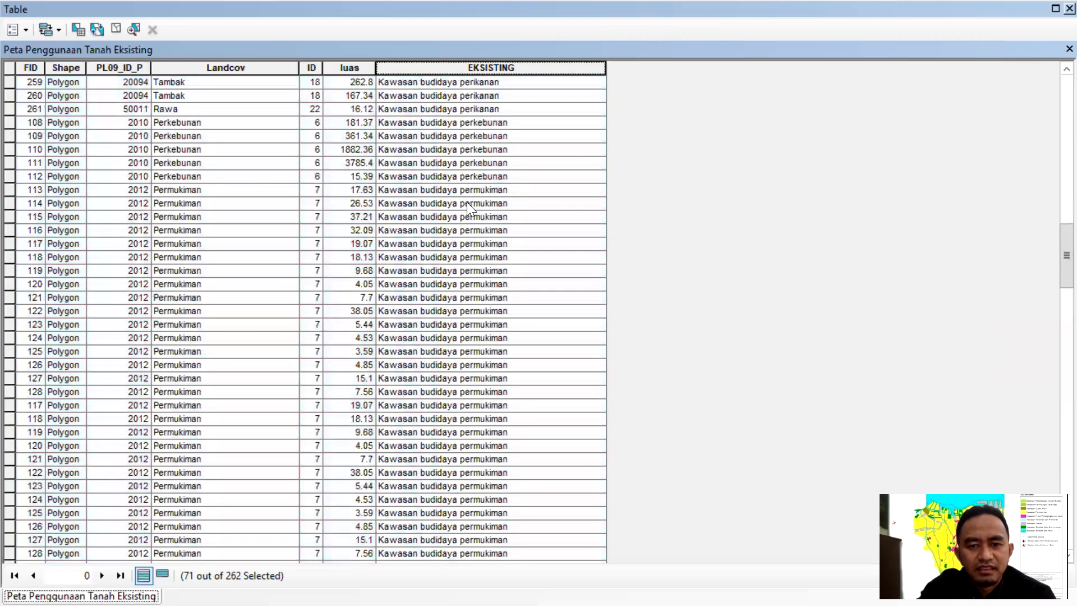
scroll(467, 202, "up", 20)
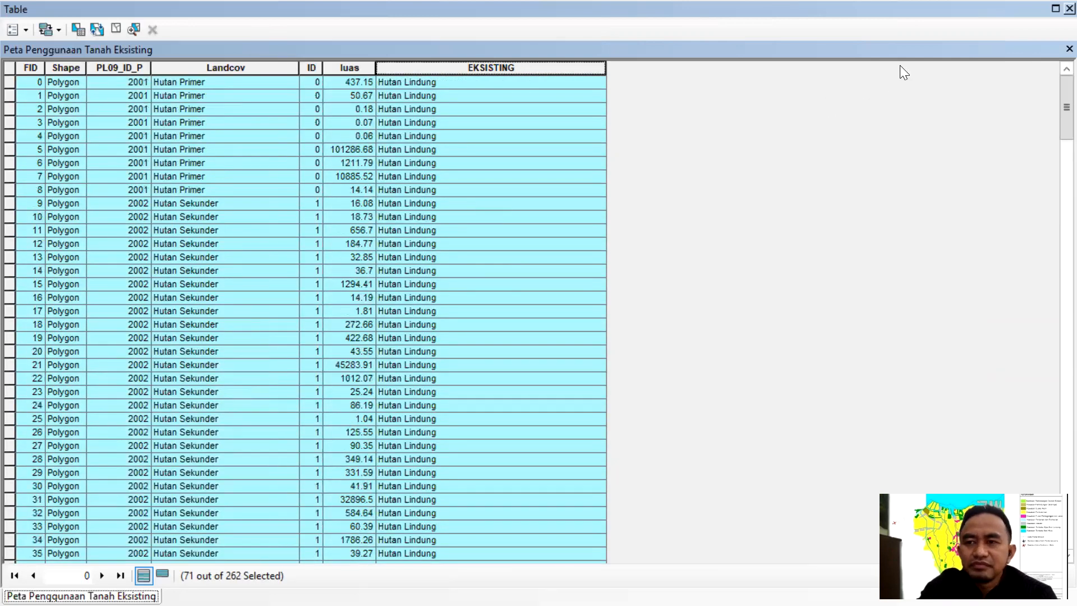
left_click(1070, 9)
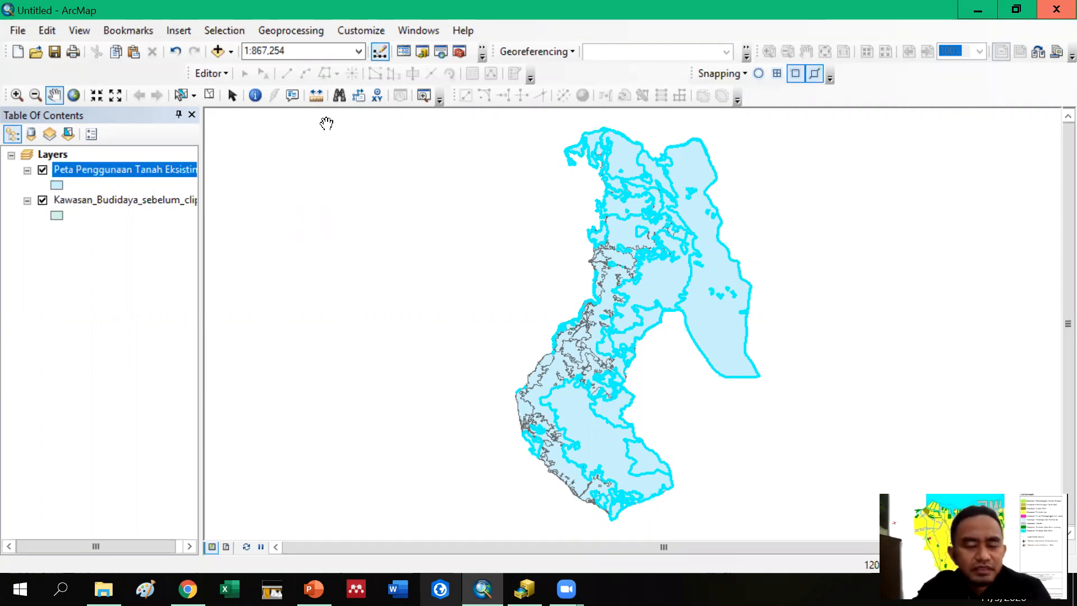
Step: Set up the Clip tool with Peta Penggunaan Tanah Eksisting as input features and Kawasan_Budidaya_sebelum_clip as clip features
left_click(270, 32)
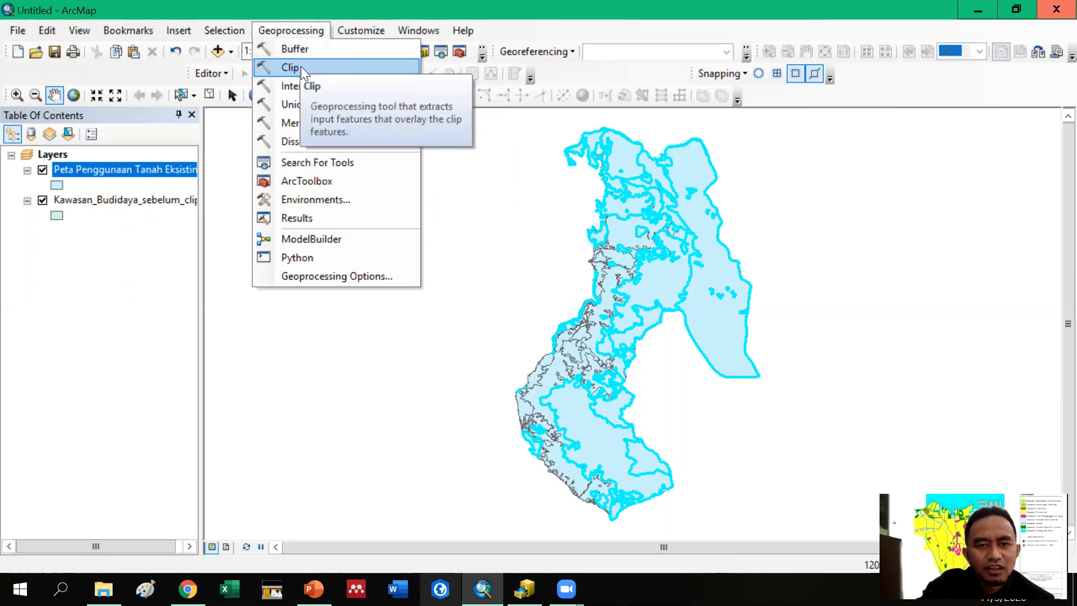
left_click(573, 51)
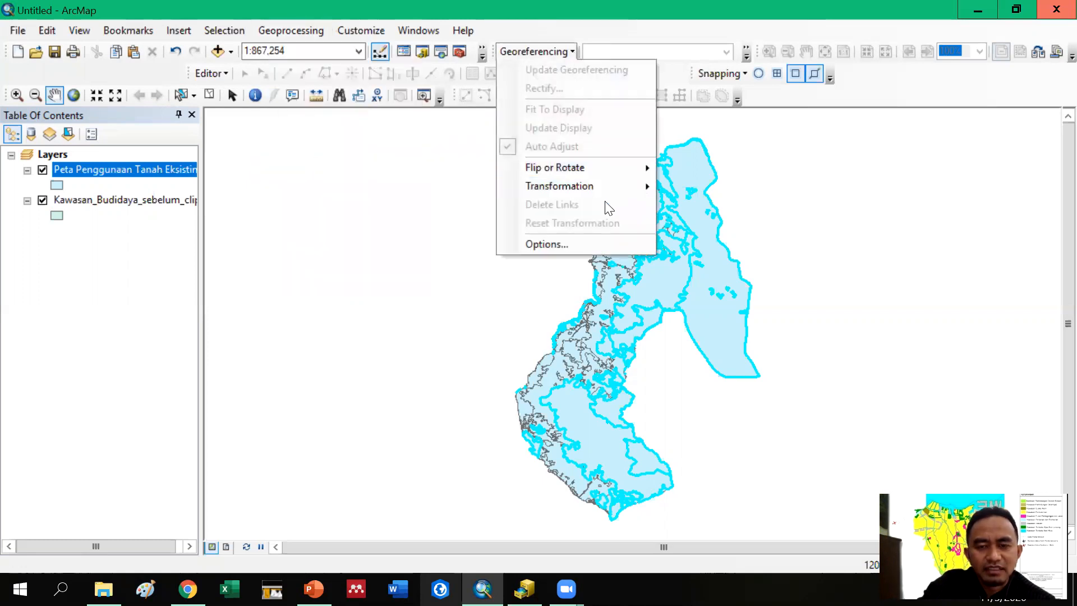
left_click(291, 29)
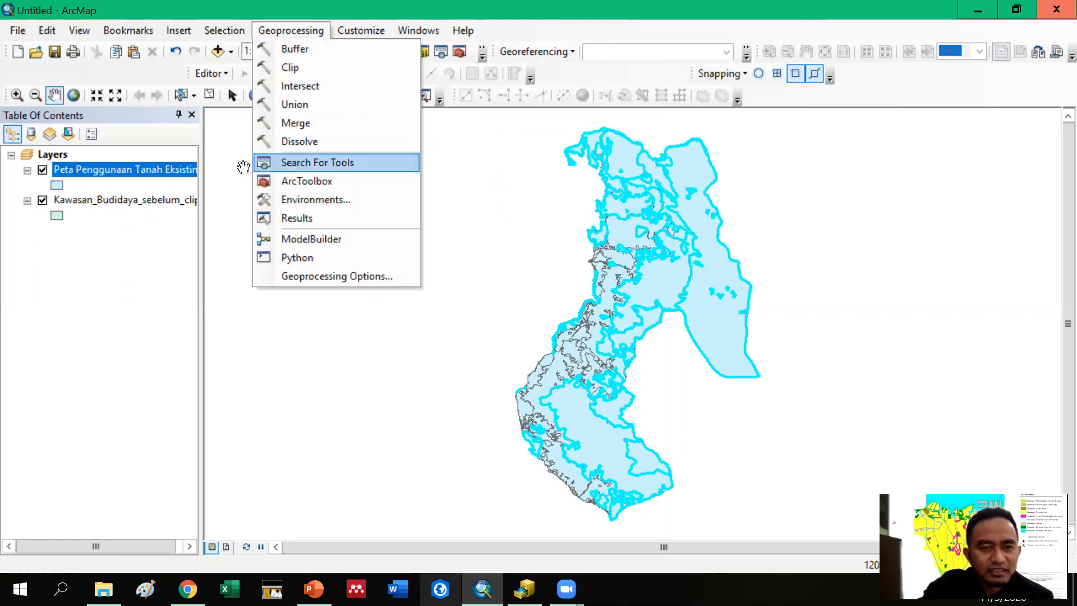
left_click(305, 68)
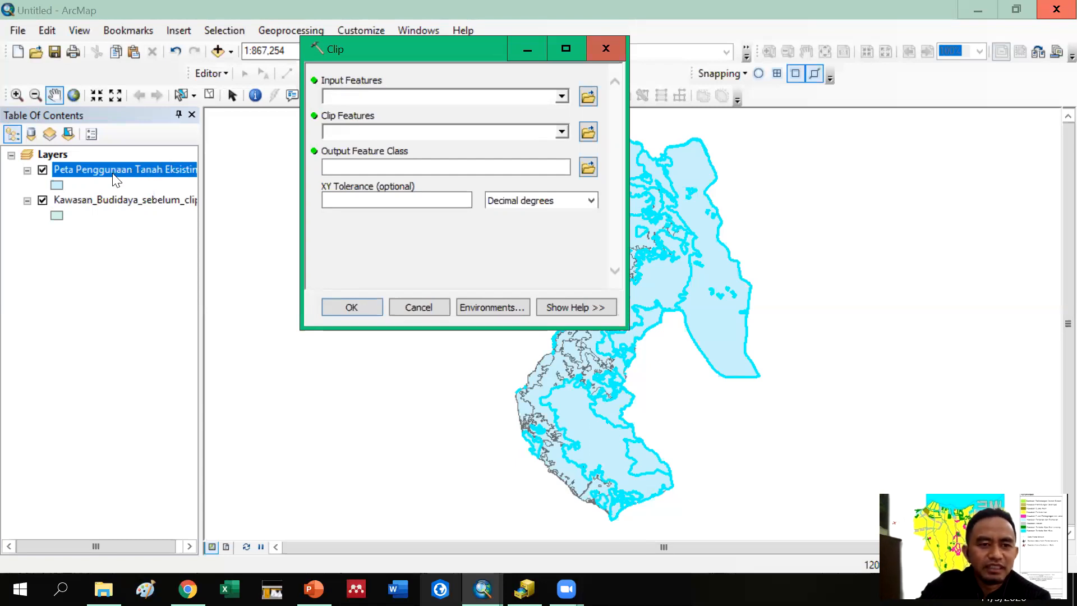
left_click_drag(110, 170, 384, 98)
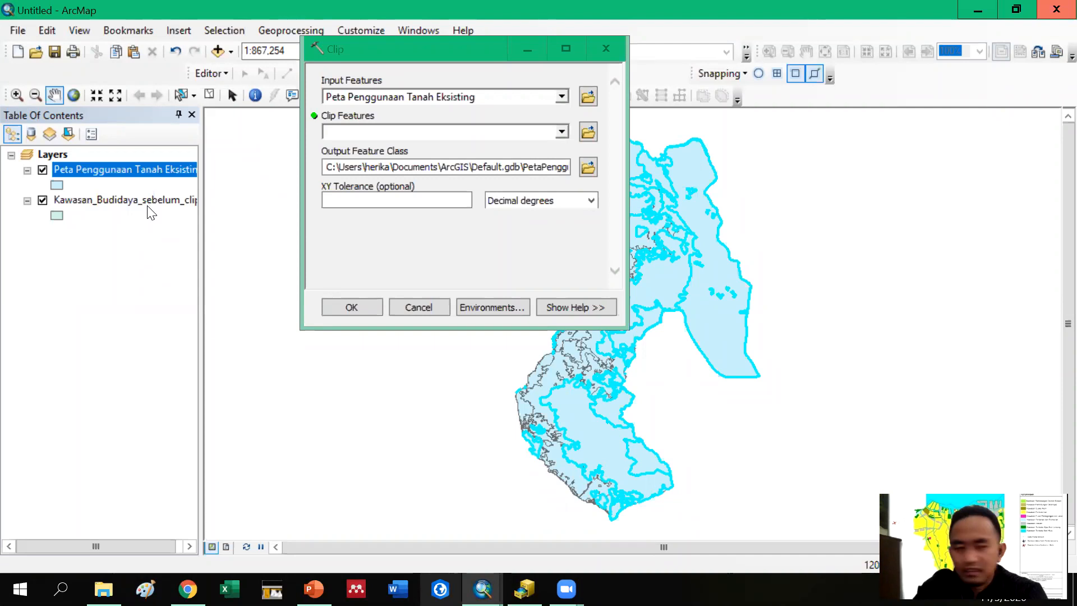
left_click_drag(178, 199, 400, 128)
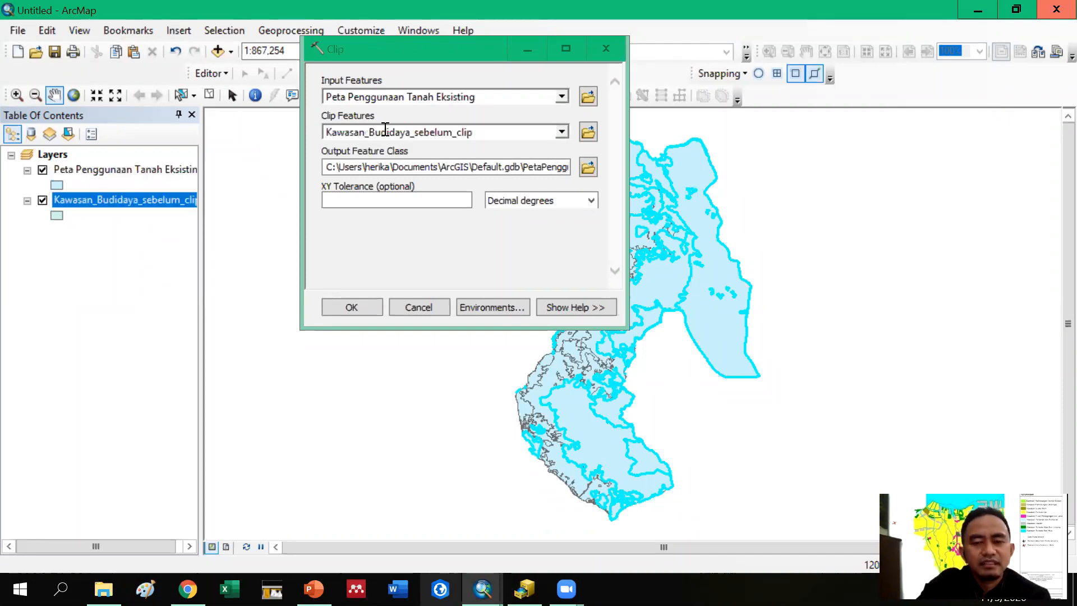
Step: Set the clip output to "Clip penggunaan tanah dan budidaya" in the Trash folder and run the clip
left_click(590, 167)
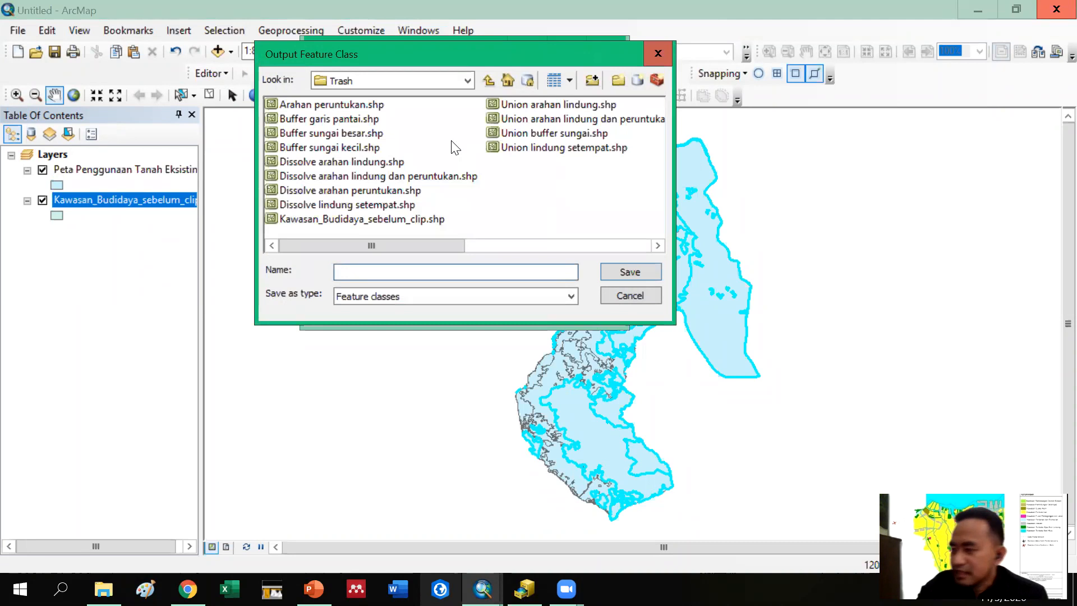
left_click(400, 82)
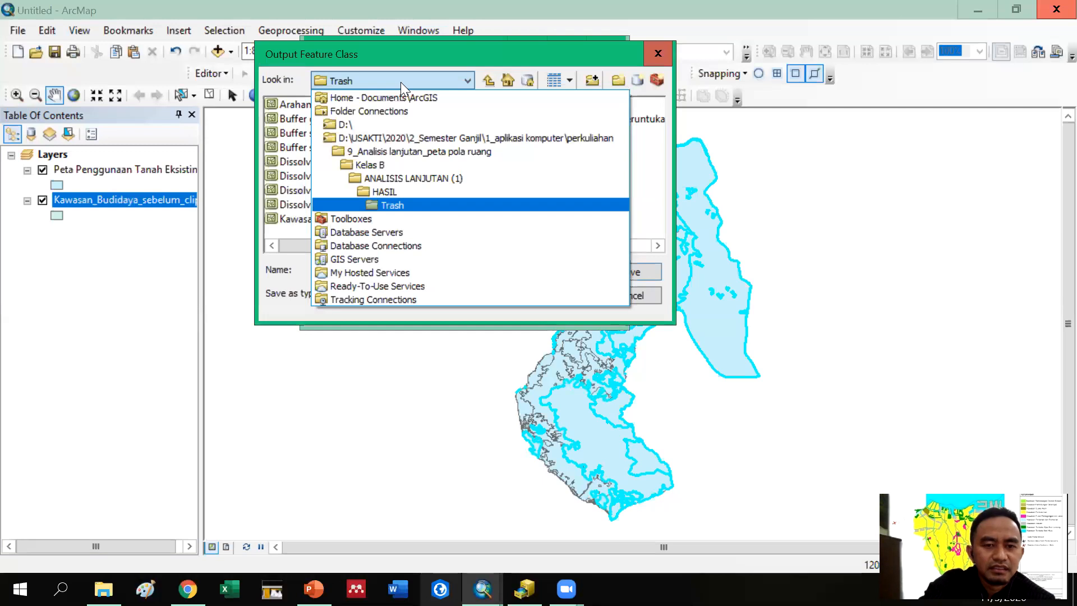
left_click(401, 82)
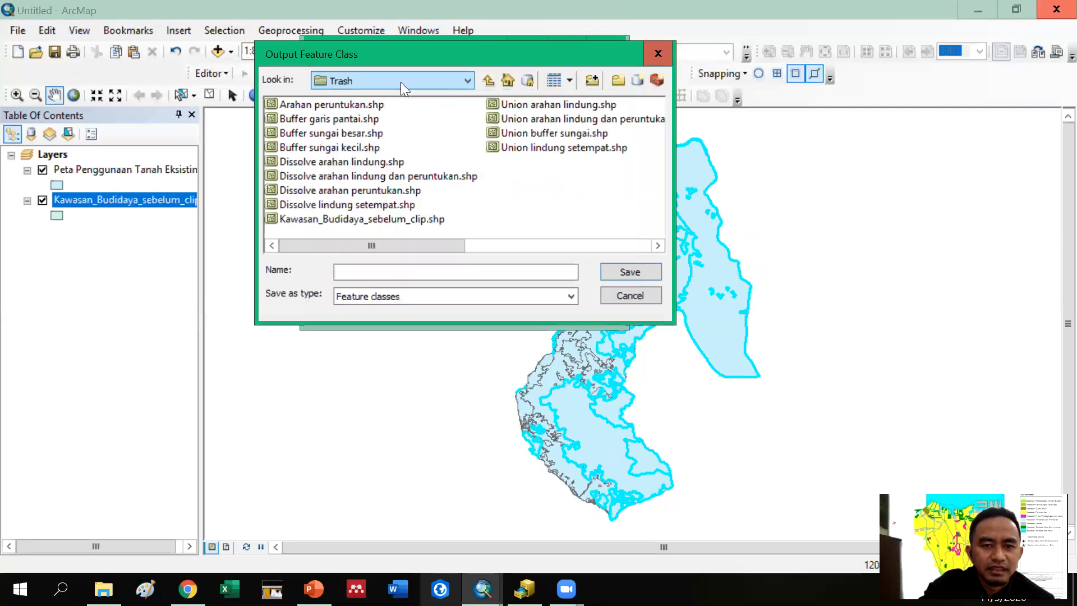
left_click(381, 274)
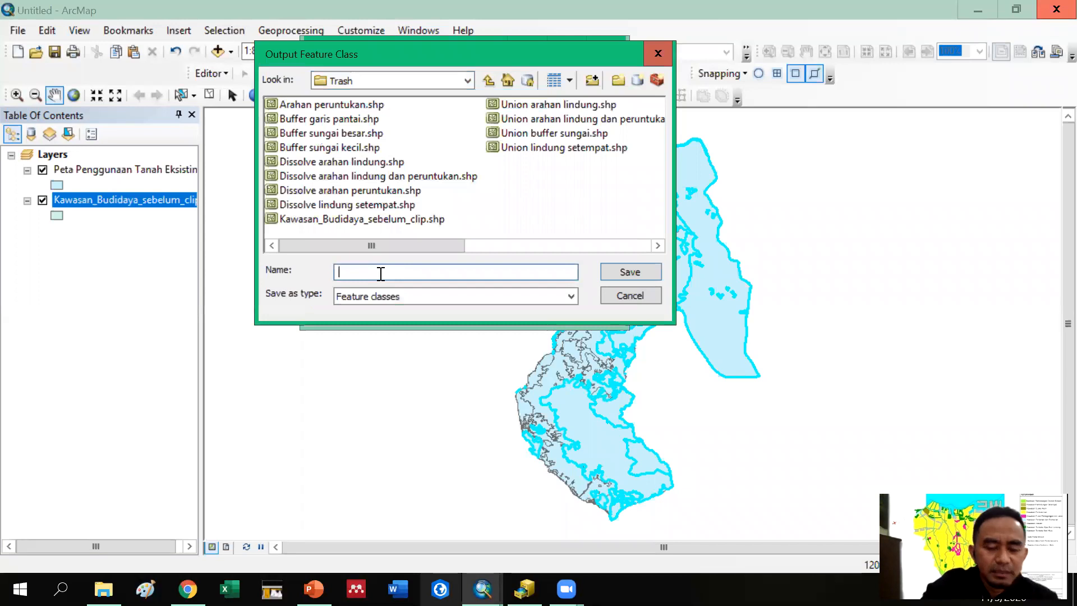
type("Clip")
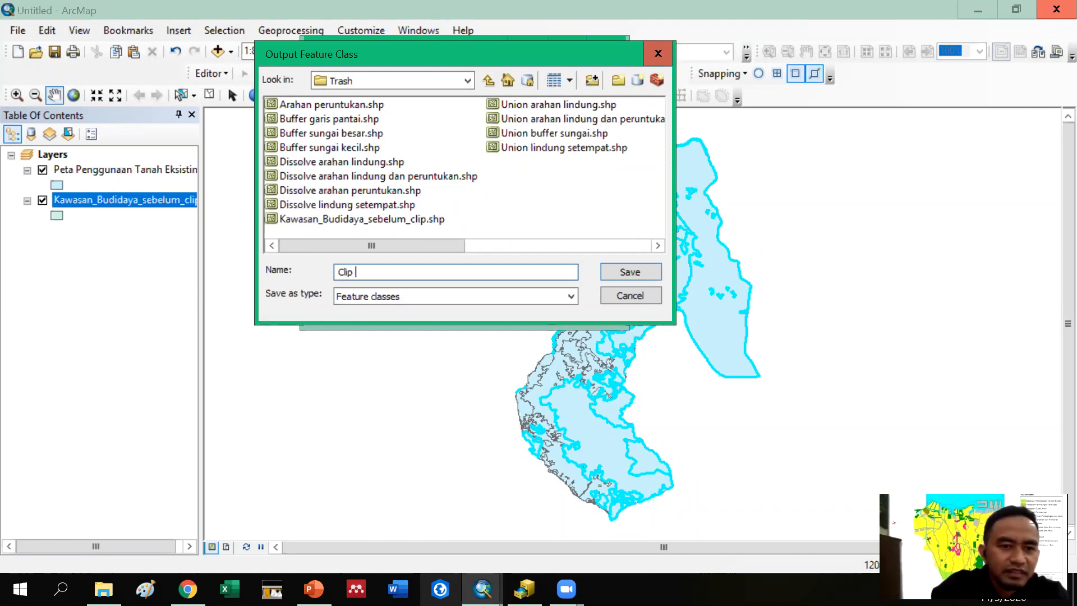
type("p")
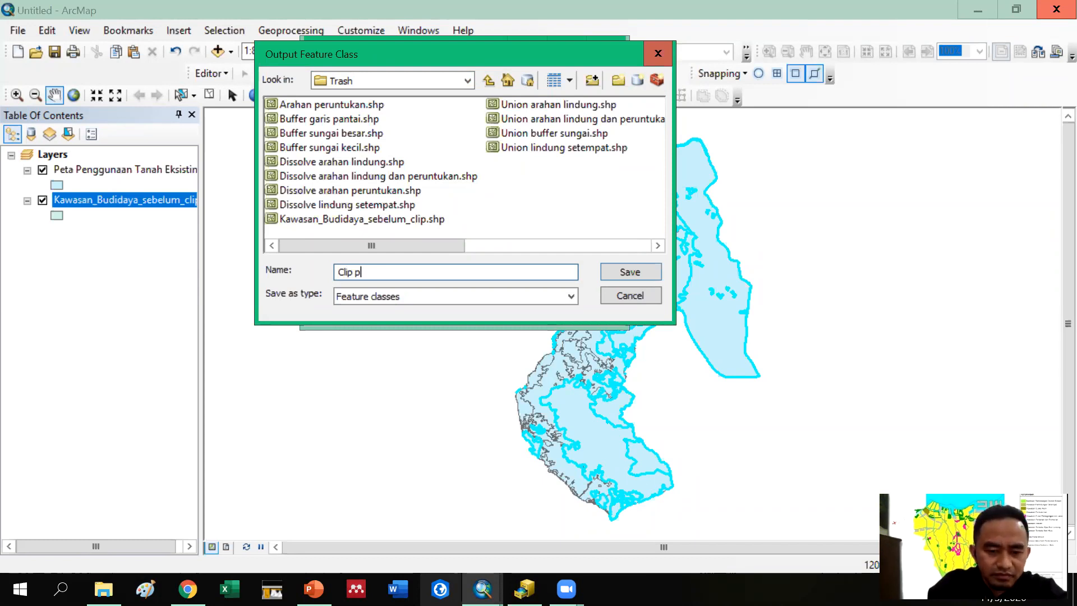
type("enggunaan ")
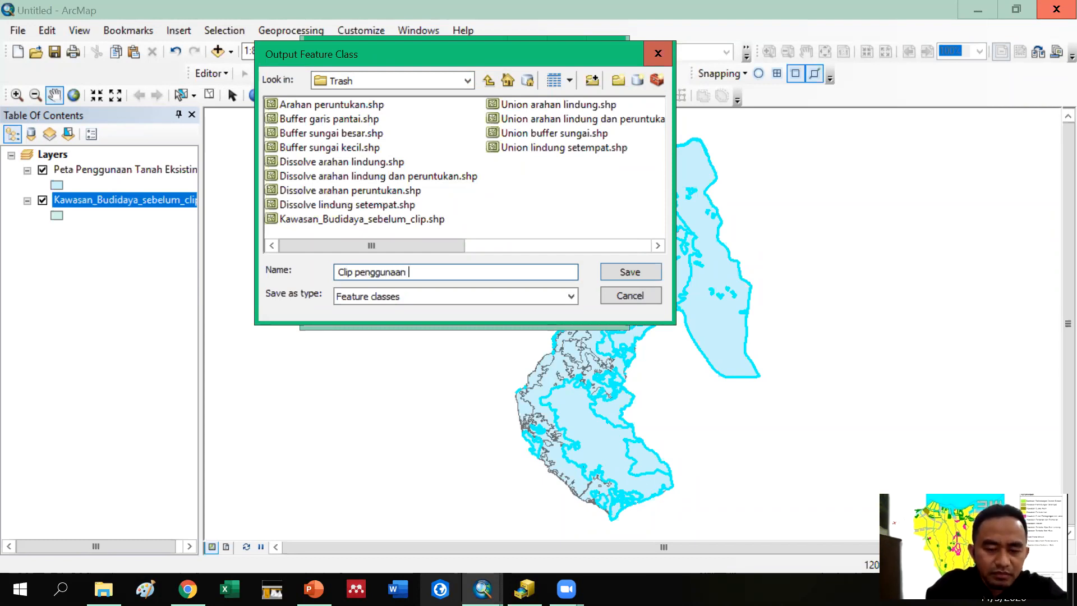
type("tanah dan budi")
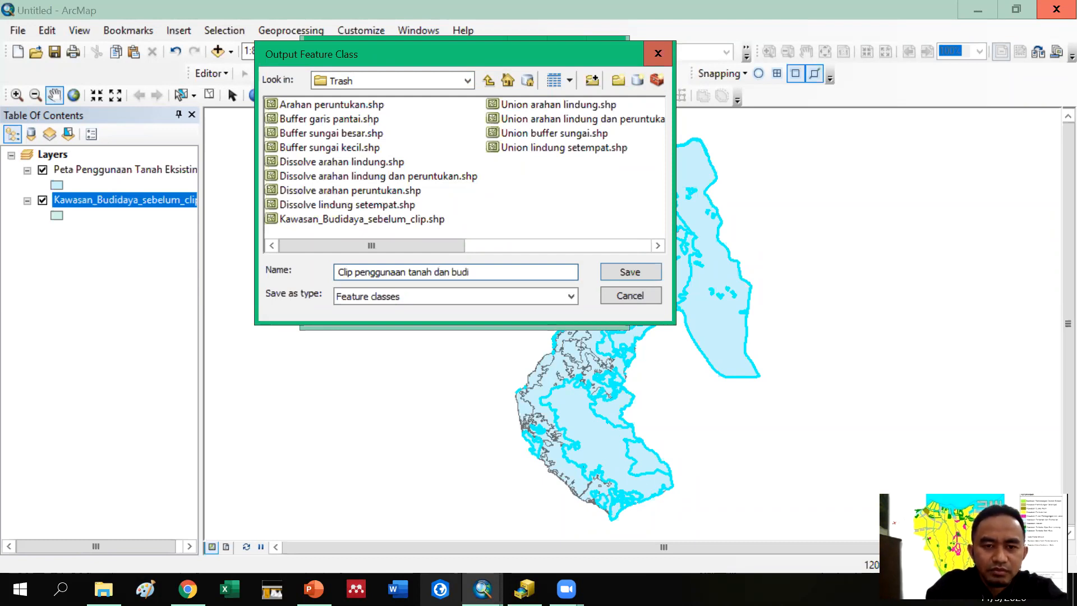
type("daya")
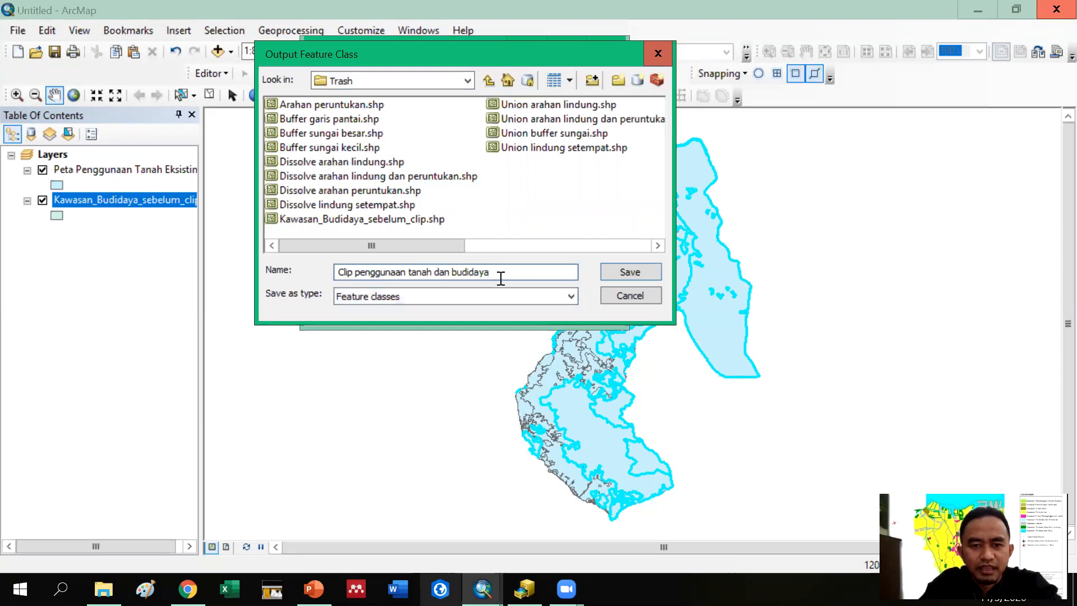
left_click(618, 275)
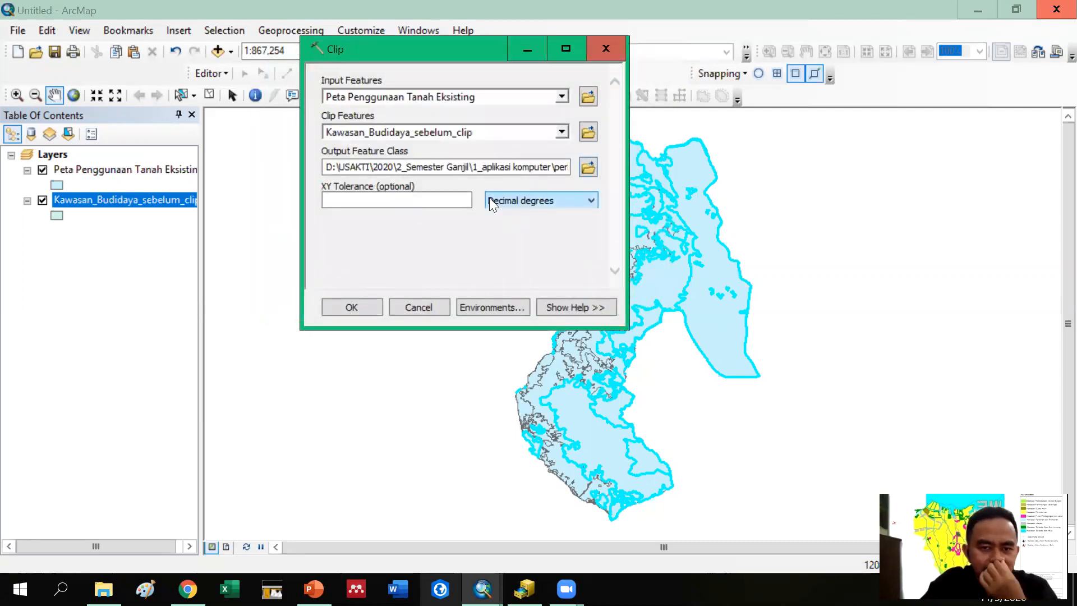
left_click(375, 307)
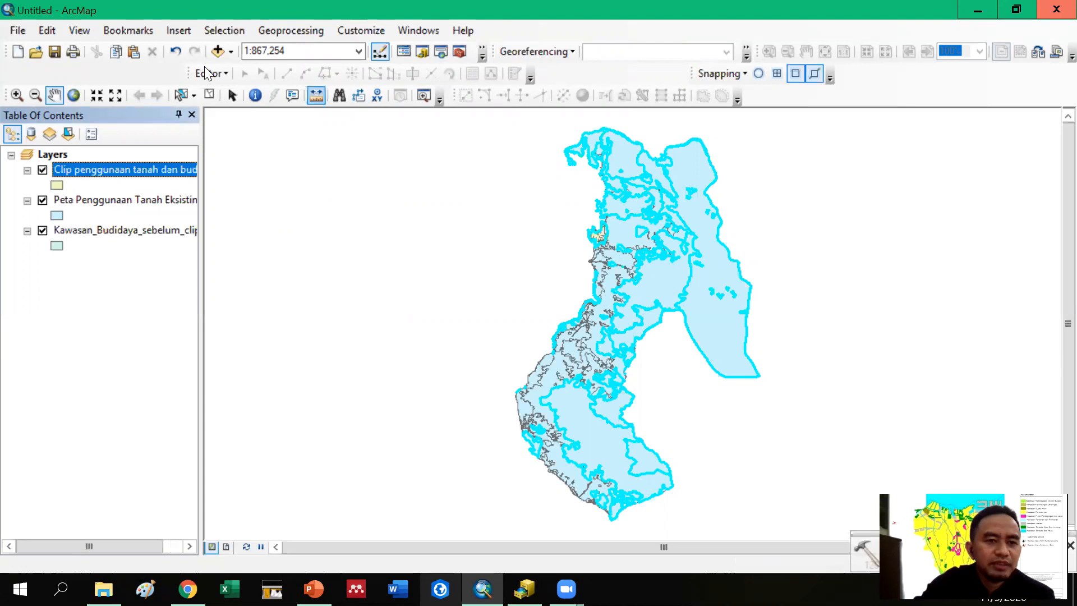
Step: Hide the Kawasan_Budidaya_sebelum_clip and Peta Penggunaan Tanah Eksisting layers and review the attribute table of the clip result
left_click(42, 230)
left_click(42, 200)
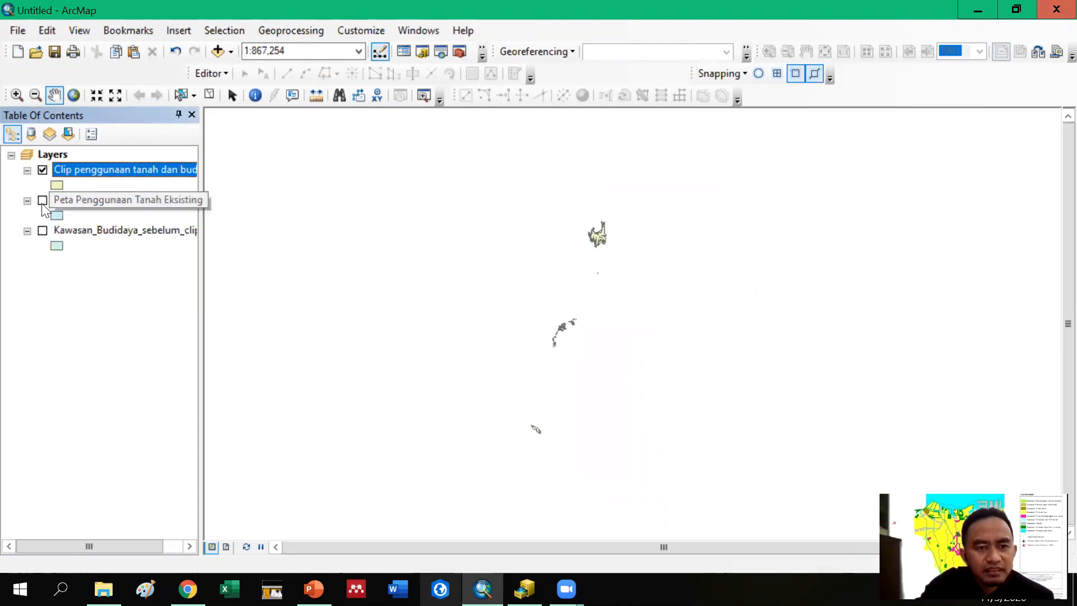
right_click(67, 171)
left_click(144, 218)
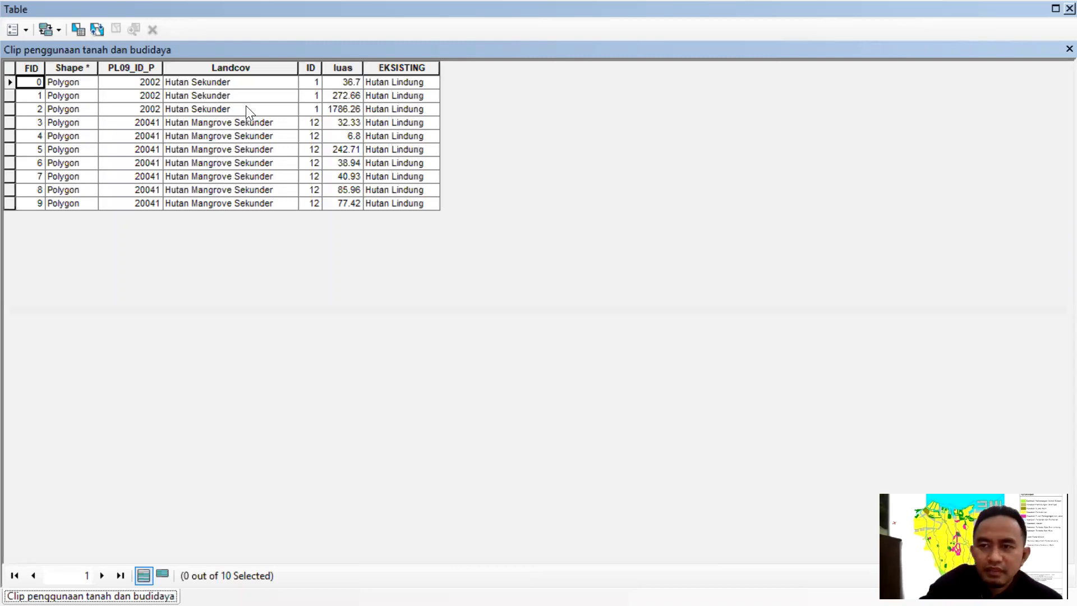
left_click(1070, 9)
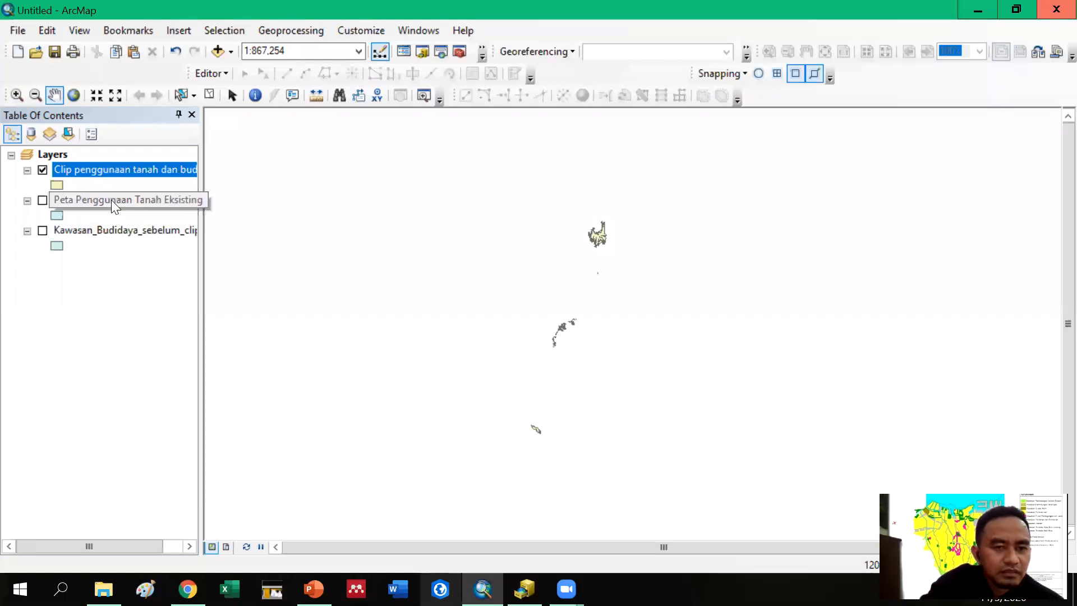
Step: Compare the attribute table of Kawasan_Budidaya_sebelum_clip with that of Clip penggunaan tanah dan budidaya
right_click(103, 230)
left_click(138, 257)
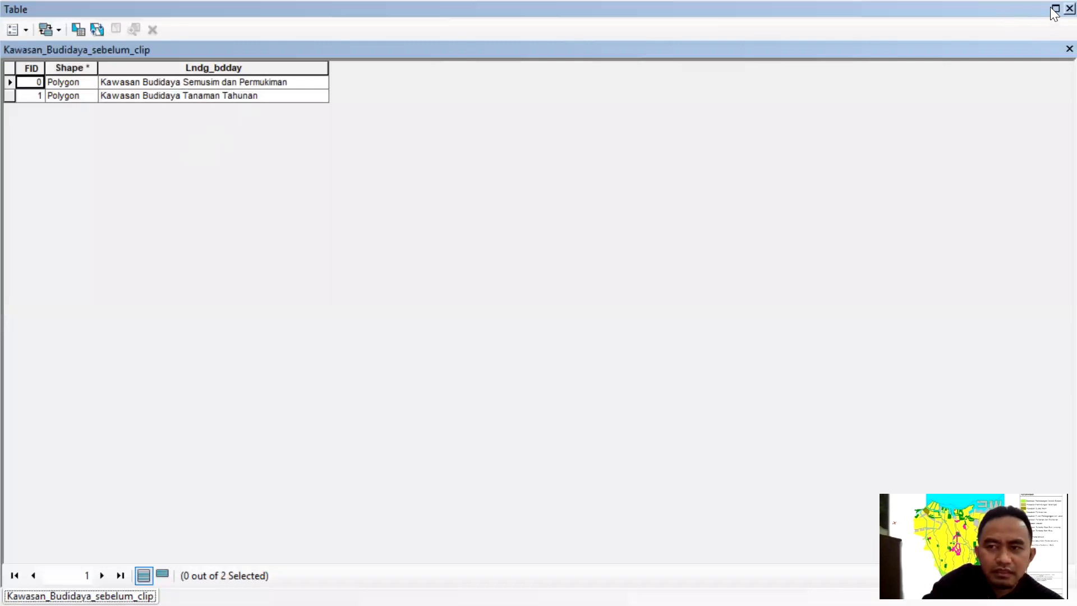
left_click(1069, 9)
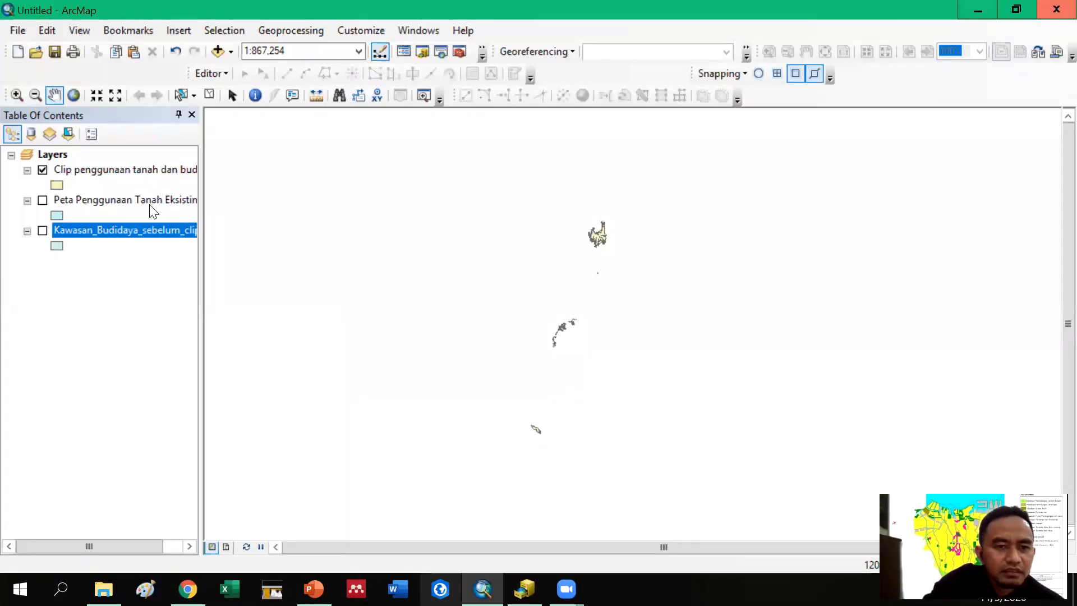
right_click(138, 169)
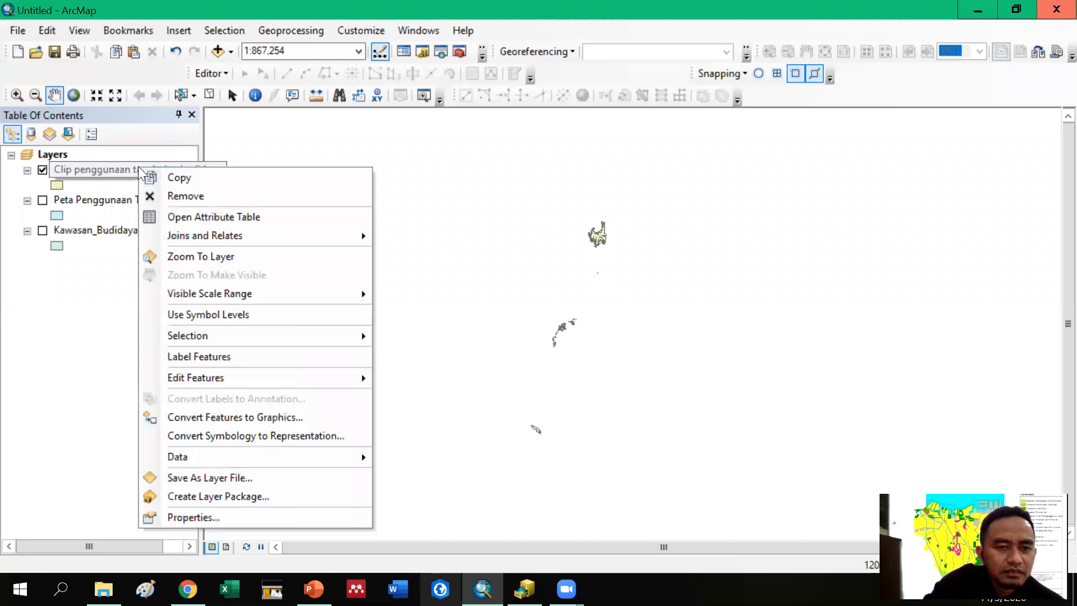
left_click(176, 214)
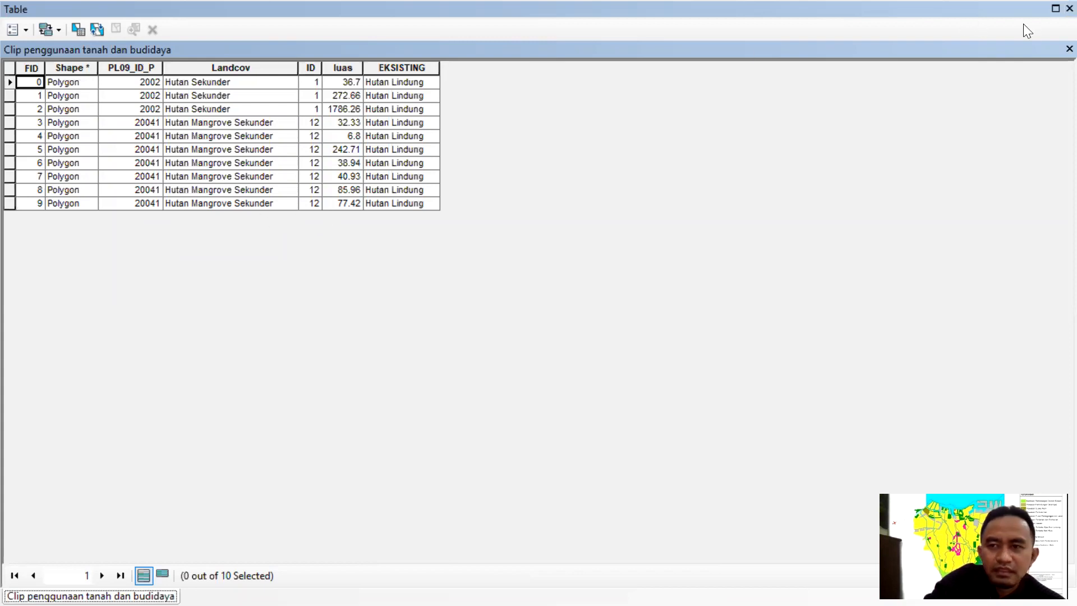
left_click(1069, 9)
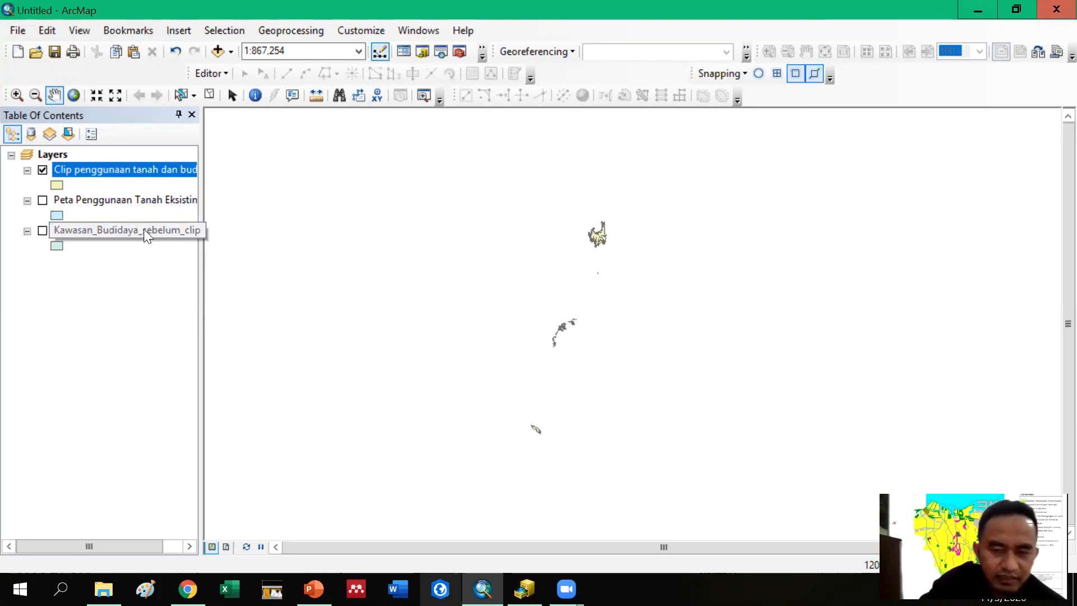
Step: Re-examine the Landcov and EKSISTING values of the records in the Clip penggunaan tanah dan budidaya attribute table
right_click(115, 170)
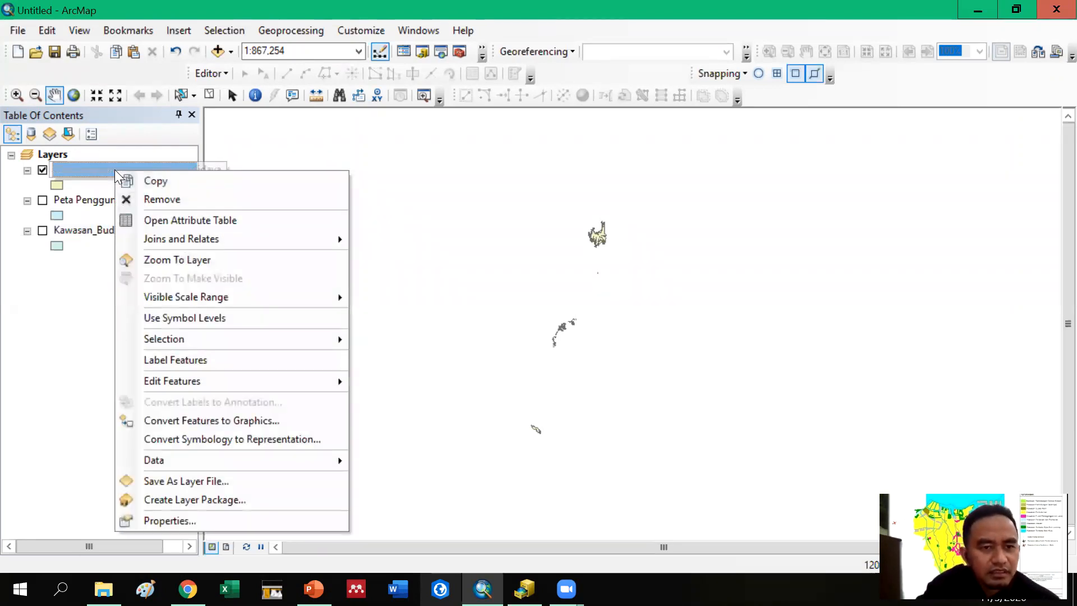
left_click(156, 221)
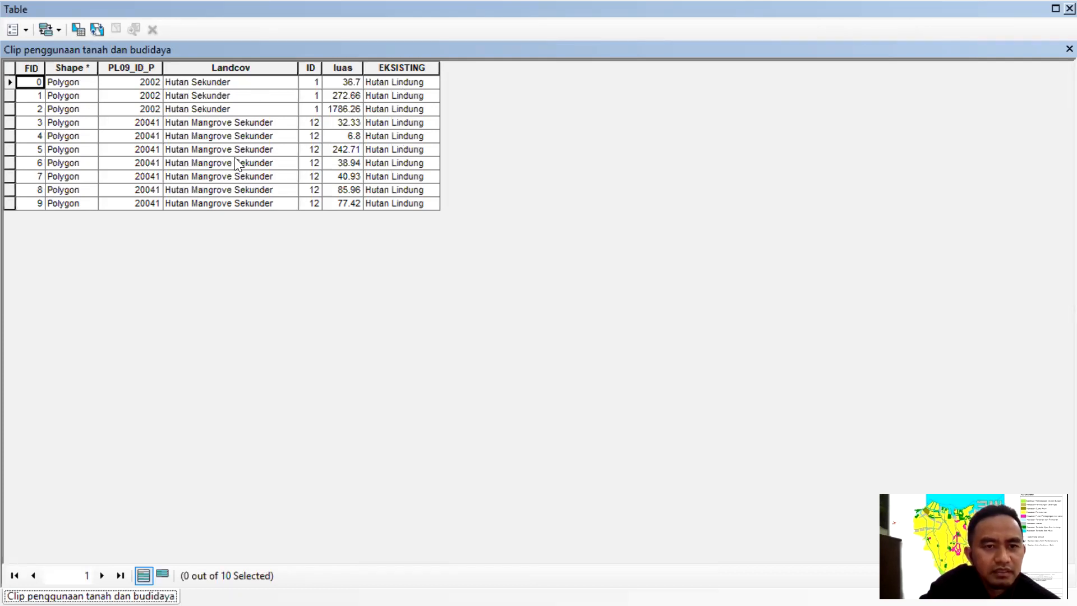
left_click(1070, 8)
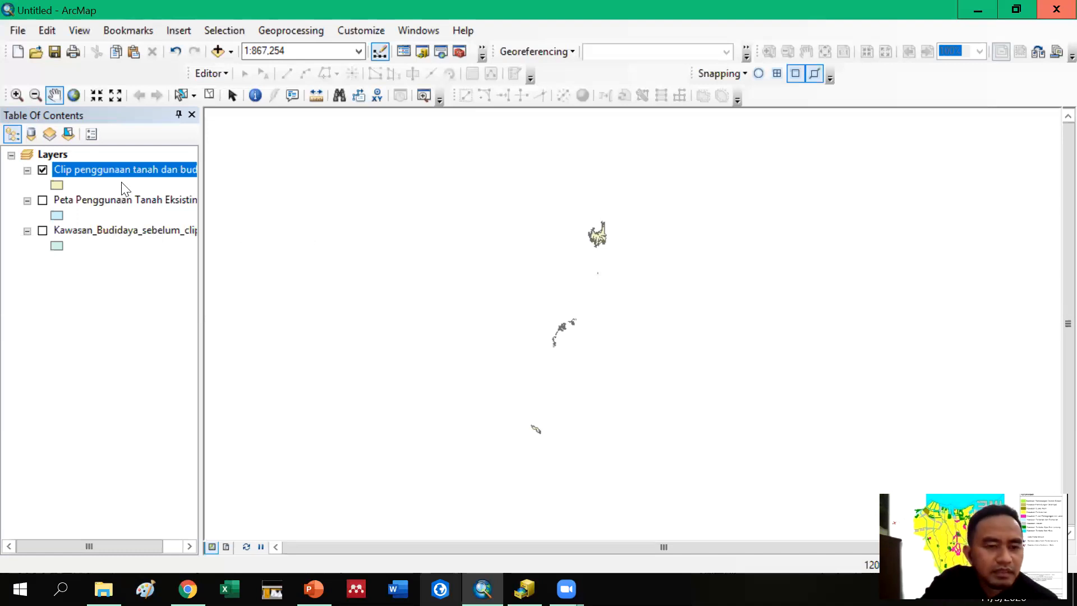
right_click(104, 202)
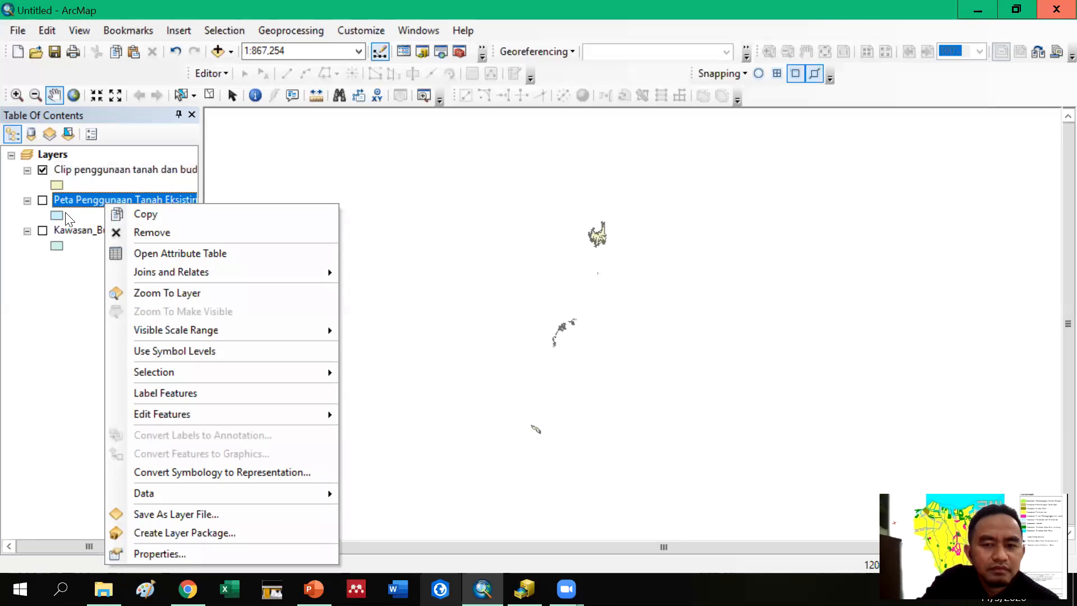
left_click(86, 168)
right_click(86, 166)
left_click(134, 216)
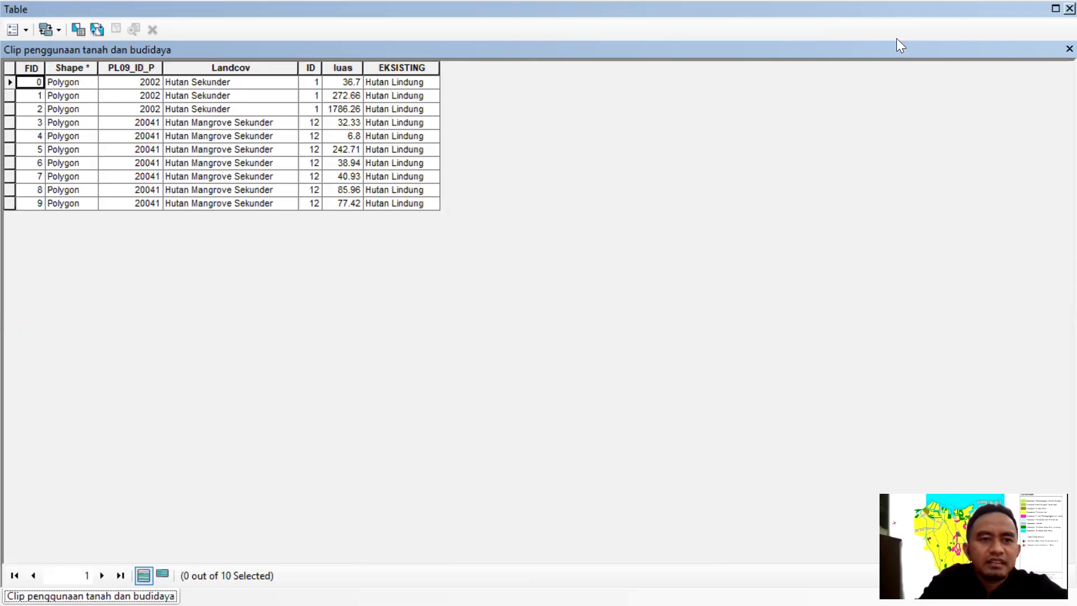
left_click(1069, 8)
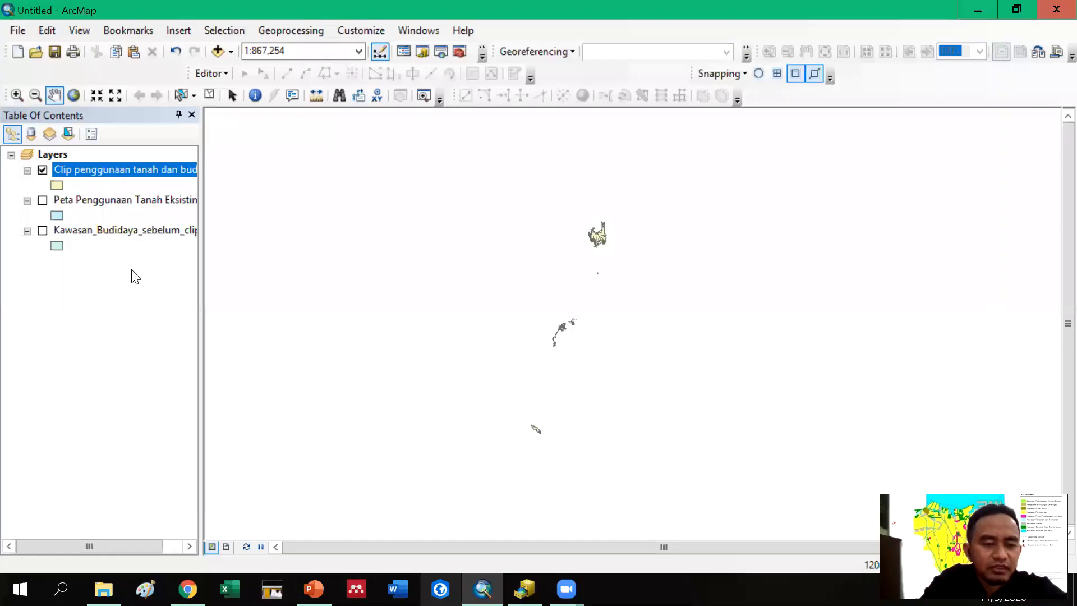
Step: Check the current coordinate system of the Layers data frame
left_click(42, 155)
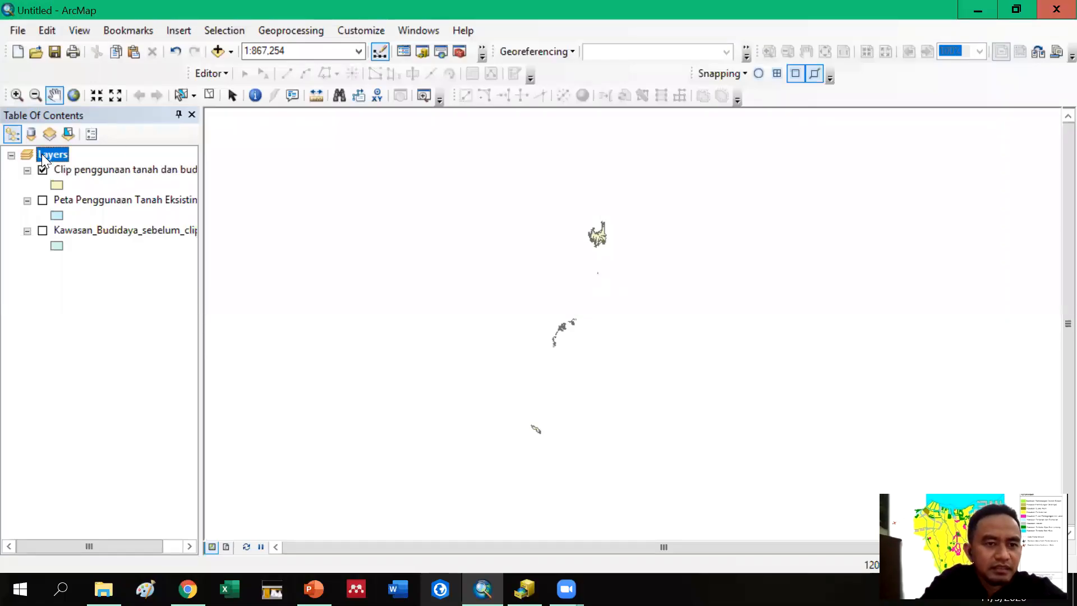
right_click(43, 154)
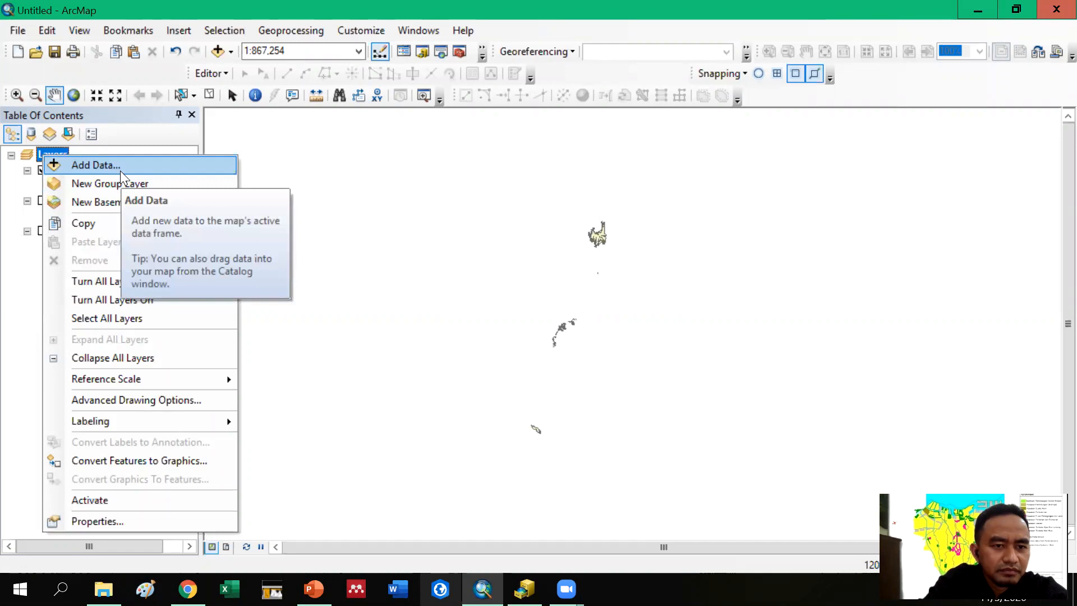
left_click(119, 521)
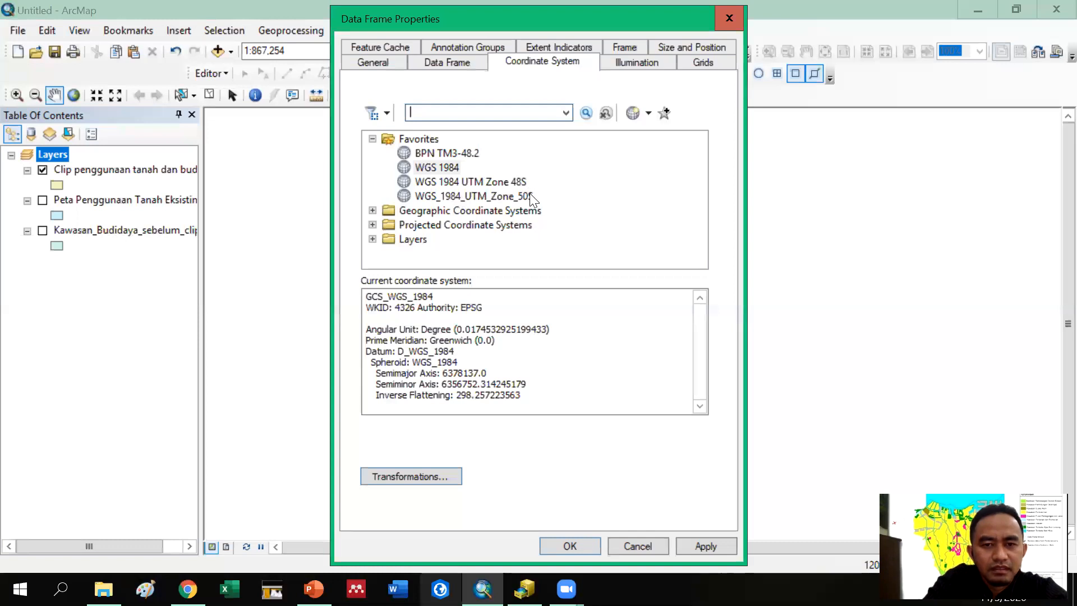
left_click(728, 19)
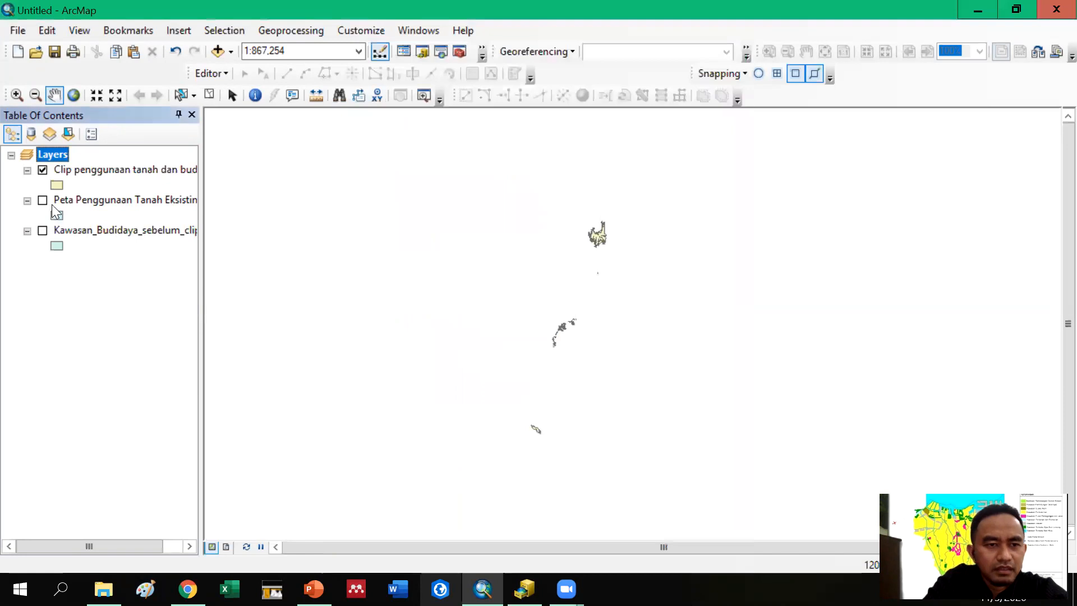
Step: Check the data source and geographic coordinate system of the Peta Penggunaan Tanah Eksisting layer
right_click(66, 200)
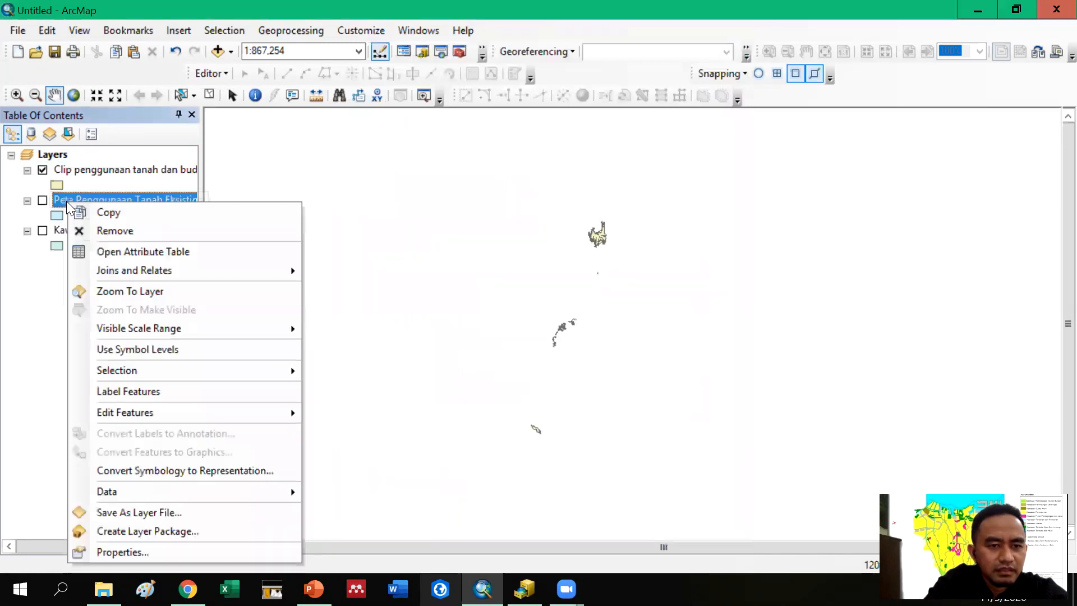
left_click(119, 552)
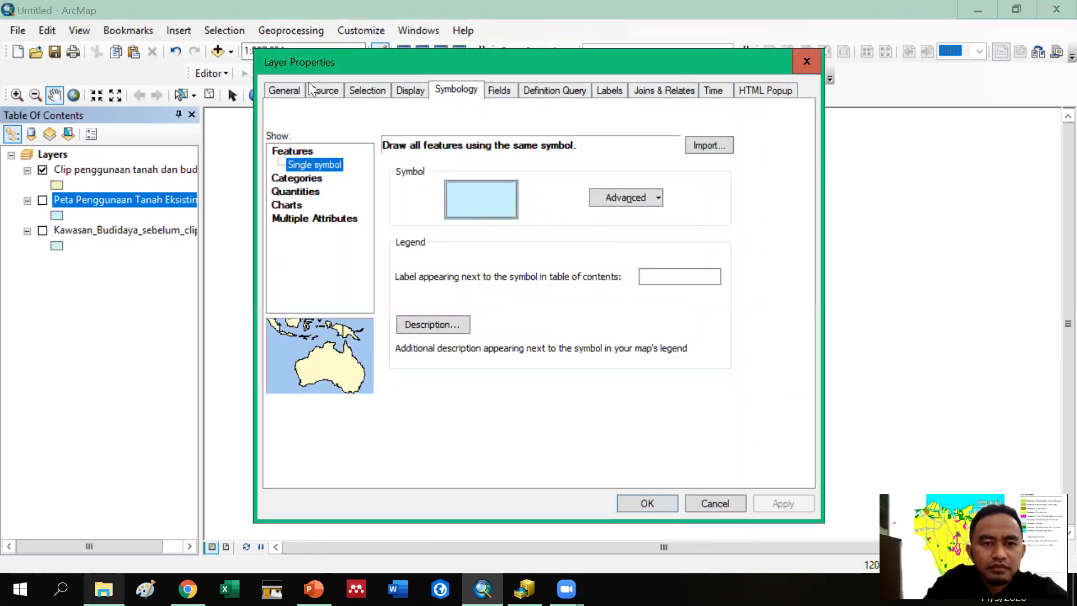
left_click(290, 91)
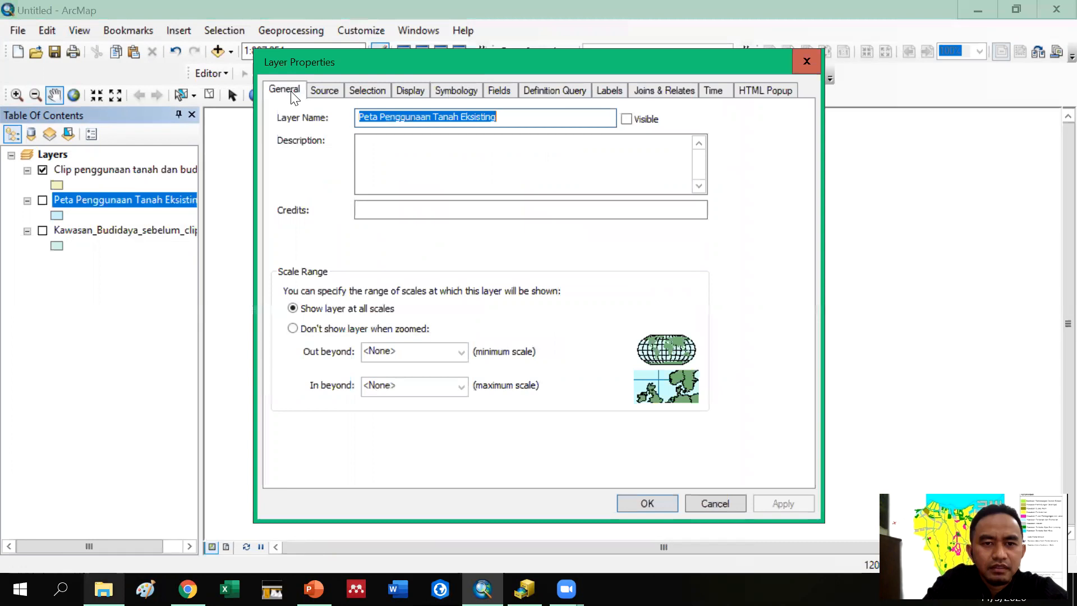
left_click(333, 92)
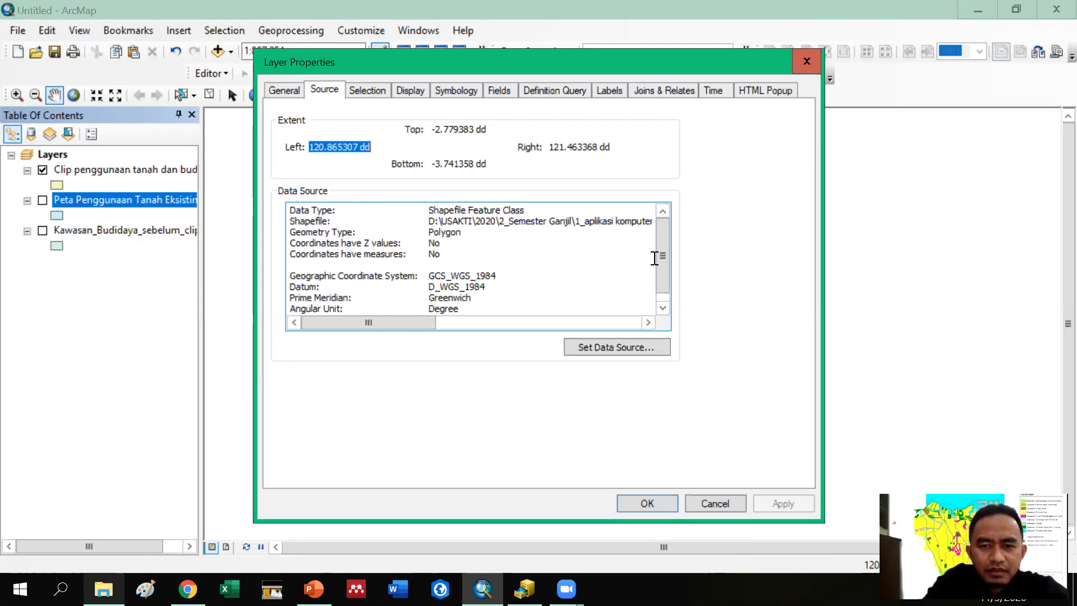
scroll(660, 258, "down", 1)
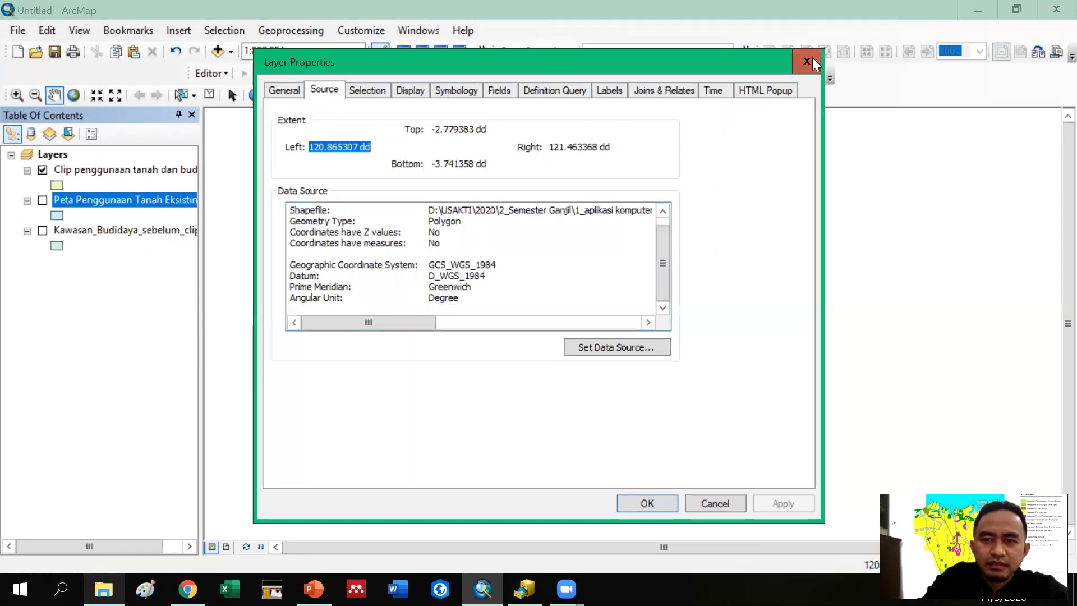
left_click(808, 60)
Step: Check the data source and geographic coordinate system of the Kawasan_Budidaya_sebelum_clip layer
right_click(115, 235)
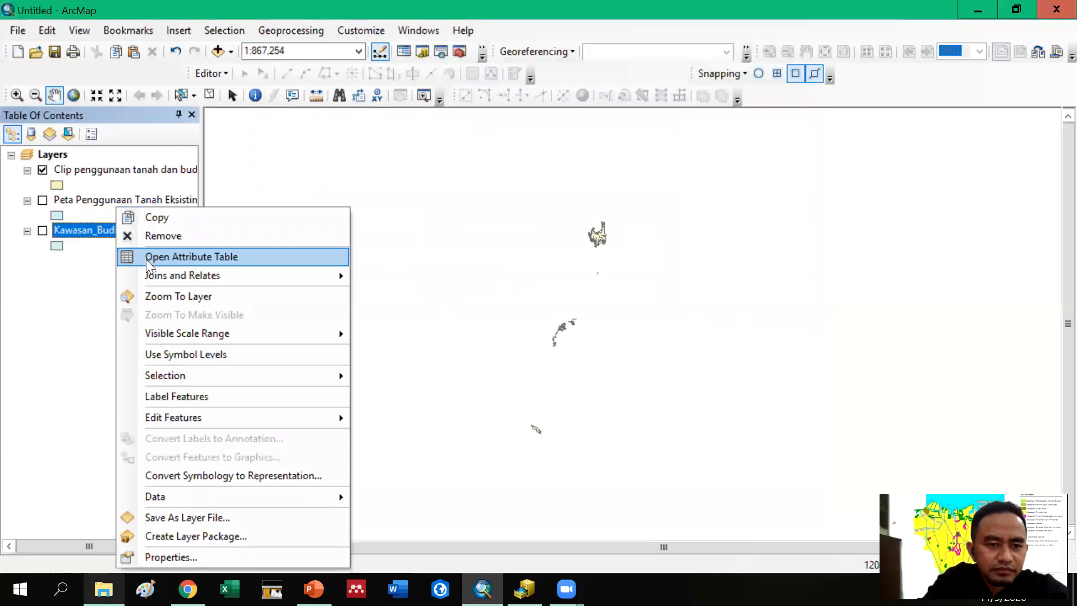
left_click(171, 555)
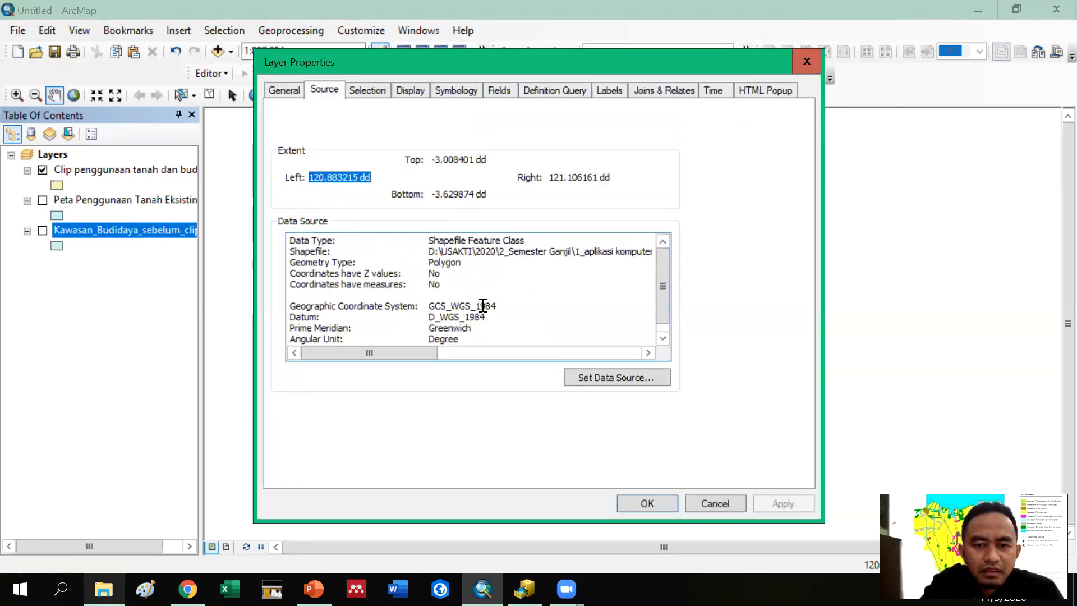
scroll(483, 306, "down", 1)
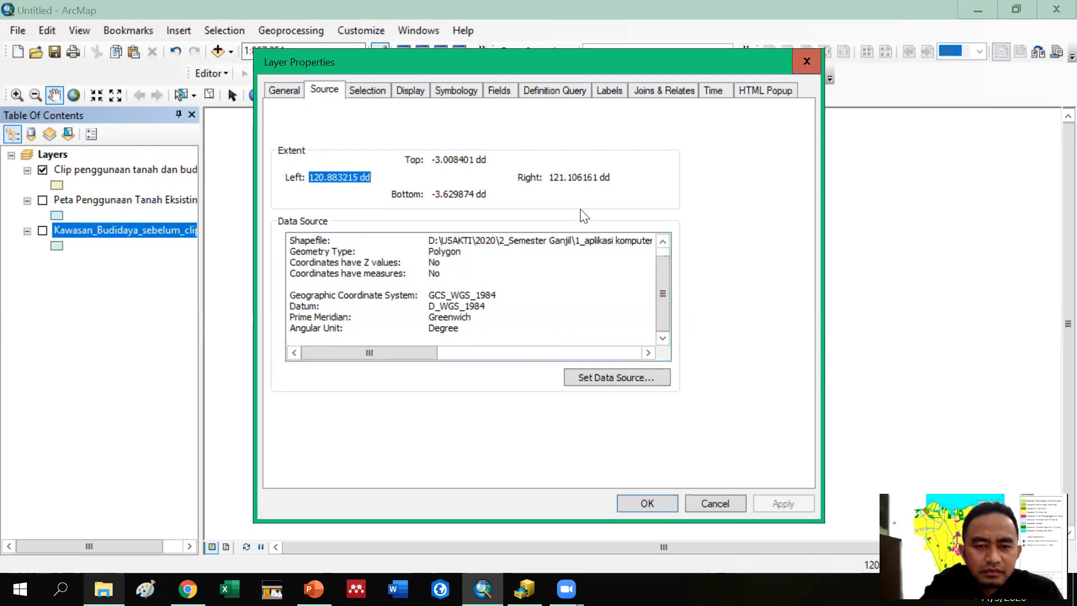
left_click(806, 63)
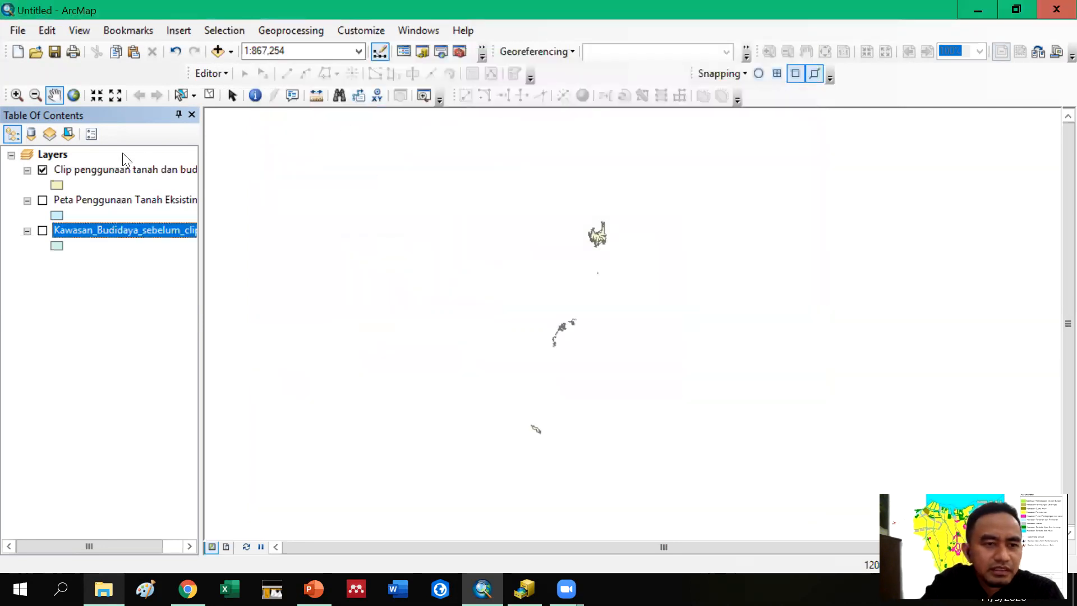
Step: Look up WGS 1984 among the favorite coordinate systems of the Layers data frame, and close its properties without applying changes
right_click(44, 153)
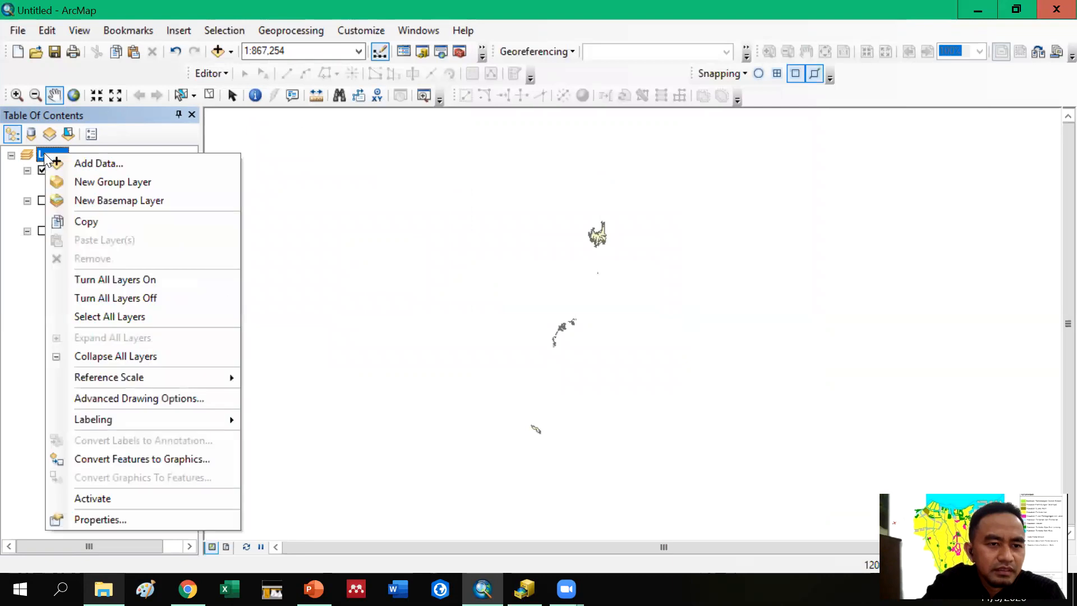
left_click(145, 519)
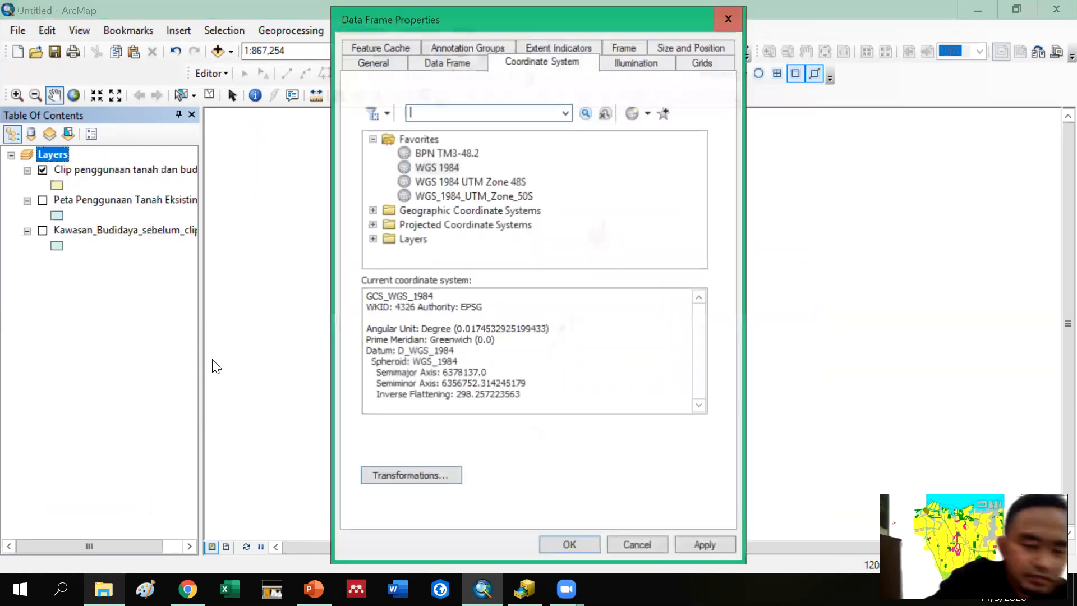
left_click(447, 168)
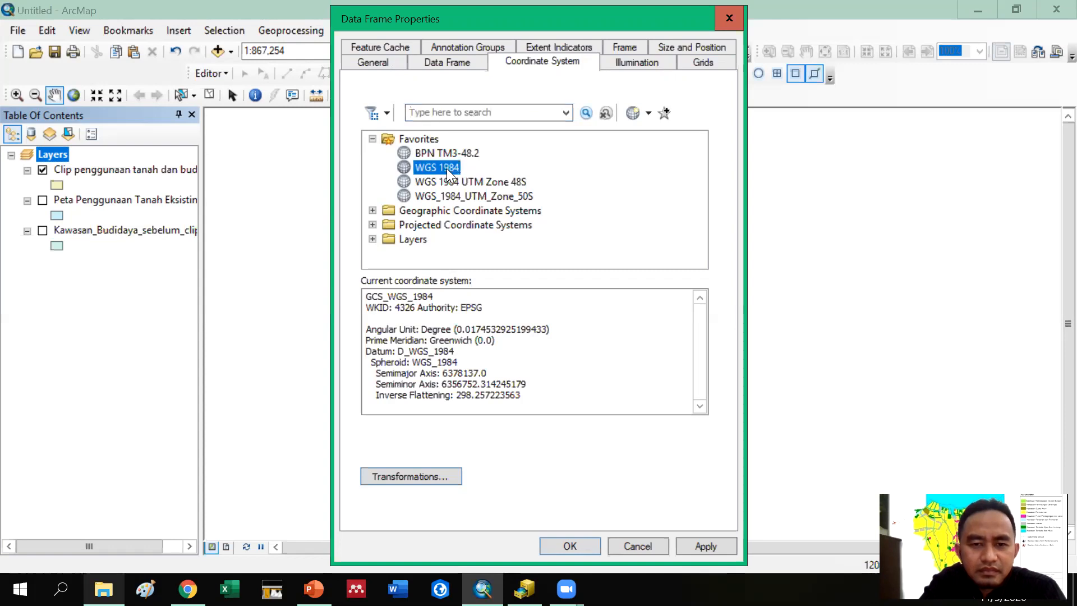
left_click(727, 21)
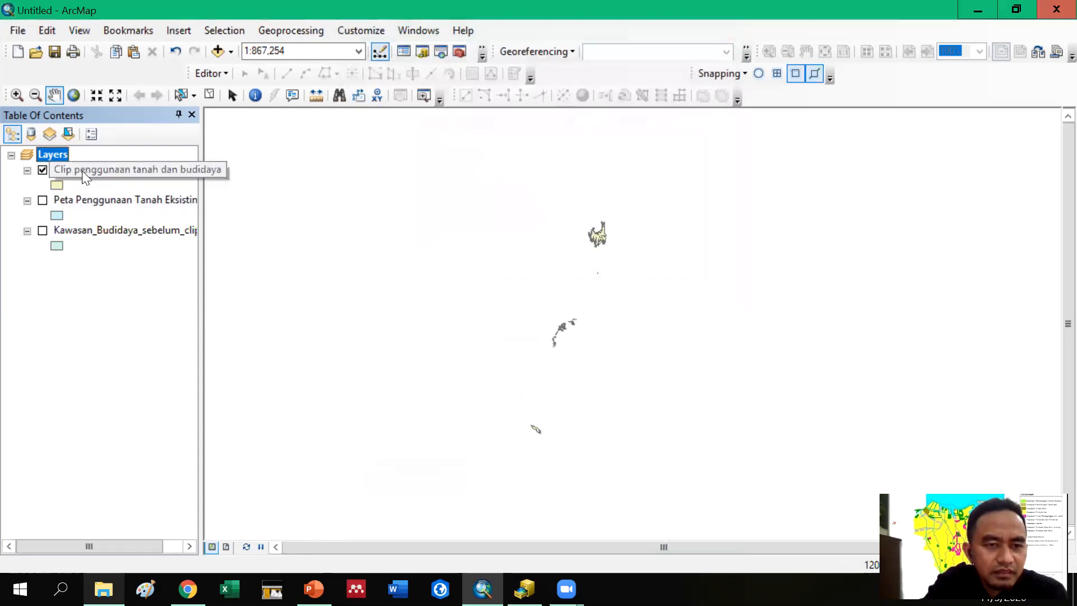
Step: Show Peta Penggunaan Tanah Eksisting instead of the clip layer and review its attribute table down to the Kawasan budidaya records
right_click(86, 200)
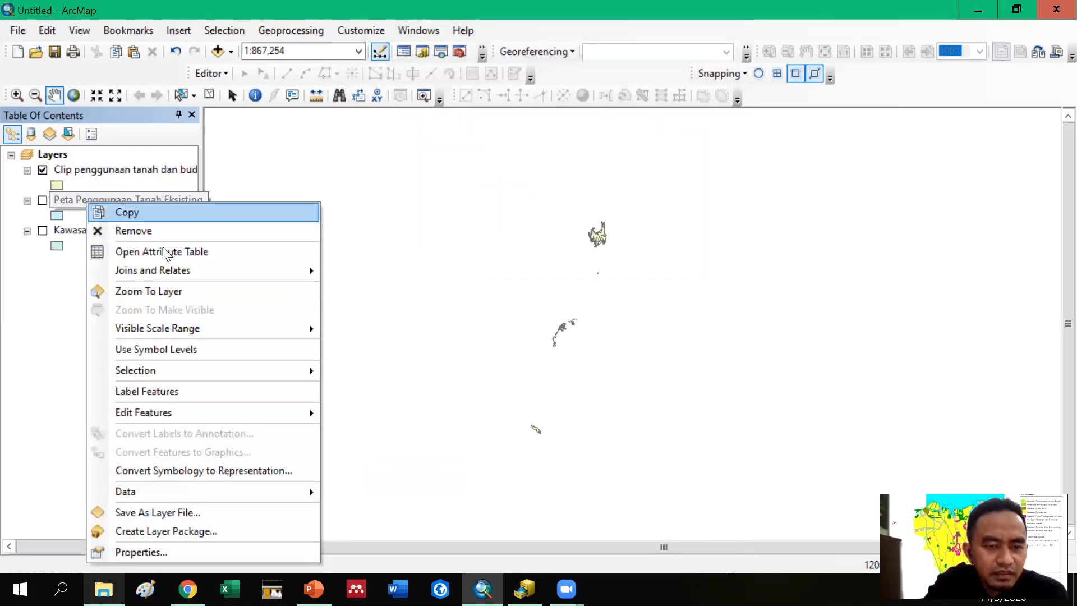
left_click(43, 200)
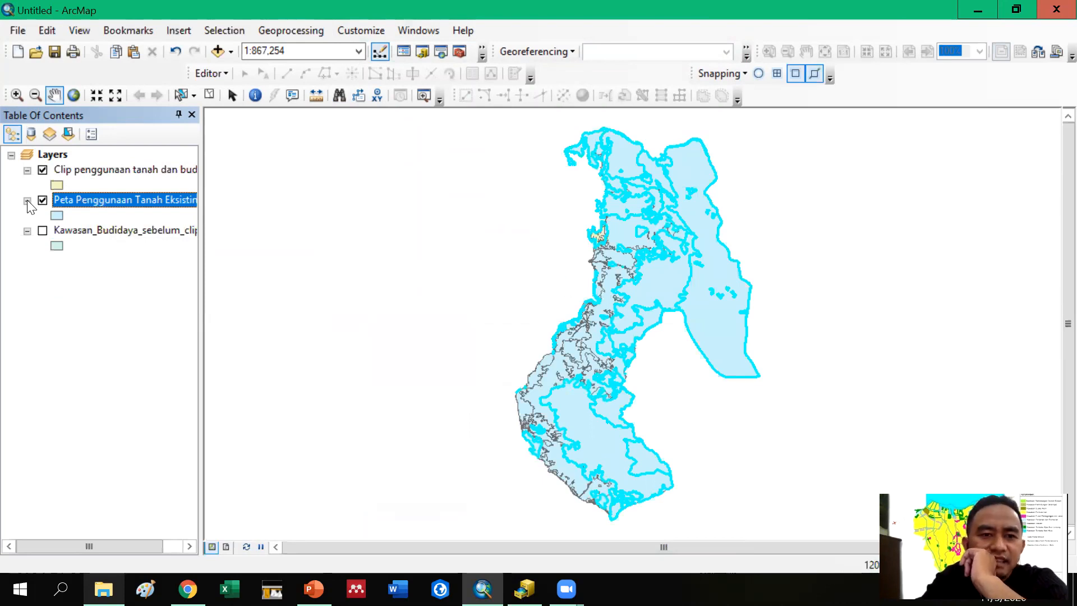
left_click(42, 171)
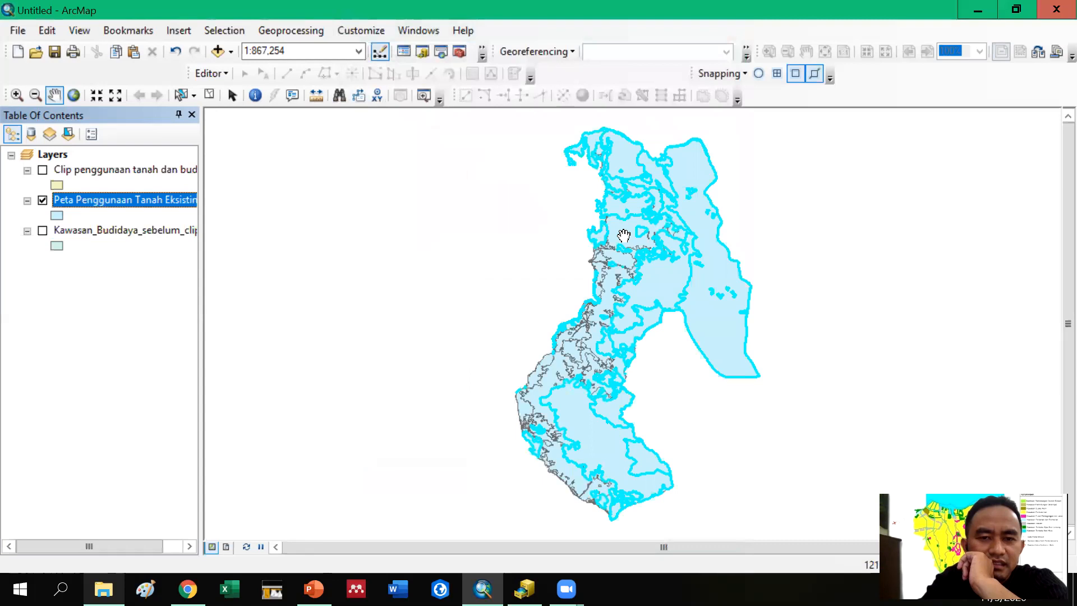
right_click(140, 201)
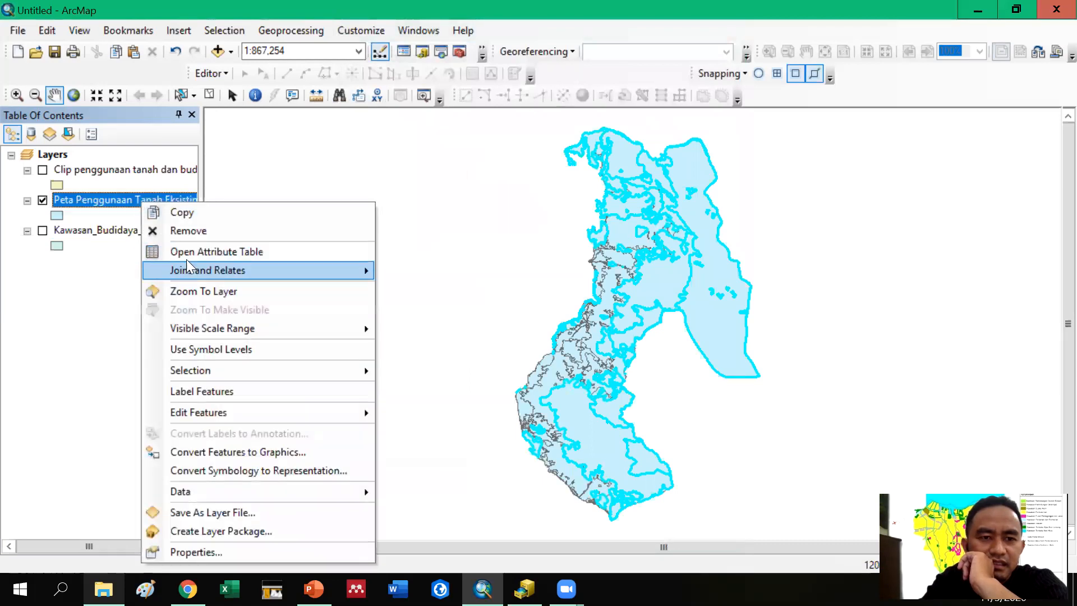
left_click(187, 252)
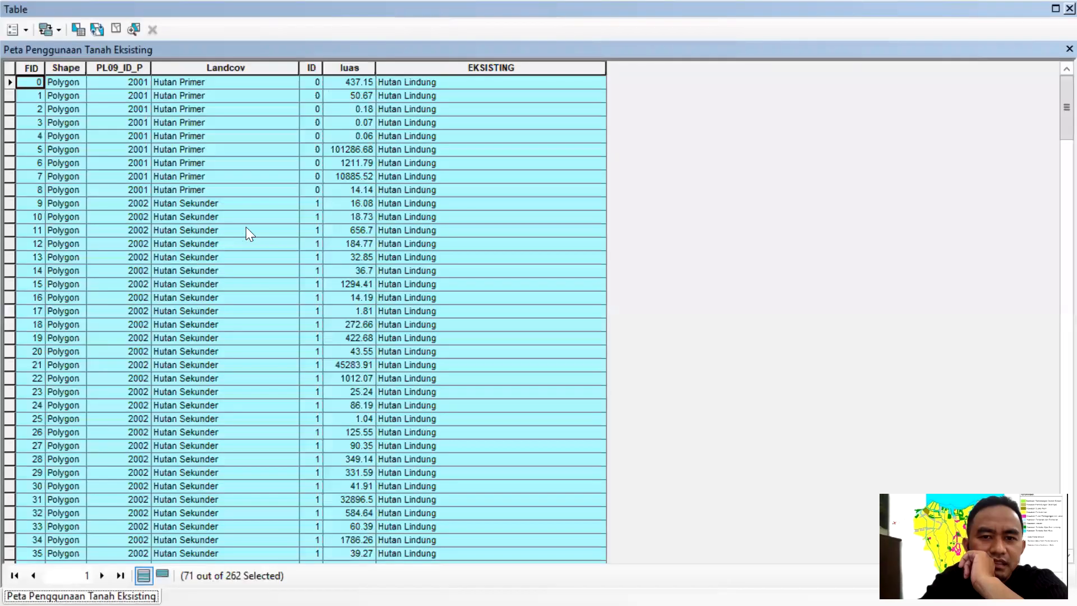
scroll(346, 300, "down", 19)
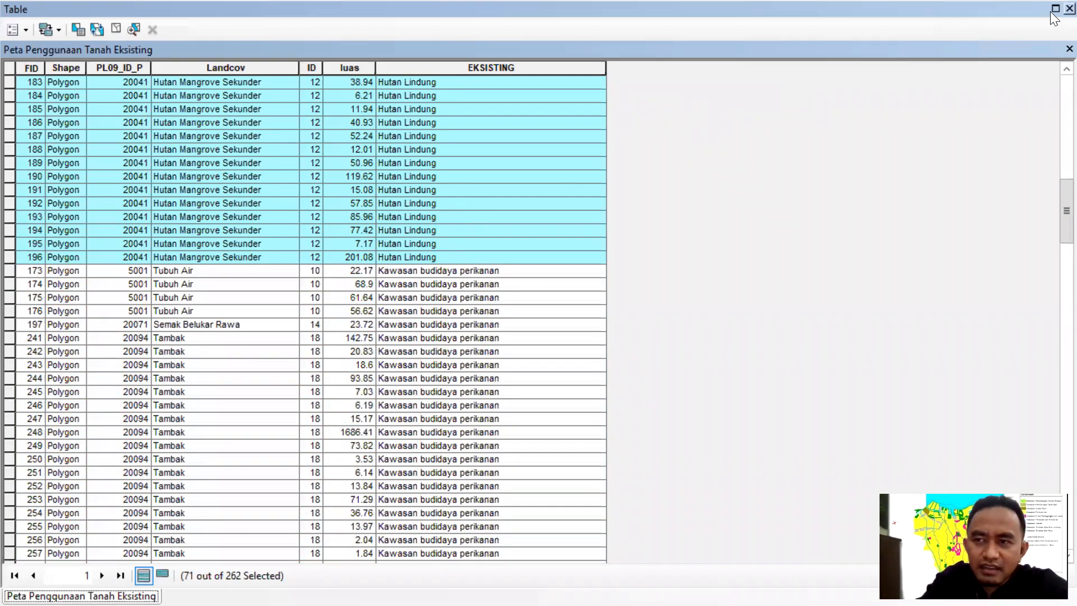
left_click(1070, 9)
Step: Review the attribute table of the Clip penggunaan tanah dan budidaya layer and close it
right_click(118, 168)
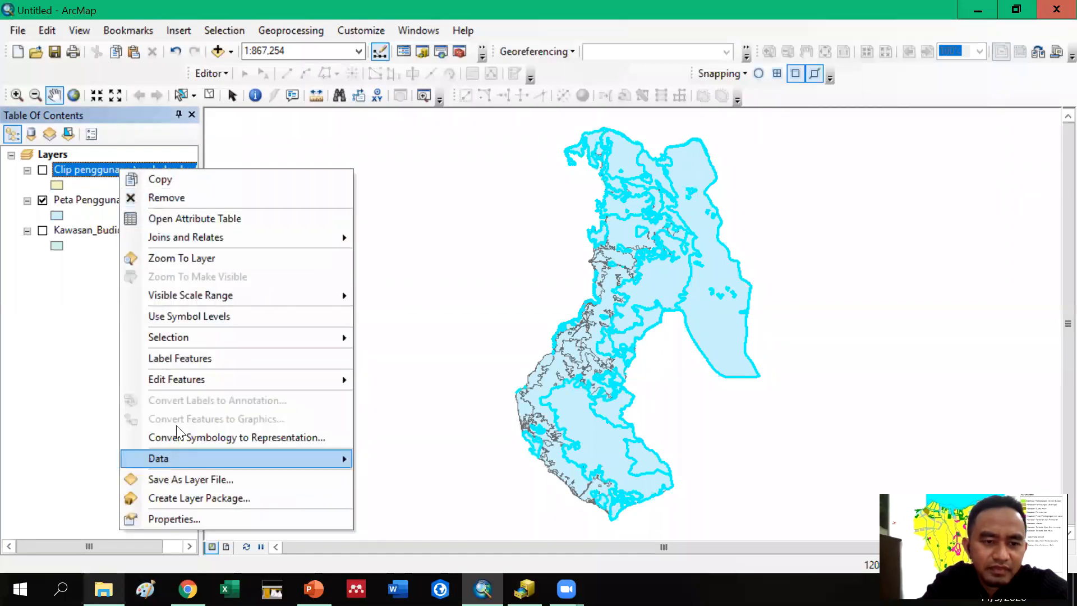
left_click(180, 219)
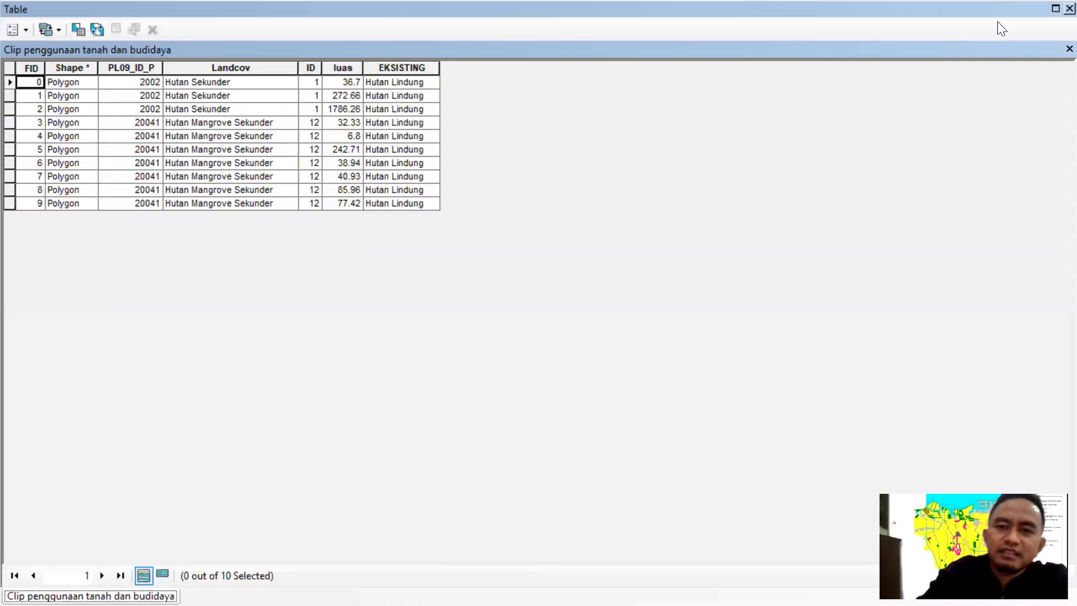
left_click(1070, 8)
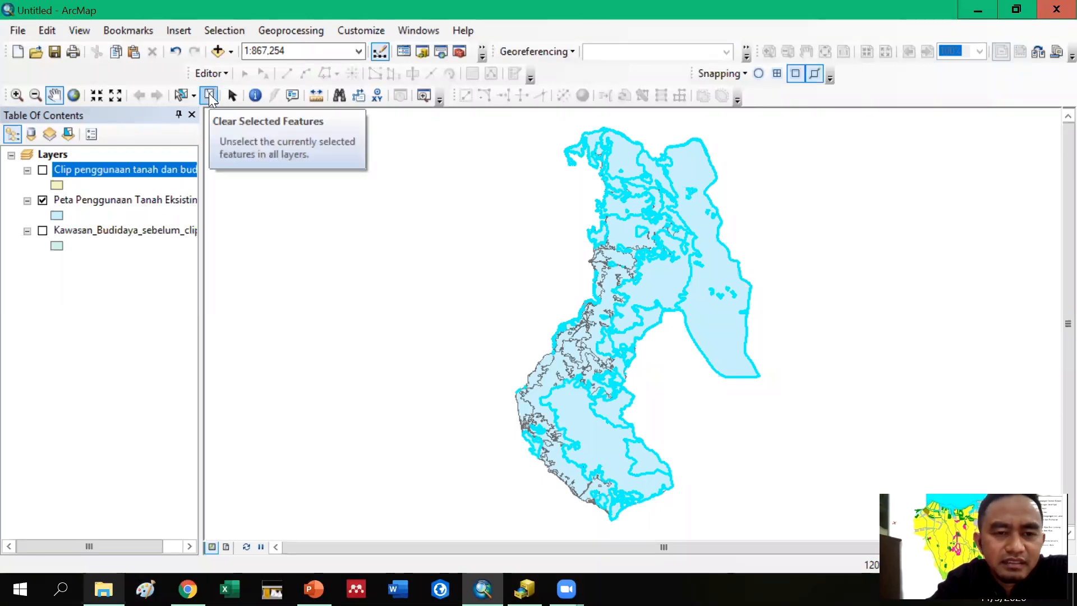
Step: Clear the feature selection on the Peta Penggunaan Tanah Eksisting layer
left_click(73, 201)
left_click(209, 95)
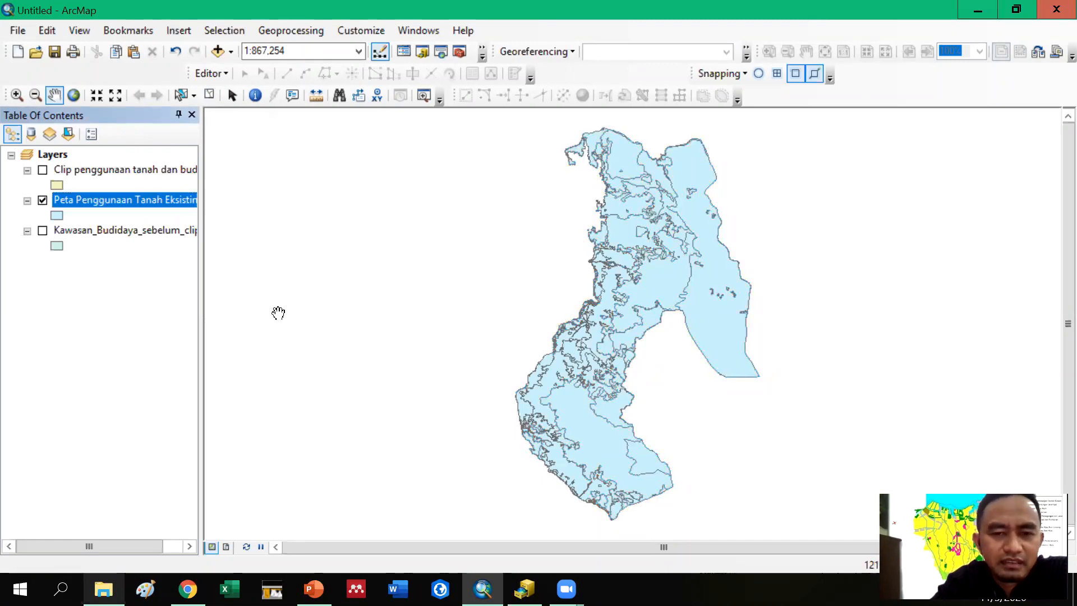
Step: Remove the Clip penggunaan tanah dan budidaya layer from the map
left_click(92, 171)
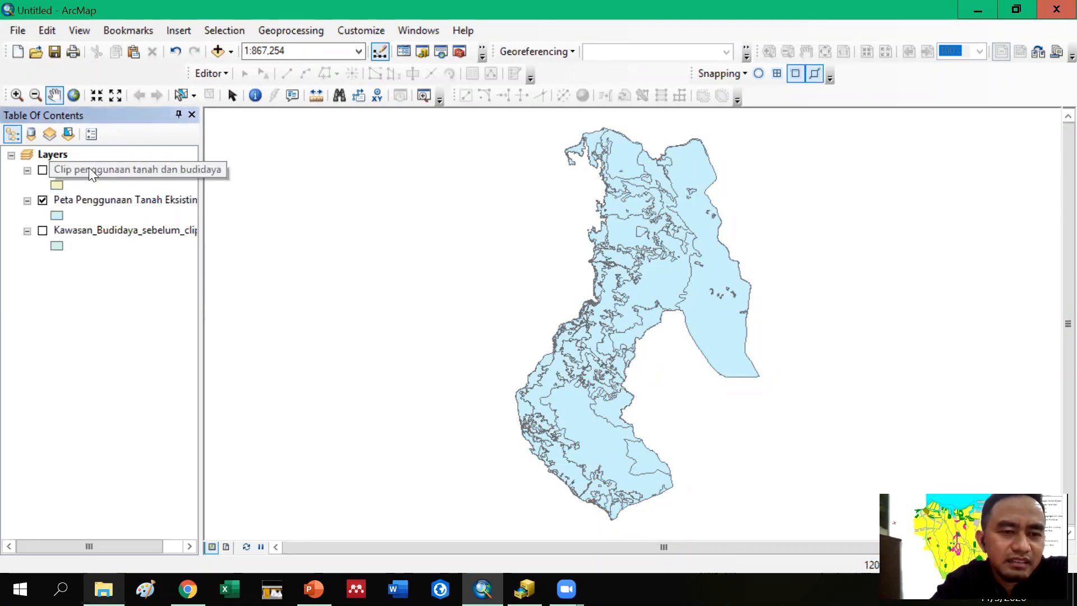
left_click(89, 167)
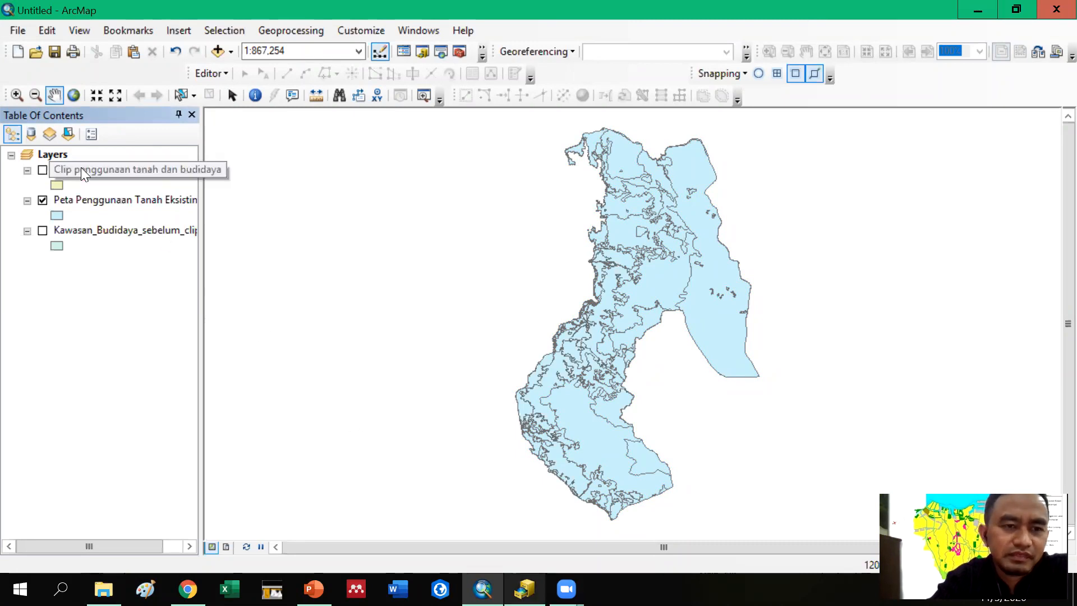
left_click(524, 589)
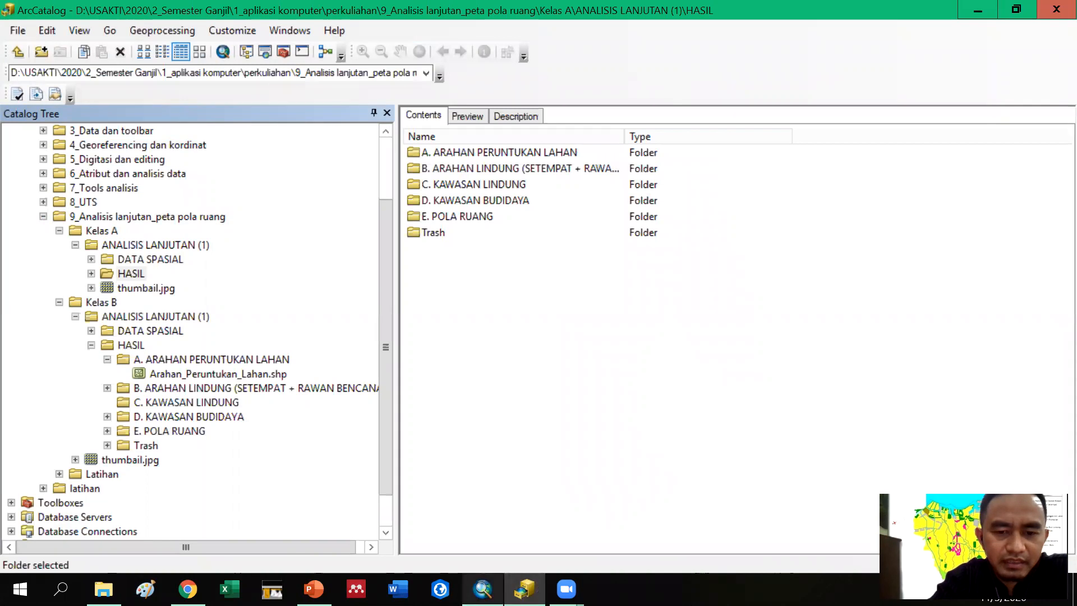
left_click(482, 589)
right_click(114, 170)
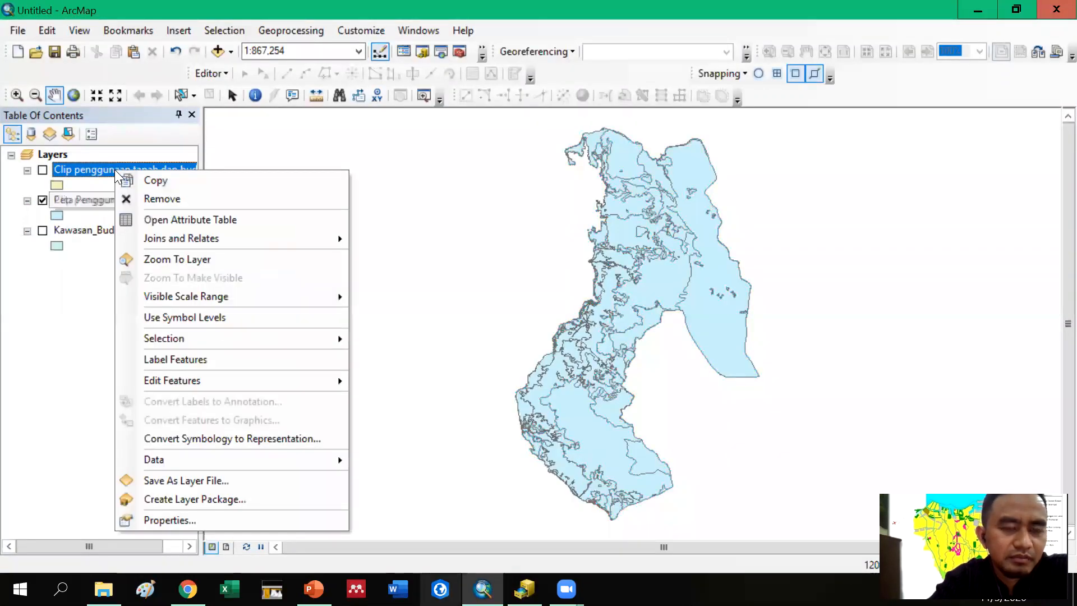
left_click(147, 198)
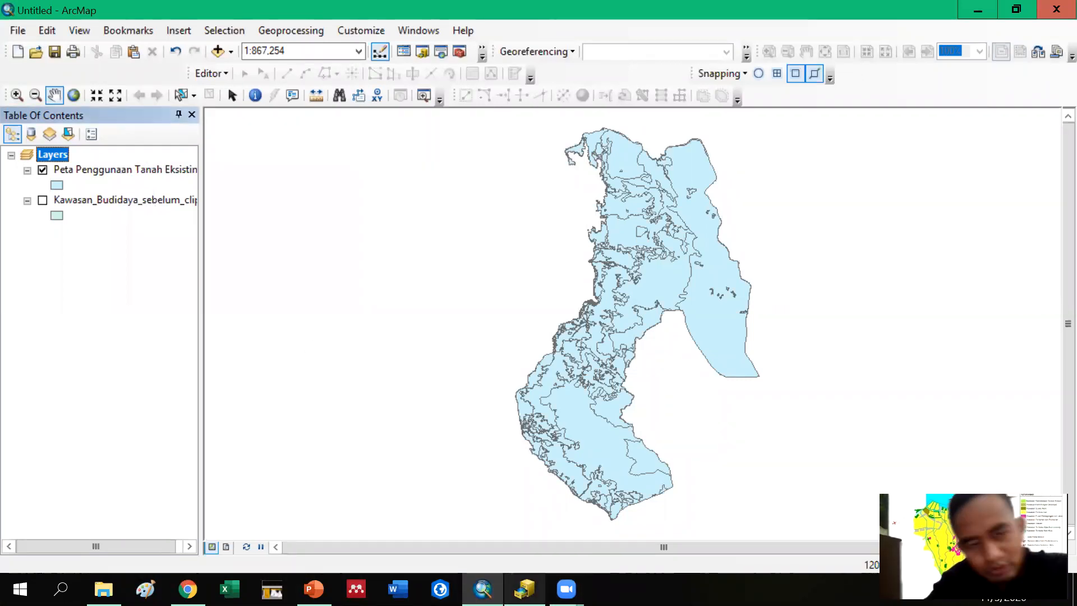
Step: Review the attribute table of the Kawasan_Budidaya_sebelum_clip layer and close it
right_click(92, 199)
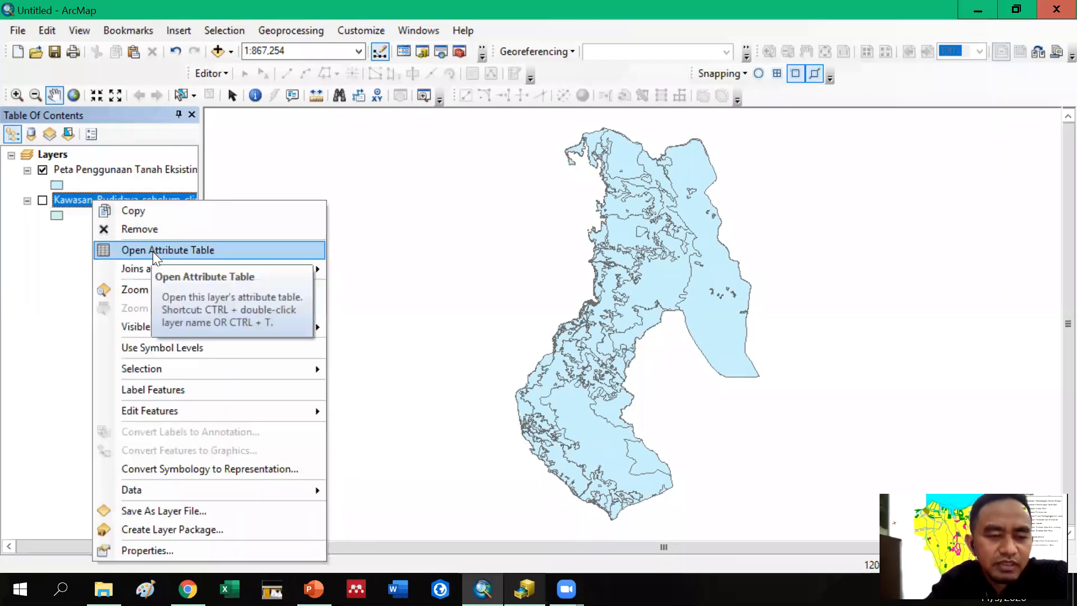
left_click(153, 251)
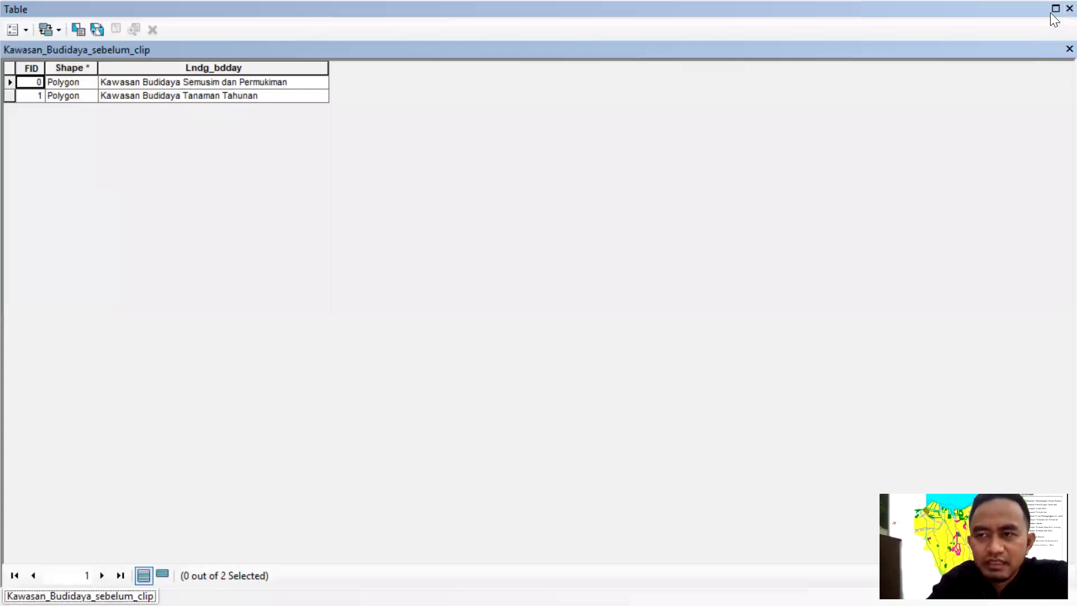
left_click(1069, 8)
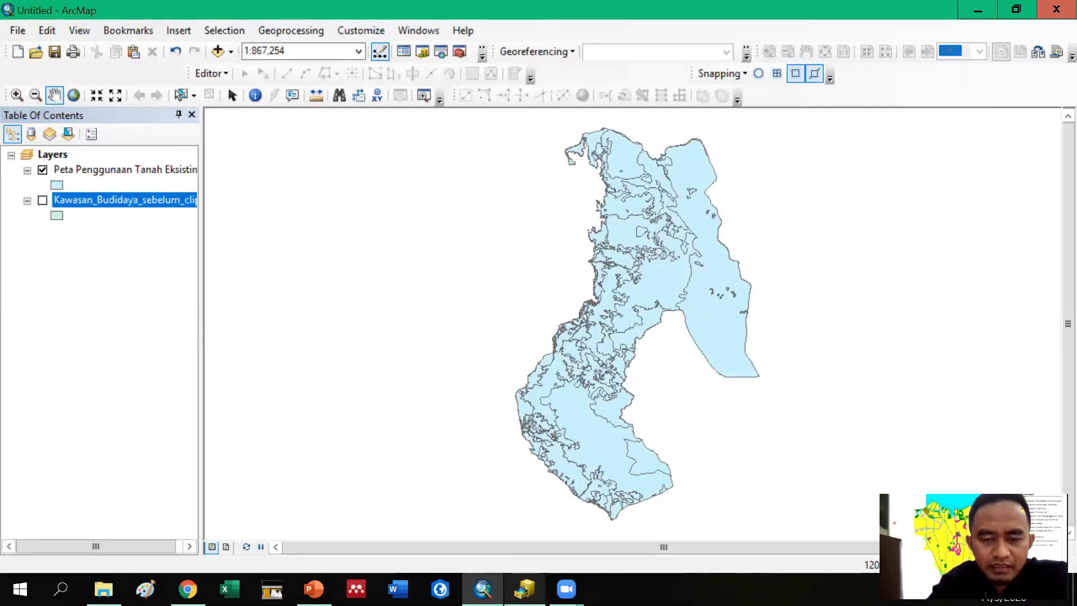
Step: Switch to ArcCatalog, examine the shapefiles in the Trash folder under Kelas A's HASIL, and return to ArcMap
left_click(525, 589)
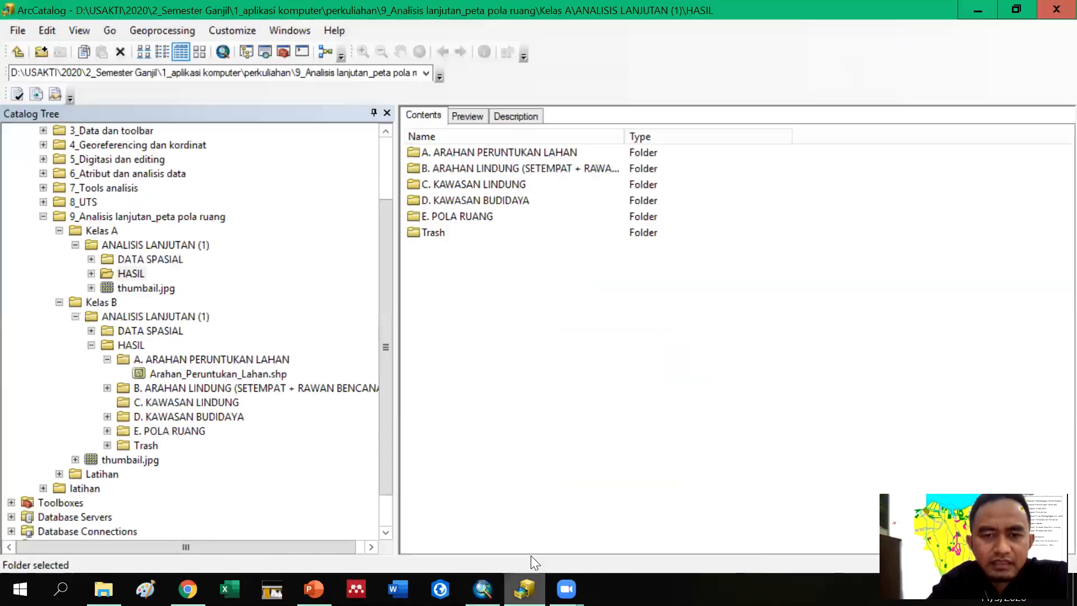
double_click(443, 235)
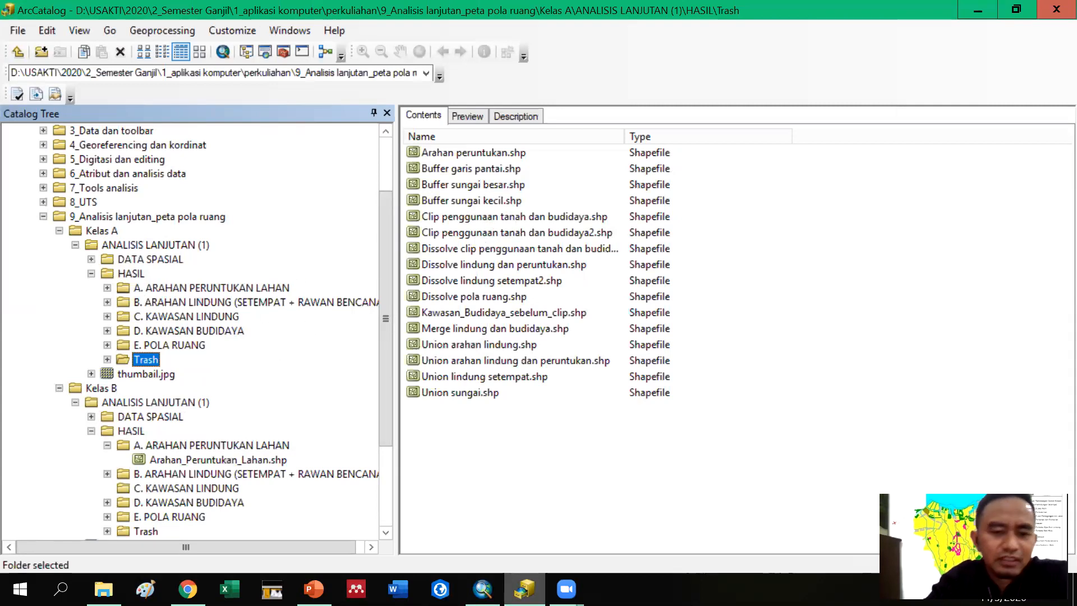
left_click(483, 590)
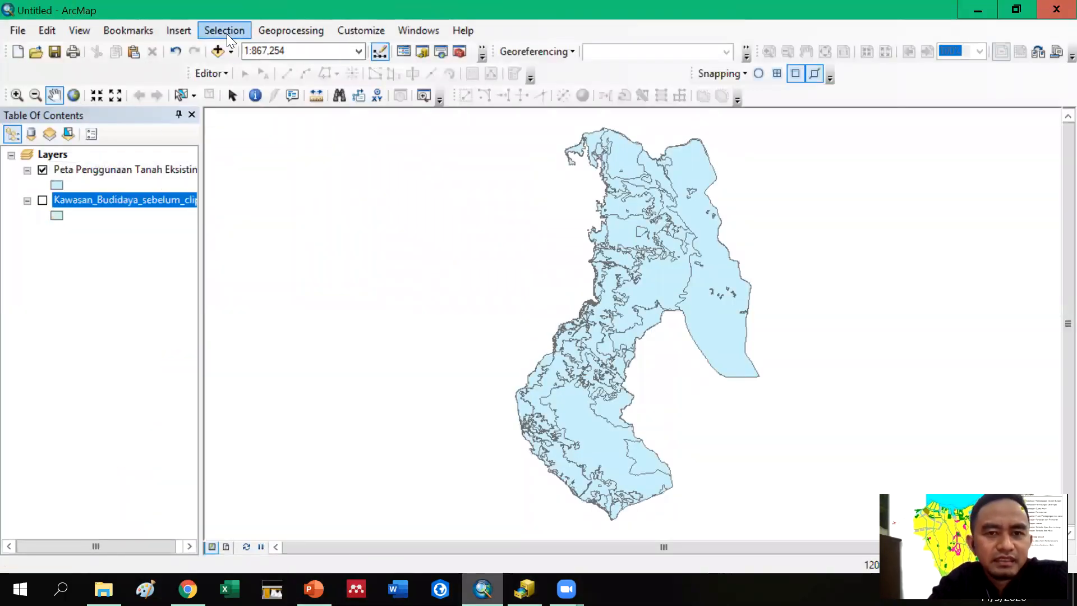
Step: Set up a Clip with Peta Penggunaan Tanah Eksisting as input features and Kawasan_Budidaya_sebelum_clip as clip features
left_click(290, 31)
left_click(291, 66)
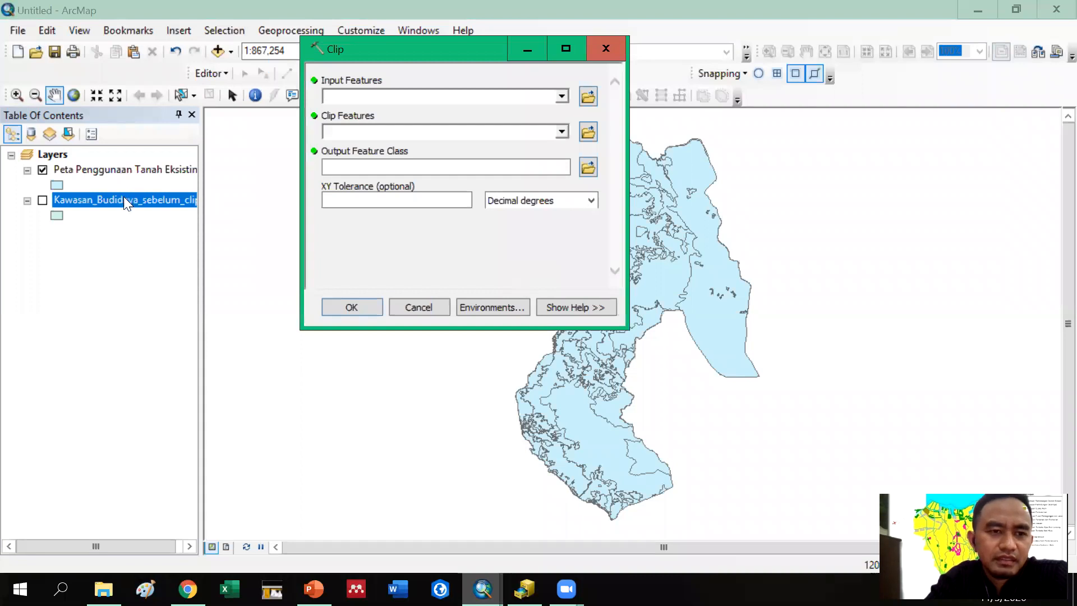
left_click_drag(138, 170, 426, 93)
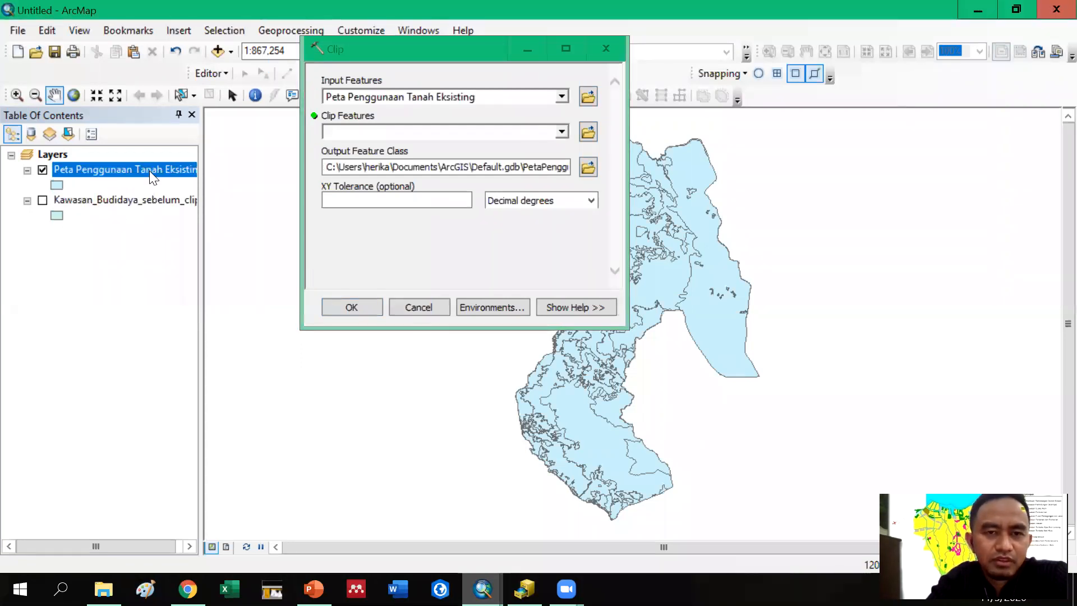
left_click_drag(76, 204, 390, 134)
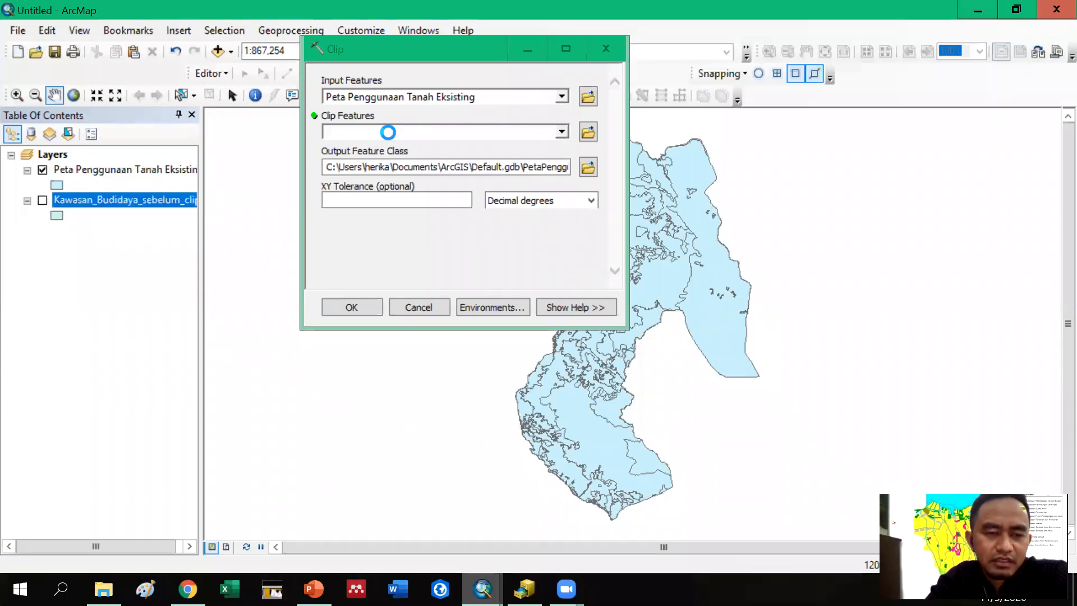
Step: Set the clip output to "Clip penggunaan tanah dan budidaya2" in the Trash folder and run the clip
left_click(588, 169)
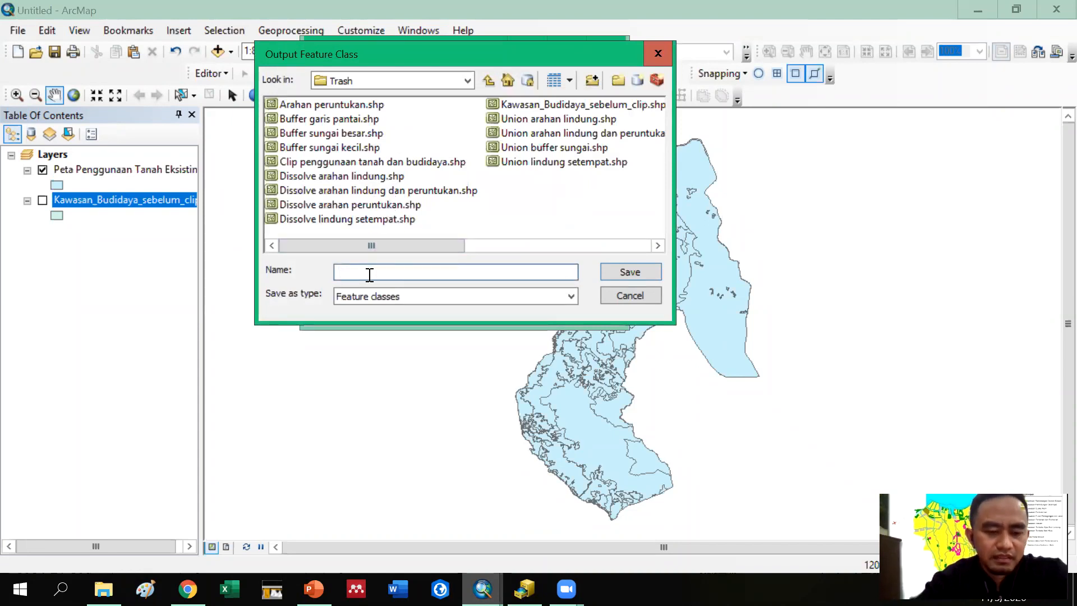
type("Clip ")
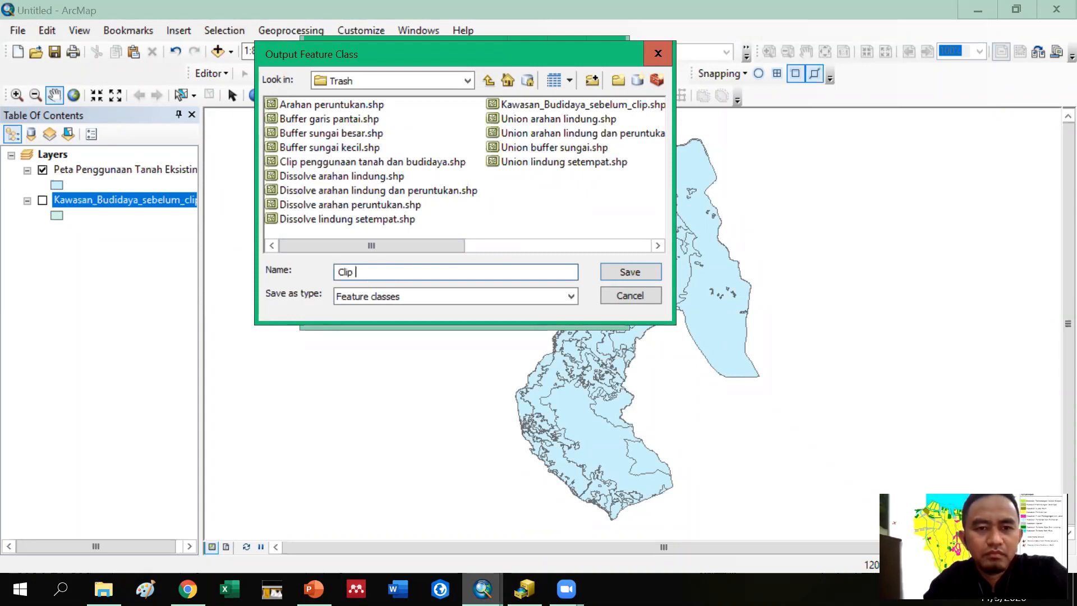
type("pengg")
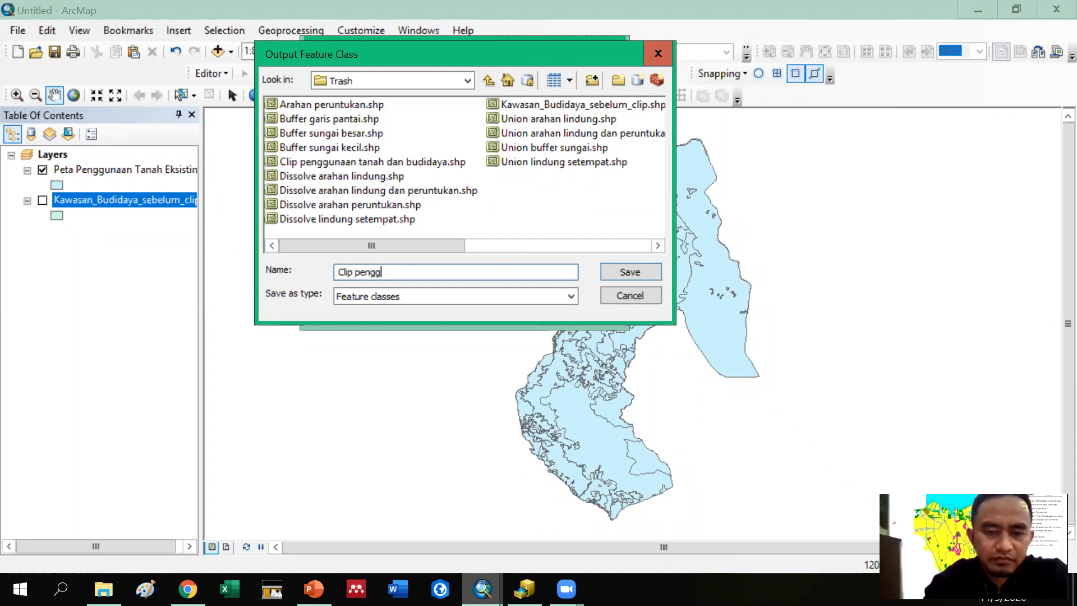
type("unaan")
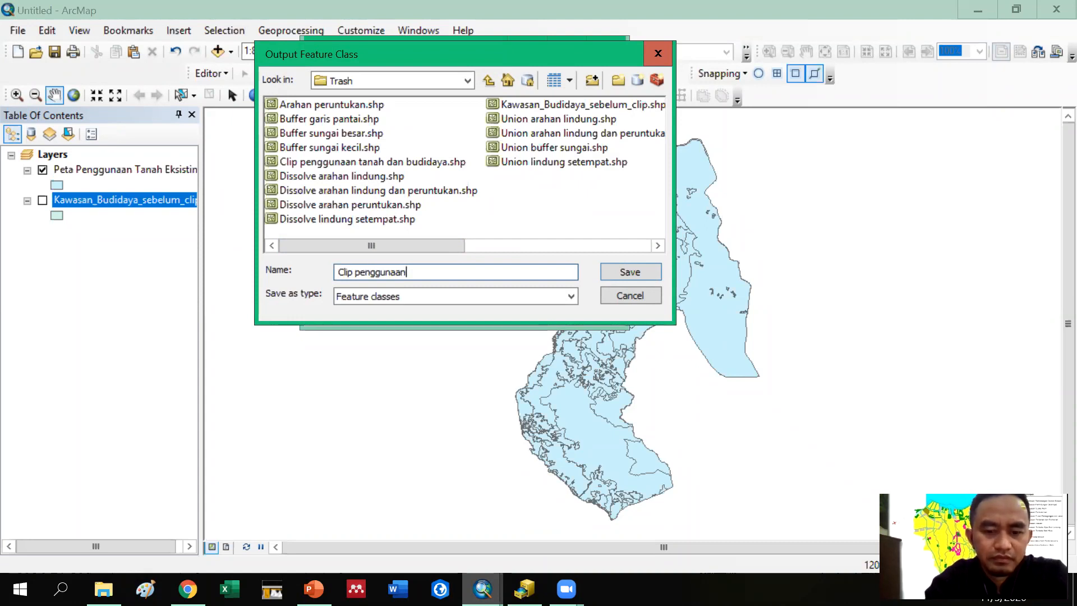
type(" tanah dan b")
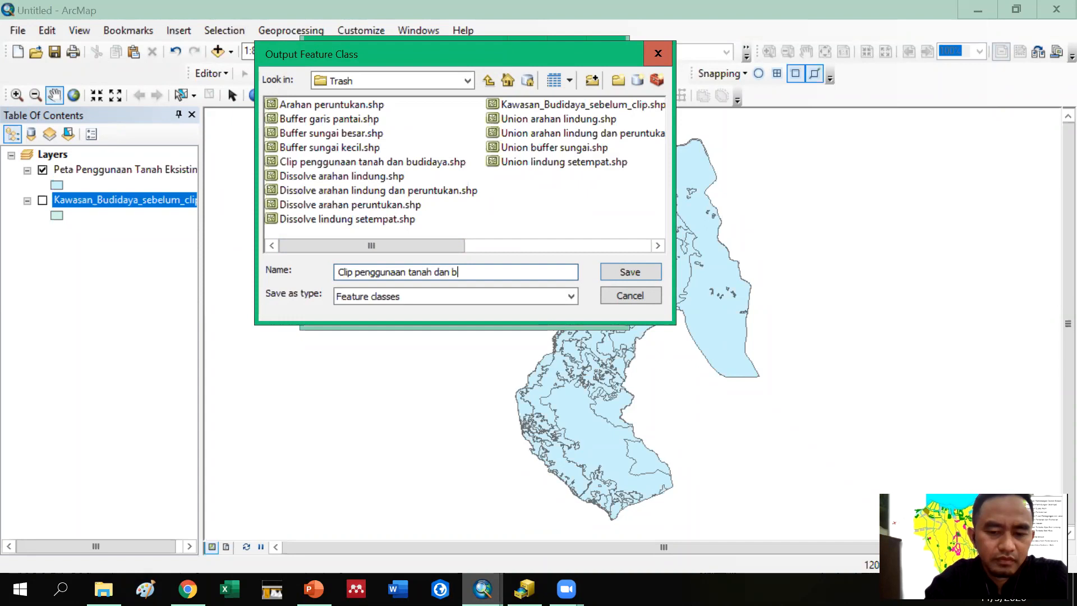
type("udidaya")
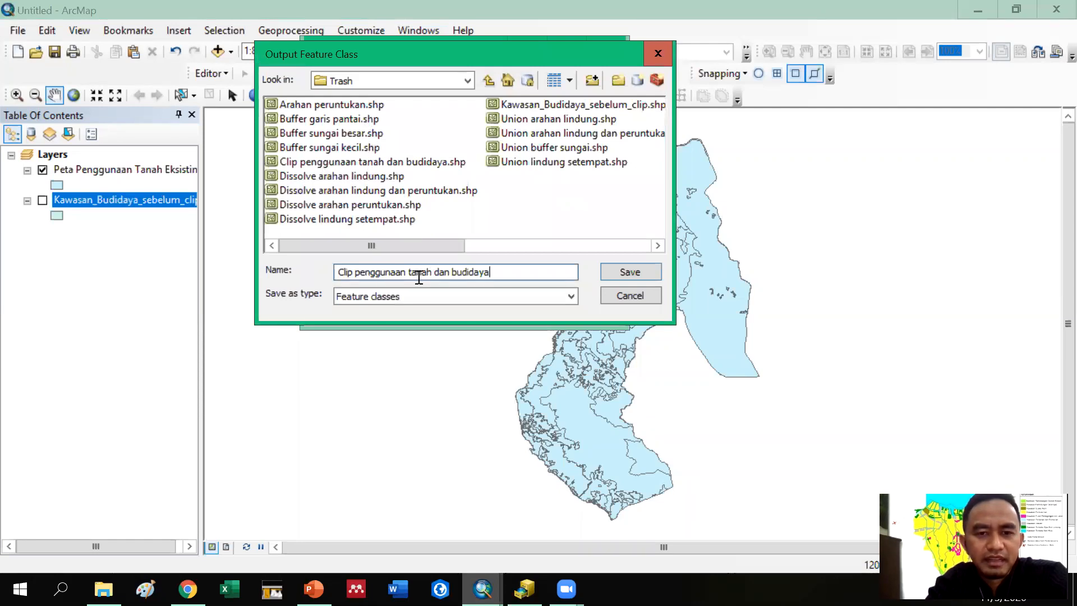
type("2")
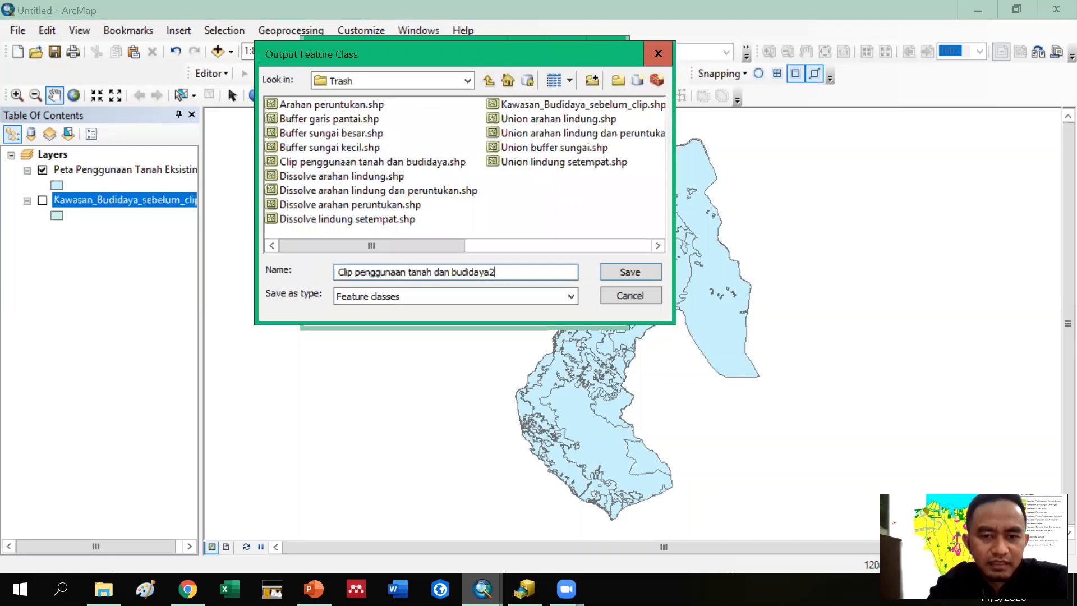
left_click(618, 272)
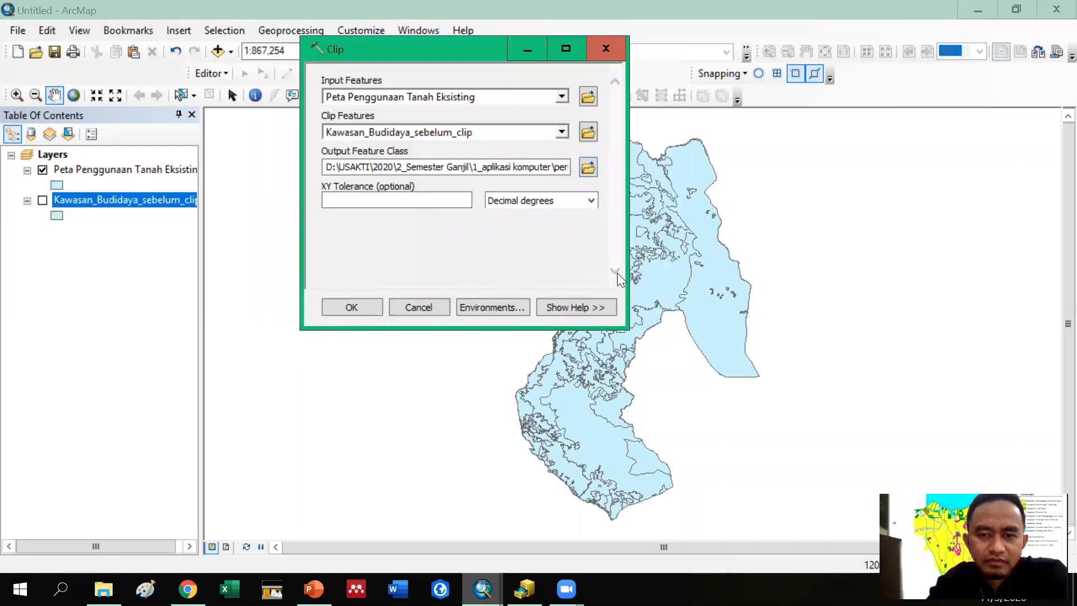
left_click(368, 310)
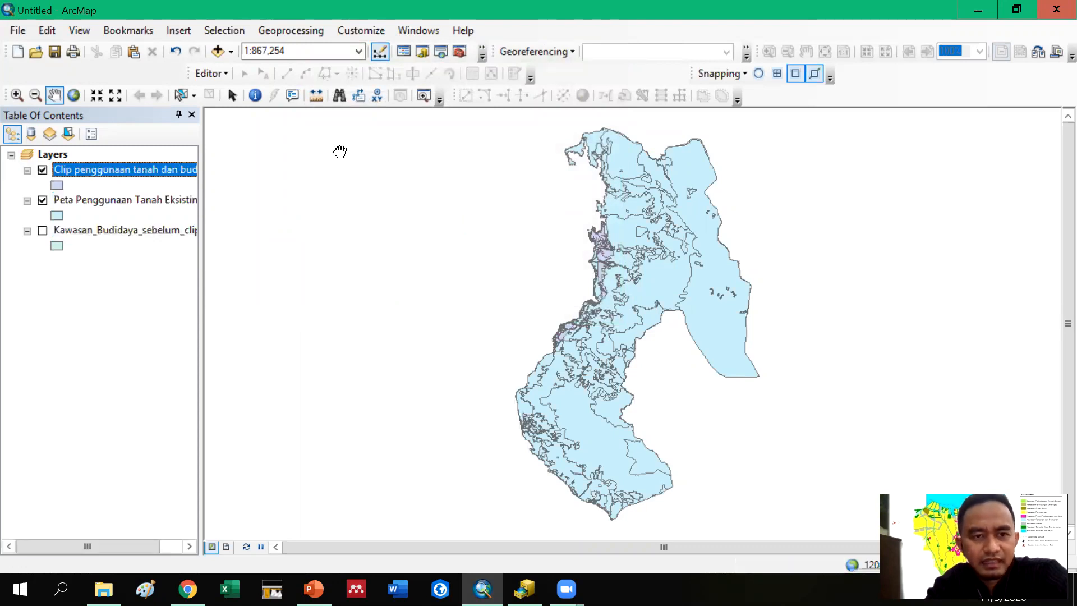
Step: Hide the Peta Penggunaan Tanah Eksisting layer and open the attribute table of the new clip layer
left_click(43, 199)
right_click(70, 168)
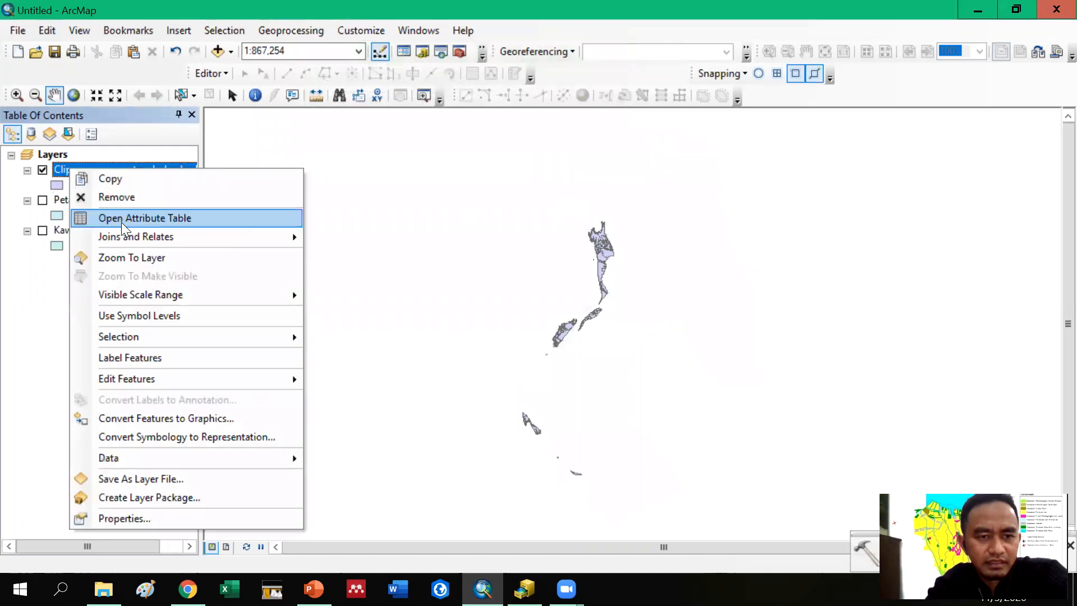
left_click(126, 218)
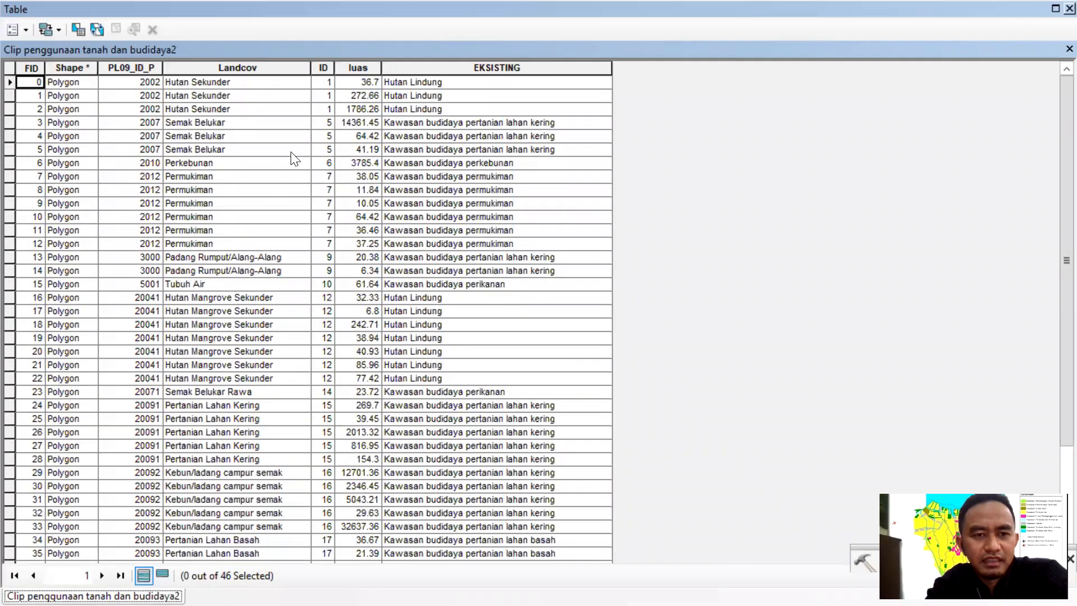
Step: Review the Landcov and EKSISTING values across all records in the attribute table of the Clip penggunaan tanah dan budidaya2 layer
scroll(446, 266, "down", 4)
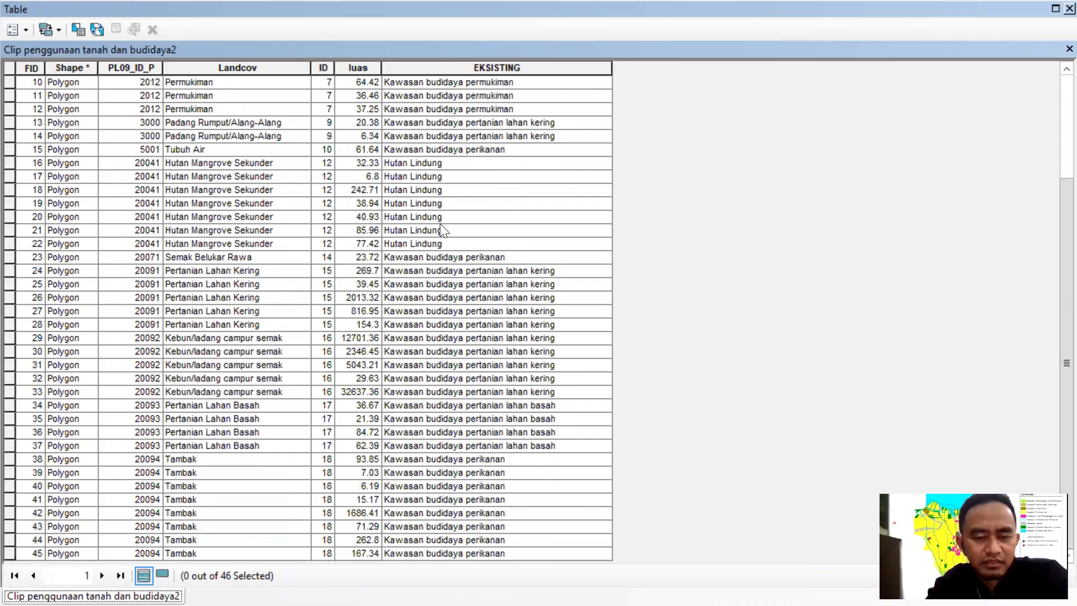
scroll(445, 121, "up", 4)
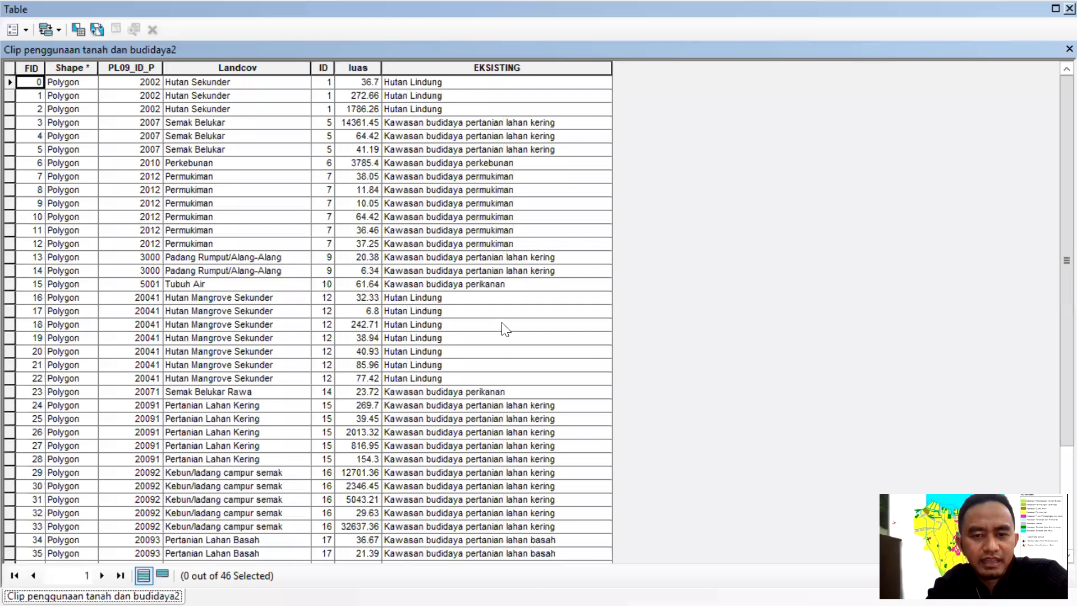
scroll(503, 324, "down", 4)
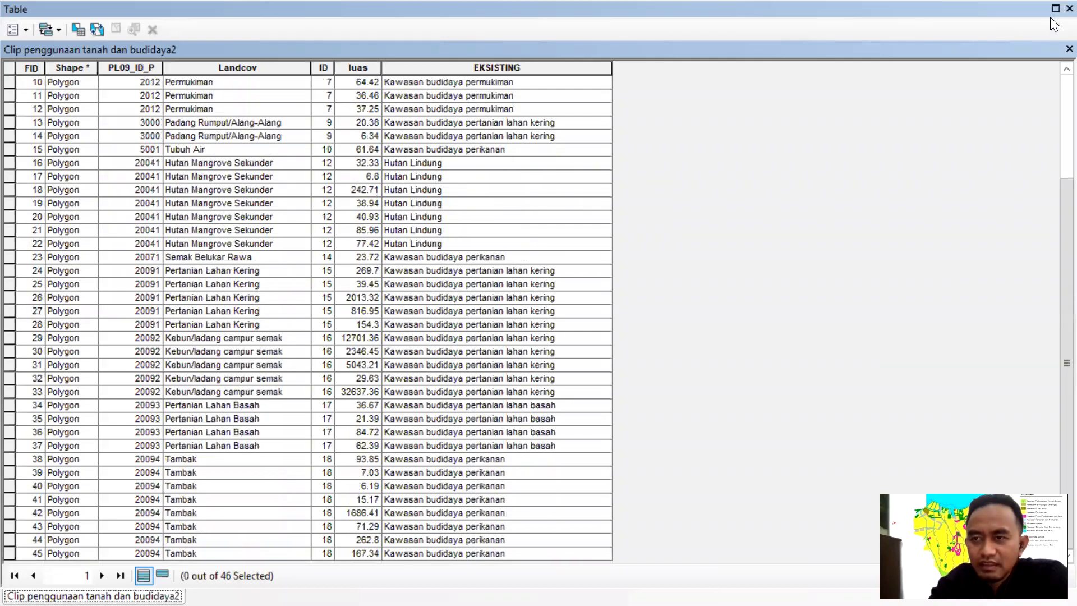
left_click(1070, 9)
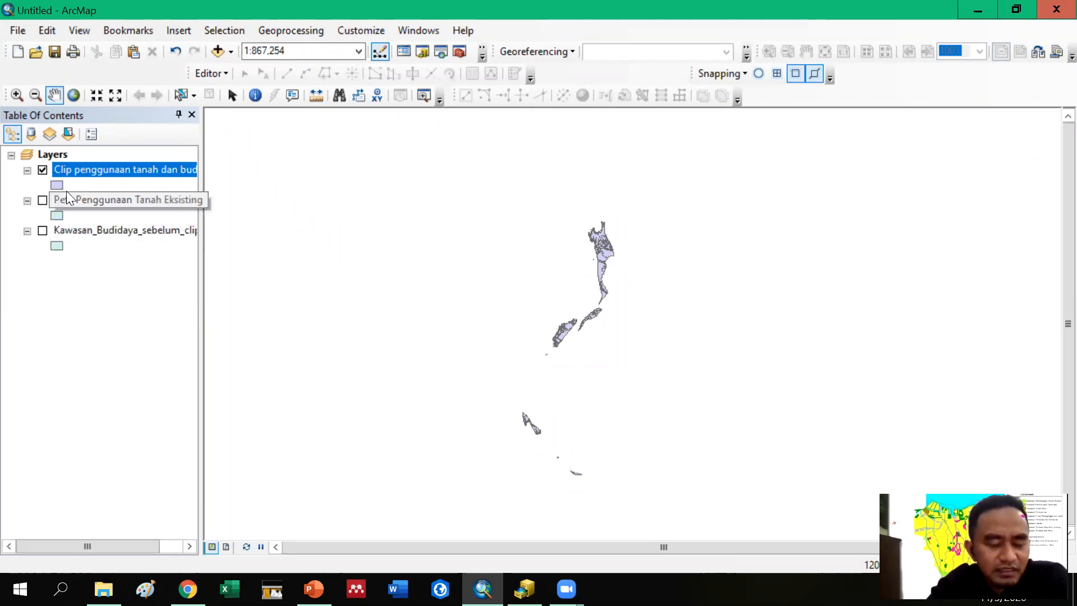
left_click(180, 169)
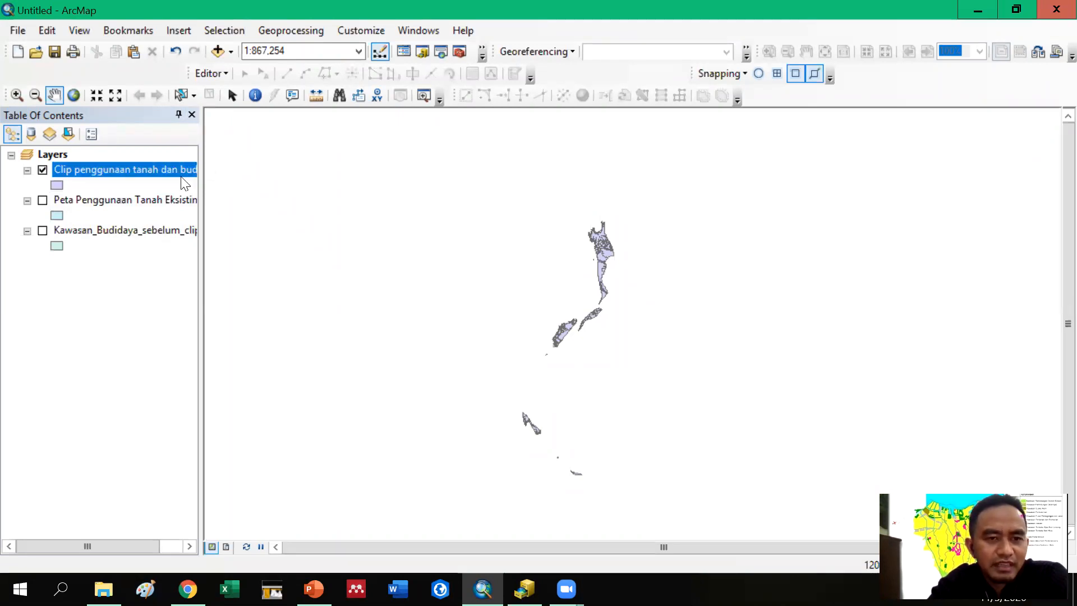
left_click(136, 171)
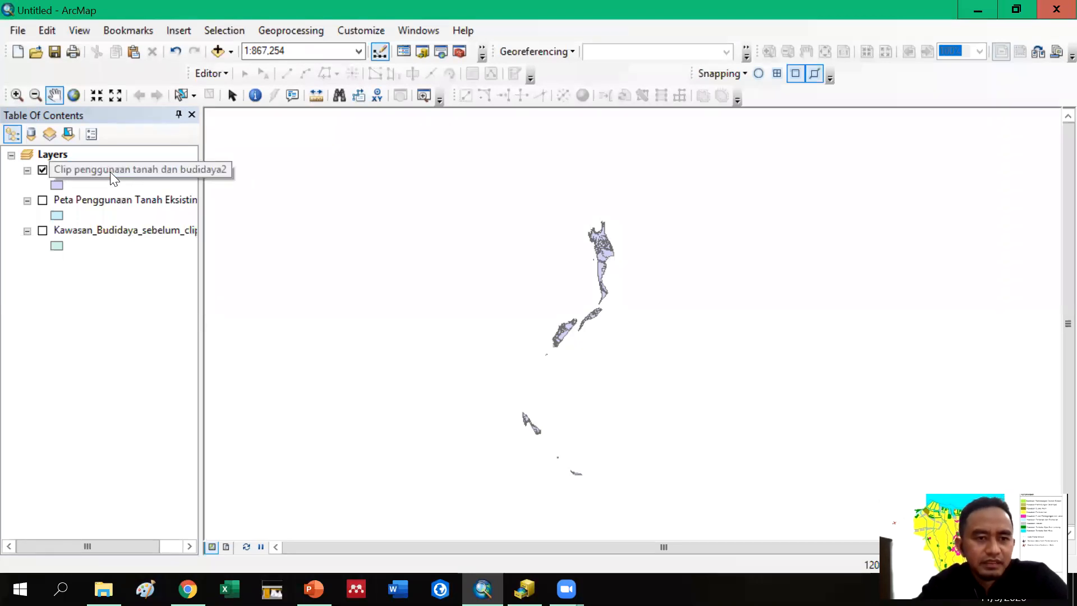
right_click(109, 172)
left_click(155, 222)
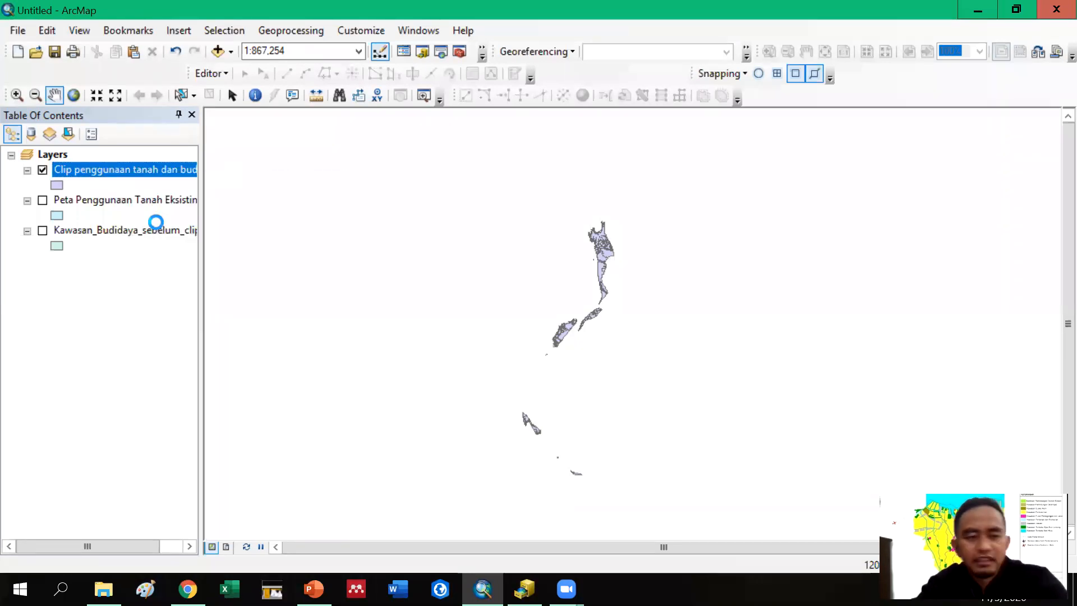
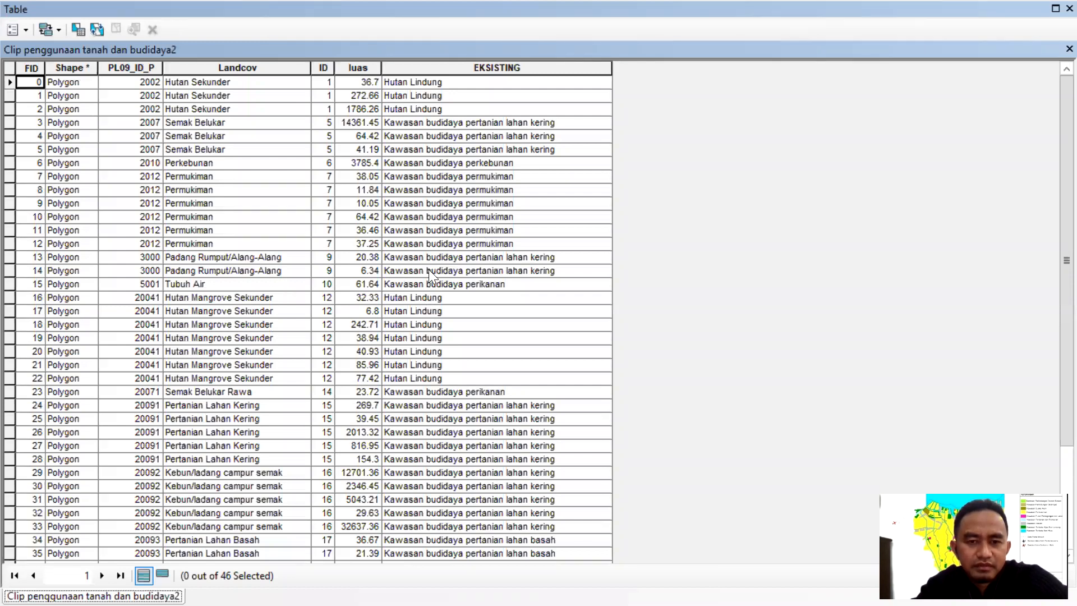
scroll(432, 278, "down", 3)
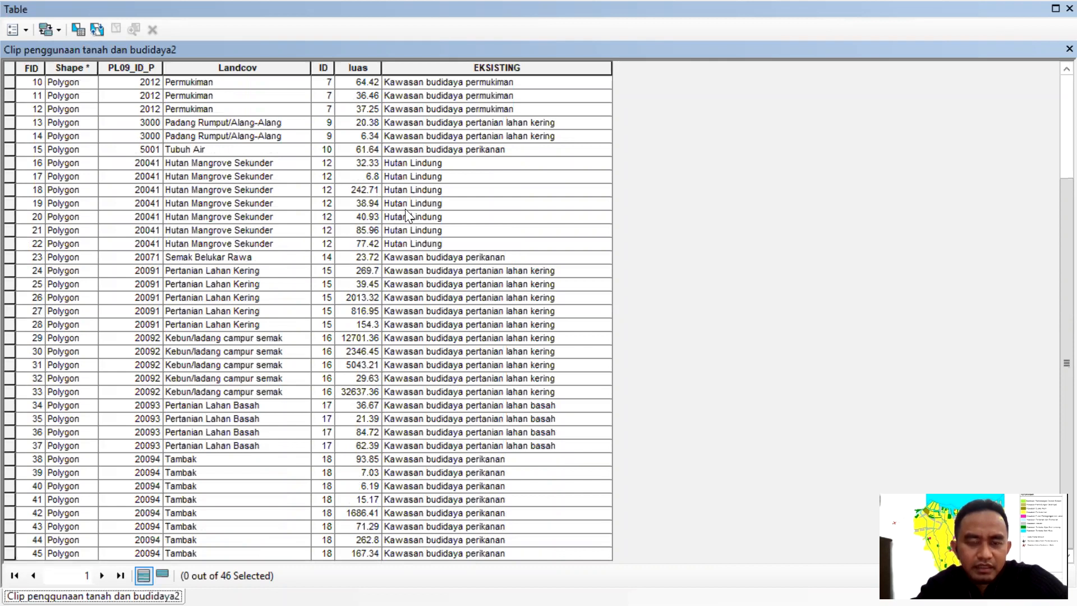
scroll(405, 209, "up", 2)
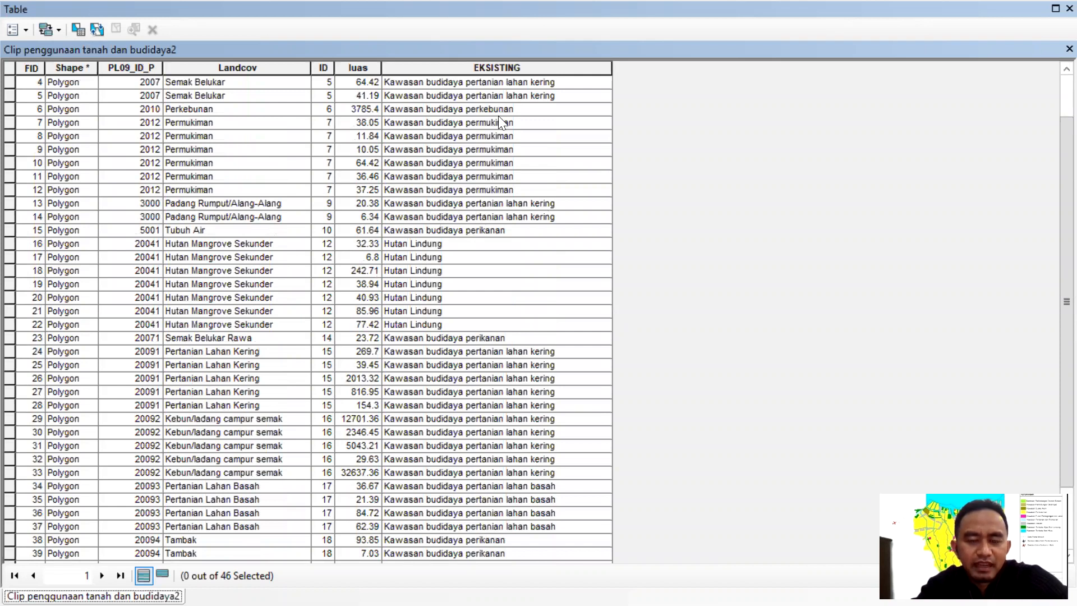
scroll(418, 143, "up", 2)
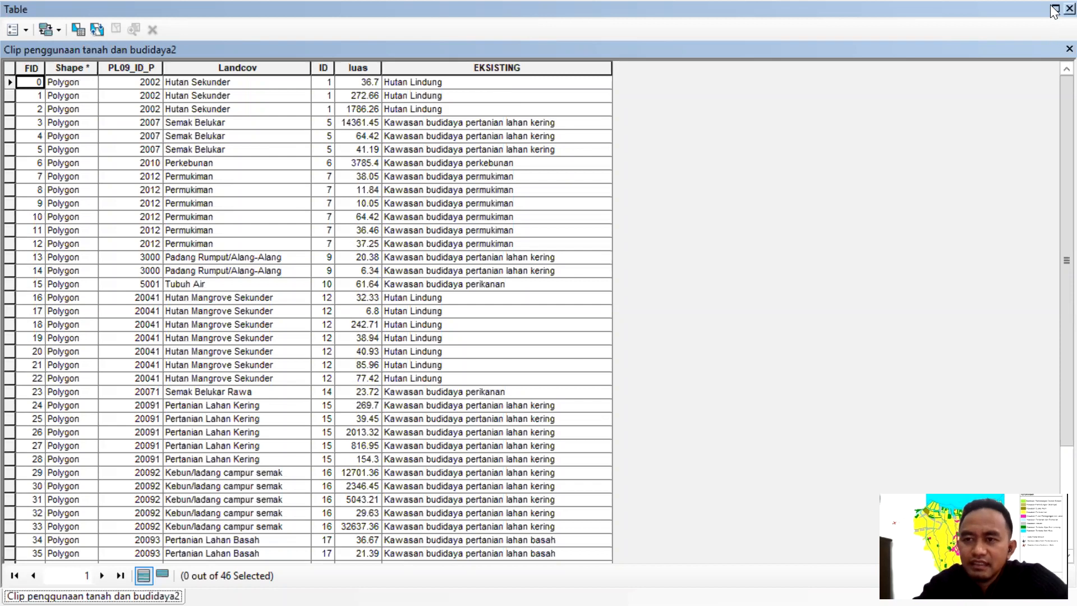
left_click(1070, 9)
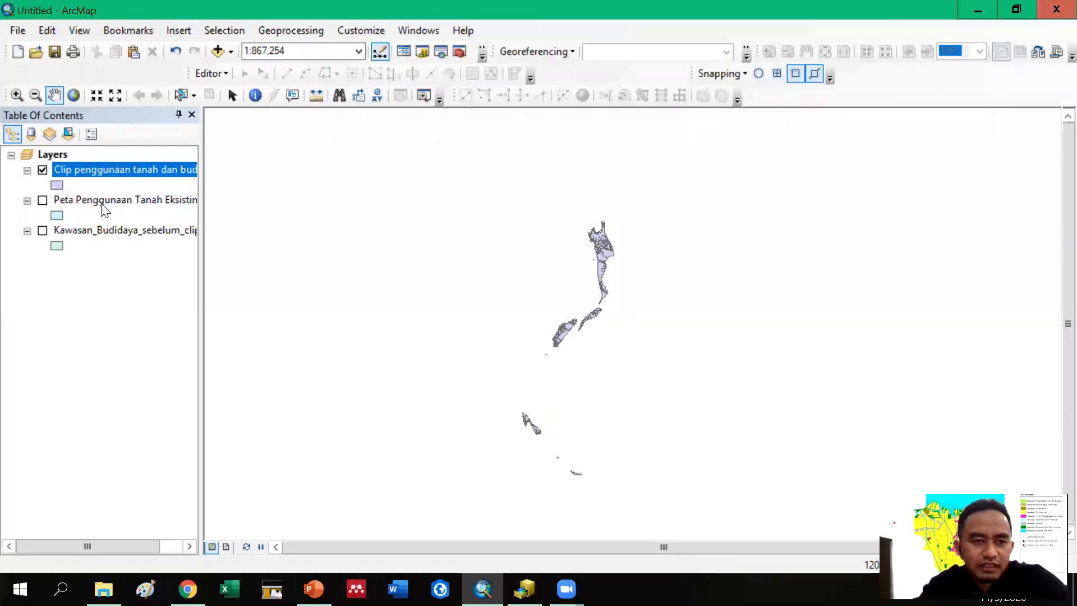
right_click(84, 170)
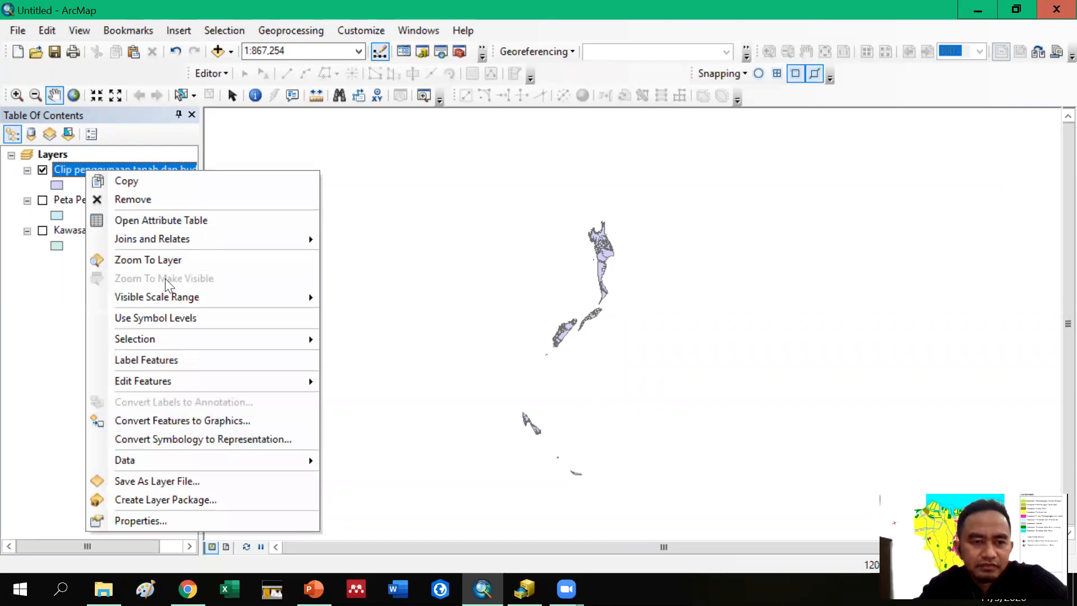
left_click(234, 137)
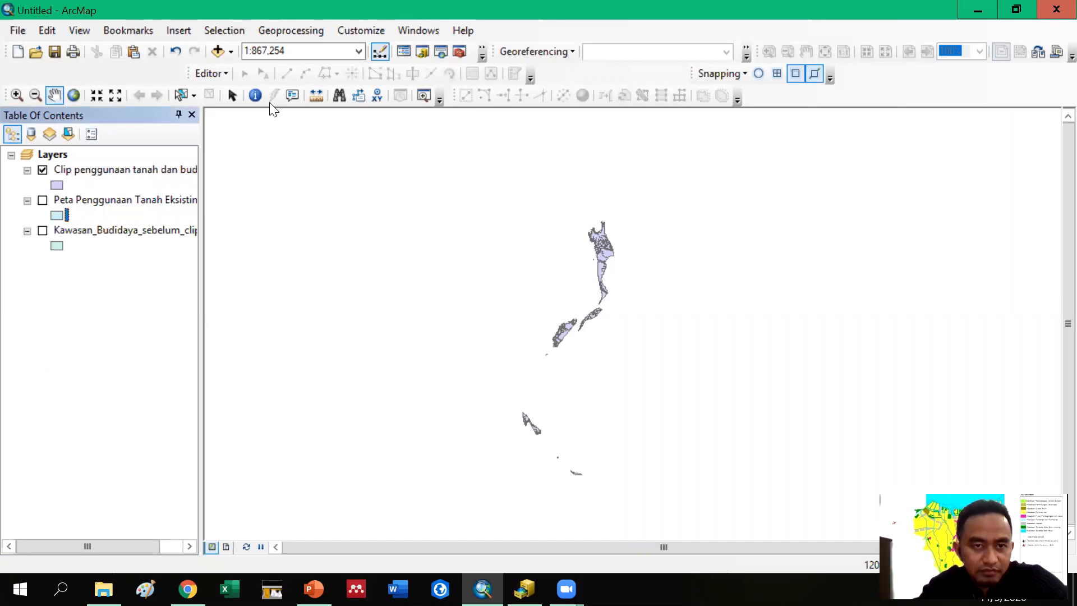
Step: Set up a Dissolve with the Clip penggunaan tanah dan budidaya2 layer as input features
left_click(286, 29)
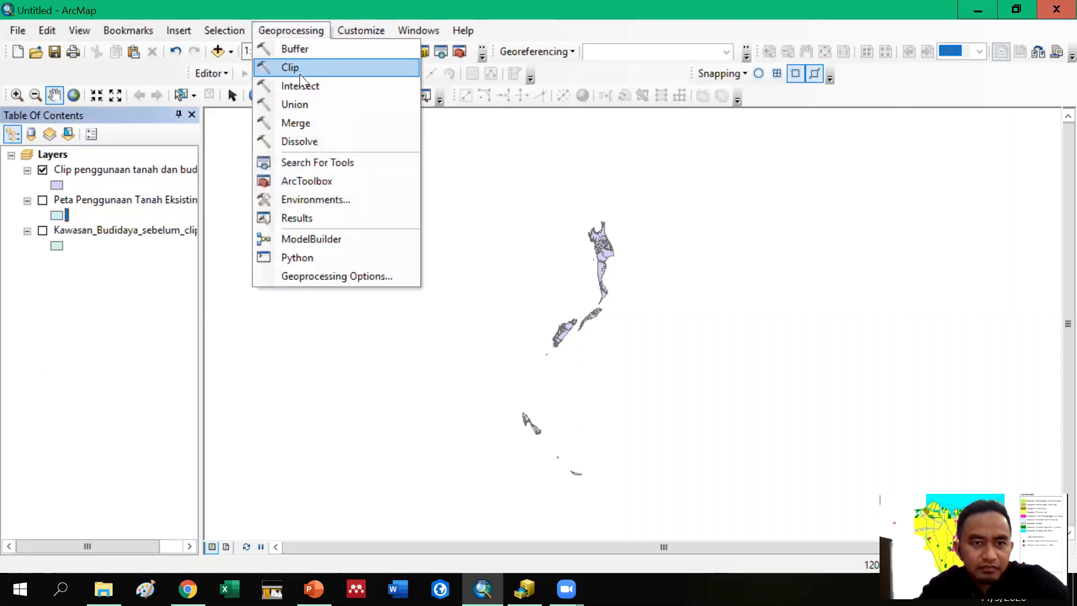
left_click(306, 141)
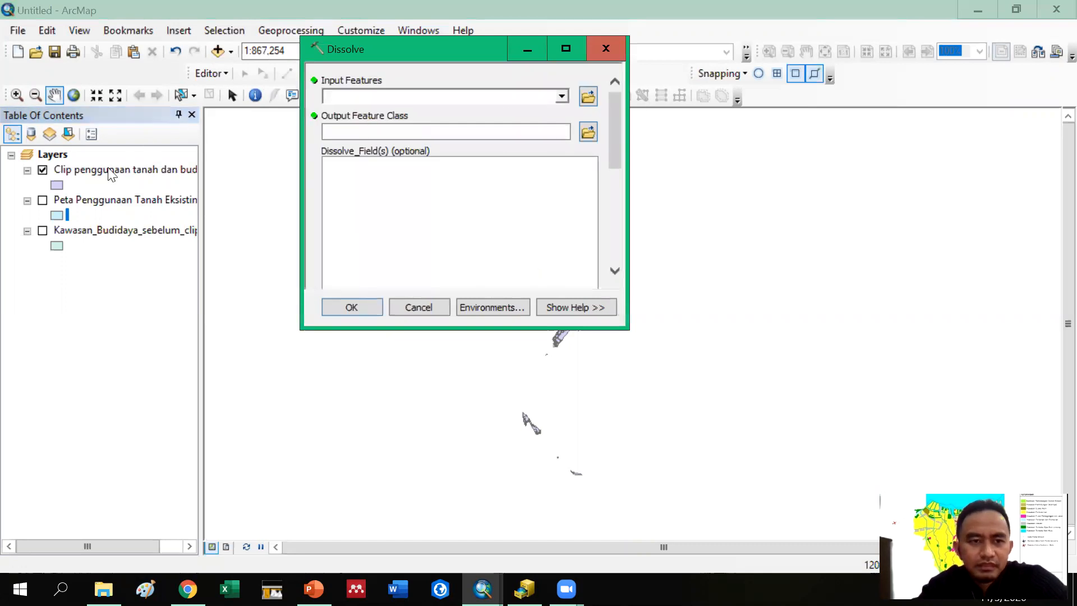
left_click_drag(123, 170, 437, 96)
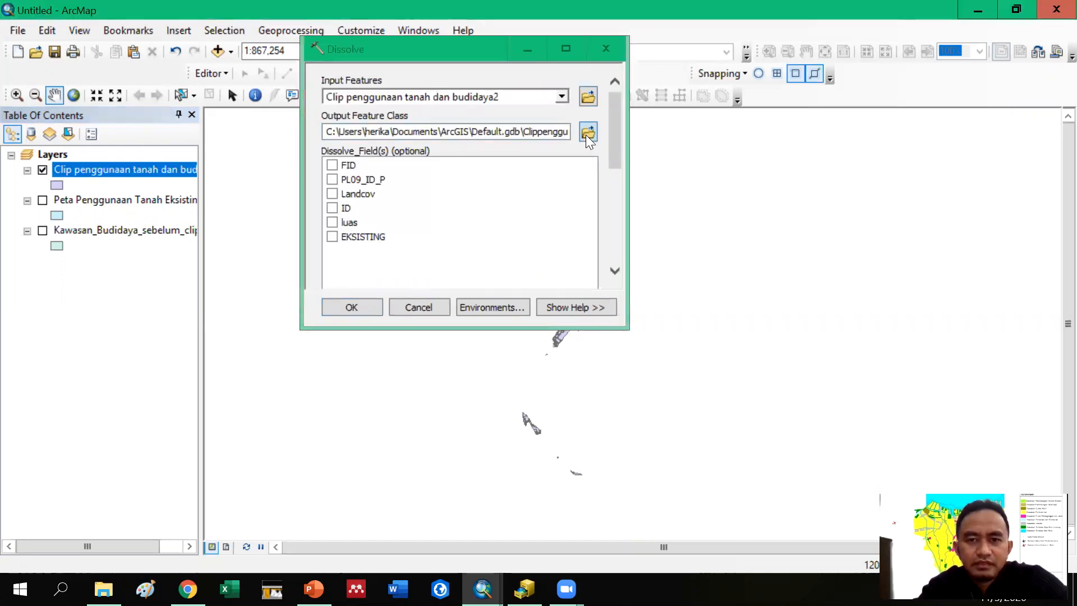
Step: Set the dissolve output to "Dissolve penggunaan tanah dan budidaya" in the Trash folder
left_click(588, 133)
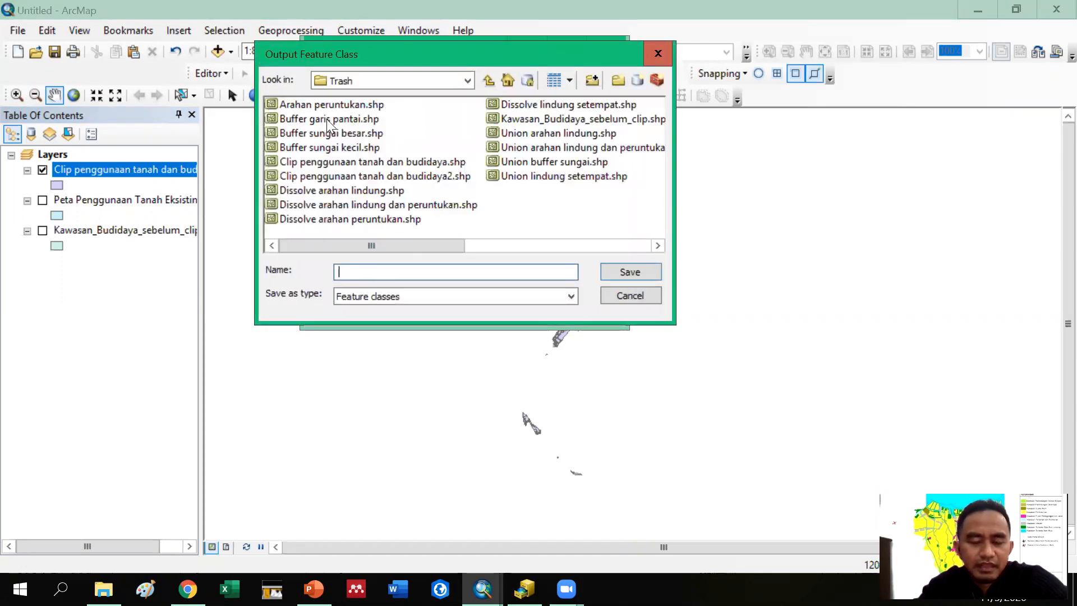
type("Dissolv")
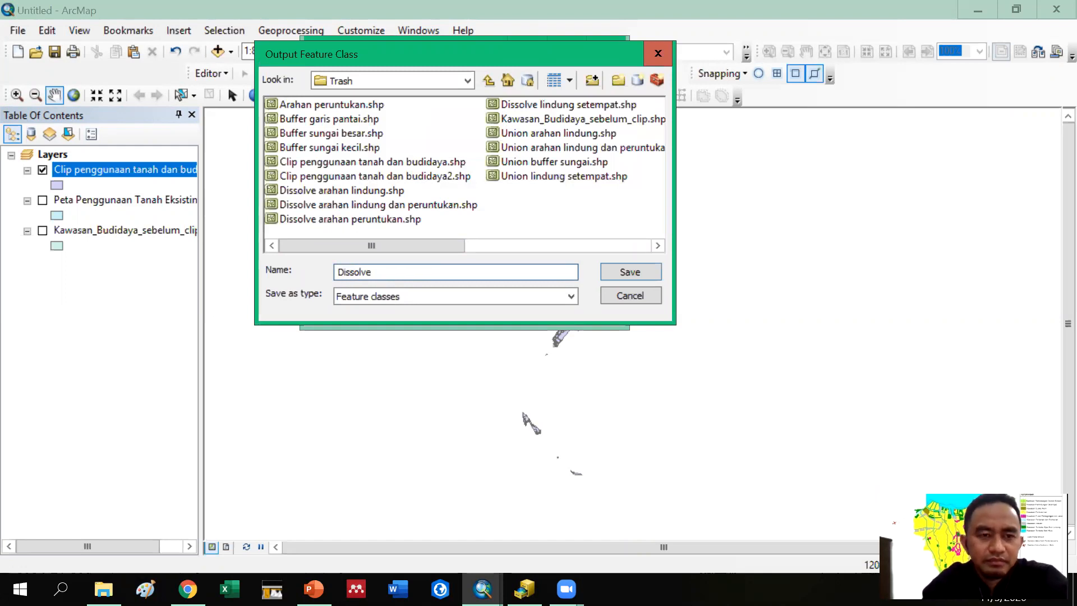
type("e ")
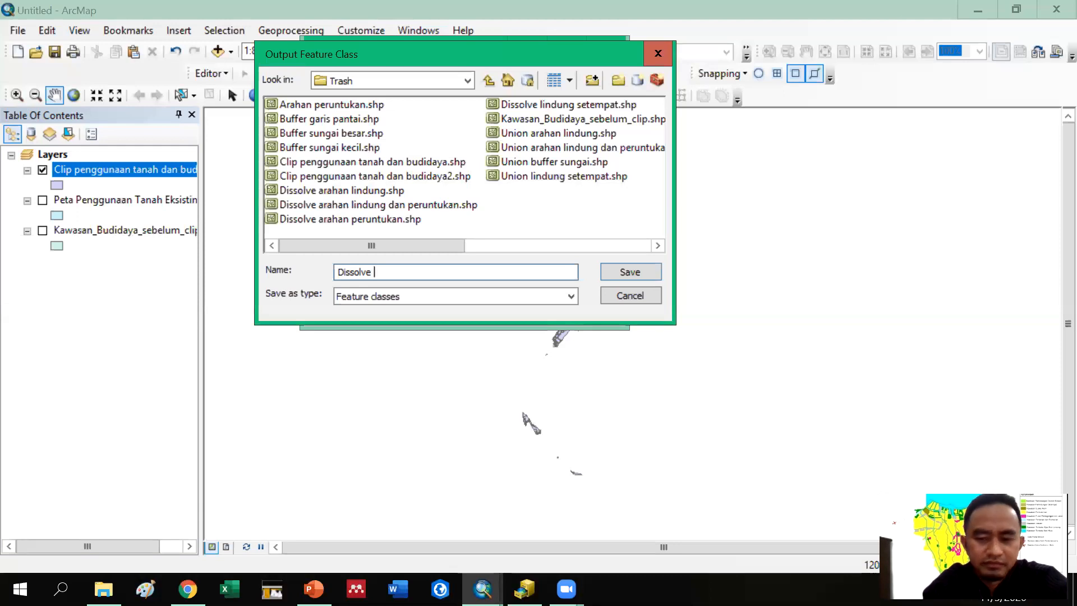
type("penggunaa")
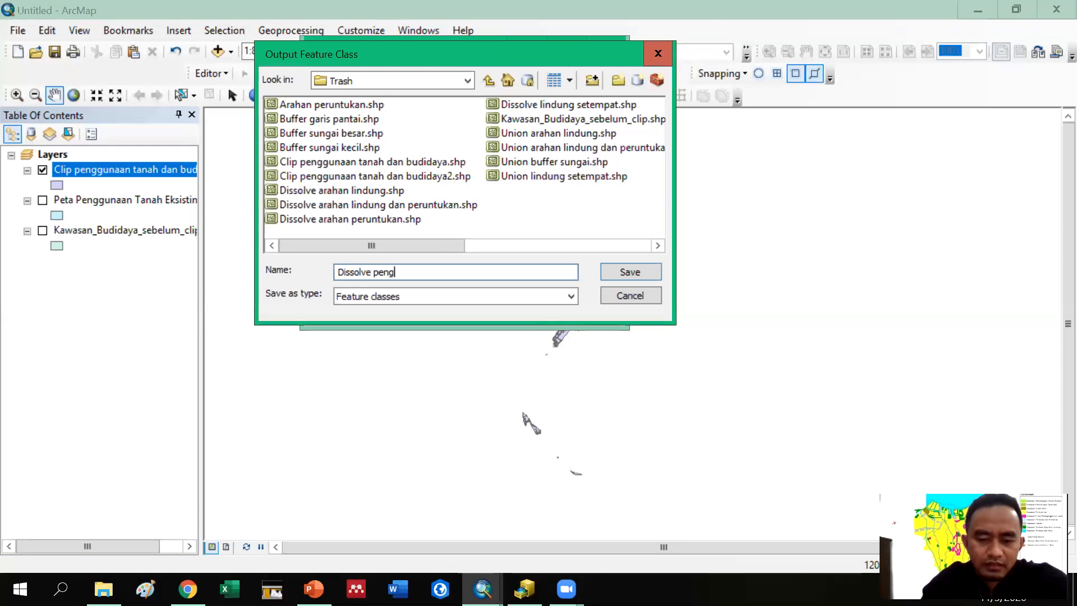
type("n")
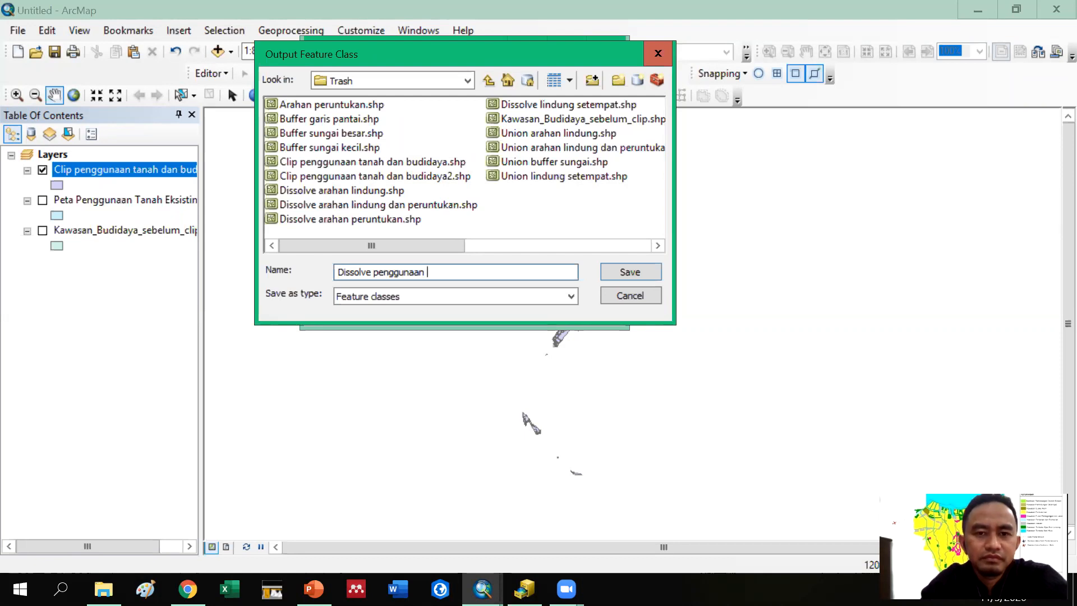
type("tanah budid")
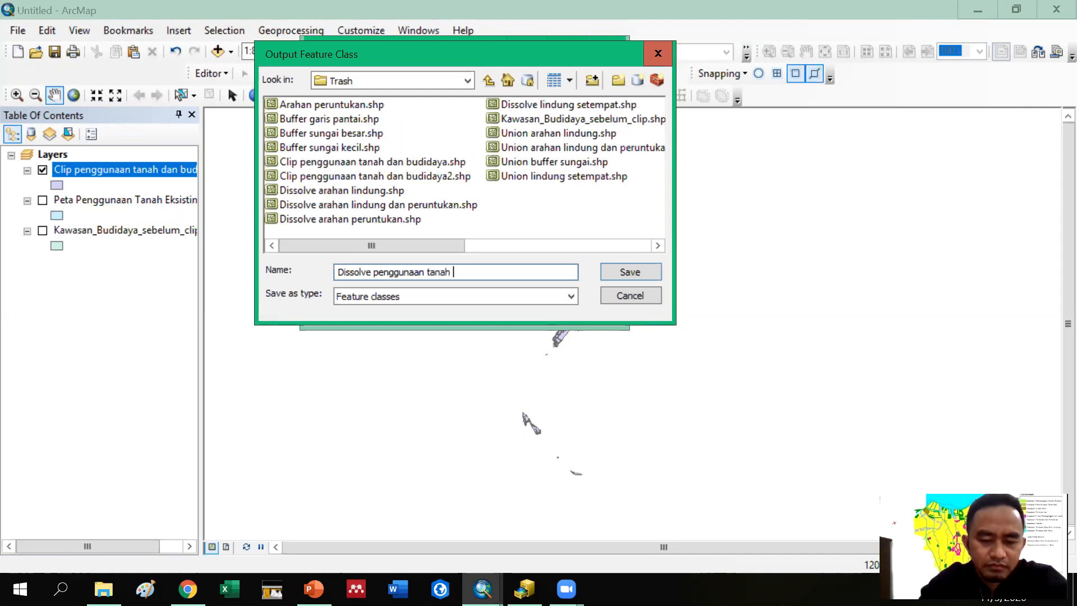
type("aya")
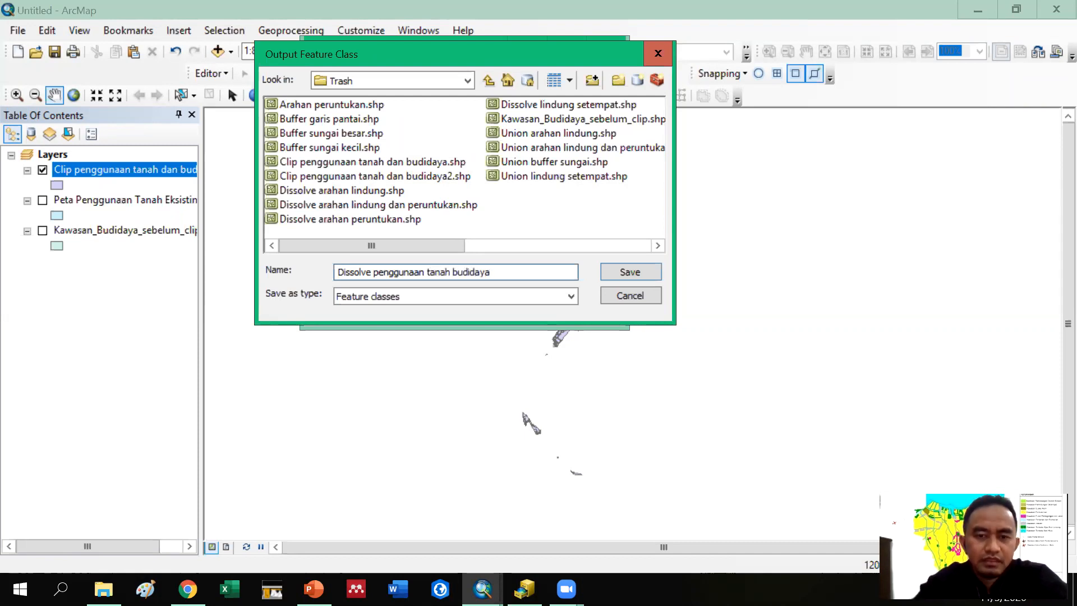
left_click(453, 272)
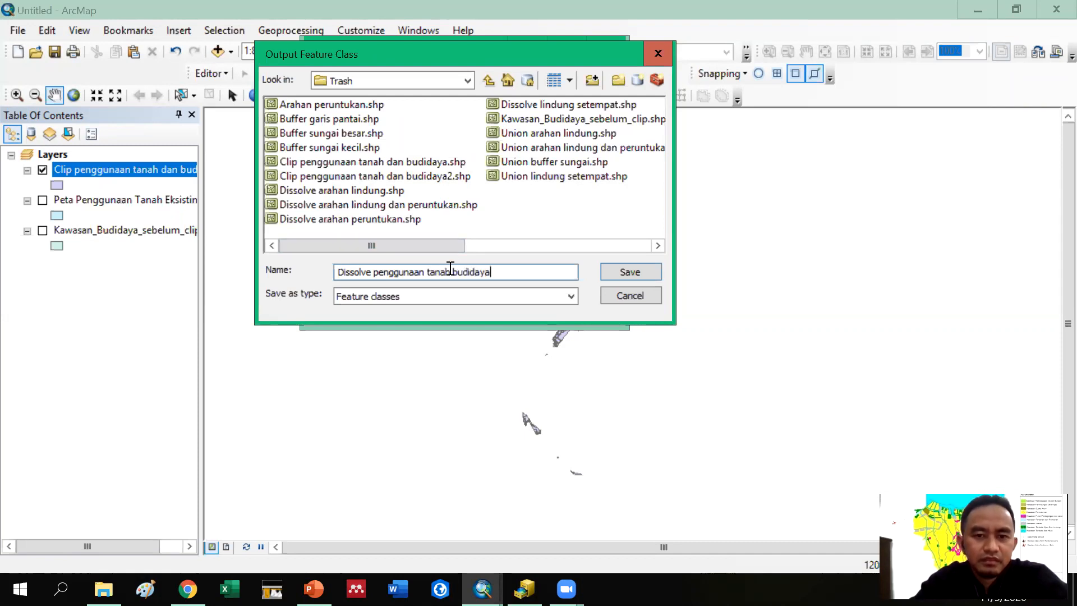
type("dan")
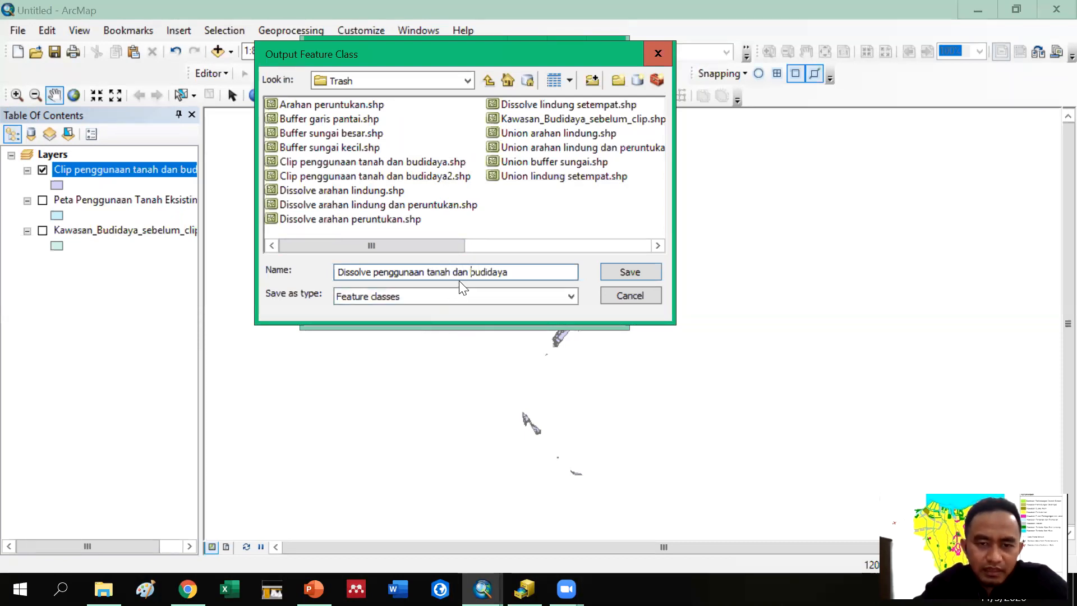
left_click(534, 299)
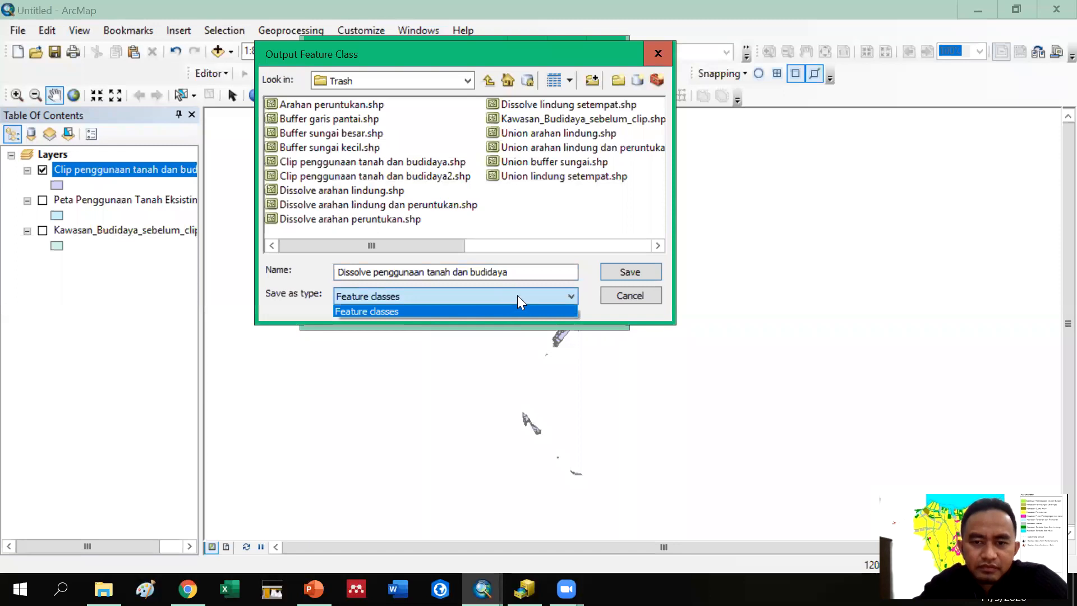
left_click(518, 295)
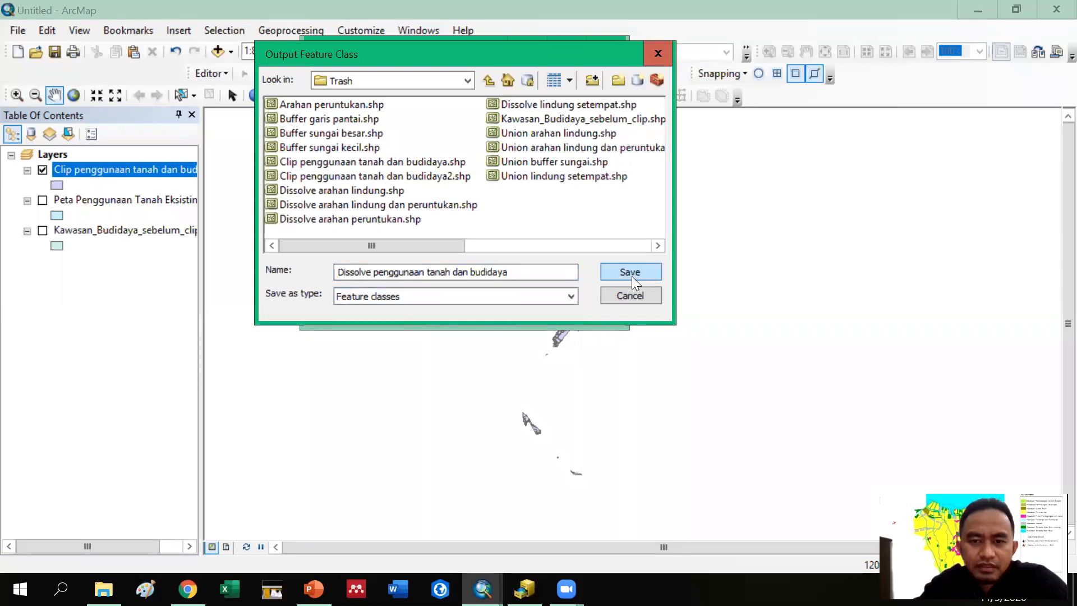
left_click(631, 271)
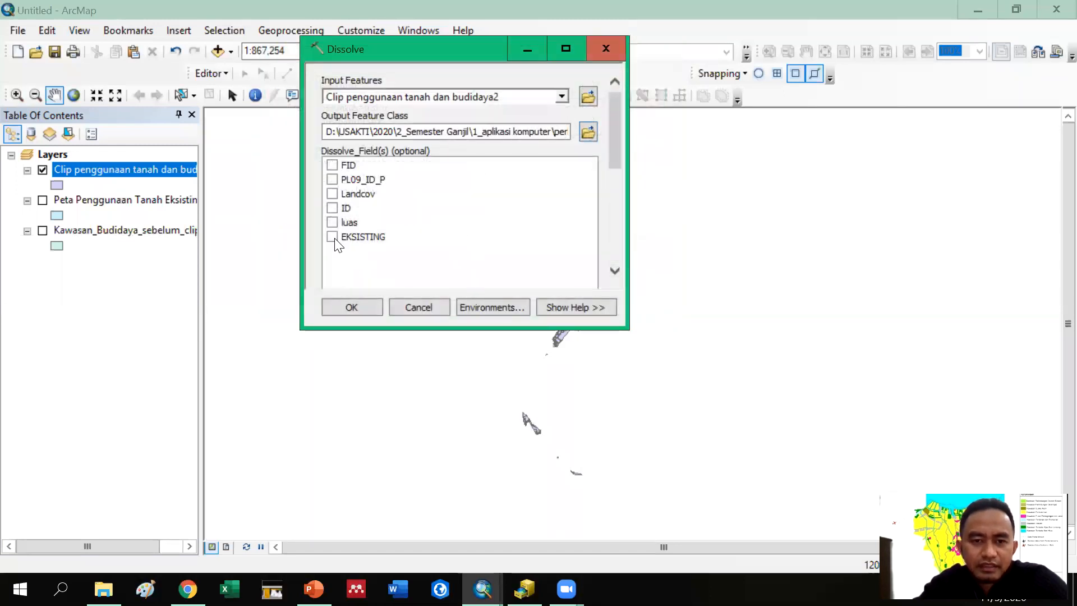
Step: Choose EKSISTING as the dissolve field, keep multipart features enabled, and run the dissolve
left_click(333, 238)
left_click_drag(614, 132, 606, 245)
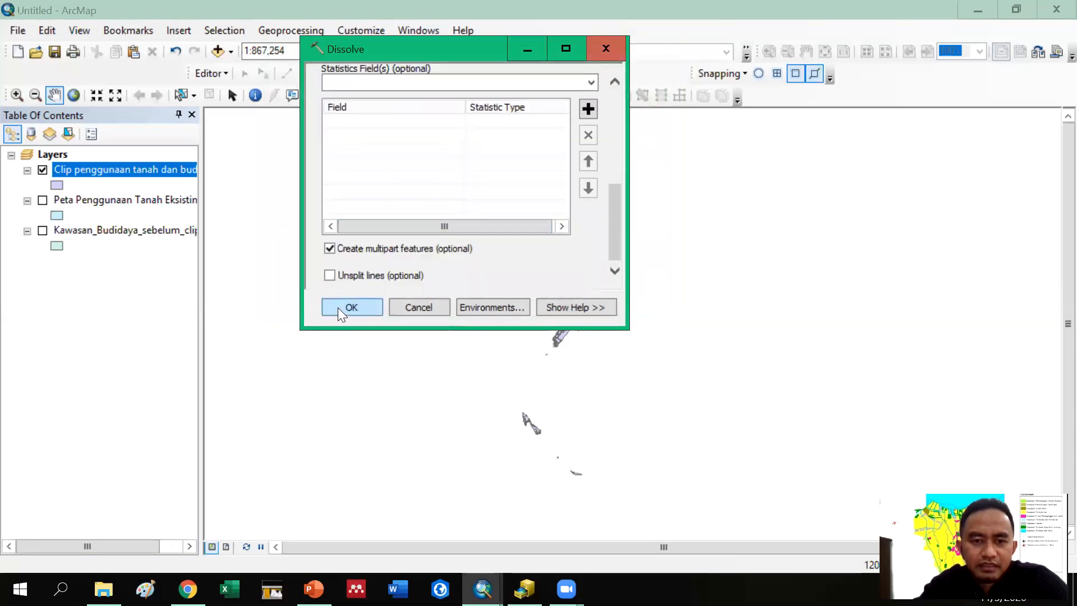
left_click(339, 308)
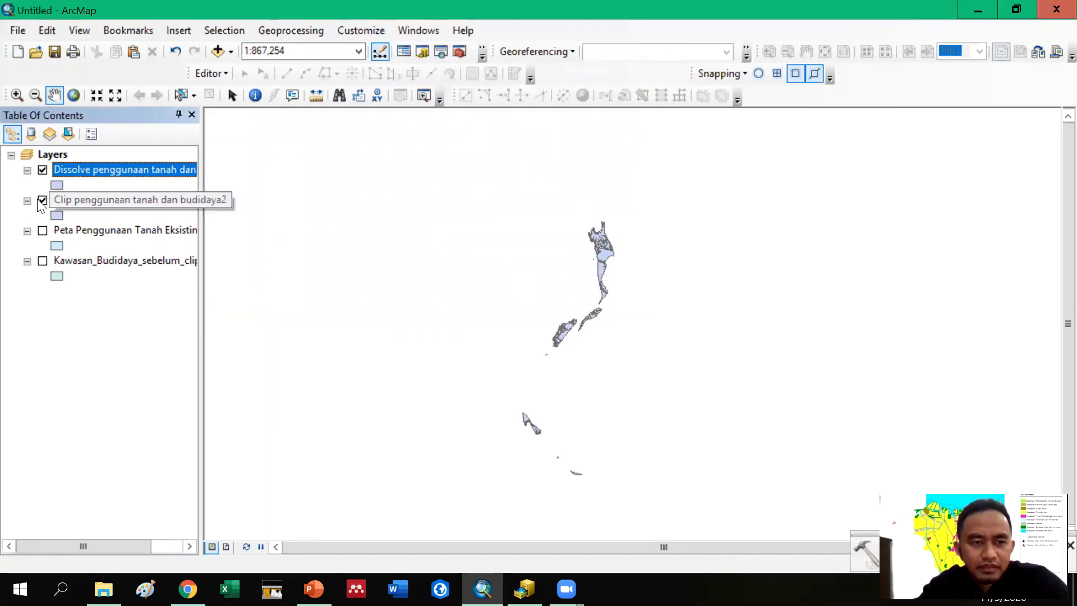
Step: Check the EKSISTING classes in the attribute table of the dissolved layer and close the table
right_click(82, 172)
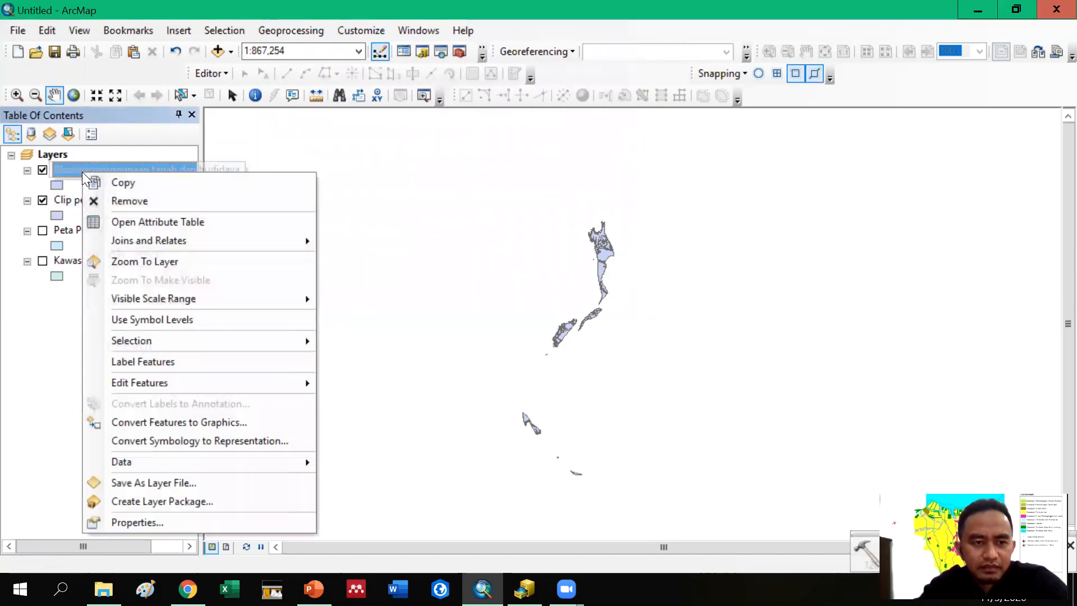
left_click(124, 221)
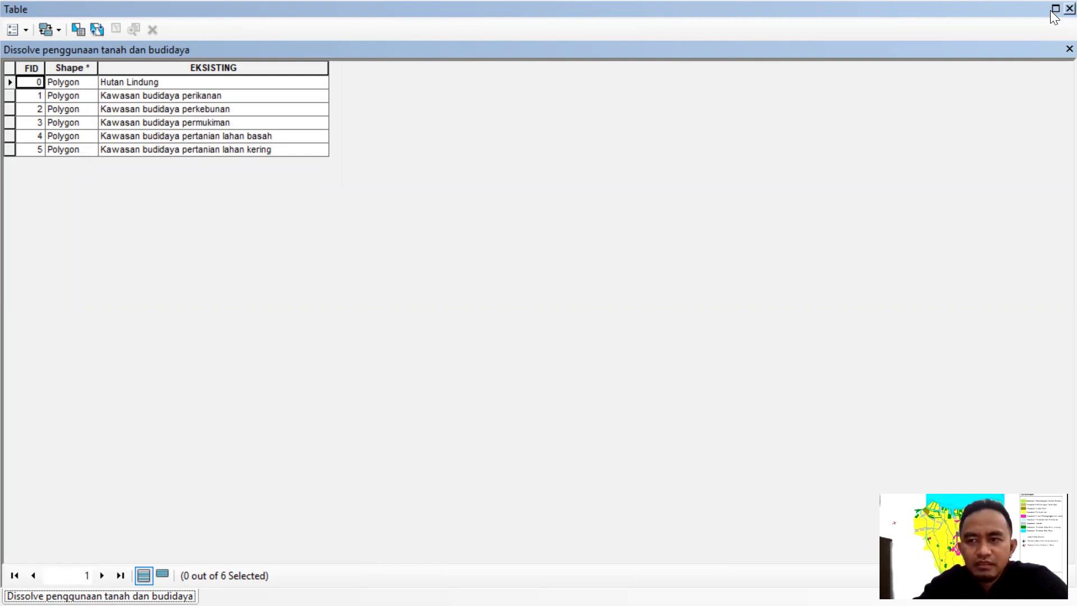
left_click(1069, 8)
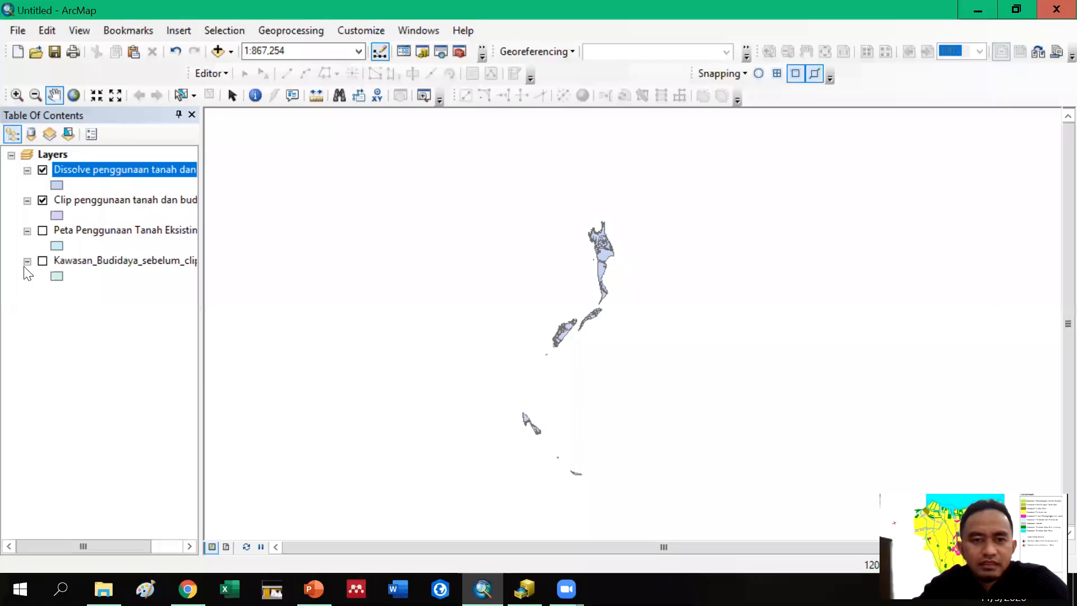
Step: Start a data export of the Dissolve penggunaan tanah dan budidaya layer and browse to HASIL's D. KAWASAN BUDIDAYA folder for the output
right_click(72, 171)
mouse_move(147, 462)
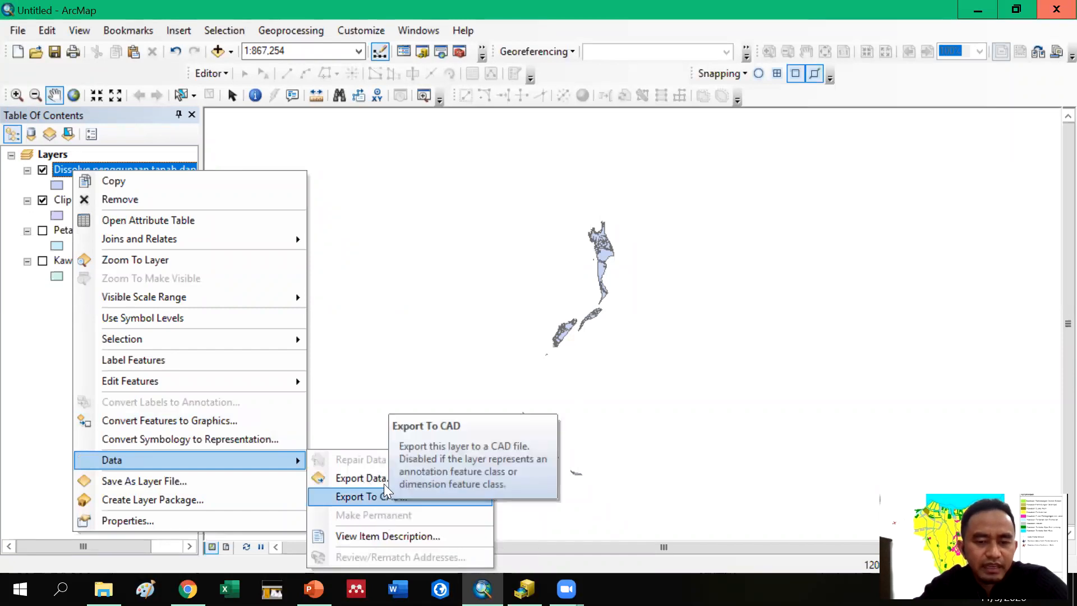
left_click(383, 479)
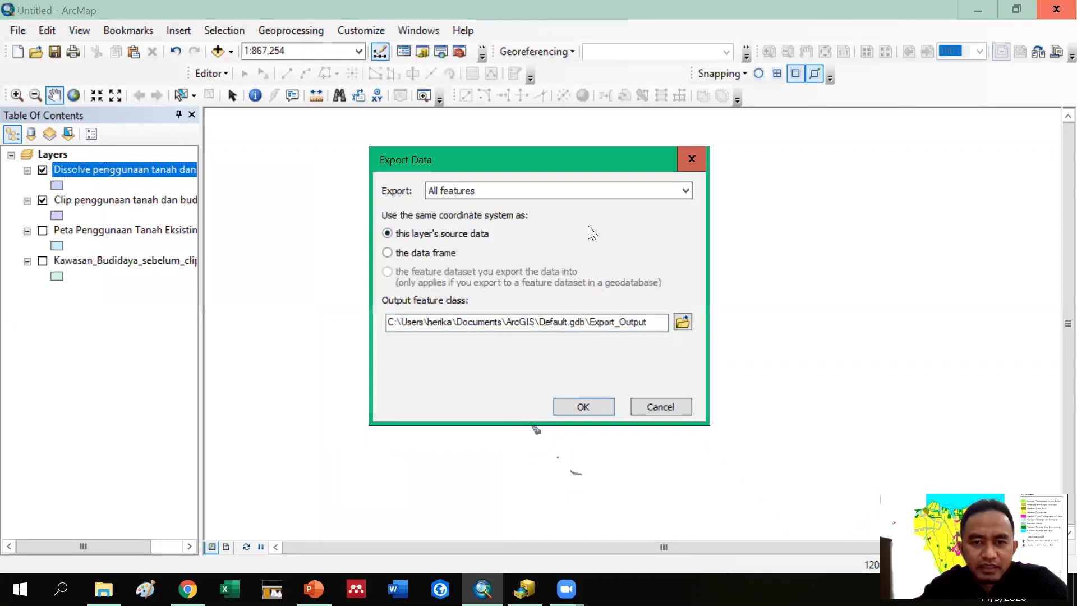
left_click(682, 321)
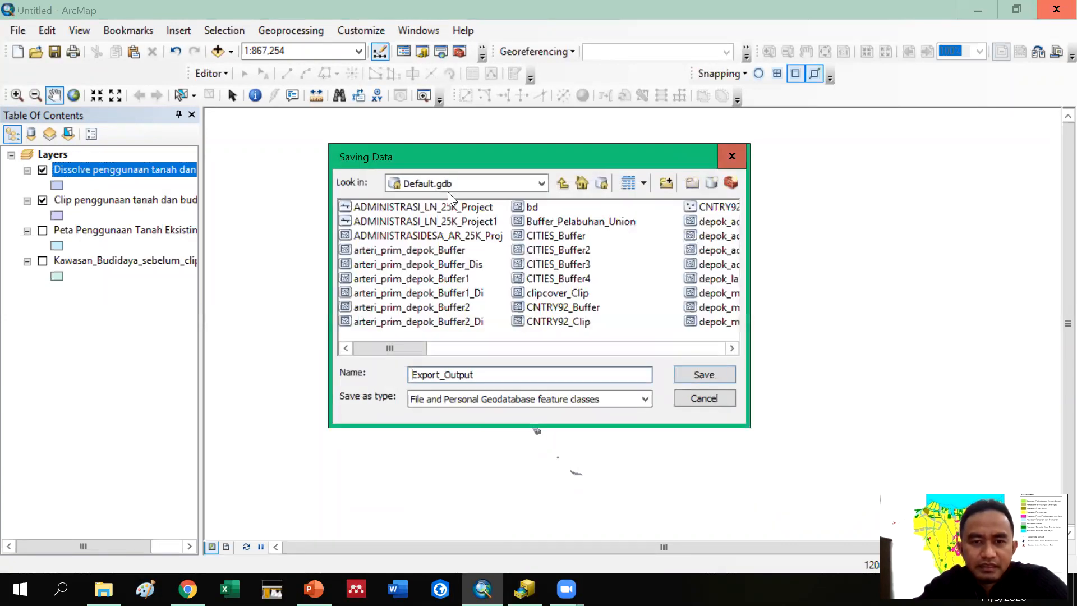
left_click(450, 183)
left_click(432, 252)
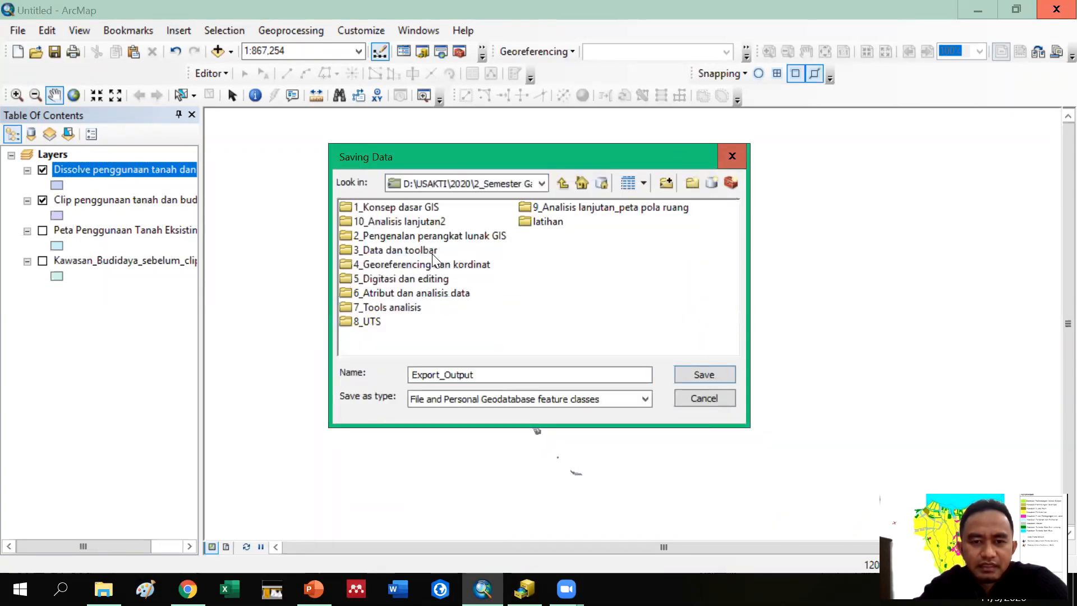
double_click(551, 207)
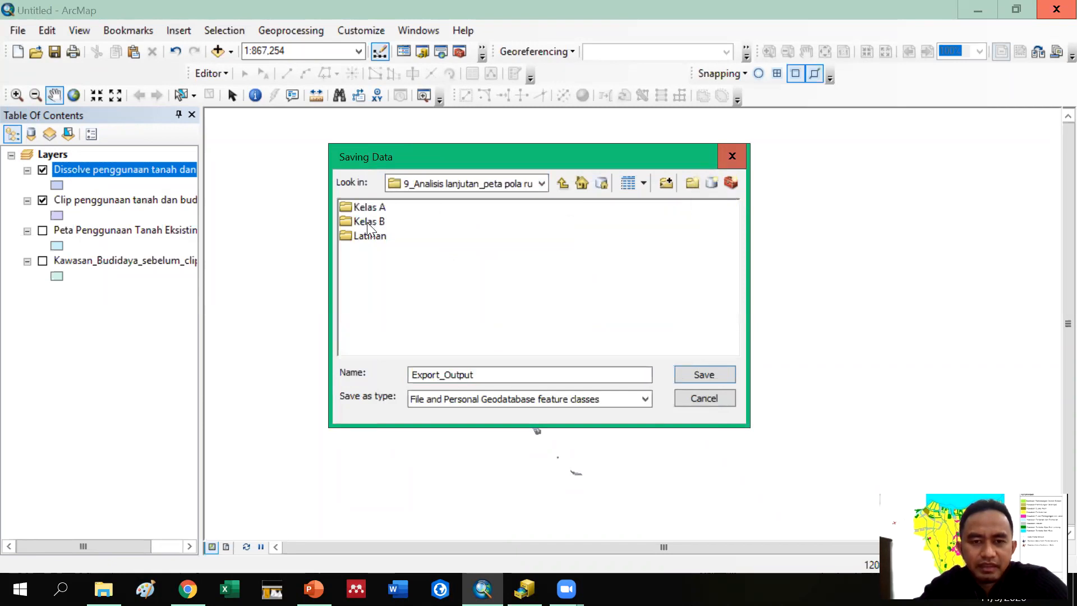
double_click(368, 222)
double_click(382, 206)
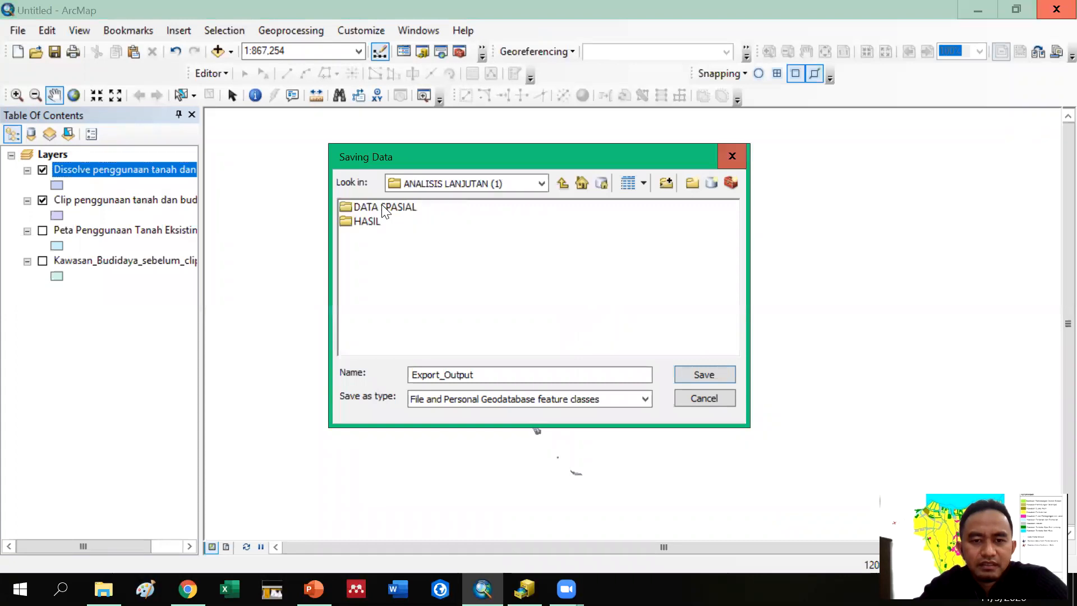
double_click(368, 222)
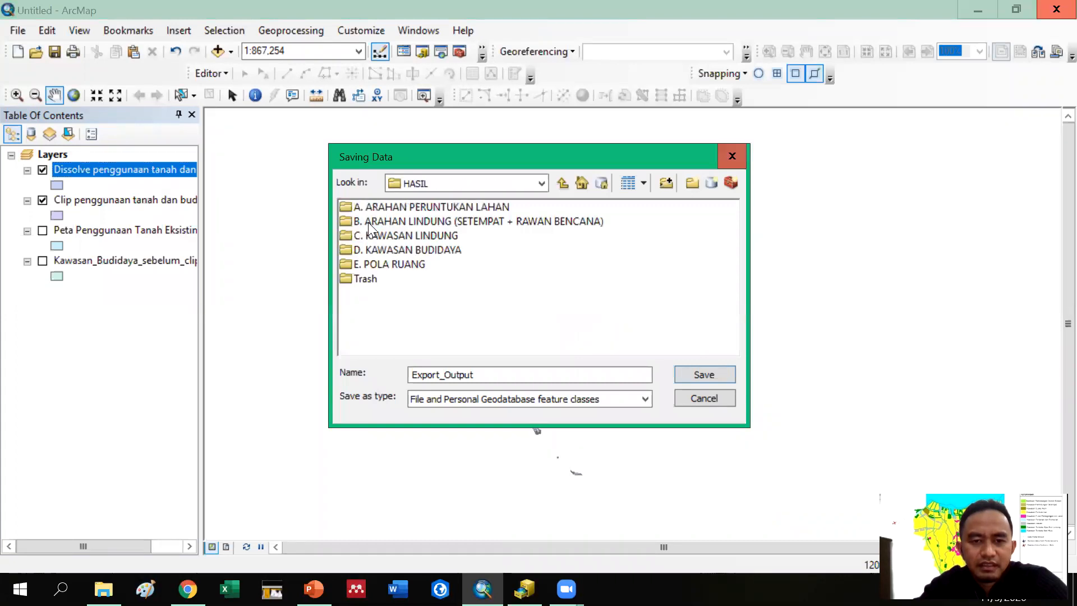
double_click(389, 250)
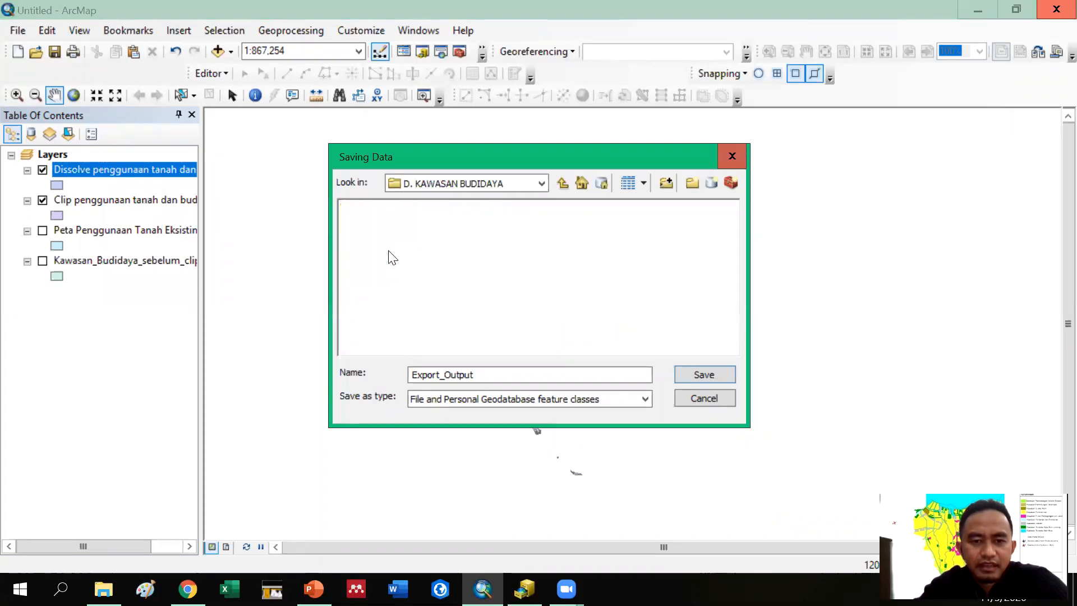
Step: Name the output Kawasan Budidaya, save it as a shapefile, run the export and add the exported data to the map
left_click(460, 375)
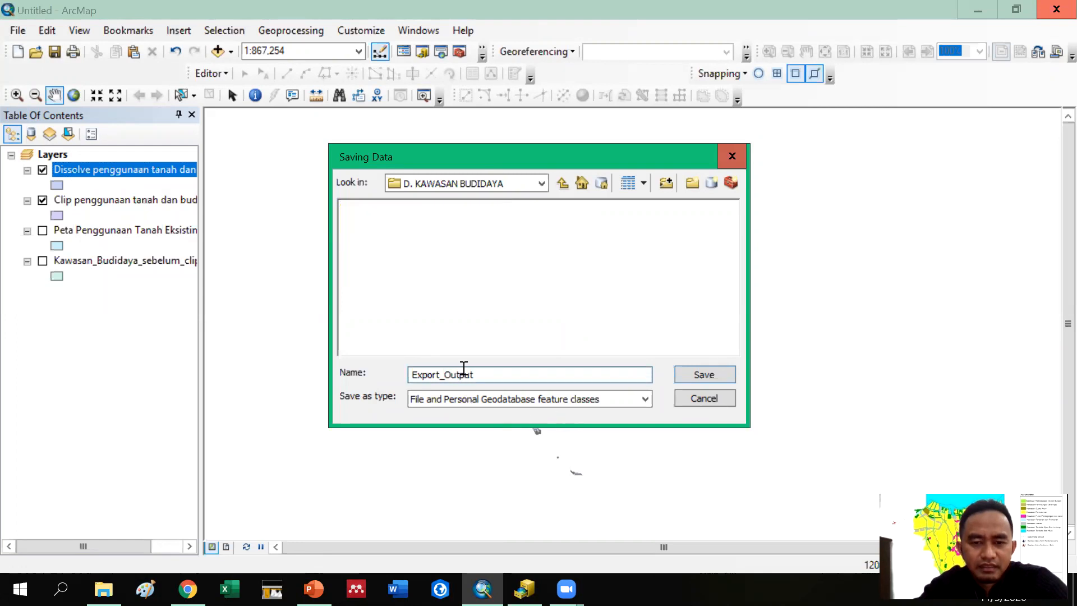
double_click(426, 375)
type("K")
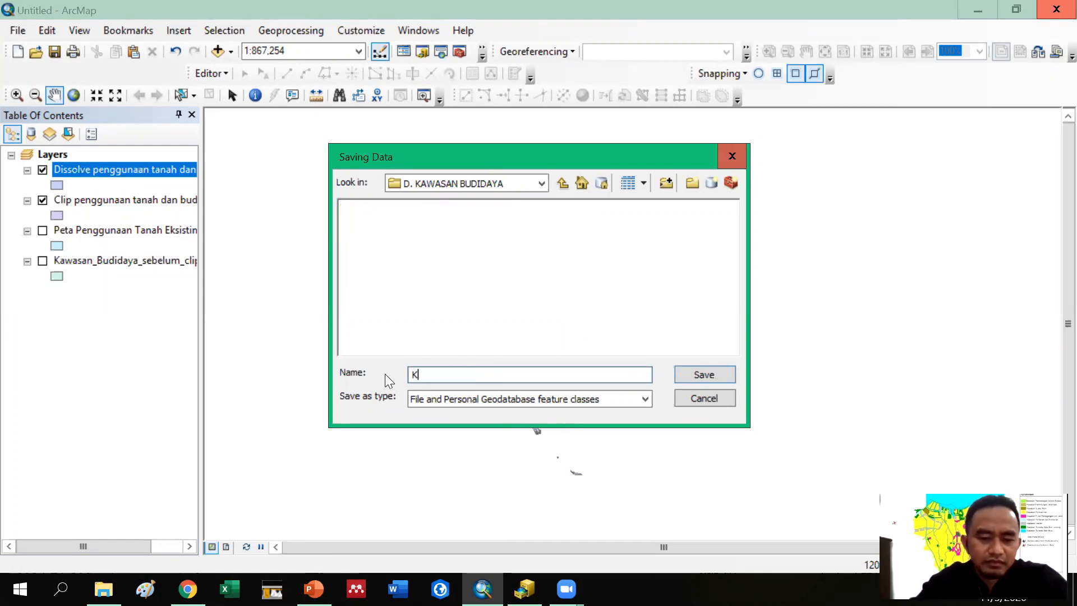
type("awasan Budidaya")
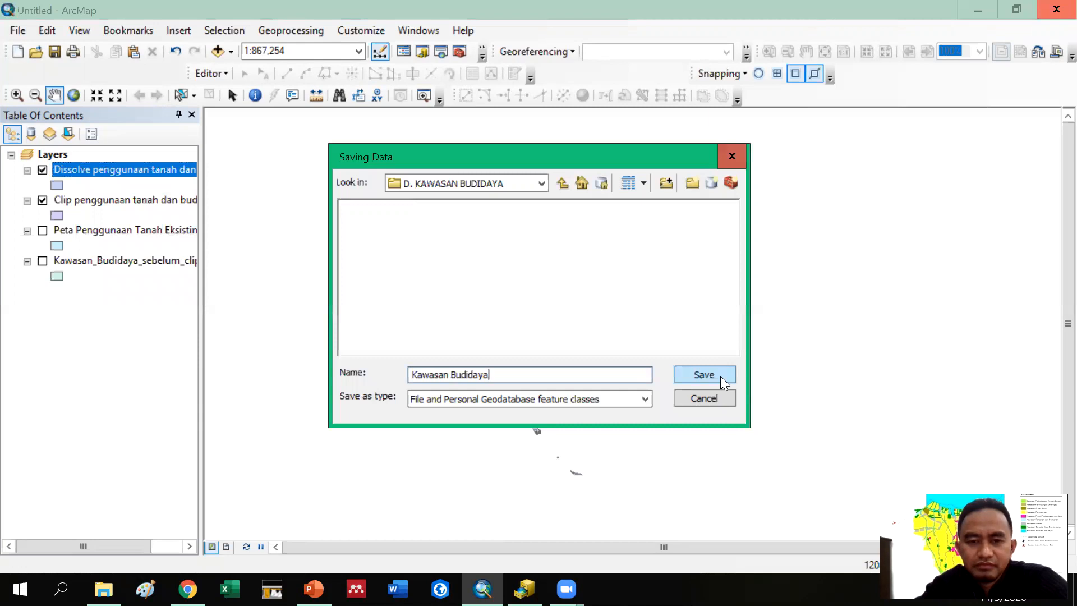
left_click(633, 399)
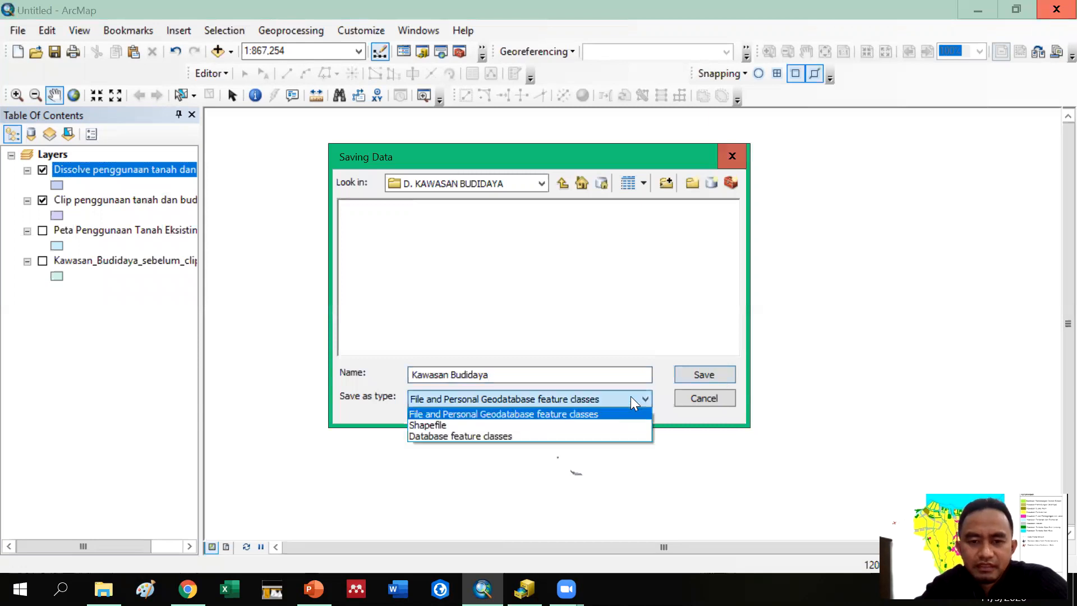
left_click(527, 424)
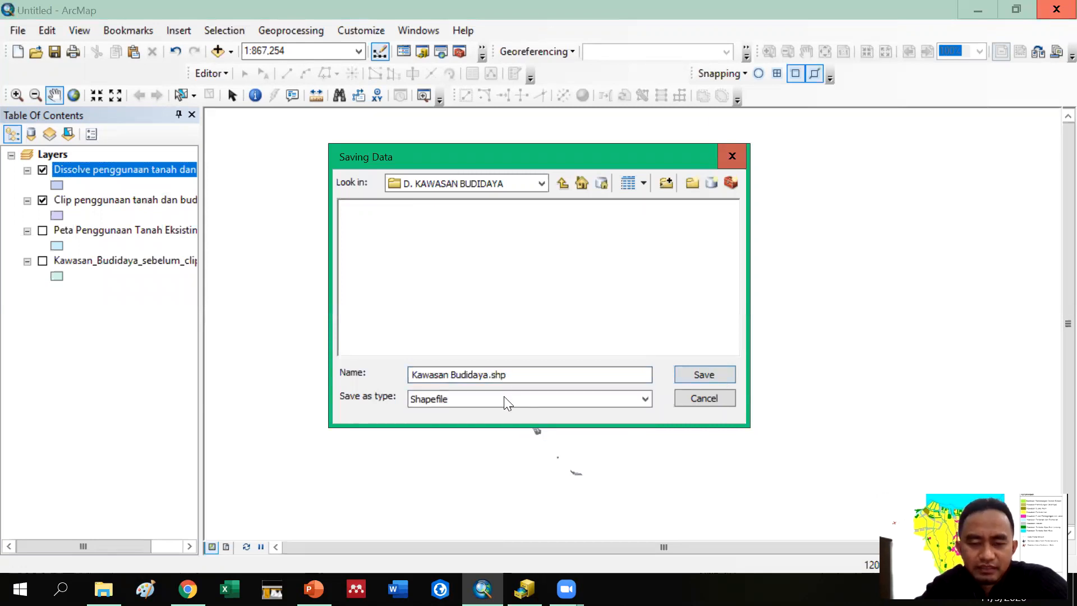
left_click(716, 377)
left_click(604, 406)
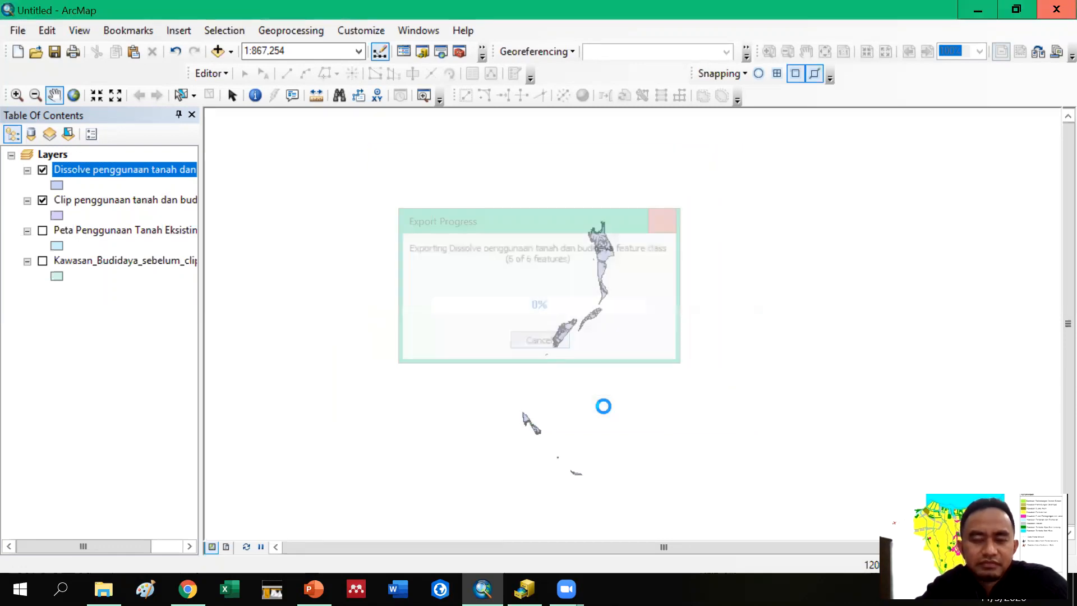
left_click(601, 356)
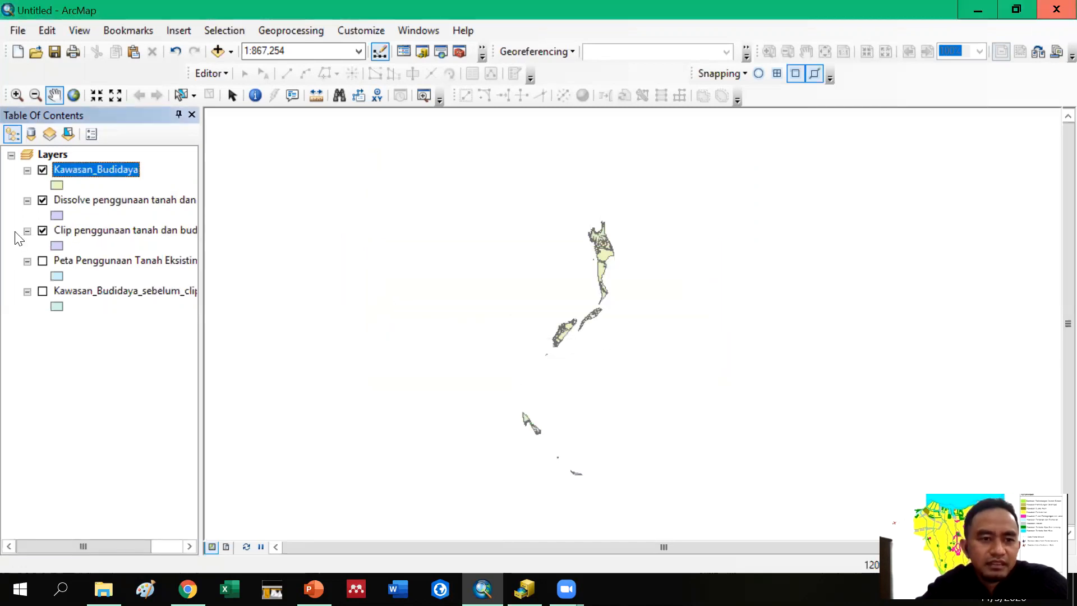
Step: Hide the Clip and Dissolve layers, and check the EKSISTING classes in the Kawasan_Budidaya attribute table
left_click(43, 230)
left_click(43, 200)
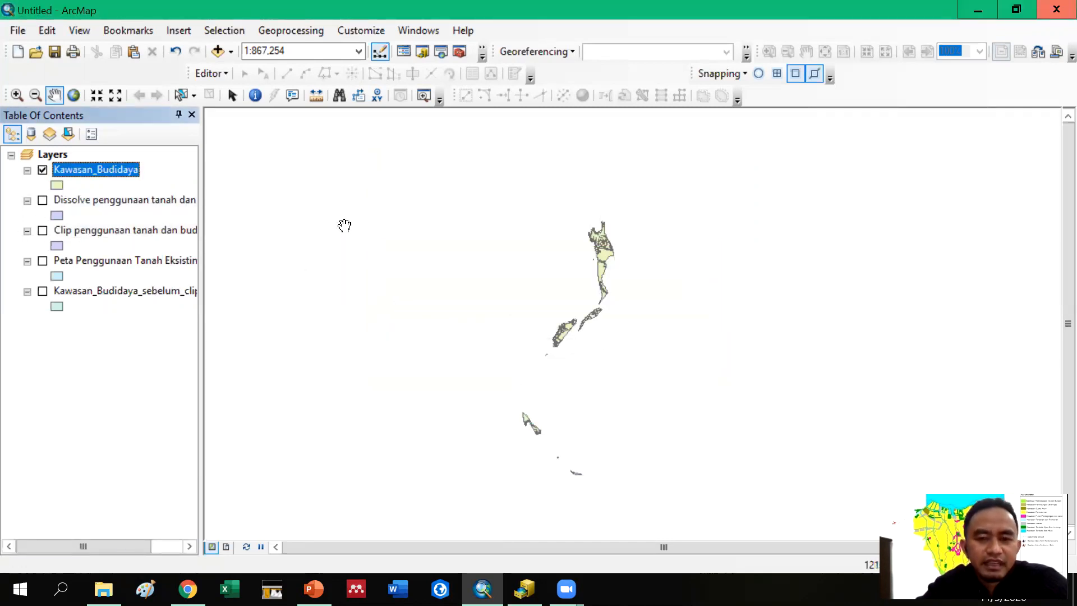
right_click(70, 167)
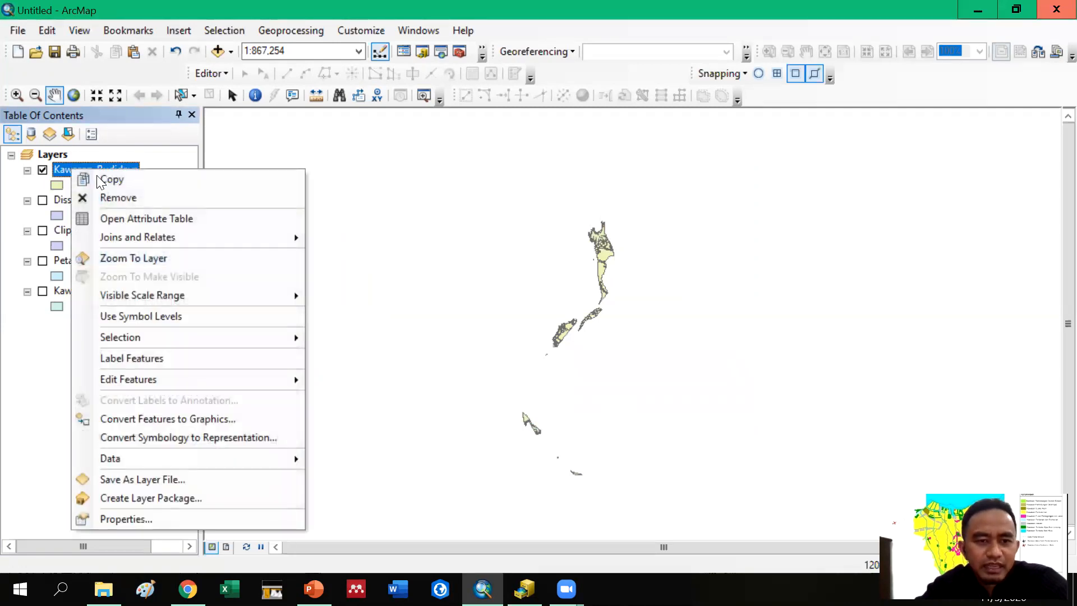
left_click(114, 218)
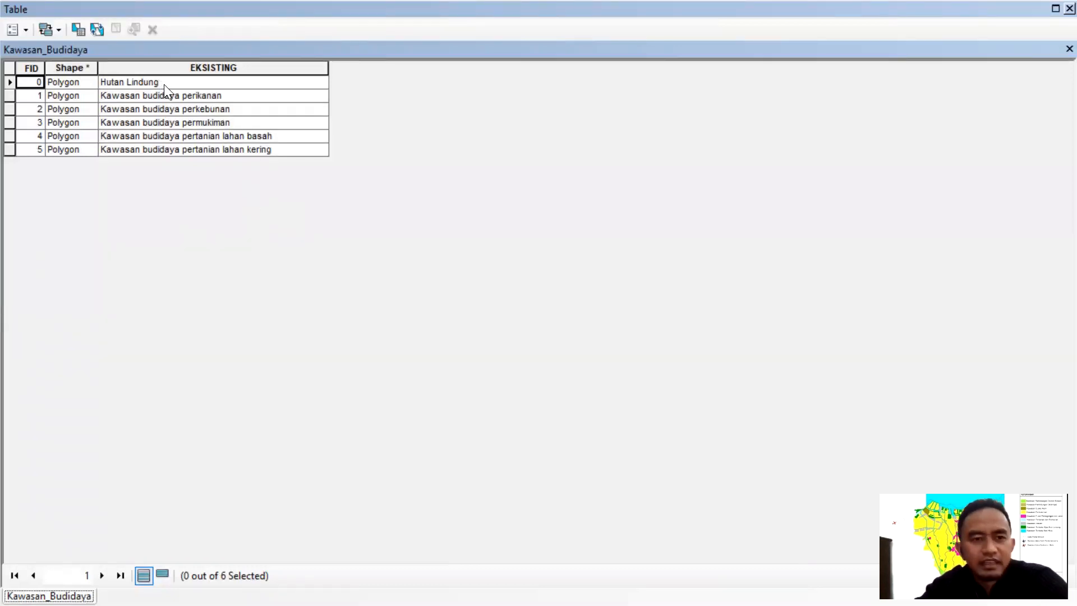
left_click(1070, 8)
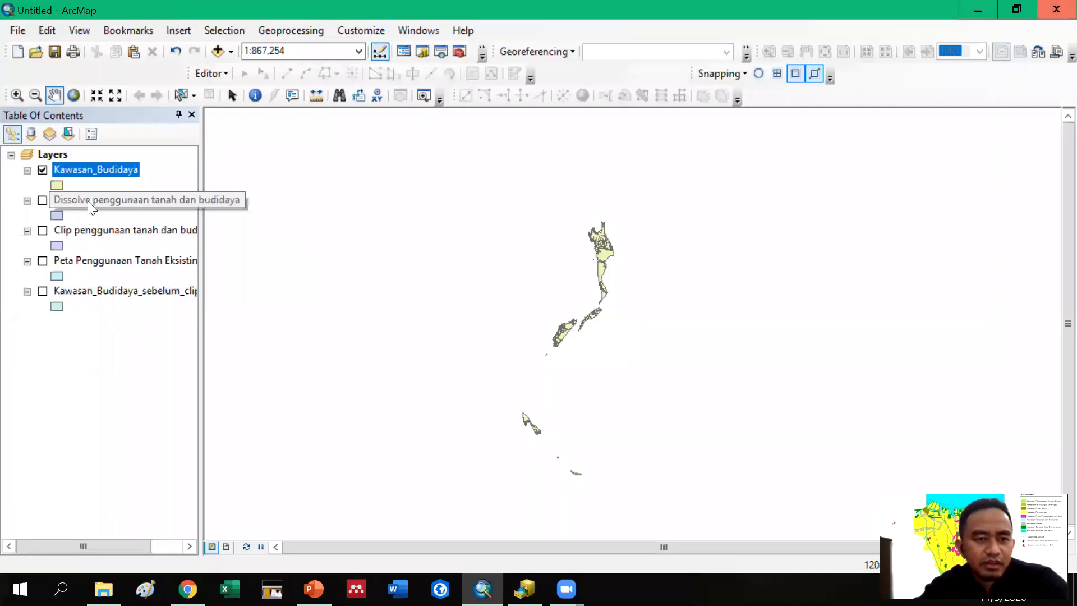
Step: Remove the Dissolve, Clip, Peta Penggunaan Tanah Eksisting and Kawasan_Budidaya_sebelum_clip layers from the map
left_click(88, 201)
key("Down")
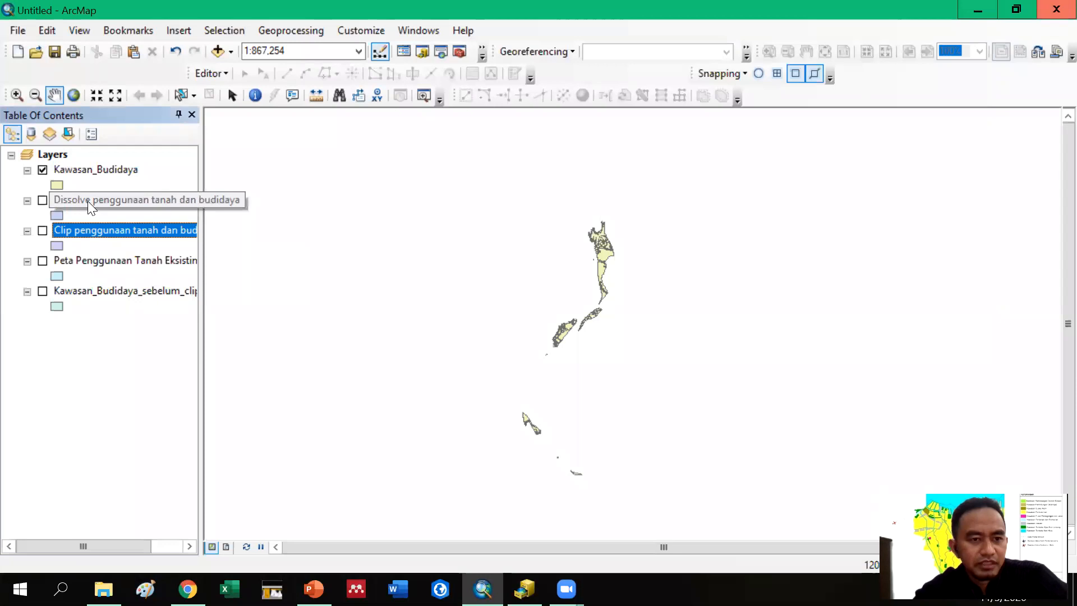
key("shift+Down")
key("shift+Down")
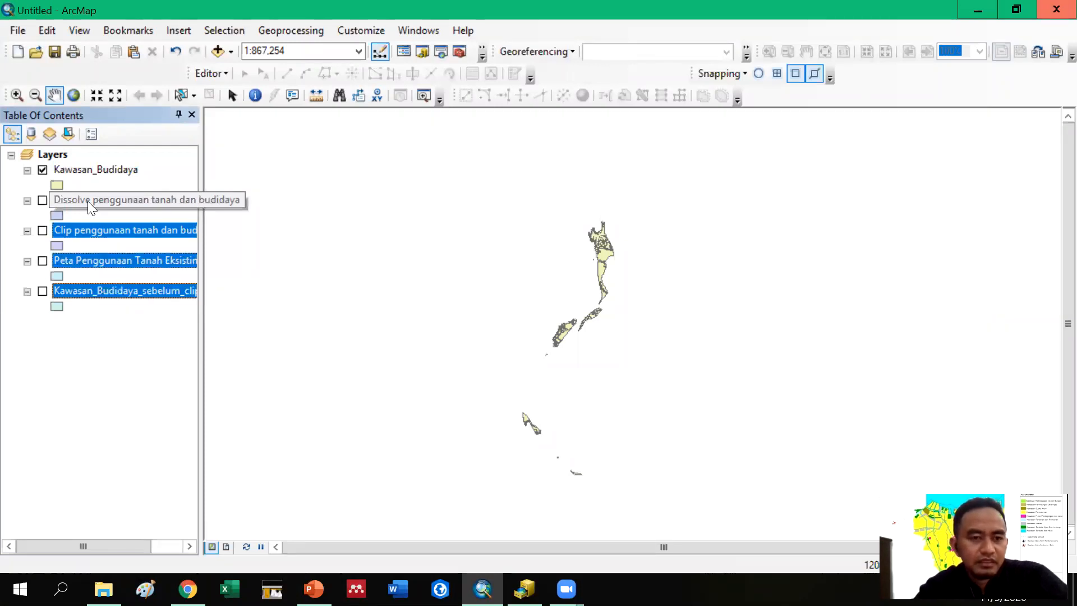
left_click(88, 201, "ctrl")
right_click(103, 230)
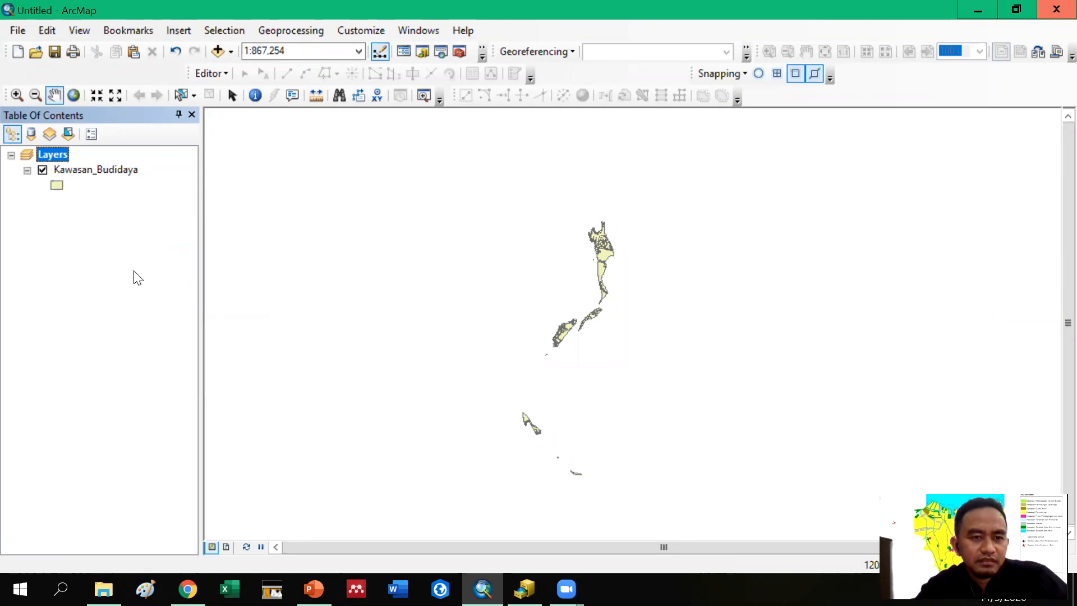
Step: Start adding data to the map and browse to the ANALISIS LANJUTAN (1) folder
left_click(232, 48)
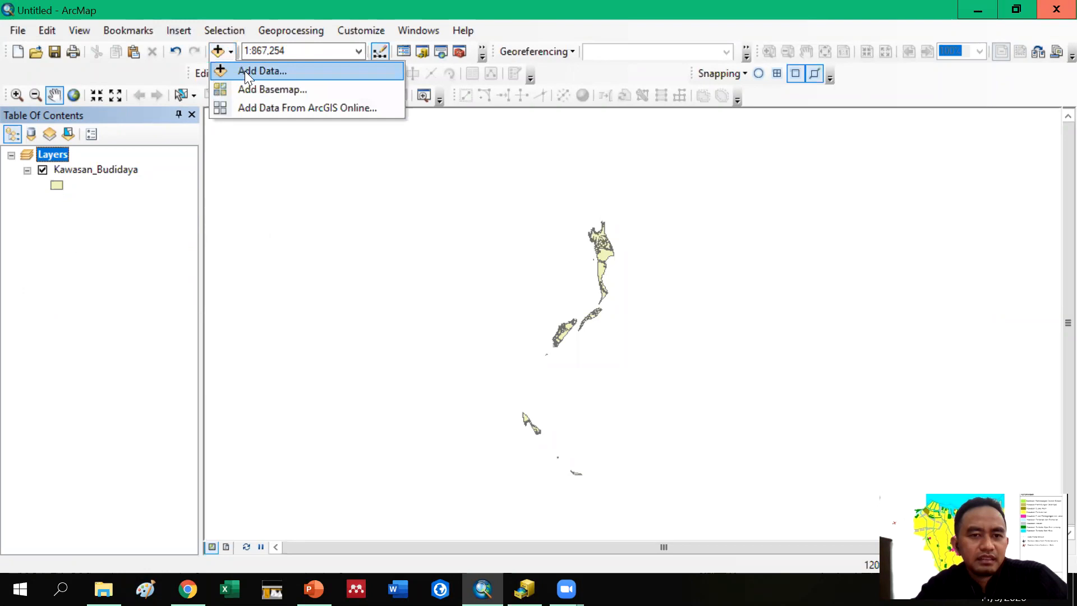
left_click(244, 71)
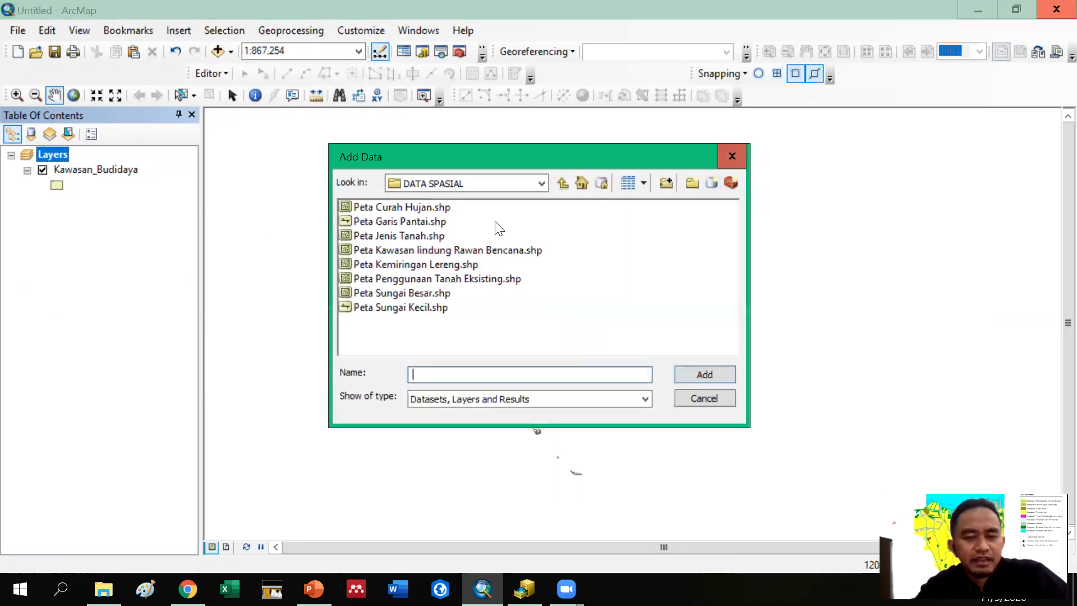
left_click(489, 183)
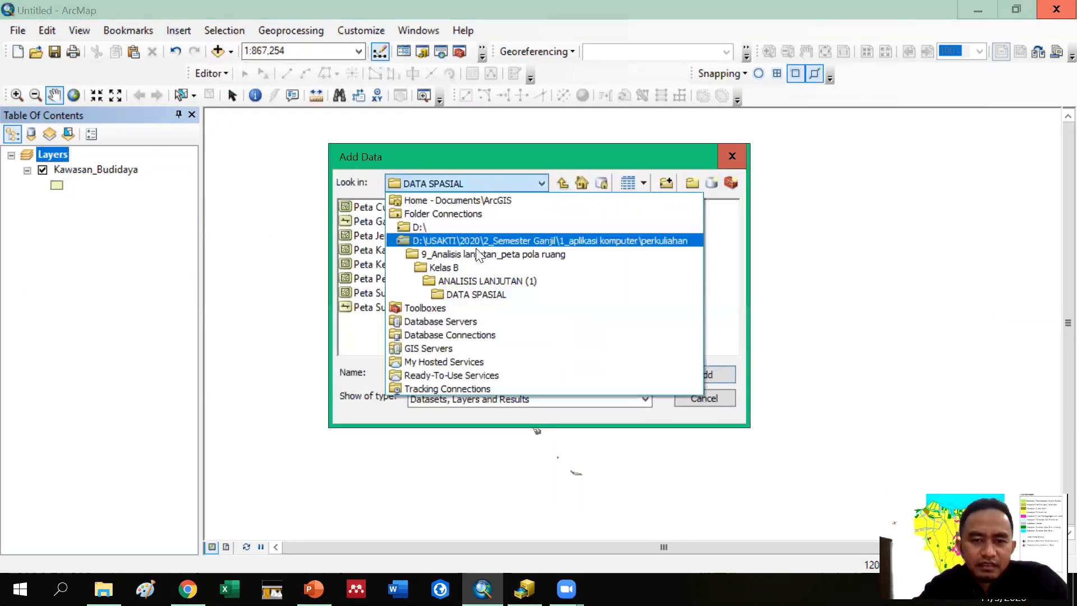
left_click(476, 293)
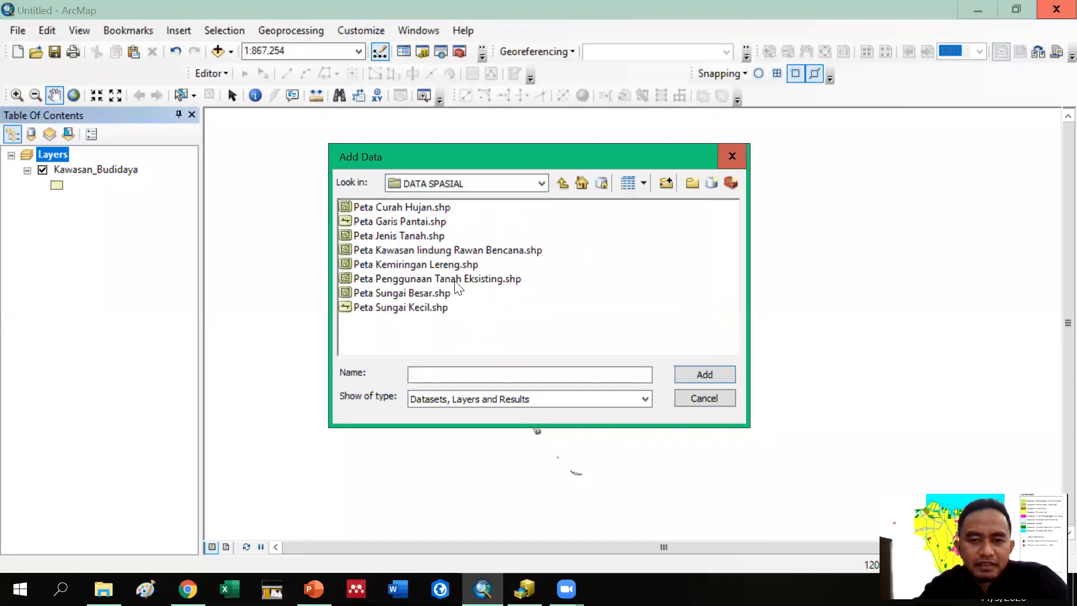
left_click(496, 184)
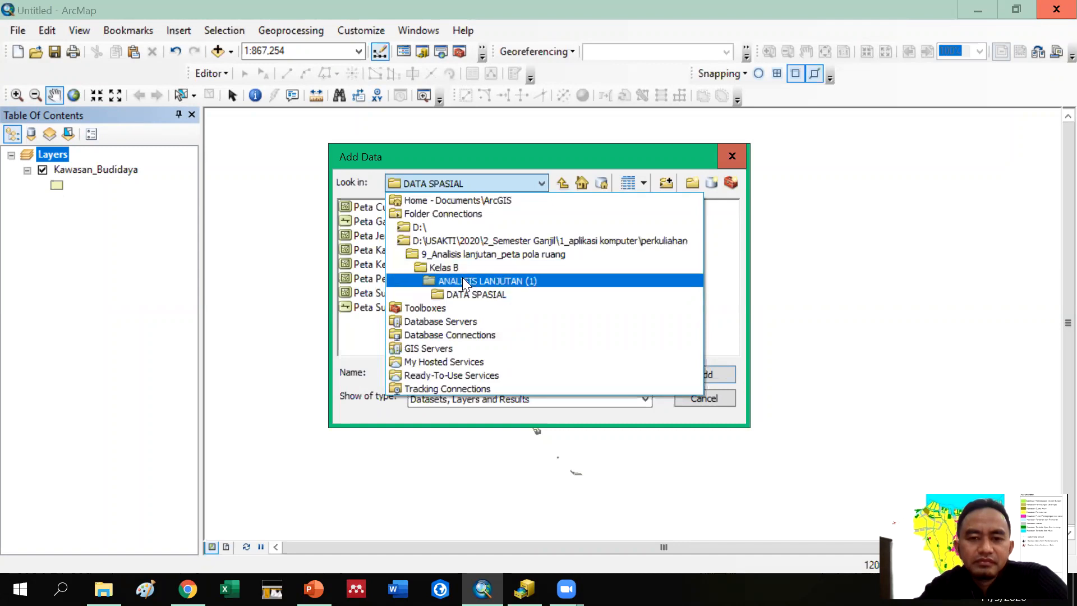
left_click(463, 291)
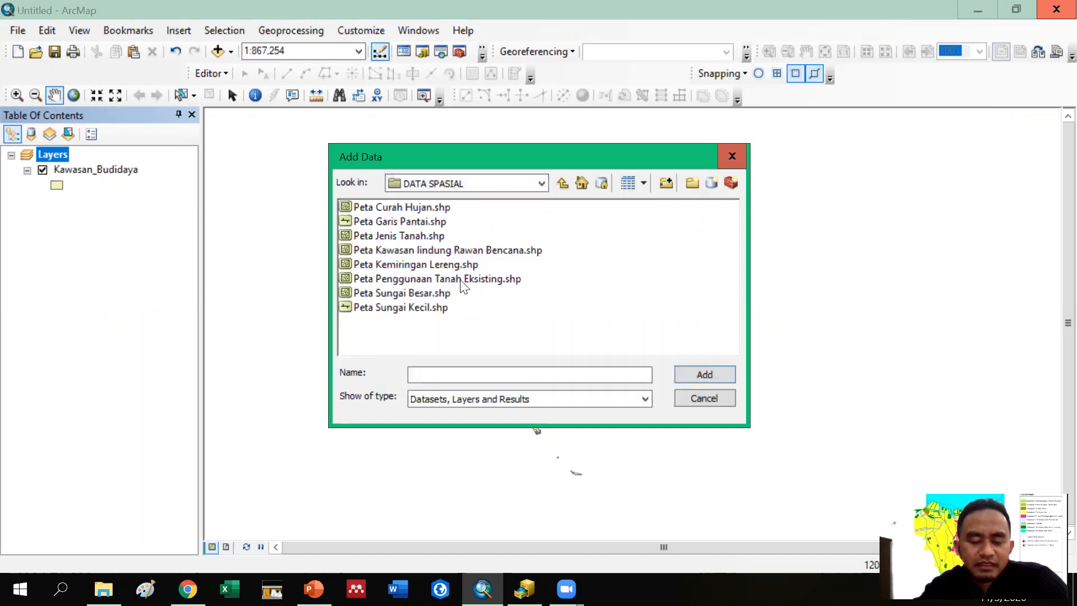
left_click(512, 184)
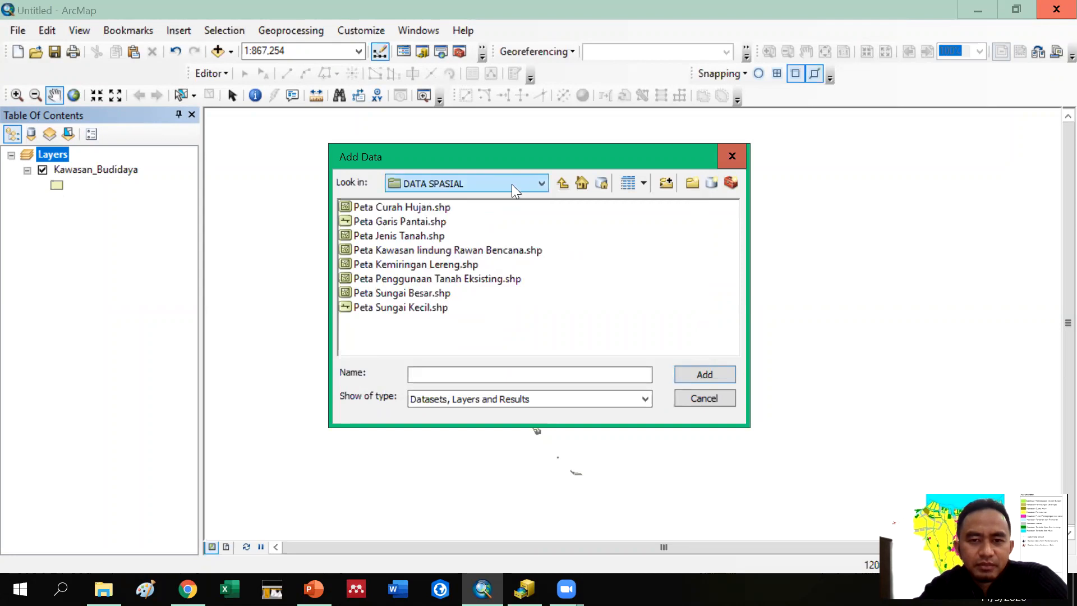
left_click(476, 281)
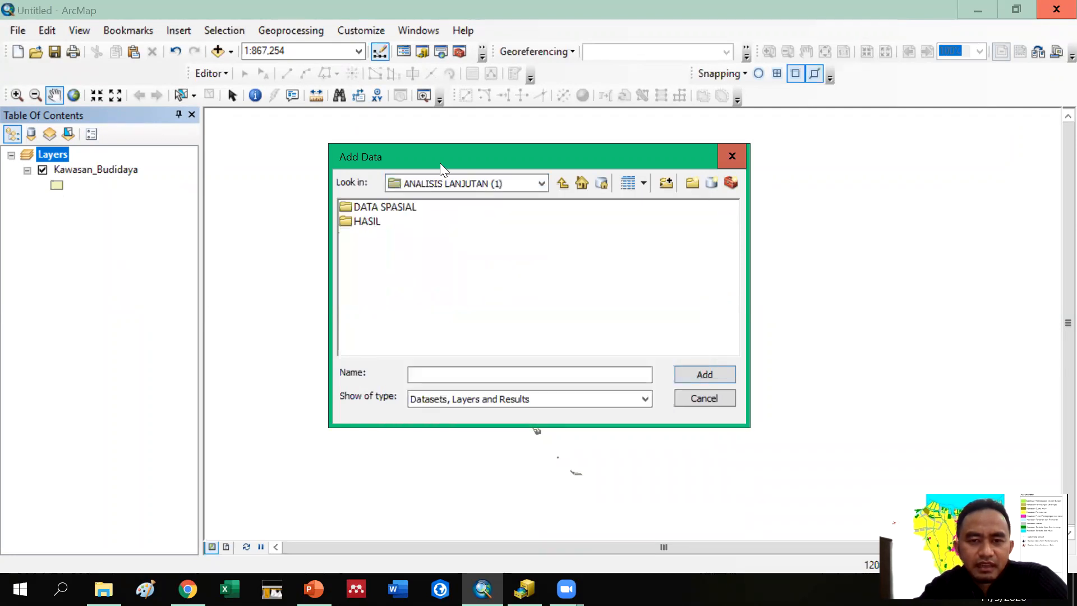
Step: Add Kawasan_Lindung.shp from the C. KAWASAN LINDUNG folder inside HASIL to the map
double_click(368, 223)
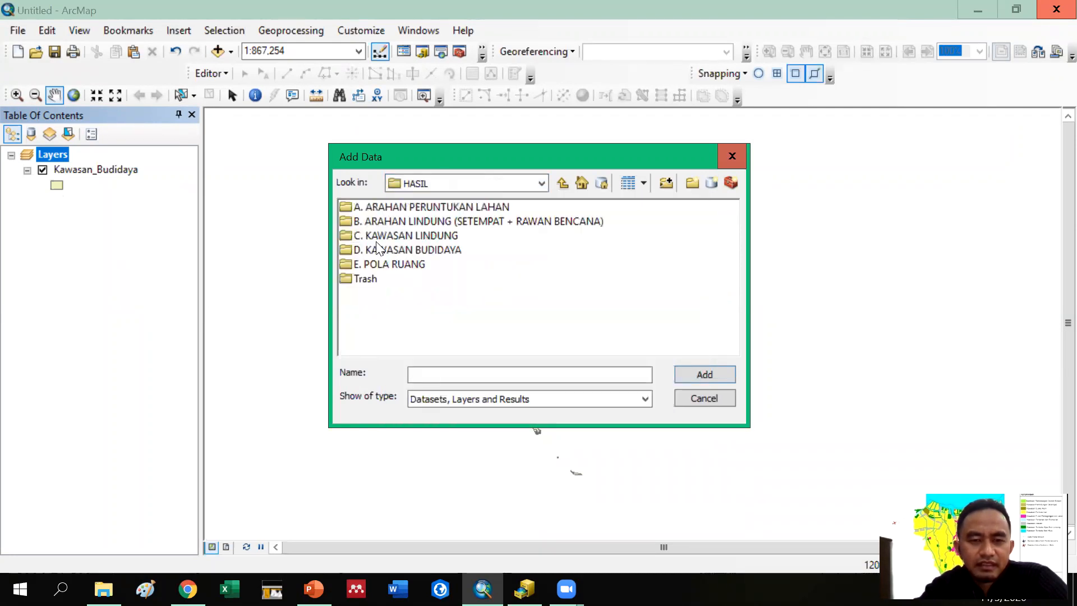
double_click(422, 238)
left_click(437, 183)
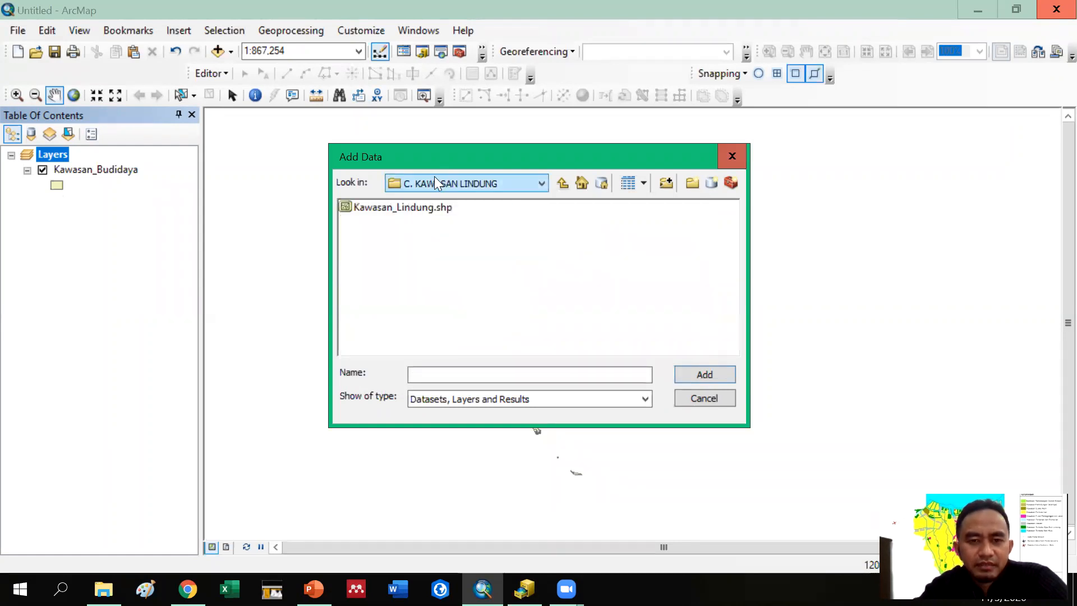
left_click(435, 179)
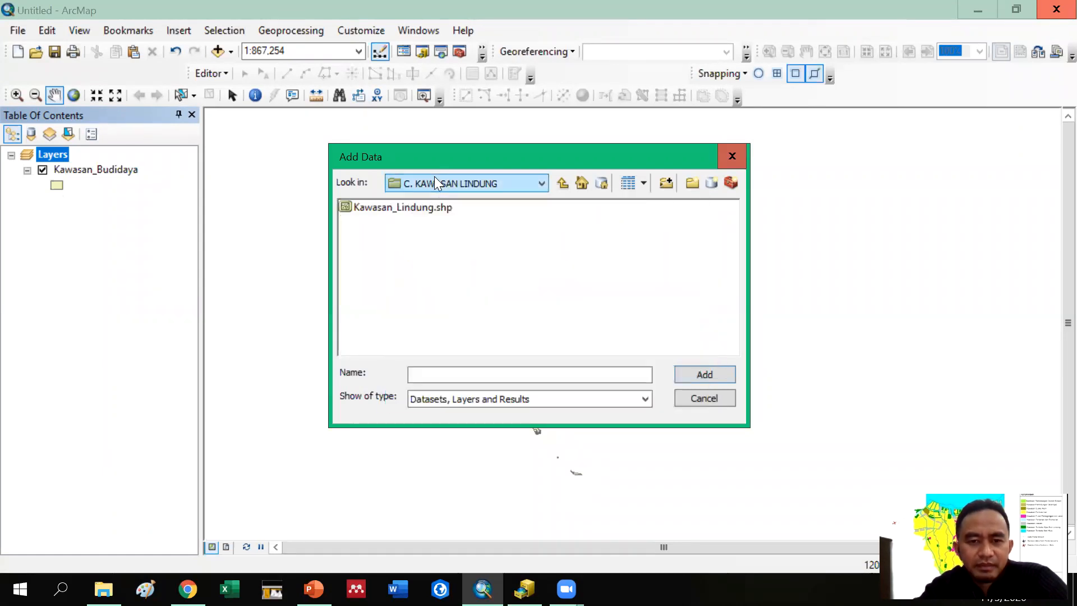
left_click(413, 209)
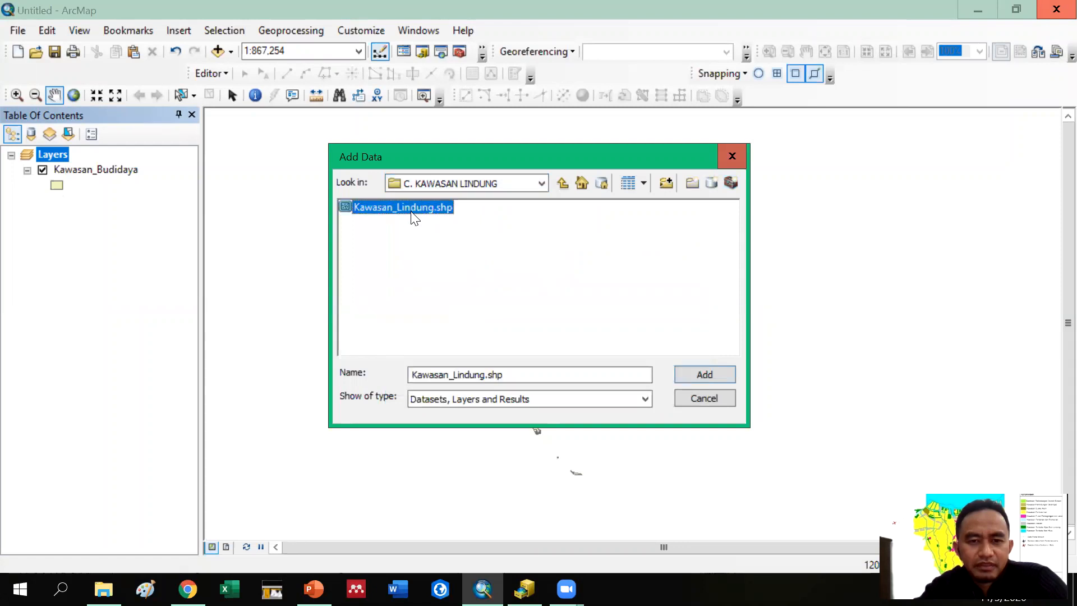
left_click(703, 376)
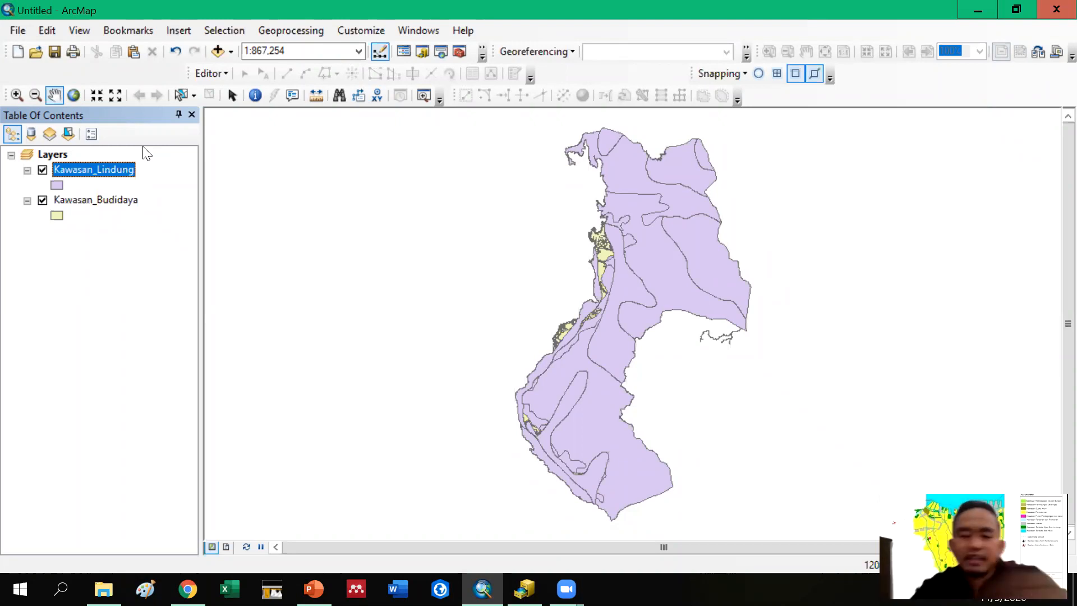
Step: Start a Merge with Kawasan_Lindung and Kawasan_Budidaya as the input datasets
left_click(278, 31)
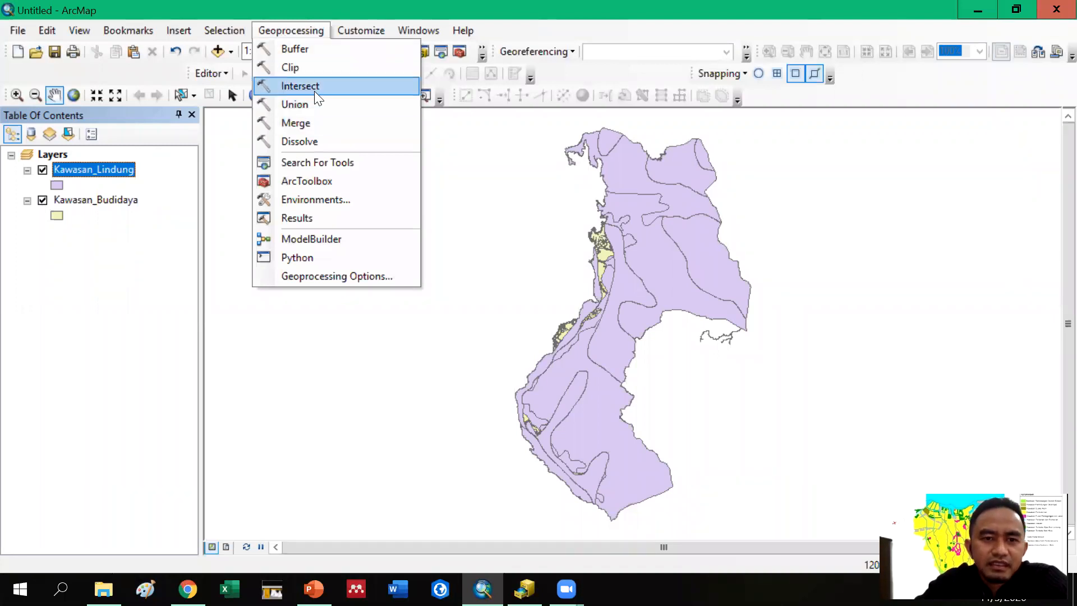
left_click(329, 127)
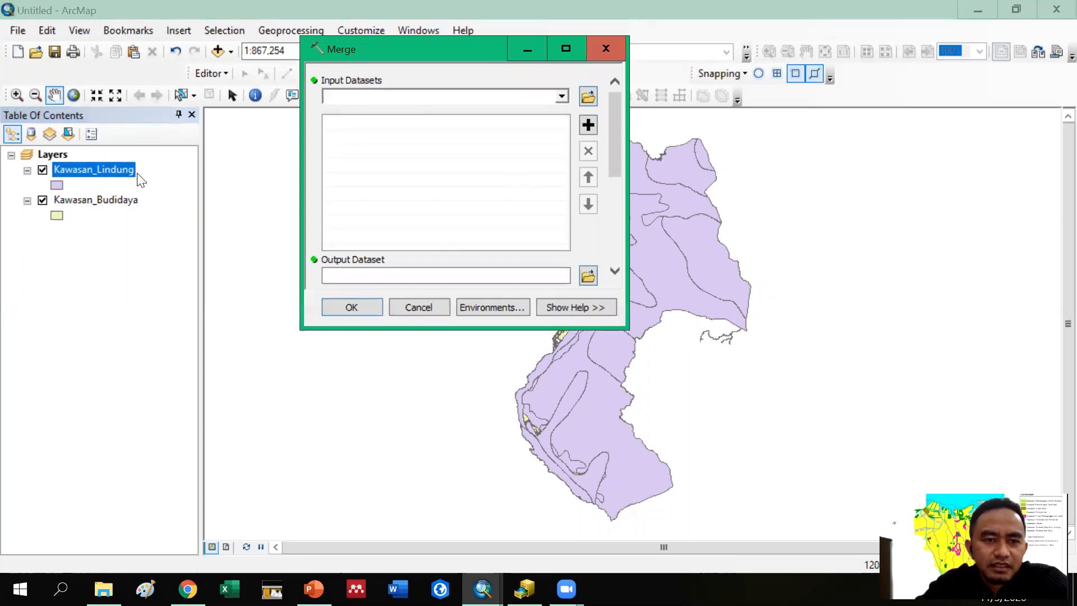
left_click_drag(127, 172, 389, 90)
left_click_drag(125, 210, 476, 147)
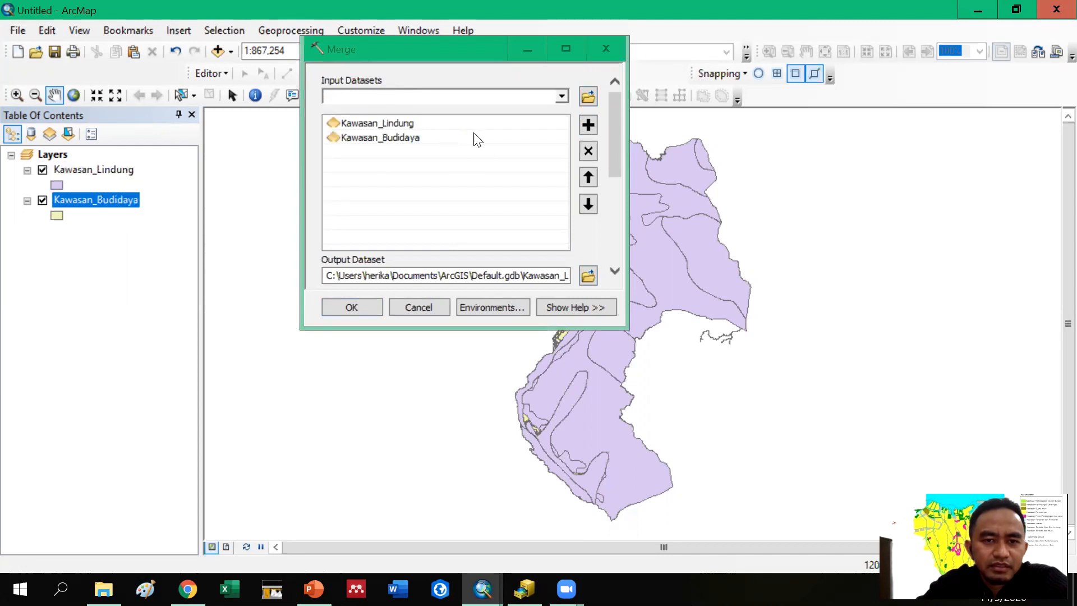
Step: Set the merge output to Merge lindung dan budidaya in the Trash folder and run the merge
left_click(587, 275)
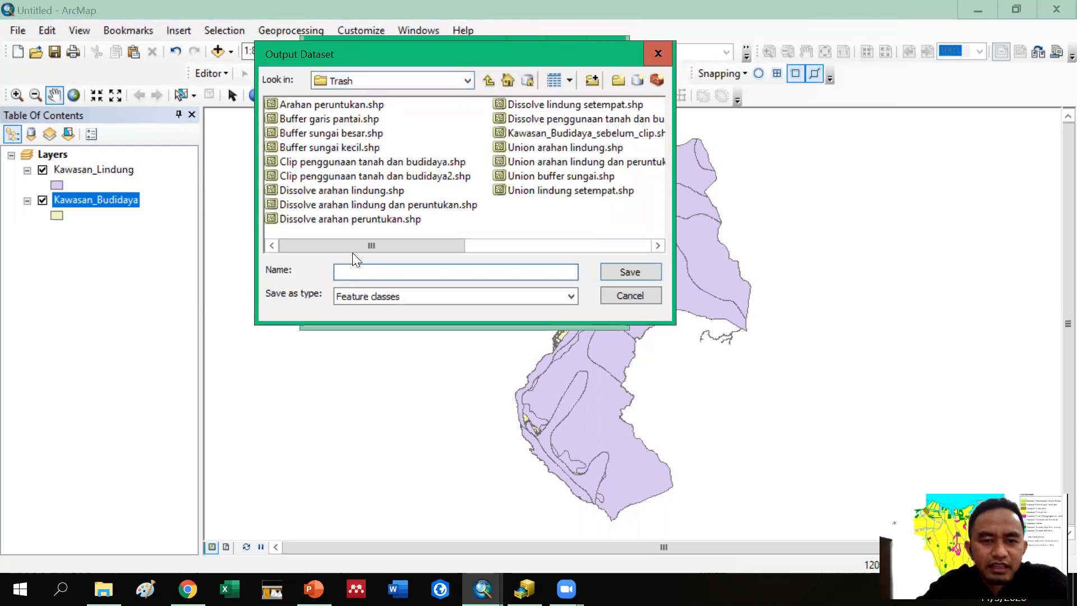
left_click(355, 74)
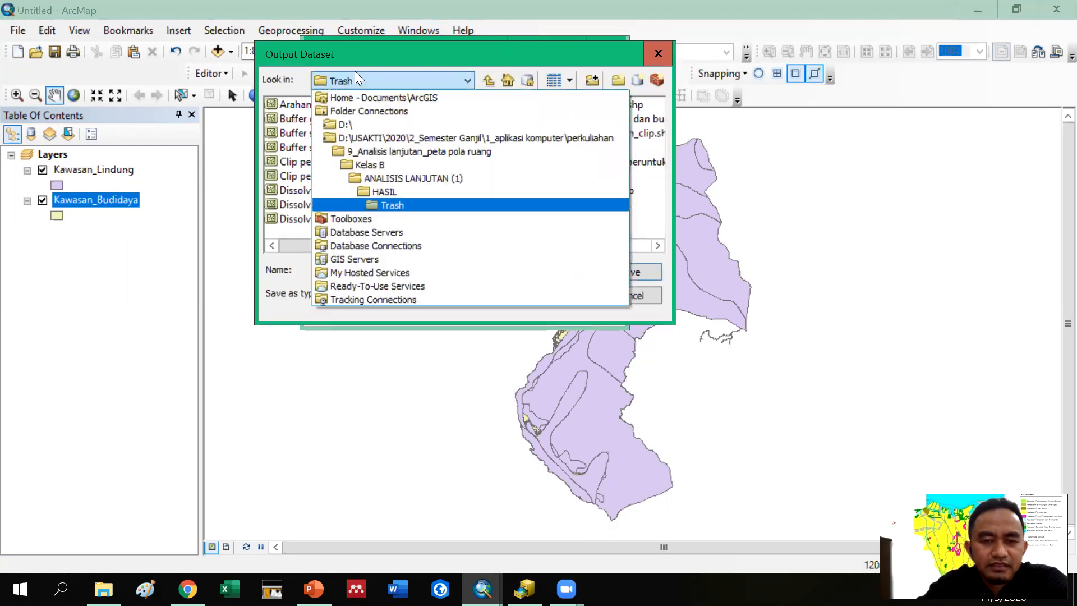
left_click(392, 206)
left_click(375, 271)
type("Merge")
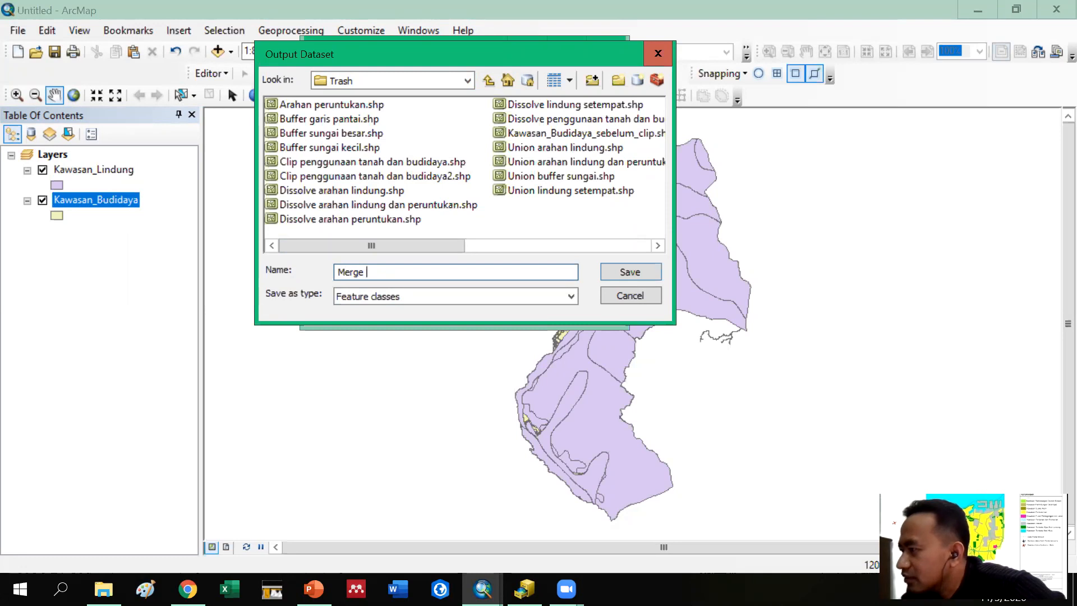
type("ndung")
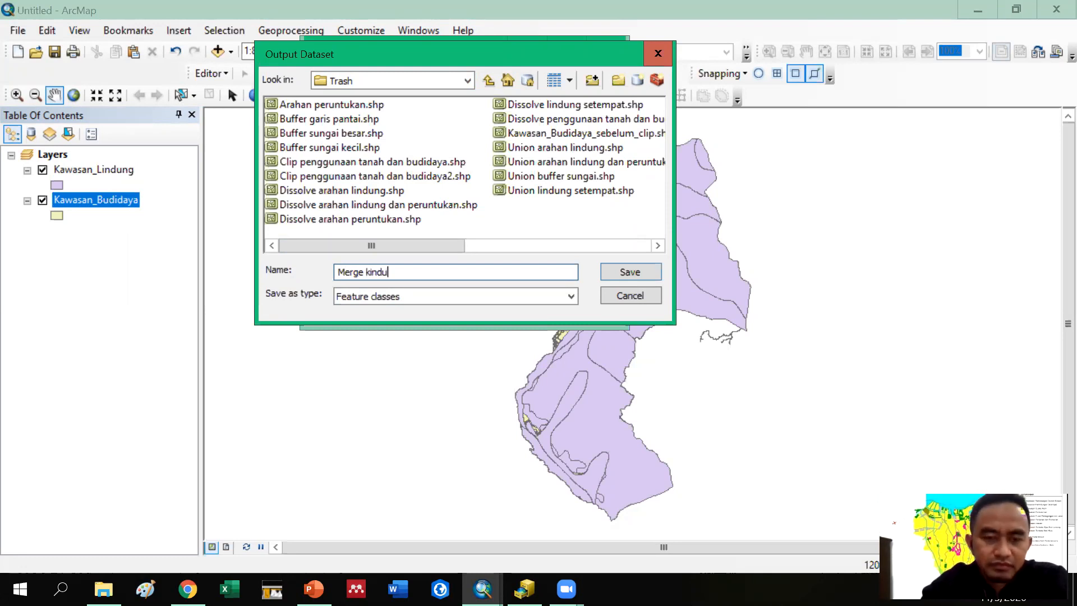
key("BackSpace")
key("BackSpace")
key("BackSpace")
key("BackSpace")
key("BackSpace")
key("BackSpace")
key("BackSpace")
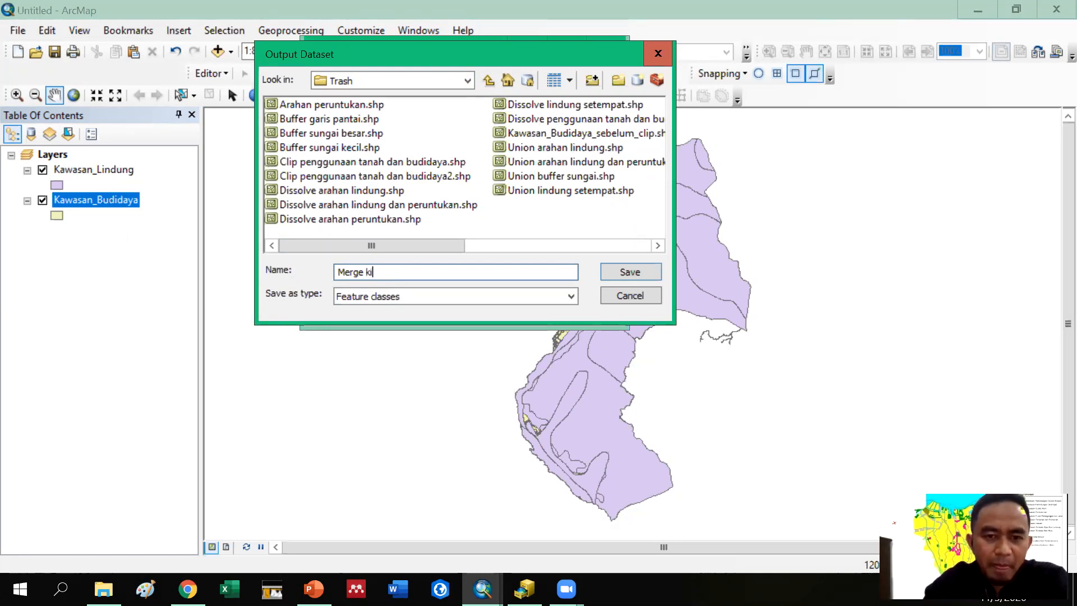
type("lindung ")
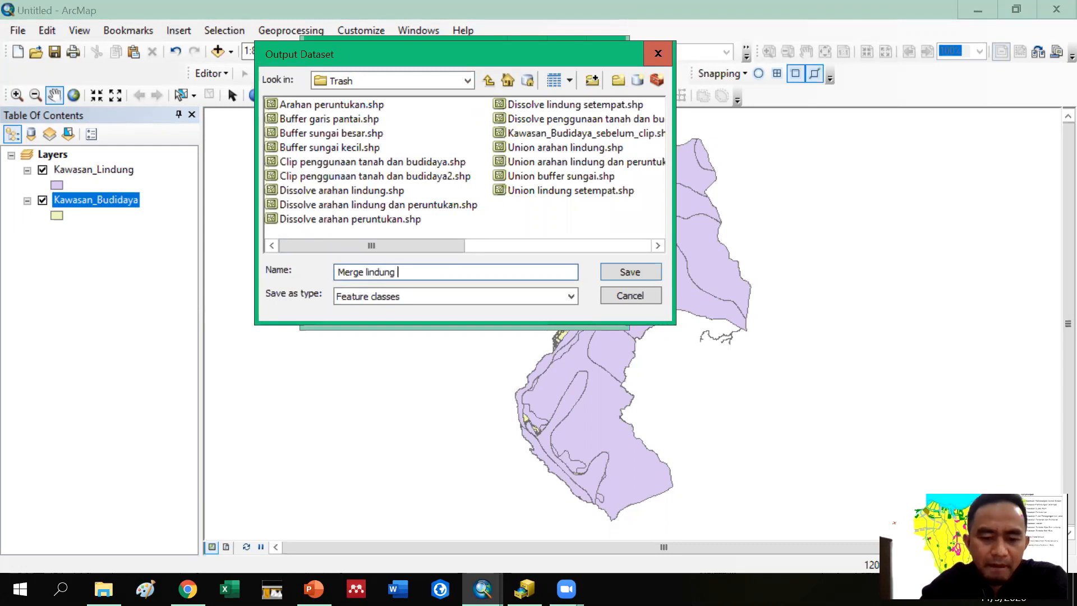
type("dan budidaya")
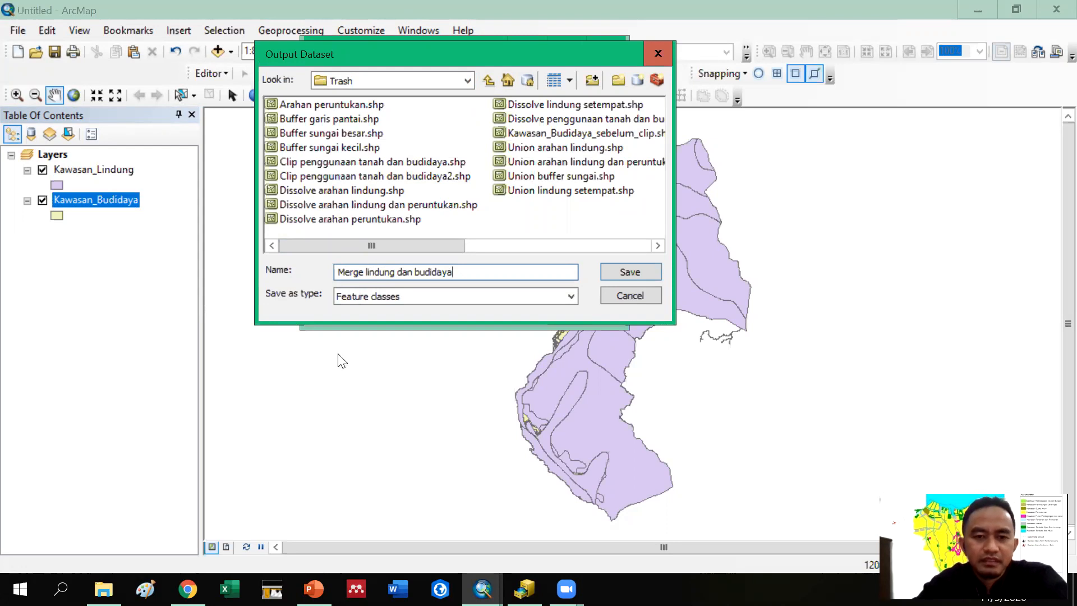
left_click(570, 296)
left_click(567, 293)
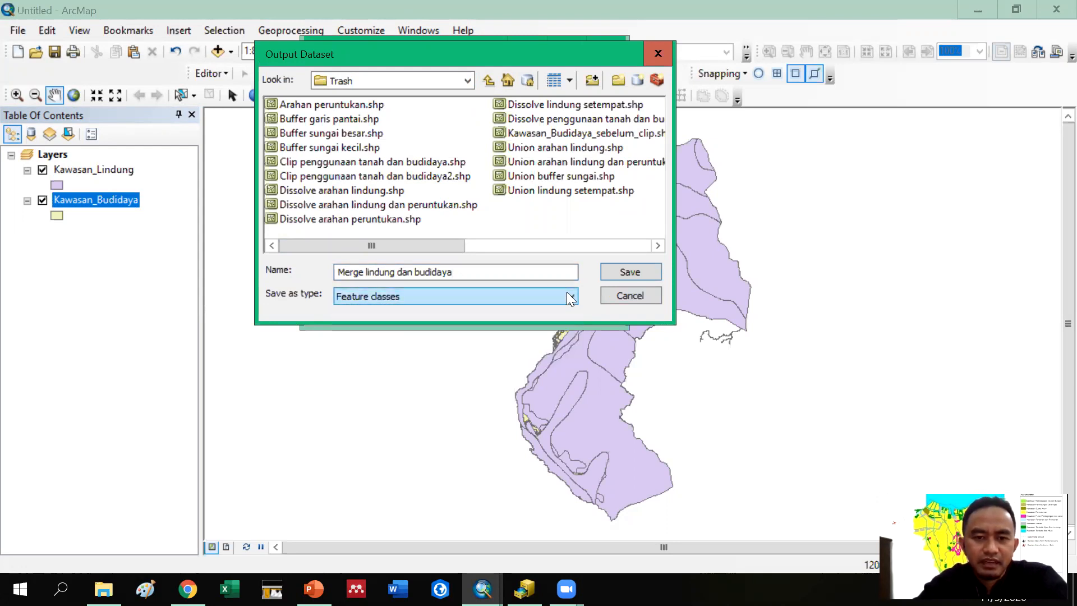
left_click(567, 296)
left_click(630, 271)
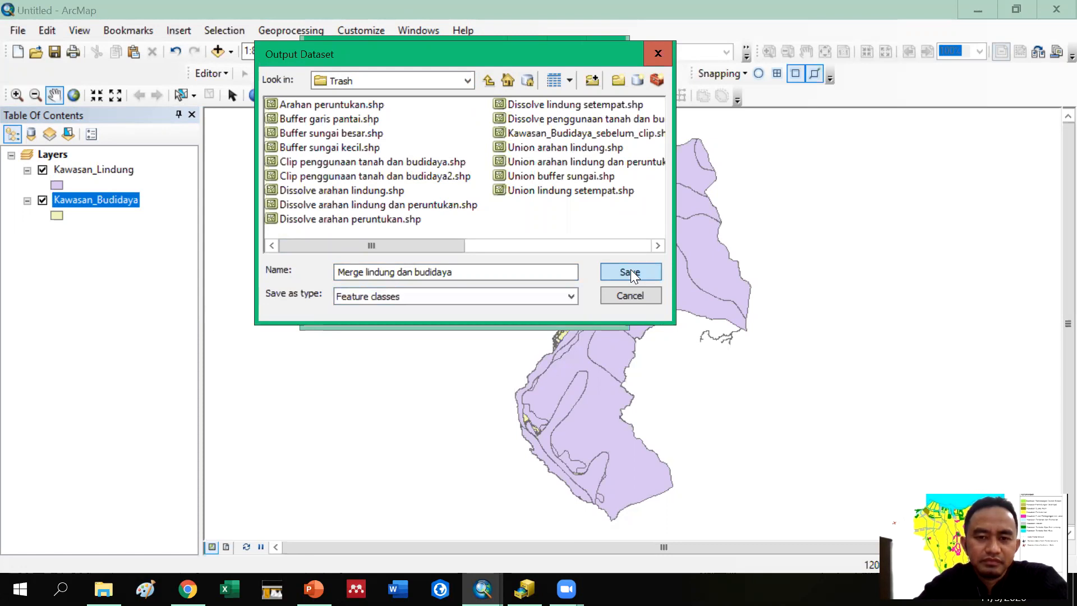
left_click(631, 272)
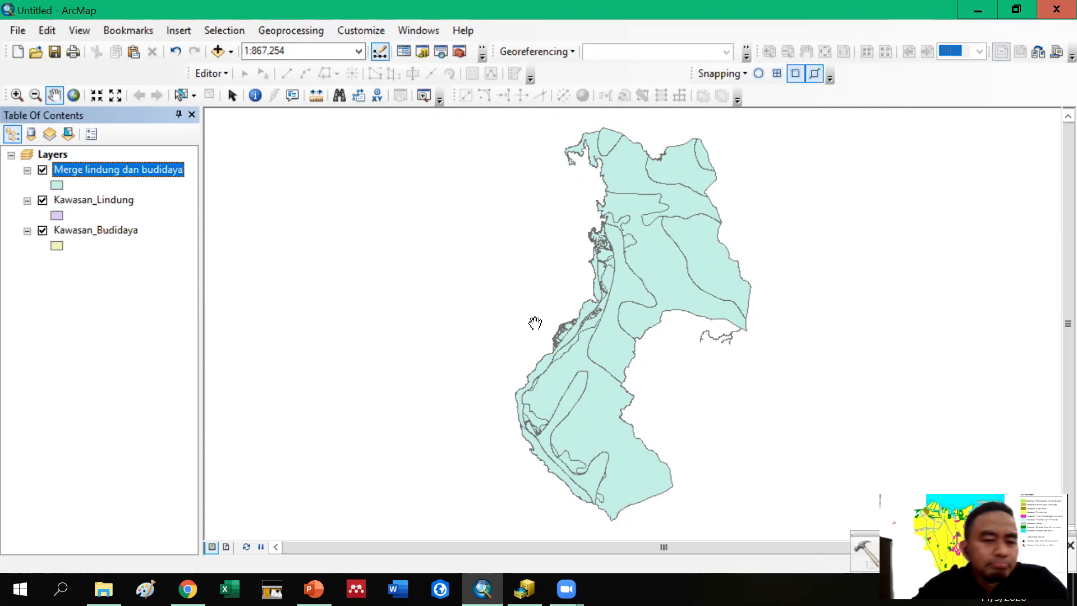
Step: Hide the Kawasan_Budidaya and Kawasan_Lindung layers, and open the attribute table of Merge lindung dan budidaya
left_click(43, 231)
left_click(43, 200)
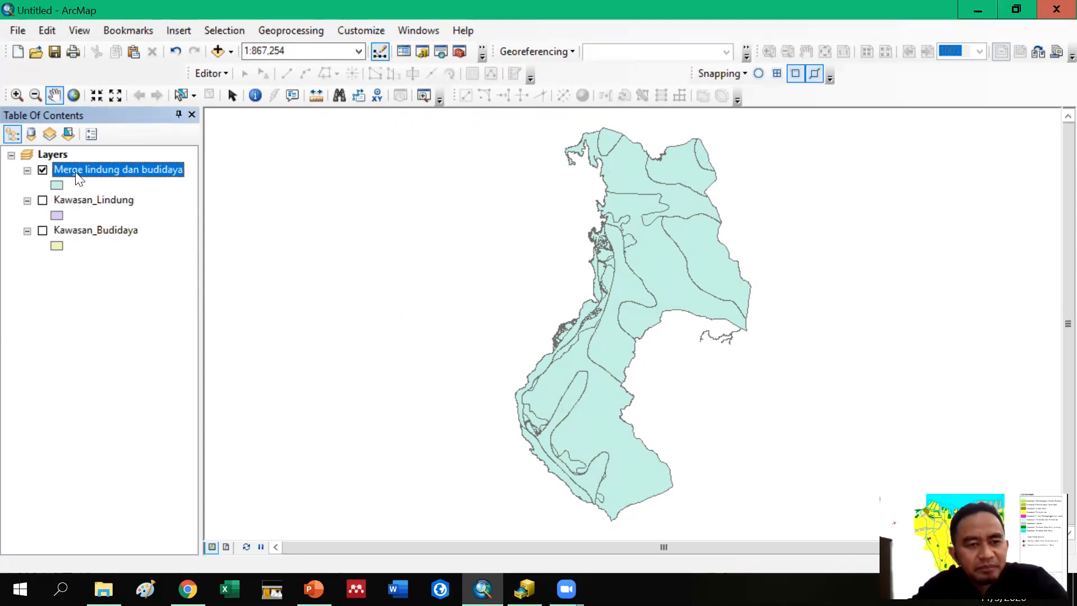
left_click(285, 33)
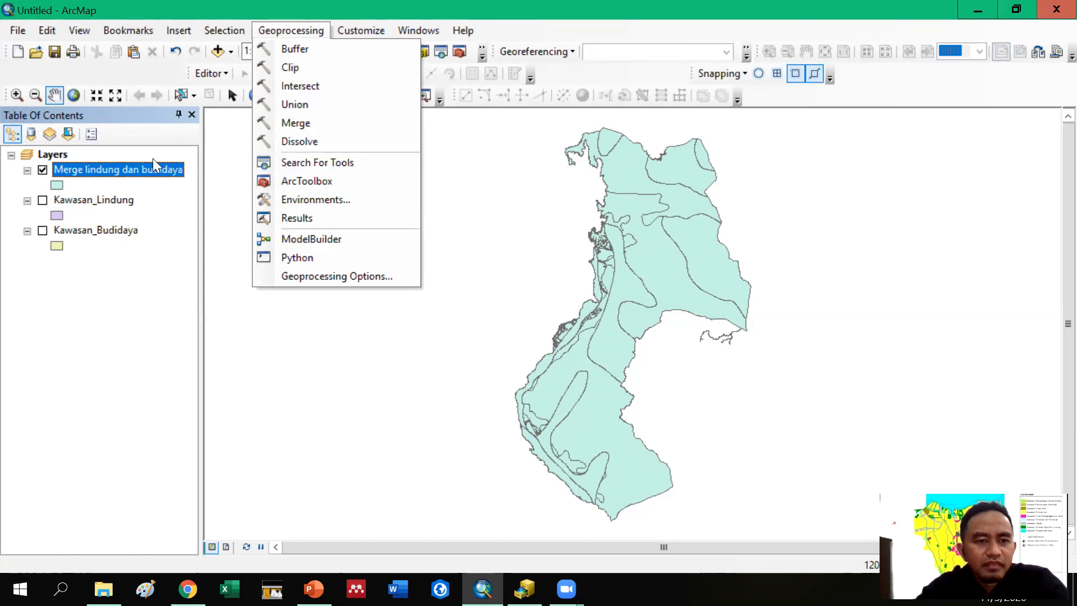
left_click(63, 294)
right_click(90, 170)
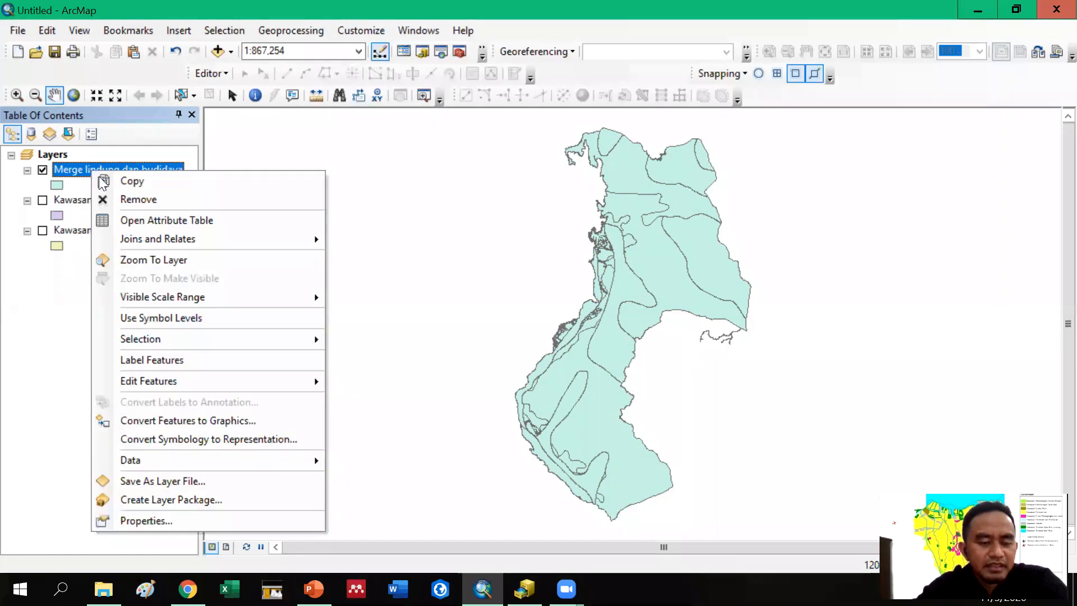
left_click(124, 220)
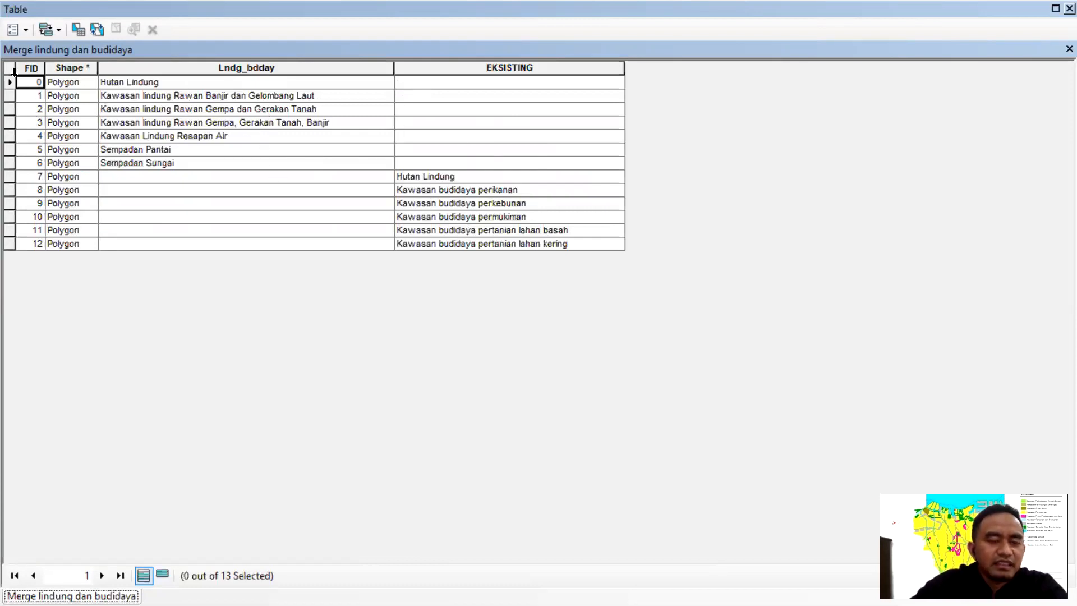
Step: Add a text field of length 50 named Pola_ruang to the merged layer's attribute table
left_click(26, 31)
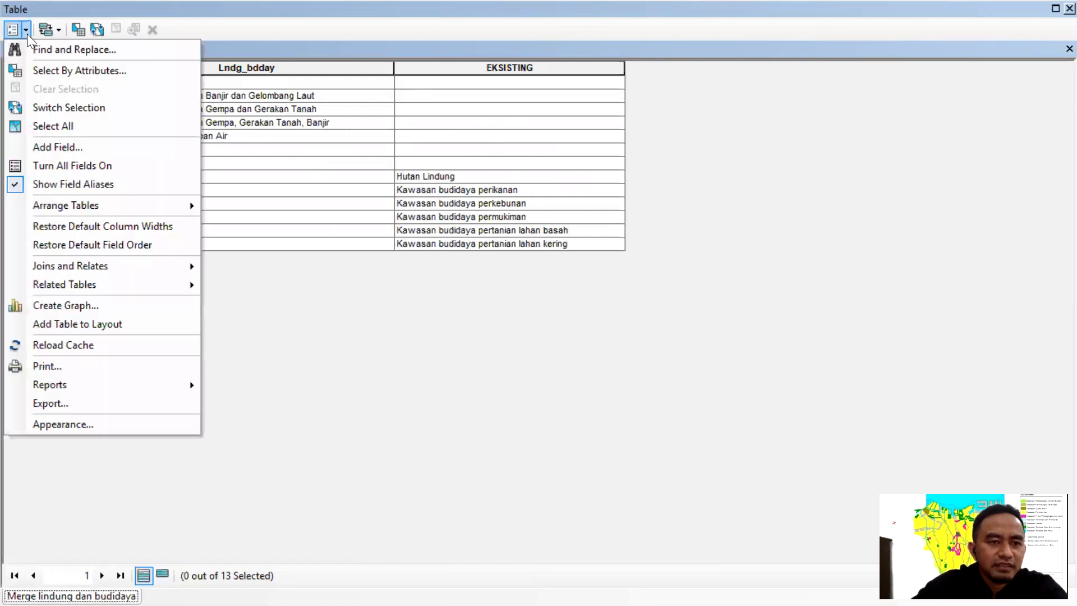
left_click(63, 146)
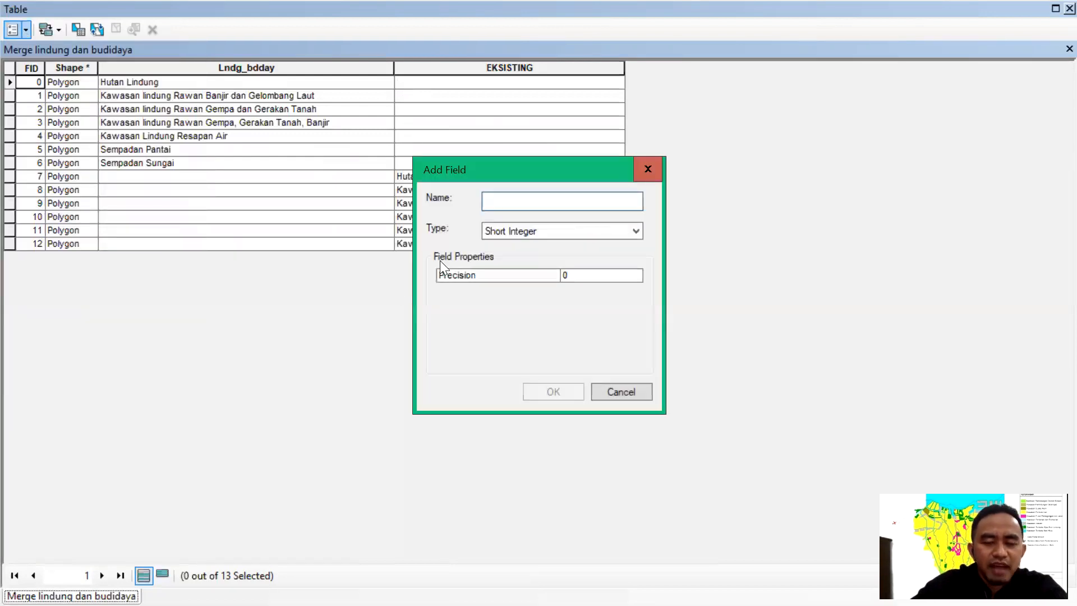
type("Pol")
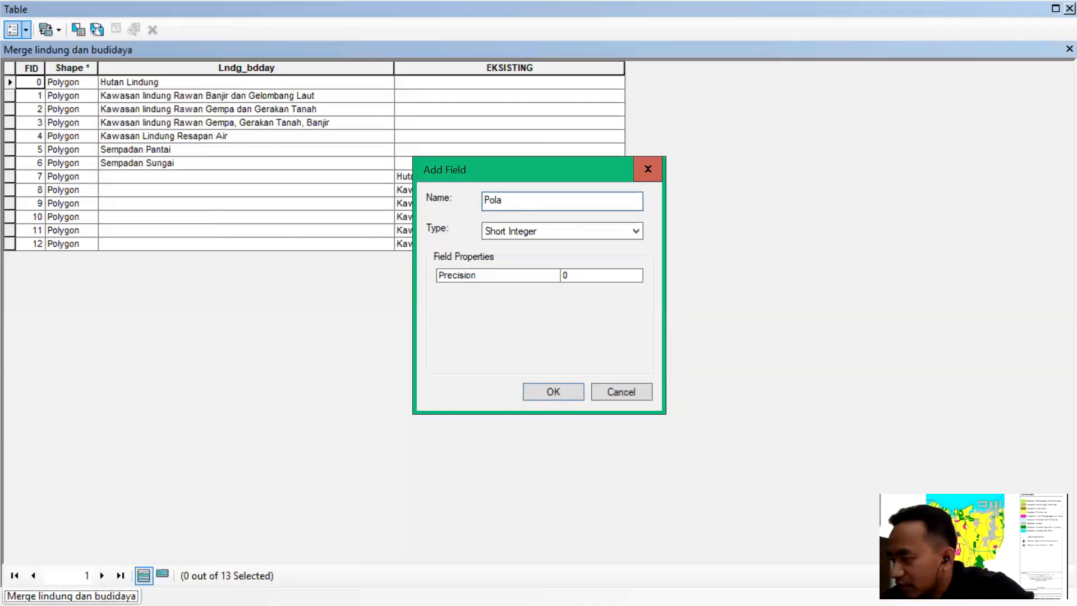
type("a ruang")
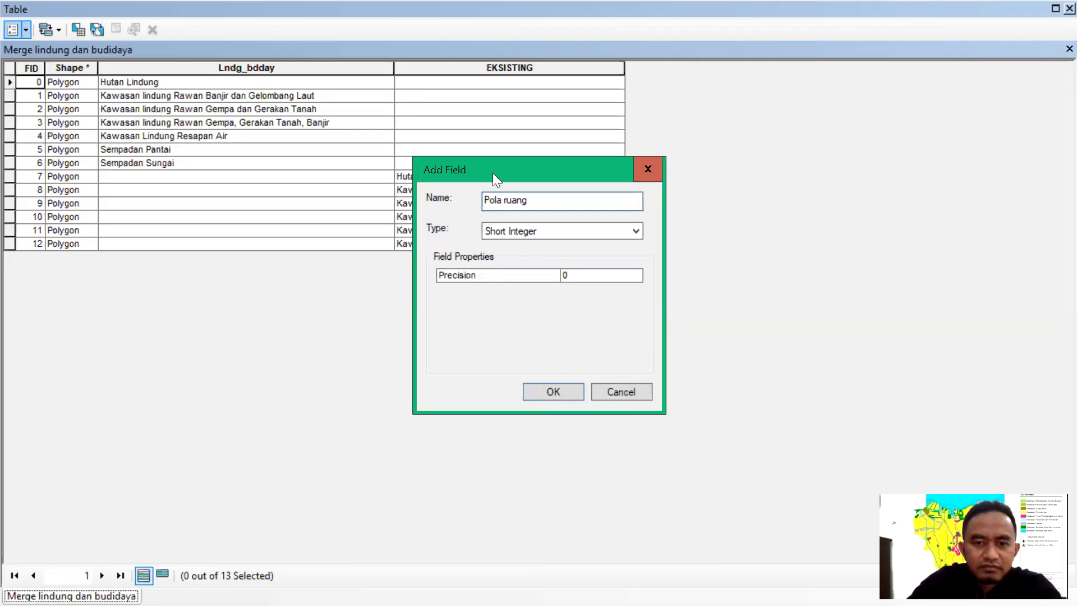
left_click(593, 230)
left_click(560, 287)
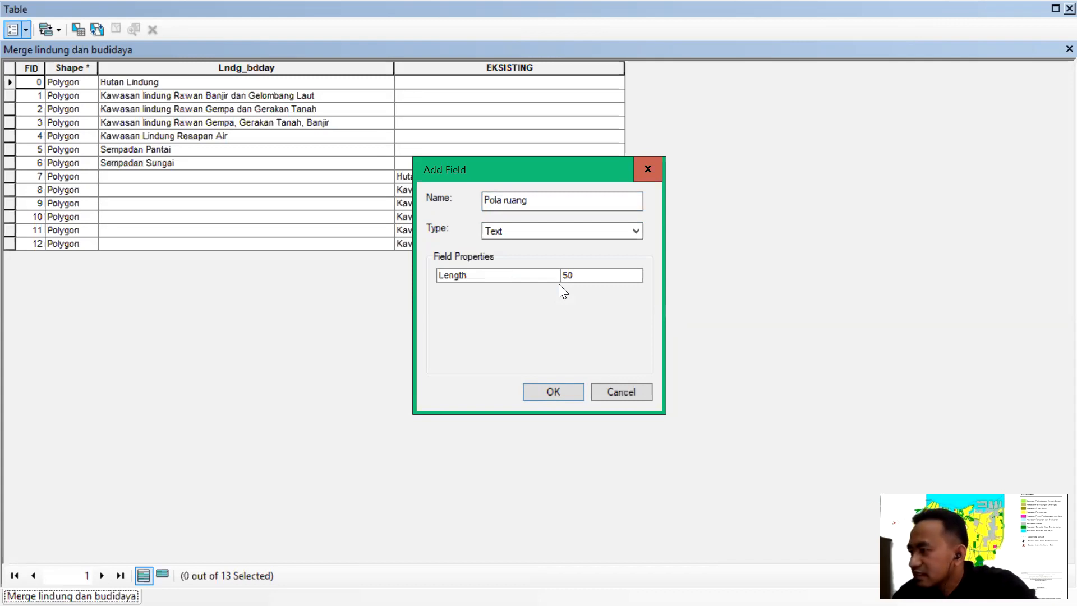
left_click(558, 393)
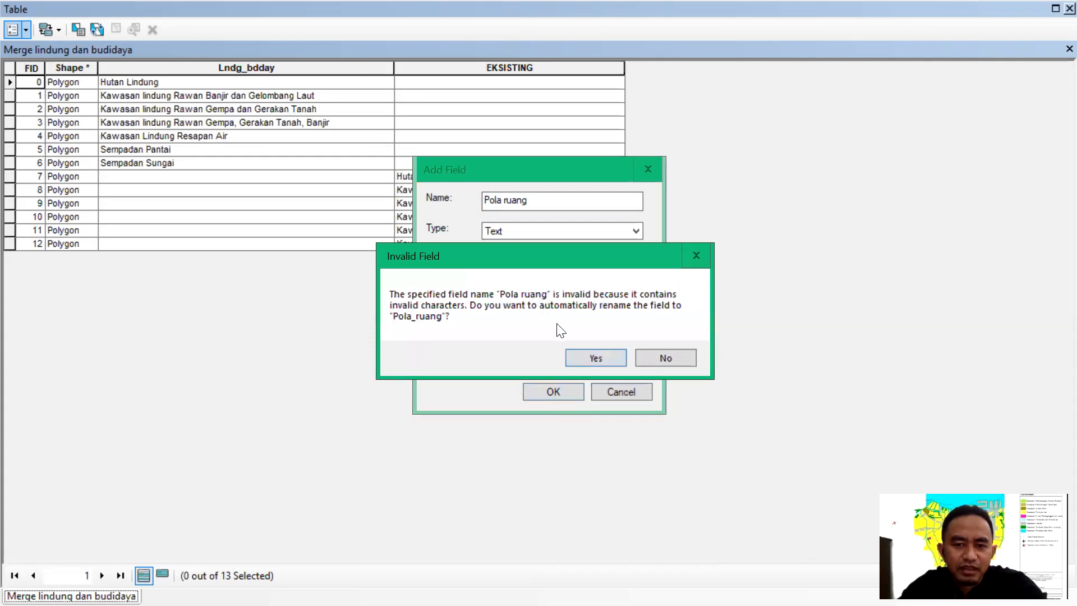
left_click(581, 359)
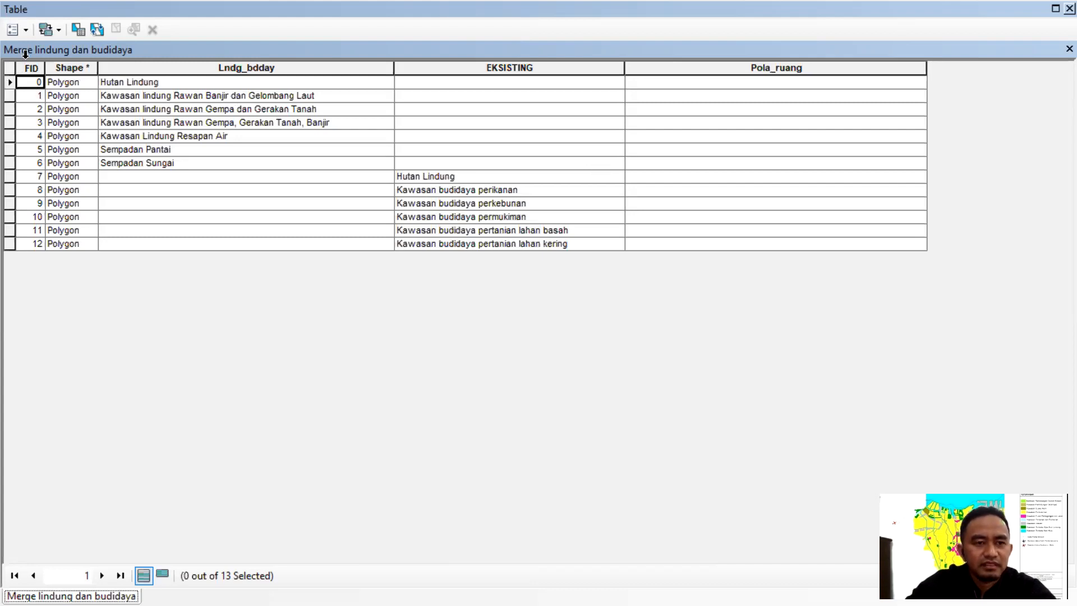
Step: Try to select records by attributes using only the field "Lndg_bdday" as the WHERE clause
left_click(77, 29)
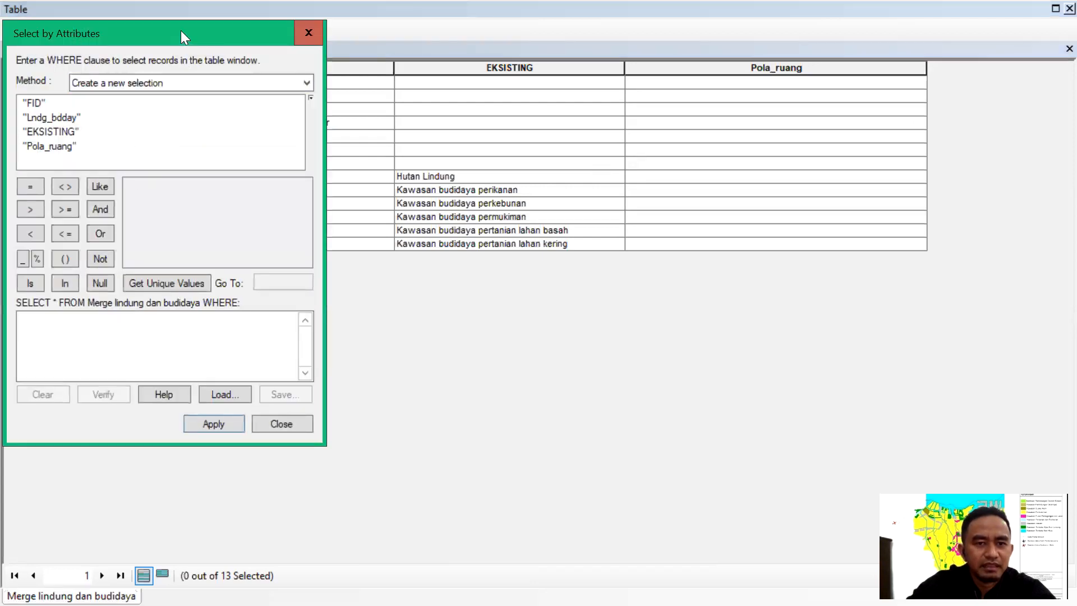
left_click_drag(181, 30, 638, 56)
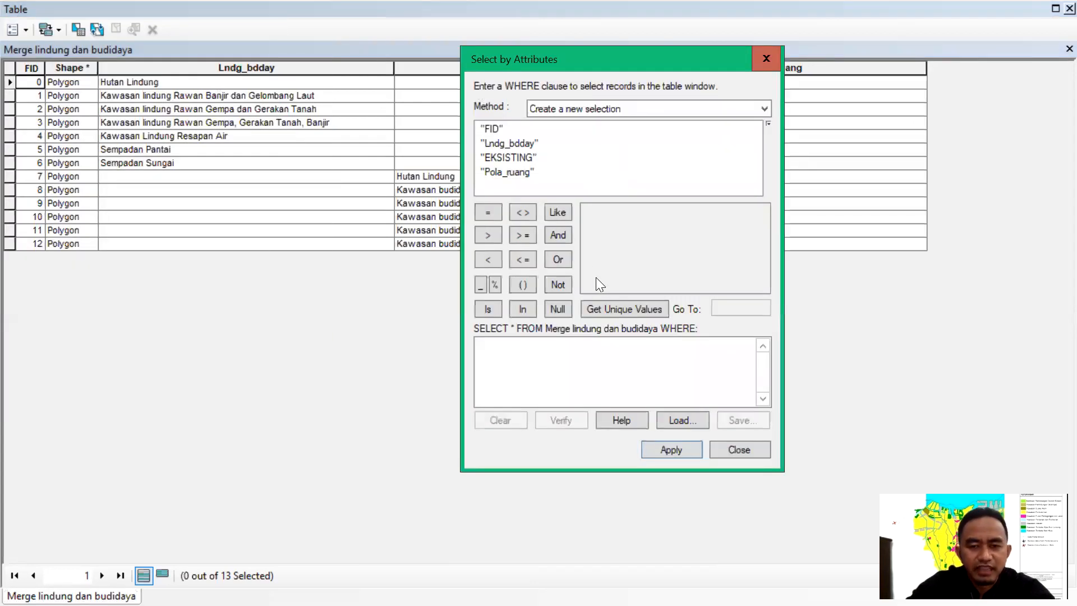
double_click(517, 143)
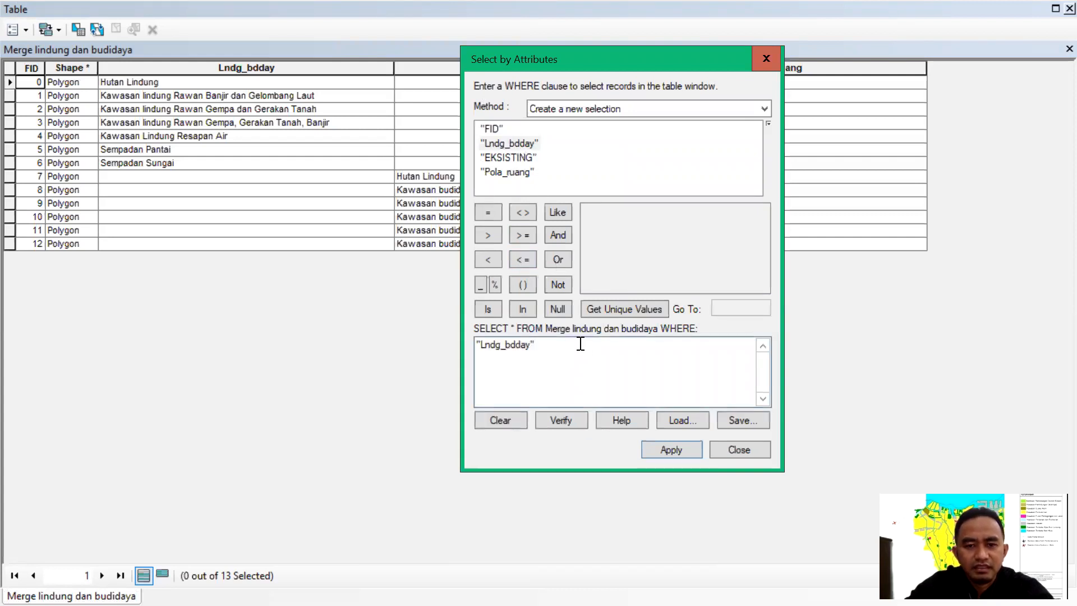
left_click(659, 448)
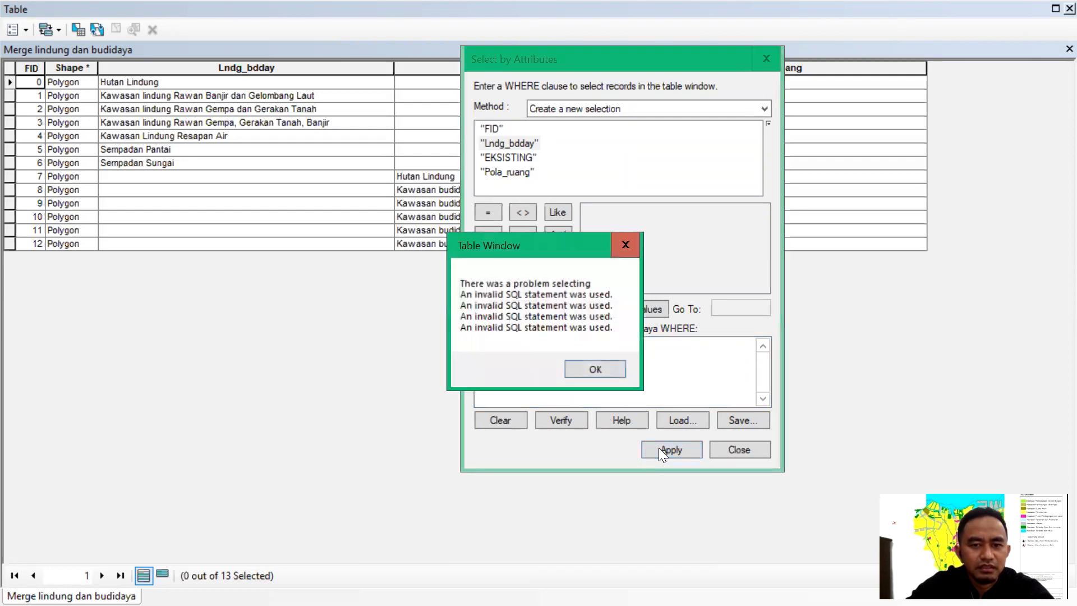
left_click(625, 252)
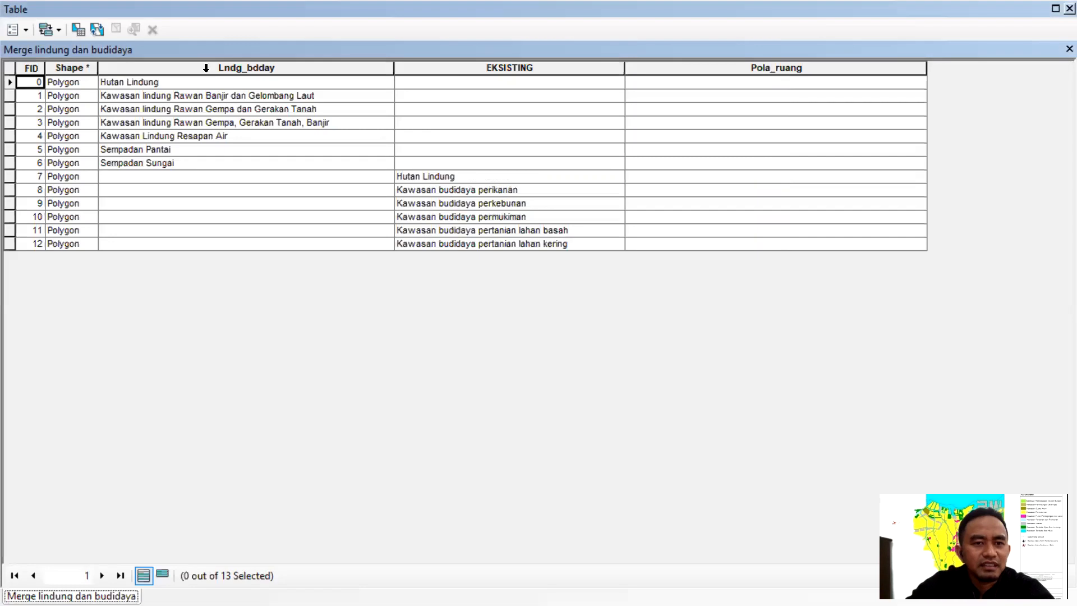
left_click(78, 29)
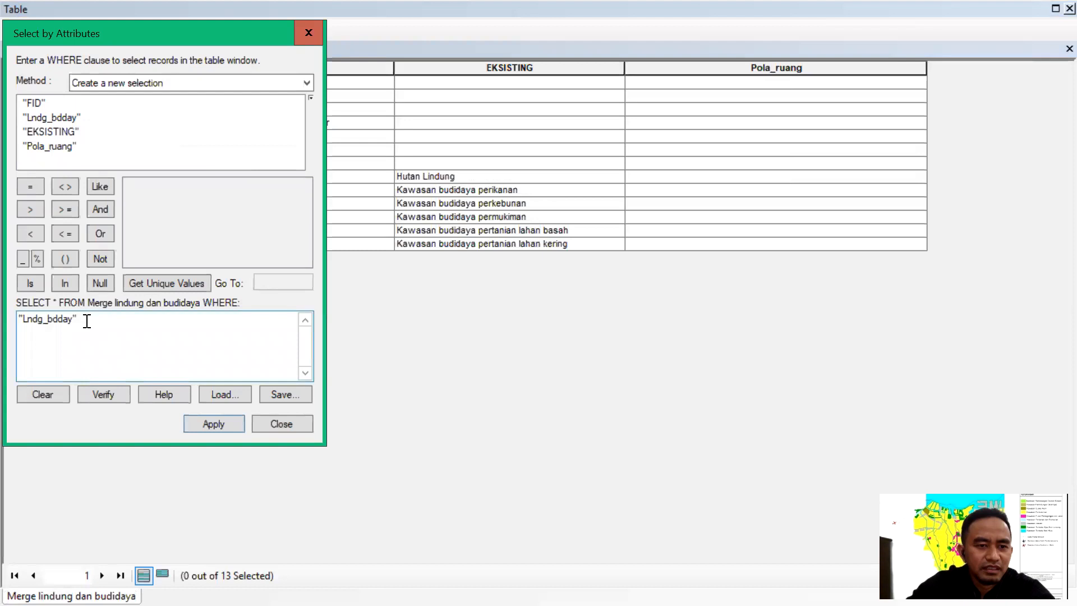
left_click(154, 287)
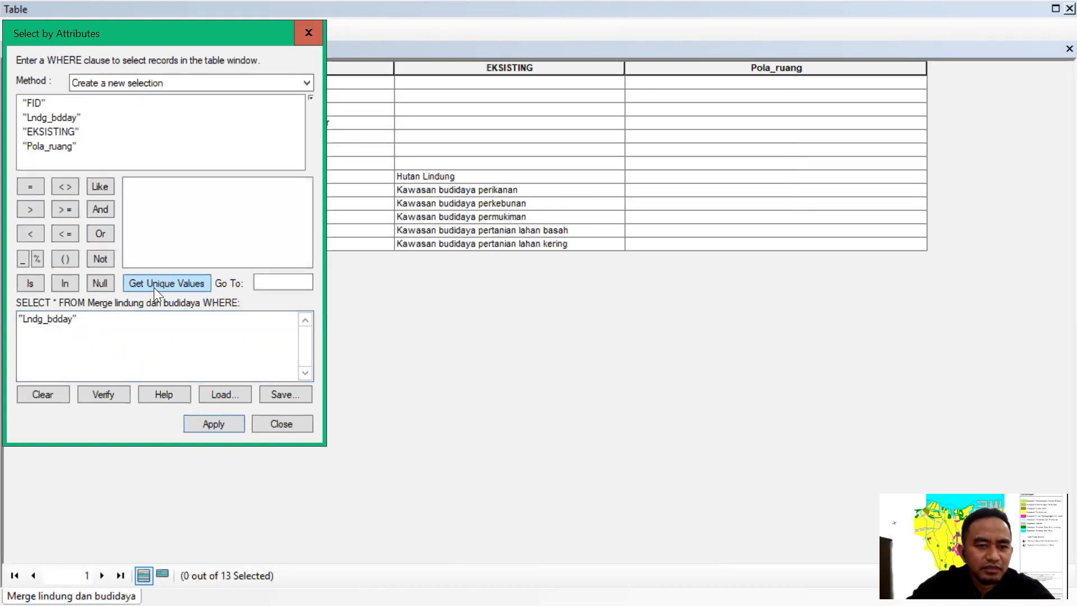
left_click(30, 186)
left_click(79, 327)
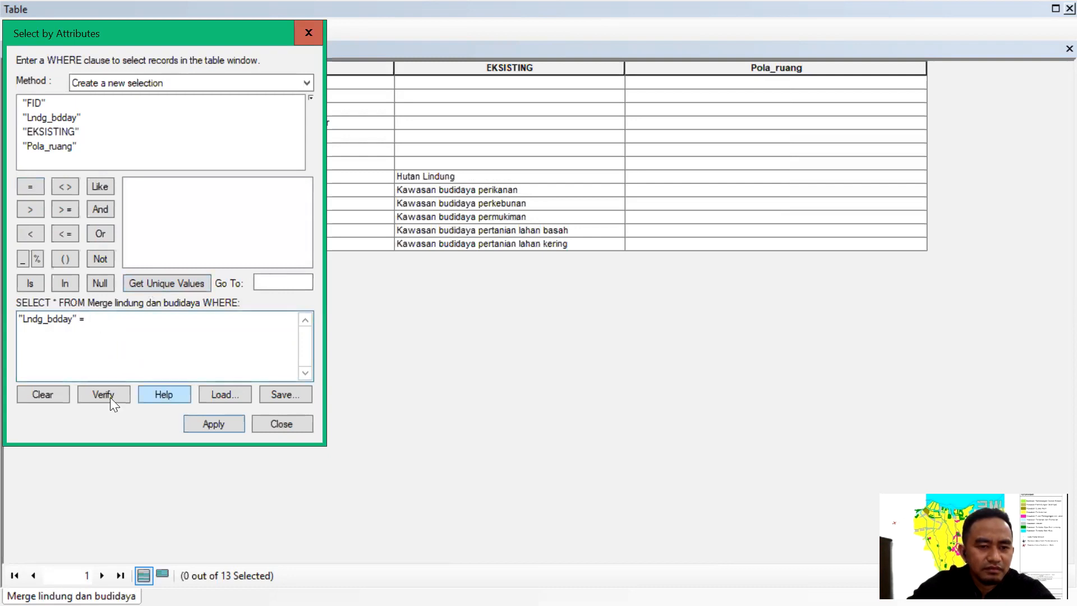
left_click(56, 393)
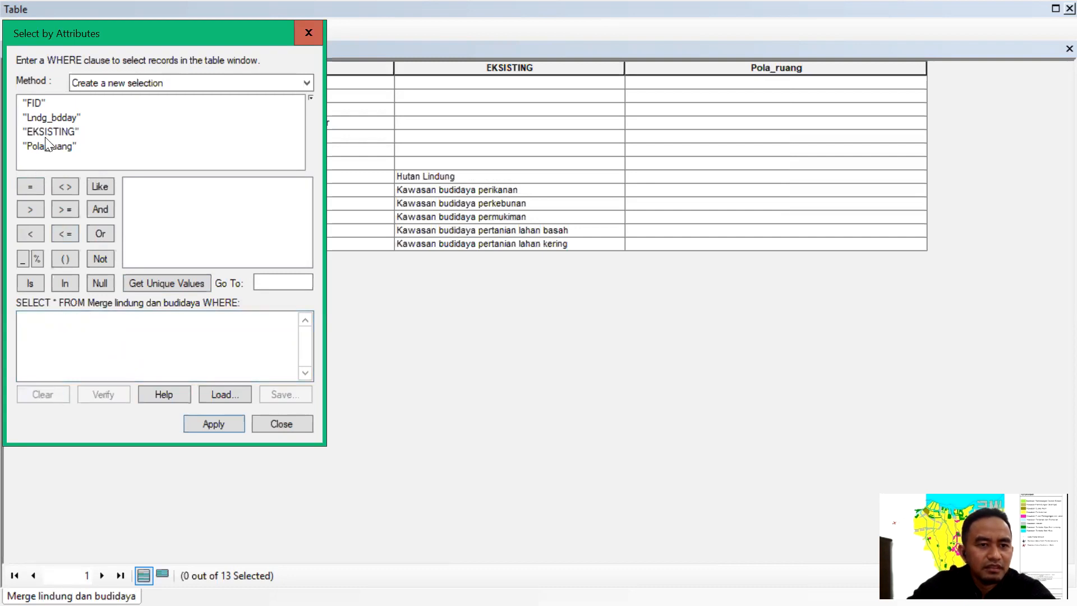
double_click(55, 117)
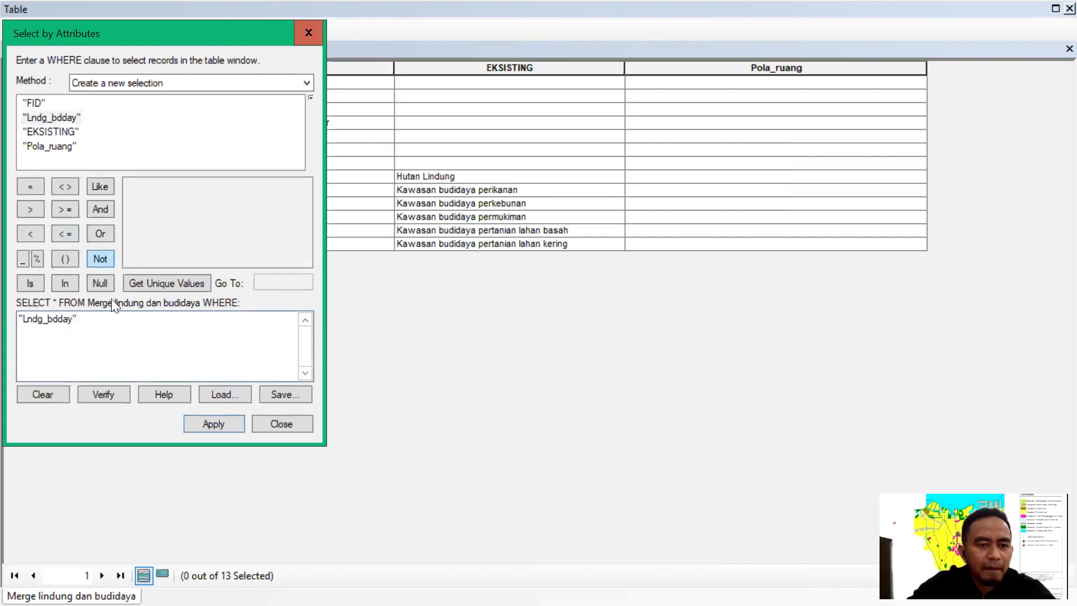
left_click(29, 187)
left_click(147, 283)
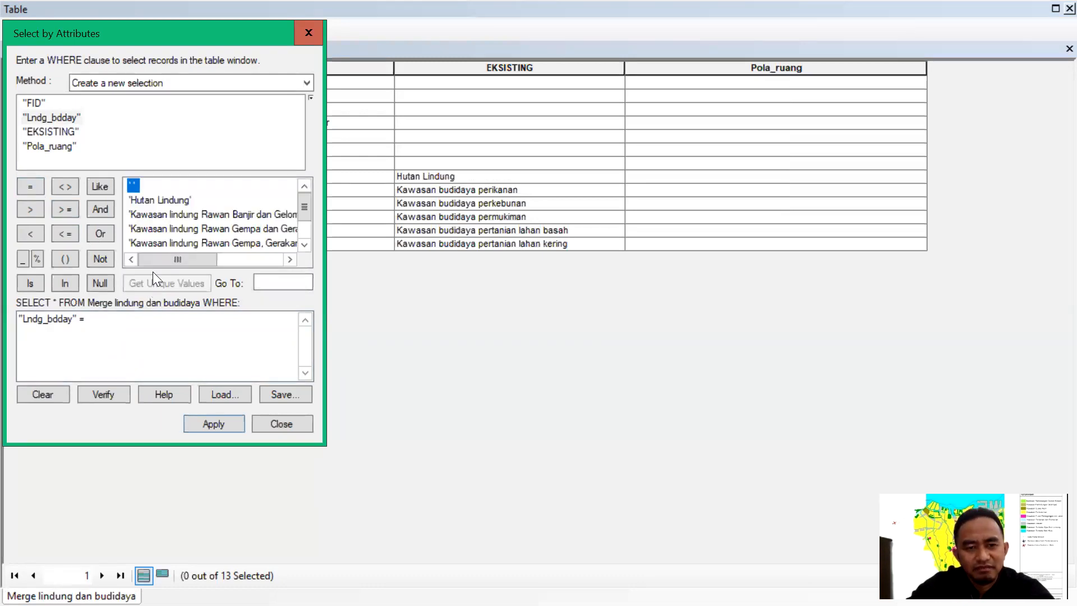
double_click(155, 200)
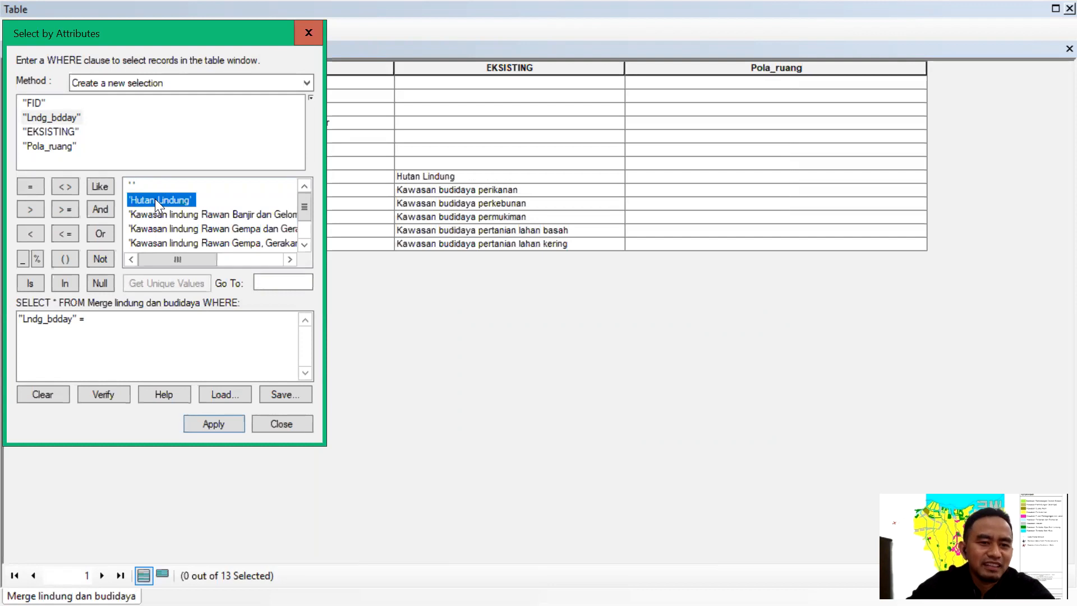
left_click(100, 235)
double_click(60, 117)
left_click(31, 185)
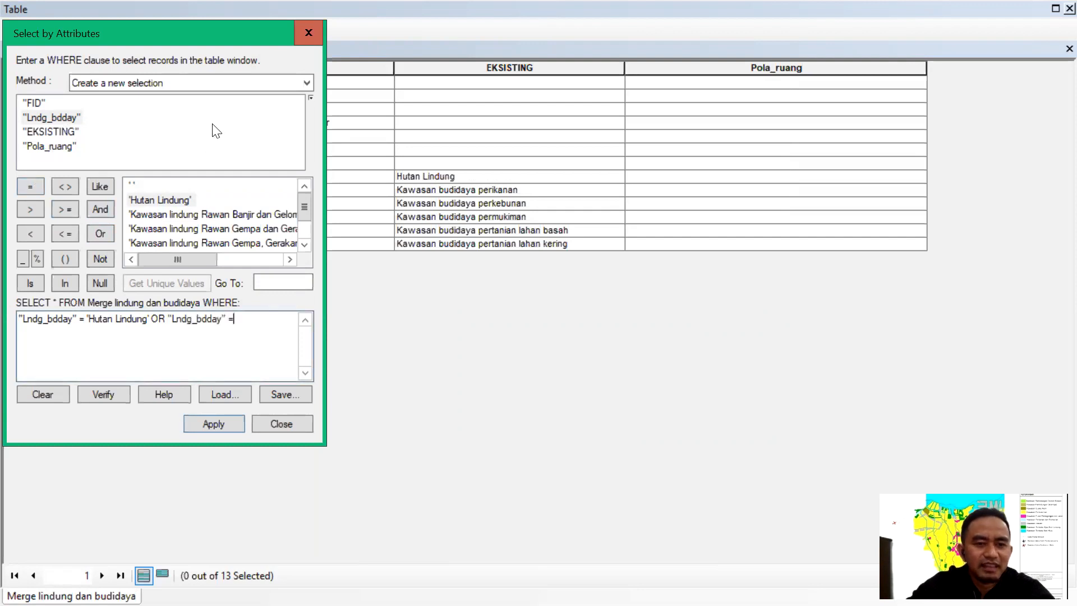
left_click(282, 425)
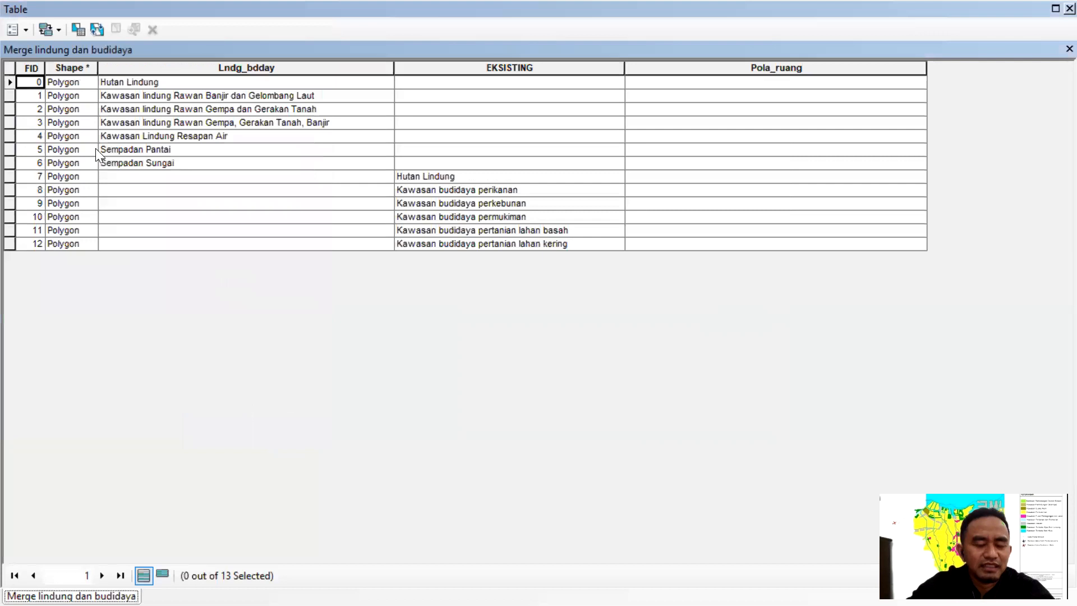
Step: Select the records with FID 0 to 6 and calculate their Pola_ruang values from the Lndg_bdday field
left_click(8, 82)
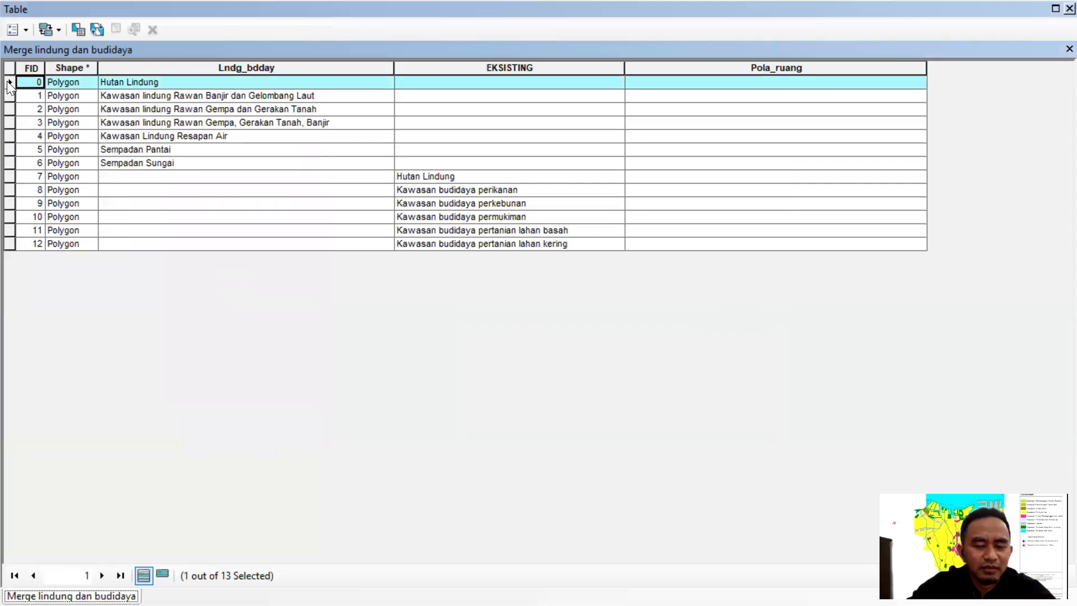
left_click(9, 164, "shift")
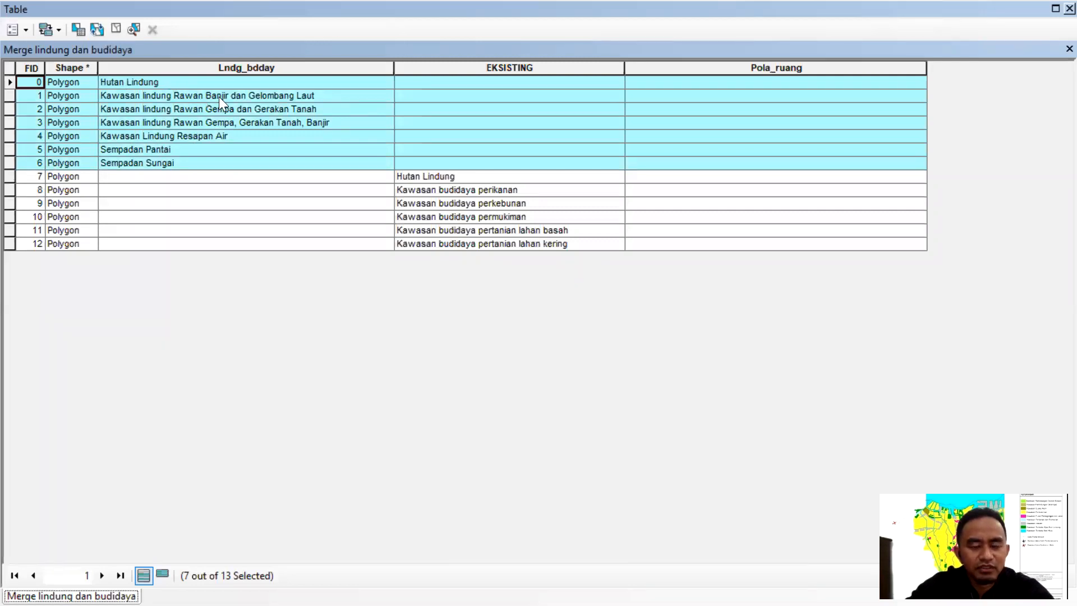
right_click(748, 67)
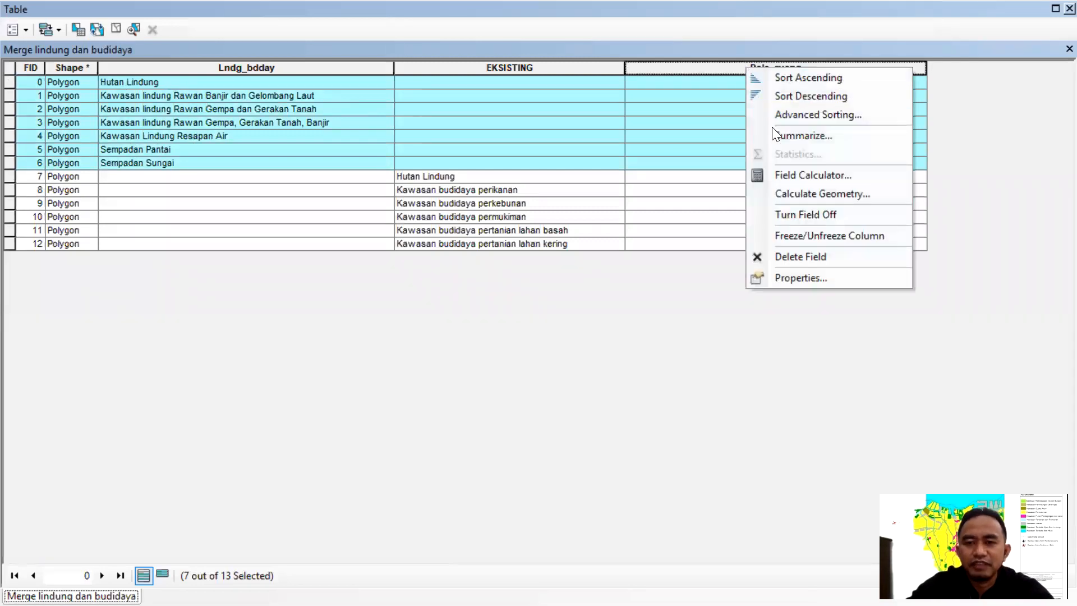
left_click(786, 175)
left_click(485, 325)
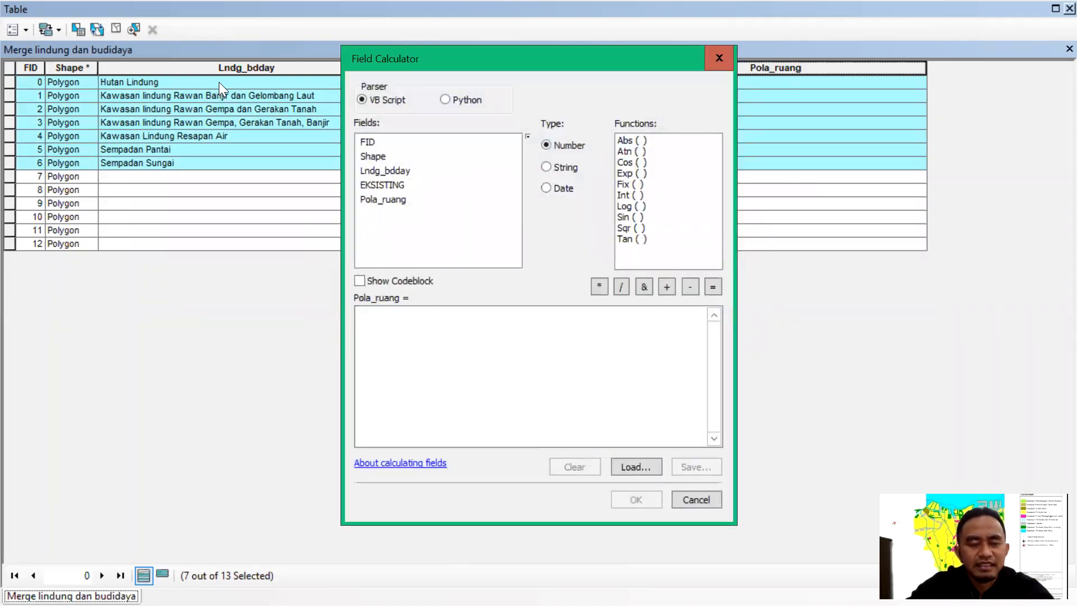
left_click_drag(477, 58, 587, 122)
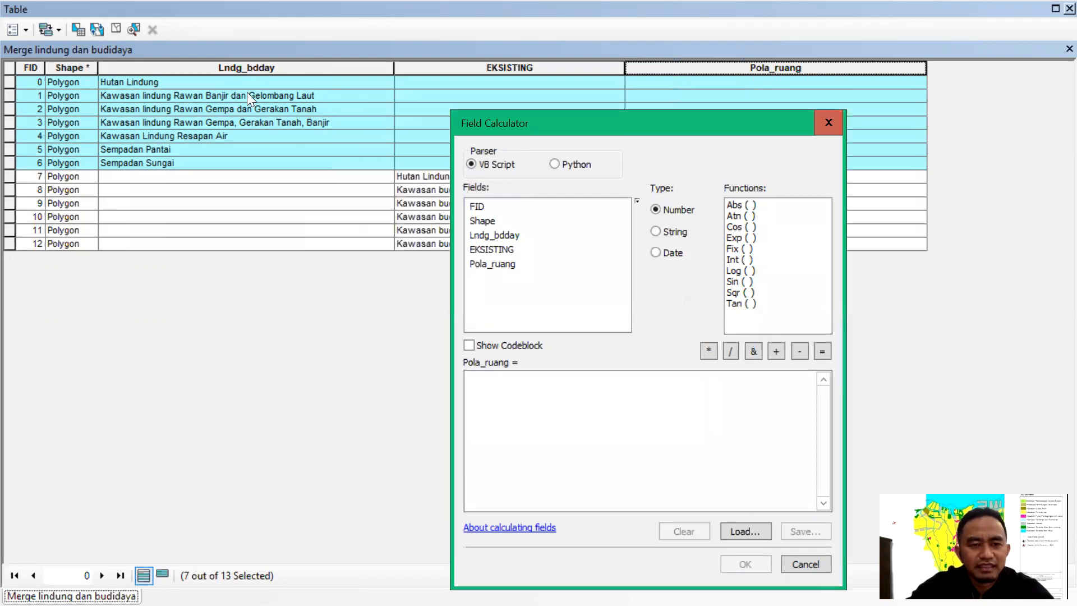
double_click(499, 236)
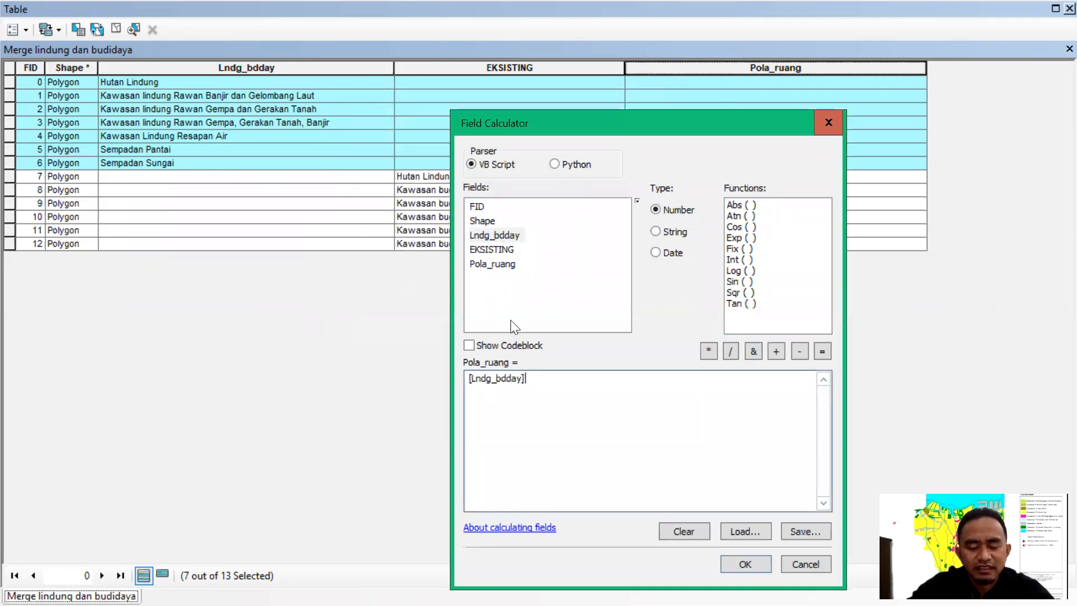
left_click(762, 564)
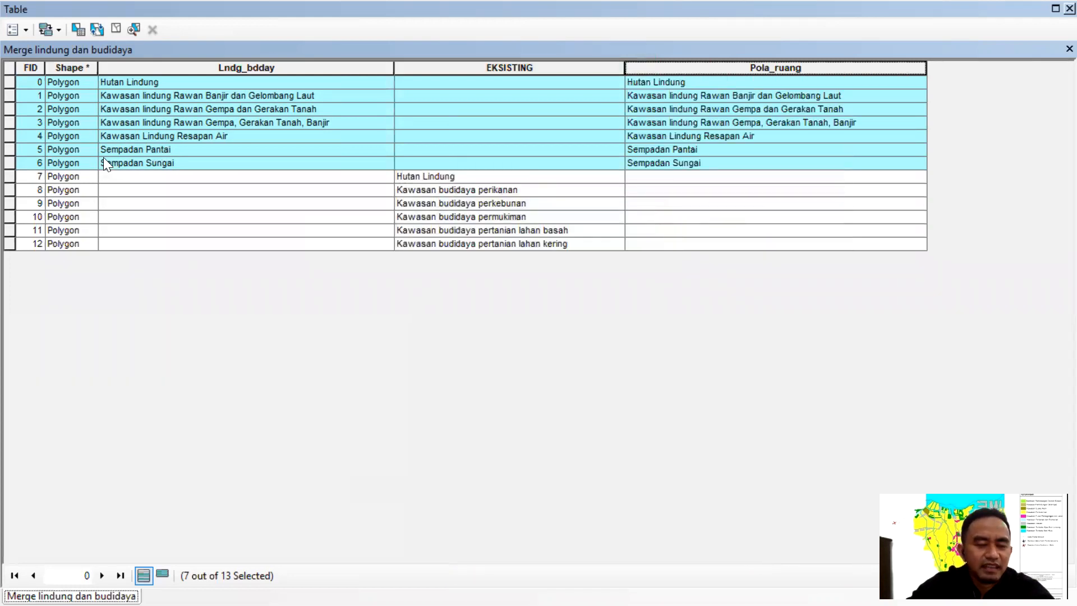
Step: Switch the selection to the remaining records and calculate their Pola_ruang values from the EKSISTING field
left_click(98, 29)
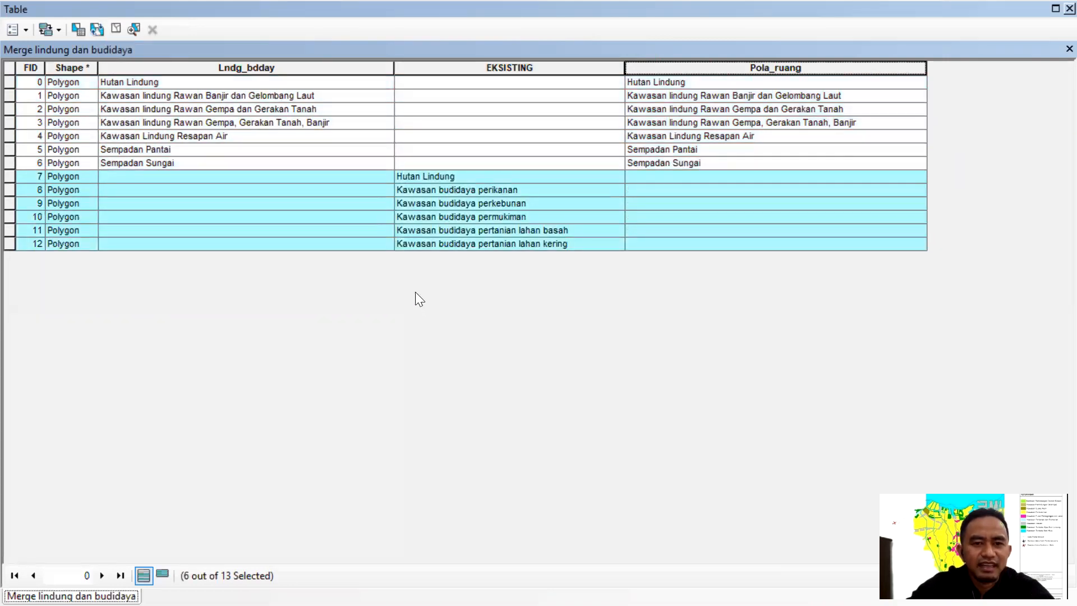
right_click(684, 66)
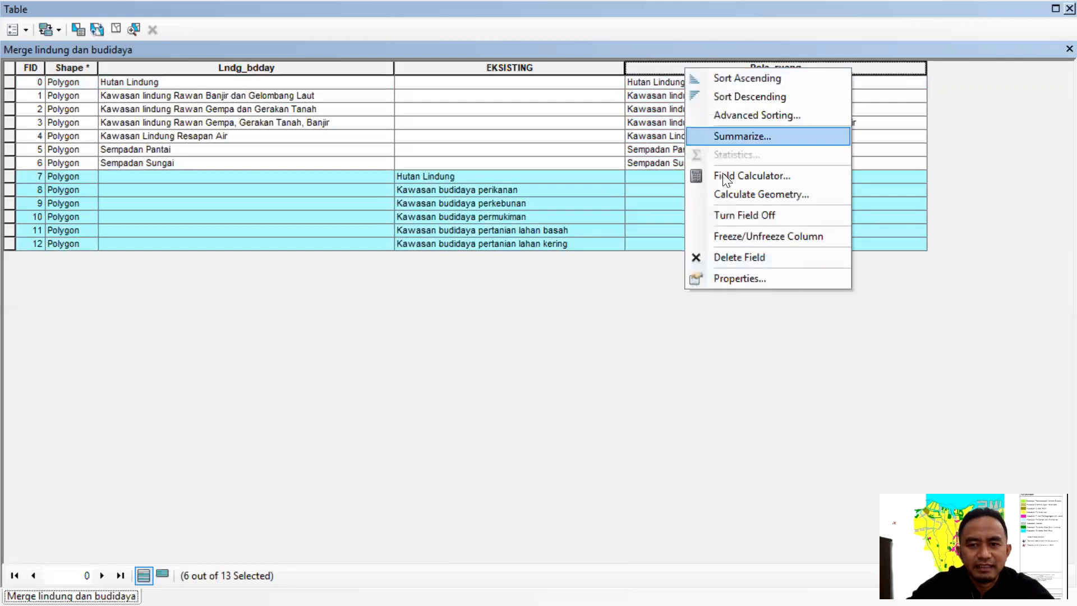
left_click(728, 177)
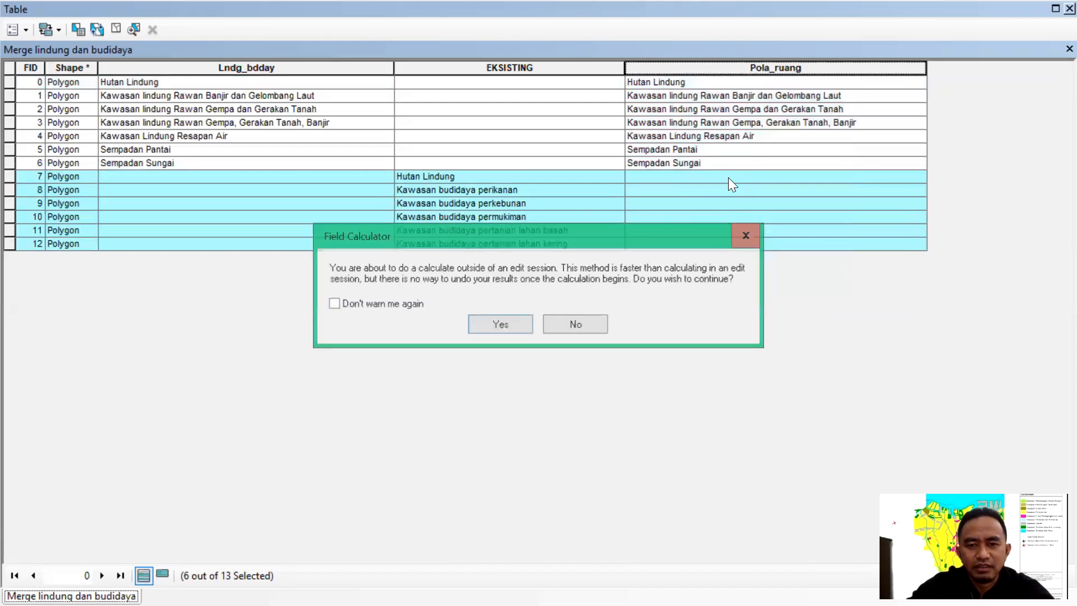
left_click(491, 326)
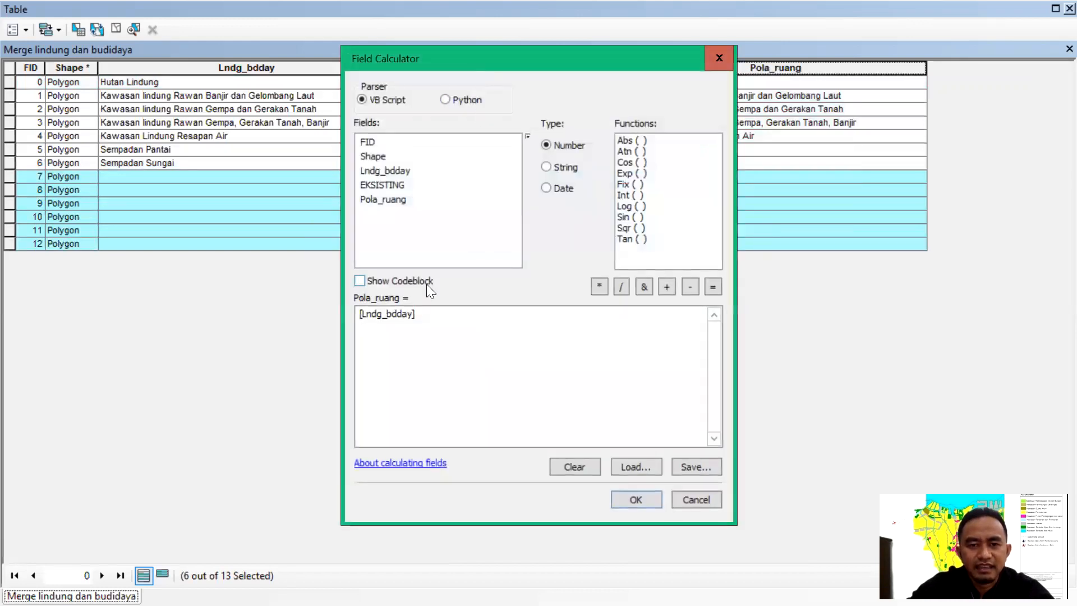
left_click(585, 467)
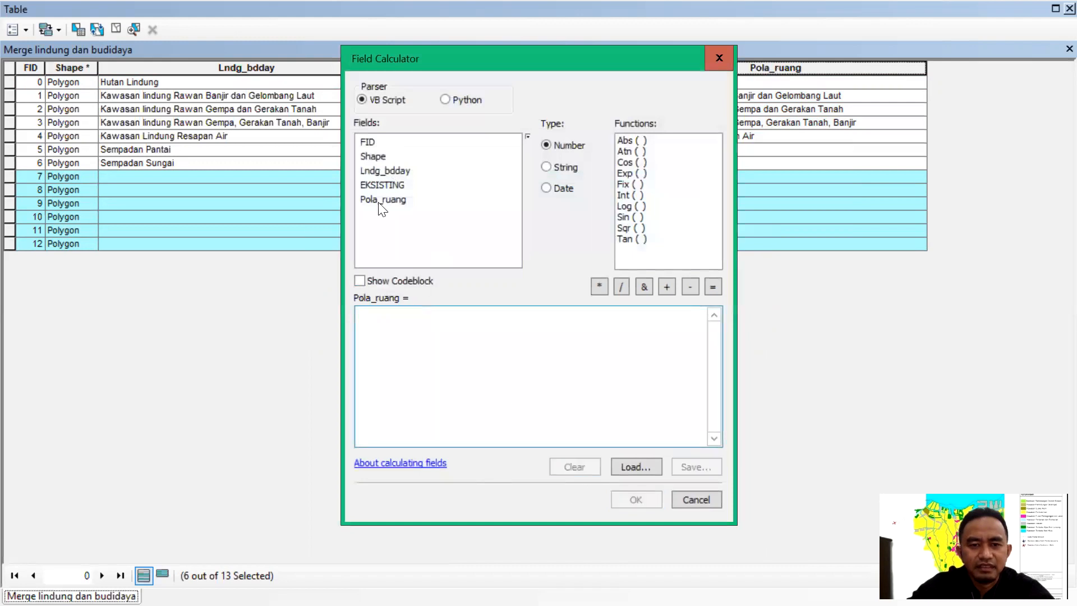
double_click(387, 185)
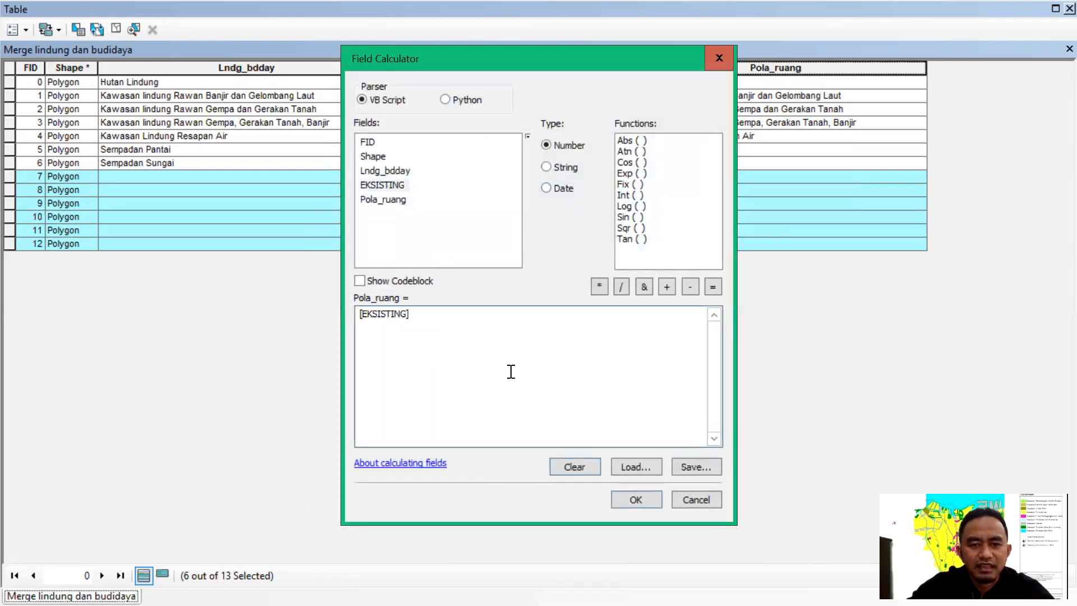
left_click(632, 499)
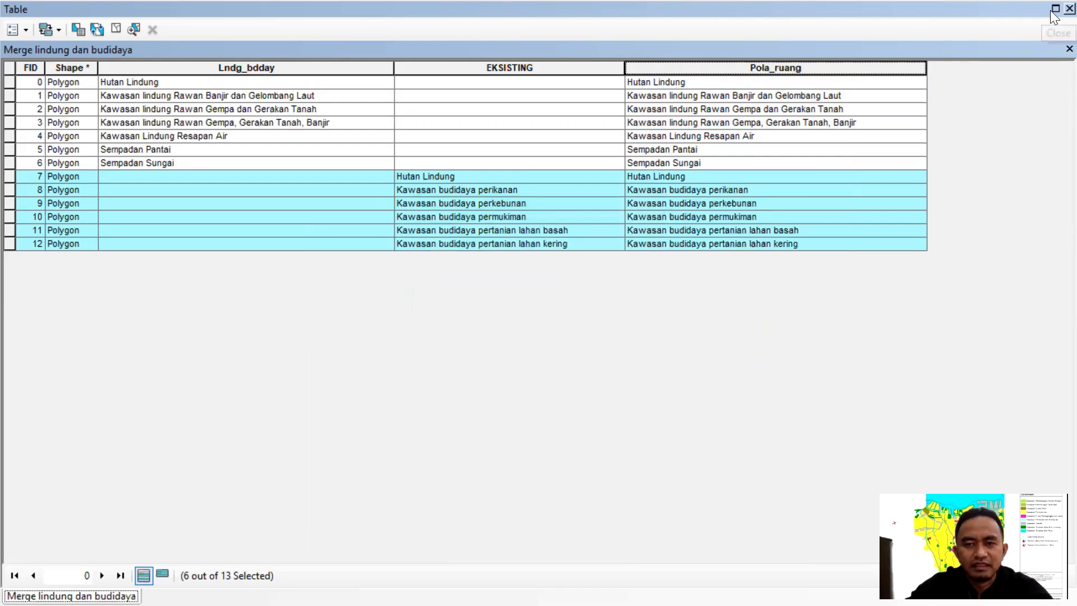
Step: Close the attribute table, clear the selection and set Merge lindung dan budidaya as the input of the Dissolve tool
left_click(1069, 8)
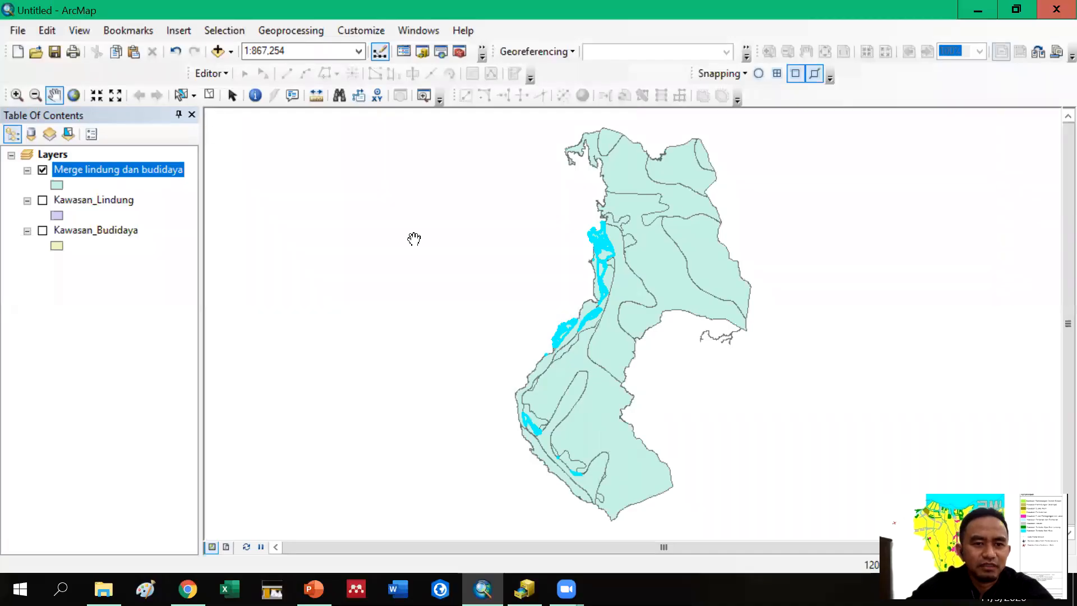
left_click(209, 96)
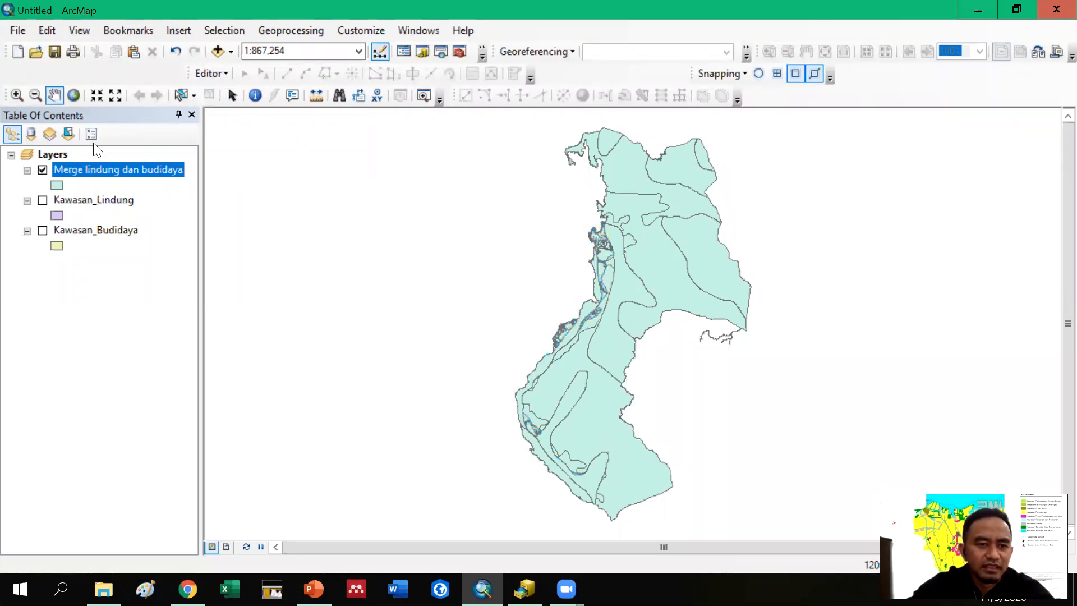
left_click(279, 30)
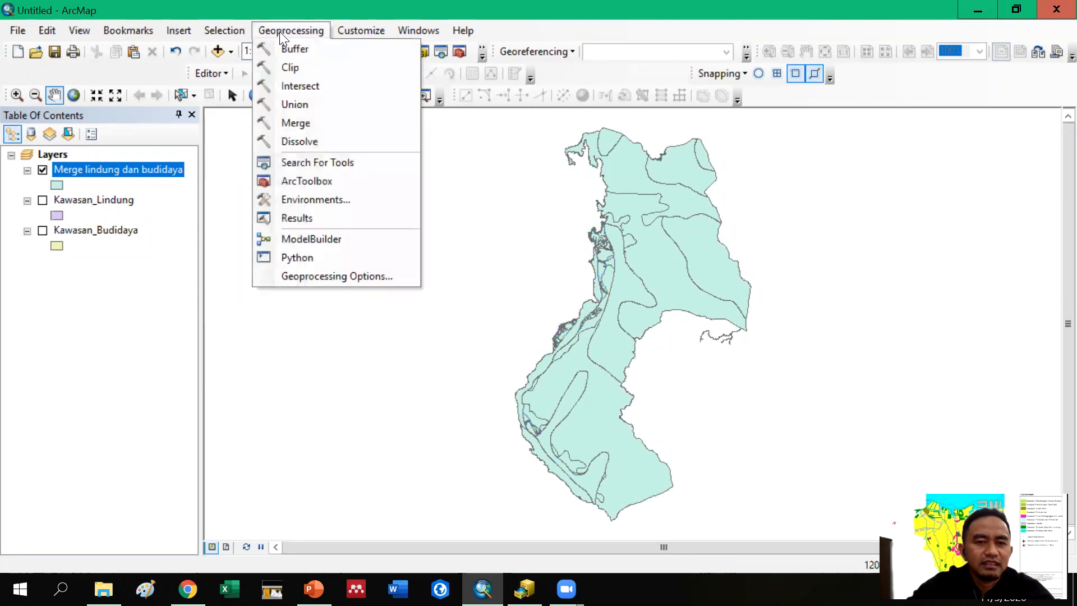
left_click(299, 141)
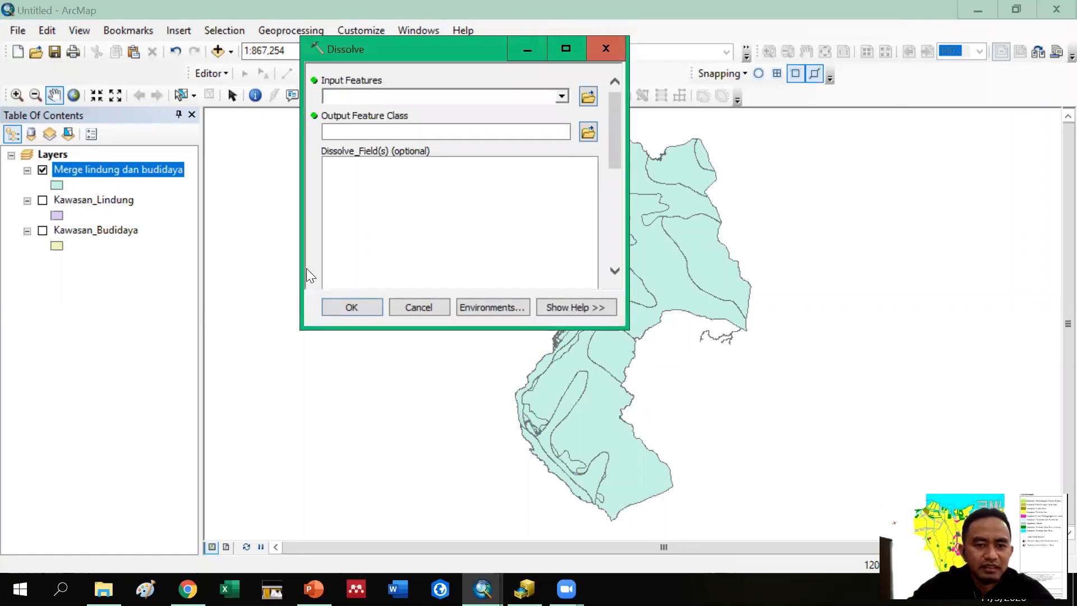
left_click_drag(389, 42, 398, 129)
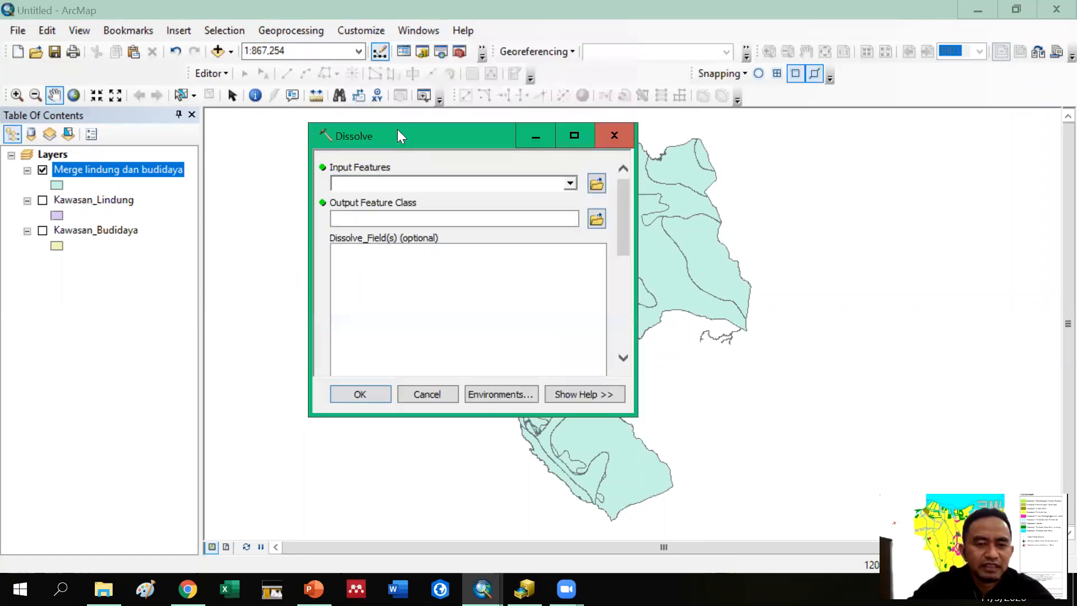
left_click_drag(138, 169, 388, 185)
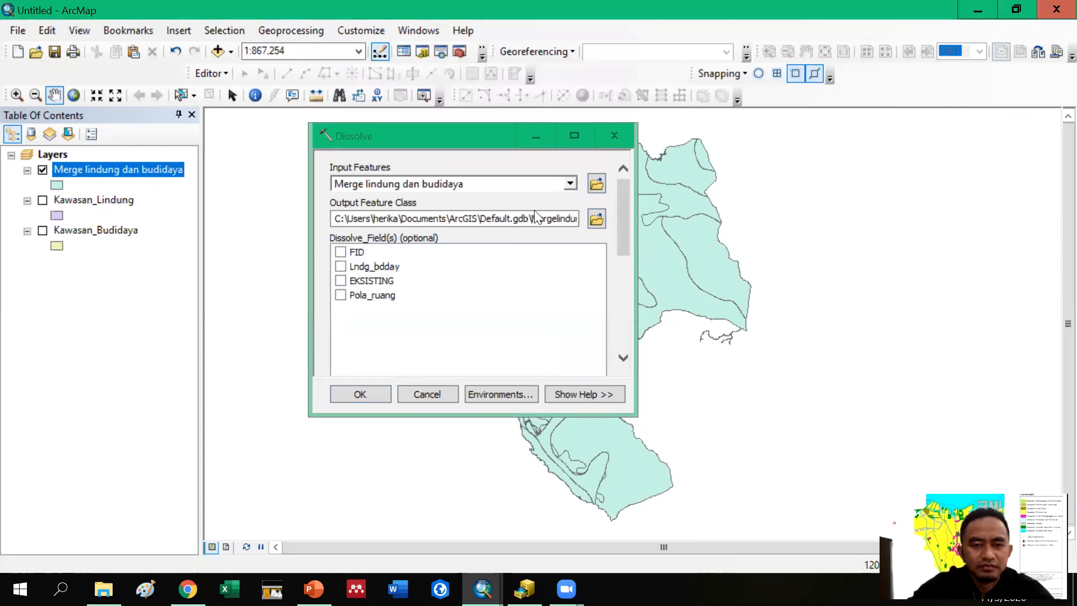
Step: Set the dissolve output to Dissolve lindung dan budidaya in the Trash folder
left_click(599, 218)
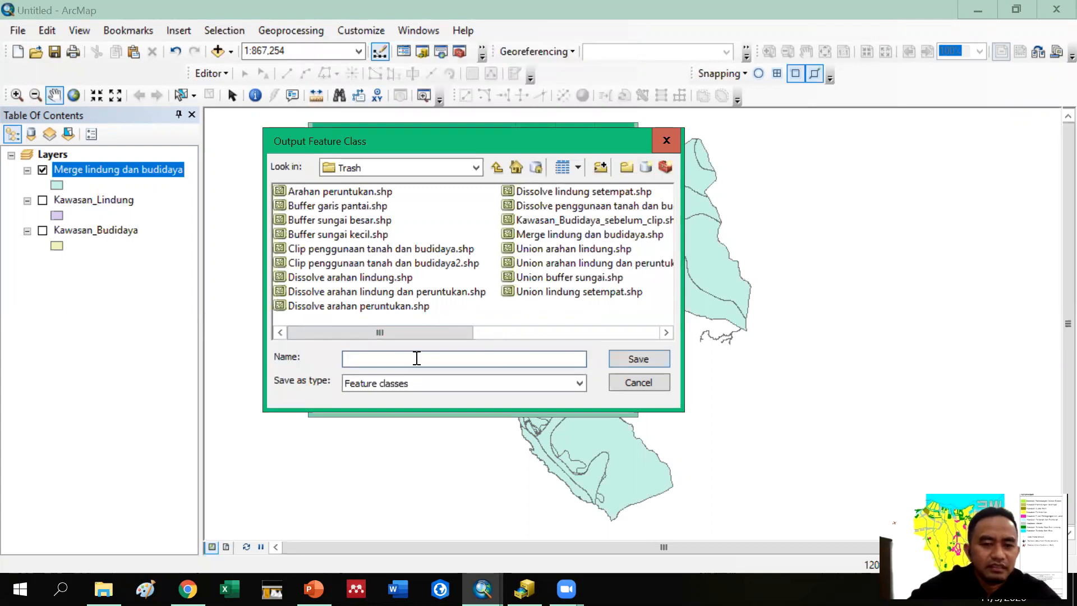
type("Diss")
type("olve ")
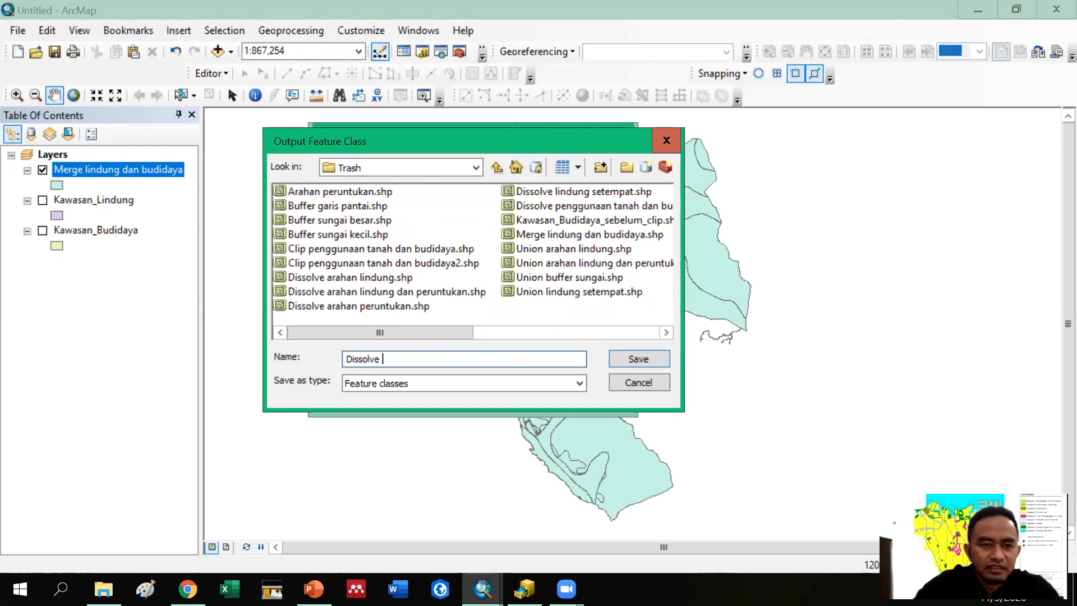
type("lindung")
type(" dan bud")
type("idaya")
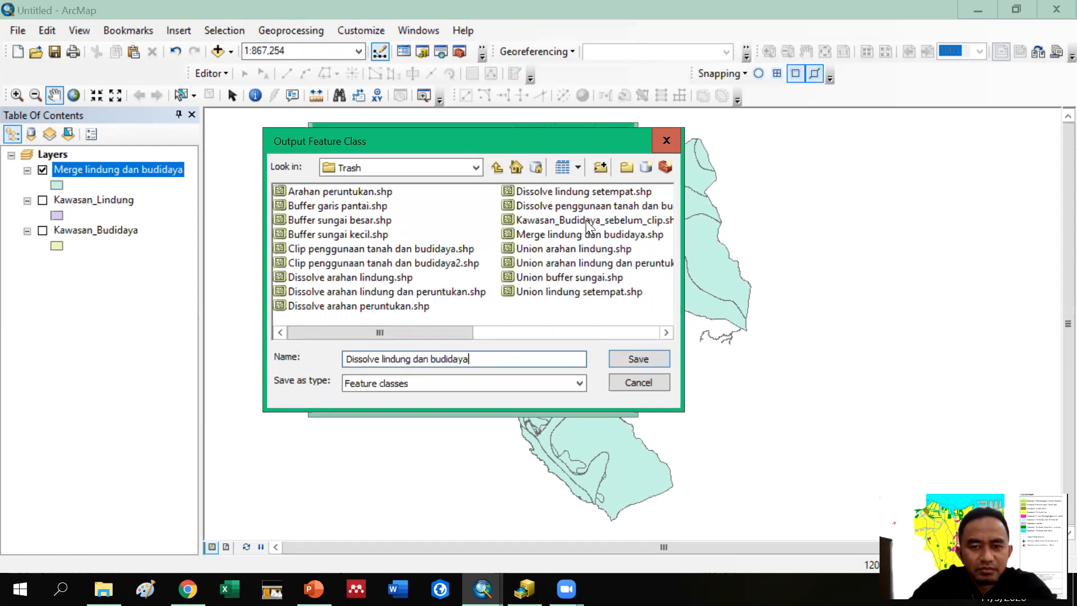
left_click(640, 360)
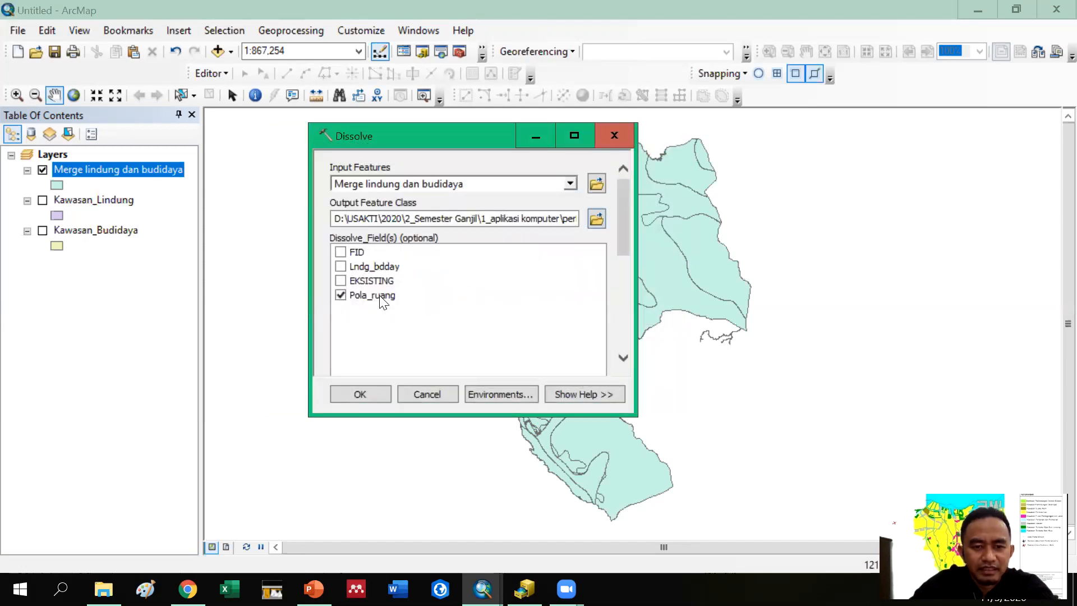
Step: Run the dissolve on the Pola_ruang field and hide the Merge lindung dan budidaya layer
left_click(365, 394)
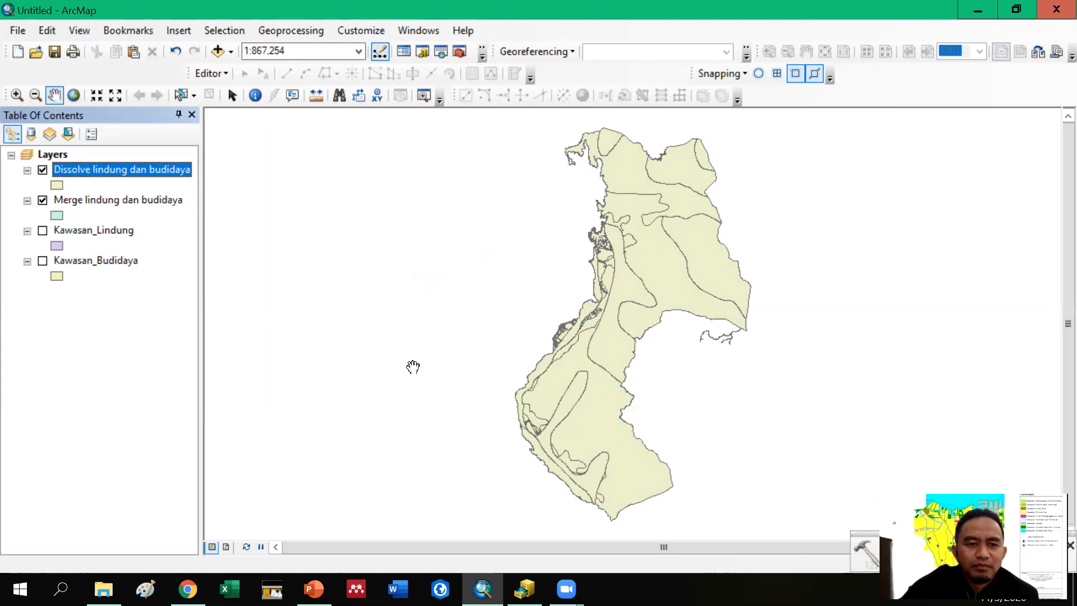
left_click(43, 201)
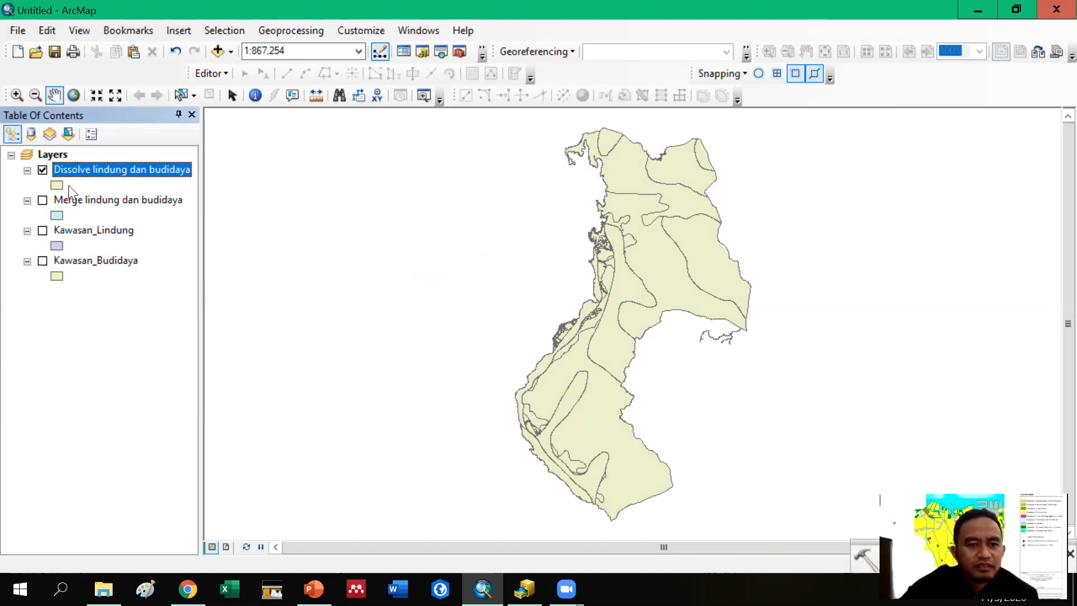
Step: Review the Pola_ruang records in the attribute table of the Dissolve lindung dan budidaya layer
right_click(86, 168)
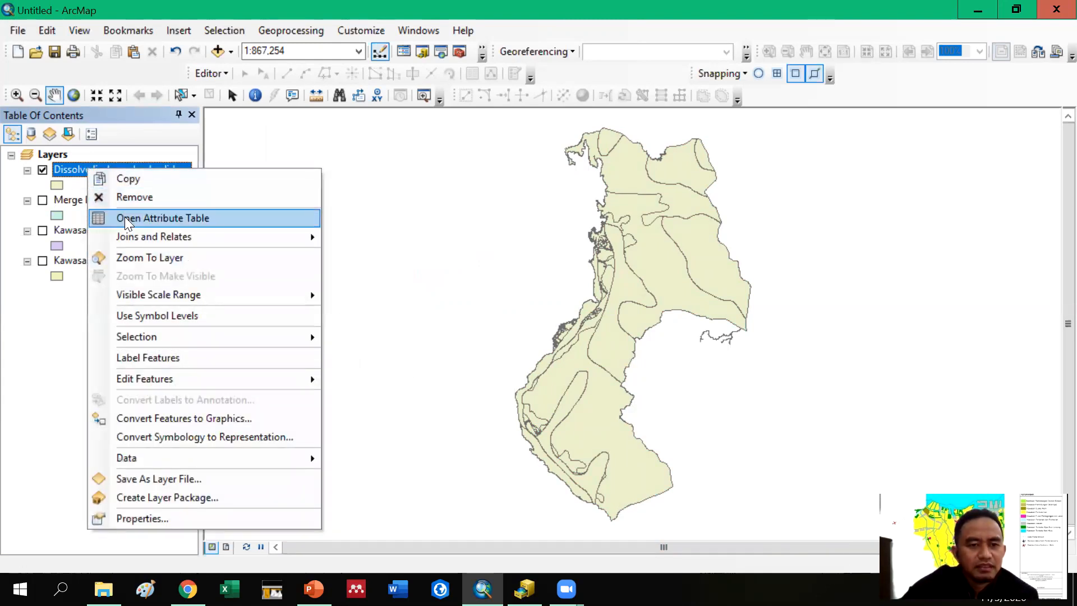
left_click(124, 217)
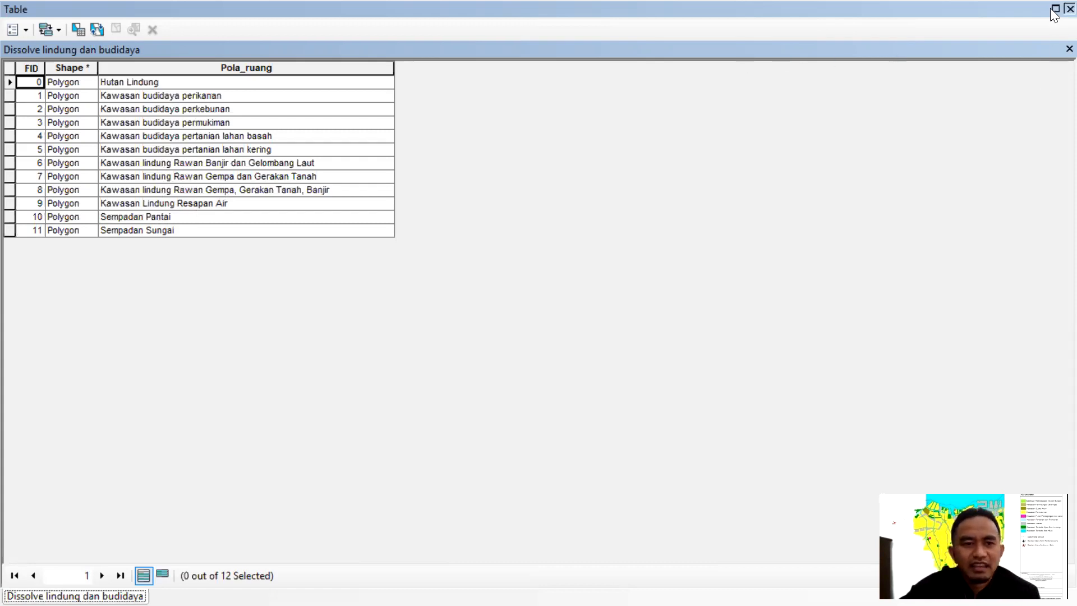
left_click(1070, 9)
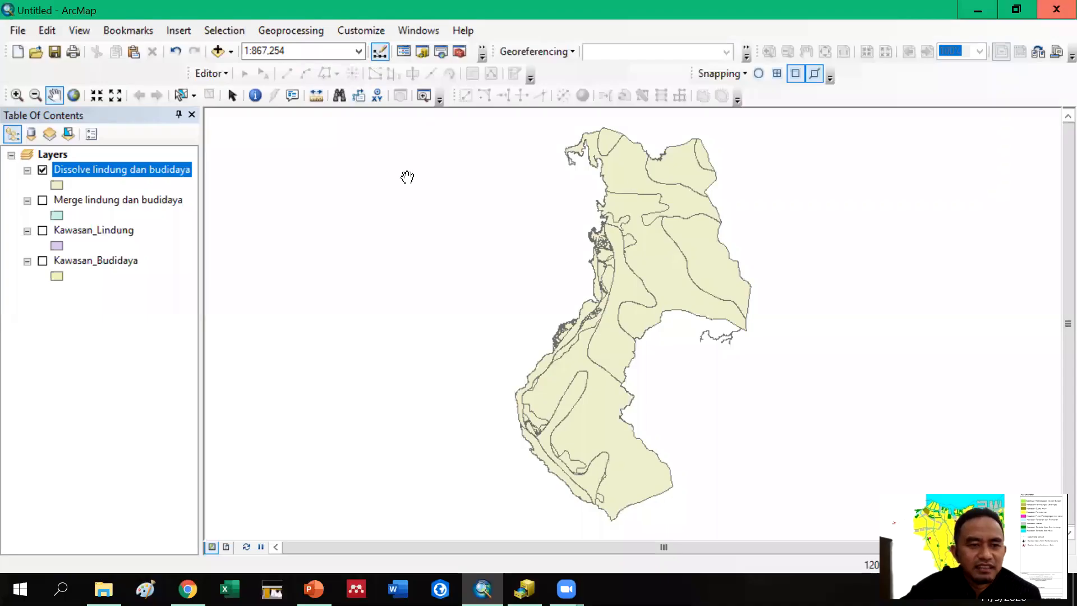
Step: Start a data export of the Dissolve lindung dan budidaya layer and set HASIL\E. POLA RUANG as the output folder
right_click(65, 169)
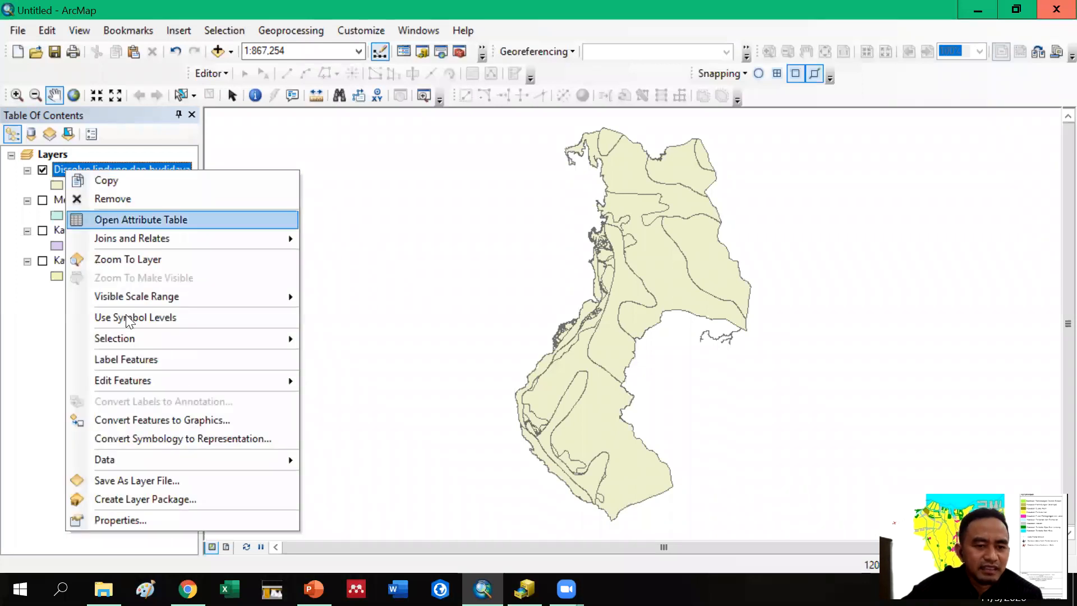
mouse_move(123, 461)
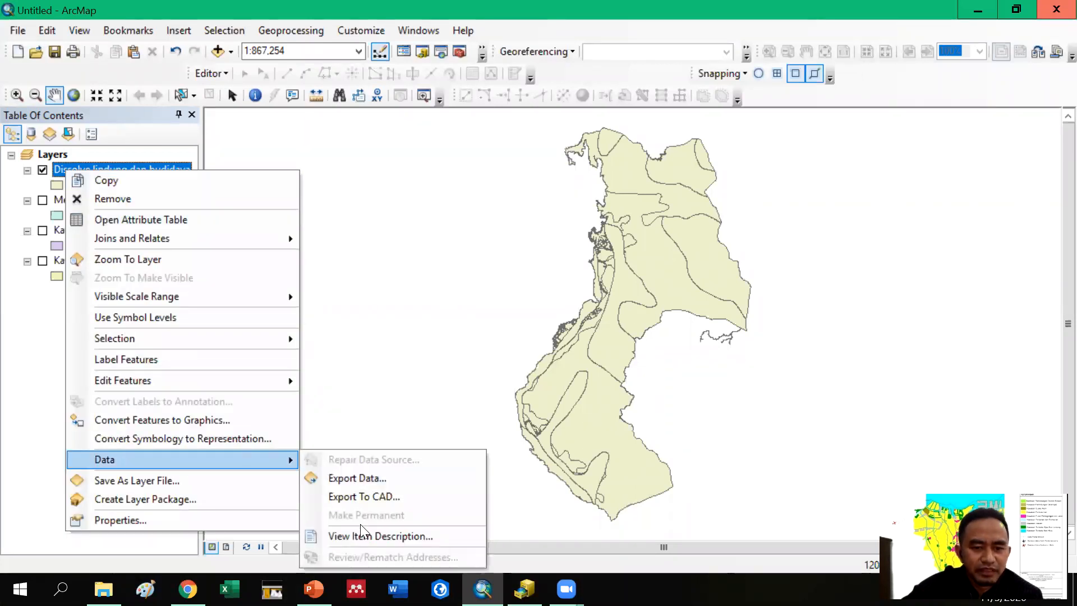
left_click(370, 479)
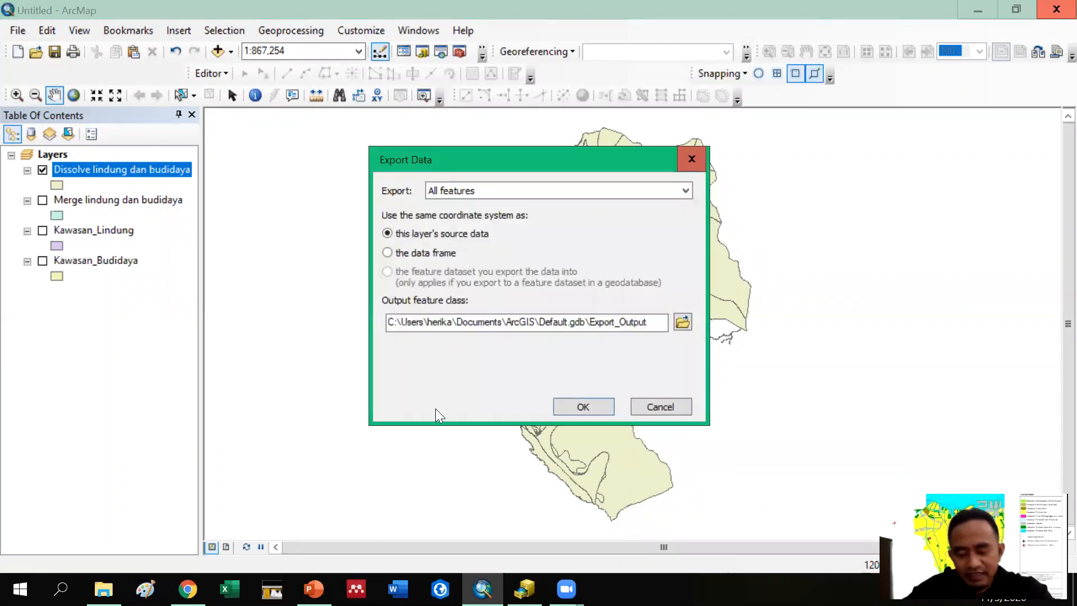
left_click(682, 322)
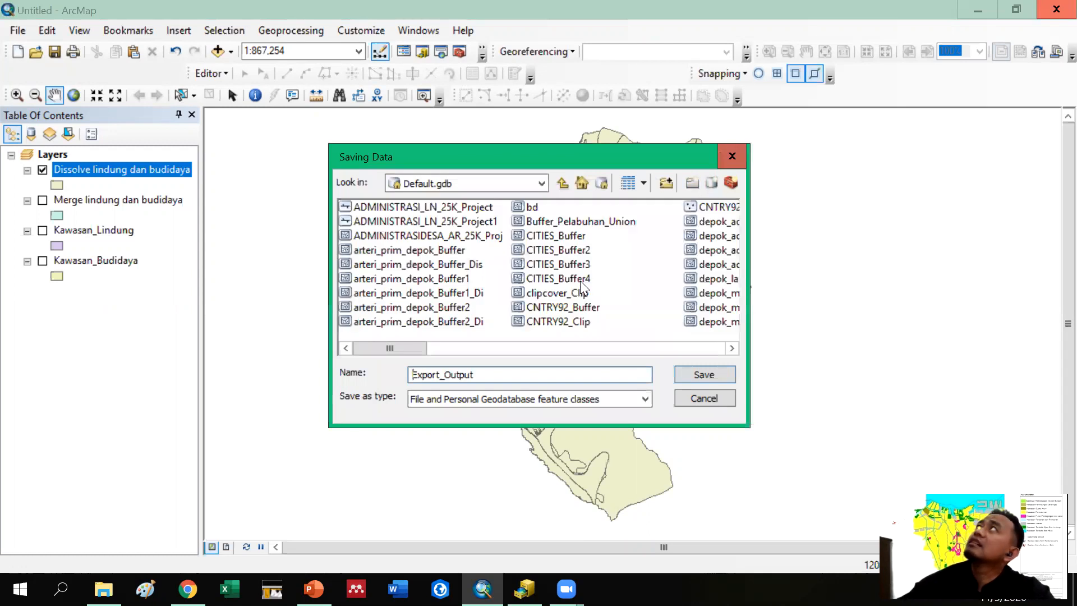
left_click(472, 180)
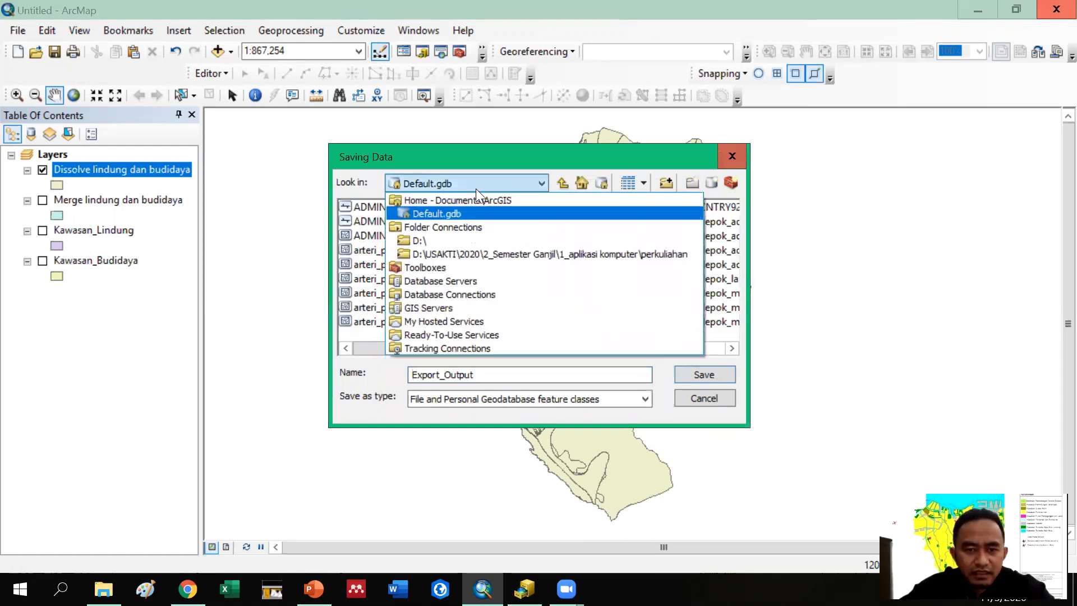
left_click(476, 254)
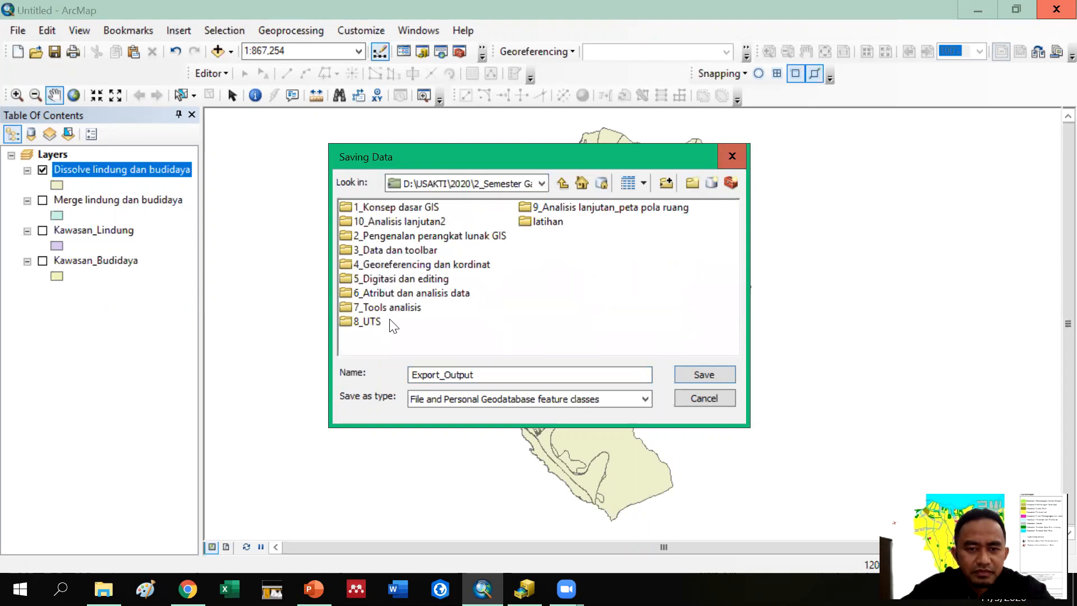
double_click(549, 212)
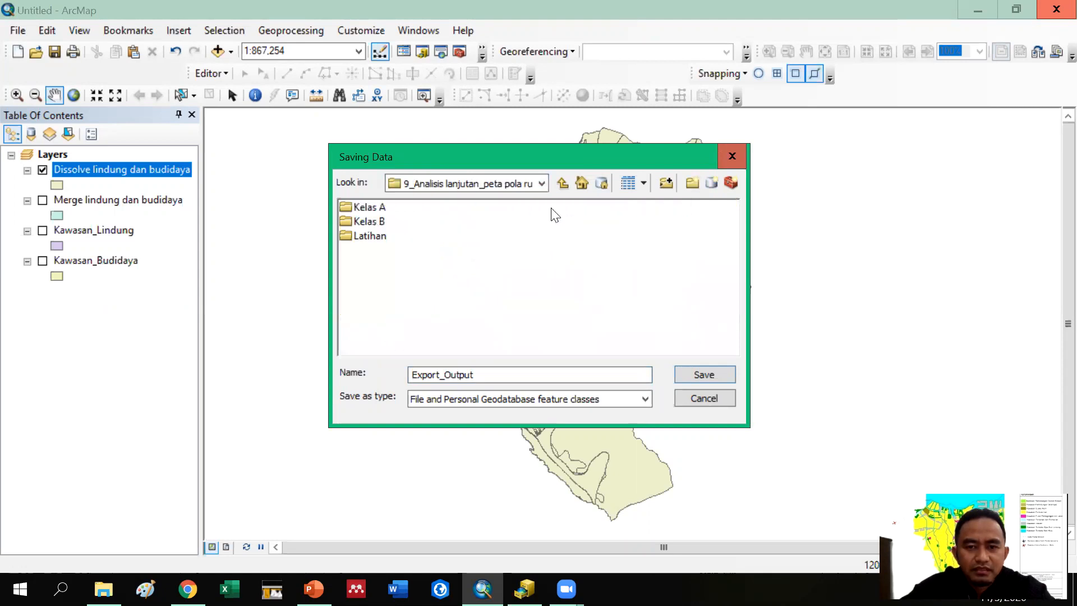
double_click(377, 221)
double_click(382, 209)
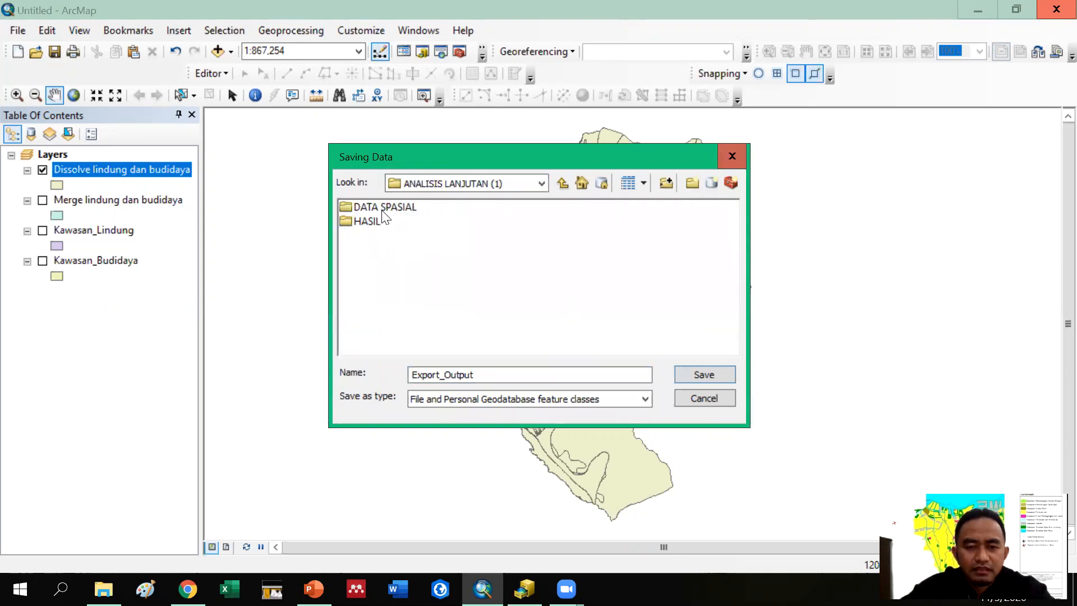
left_click(375, 221)
double_click(374, 219)
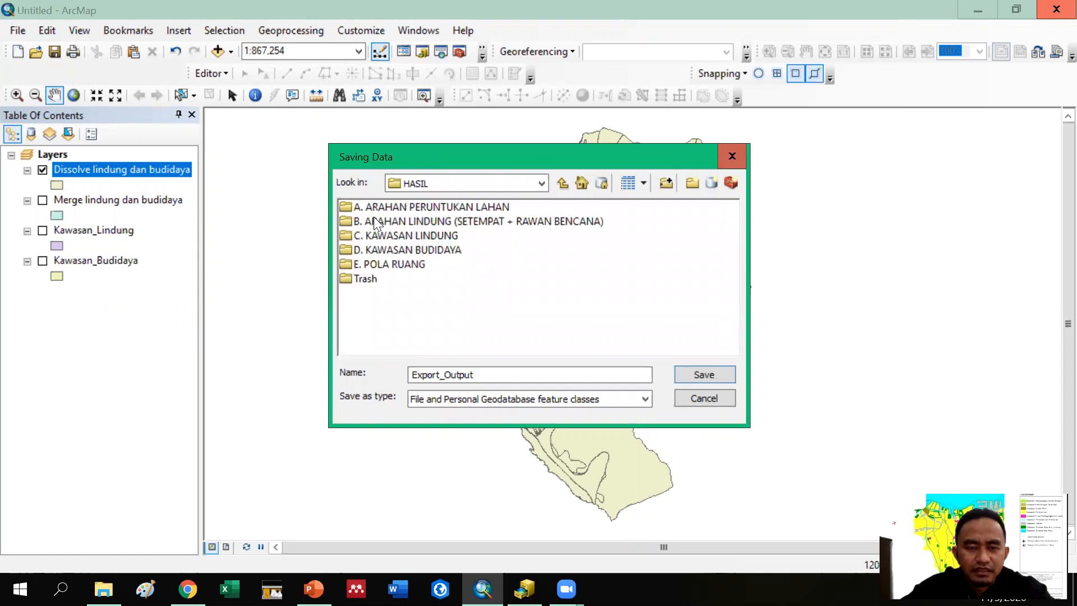
double_click(386, 263)
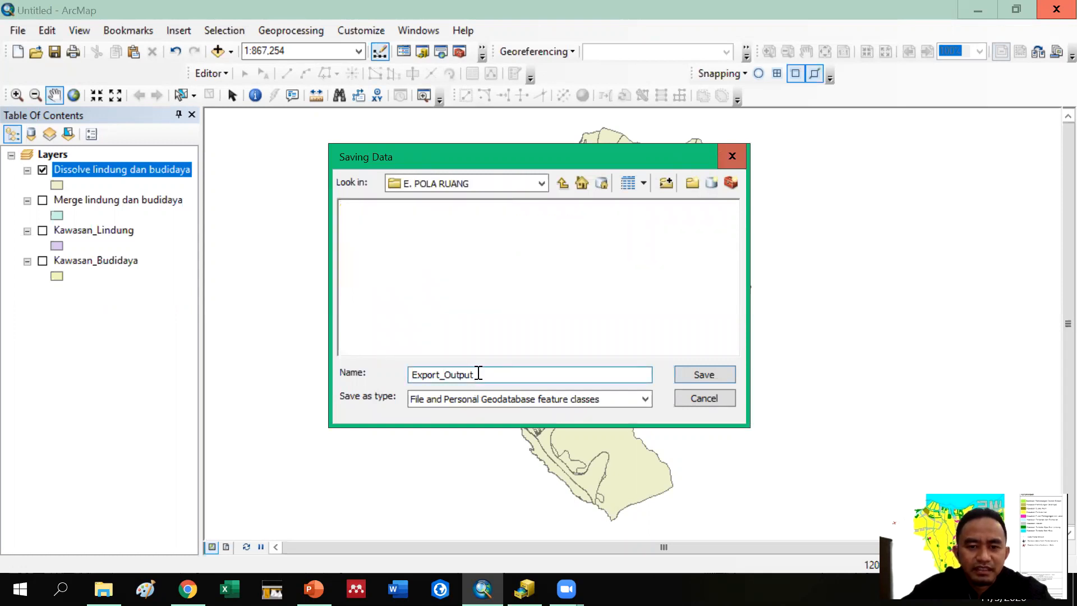
Step: Export the data to the map as a shapefile named Pola Ruang and hide the Dissolve lindung dan budidaya layer
left_click_drag(494, 375, 358, 374)
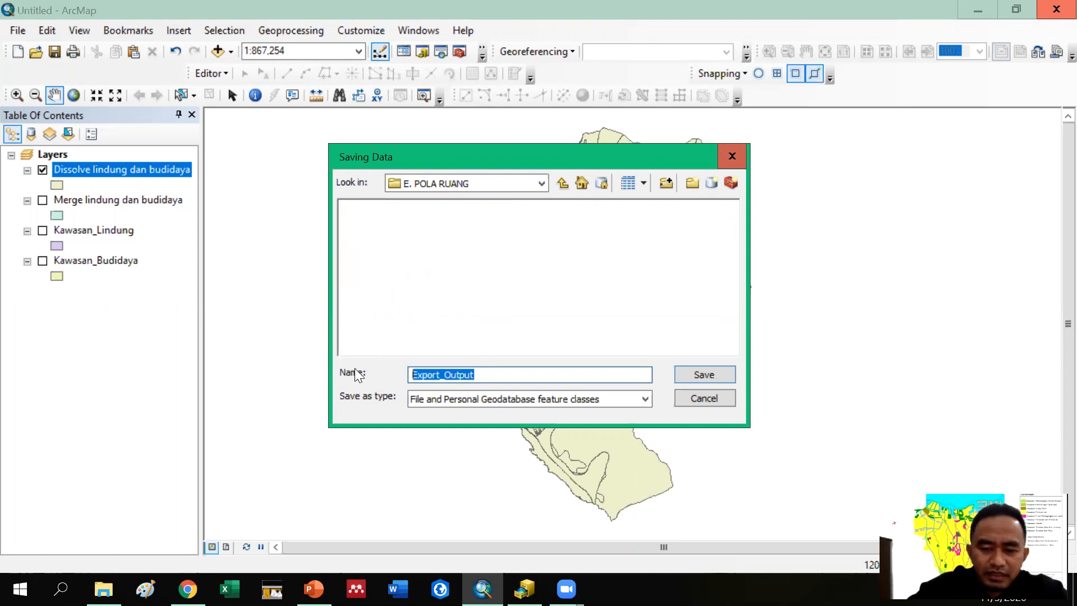
type("Pola Ruang")
left_click(645, 400)
left_click(553, 425)
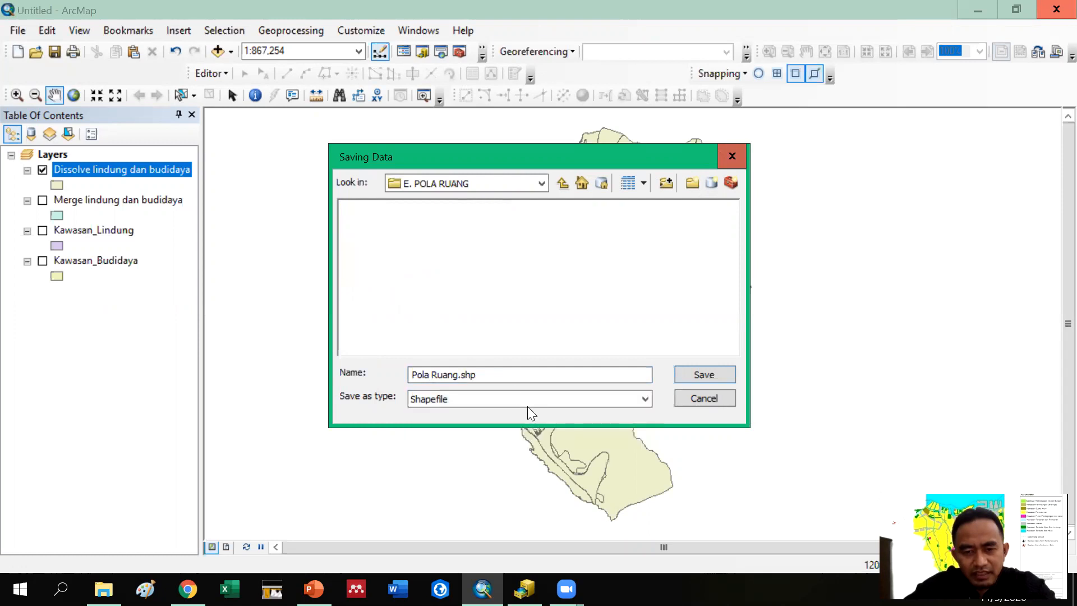
left_click(685, 375)
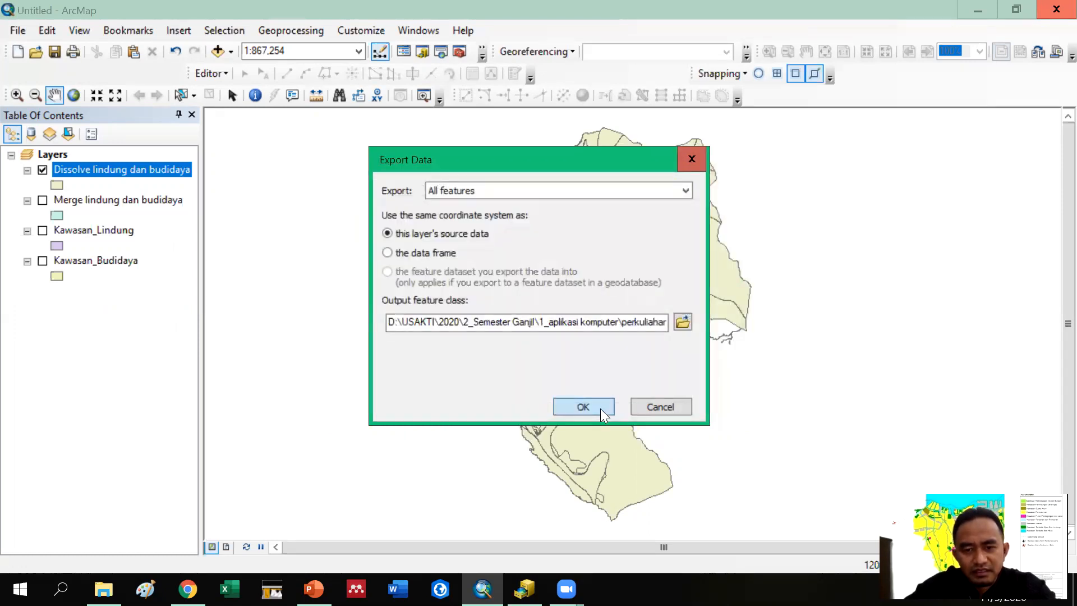
left_click(600, 407)
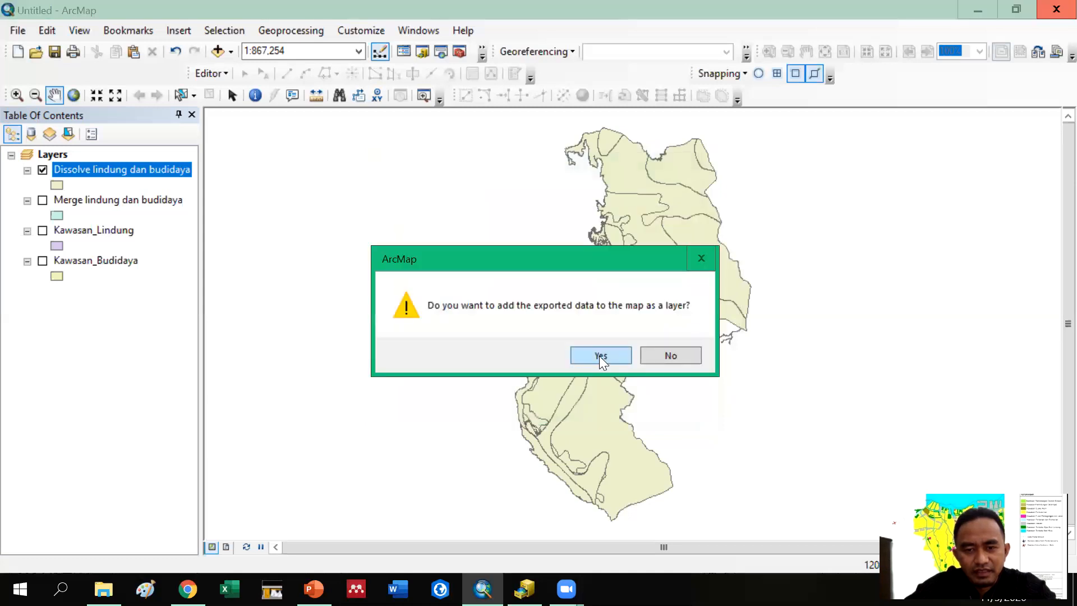
left_click(599, 356)
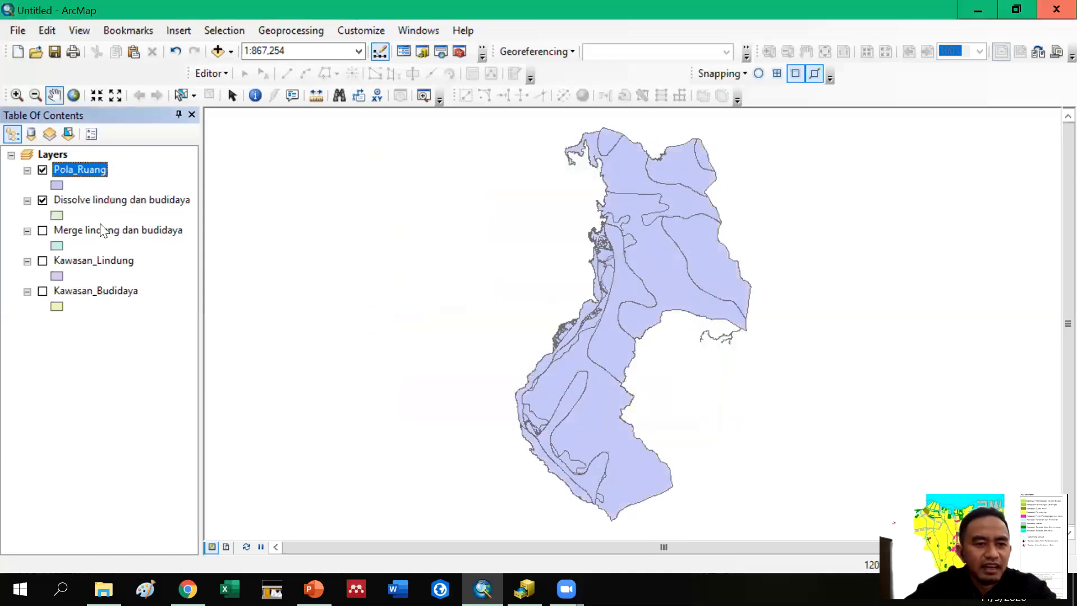
left_click(42, 200)
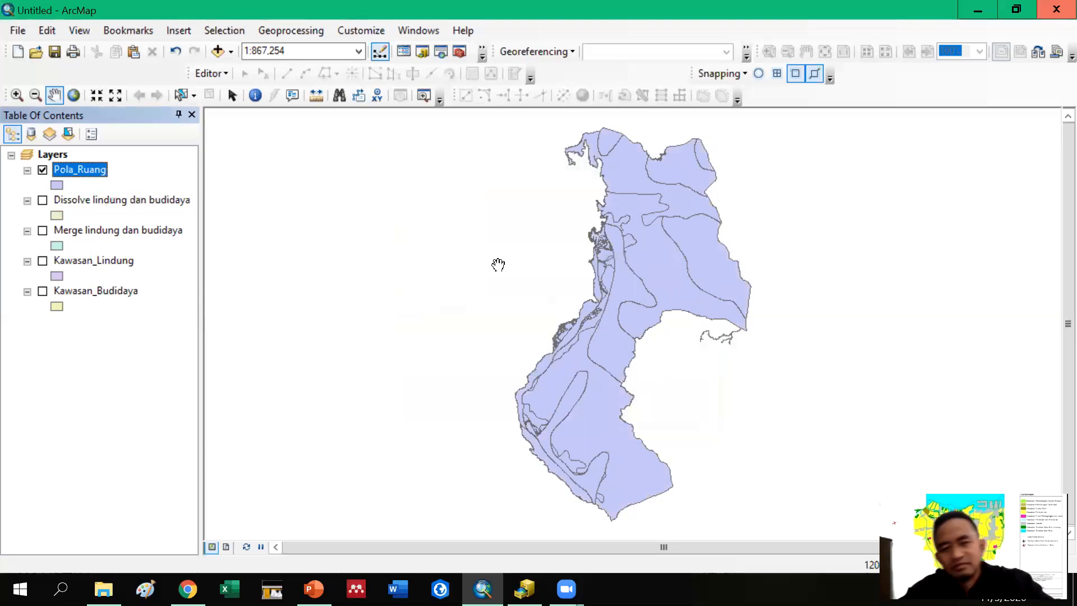
Step: Check the records in the attribute table of the exported Pola_Ruang layer
right_click(89, 169)
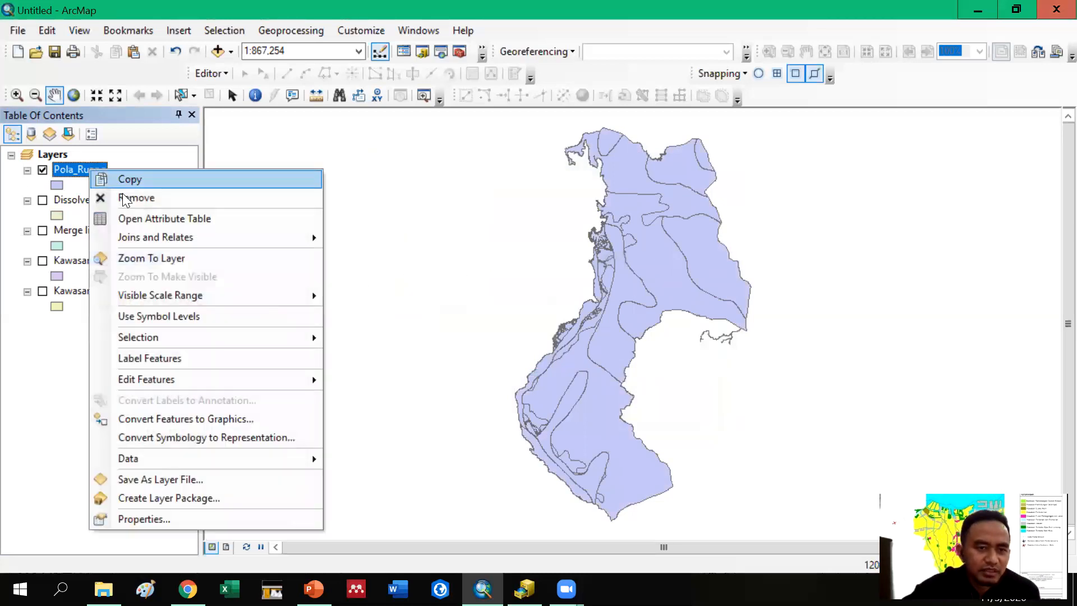
left_click(153, 219)
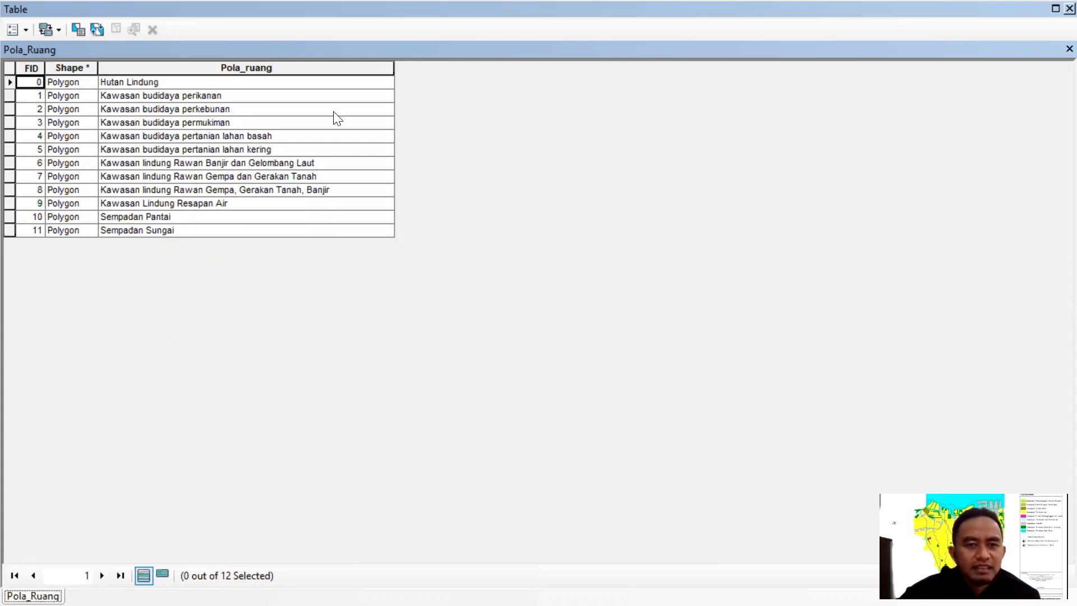
left_click(1067, 10)
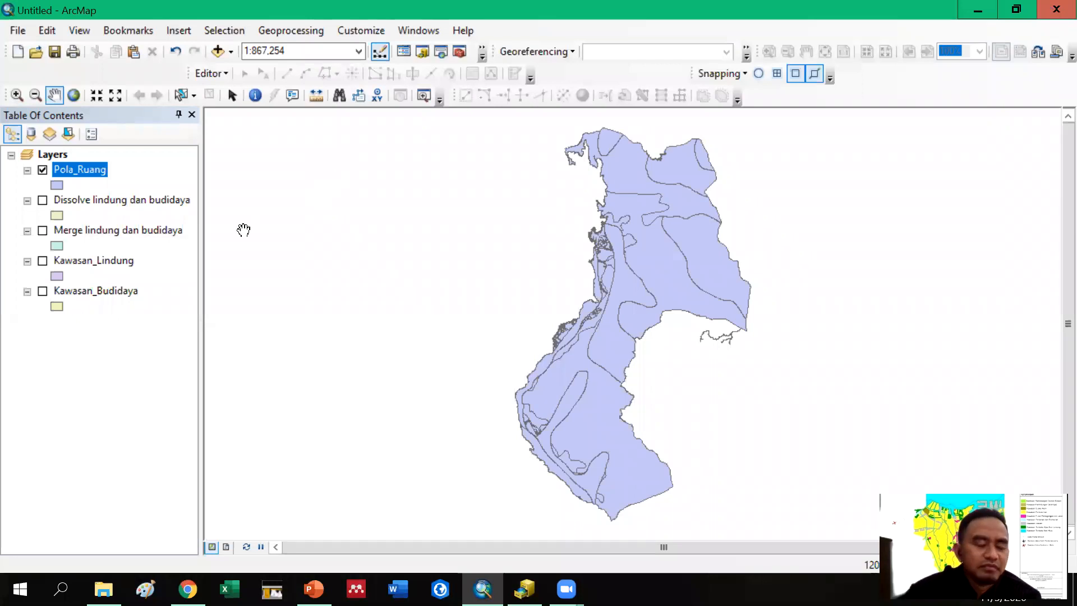
Step: Symbolize the Pola_Ruang layer by unique values of the Pola_ruang field and add all its values
right_click(101, 173)
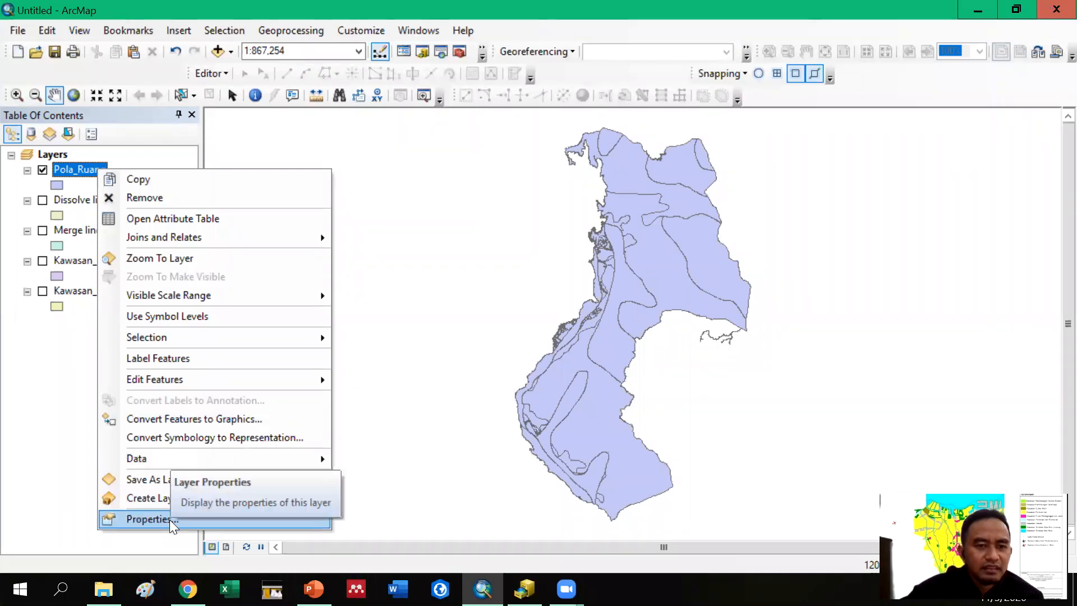
left_click(152, 516)
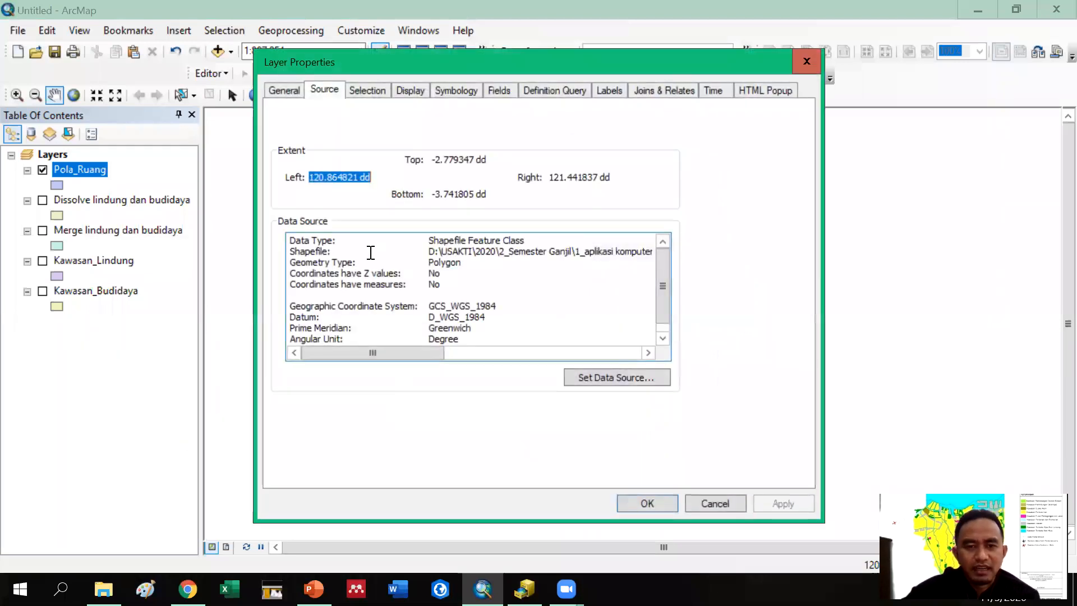
left_click(444, 93)
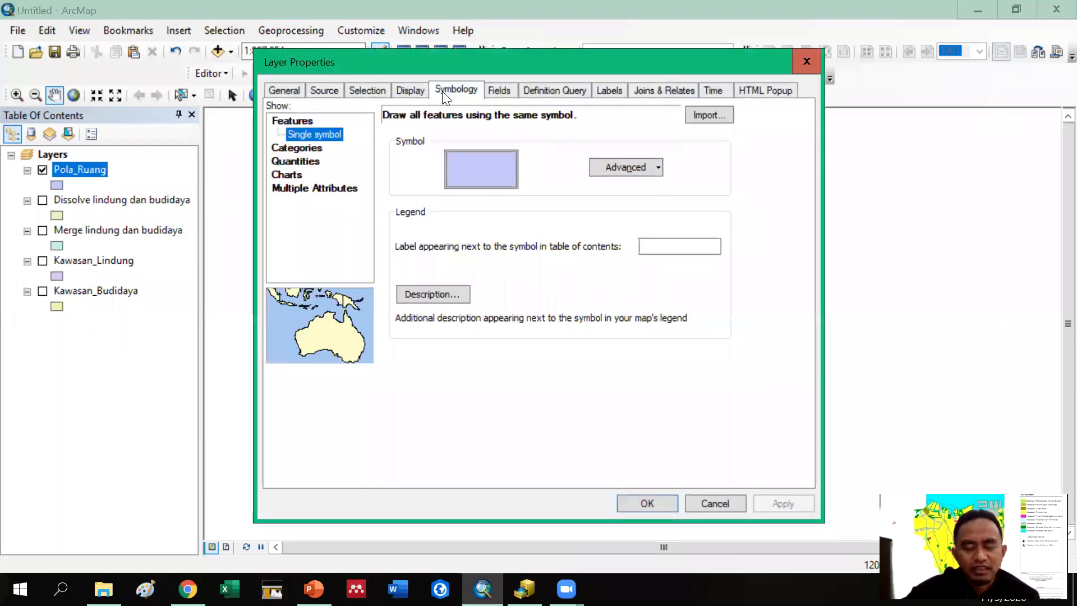
left_click(289, 149)
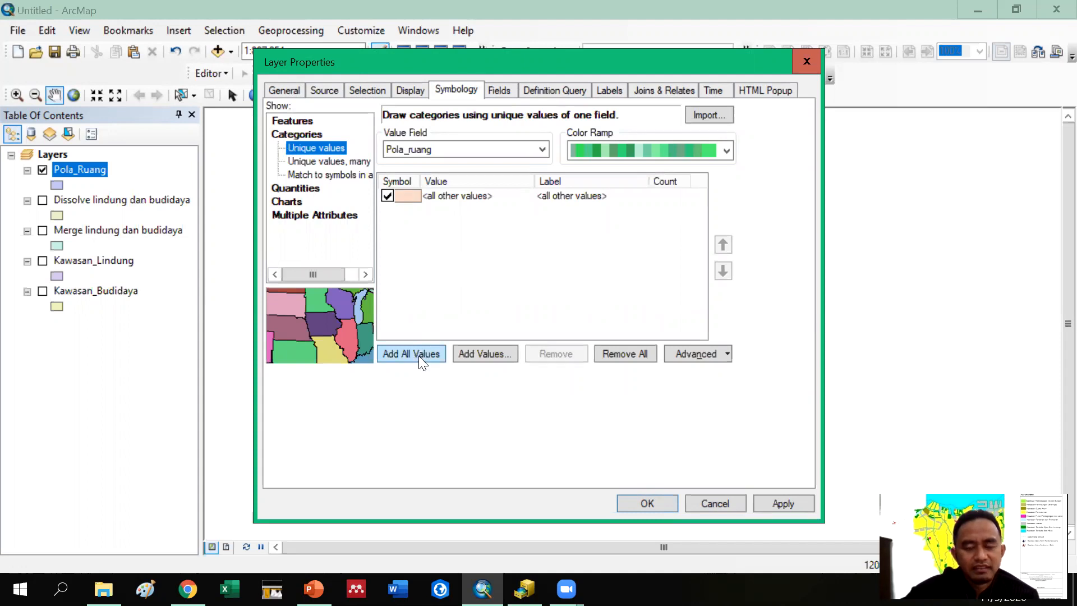
left_click(441, 149)
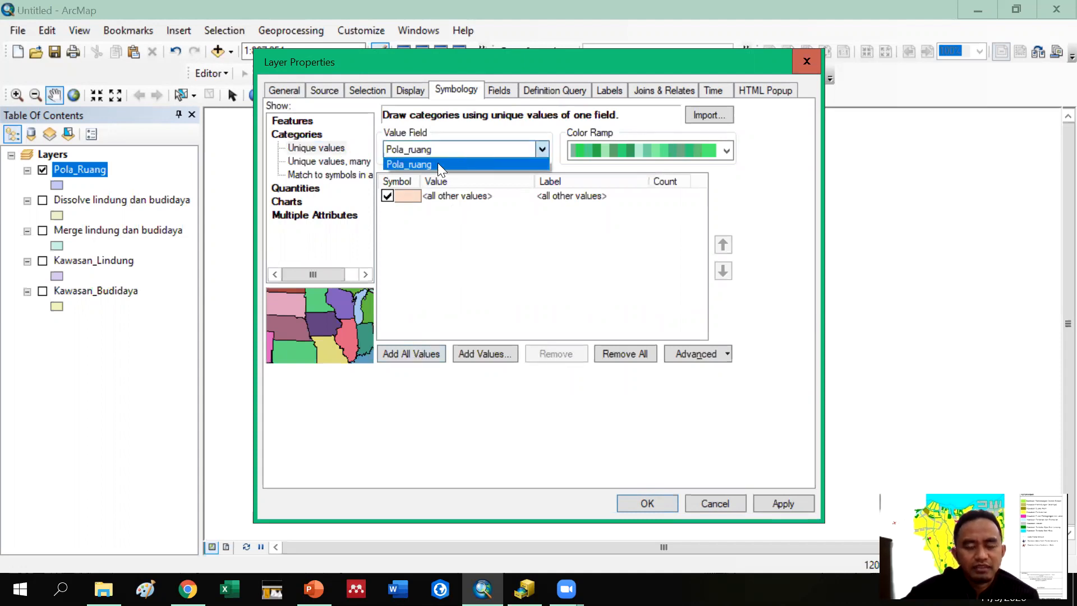
left_click(438, 163)
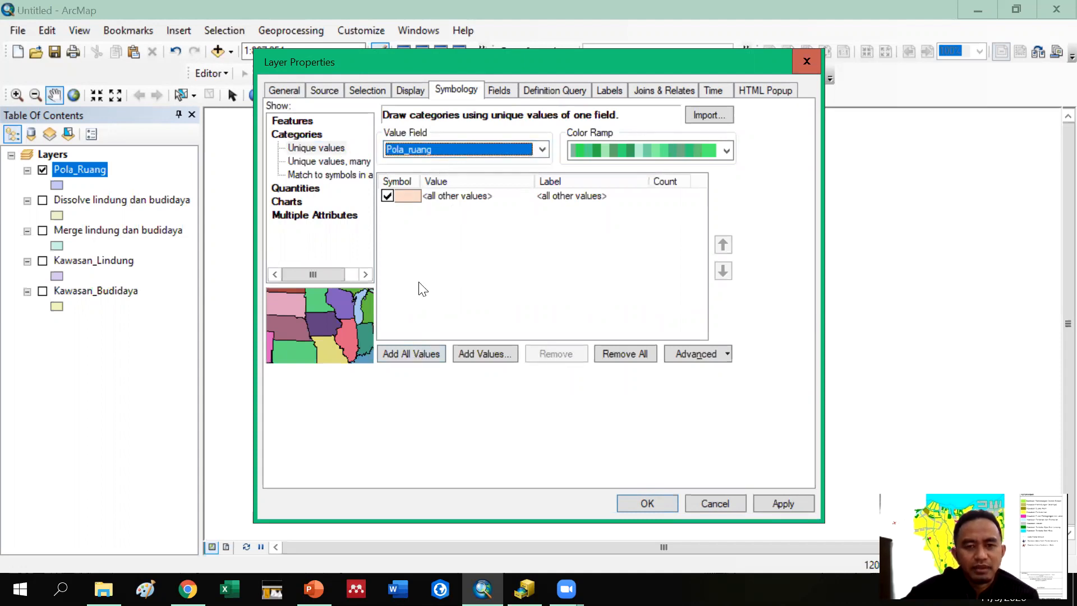
left_click(432, 354)
scroll(559, 278, "down", 2)
scroll(558, 279, "up", 2)
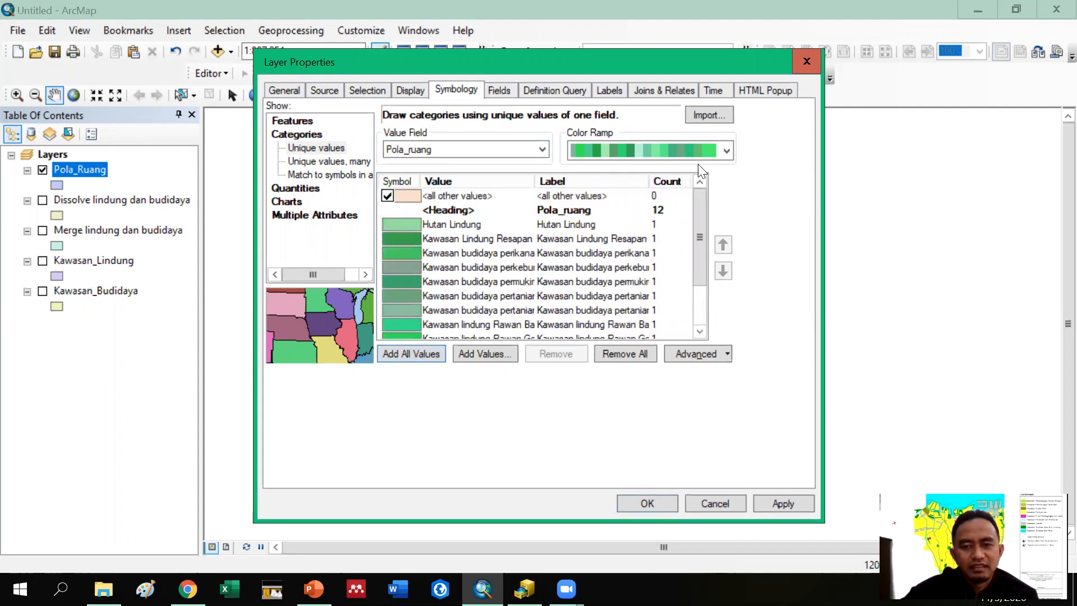
Step: Apply a dark multicolour ramp to the Pola_ruang categories
left_click(726, 150)
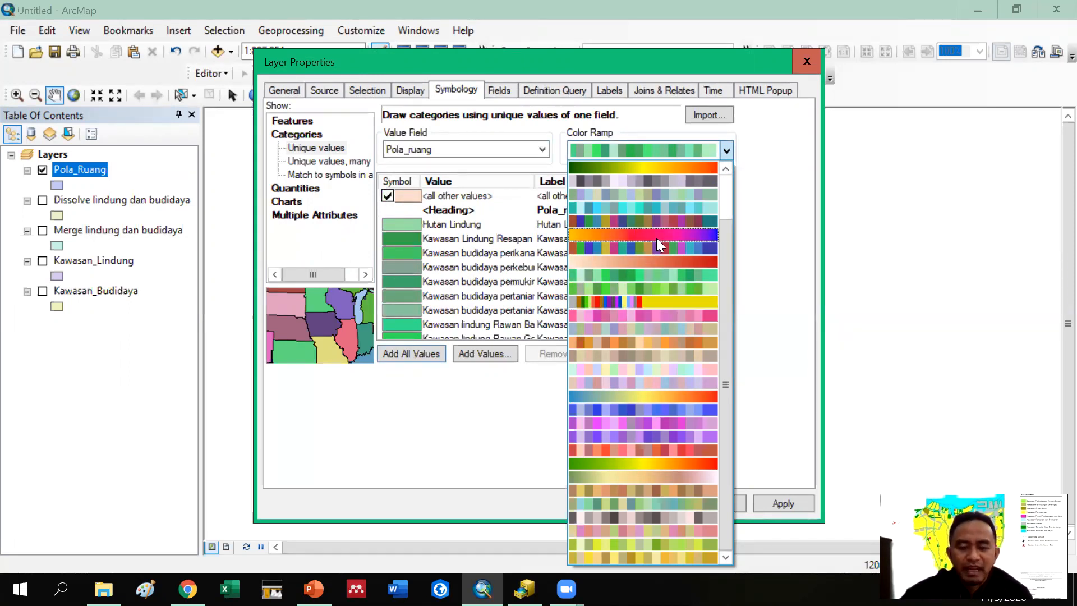
left_click(664, 221)
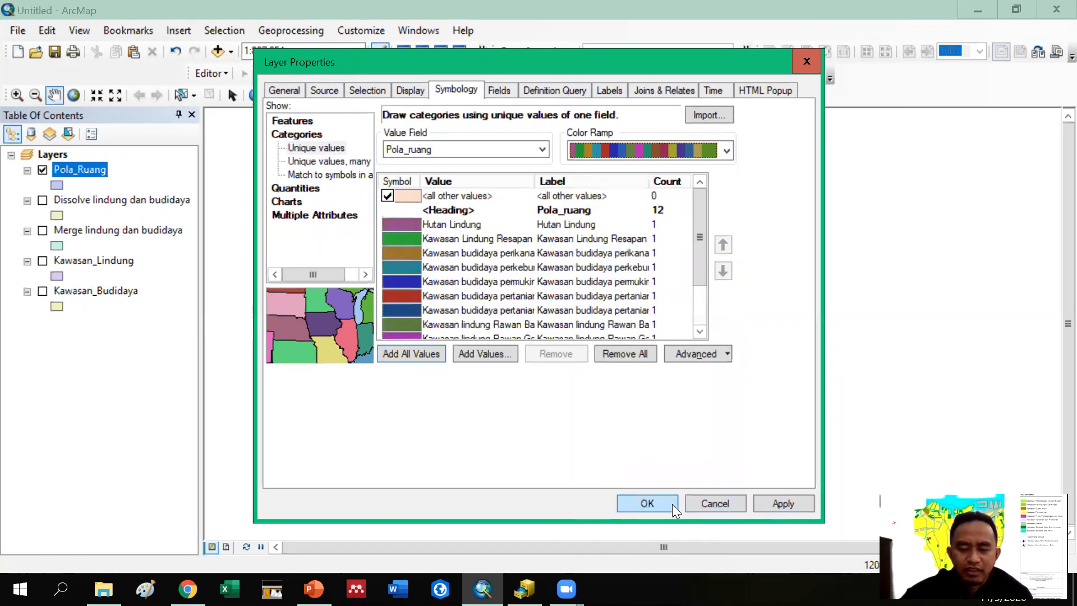
left_click(772, 503)
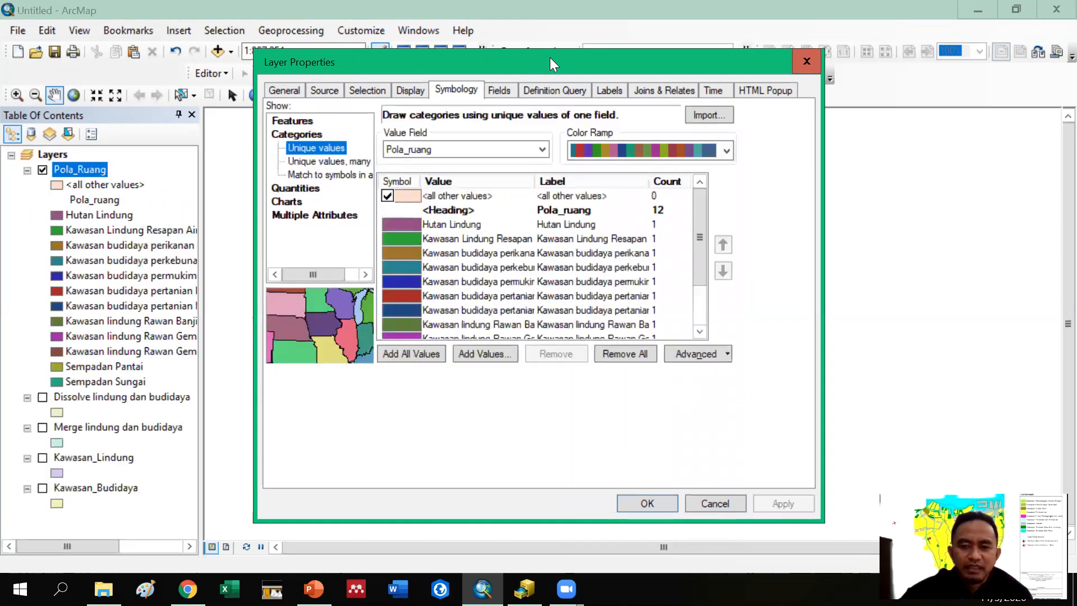
Step: Uncover the map behind the layer properties and apply a brighter multicolour ramp to the Pola_ruang categories
left_click_drag(550, 57, 249, 118)
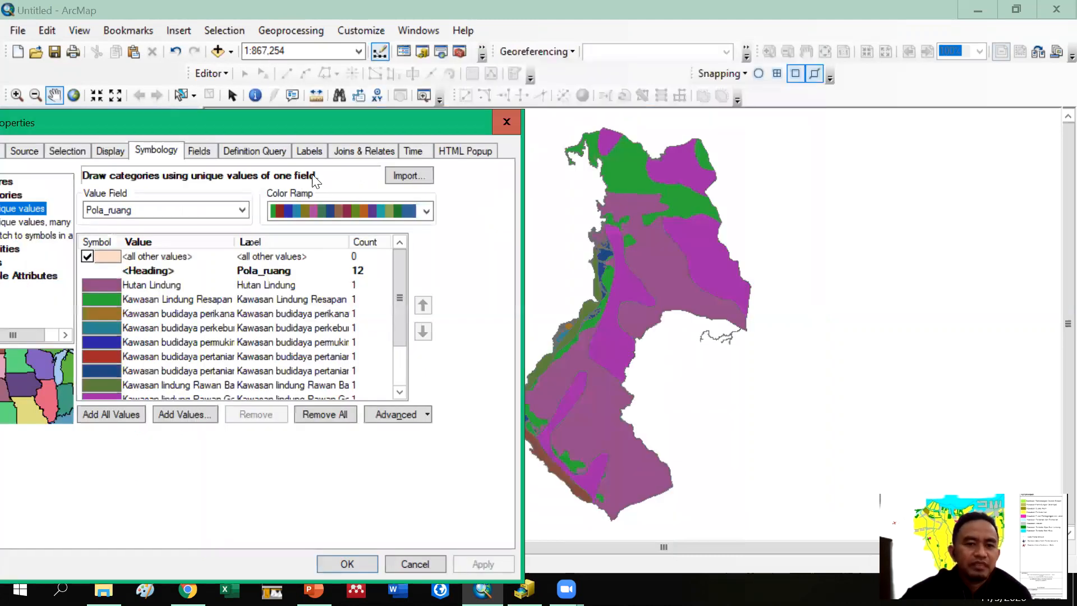
left_click(428, 210)
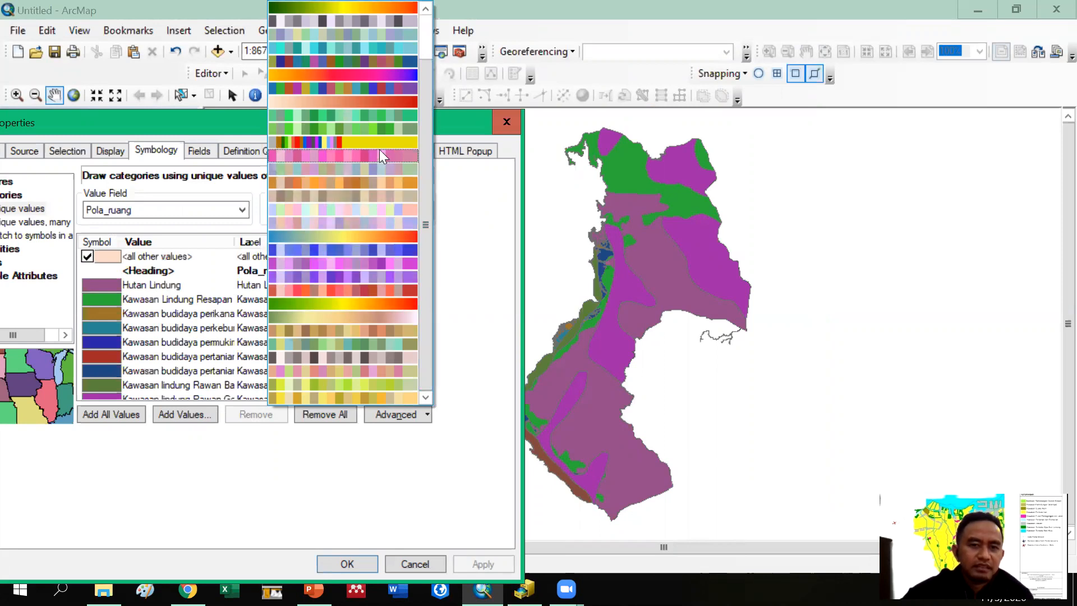
left_click(388, 90)
left_click(483, 564)
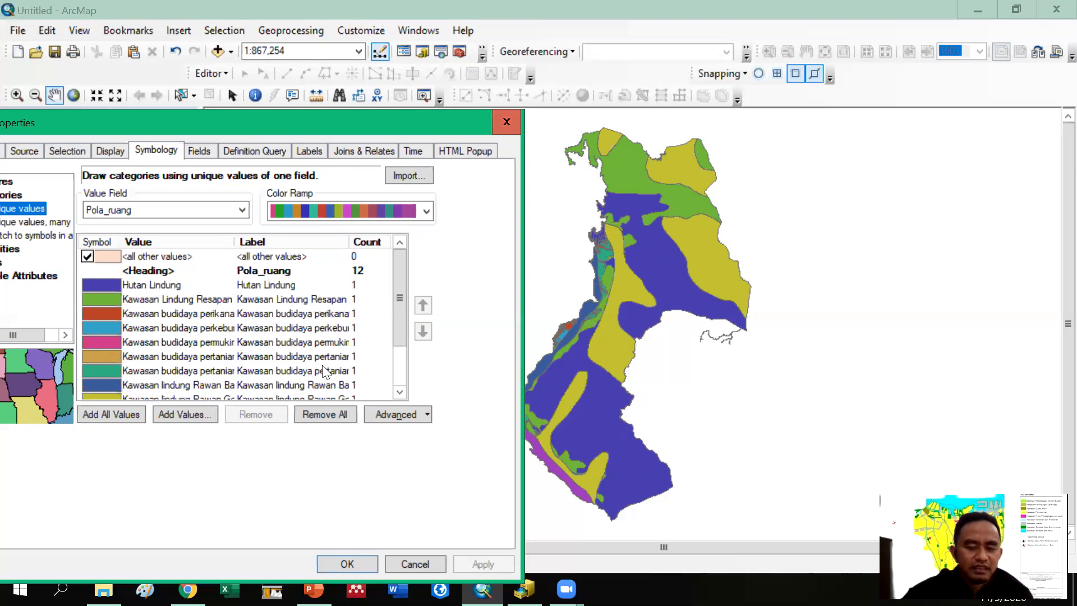
Step: Close the layer properties and open the attribute table of the Pola_Ruang layer
left_click(507, 123)
left_click_drag(445, 295, 380, 305)
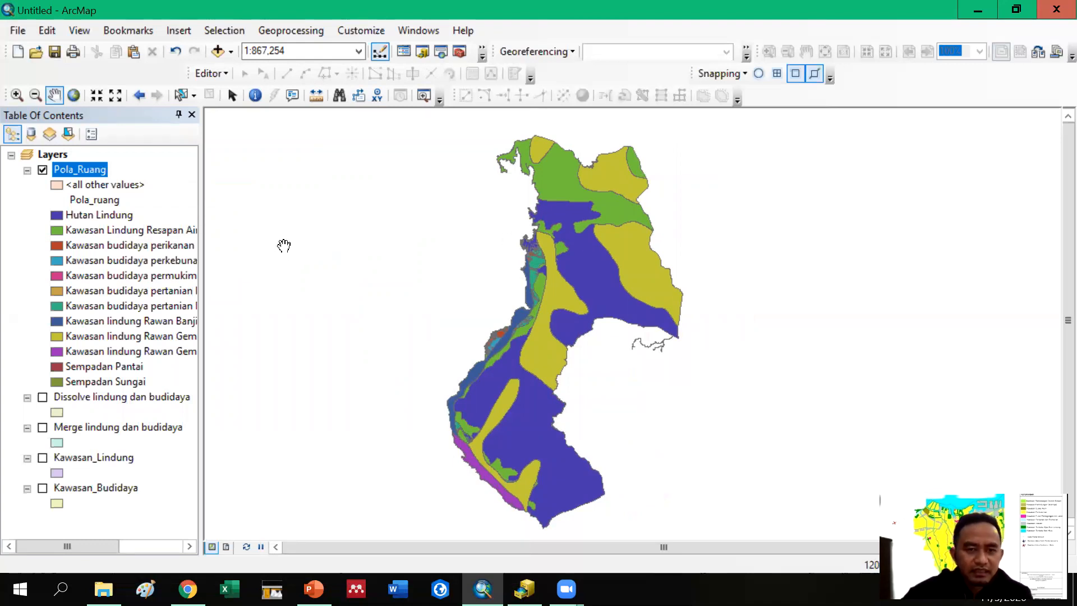
right_click(93, 169)
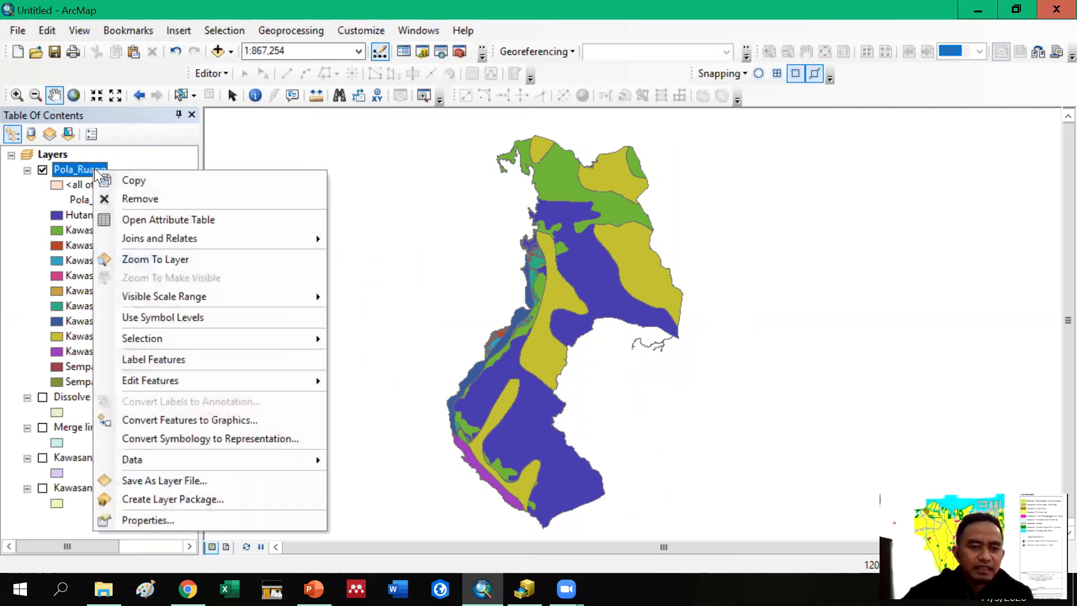
left_click(134, 220)
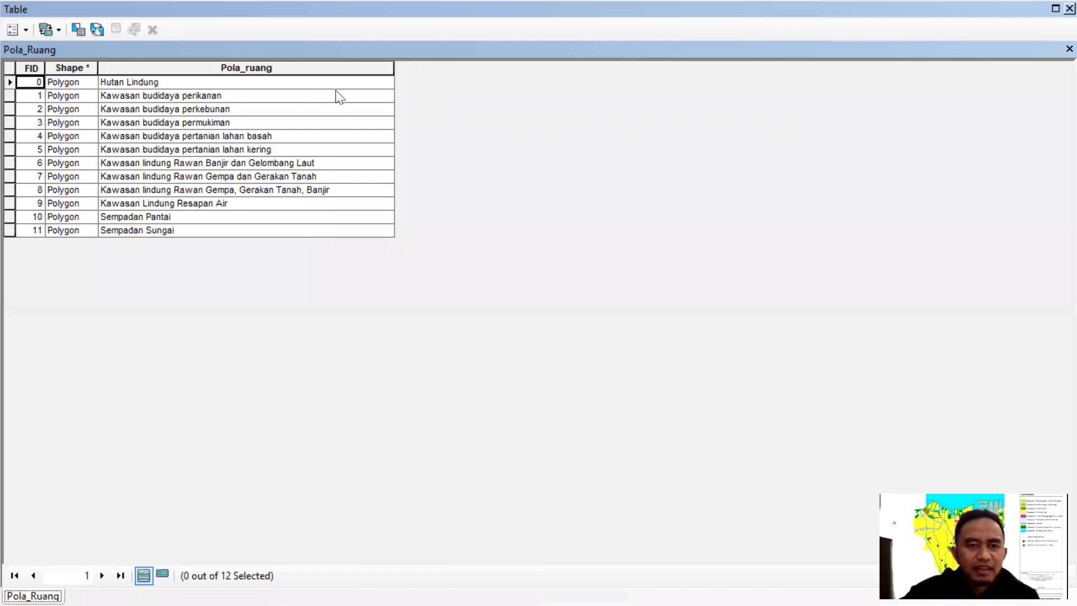
Step: Add a Double field named Luas to the Pola_Ruang attribute table
left_click(26, 30)
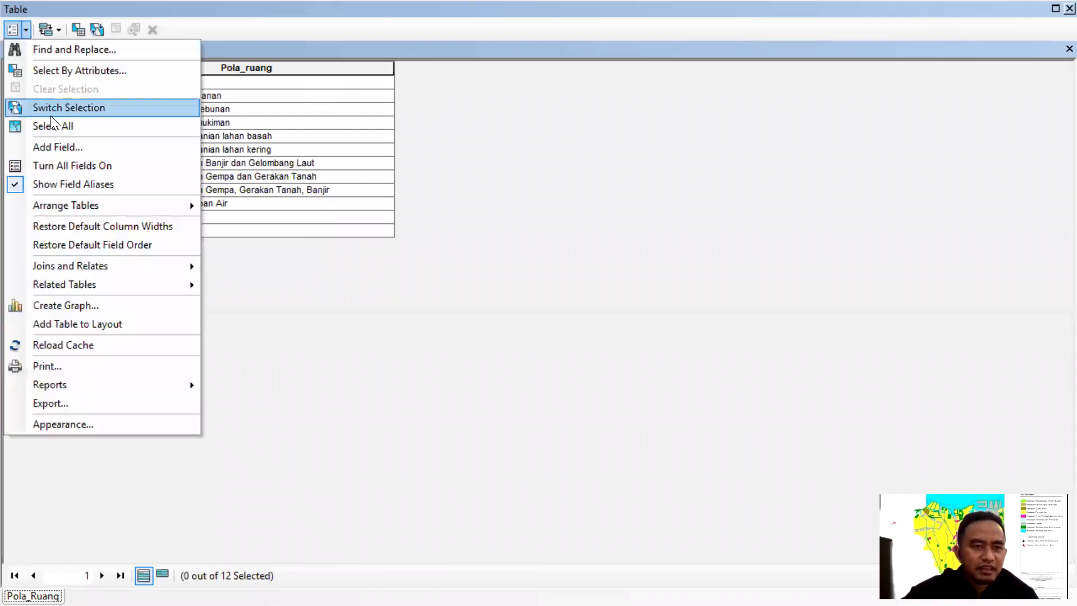
left_click(54, 149)
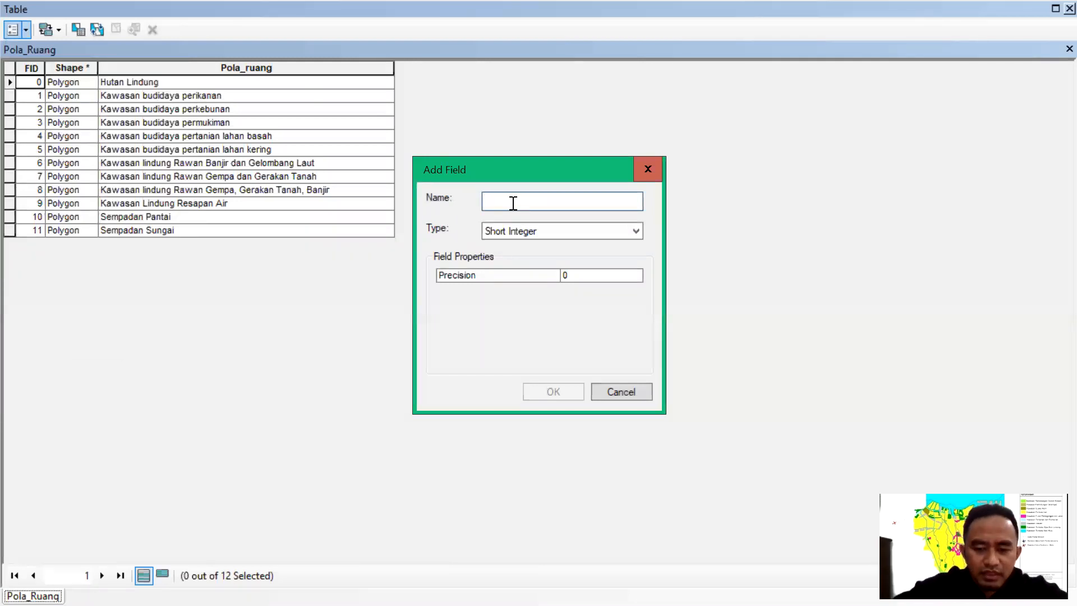
type("Luas")
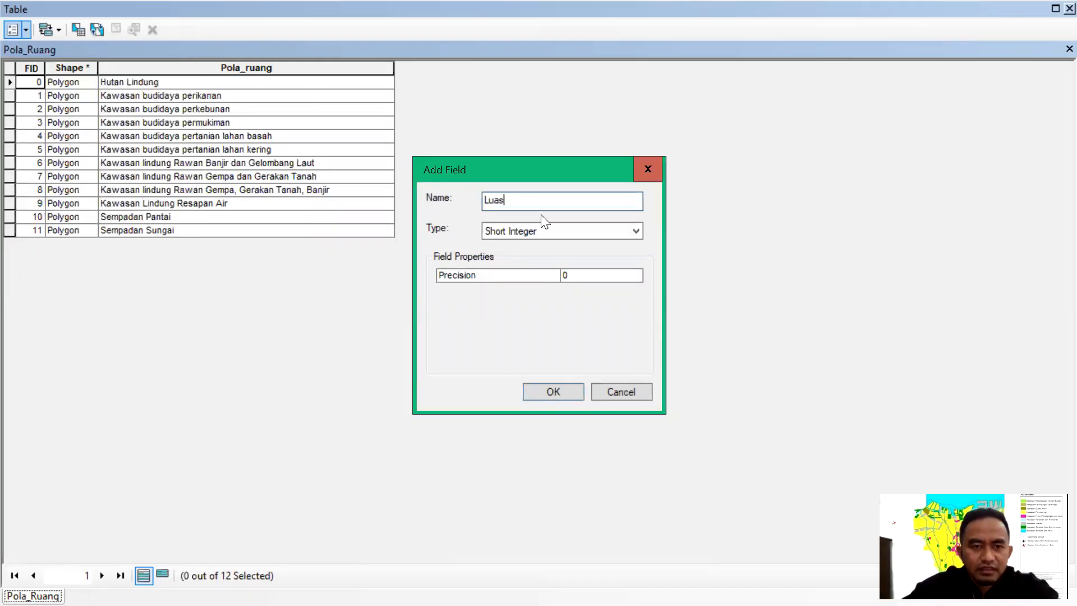
key("Tab")
left_click(632, 233)
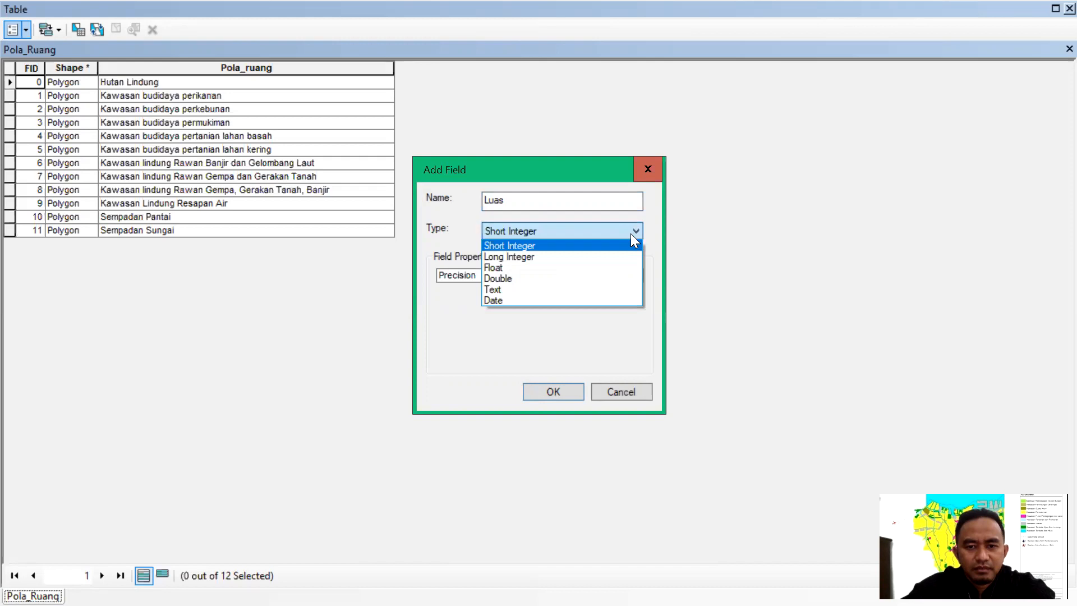
left_click(594, 279)
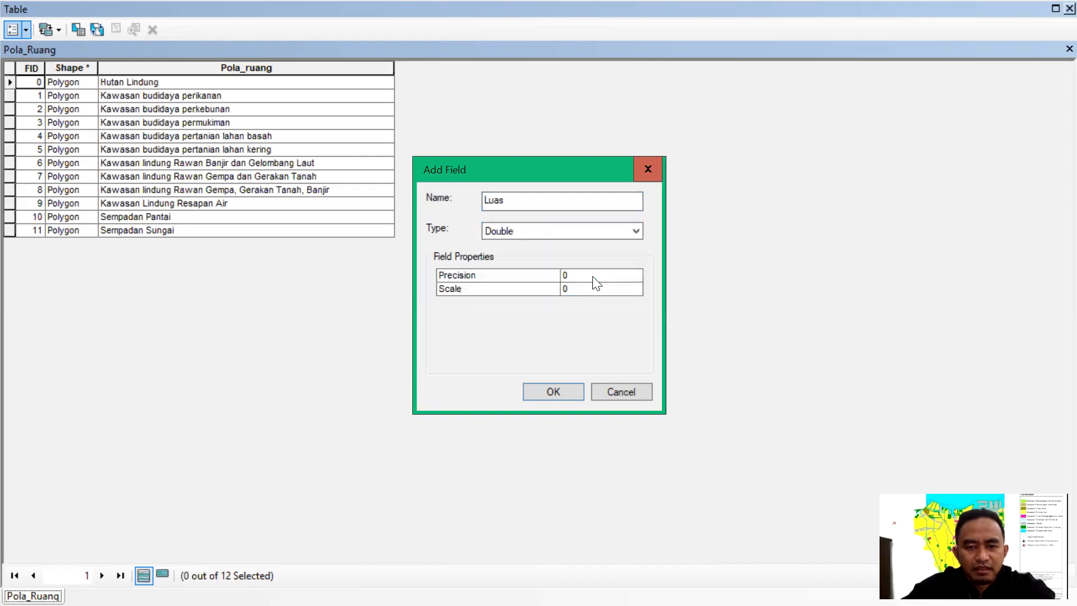
left_click(561, 391)
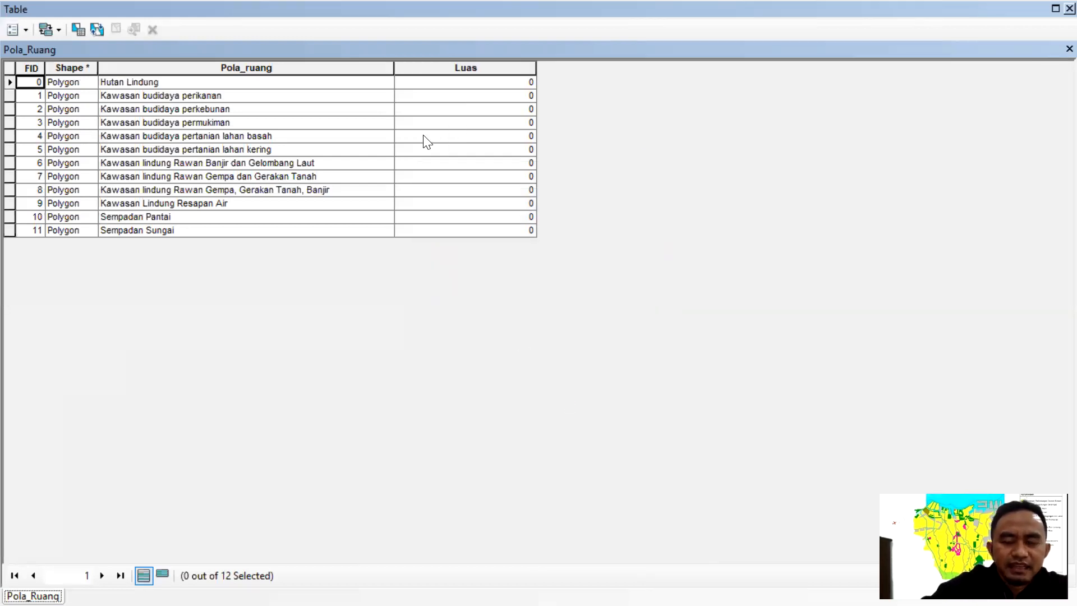
Step: Try to calculate the polygon areas into the Luas field using the data source's coordinate system
right_click(490, 68)
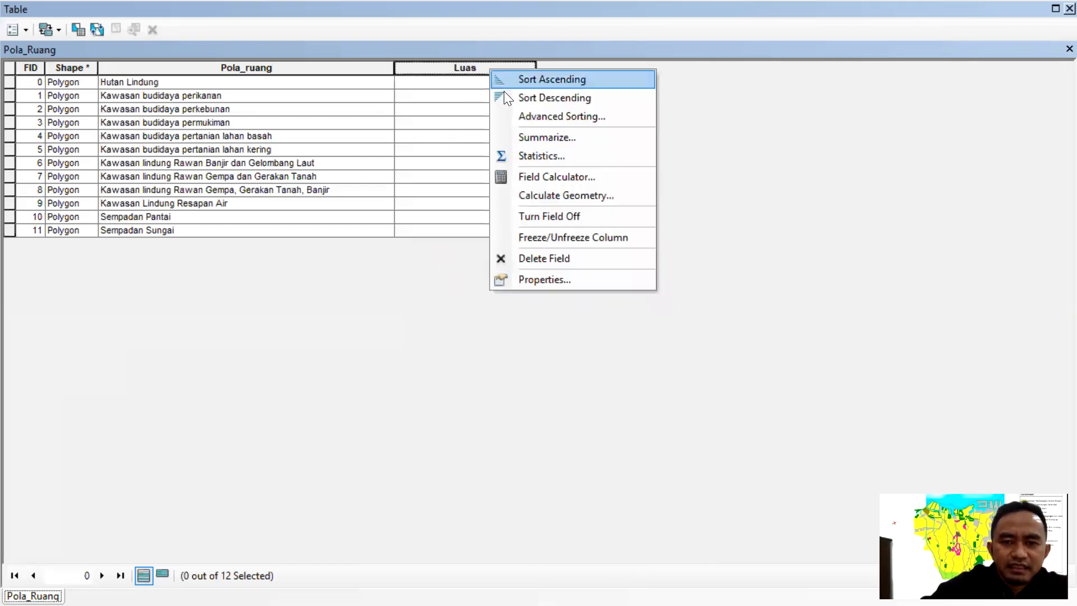
left_click(540, 194)
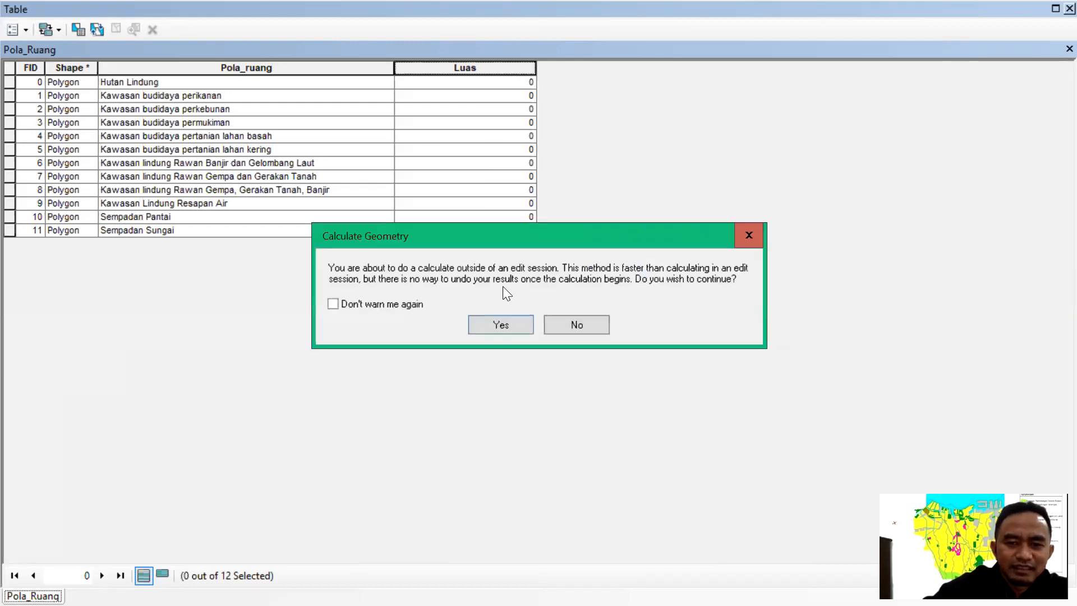
left_click(502, 325)
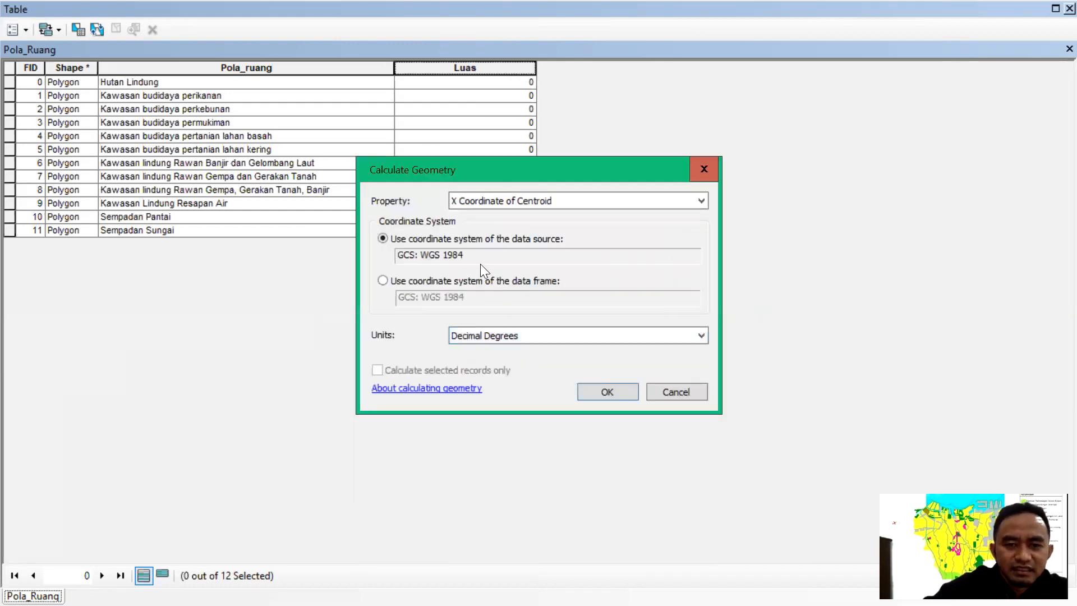
left_click(618, 201)
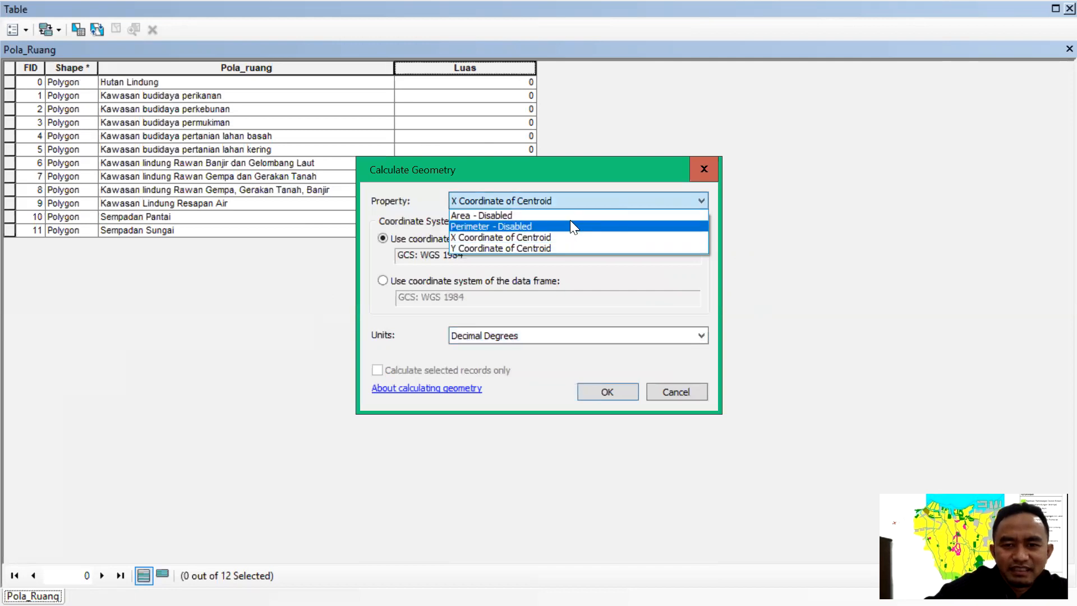
left_click(561, 214)
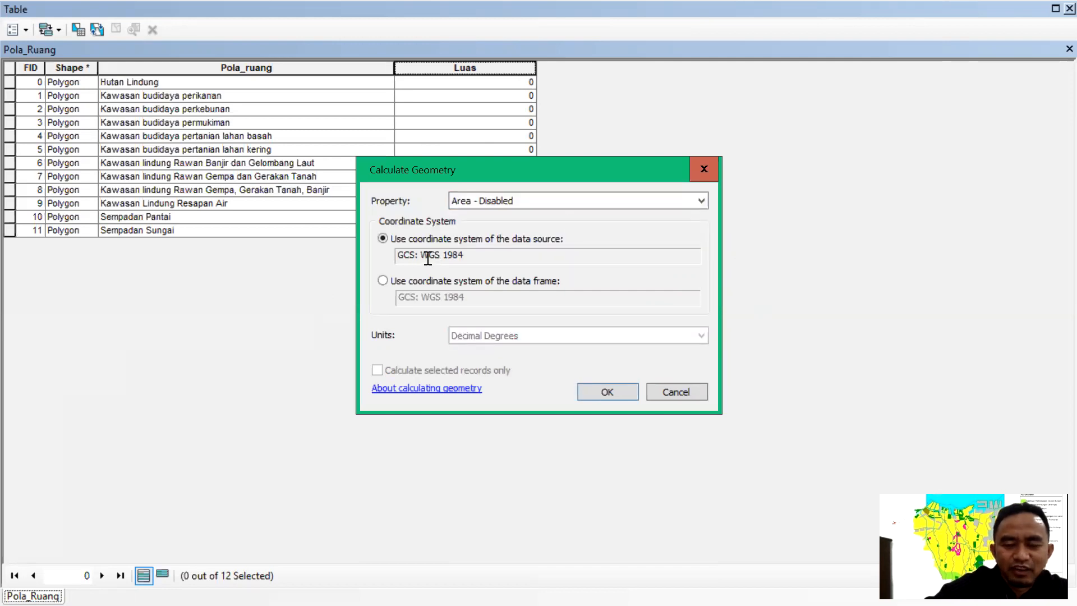
left_click(696, 174)
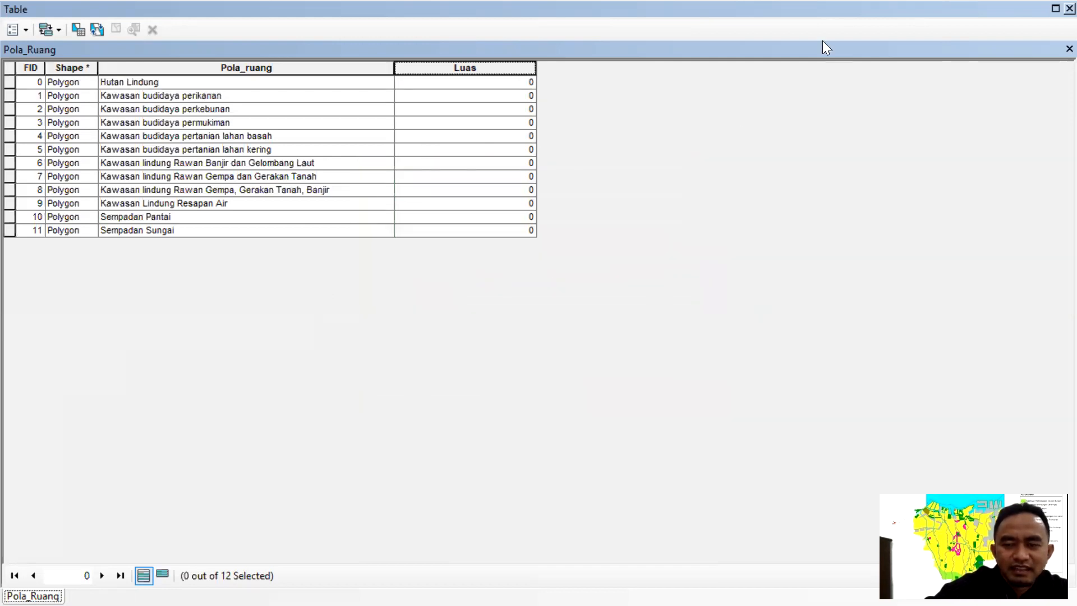
left_click(1070, 9)
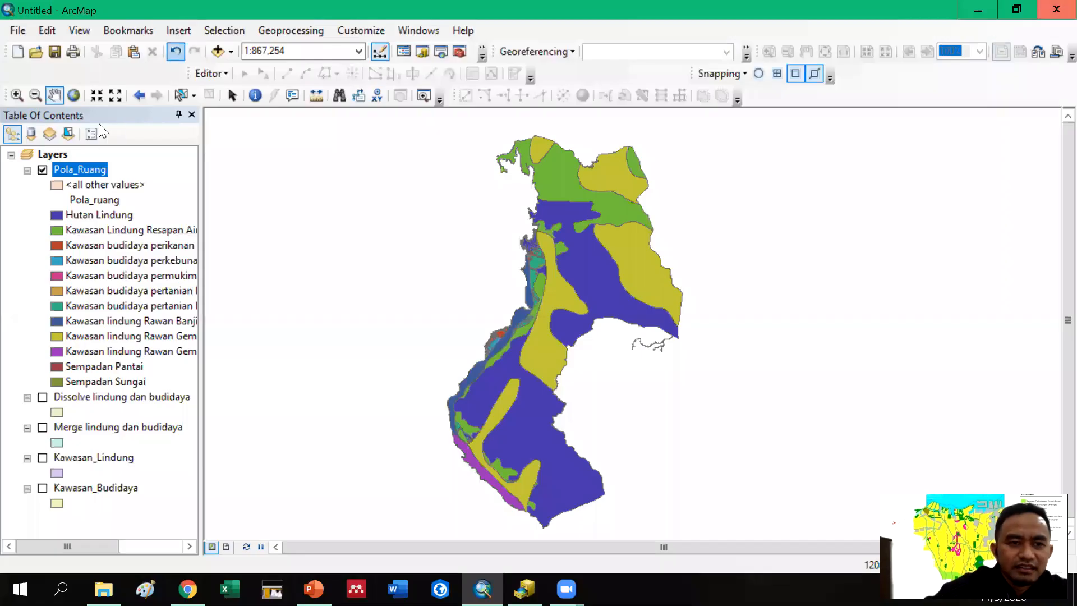
Step: Check the coordinate system of the Pola_Ruang layer in its source properties
right_click(47, 152)
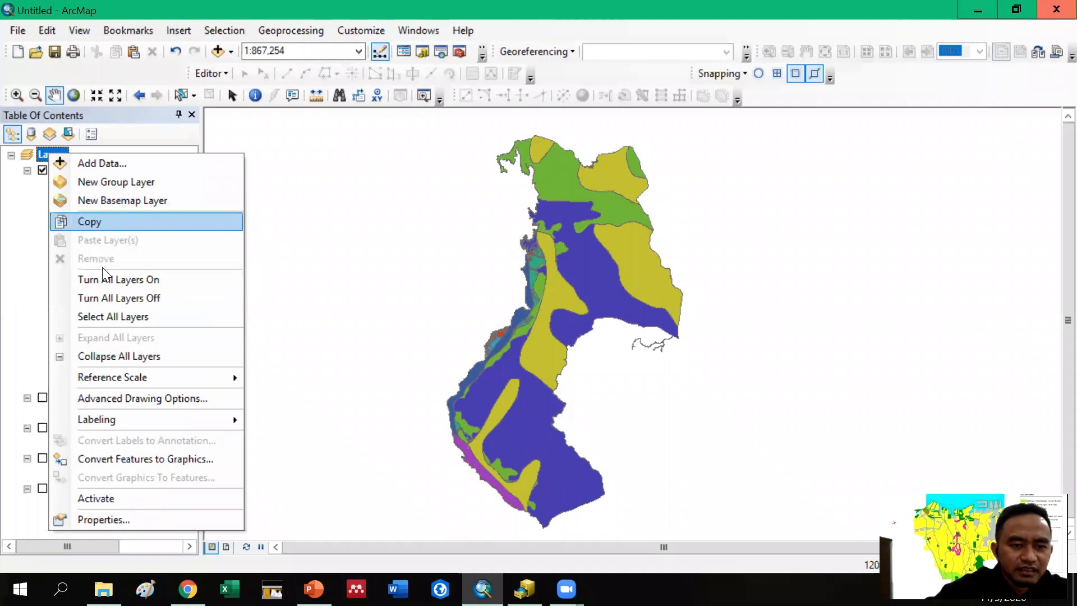
left_click(29, 198)
right_click(70, 170)
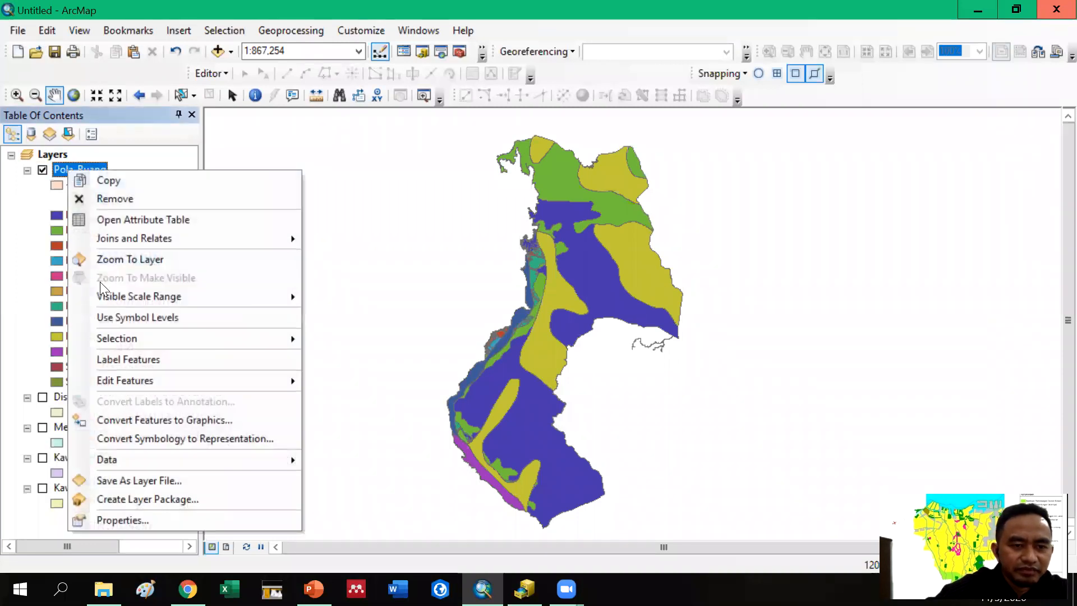
left_click(124, 520)
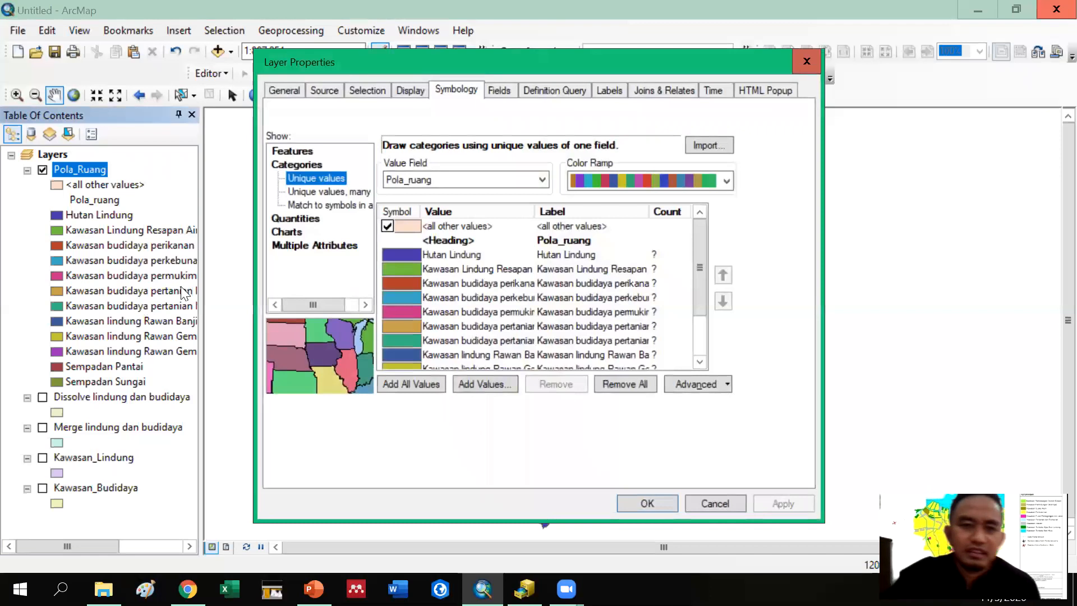
left_click(329, 91)
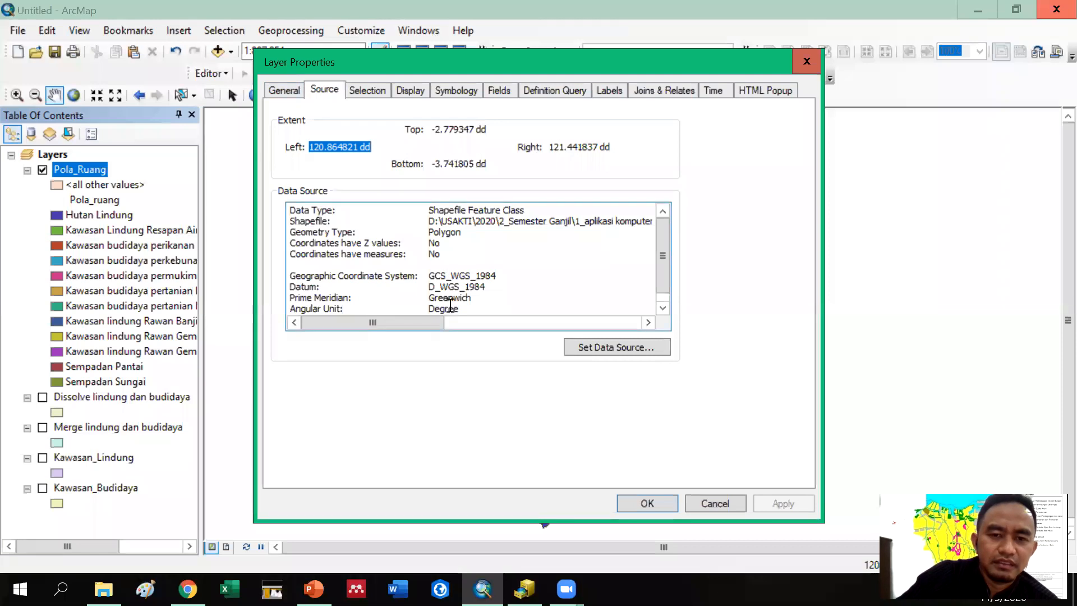
scroll(447, 303, "down", 1)
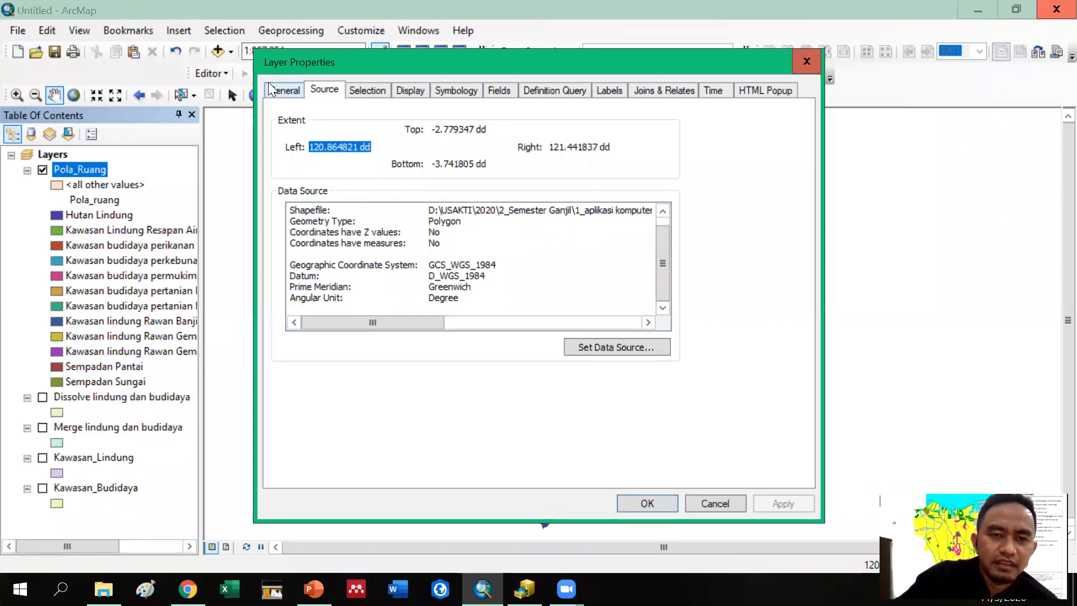
left_click(282, 90)
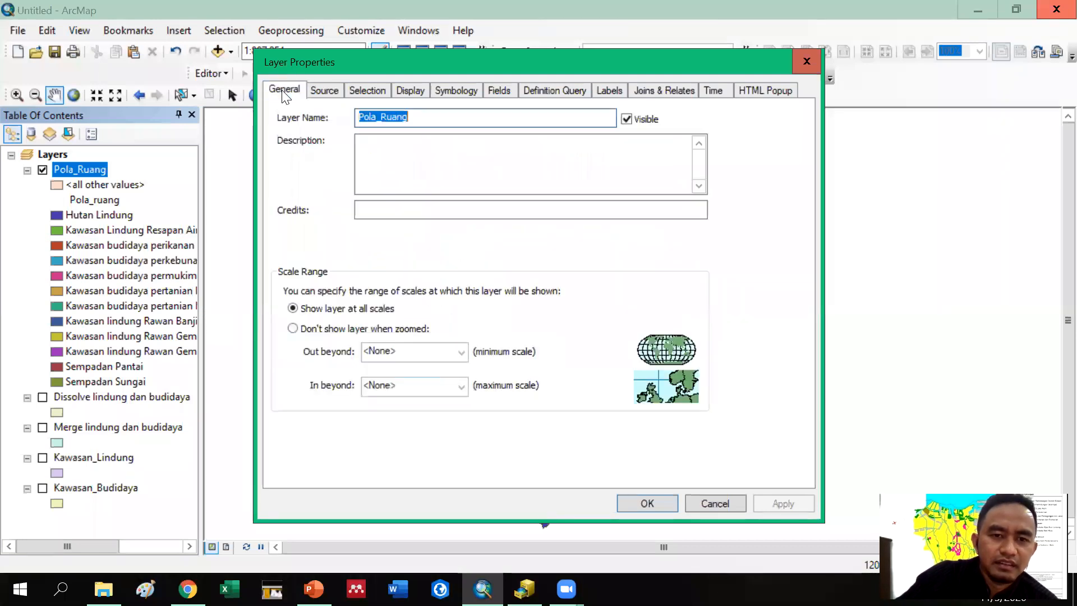
left_click(801, 66)
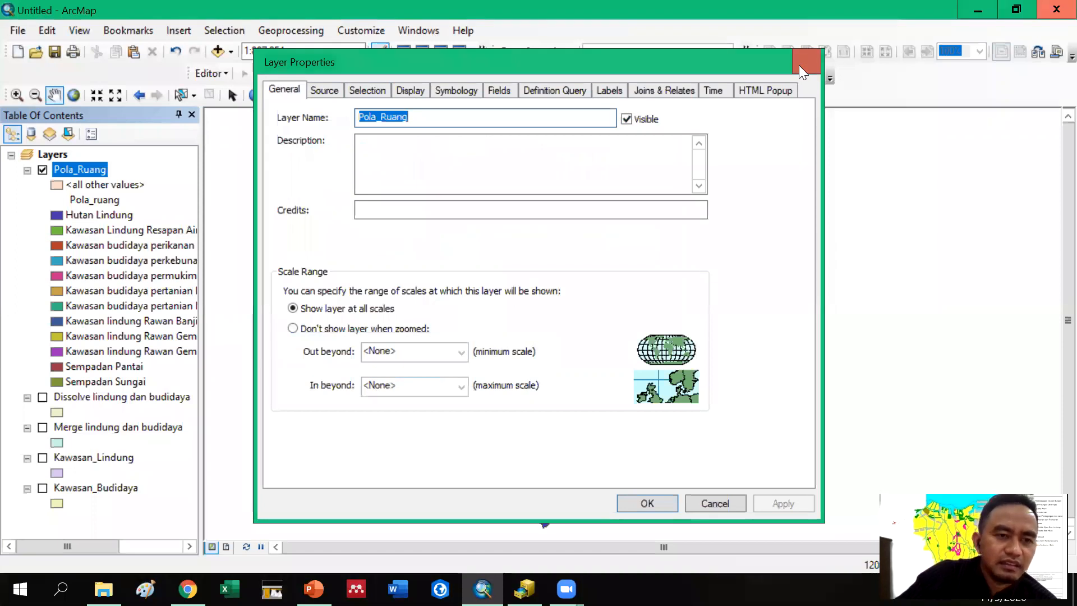
Step: Choose the projected coordinate system WGS 1984 UTM Zone 50S, Southern Hemisphere, for the Layers data frame
right_click(50, 155)
left_click(106, 523)
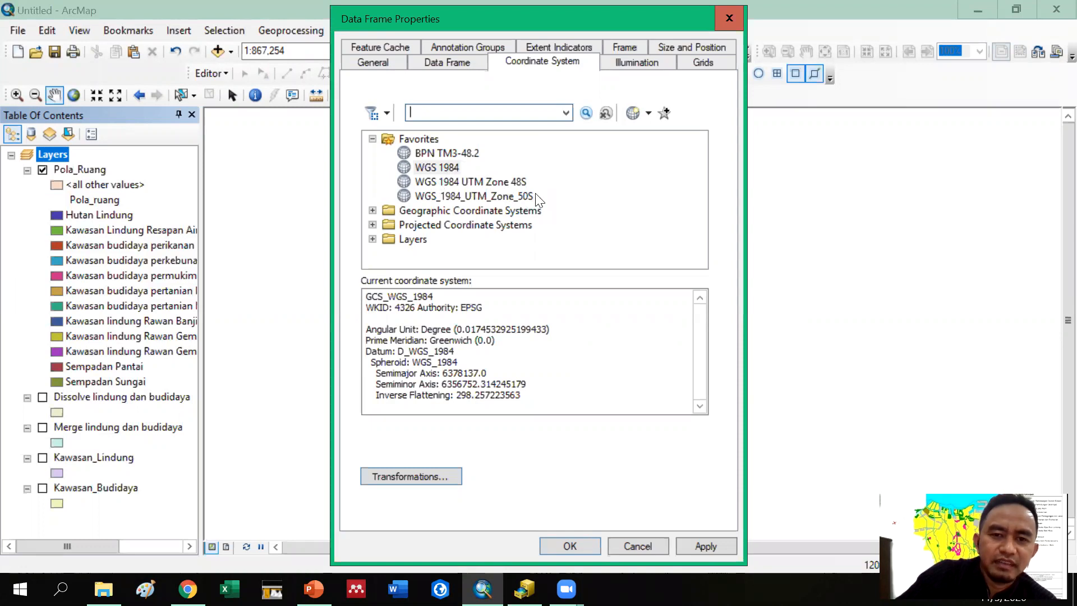
left_click(373, 225)
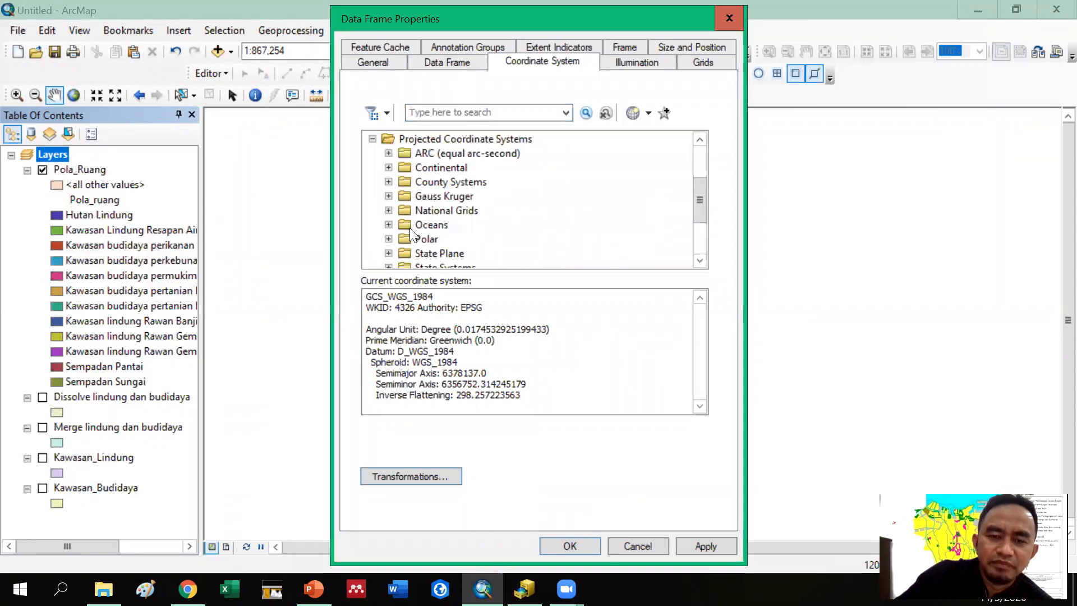
scroll(418, 213, "down", 3)
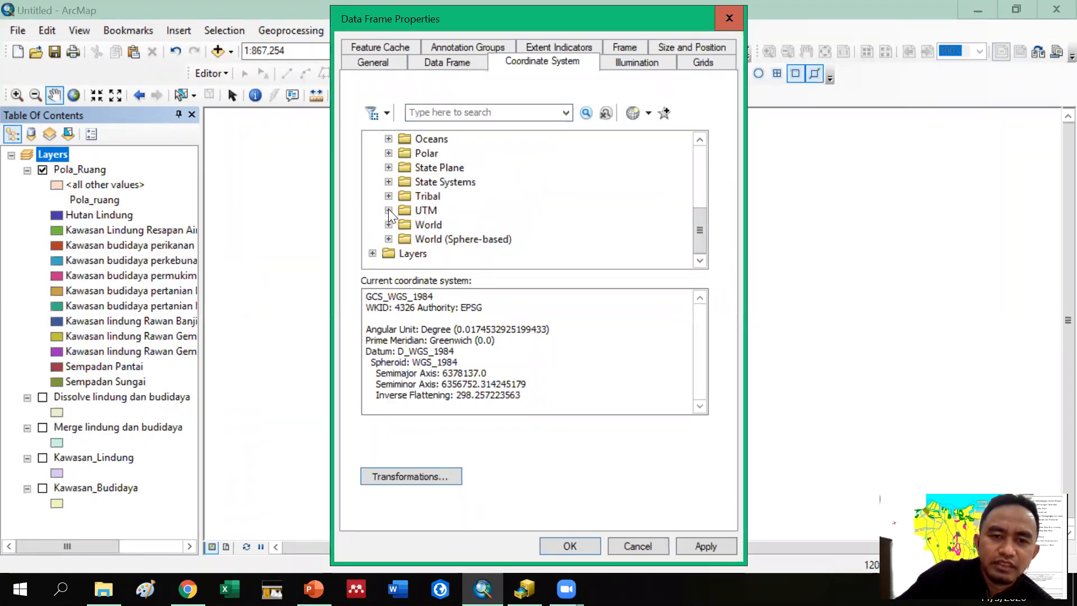
left_click(388, 210)
scroll(409, 208, "down", 3)
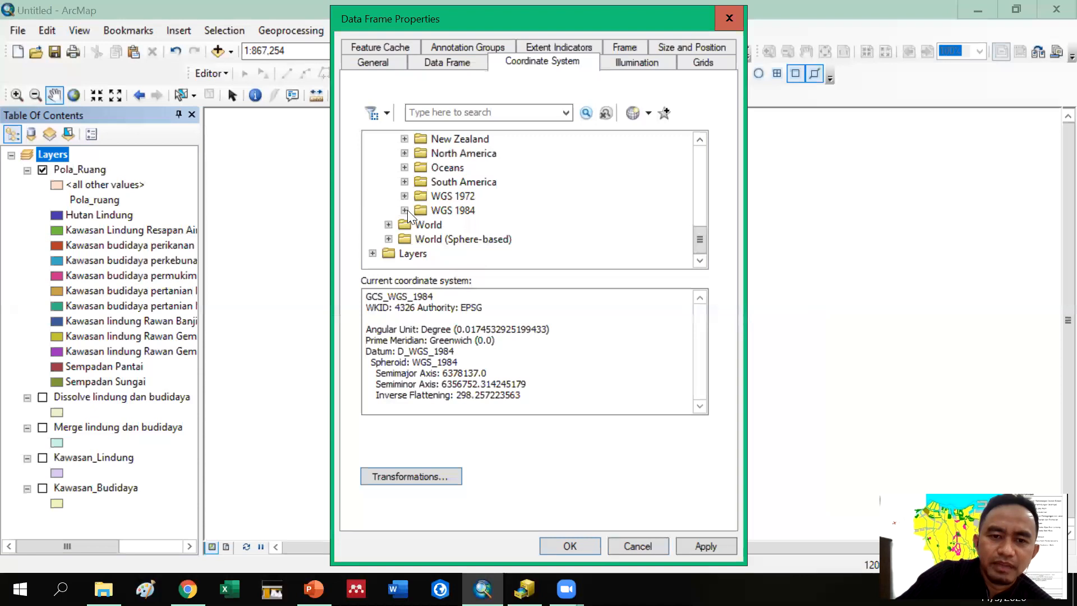
left_click(405, 211)
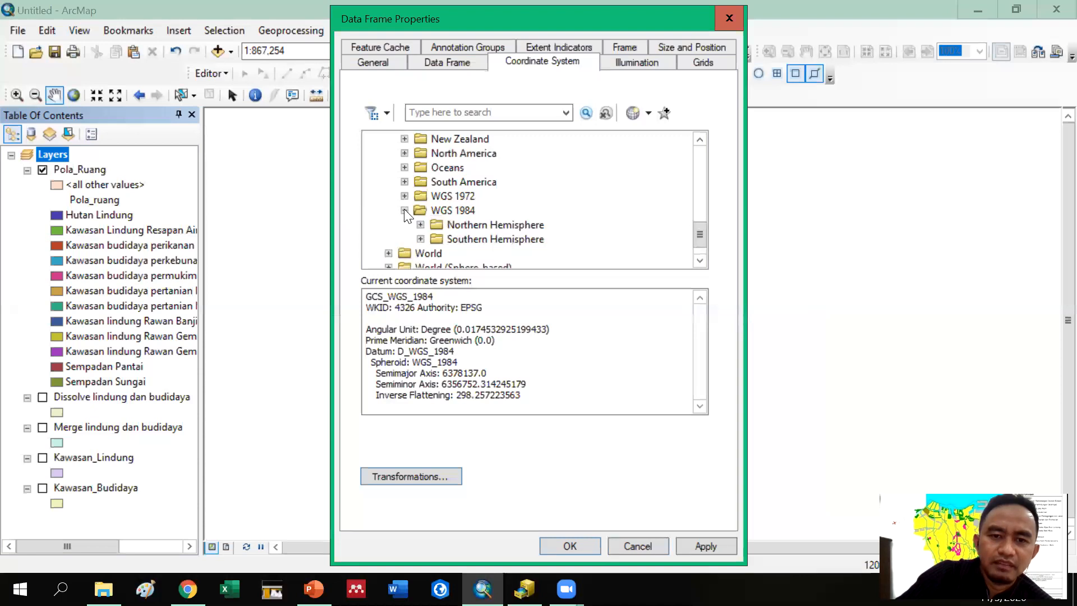
left_click(420, 239)
scroll(512, 223, "down", 6)
scroll(512, 220, "down", 8)
scroll(542, 242, "down", 1)
left_click(543, 210)
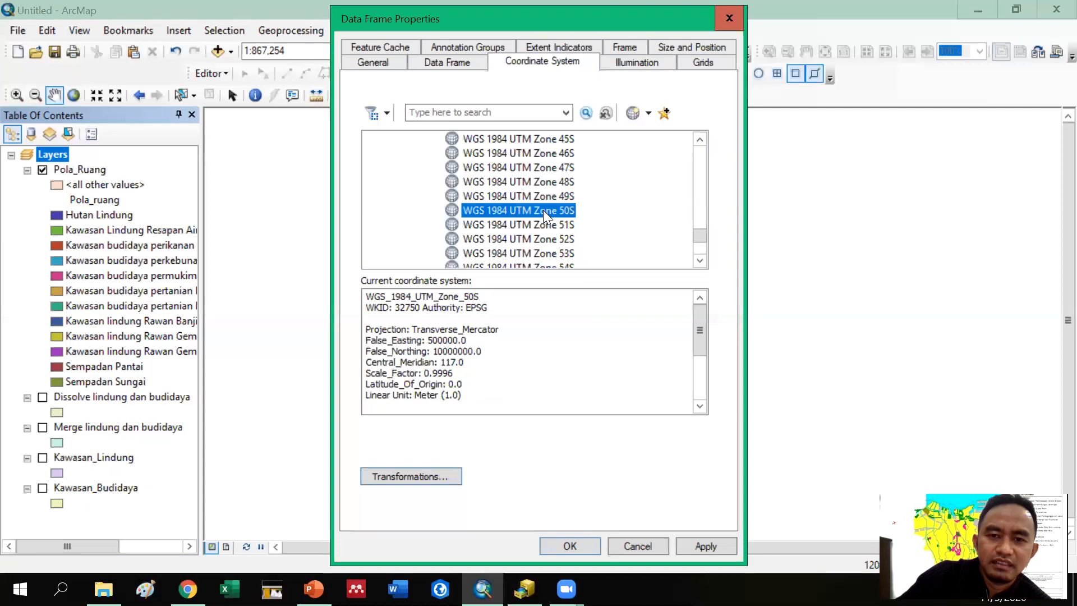
Step: Replace the favourite WGS_1984_UTM_Zone_50S with WGS 1984 UTM Zone 50S and apply that coordinate system to the data frame
left_click(663, 114)
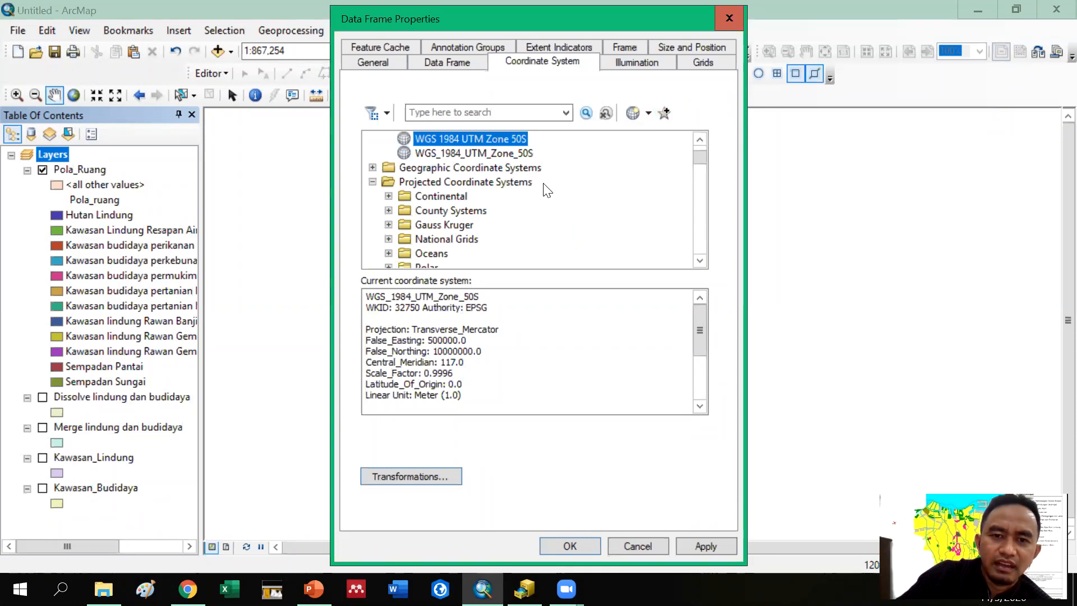
scroll(547, 191, "up", 1)
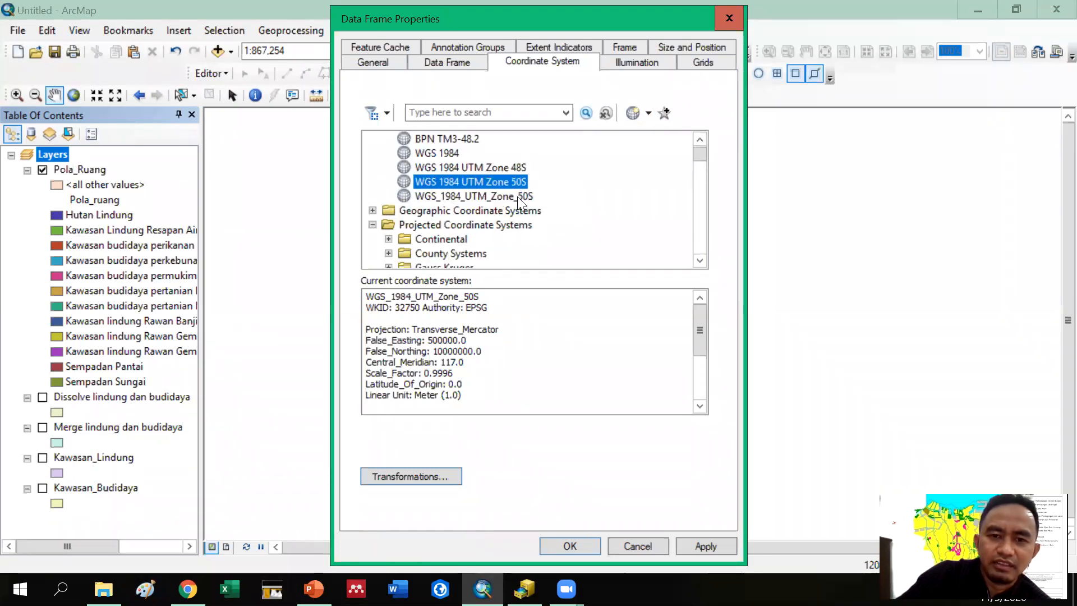
left_click(475, 197)
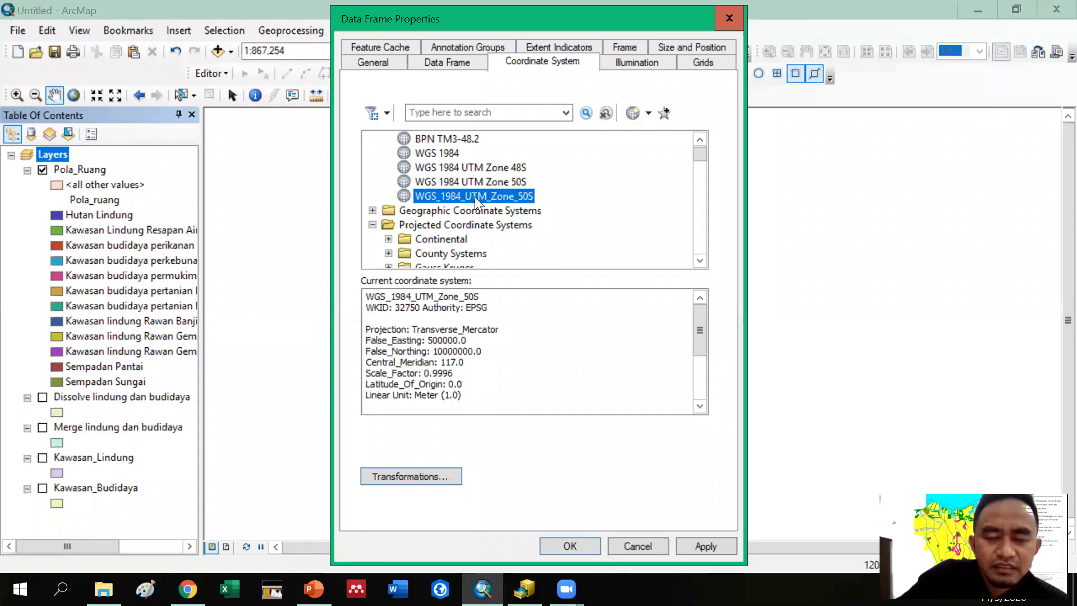
right_click(475, 197)
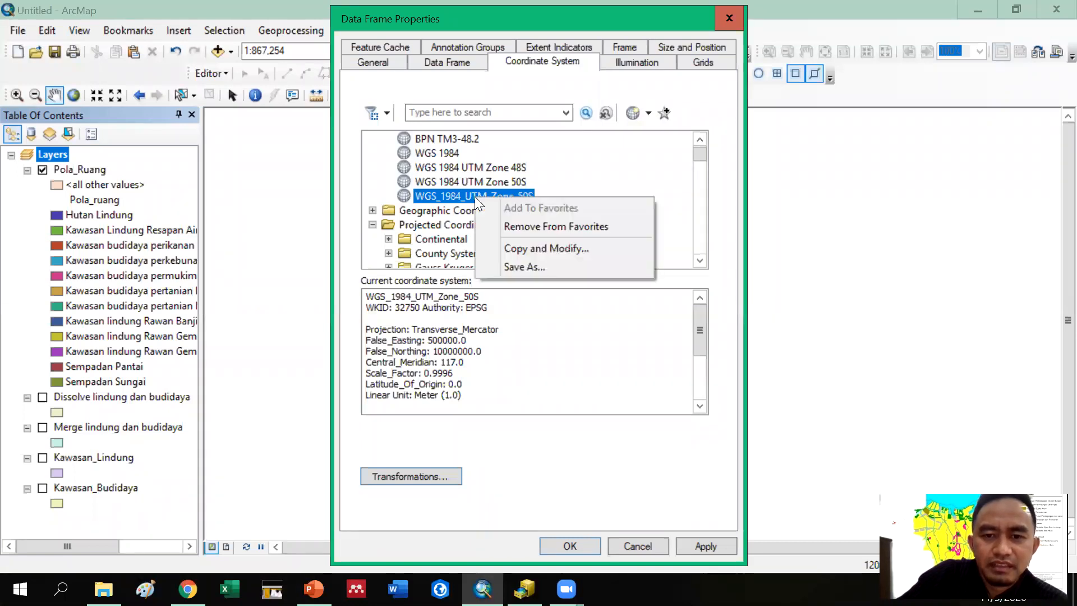
left_click(514, 226)
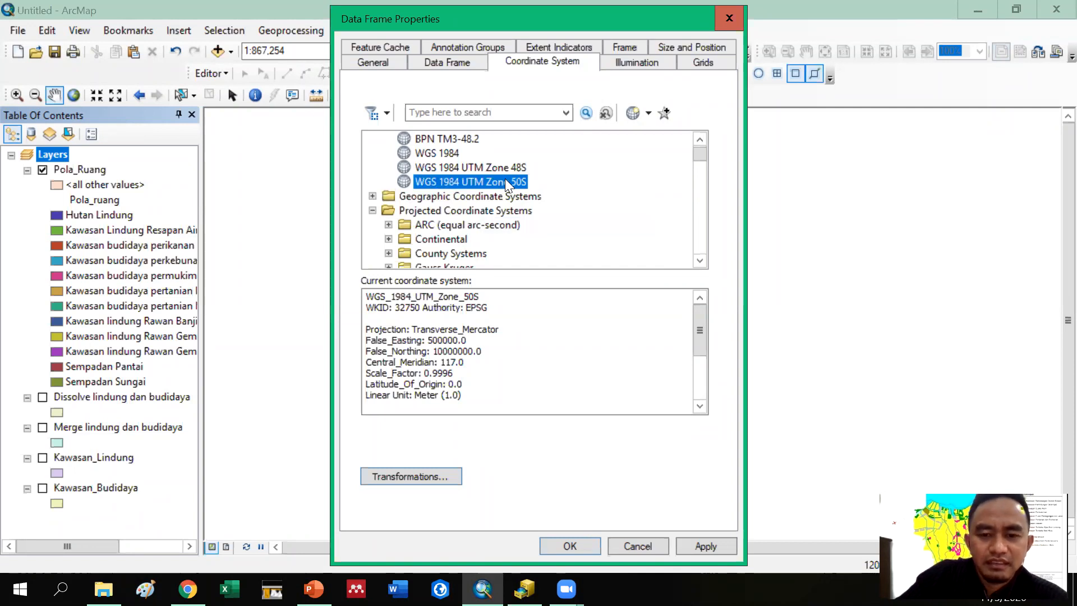
left_click(683, 541)
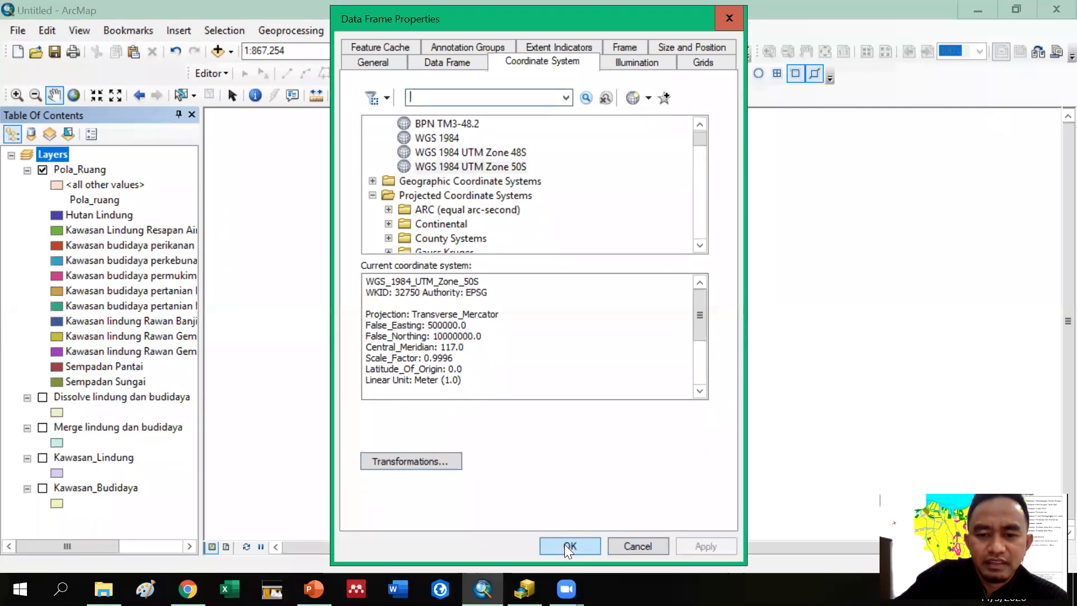
Step: Confirm the data frame's coordinate system settings and open the attribute table of the Pola_Ruang layer
left_click(565, 544)
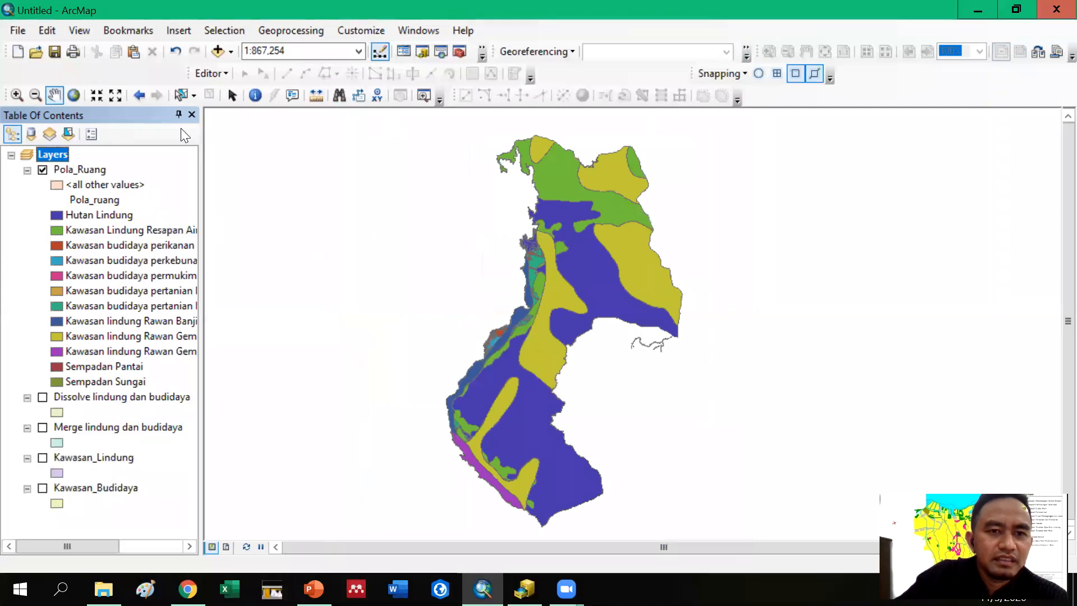
right_click(77, 171)
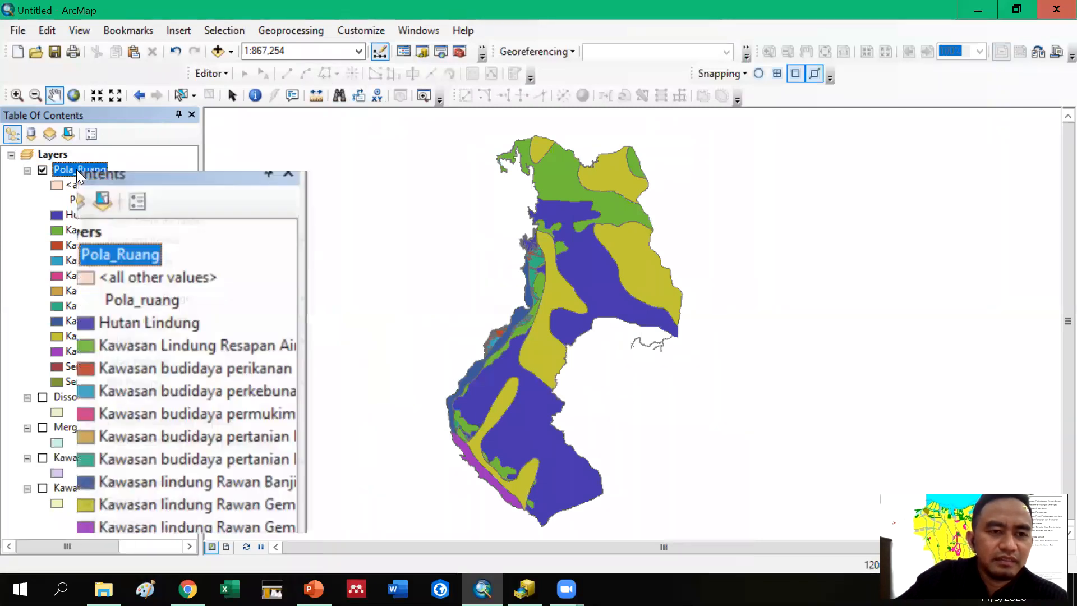
left_click(131, 222)
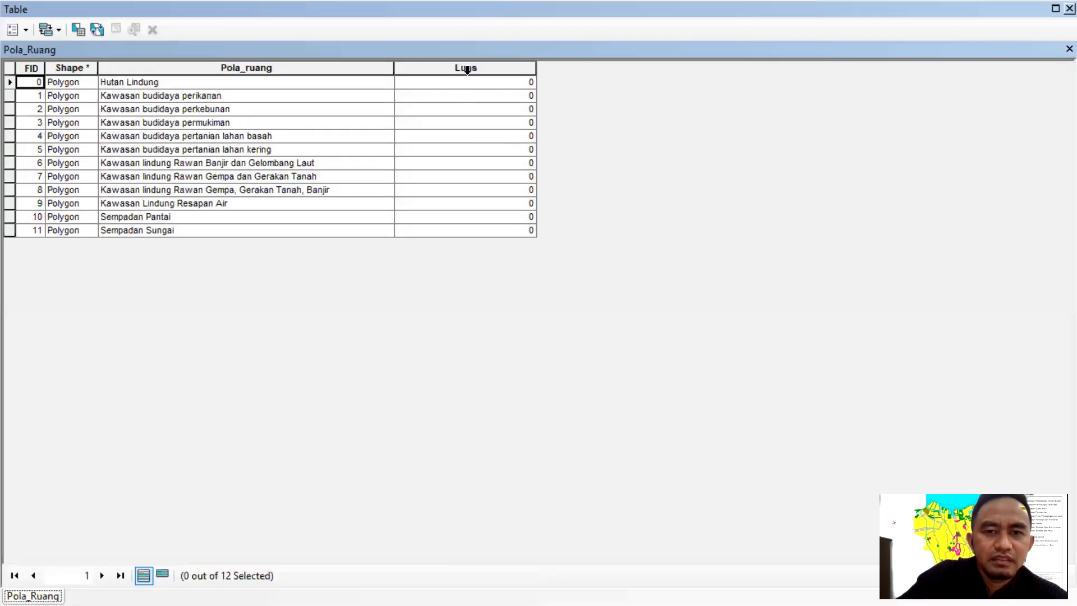
Step: Calculate each polygon's area into the Luas field in square kilometers using the data frame's coordinate system, and close the table
right_click(473, 68)
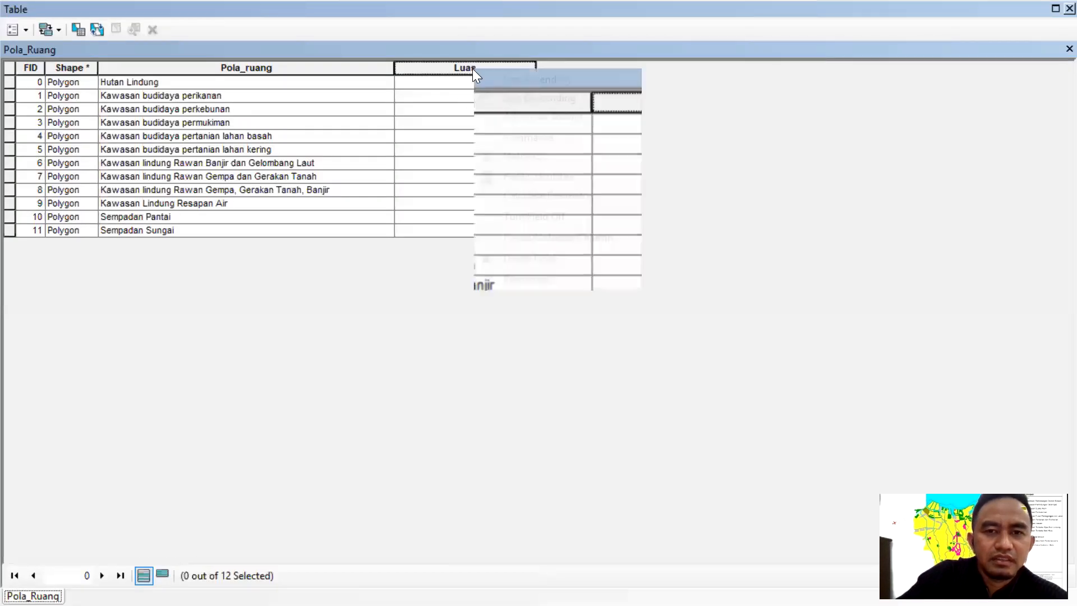
left_click(522, 194)
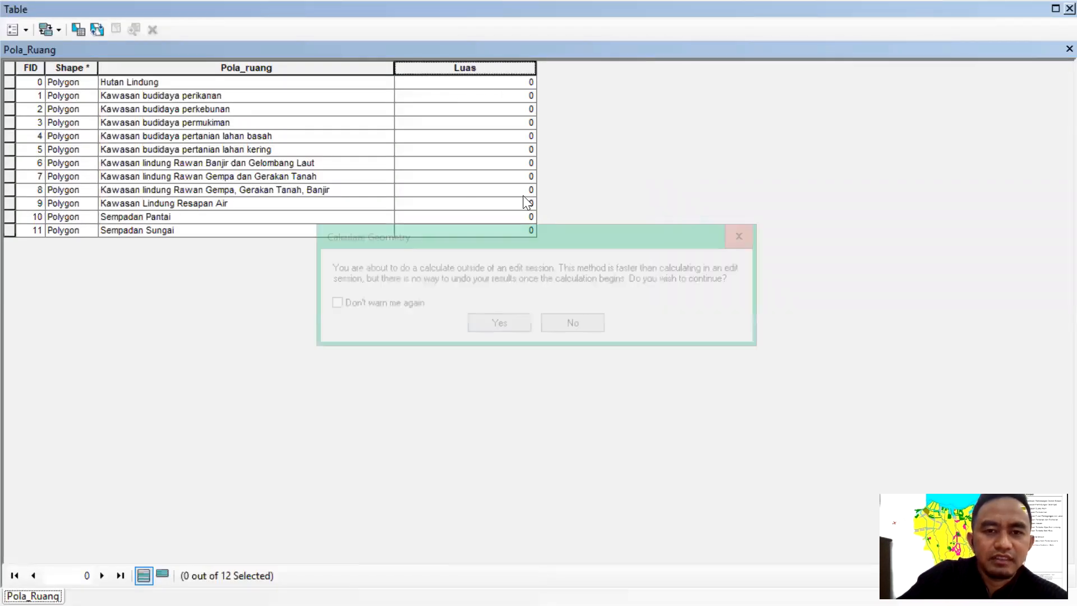
left_click(506, 327)
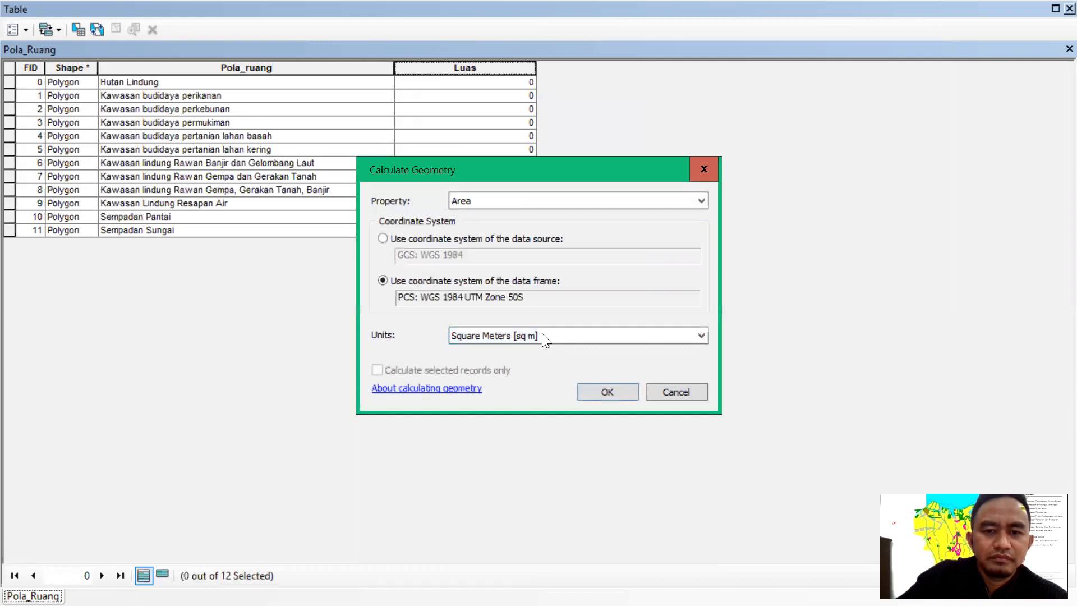
left_click(547, 196)
left_click(542, 212)
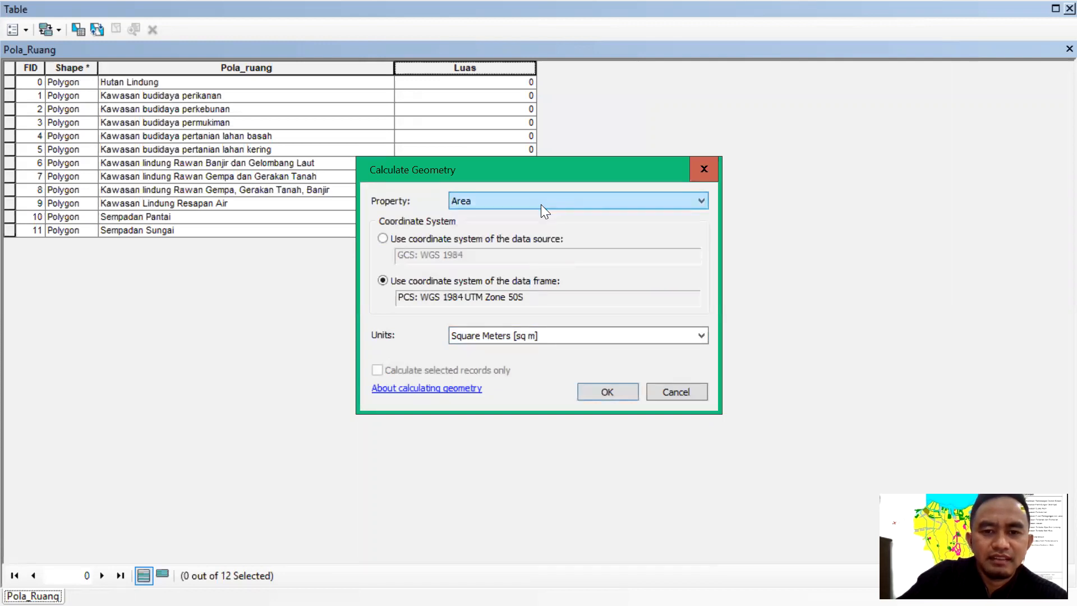
left_click(597, 335)
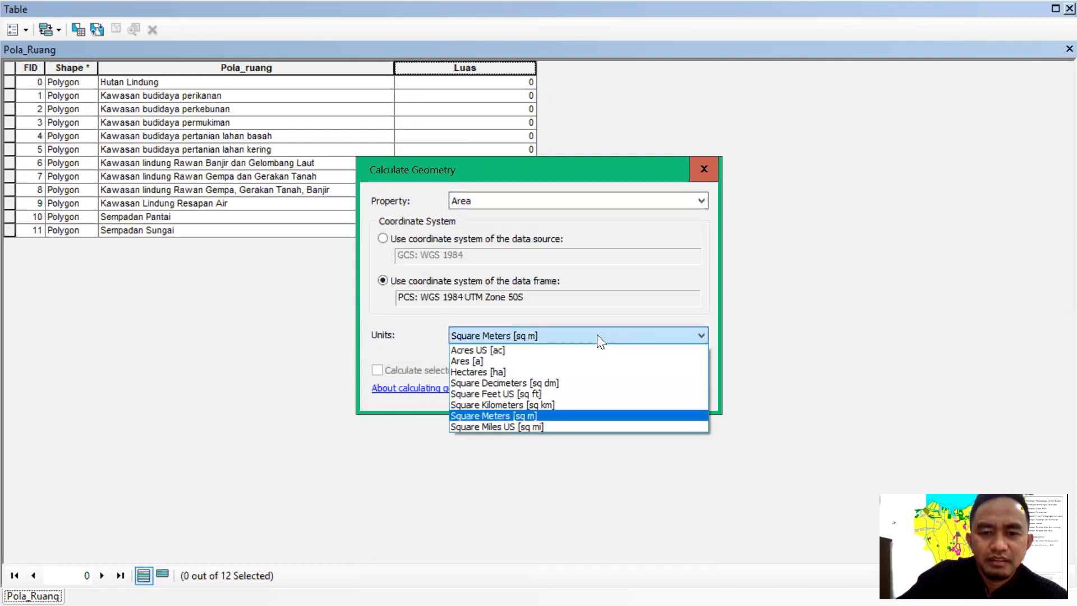
left_click(562, 406)
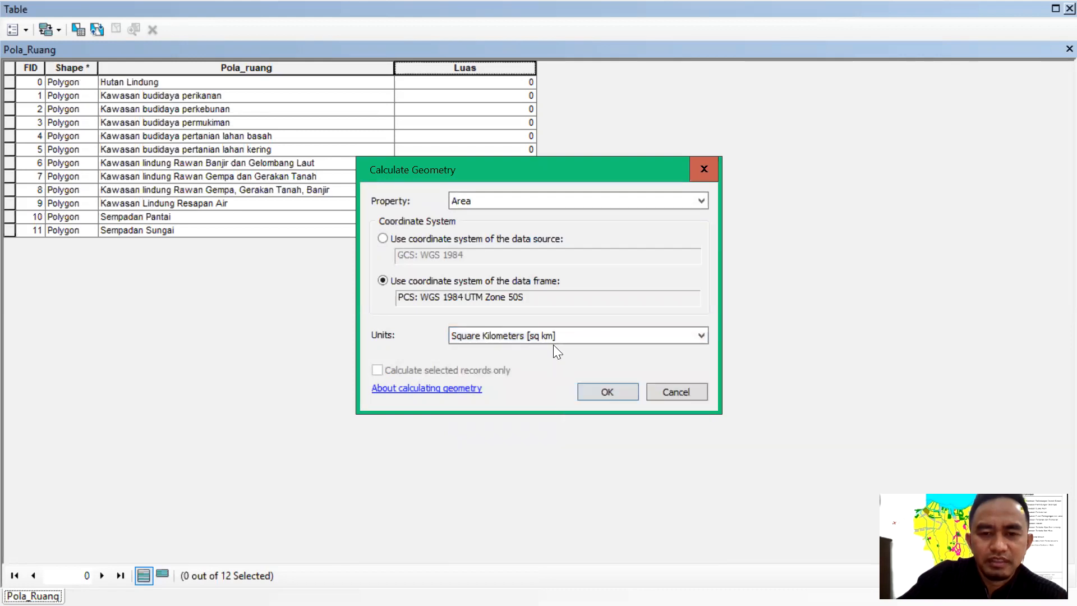
left_click(597, 391)
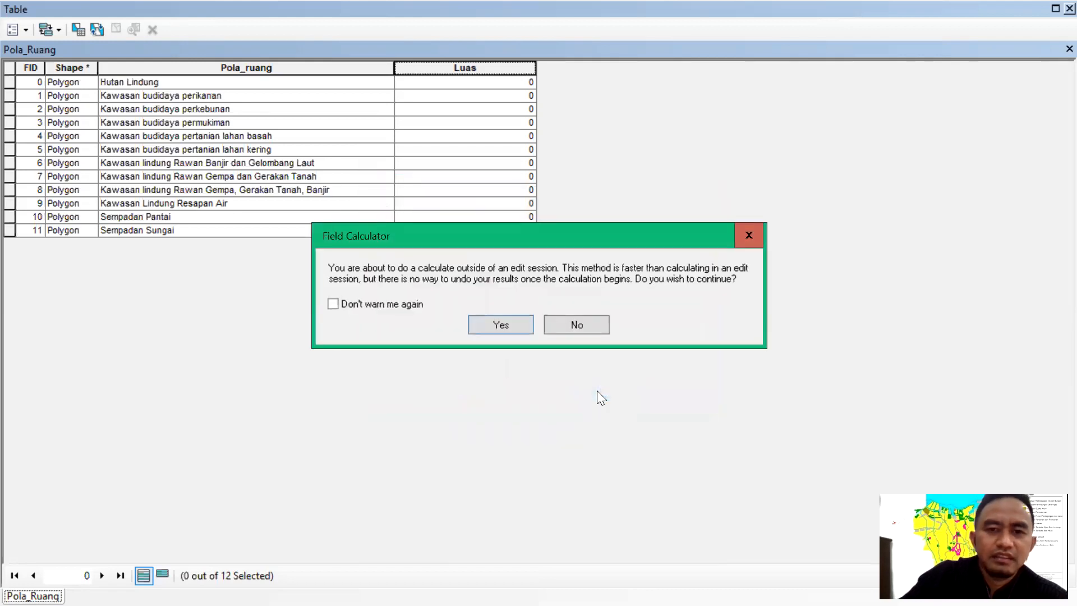
left_click(501, 325)
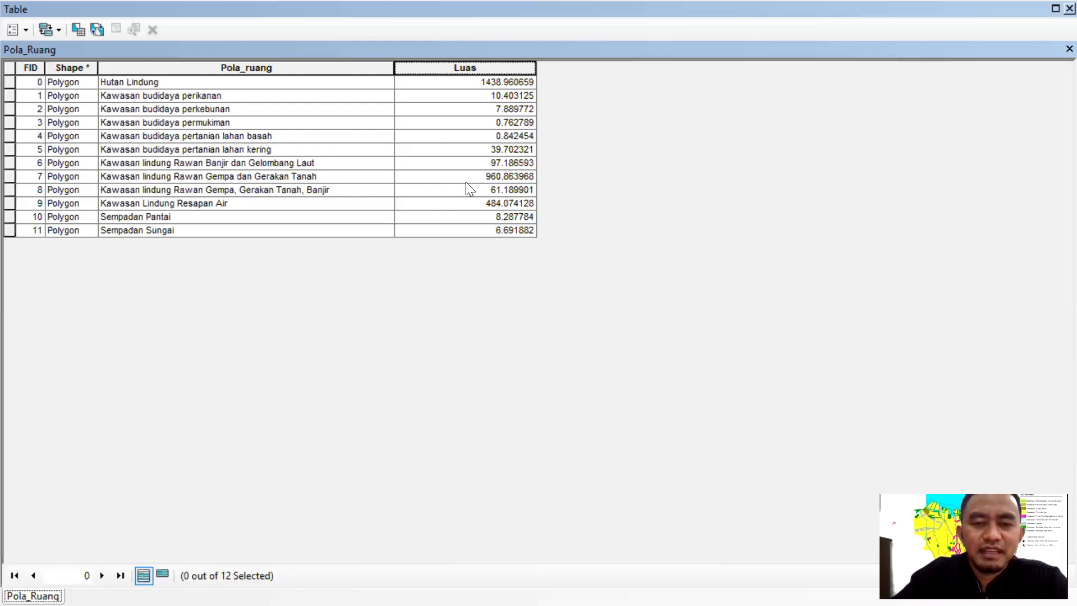
left_click(1053, 11)
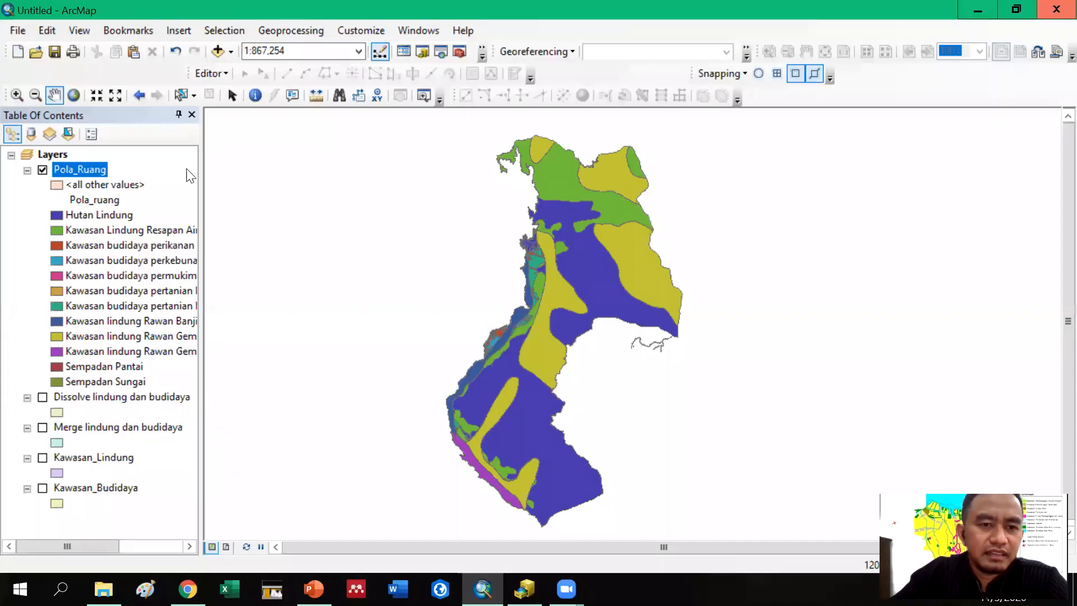
Step: Widen the table of contents to fit the full category names, and briefly preview the map in layout view
left_click_drag(200, 168, 364, 188)
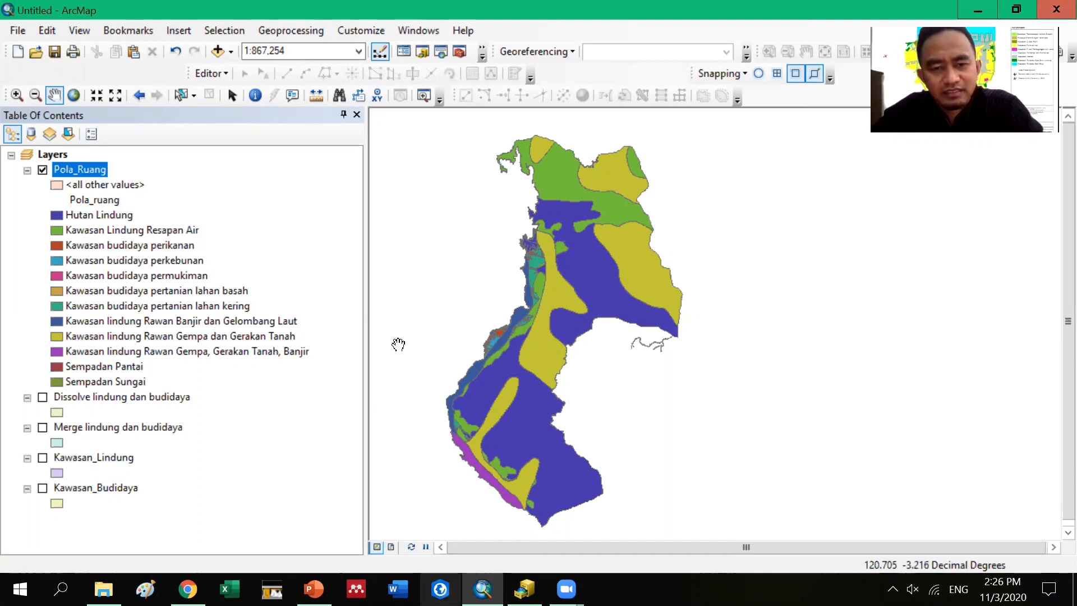
left_click(392, 549)
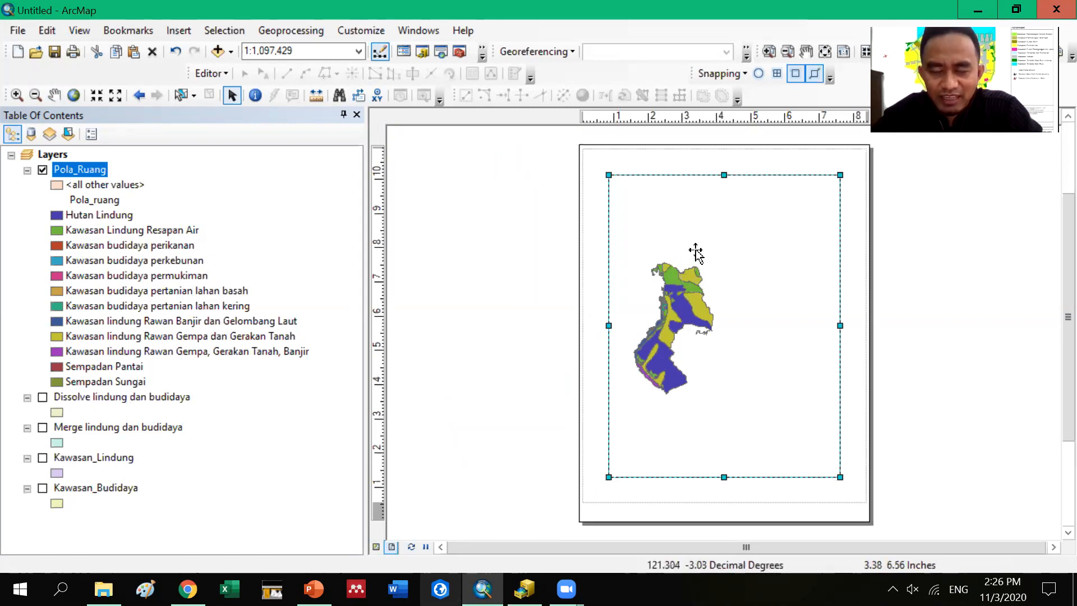
left_click(378, 548)
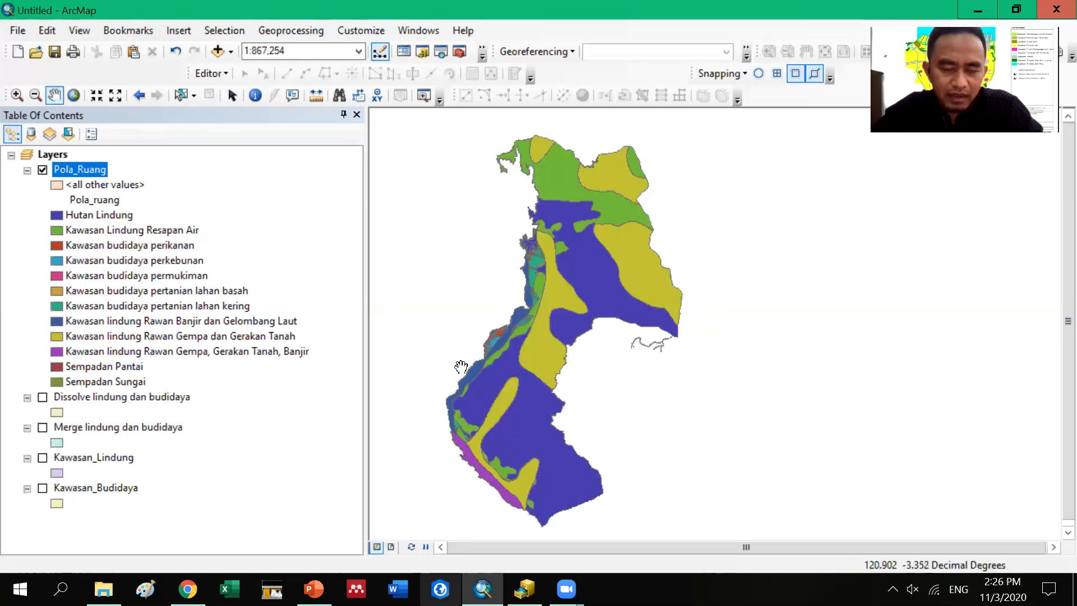
left_click_drag(628, 390, 714, 391)
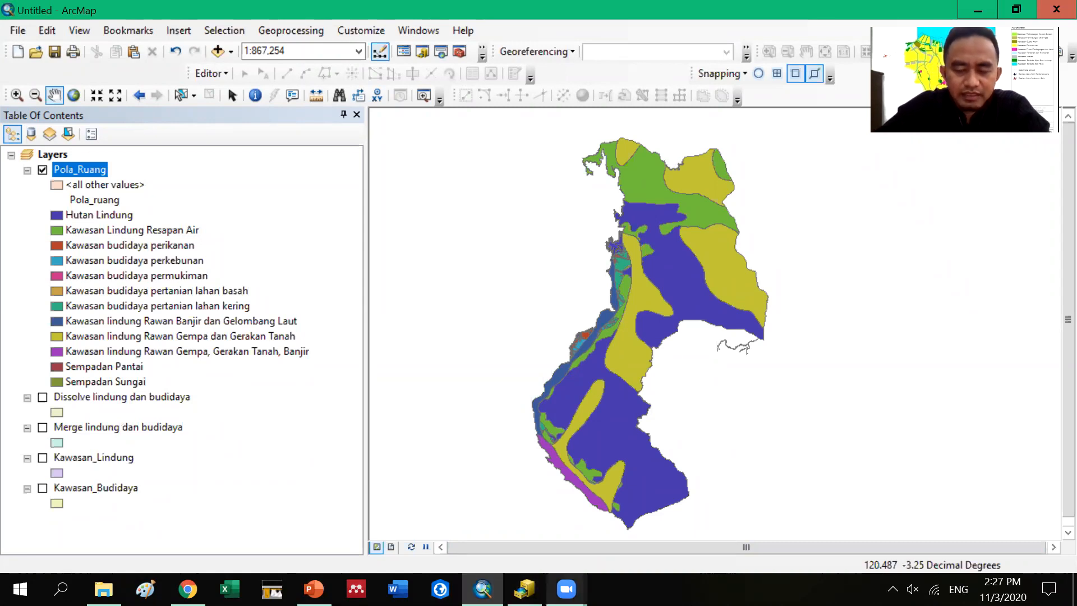
left_click(567, 589)
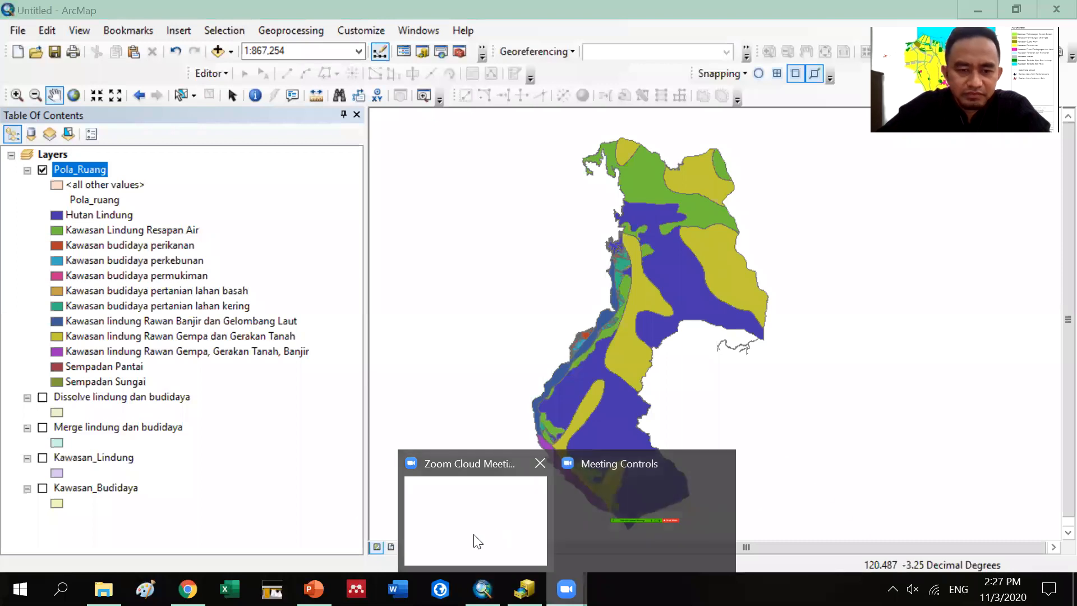